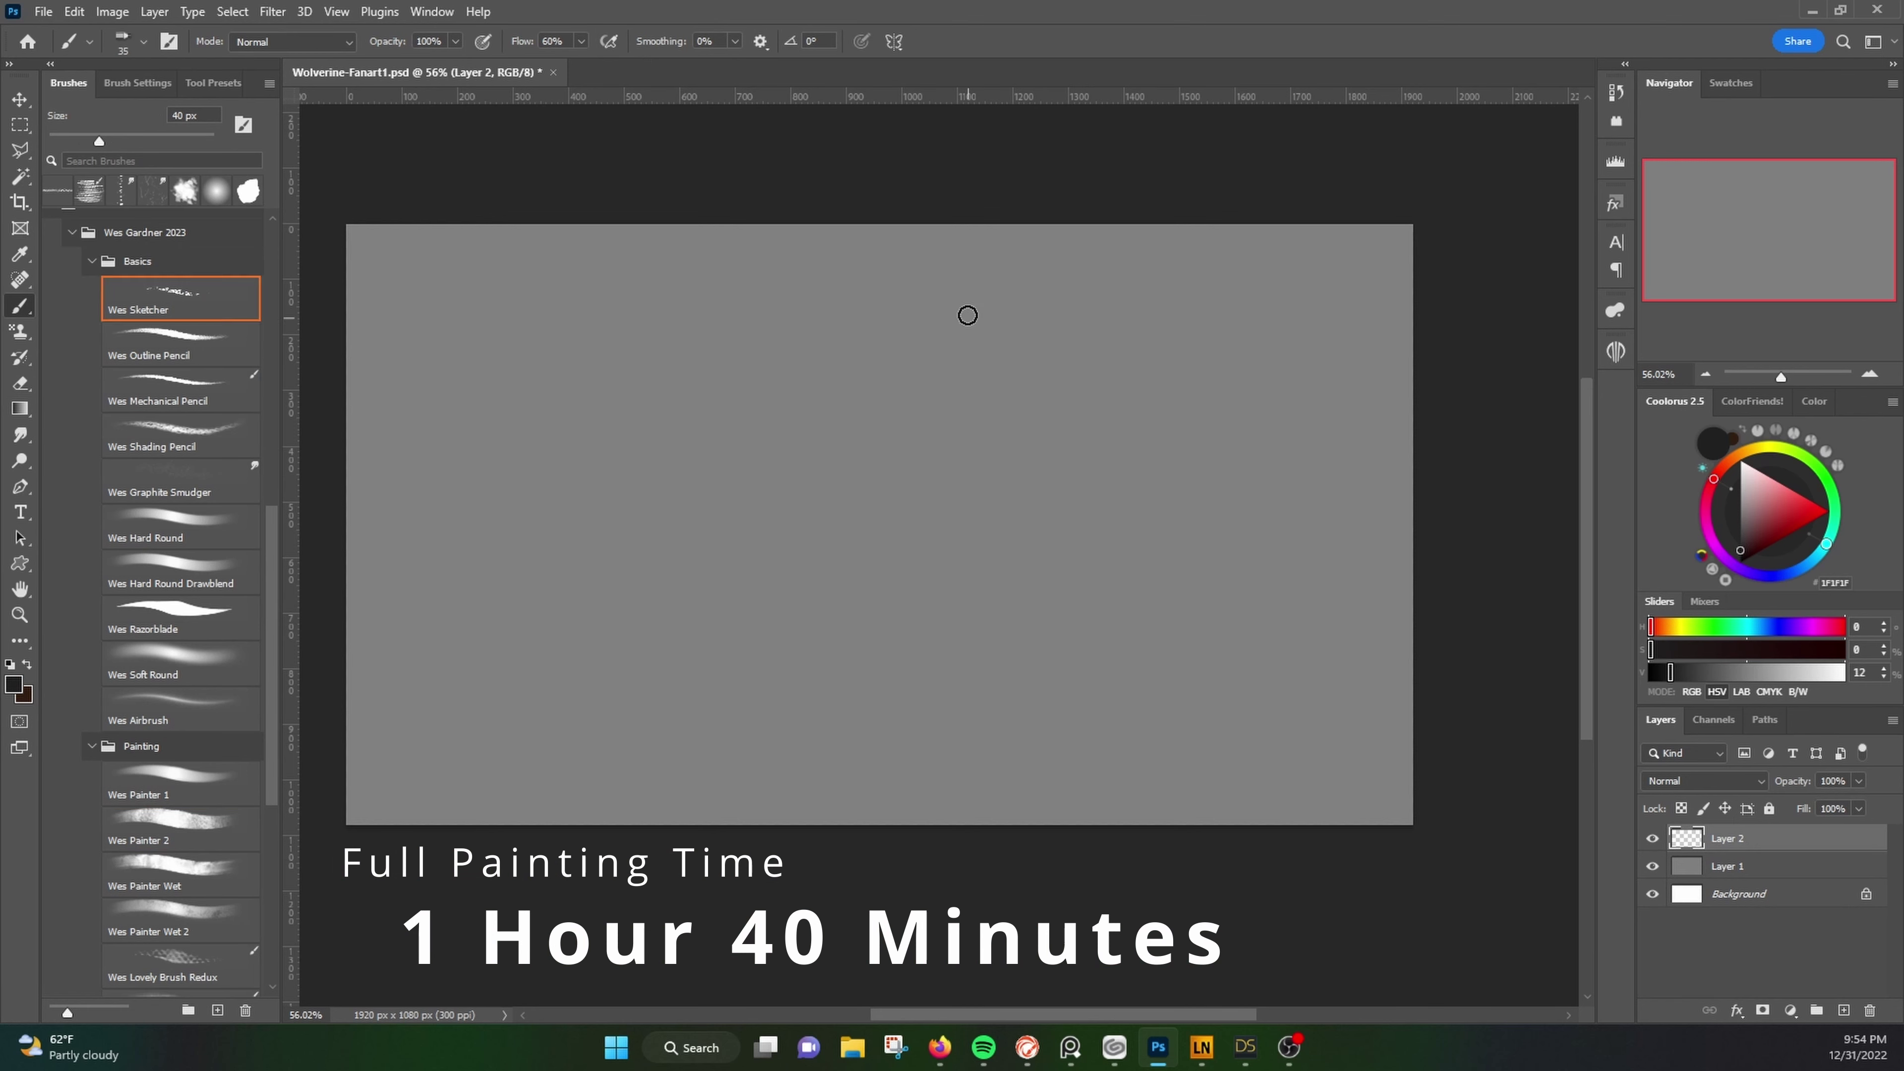
Step: Shrink the Wes Sketcher brush to 15 px and sketch the head outline and arm gesture lines
{"action": "key", "text": "bracketleft"}
{"action": "key", "text": "bracketleft"}
{"action": "left_click_drag", "start_coordinate": [899, 293], "coordinate": [906, 430]}
{"action": "mouse_move", "coordinate": [933, 263]}
{"action": "left_mouse_down"}
{"action": "mouse_move", "coordinate": [967, 450]}
{"action": "mouse_move", "coordinate": [1042, 450]}
{"action": "mouse_move", "coordinate": [1025, 391]}
{"action": "mouse_move", "coordinate": [1135, 408]}
{"action": "left_mouse_up"}
{"action": "mouse_move", "coordinate": [997, 432]}
{"action": "left_mouse_down"}
{"action": "mouse_move", "coordinate": [930, 510]}
{"action": "mouse_move", "coordinate": [1034, 701]}
{"action": "left_mouse_up"}
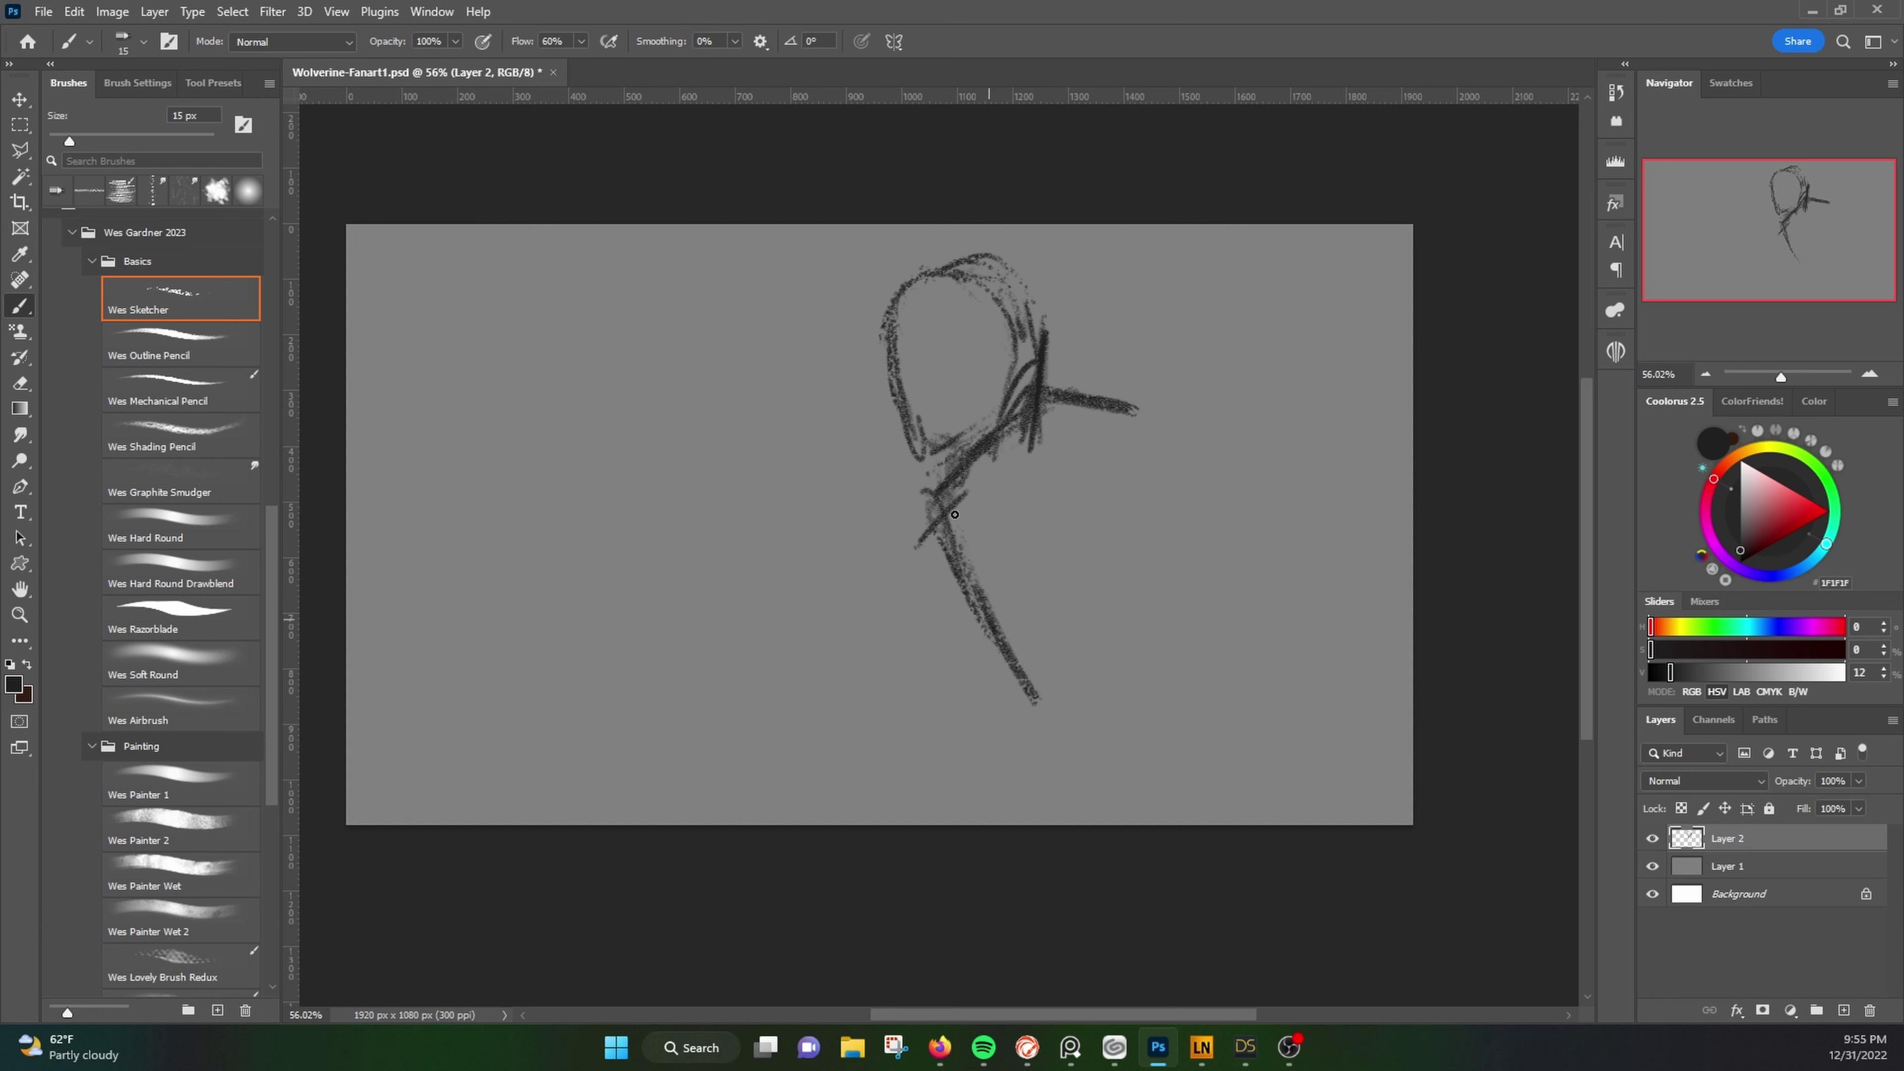
{"action": "mouse_move", "coordinate": [1065, 390]}
{"action": "left_mouse_down"}
{"action": "mouse_move", "coordinate": [1237, 375]}
{"action": "mouse_move", "coordinate": [1274, 322]}
{"action": "left_mouse_up"}
{"action": "left_click_drag", "start_coordinate": [1267, 330], "coordinate": [1207, 518]}
Step: Add body and right-arm strokes, a leg line, the right hand, and faint strokes below it
{"action": "left_click_drag", "start_coordinate": [1233, 420], "coordinate": [1207, 547]}
{"action": "left_click_drag", "start_coordinate": [1248, 517], "coordinate": [1288, 578]}
{"action": "left_click_drag", "start_coordinate": [1045, 386], "coordinate": [1338, 446]}
{"action": "left_click_drag", "start_coordinate": [1140, 544], "coordinate": [997, 600]}
{"action": "mouse_move", "coordinate": [990, 474]}
{"action": "left_mouse_down"}
{"action": "mouse_move", "coordinate": [1134, 777]}
{"action": "mouse_move", "coordinate": [963, 615]}
{"action": "left_mouse_up"}
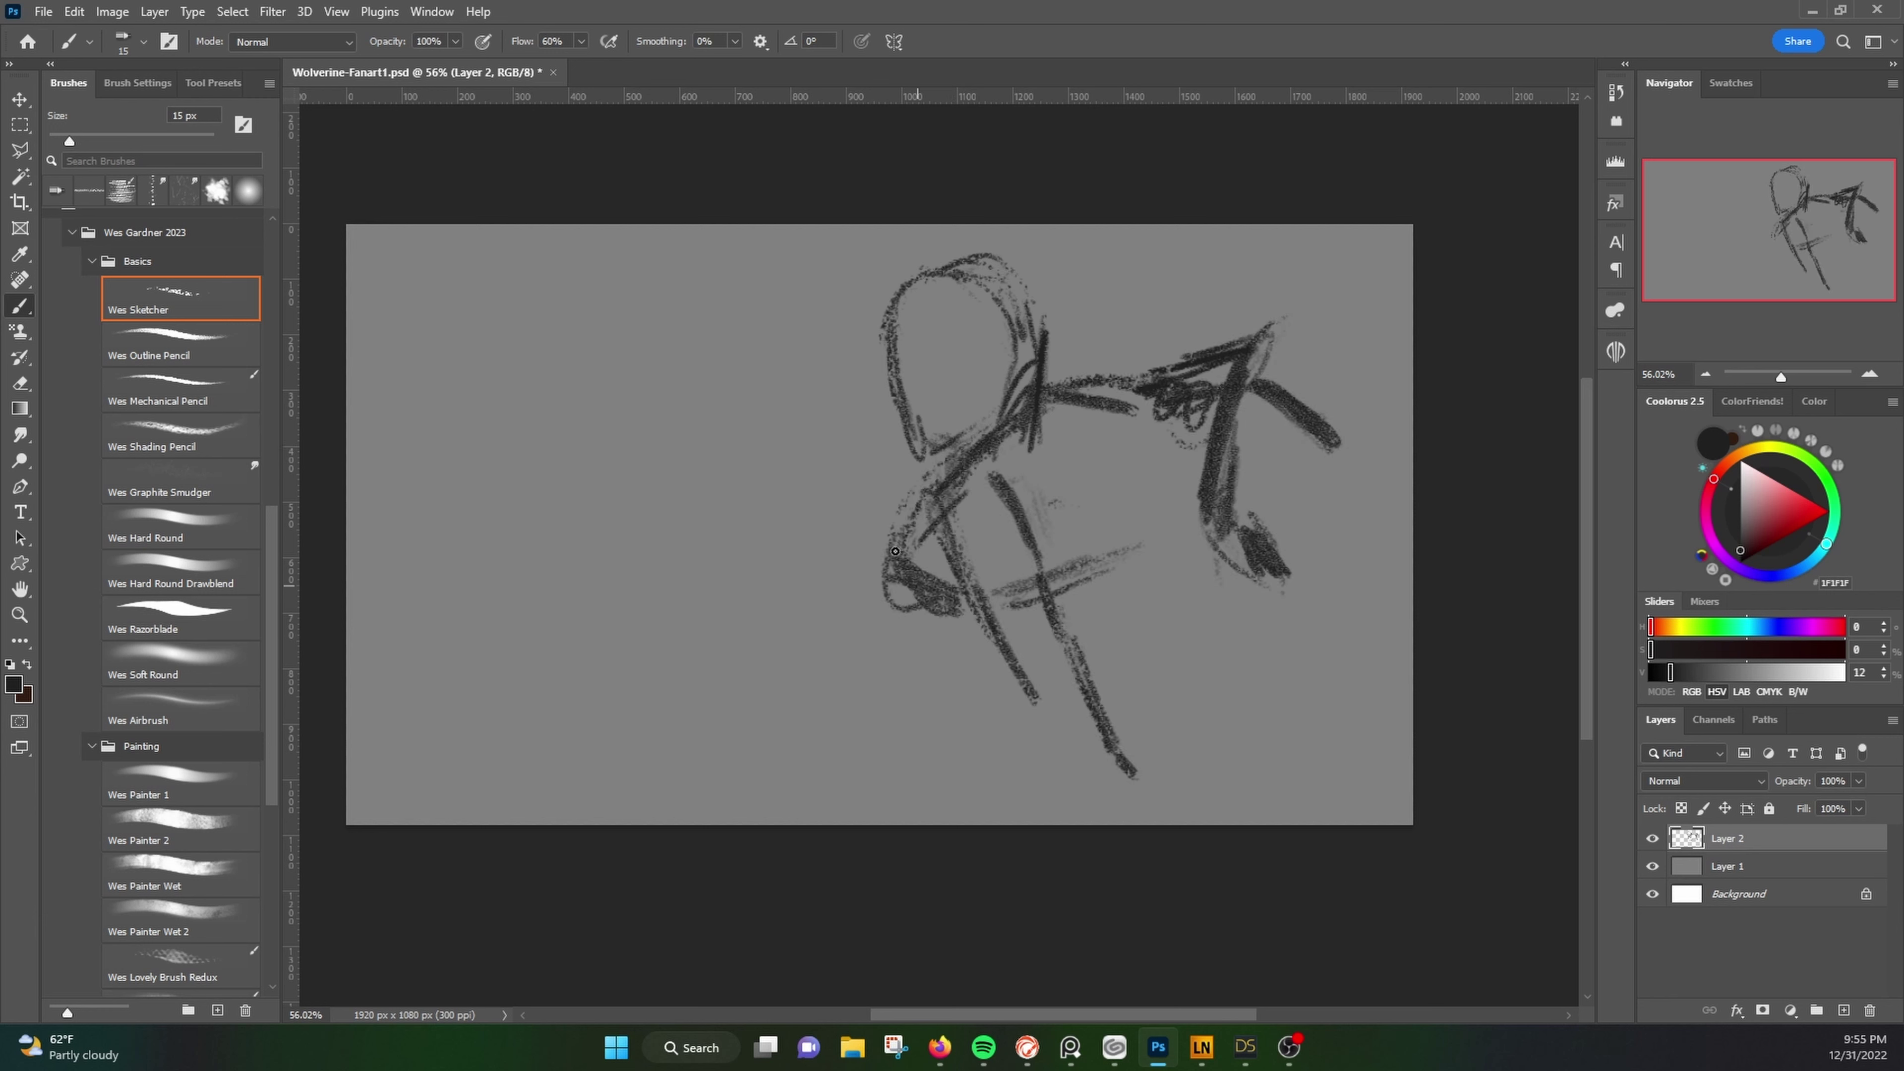
{"action": "left_click_drag", "start_coordinate": [930, 480], "coordinate": [888, 570]}
{"action": "mouse_move", "coordinate": [1308, 473]}
{"action": "left_mouse_down"}
{"action": "mouse_move", "coordinate": [1409, 518]}
{"action": "mouse_move", "coordinate": [1297, 566]}
{"action": "left_mouse_up"}
{"action": "mouse_move", "coordinate": [910, 364]}
{"action": "left_mouse_down"}
{"action": "mouse_move", "coordinate": [884, 383]}
{"action": "mouse_move", "coordinate": [1068, 225]}
{"action": "mouse_move", "coordinate": [1109, 353]}
{"action": "mouse_move", "coordinate": [1023, 397]}
{"action": "left_mouse_up"}
Step: Sketch the helmet curve, jaw, forearms and clenched hands
{"action": "left_click_drag", "start_coordinate": [959, 382], "coordinate": [914, 439]}
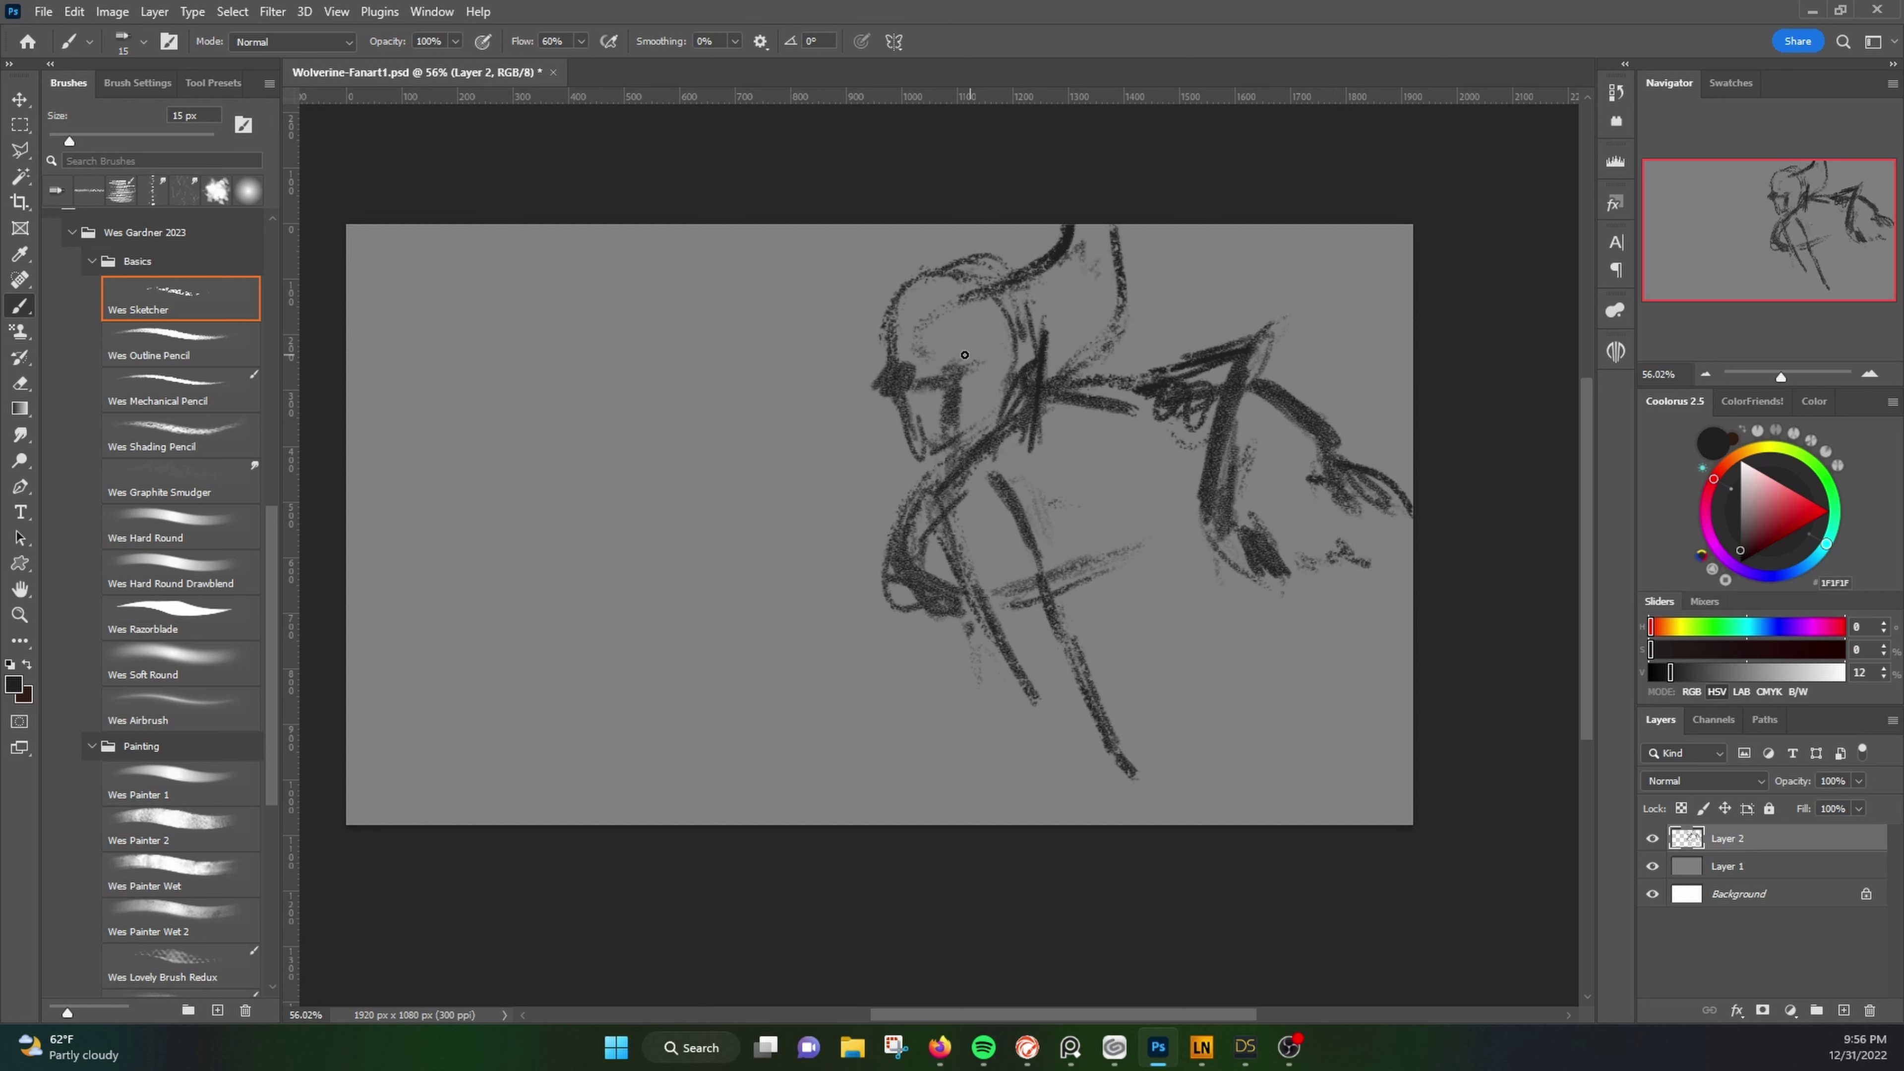
{"action": "left_click_drag", "start_coordinate": [940, 260], "coordinate": [892, 330]}
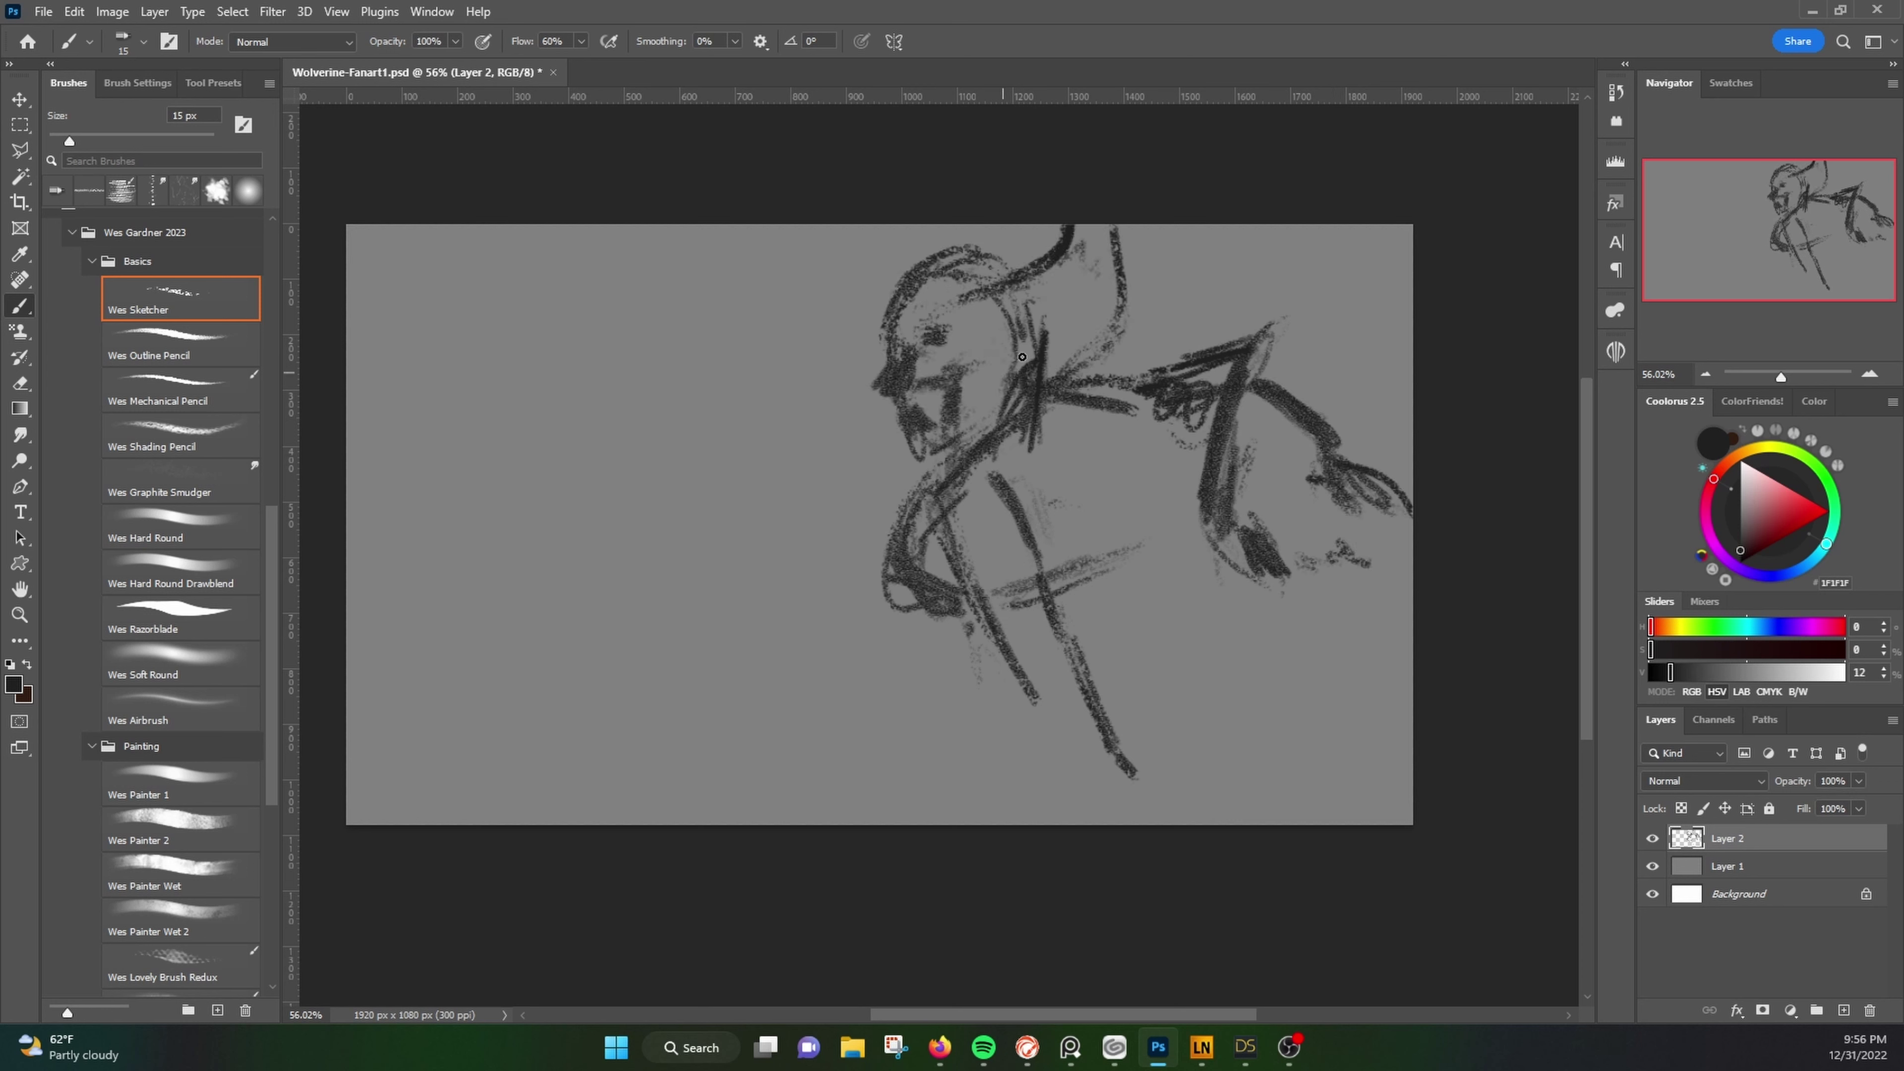
{"action": "left_click_drag", "start_coordinate": [1173, 499], "coordinate": [1151, 630]}
{"action": "mouse_move", "coordinate": [1050, 701]}
{"action": "left_mouse_down"}
{"action": "mouse_move", "coordinate": [1101, 799]}
{"action": "mouse_move", "coordinate": [1161, 739]}
{"action": "left_mouse_up"}
{"action": "mouse_move", "coordinate": [1019, 607]}
{"action": "left_mouse_down"}
{"action": "mouse_move", "coordinate": [963, 720]}
{"action": "mouse_move", "coordinate": [1005, 806]}
{"action": "left_mouse_up"}
{"action": "mouse_move", "coordinate": [1008, 803]}
{"action": "left_mouse_down"}
{"action": "mouse_move", "coordinate": [1041, 751]}
{"action": "mouse_move", "coordinate": [945, 719]}
{"action": "mouse_move", "coordinate": [832, 802]}
{"action": "mouse_move", "coordinate": [918, 825]}
{"action": "left_mouse_up"}
Step: Redraw the left fist with long claws and sketch the right hand's claws
{"action": "left_click_drag", "start_coordinate": [1181, 645], "coordinate": [1158, 674]}
{"action": "left_click_drag", "start_coordinate": [1274, 578], "coordinate": [1357, 645]}
{"action": "left_click_drag", "start_coordinate": [1327, 555], "coordinate": [1379, 574]}
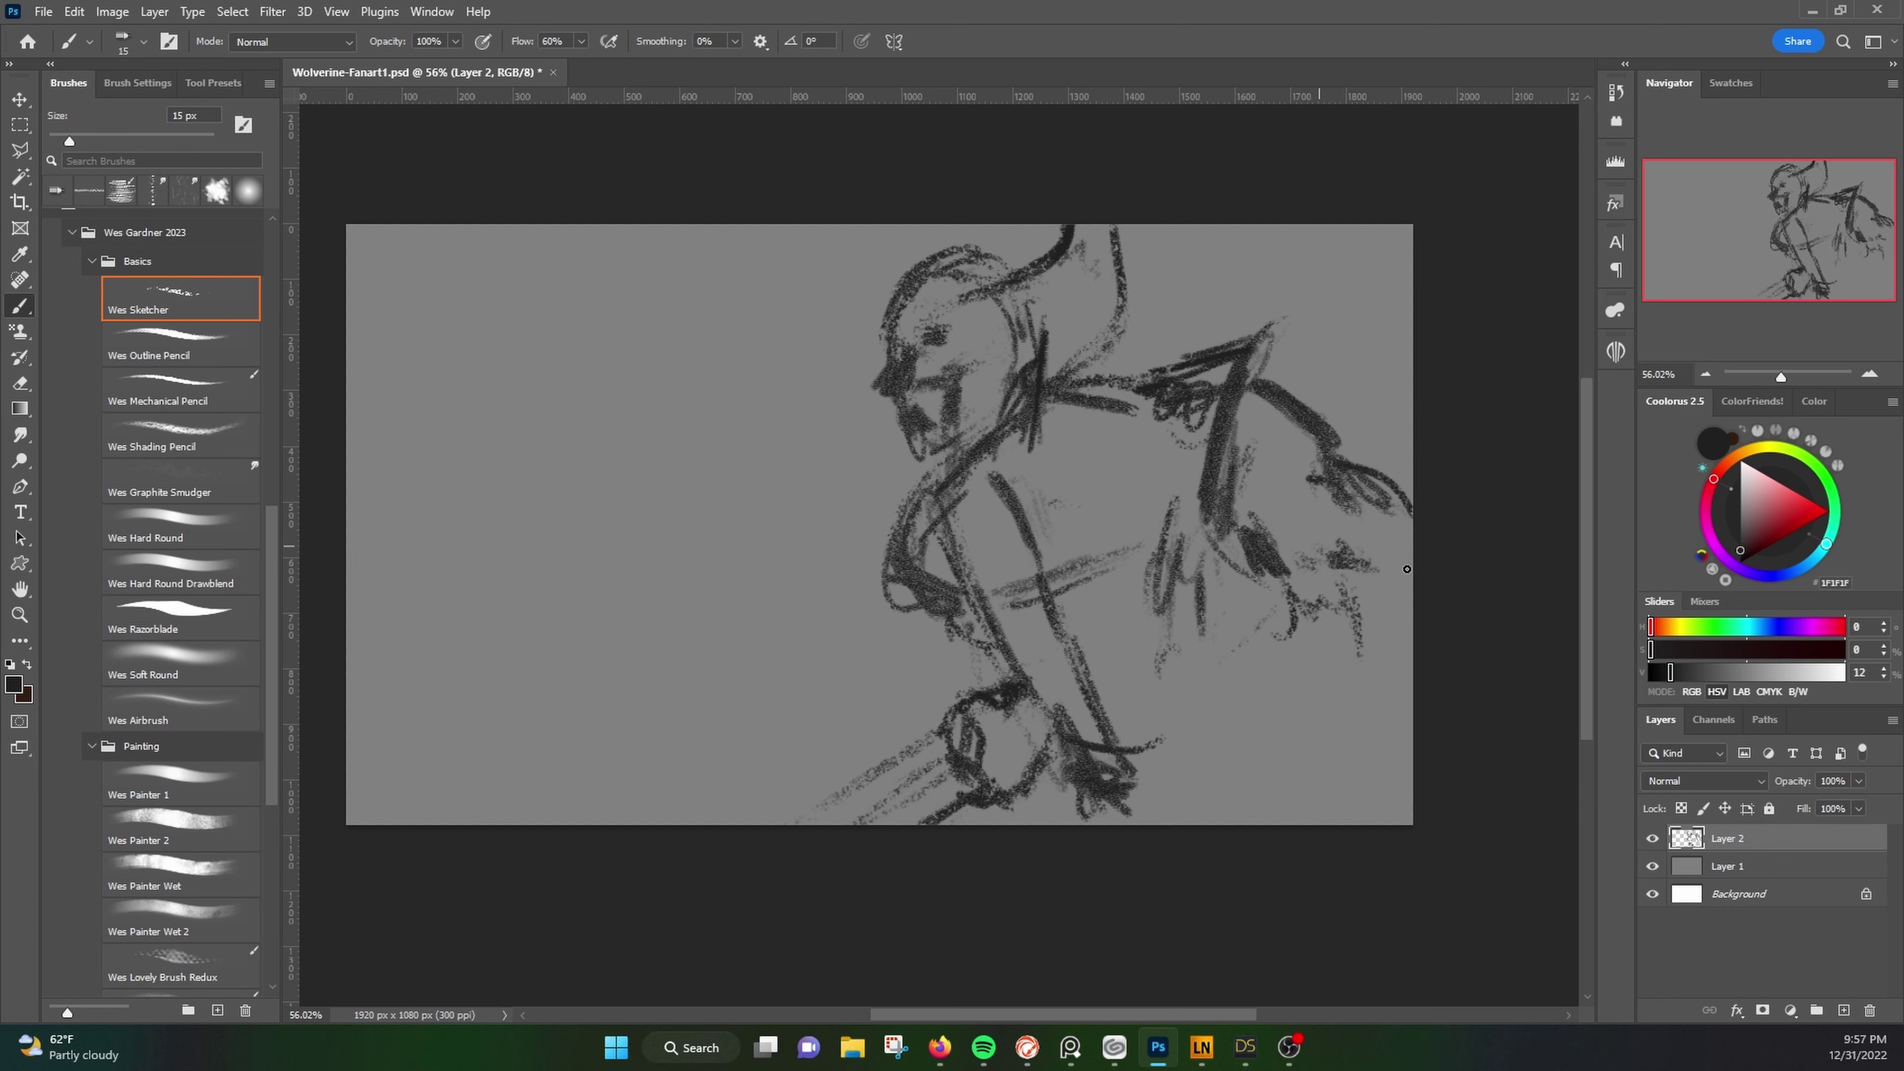
{"action": "left_click_drag", "start_coordinate": [1305, 518], "coordinate": [1409, 533]}
{"action": "mouse_move", "coordinate": [1312, 562]}
{"action": "left_mouse_down"}
{"action": "mouse_move", "coordinate": [1409, 592]}
{"action": "mouse_move", "coordinate": [1409, 653]}
{"action": "mouse_move", "coordinate": [1267, 747]}
{"action": "left_mouse_up"}
{"action": "left_click_drag", "start_coordinate": [1229, 423], "coordinate": [1312, 600]}
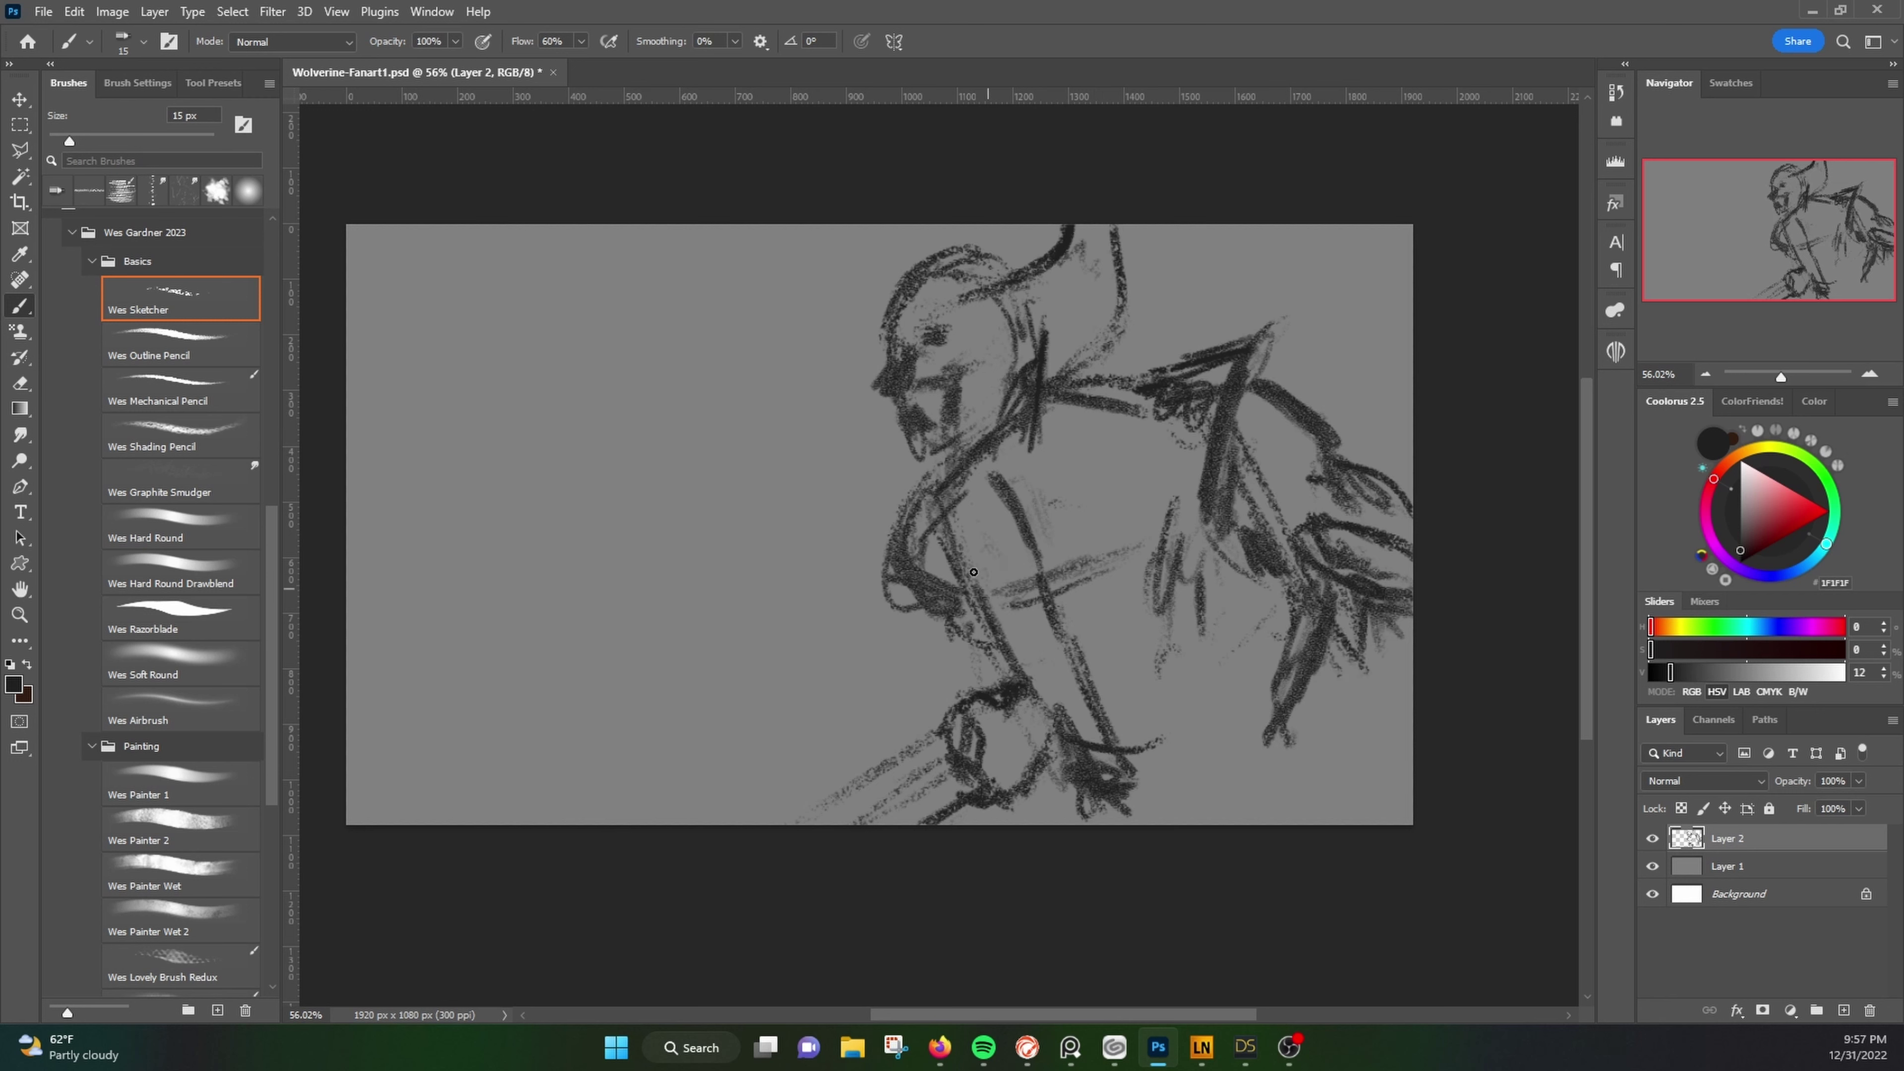
Step: Add arm lines and diagonal strokes at left, top-right claw strokes, and forearm lines
{"action": "mouse_move", "coordinate": [641, 684]}
{"action": "left_mouse_down"}
{"action": "mouse_move", "coordinate": [521, 753]}
{"action": "mouse_move", "coordinate": [768, 825]}
{"action": "left_mouse_up"}
{"action": "left_click_drag", "start_coordinate": [558, 443], "coordinate": [675, 513]}
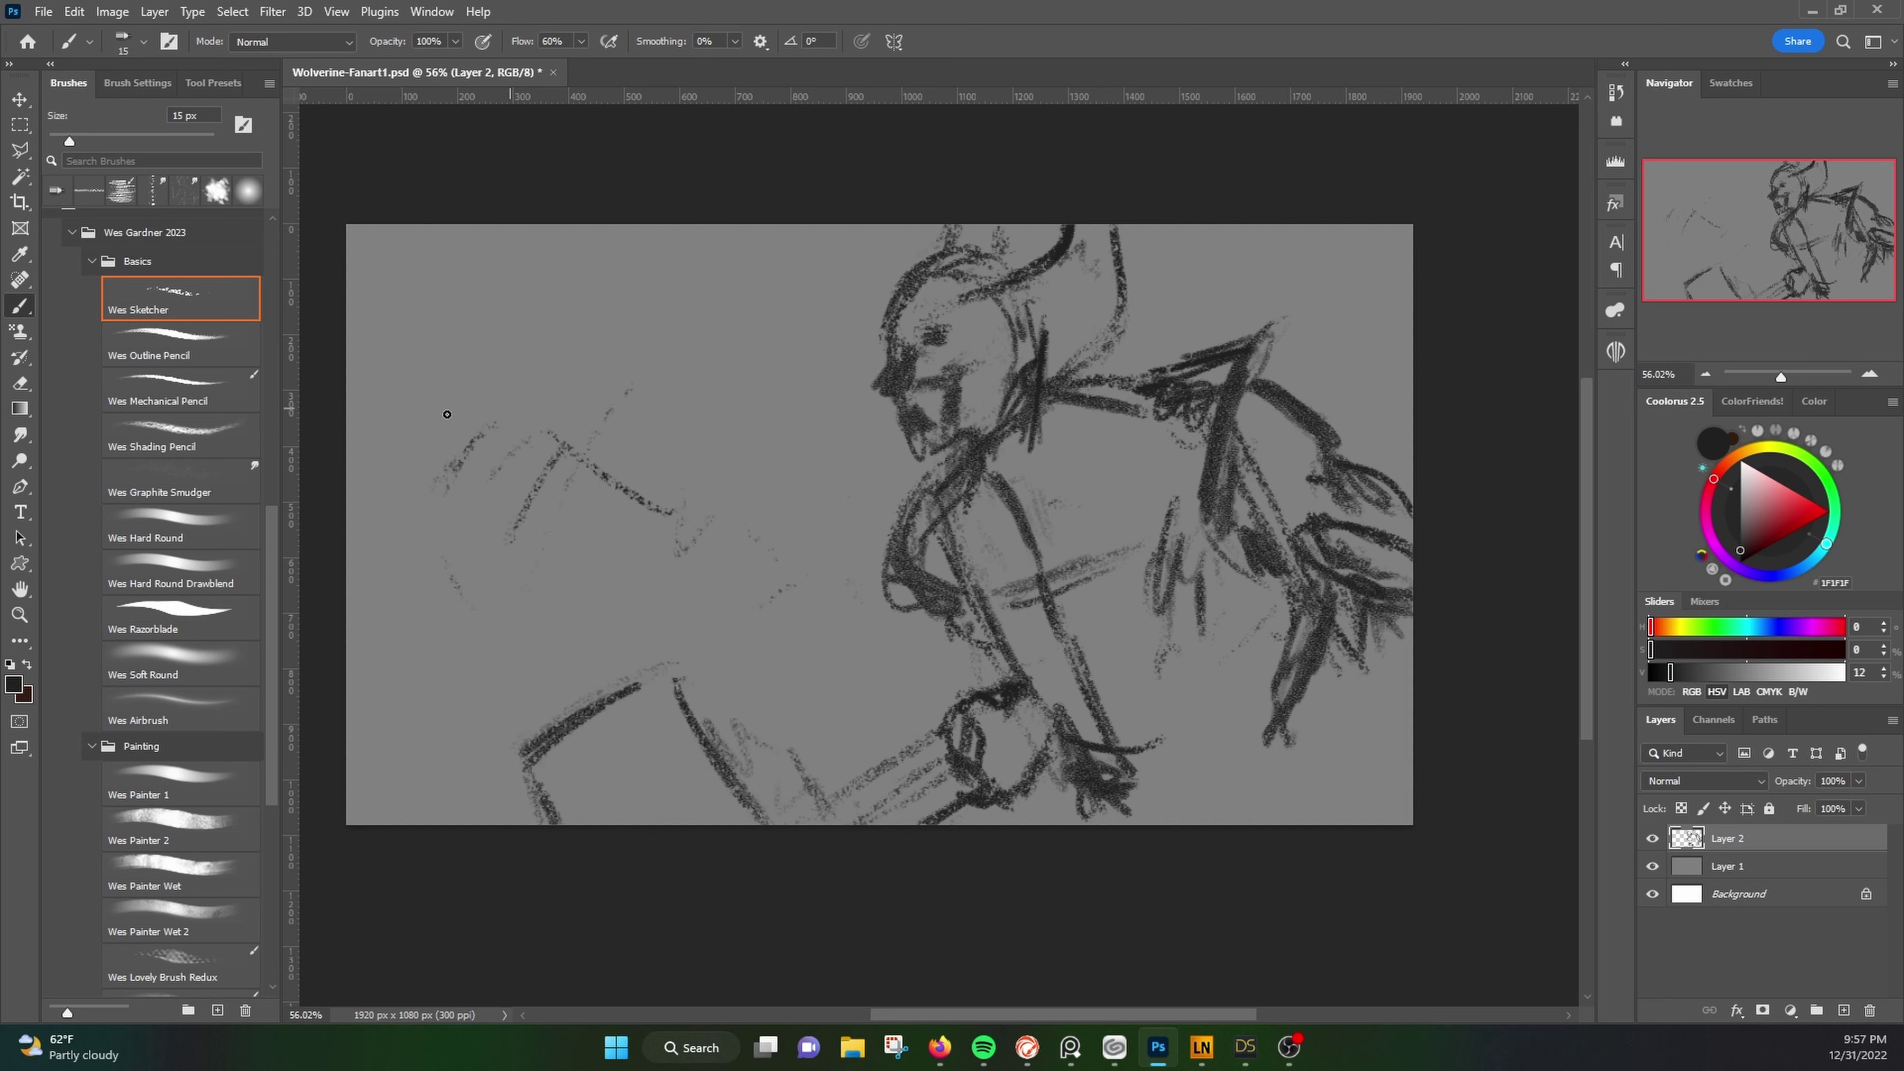
{"action": "left_click_drag", "start_coordinate": [430, 458], "coordinate": [356, 525]}
{"action": "left_click_drag", "start_coordinate": [1289, 296], "coordinate": [1360, 266]}
{"action": "mouse_move", "coordinate": [1140, 397]}
{"action": "left_mouse_down"}
{"action": "mouse_move", "coordinate": [1081, 495]}
{"action": "mouse_move", "coordinate": [1192, 518]}
{"action": "left_mouse_up"}
{"action": "mouse_move", "coordinate": [1192, 518]}
{"action": "left_mouse_down"}
{"action": "mouse_move", "coordinate": [1154, 615]}
{"action": "mouse_move", "coordinate": [1169, 773]}
{"action": "left_mouse_up"}
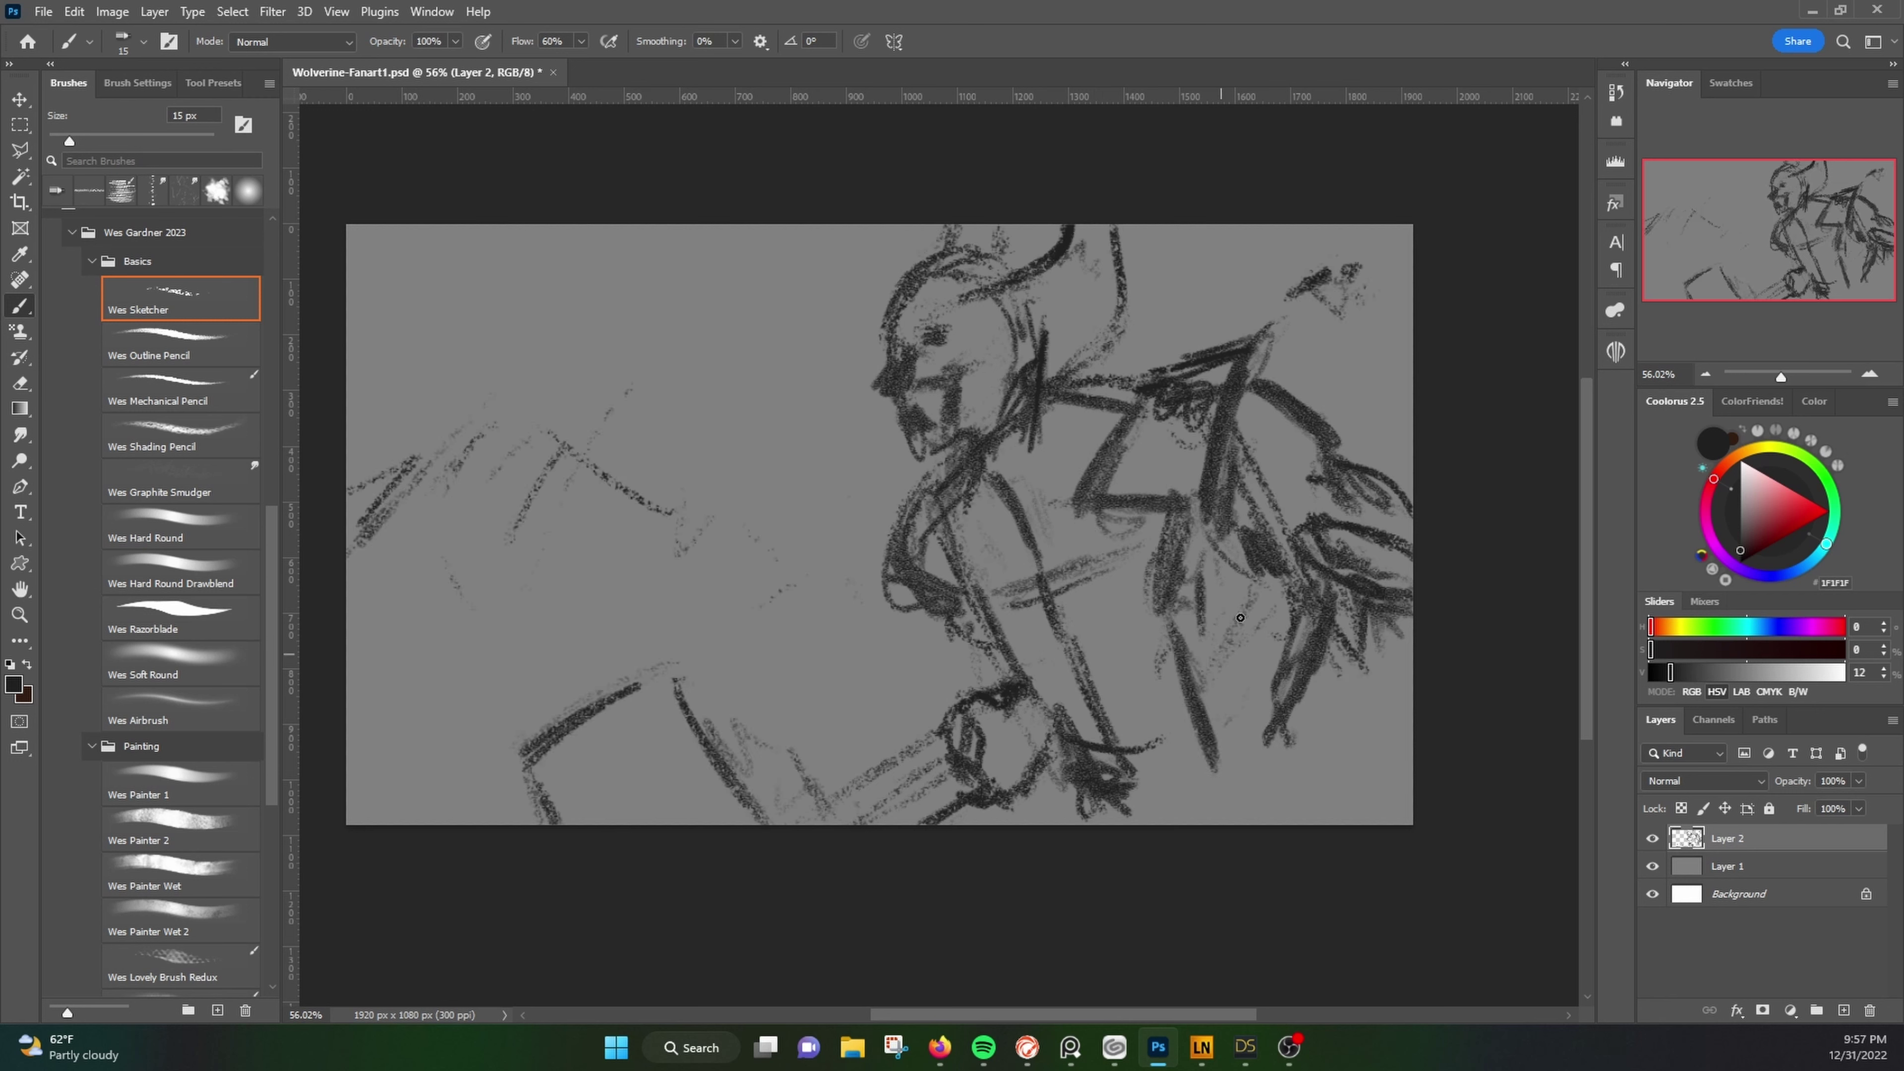
Step: Add claw strokes running down-right and refine the forearm and arm lines
{"action": "left_click_drag", "start_coordinate": [1297, 578], "coordinate": [1221, 645]}
{"action": "left_click_drag", "start_coordinate": [1297, 577], "coordinate": [1259, 780]}
{"action": "left_click_drag", "start_coordinate": [1296, 499], "coordinate": [1206, 525]}
{"action": "left_click_drag", "start_coordinate": [1158, 375], "coordinate": [1128, 449]}
{"action": "left_click_drag", "start_coordinate": [1042, 353], "coordinate": [1154, 388]}
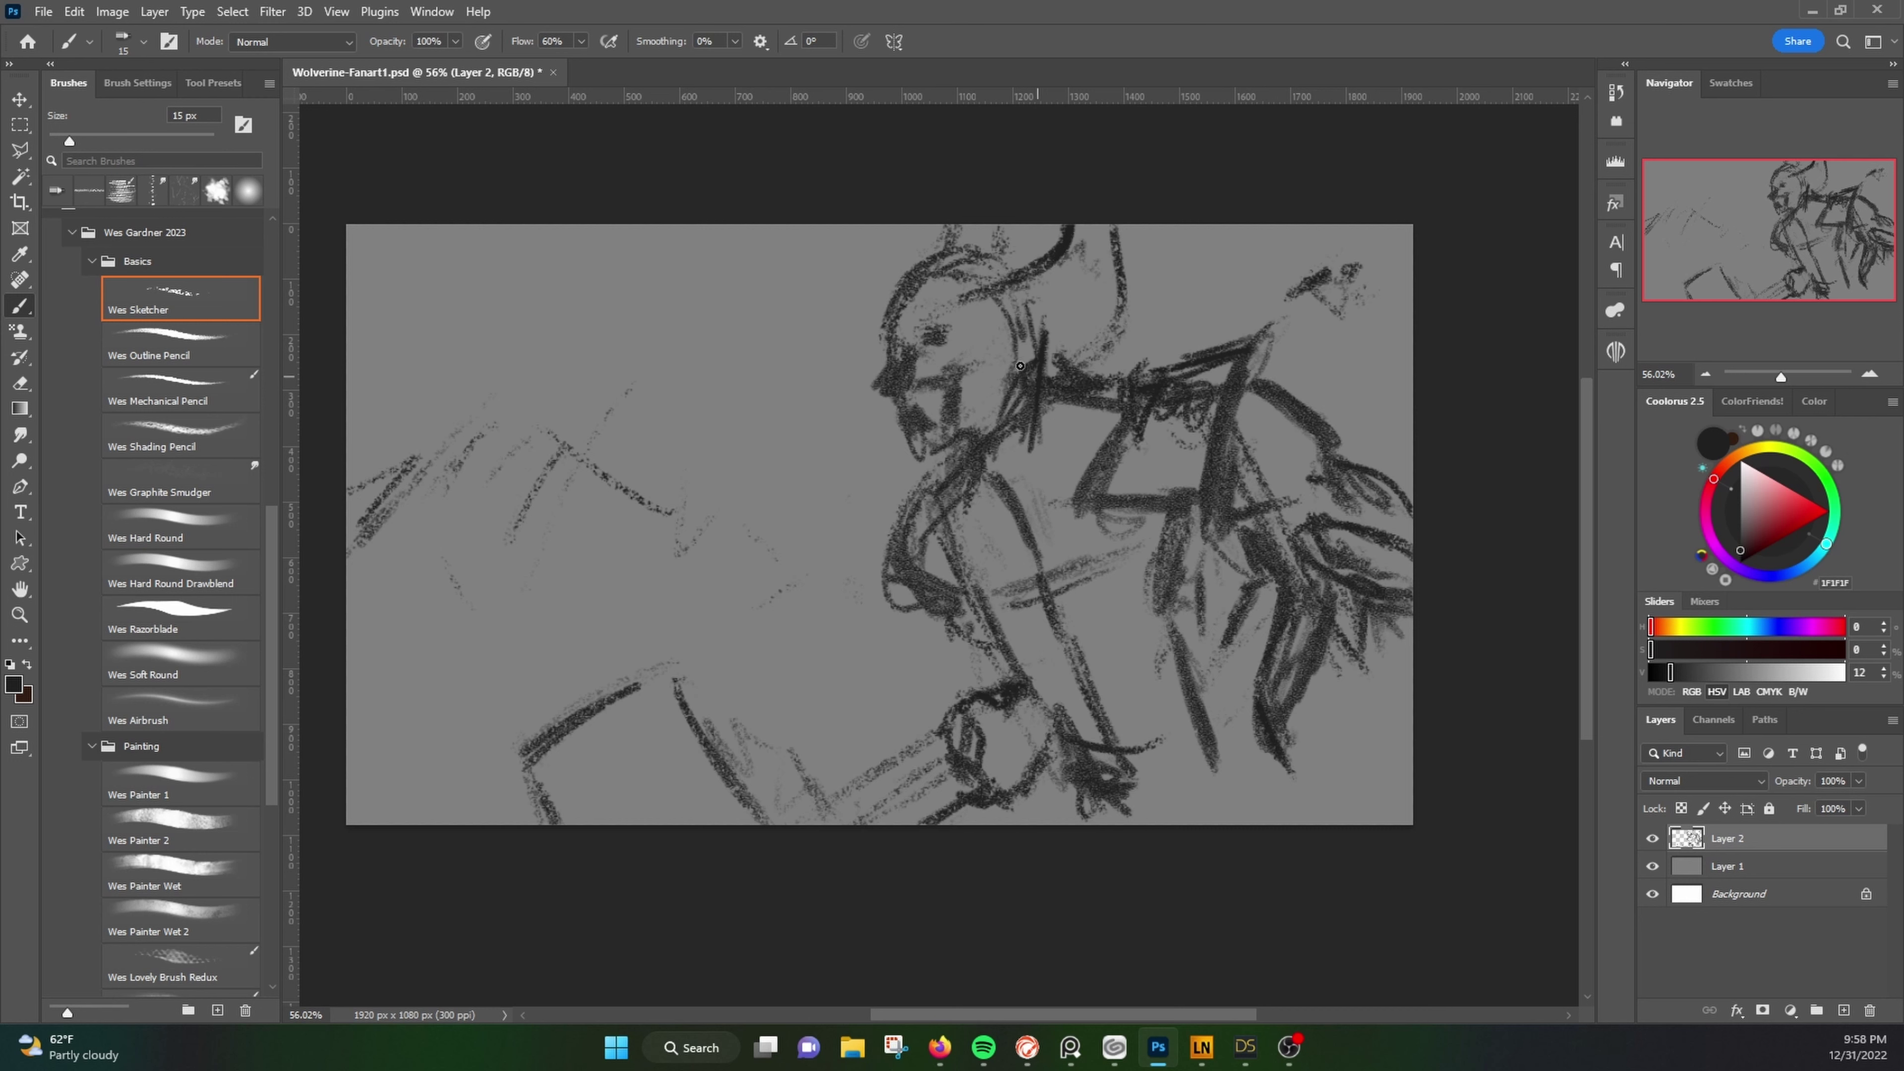
{"action": "left_click_drag", "start_coordinate": [1125, 296], "coordinate": [1064, 352]}
Step: Darken the eye, add diagonal strokes at left-centre, and draw more claws at right
{"action": "mouse_move", "coordinate": [966, 323]}
{"action": "left_mouse_down"}
{"action": "mouse_move", "coordinate": [895, 355]}
{"action": "mouse_move", "coordinate": [777, 518]}
{"action": "left_mouse_up"}
{"action": "left_click_drag", "start_coordinate": [832, 386], "coordinate": [757, 600]}
{"action": "left_click_drag", "start_coordinate": [757, 307], "coordinate": [686, 408]}
{"action": "left_click_drag", "start_coordinate": [1305, 398], "coordinate": [1233, 451]}
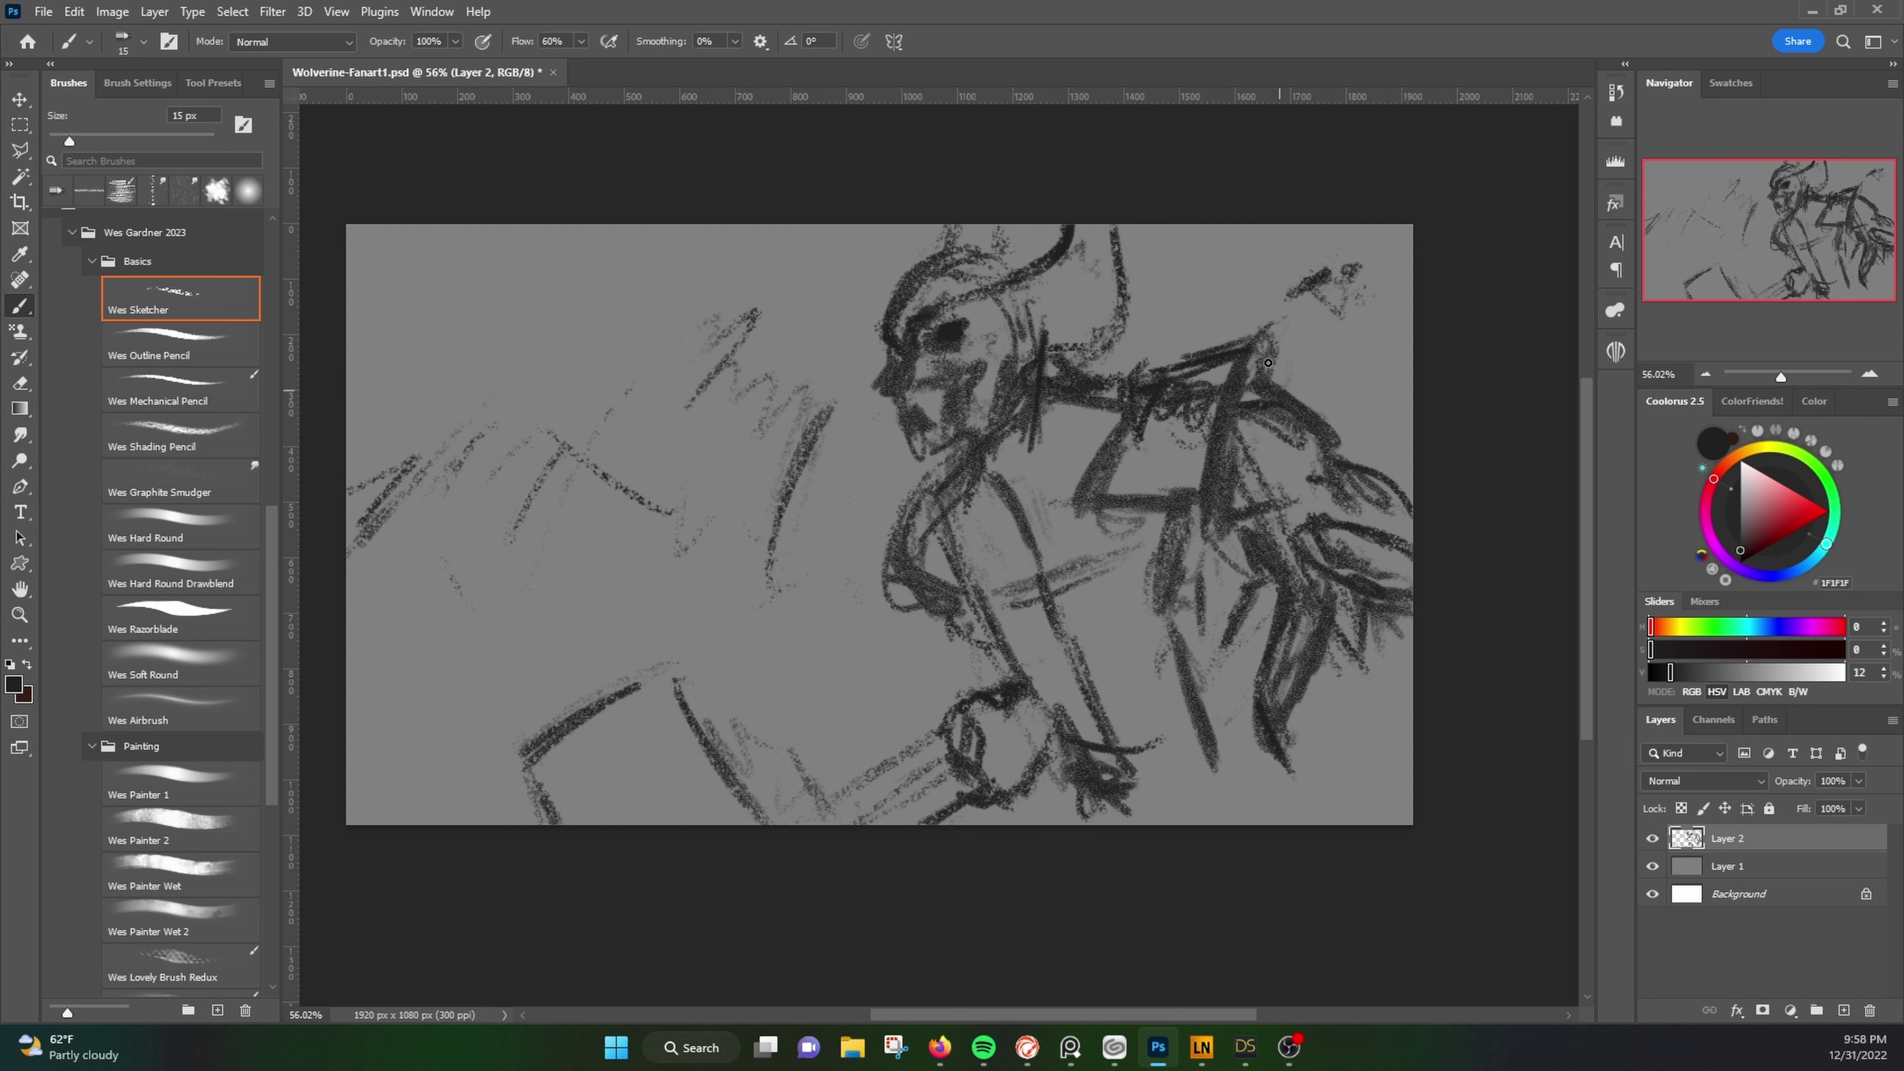
{"action": "left_click_drag", "start_coordinate": [1402, 307], "coordinate": [1312, 360]}
{"action": "mouse_move", "coordinate": [1259, 619]}
{"action": "left_mouse_down"}
{"action": "mouse_move", "coordinate": [1233, 686]}
{"action": "mouse_move", "coordinate": [1274, 488]}
{"action": "mouse_move", "coordinate": [1169, 390]}
{"action": "mouse_move", "coordinate": [1087, 405]}
{"action": "left_mouse_up"}
Step: Warp the sketch slightly in Liquify and add a long diagonal stroke at lower right
{"action": "key", "text": "ctrl+shift+x"}
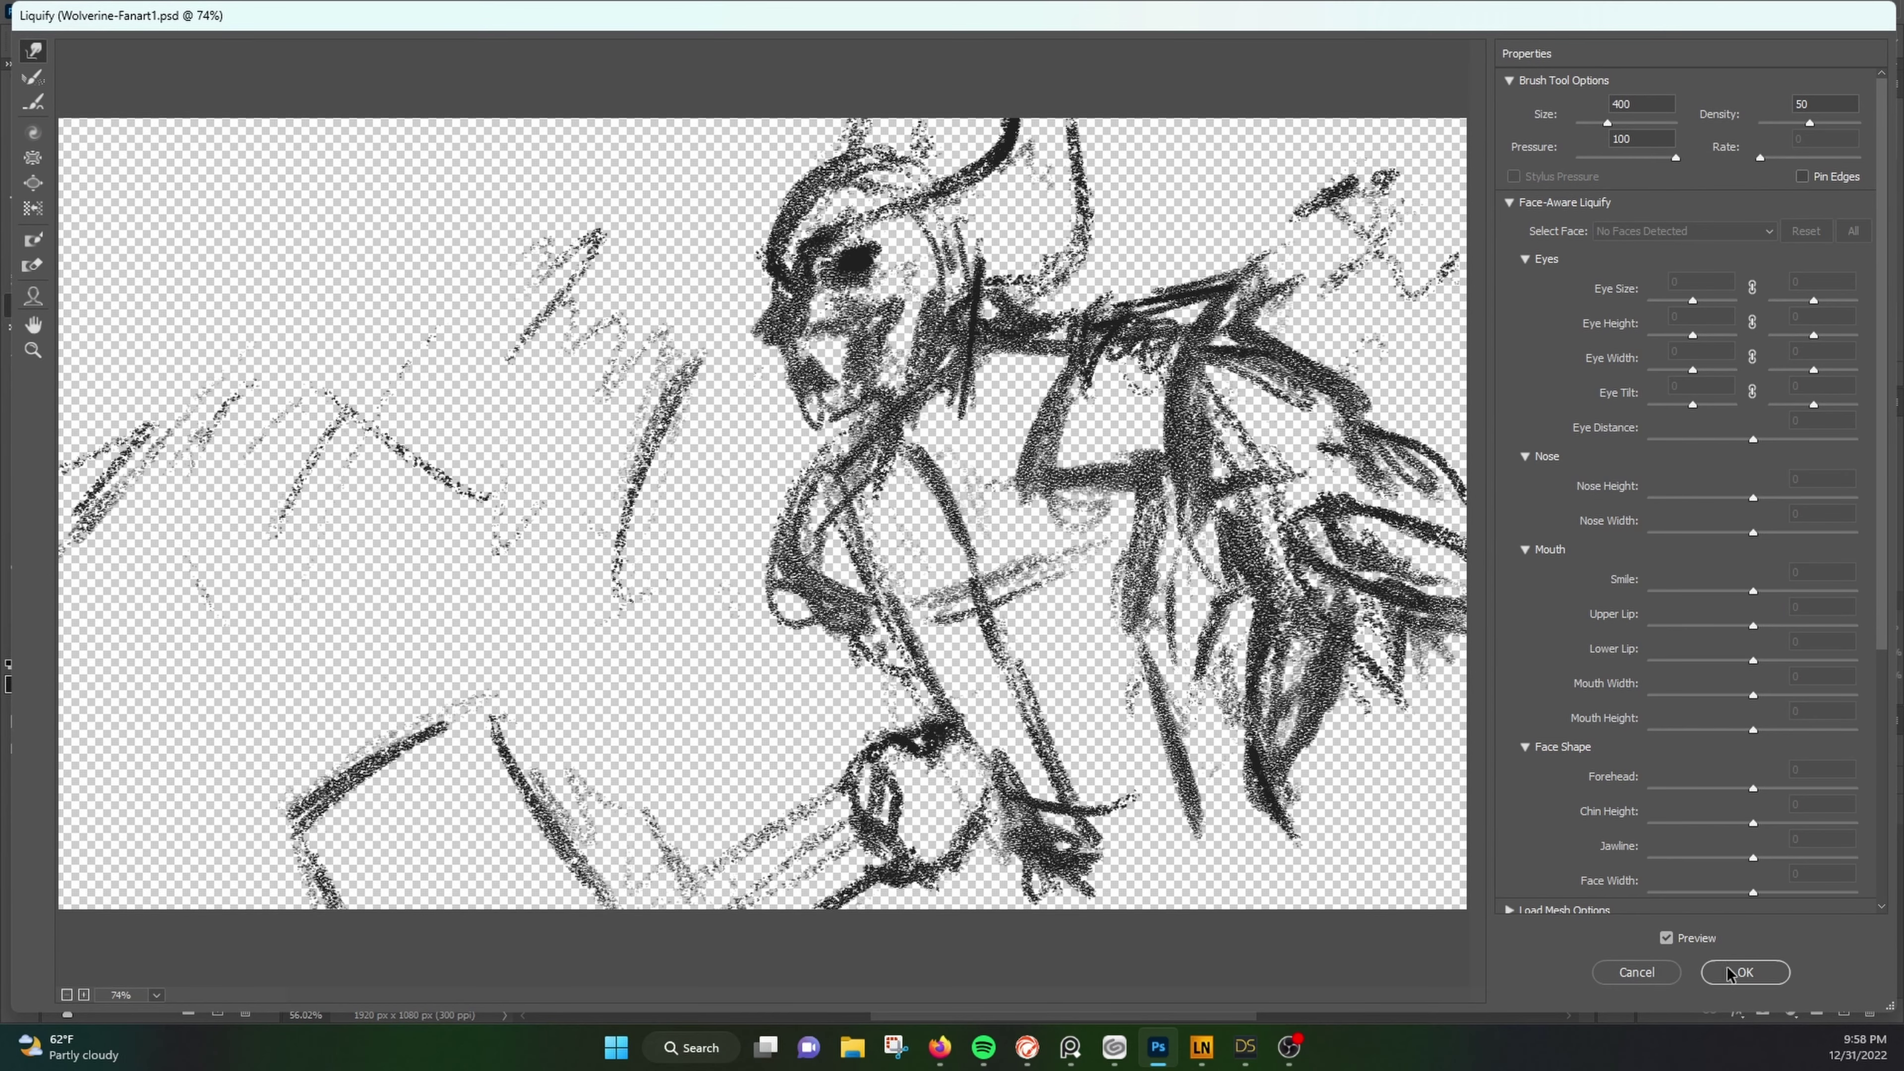
{"action": "key", "text": "Return"}
{"action": "left_click_drag", "start_coordinate": [1169, 604], "coordinate": [1236, 777]}
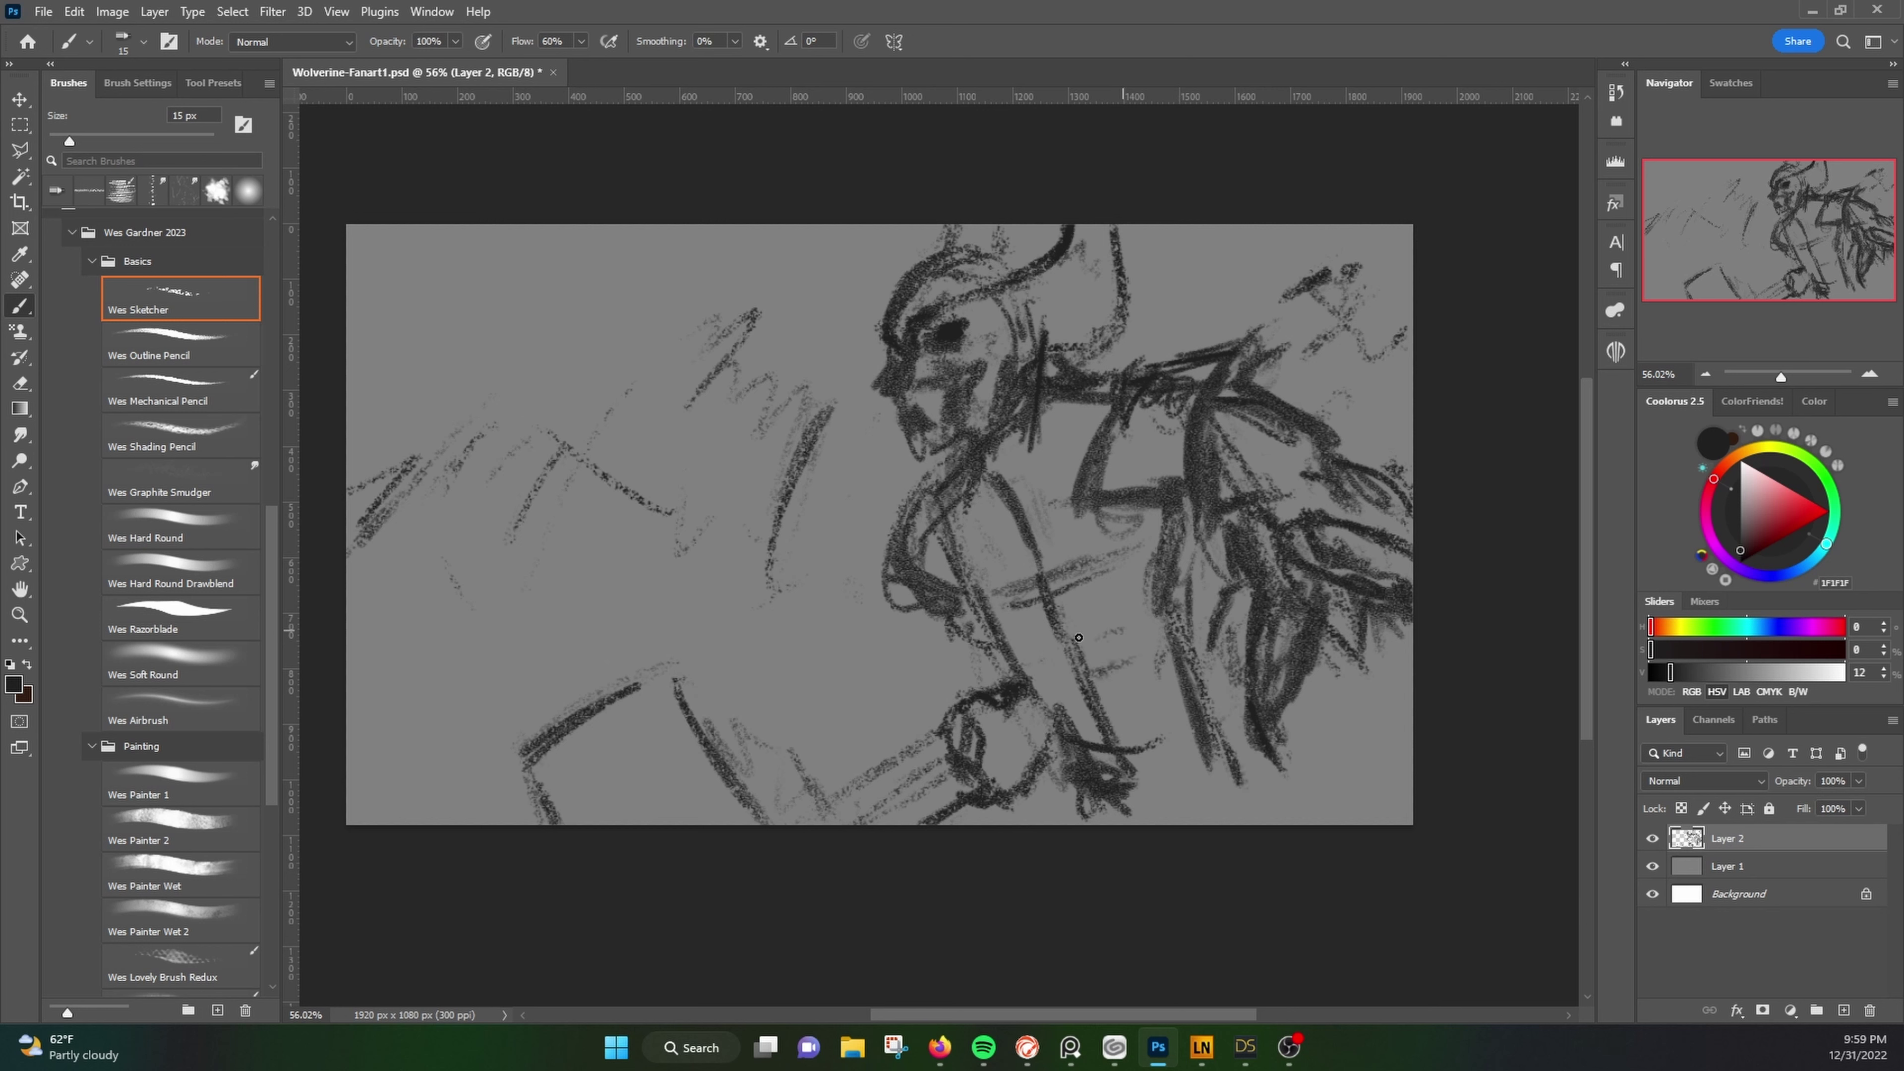
Step: Hatch across the arm area and add a curve below the hand
{"action": "left_click_drag", "start_coordinate": [1050, 593], "coordinate": [1121, 633]}
{"action": "left_click_drag", "start_coordinate": [959, 534], "coordinate": [1045, 473]}
{"action": "left_click_drag", "start_coordinate": [1064, 648], "coordinate": [1151, 633]}
{"action": "left_click_drag", "start_coordinate": [1095, 711], "coordinate": [1166, 686]}
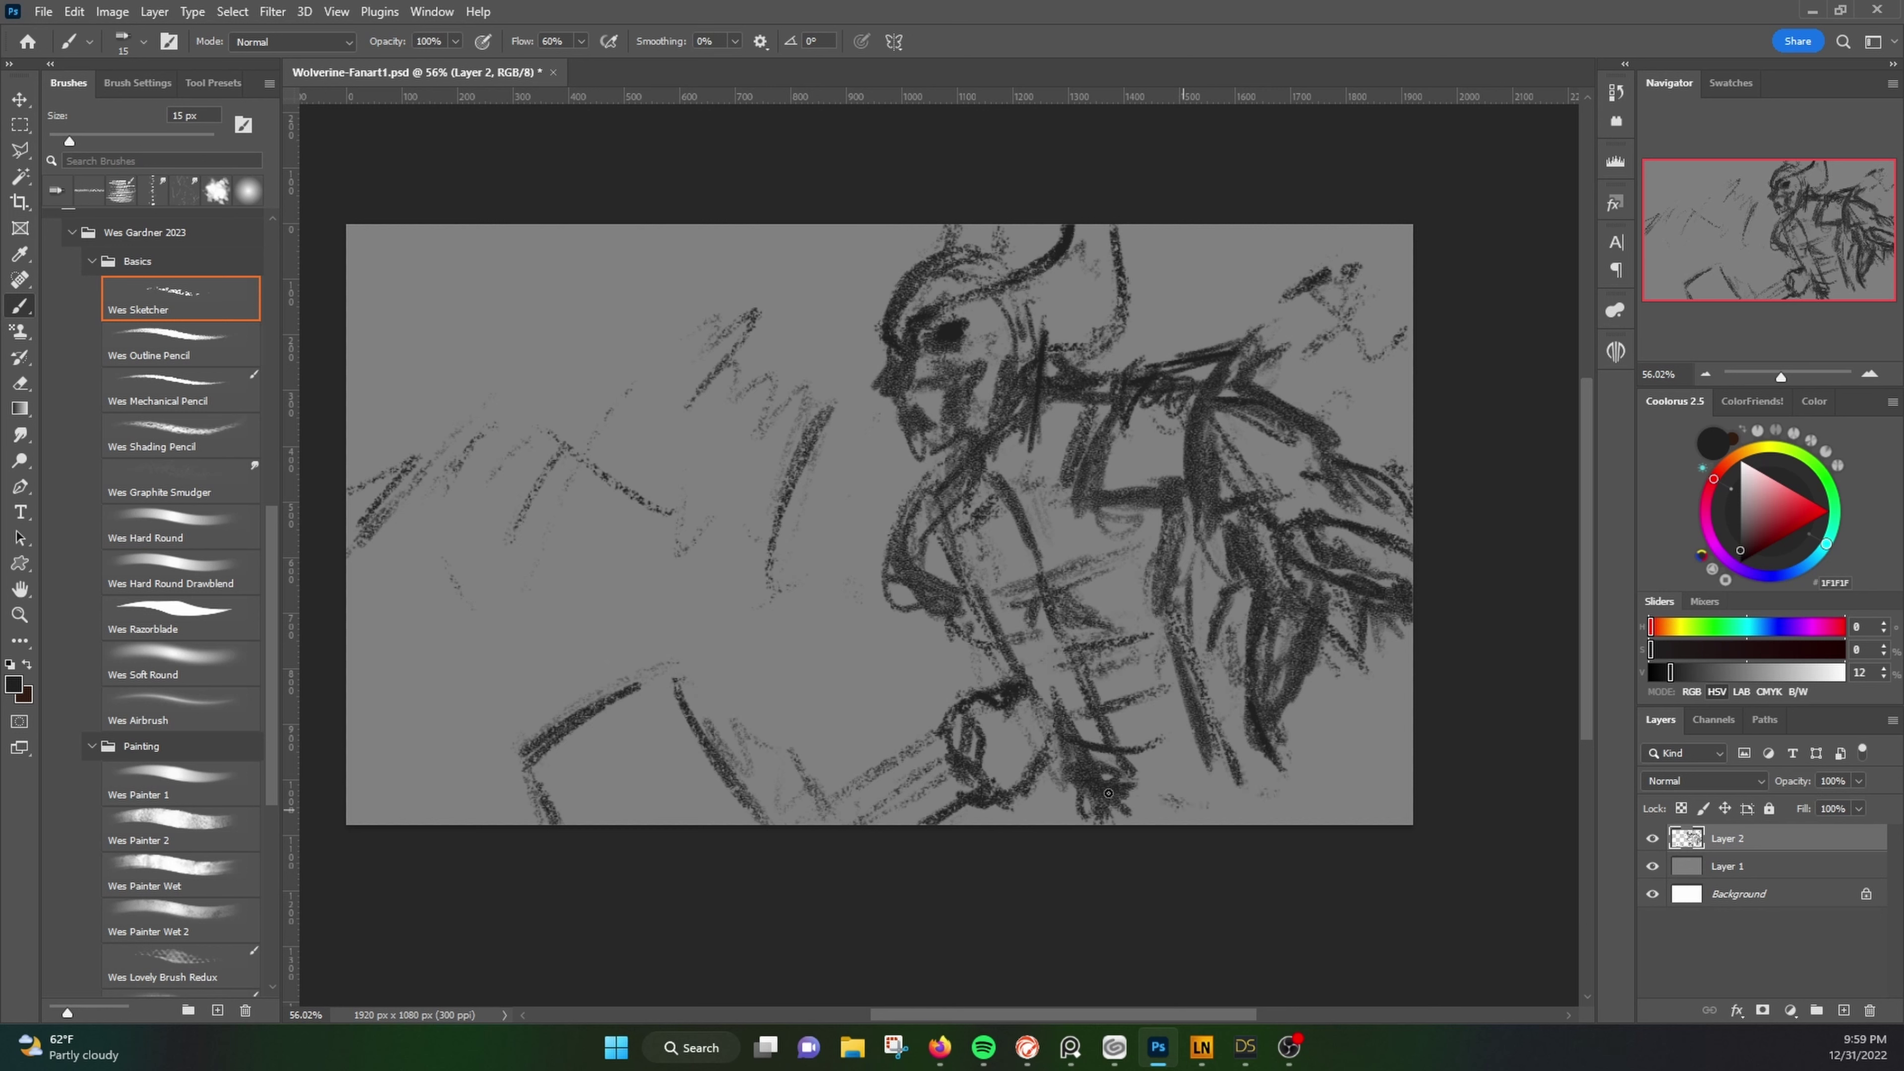
{"action": "mouse_move", "coordinate": [1108, 793]}
{"action": "left_mouse_down"}
{"action": "mouse_move", "coordinate": [1274, 761]}
{"action": "mouse_move", "coordinate": [1297, 731]}
{"action": "left_mouse_up"}
Step: Add diagonal lines and hatching at the top-left, enlarging the brush to 20 px
{"action": "left_click_drag", "start_coordinate": [779, 701], "coordinate": [869, 608]}
{"action": "left_click_drag", "start_coordinate": [508, 588], "coordinate": [643, 481]}
{"action": "mouse_move", "coordinate": [390, 356]}
{"action": "left_mouse_down"}
{"action": "mouse_move", "coordinate": [413, 266]}
{"action": "mouse_move", "coordinate": [368, 391]}
{"action": "left_mouse_up"}
{"action": "left_click_drag", "start_coordinate": [675, 225], "coordinate": [532, 315]}
{"action": "key", "text": "]"}
{"action": "left_click_drag", "start_coordinate": [505, 660], "coordinate": [390, 788]}
Step: Create Layer 3 in Multiply blend mode and switch to the Wes Mechanical Pencil brush
{"action": "left_click_drag", "start_coordinate": [795, 825], "coordinate": [719, 709]}
{"action": "key", "text": "ctrl+shift+alt+n"}
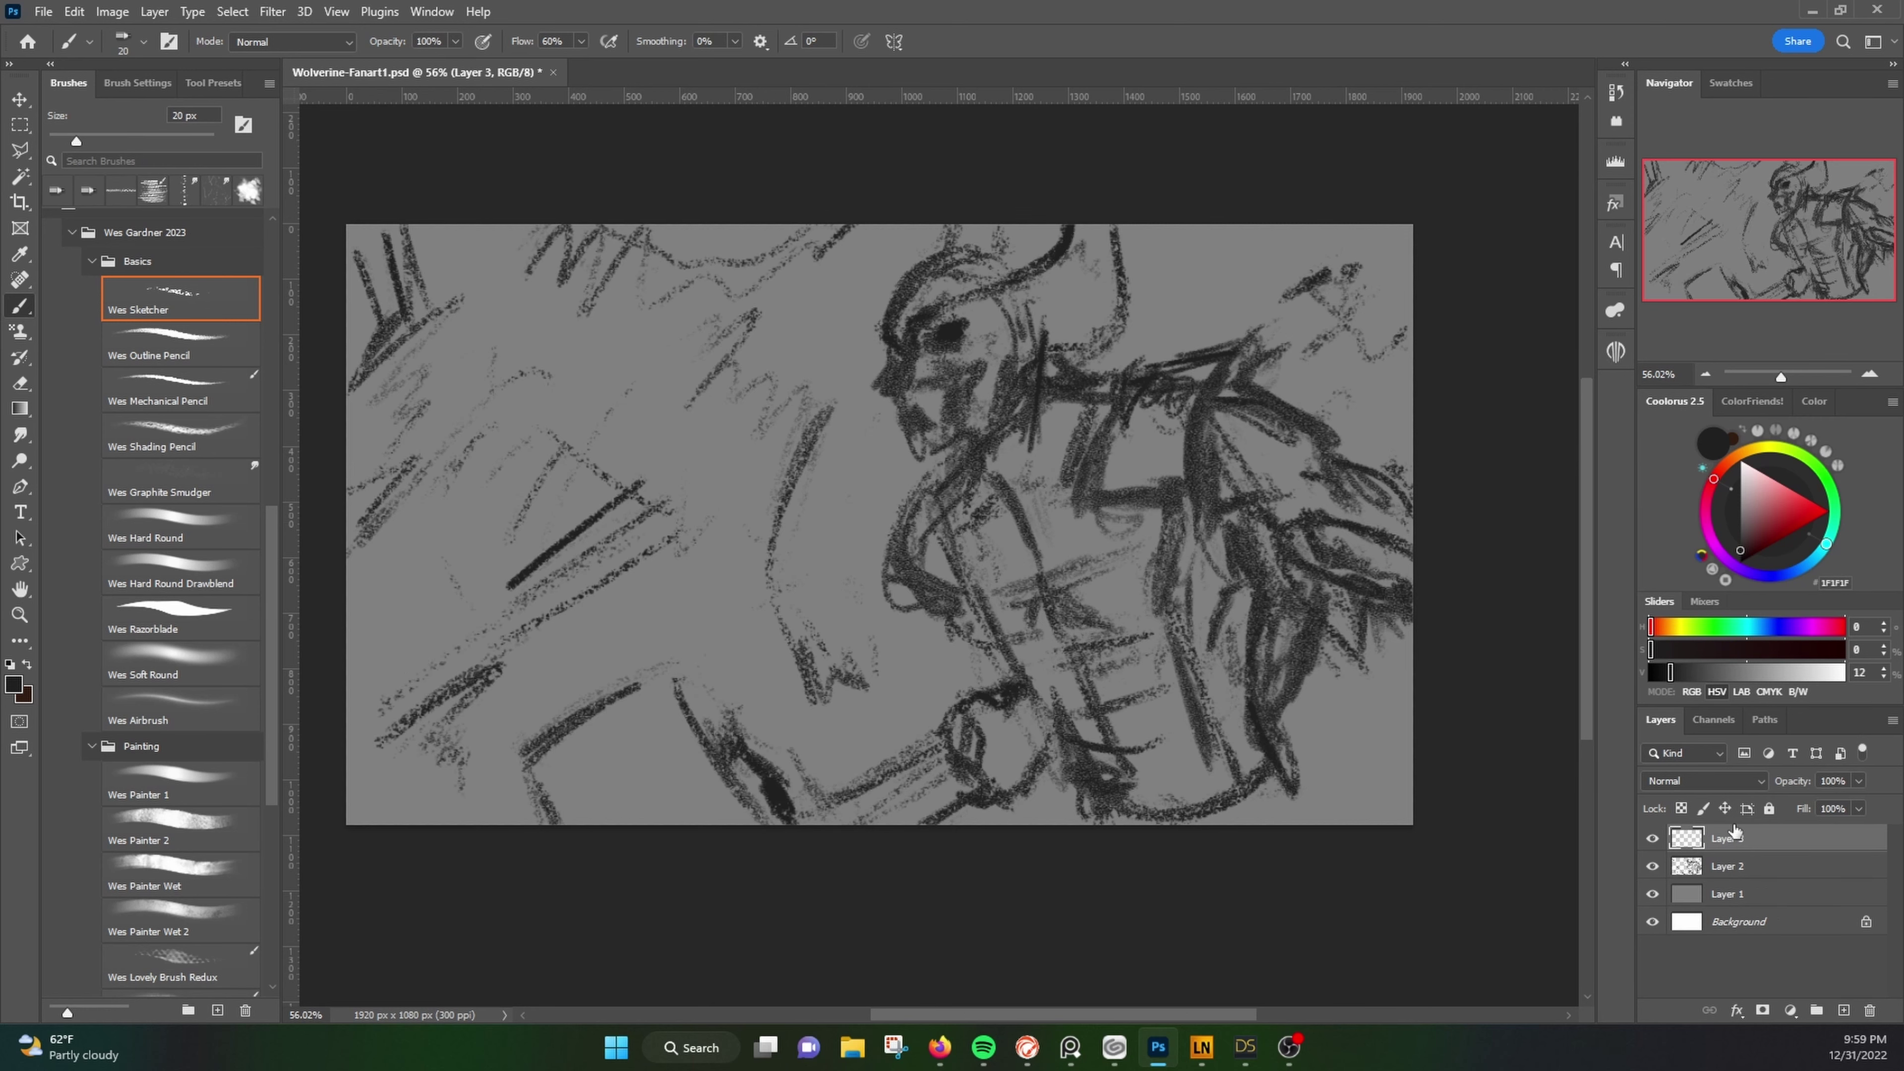
{"action": "left_click", "coordinate": [1701, 781]}
{"action": "left_click", "coordinate": [1702, 592]}
{"action": "left_click", "coordinate": [180, 390]}
{"action": "scroll", "coordinate": [947, 321], "scroll_direction": "up", "scroll_amount": 5}
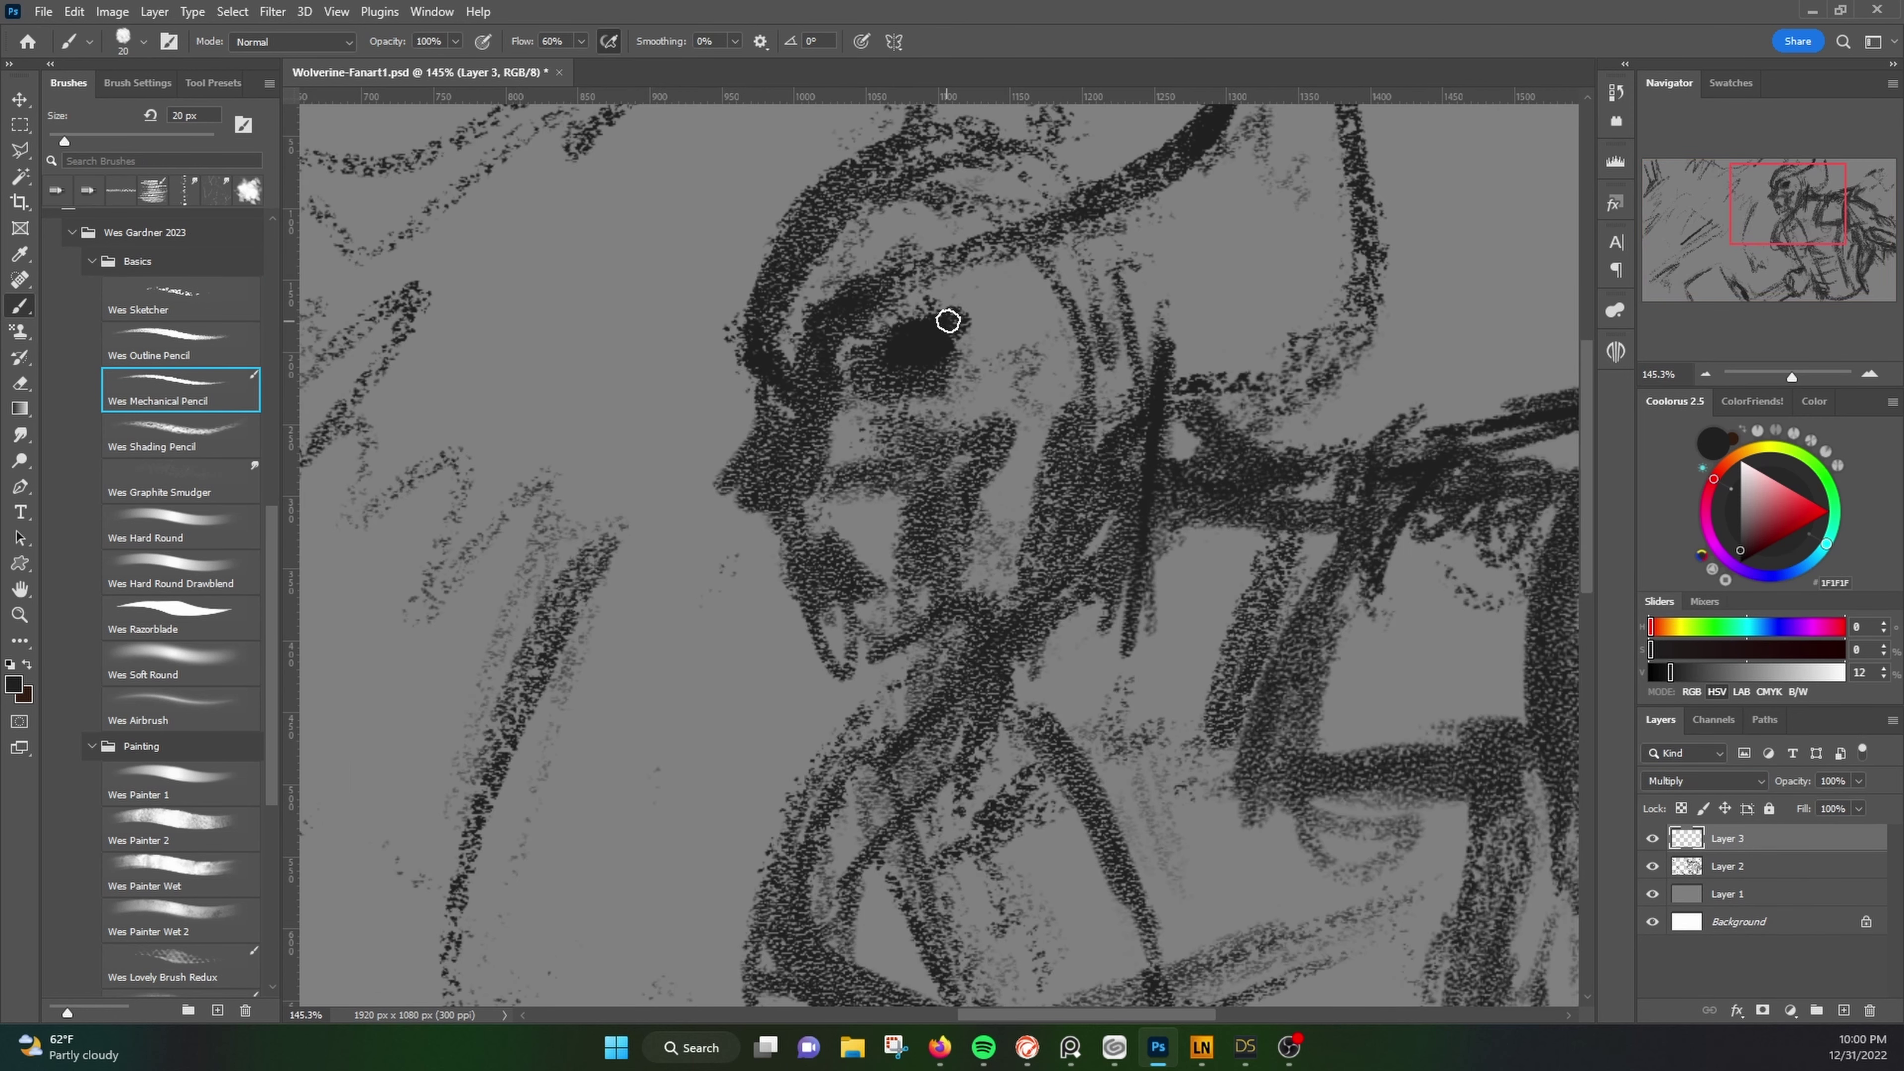
Step: Fade the rough sketch, shrink the pencil to 9 px, and ink the forehead, nose and brow
{"action": "left_click_drag", "start_coordinate": [947, 320], "coordinate": [891, 353]}
{"action": "key", "text": "ctrl+e"}
{"action": "mouse_move", "coordinate": [824, 248]}
{"action": "left_mouse_down"}
{"action": "mouse_move", "coordinate": [836, 225]}
{"action": "mouse_move", "coordinate": [732, 414]}
{"action": "left_mouse_up"}
{"action": "key", "text": "bracketleft"}
{"action": "key", "text": "bracketleft"}
{"action": "key", "text": "bracketleft"}
{"action": "mouse_move", "coordinate": [749, 330]}
{"action": "left_mouse_down"}
{"action": "mouse_move", "coordinate": [1101, 168]}
{"action": "mouse_move", "coordinate": [770, 429]}
{"action": "mouse_move", "coordinate": [733, 512]}
{"action": "mouse_move", "coordinate": [974, 449]}
{"action": "left_mouse_up"}
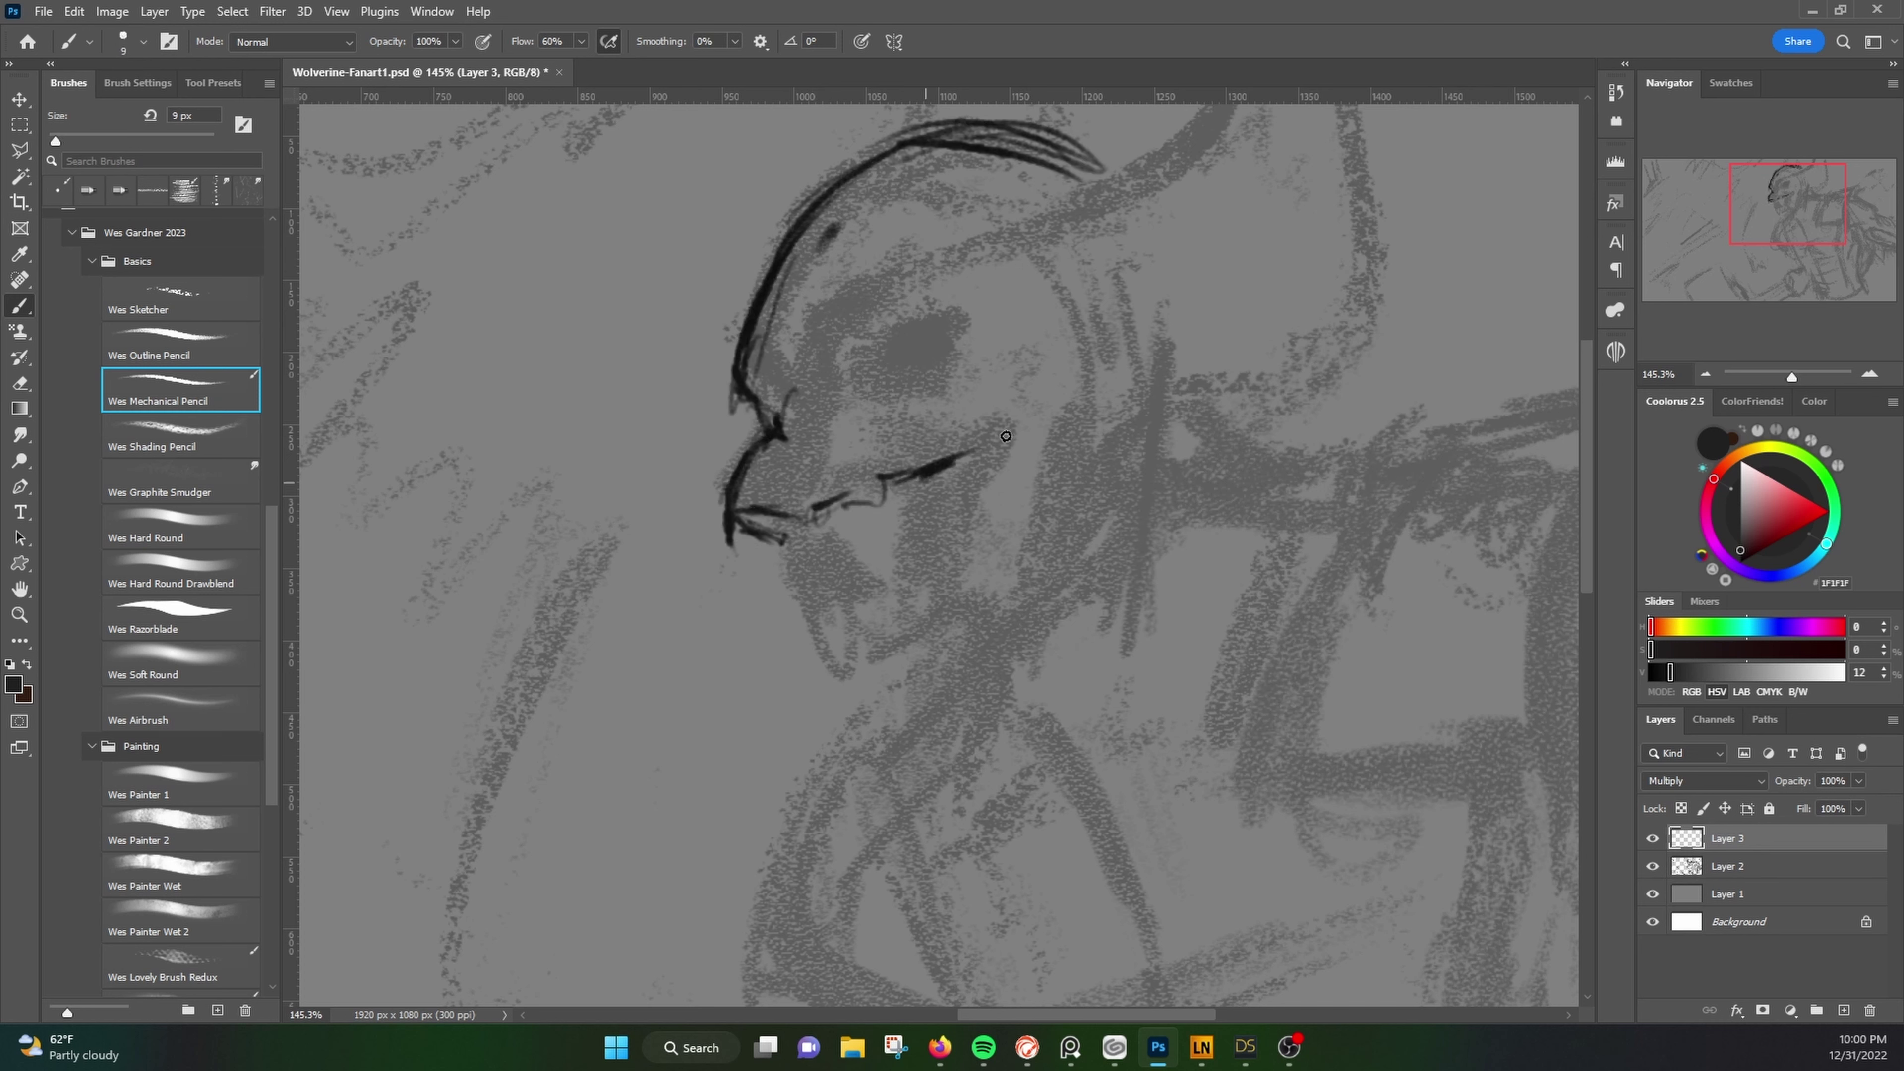
{"action": "mouse_move", "coordinate": [789, 423]}
{"action": "left_mouse_down"}
{"action": "mouse_move", "coordinate": [750, 494]}
{"action": "mouse_move", "coordinate": [877, 273]}
{"action": "mouse_move", "coordinate": [1191, 136]}
{"action": "left_mouse_up"}
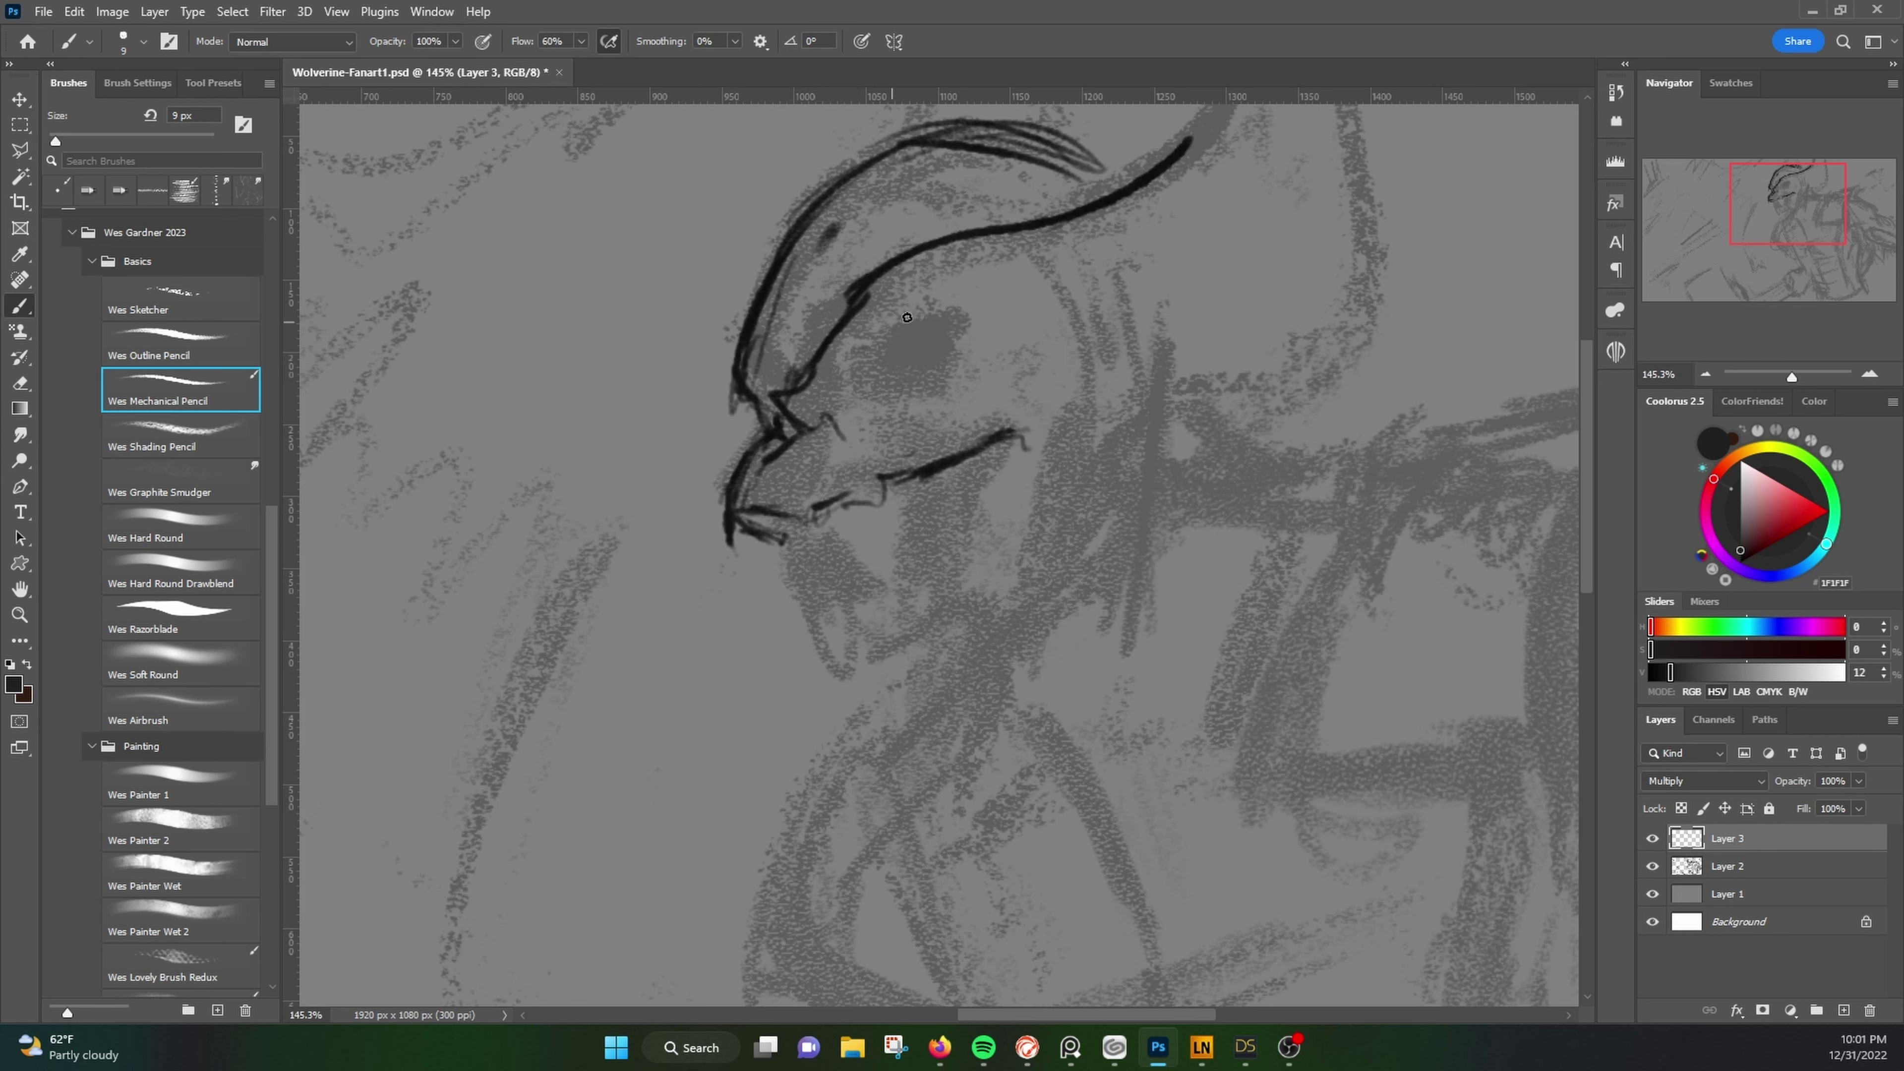
{"action": "mouse_move", "coordinate": [914, 309]}
{"action": "left_mouse_down"}
{"action": "mouse_move", "coordinate": [843, 384]}
{"action": "mouse_move", "coordinate": [933, 370]}
{"action": "left_mouse_up"}
Step: Draw the eyelids, a line down from the nose tip, and the forehead brow line
{"action": "left_click_drag", "start_coordinate": [920, 381], "coordinate": [883, 390]}
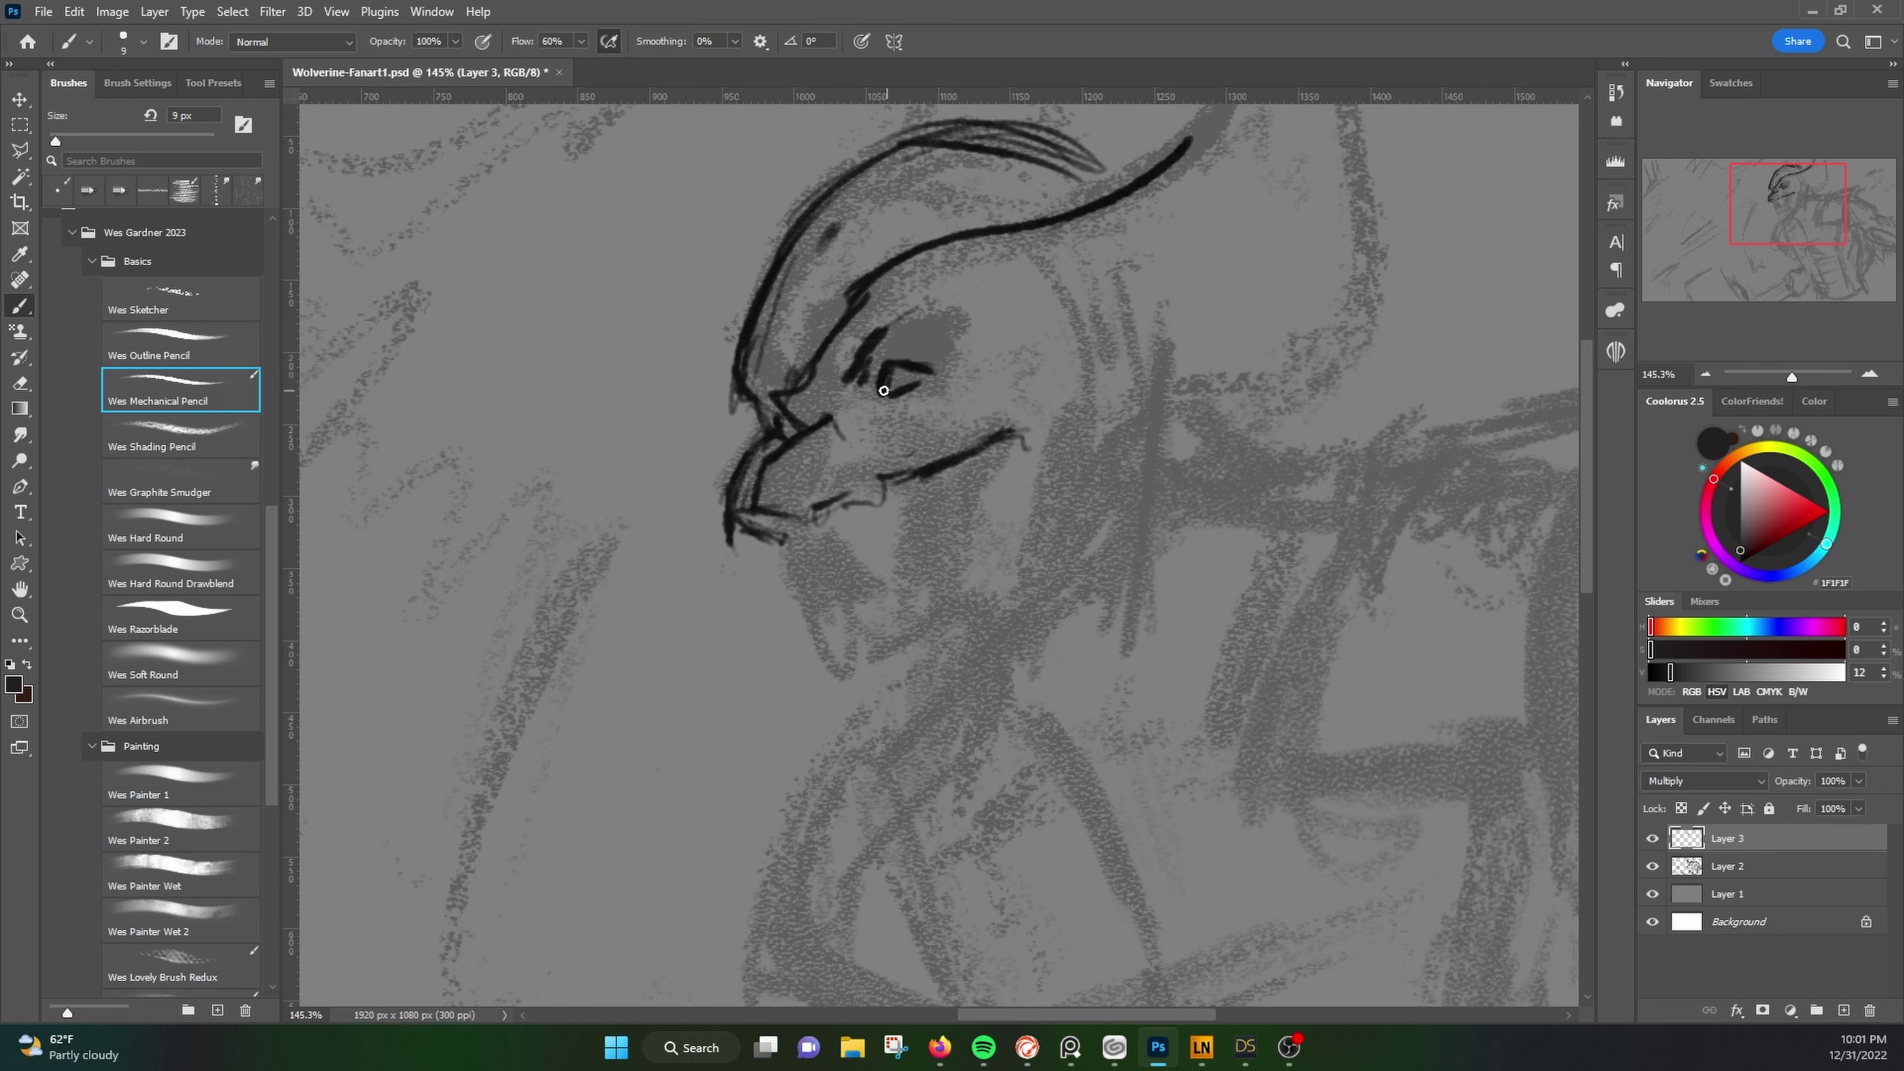
{"action": "left_click_drag", "start_coordinate": [911, 301], "coordinate": [997, 313]}
{"action": "left_click_drag", "start_coordinate": [913, 304], "coordinate": [859, 365]}
{"action": "left_click_drag", "start_coordinate": [790, 557], "coordinate": [888, 593]}
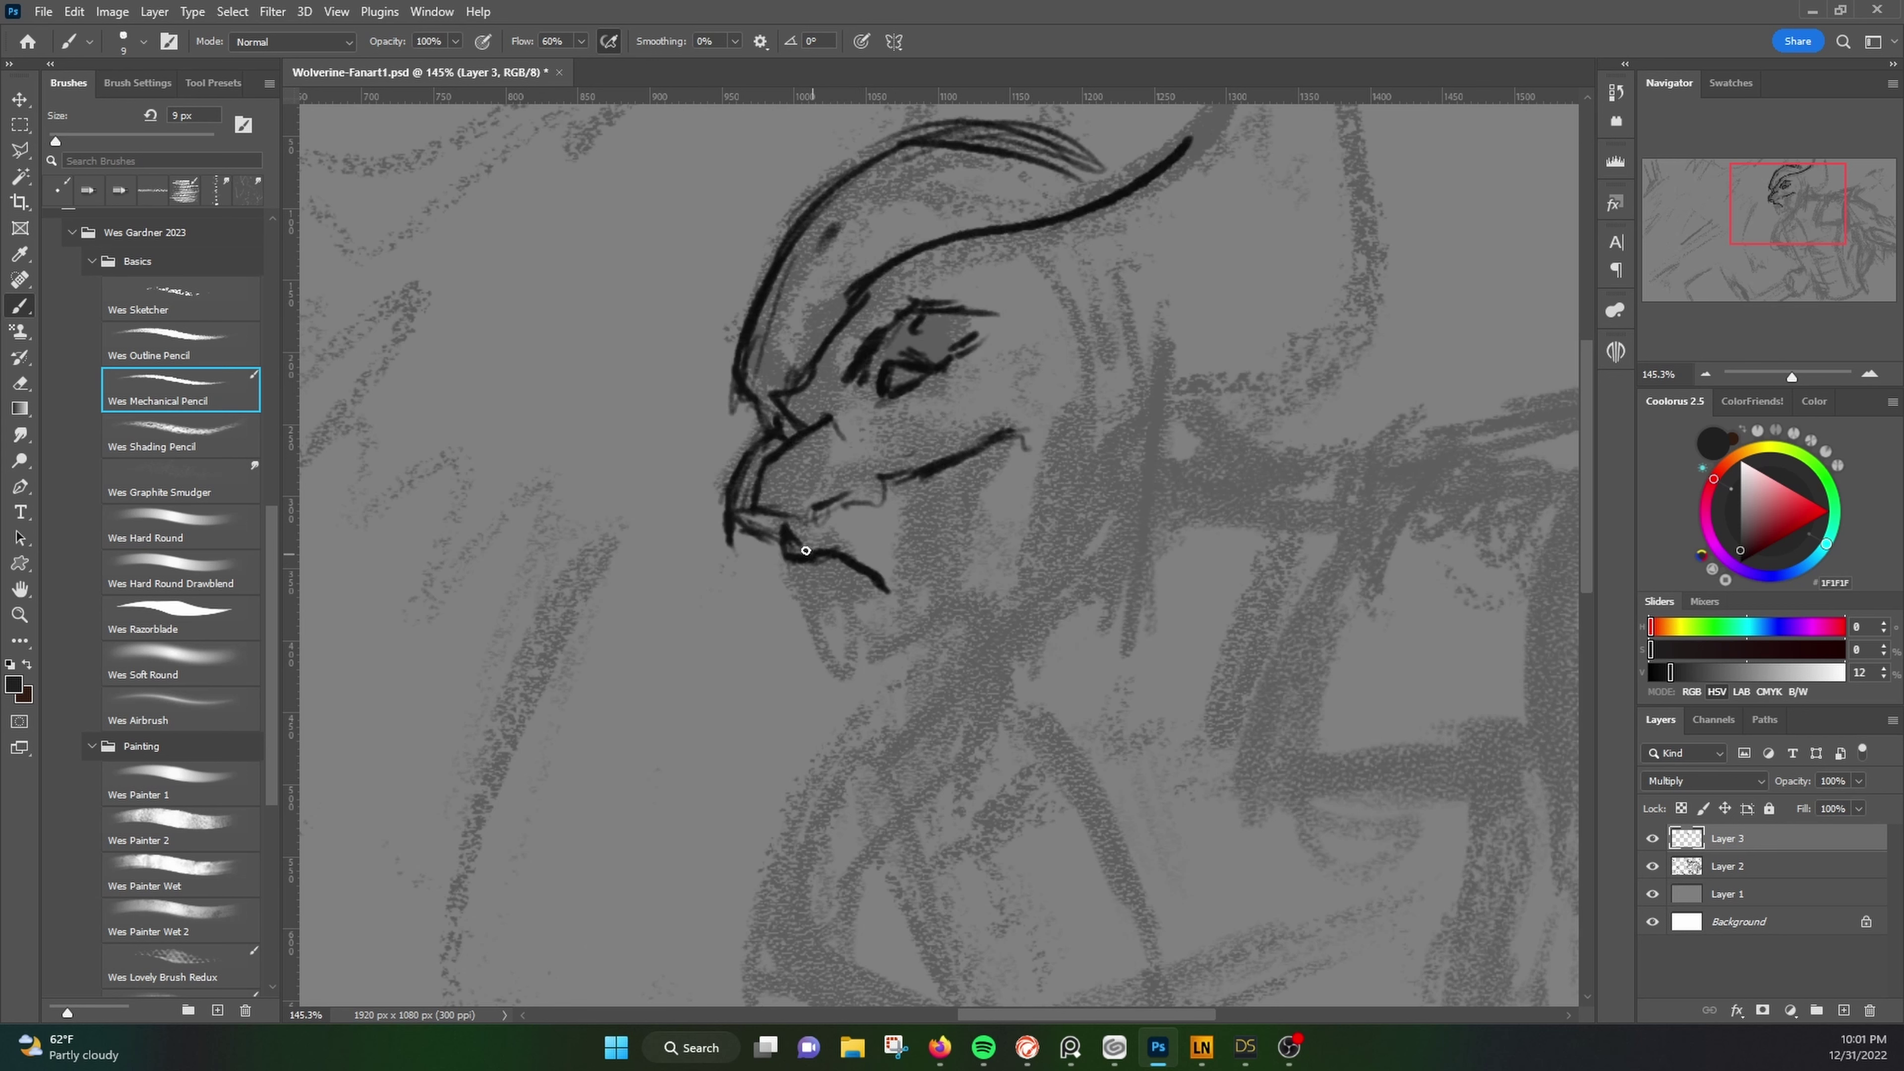
{"action": "left_click_drag", "start_coordinate": [774, 352], "coordinate": [745, 386]}
{"action": "left_click_drag", "start_coordinate": [791, 252], "coordinate": [749, 375]}
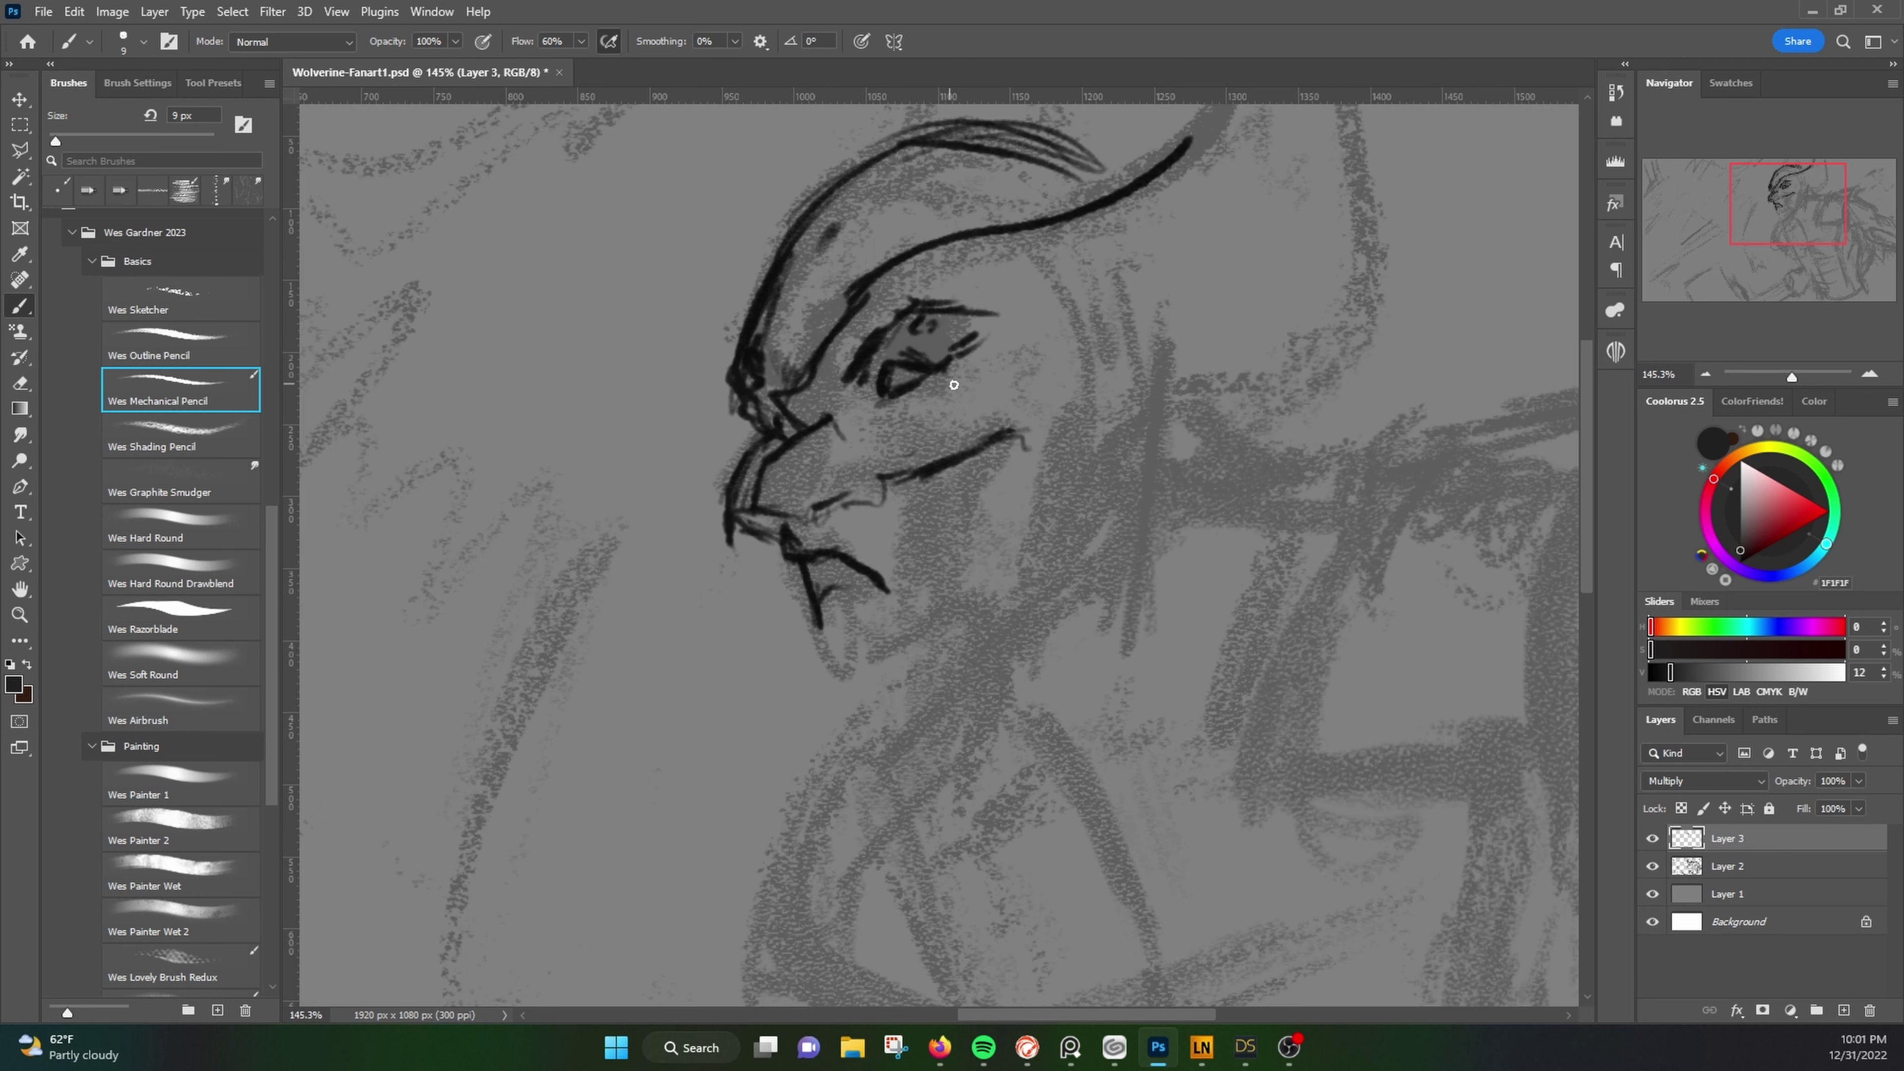
Step: Ink the jaw line and chin, erasing the duplicate inner jaw line
{"action": "left_click_drag", "start_coordinate": [1004, 444], "coordinate": [918, 731]}
{"action": "mouse_move", "coordinate": [954, 624]}
{"action": "left_mouse_down"}
{"action": "mouse_move", "coordinate": [954, 549]}
{"action": "mouse_move", "coordinate": [828, 660]}
{"action": "mouse_move", "coordinate": [862, 763]}
{"action": "mouse_move", "coordinate": [1050, 723]}
{"action": "mouse_move", "coordinate": [982, 544]}
{"action": "left_mouse_up"}
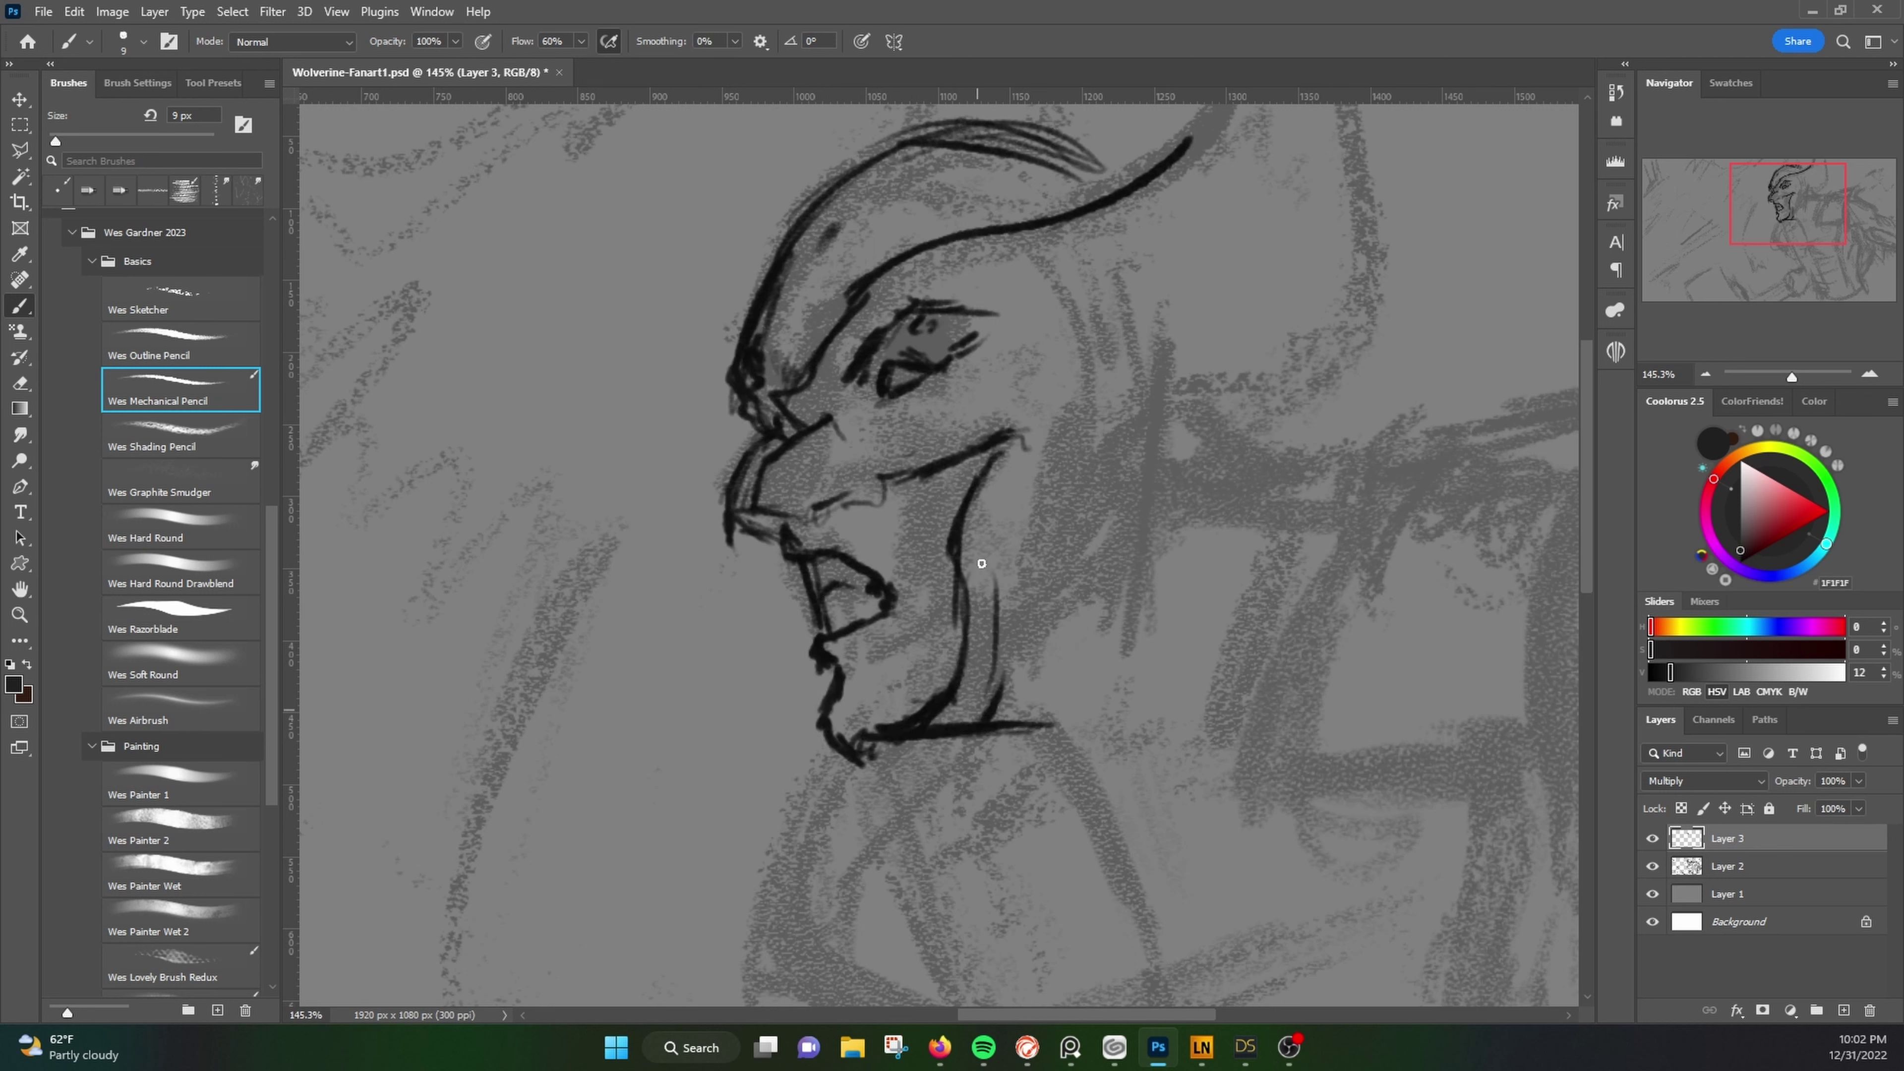
{"action": "mouse_move", "coordinate": [1008, 431]}
{"action": "left_mouse_down"}
{"action": "mouse_move", "coordinate": [962, 507]}
{"action": "mouse_move", "coordinate": [911, 719]}
{"action": "left_mouse_up"}
{"action": "key", "text": "e"}
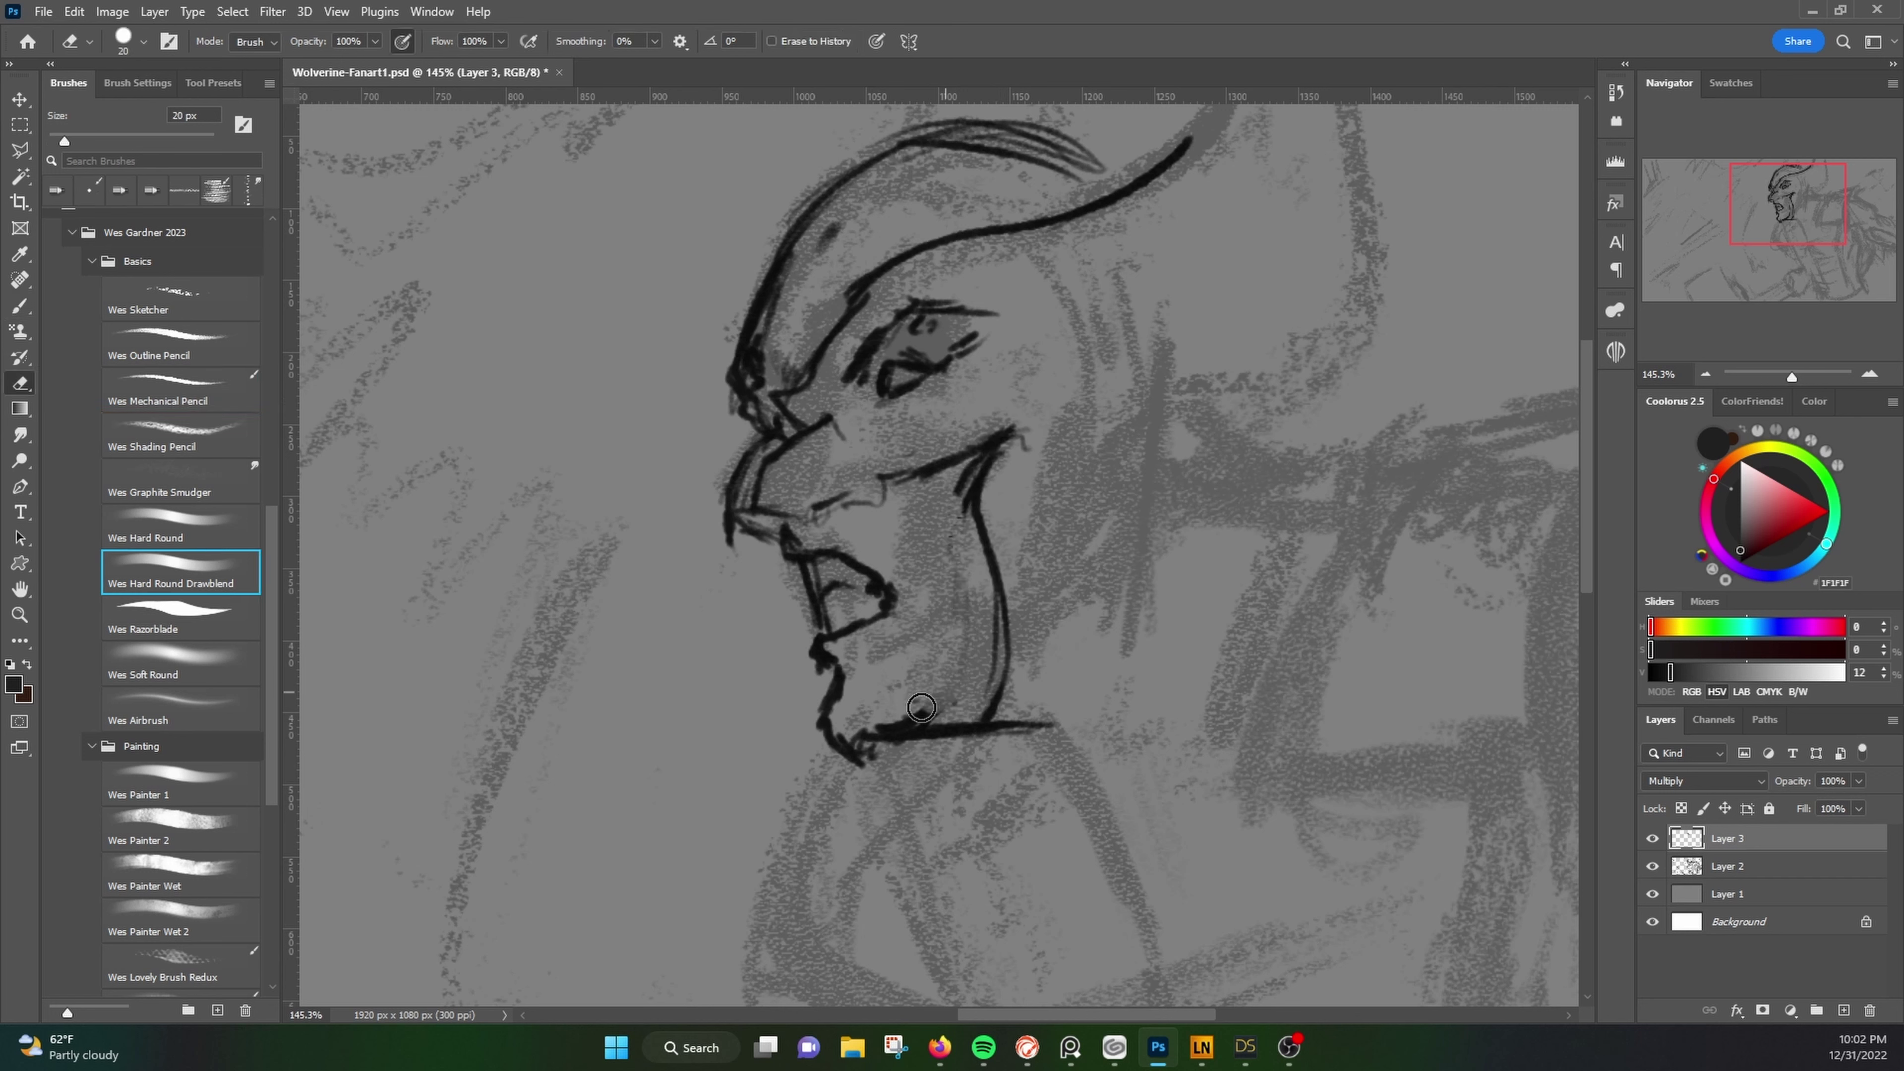
{"action": "left_click_drag", "start_coordinate": [963, 480], "coordinate": [899, 713]}
{"action": "key", "text": "b"}
Step: Draw the cheek strokes and curve, then bring the helmet top into view
{"action": "left_click_drag", "start_coordinate": [884, 484], "coordinate": [813, 510]}
{"action": "mouse_move", "coordinate": [795, 472]}
{"action": "left_mouse_down"}
{"action": "mouse_move", "coordinate": [873, 450]}
{"action": "mouse_move", "coordinate": [899, 465]}
{"action": "left_mouse_up"}
{"action": "key", "text": "e"}
{"action": "key", "text": "b"}
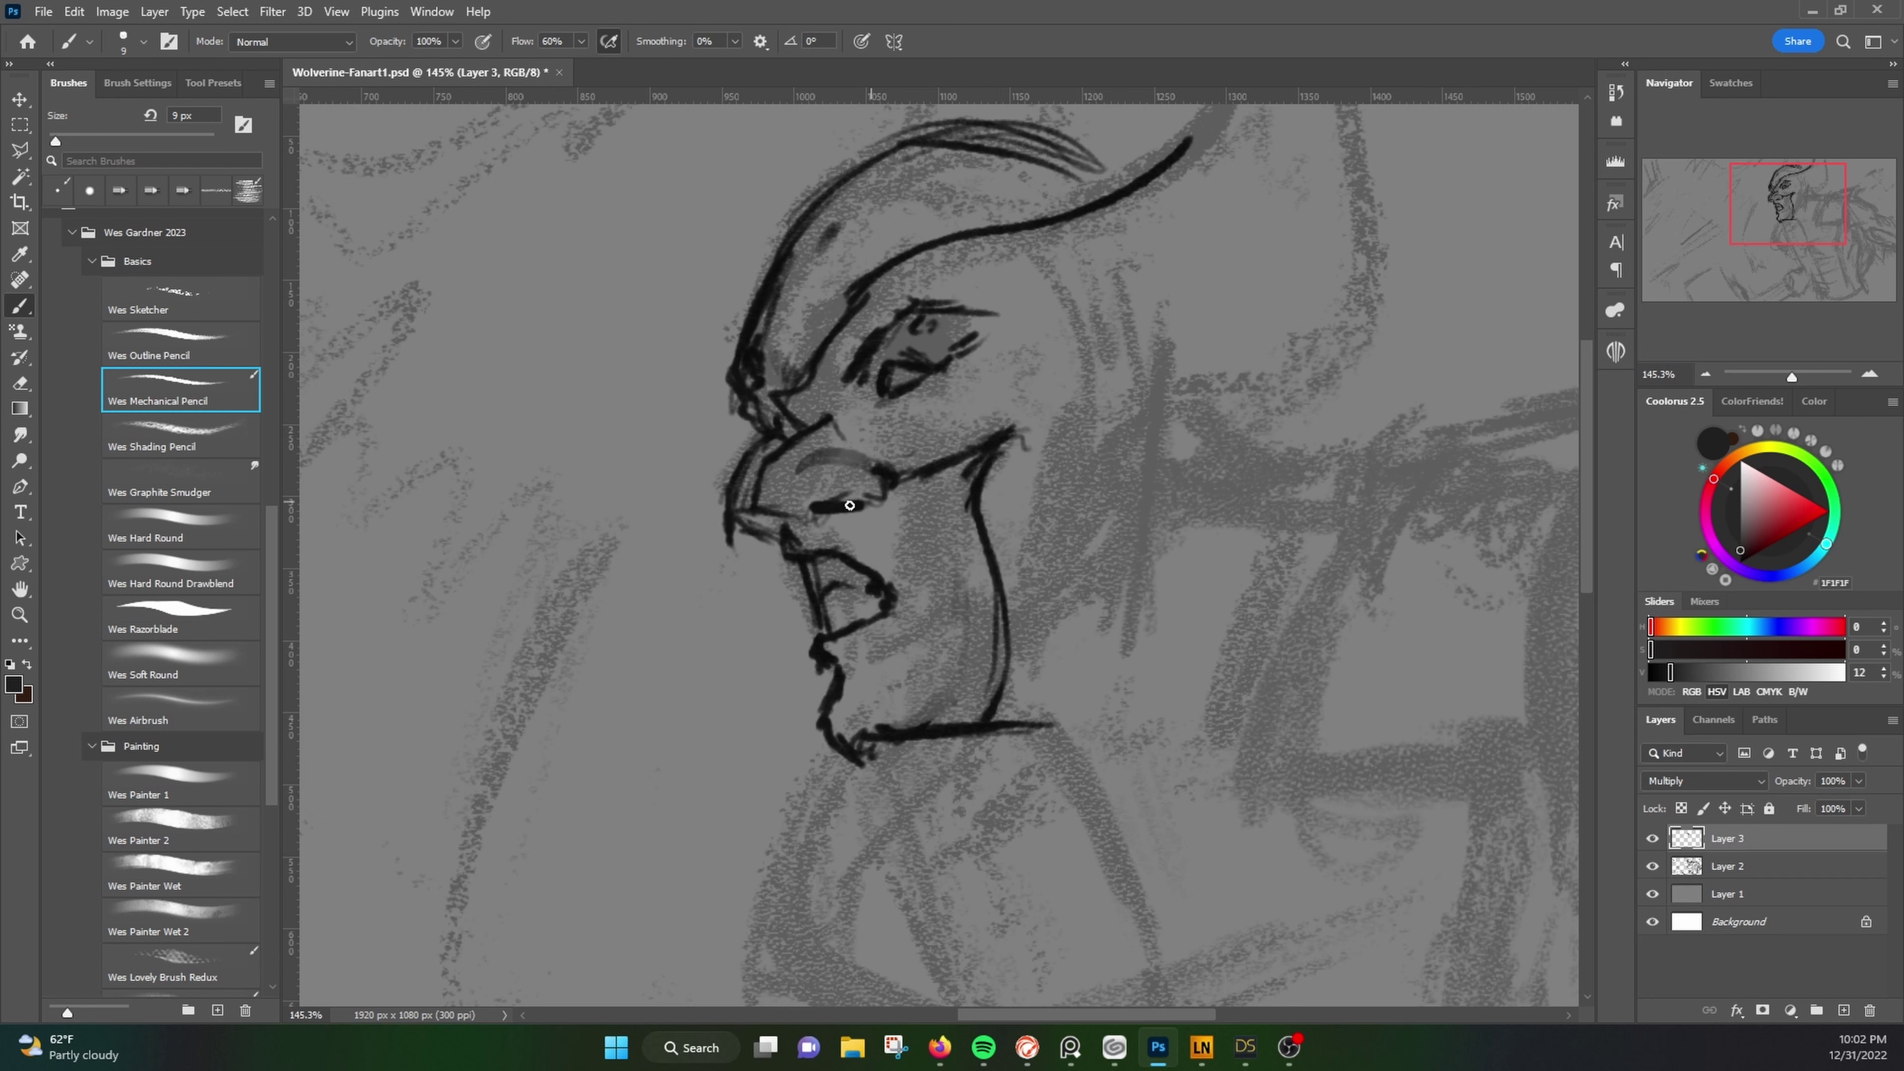
{"action": "key", "text": "e"}
{"action": "key", "text": "b"}
{"action": "mouse_move", "coordinate": [1019, 345]}
{"action": "left_mouse_down"}
{"action": "mouse_move", "coordinate": [1162, 282]}
{"action": "mouse_move", "coordinate": [976, 425]}
{"action": "left_mouse_up"}
Step: Ink the hair and horn curves near the brow and thin nose-to-cheek and jaw lines
{"action": "left_click_drag", "start_coordinate": [844, 333], "coordinate": [997, 273]}
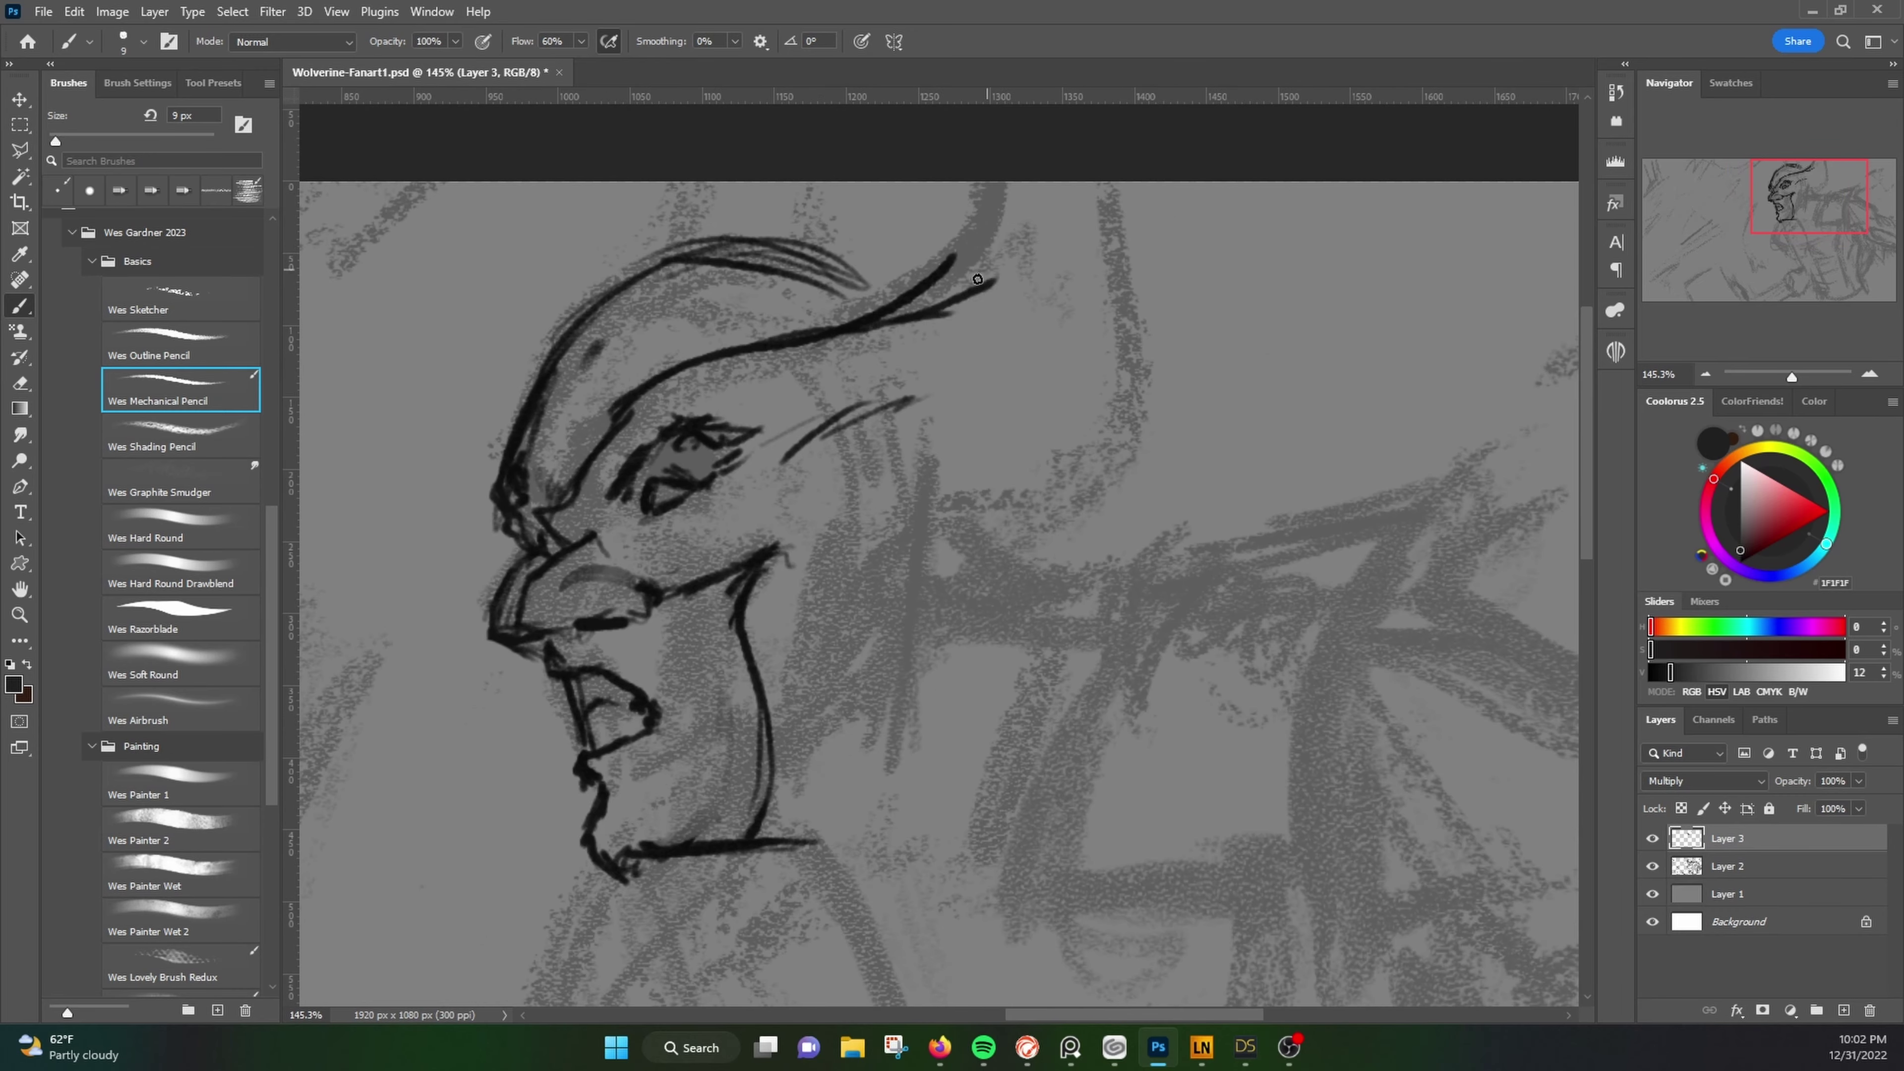
{"action": "mouse_move", "coordinate": [1034, 184]}
{"action": "left_mouse_down"}
{"action": "mouse_move", "coordinate": [982, 292]}
{"action": "mouse_move", "coordinate": [903, 307]}
{"action": "left_mouse_up"}
{"action": "left_click_drag", "start_coordinate": [678, 246], "coordinate": [918, 294]}
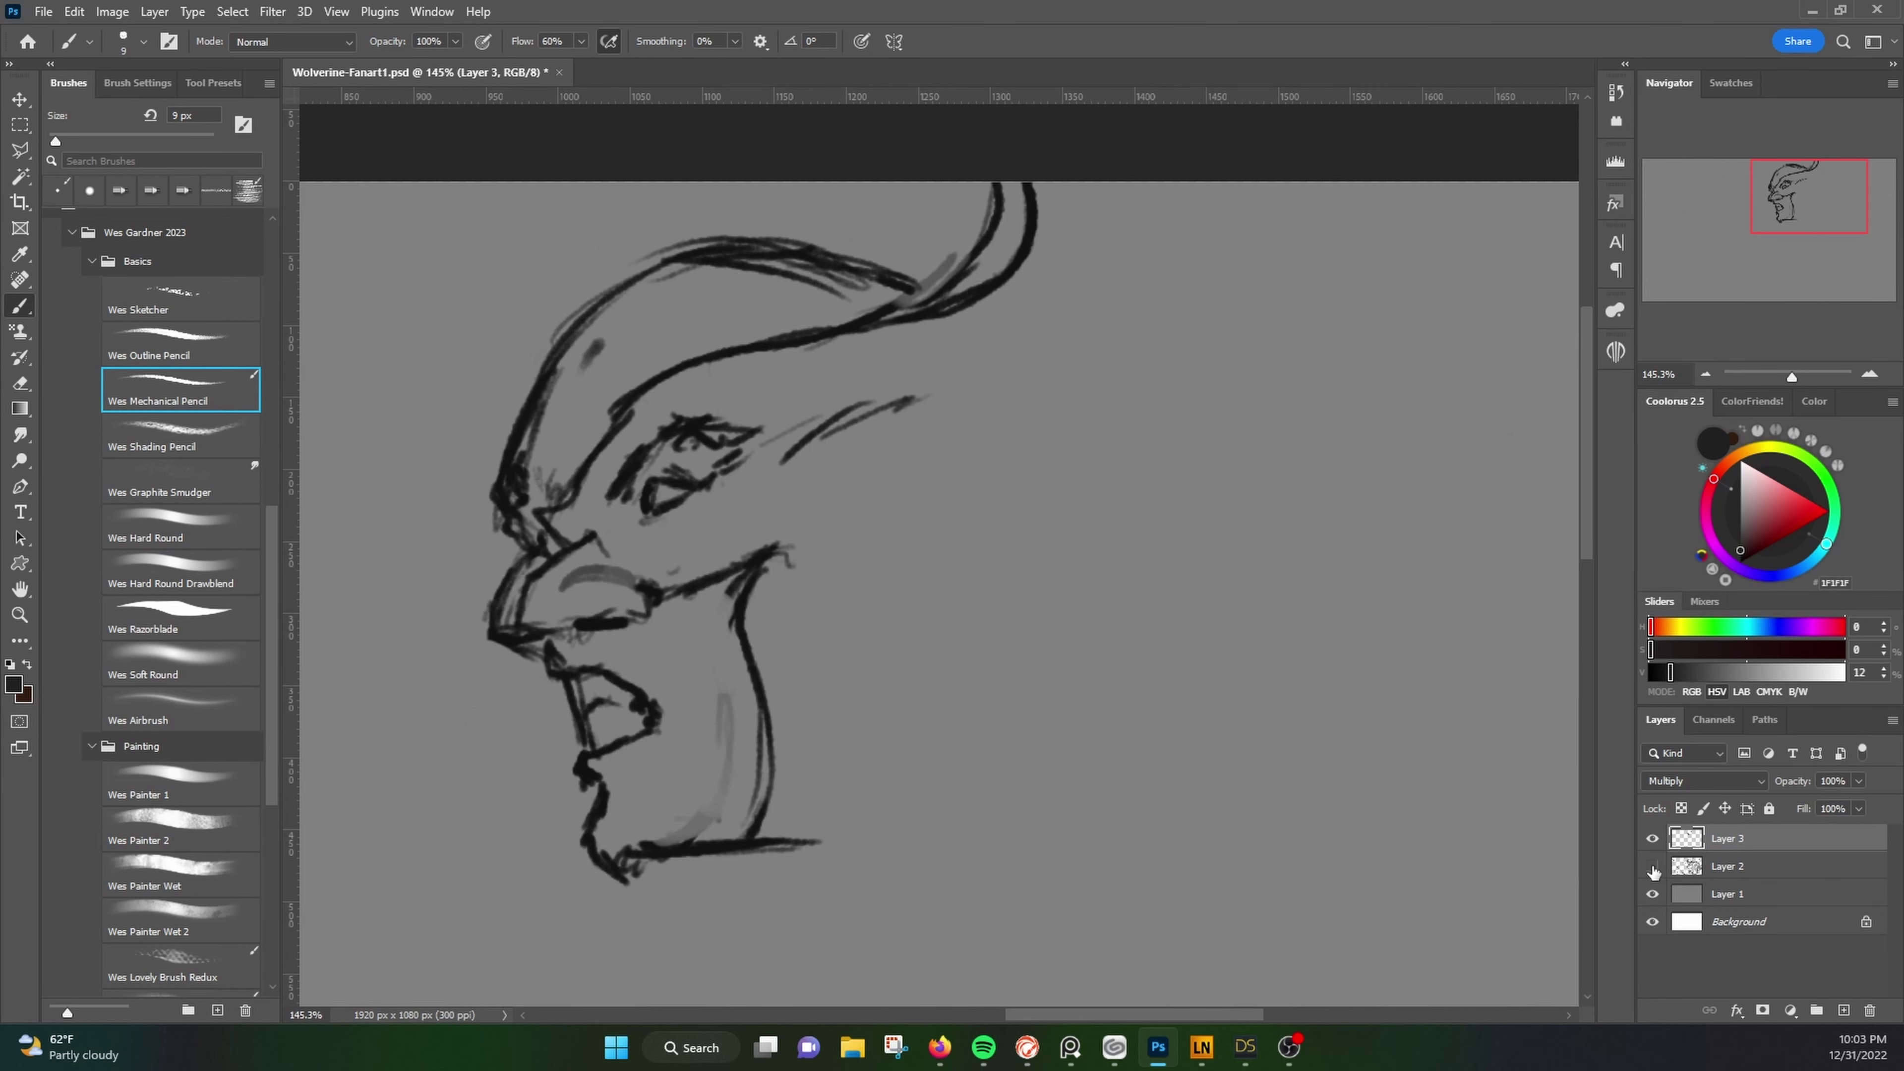
{"action": "left_click_drag", "start_coordinate": [621, 585], "coordinate": [699, 791]}
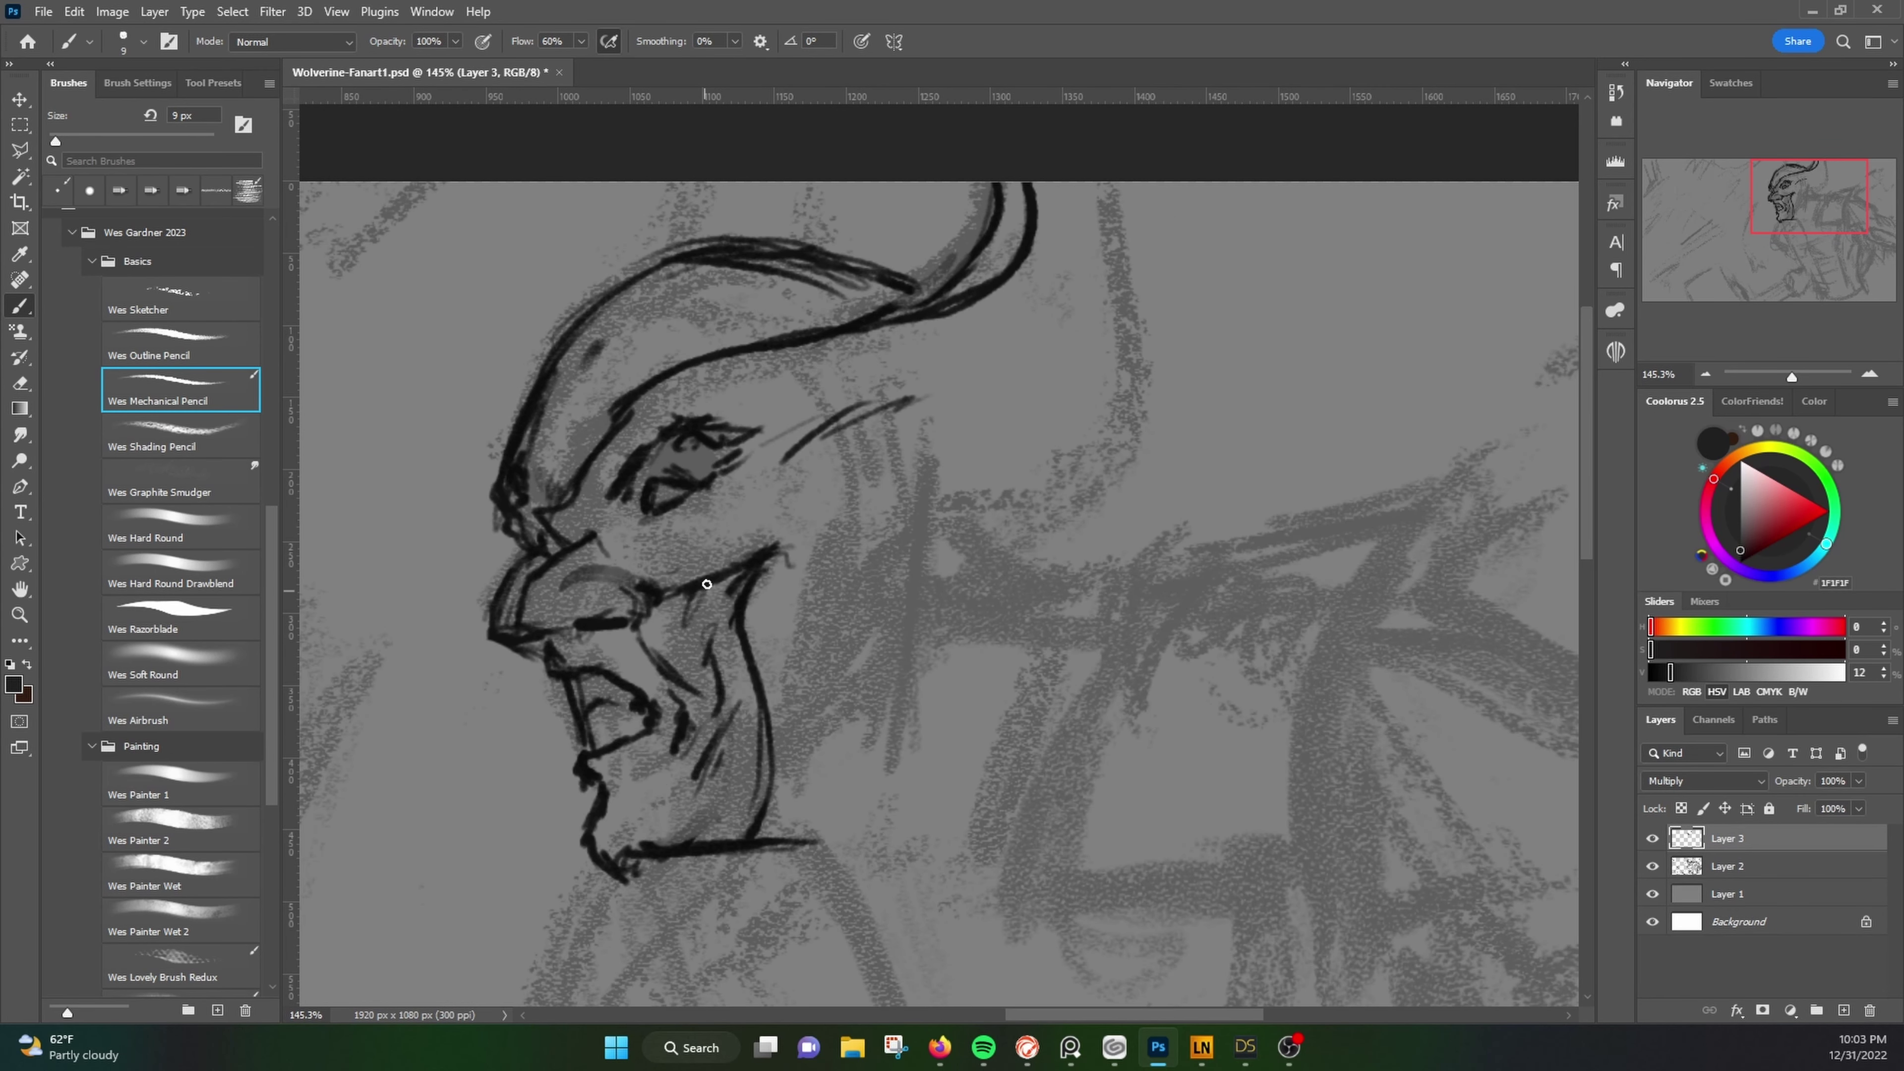
{"action": "left_click_drag", "start_coordinate": [738, 581], "coordinate": [708, 713]}
Step: Erase a stray brow stroke, redraw the brow line near the eye, and add forehead lines
{"action": "key", "text": "e"}
{"action": "left_click_drag", "start_coordinate": [634, 398], "coordinate": [569, 487]}
{"action": "key", "text": "b"}
{"action": "mouse_move", "coordinate": [551, 510]}
{"action": "left_mouse_down"}
{"action": "mouse_move", "coordinate": [621, 432]}
{"action": "mouse_move", "coordinate": [760, 433]}
{"action": "left_mouse_up"}
{"action": "left_click_drag", "start_coordinate": [599, 424], "coordinate": [701, 364]}
{"action": "left_click_drag", "start_coordinate": [647, 360], "coordinate": [753, 296]}
Step: Draw the long hair line, ear contour, neck line, and jaw and shoulder armour lines
{"action": "left_click_drag", "start_coordinate": [558, 353], "coordinate": [701, 181]}
{"action": "mouse_move", "coordinate": [1143, 184]}
{"action": "left_mouse_down"}
{"action": "mouse_move", "coordinate": [1158, 233]}
{"action": "mouse_move", "coordinate": [1130, 590]}
{"action": "left_mouse_up"}
{"action": "mouse_move", "coordinate": [783, 544]}
{"action": "left_mouse_down"}
{"action": "mouse_move", "coordinate": [873, 885]}
{"action": "mouse_move", "coordinate": [996, 720]}
{"action": "mouse_move", "coordinate": [1129, 594]}
{"action": "mouse_move", "coordinate": [1203, 382]}
{"action": "left_mouse_up"}
{"action": "mouse_move", "coordinate": [618, 270]}
{"action": "left_mouse_down"}
{"action": "mouse_move", "coordinate": [701, 194]}
{"action": "mouse_move", "coordinate": [759, 236]}
{"action": "left_mouse_up"}
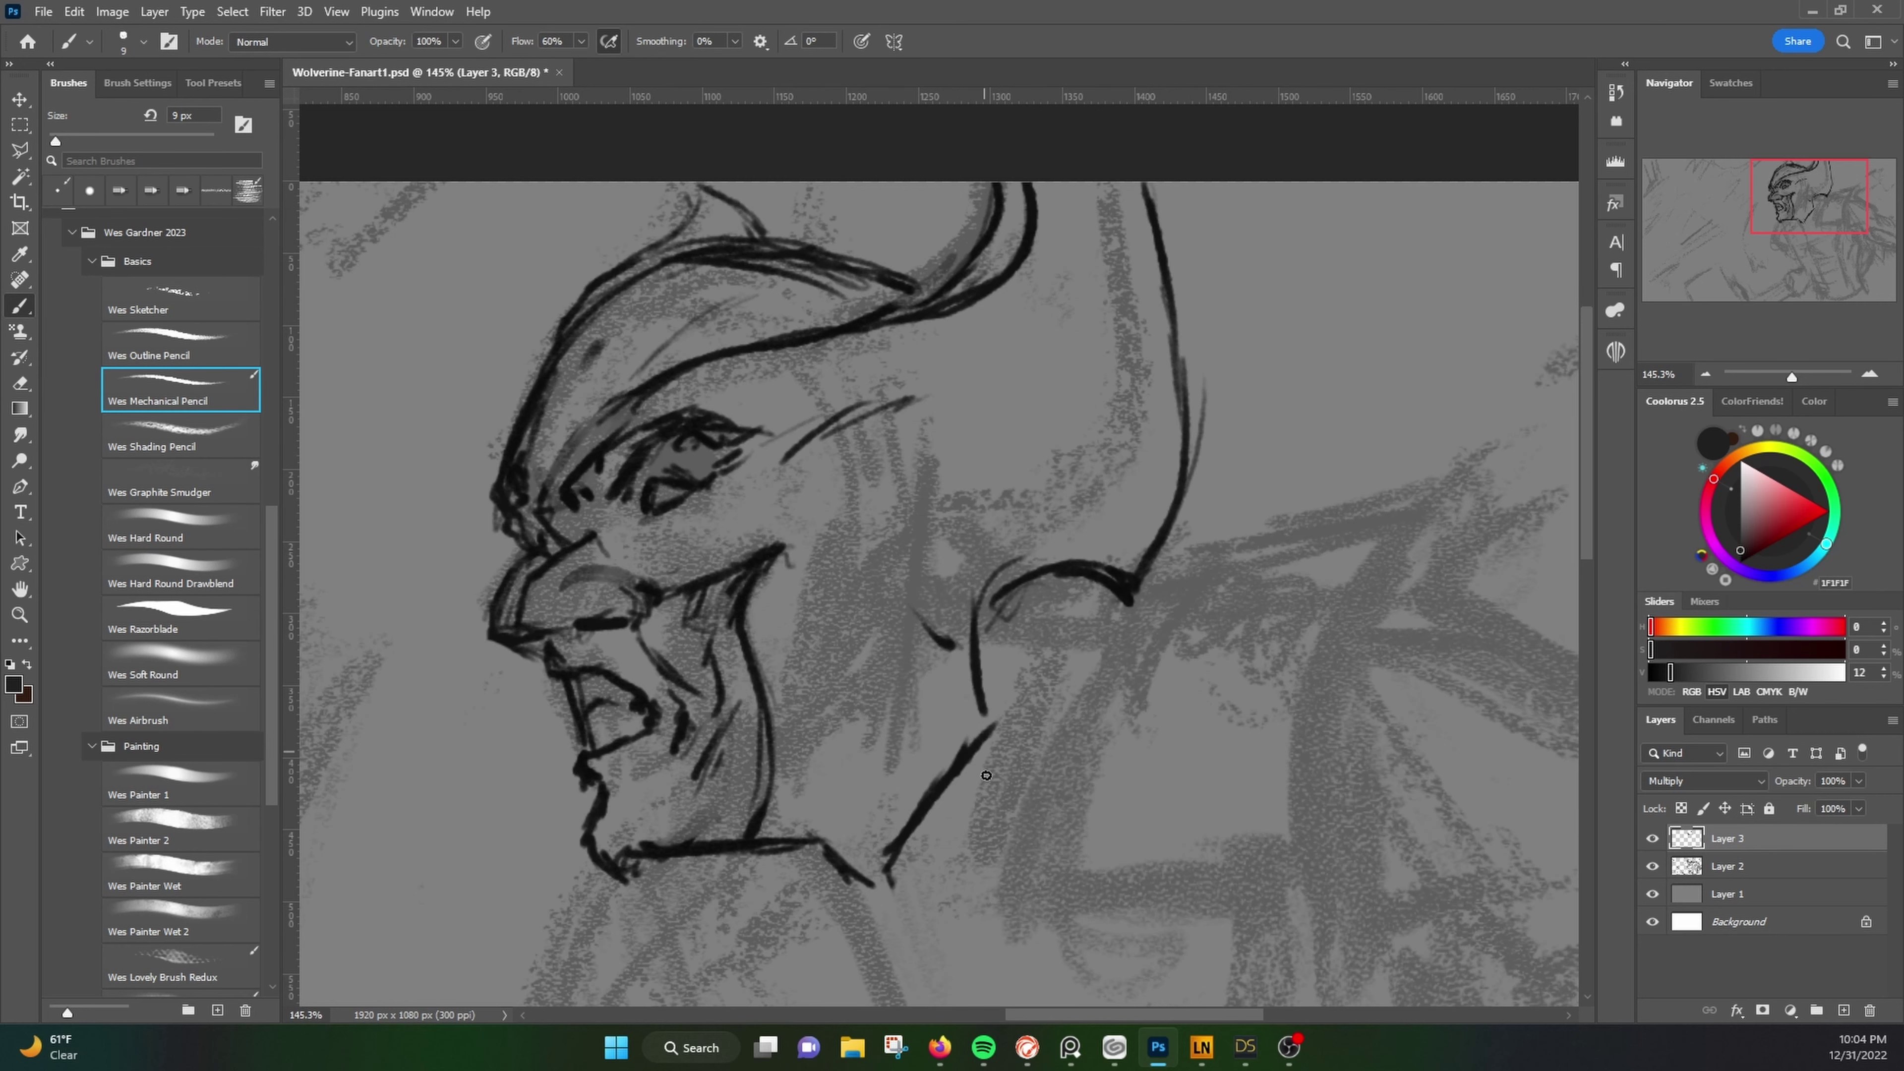
{"action": "mouse_move", "coordinate": [1045, 606]}
{"action": "left_mouse_down"}
{"action": "mouse_move", "coordinate": [1208, 663]}
{"action": "mouse_move", "coordinate": [1372, 561]}
{"action": "left_mouse_up"}
{"action": "mouse_move", "coordinate": [1372, 561]}
{"action": "left_mouse_down"}
{"action": "mouse_move", "coordinate": [1098, 449]}
{"action": "mouse_move", "coordinate": [1065, 785]}
{"action": "left_mouse_up"}
{"action": "mouse_move", "coordinate": [1140, 427]}
{"action": "left_mouse_down"}
{"action": "mouse_move", "coordinate": [1090, 592]}
{"action": "mouse_move", "coordinate": [1185, 784]}
{"action": "left_mouse_up"}
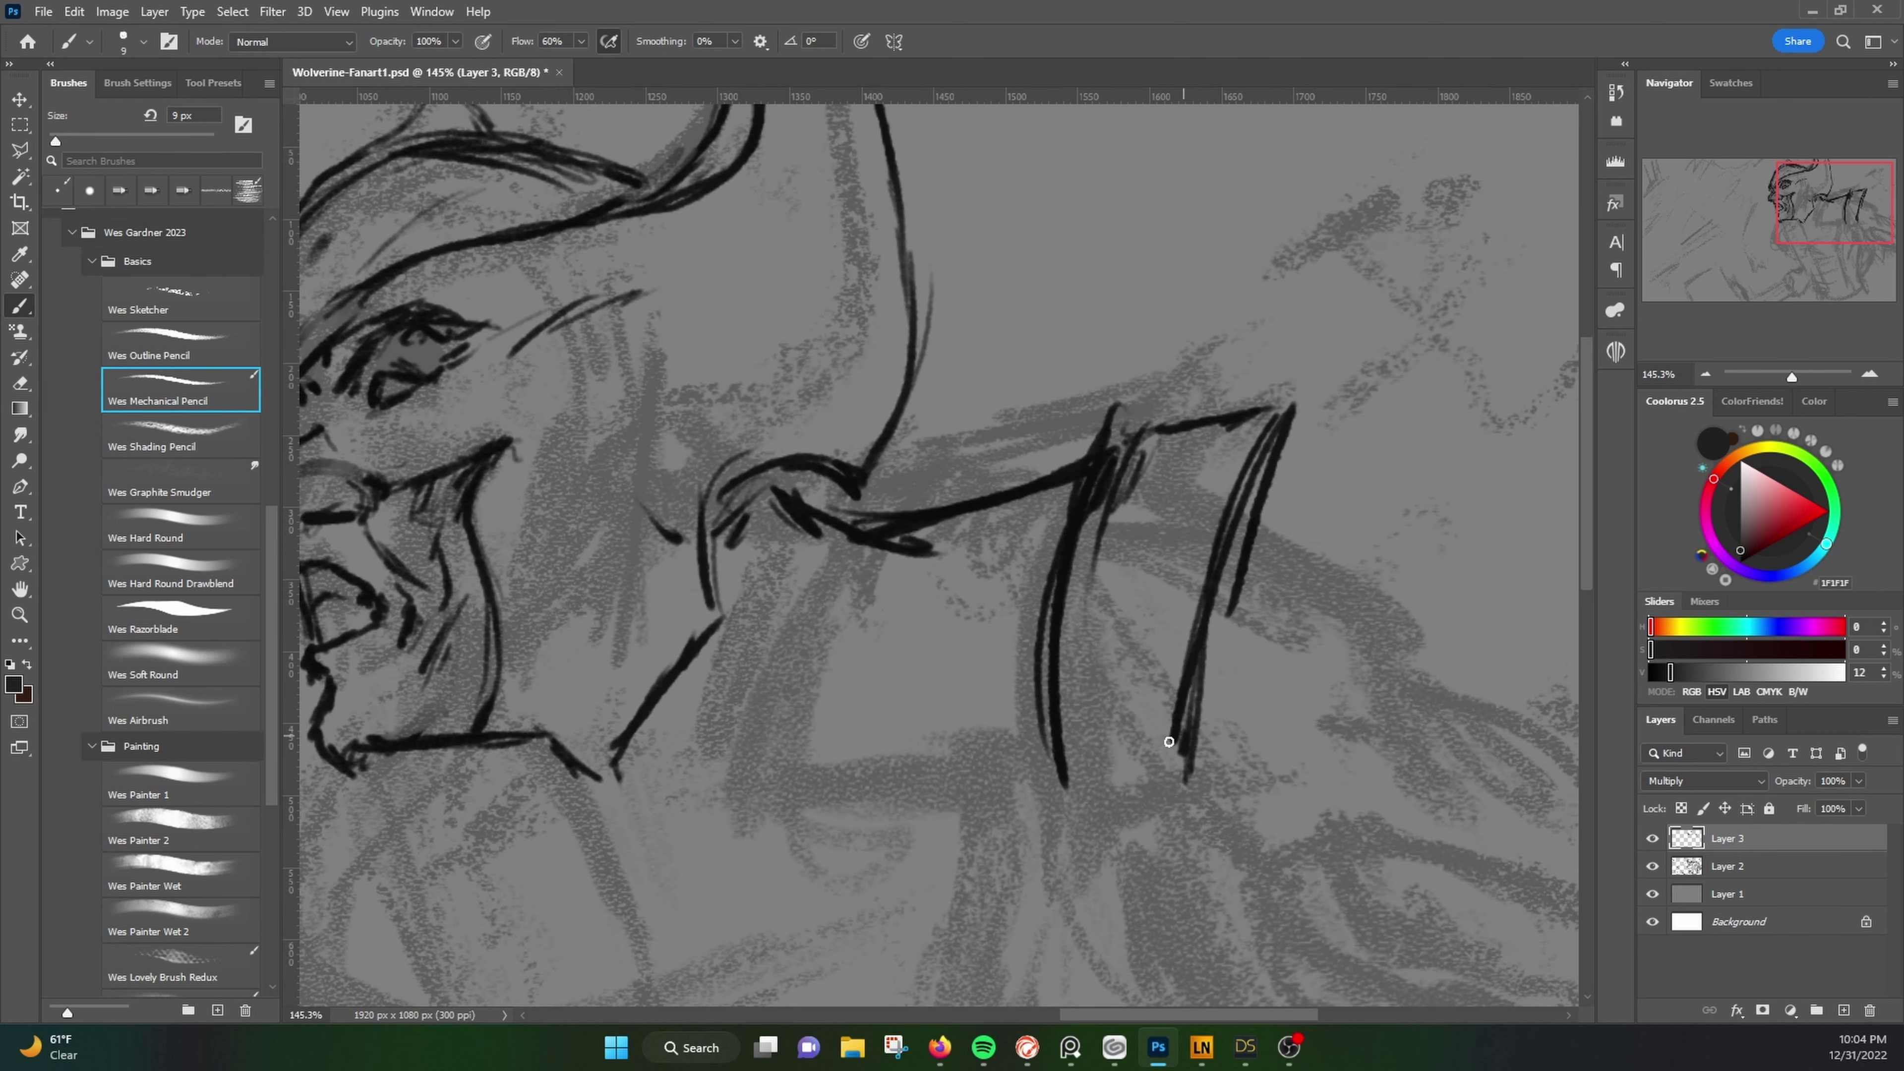
Step: Draw pencil lines on the shoulder armour and short lines below the jaw
{"action": "scroll", "coordinate": [1168, 740], "scroll_direction": "down", "scroll_amount": 3}
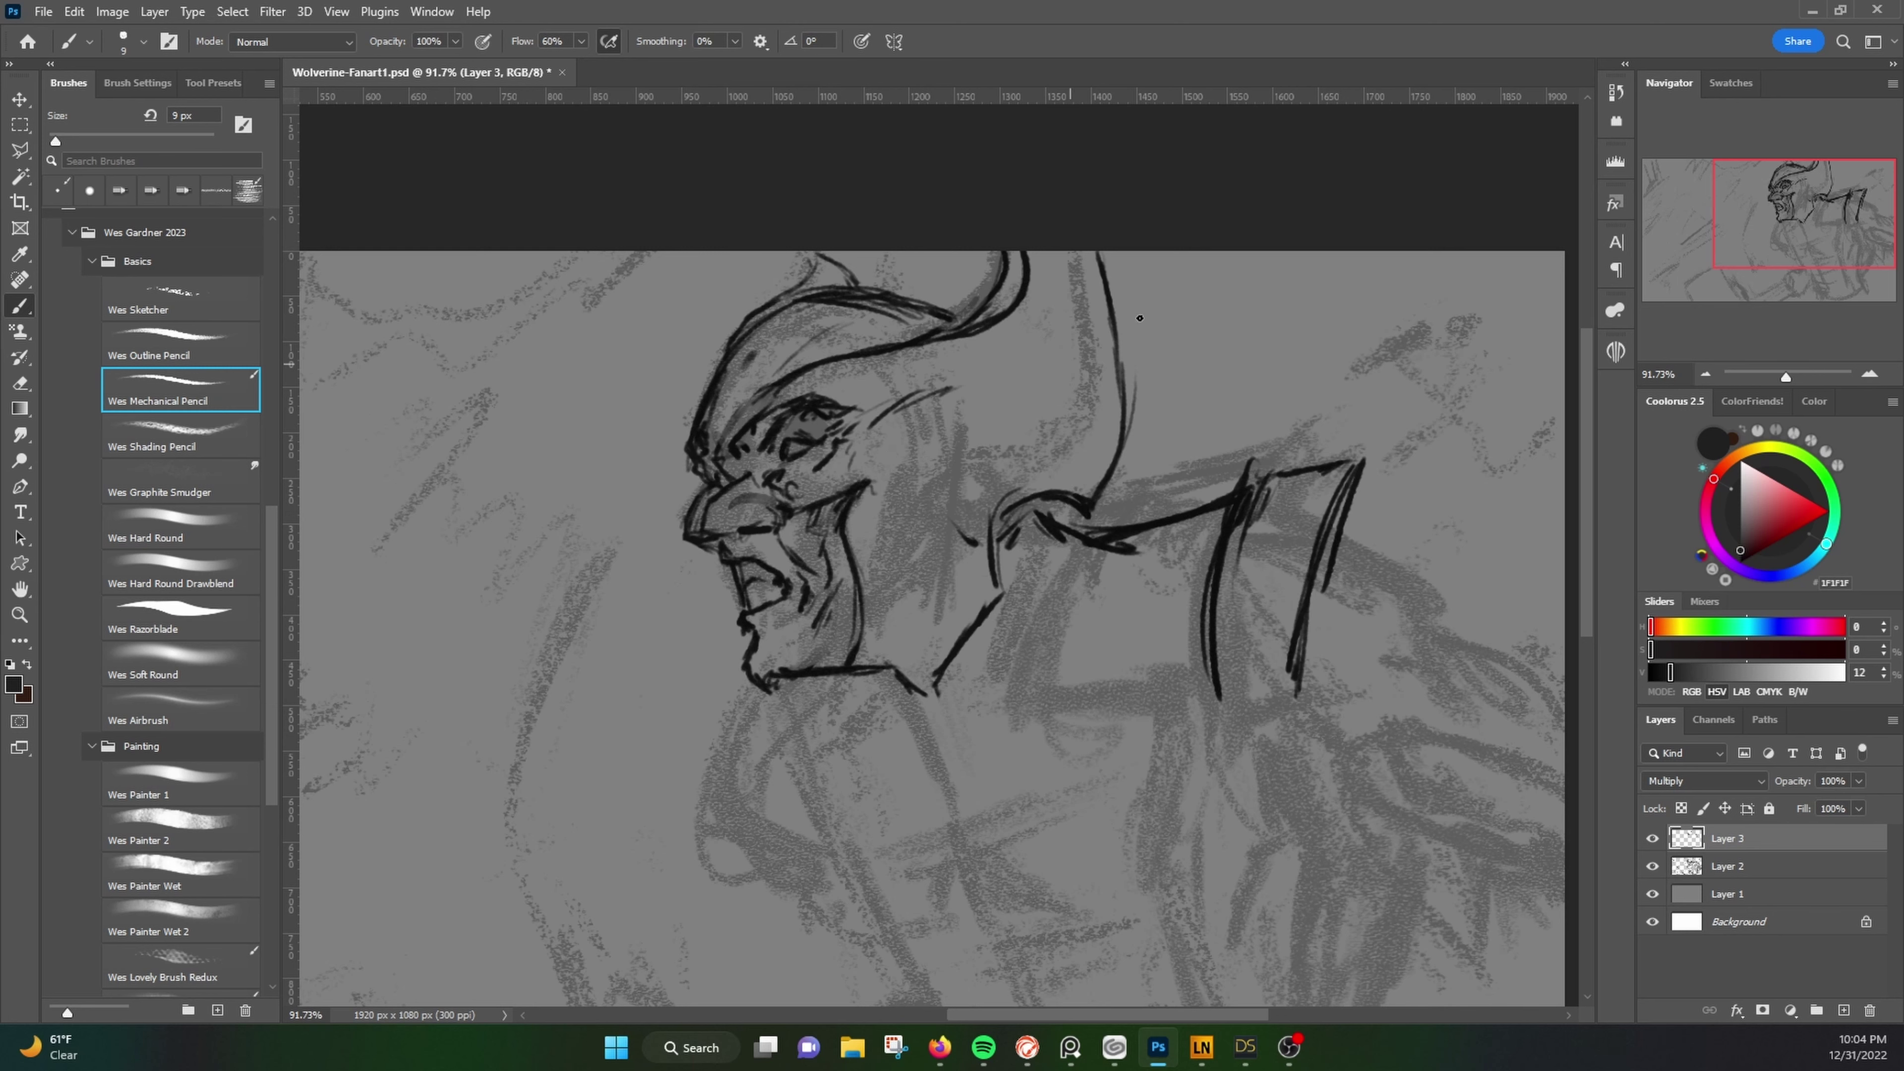
{"action": "scroll", "coordinate": [775, 711], "scroll_direction": "down", "scroll_amount": 3}
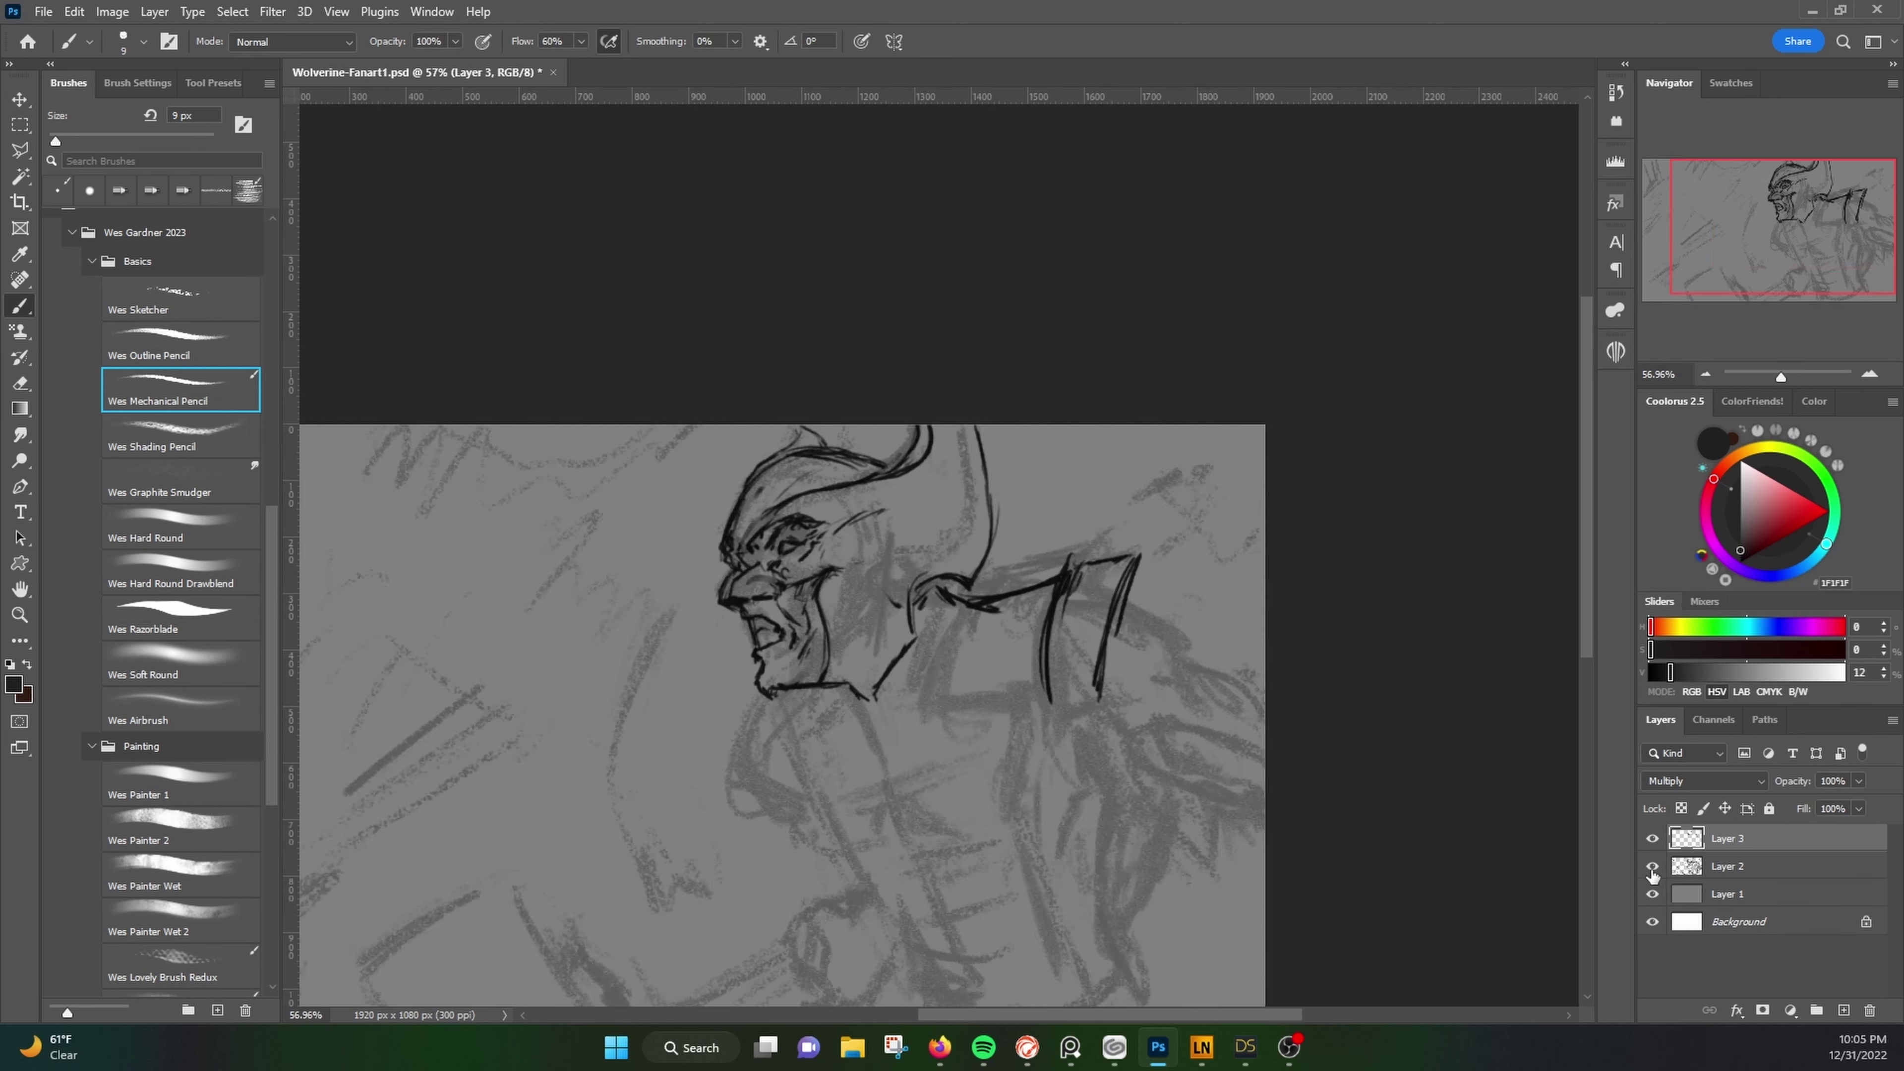
{"action": "left_click_drag", "start_coordinate": [1143, 578], "coordinate": [1197, 534]}
{"action": "left_click_drag", "start_coordinate": [1197, 534], "coordinate": [1126, 750]}
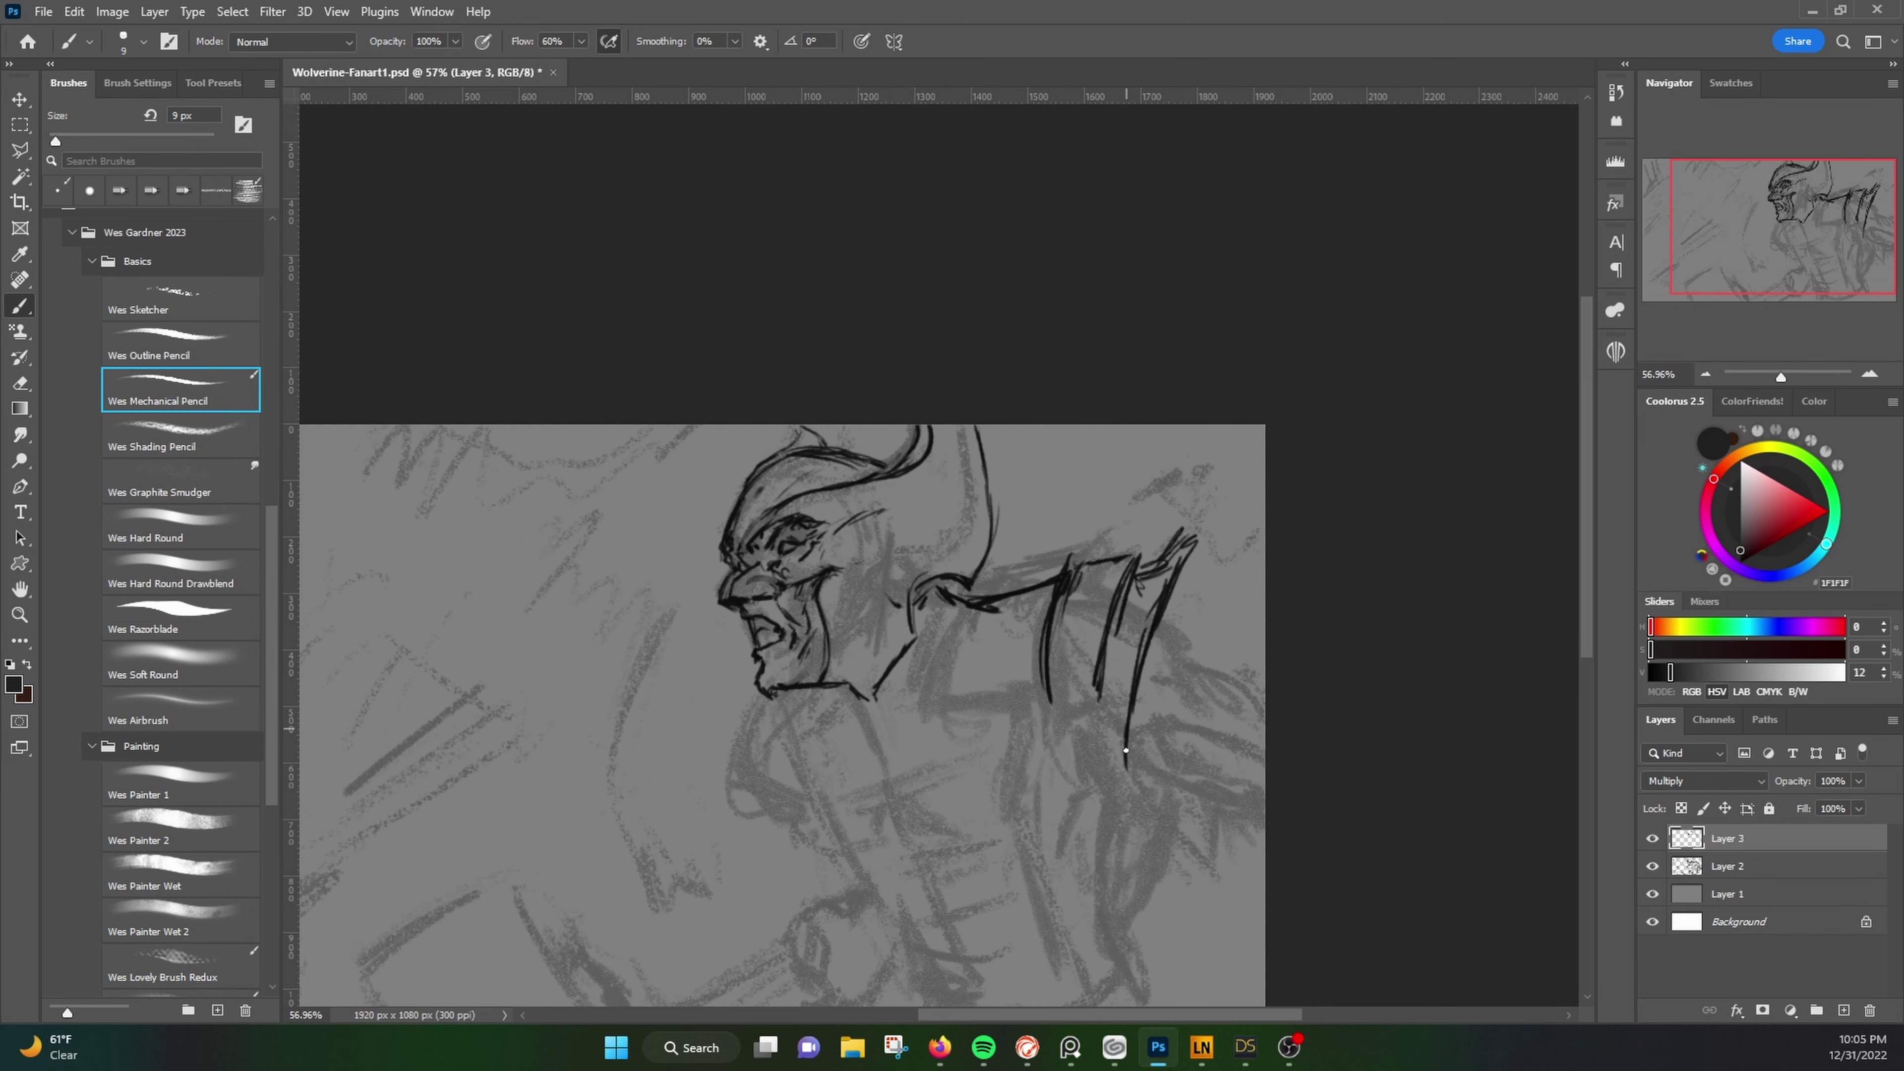
{"action": "left_click_drag", "start_coordinate": [823, 731], "coordinate": [845, 784]}
{"action": "left_click_drag", "start_coordinate": [845, 644], "coordinate": [959, 447]}
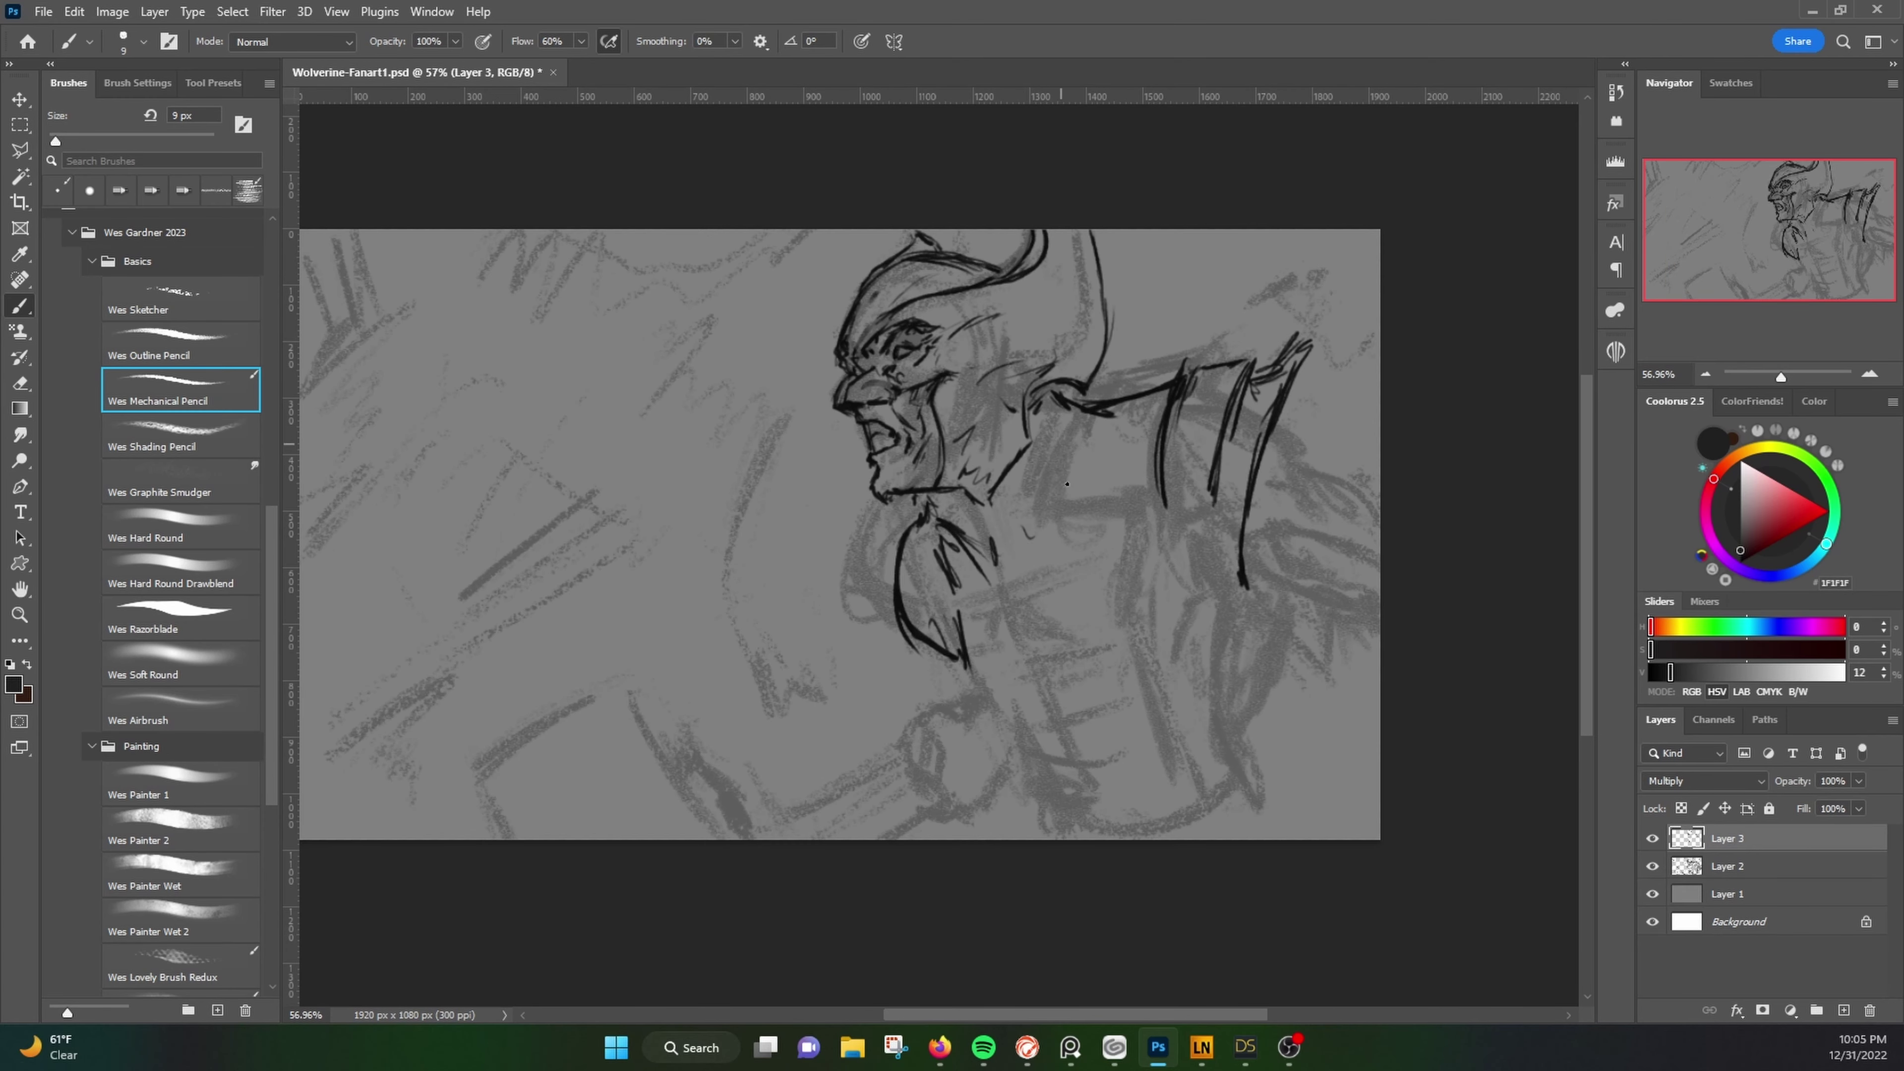
Step: Draw lines from the jaw and down the shoulder toward the chest and right side
{"action": "left_click_drag", "start_coordinate": [962, 634], "coordinate": [1019, 759]}
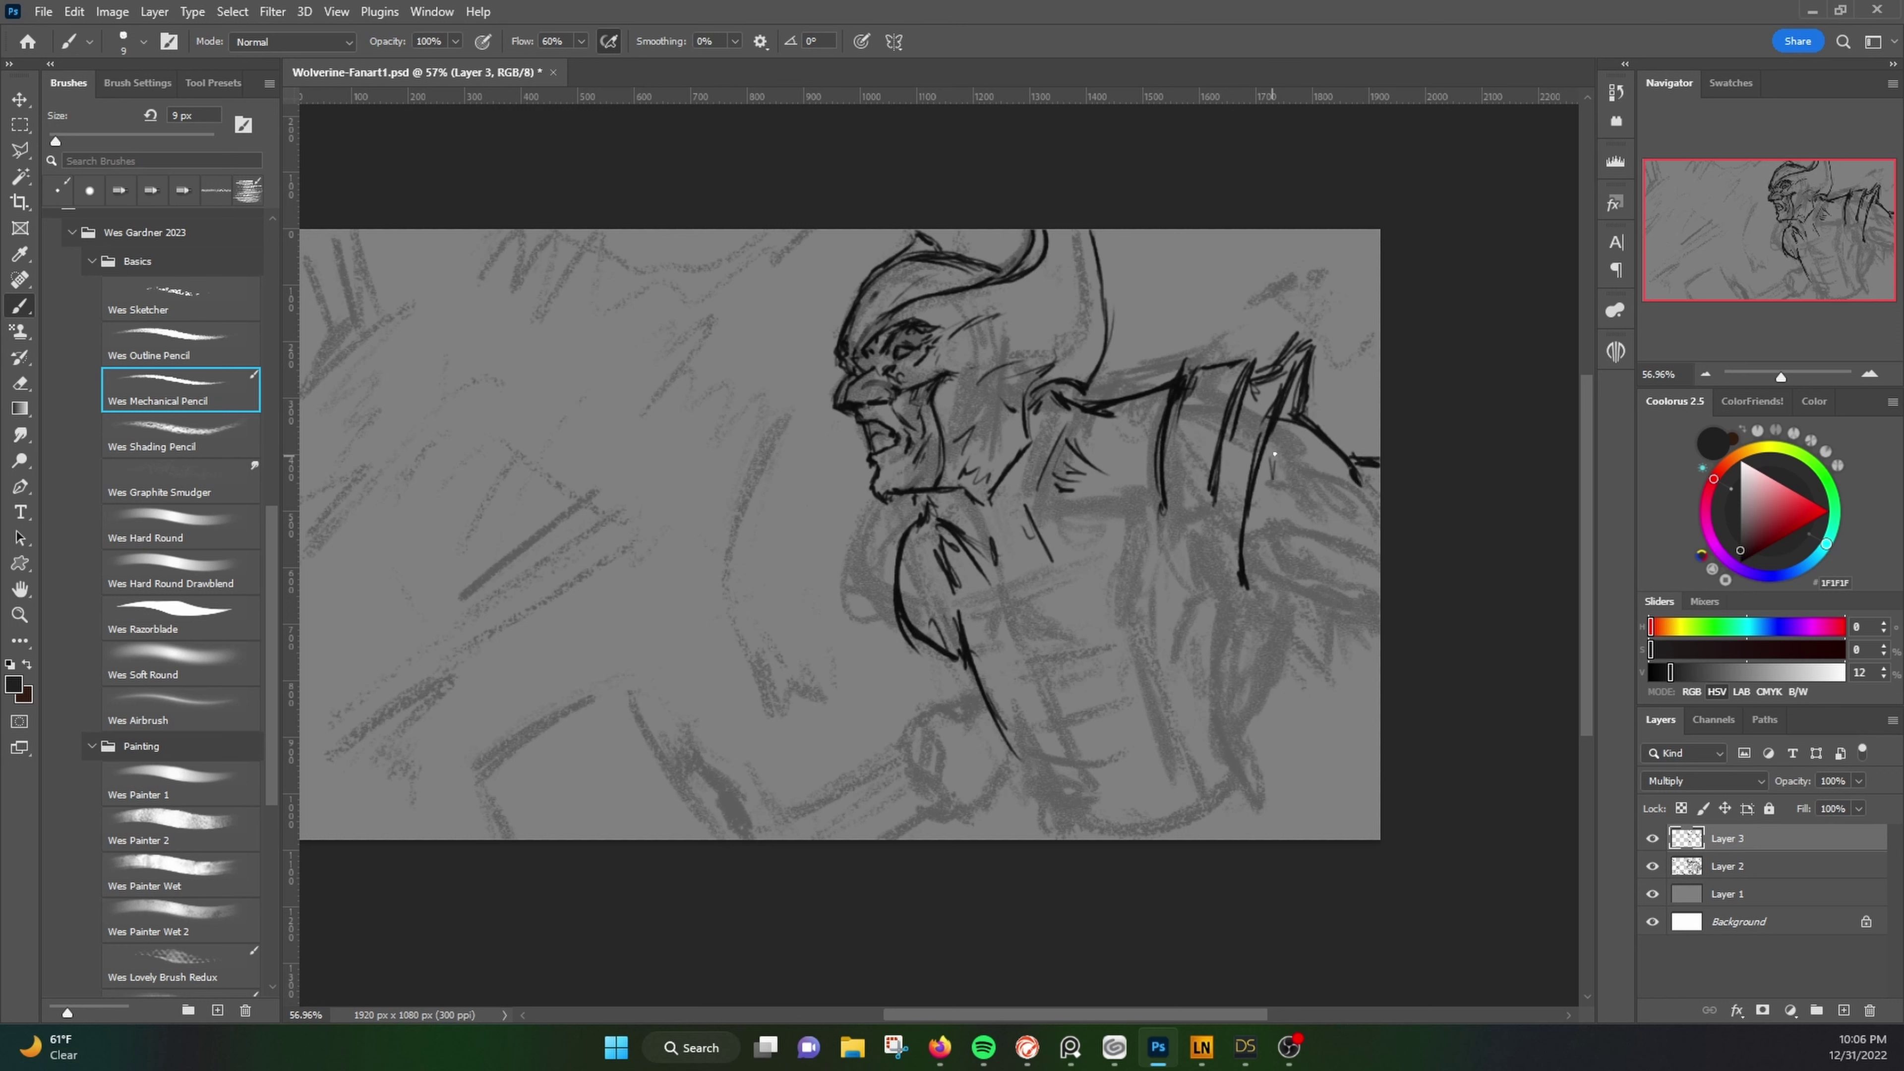
{"action": "left_click_drag", "start_coordinate": [1165, 595], "coordinate": [1173, 750]}
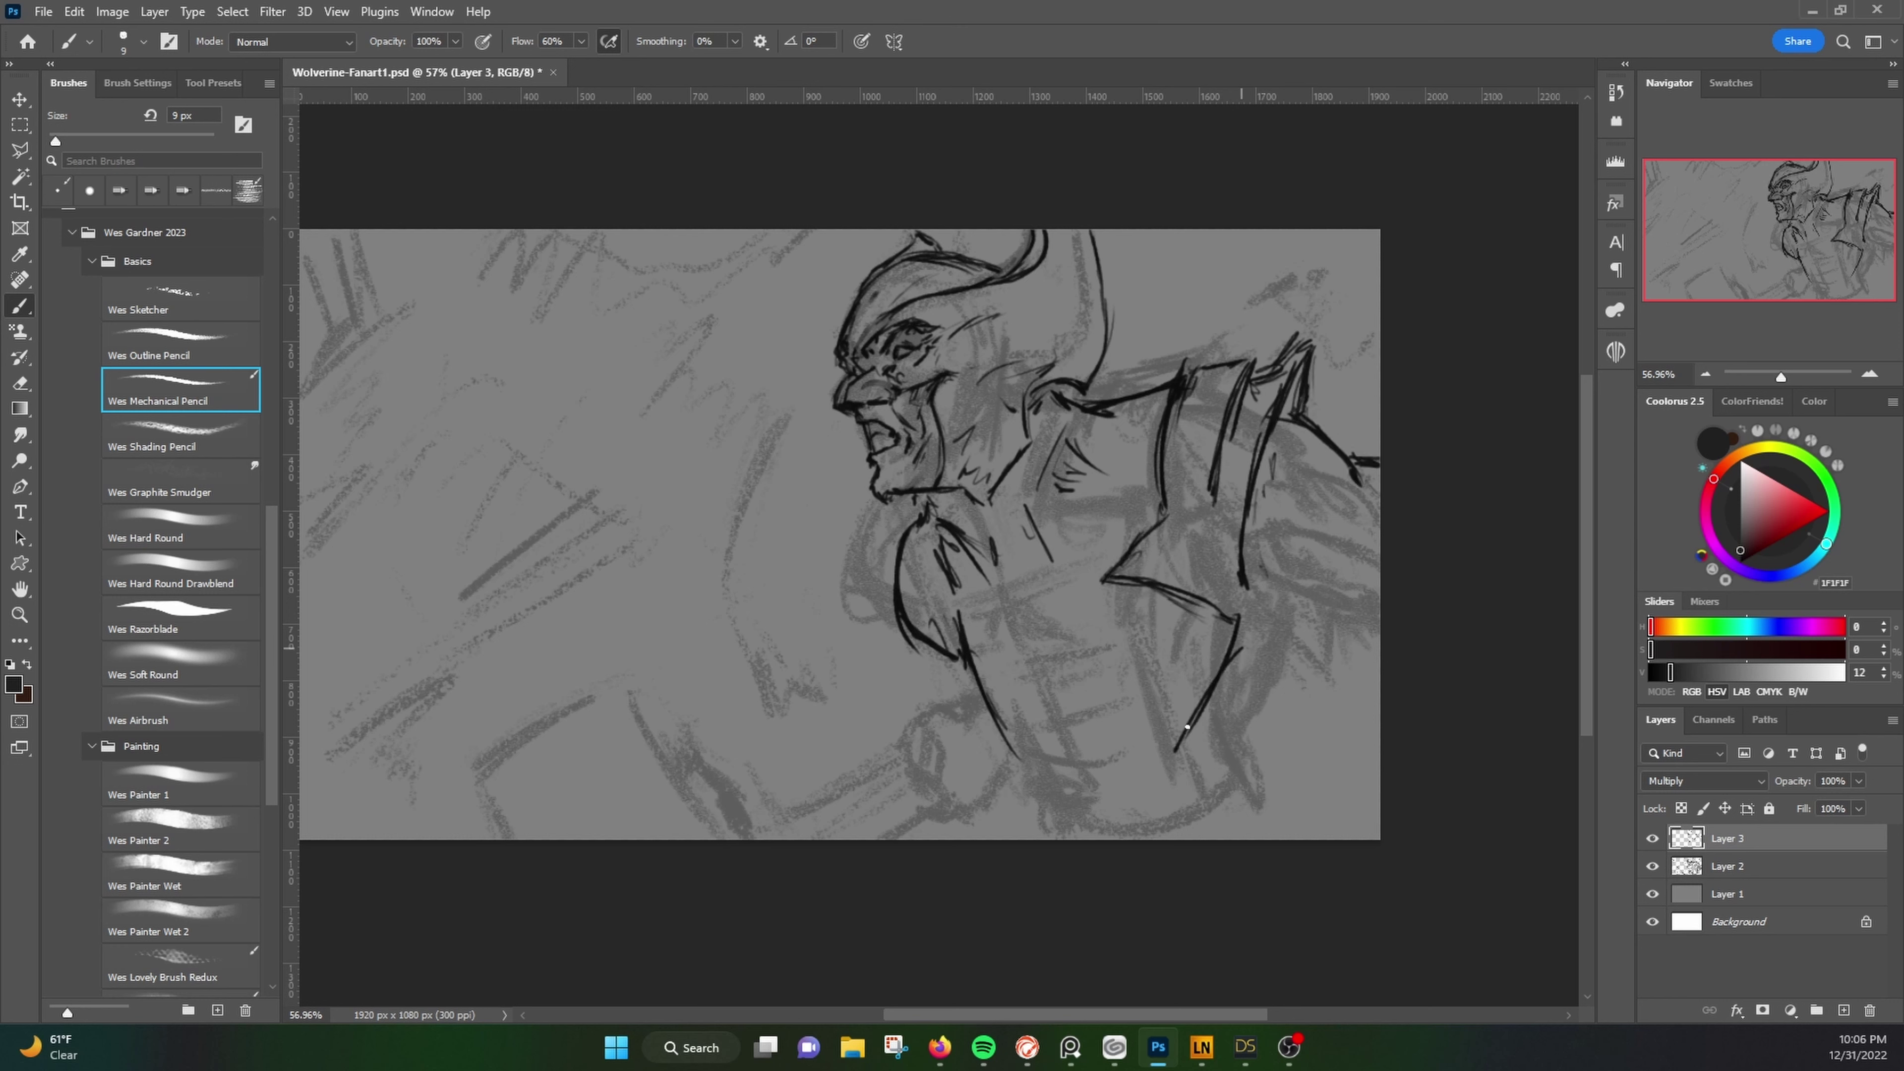
{"action": "left_click_drag", "start_coordinate": [1103, 579], "coordinate": [1233, 622]}
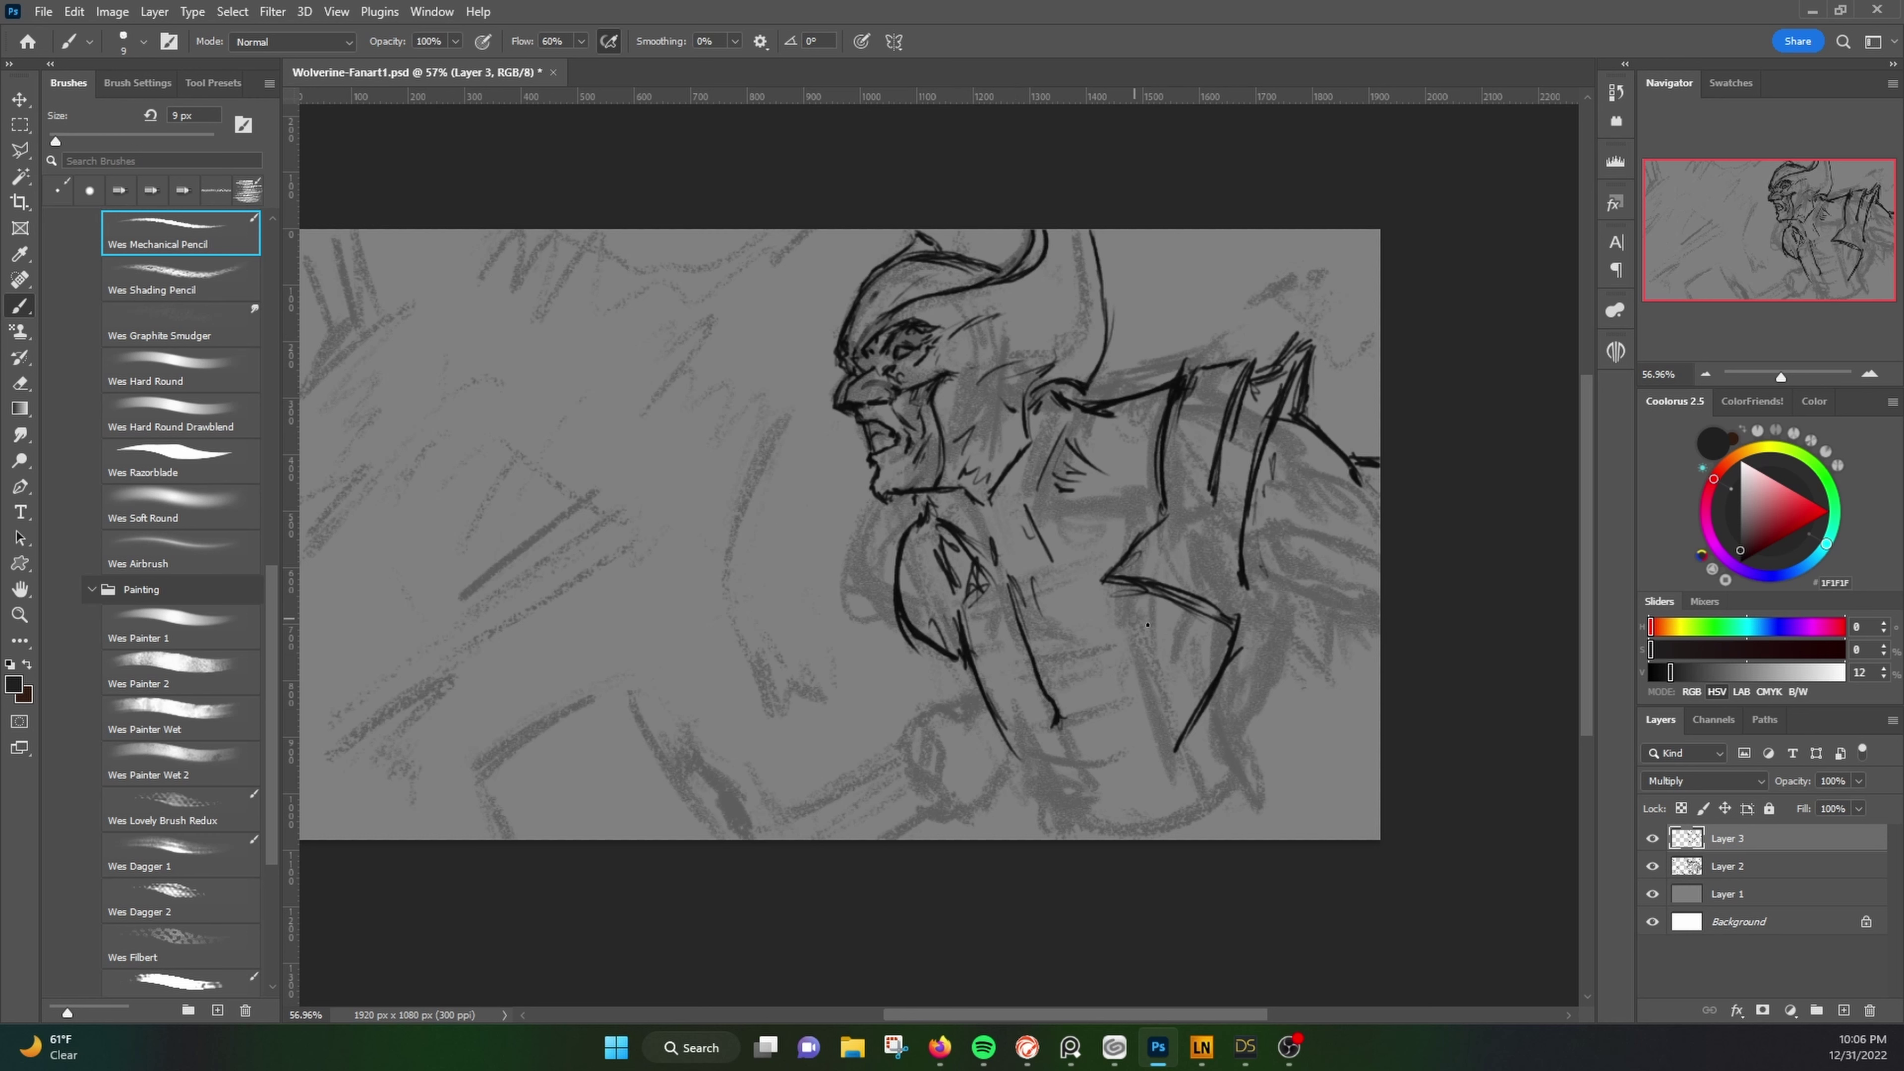
{"action": "left_click_drag", "start_coordinate": [1204, 370], "coordinate": [1201, 516]}
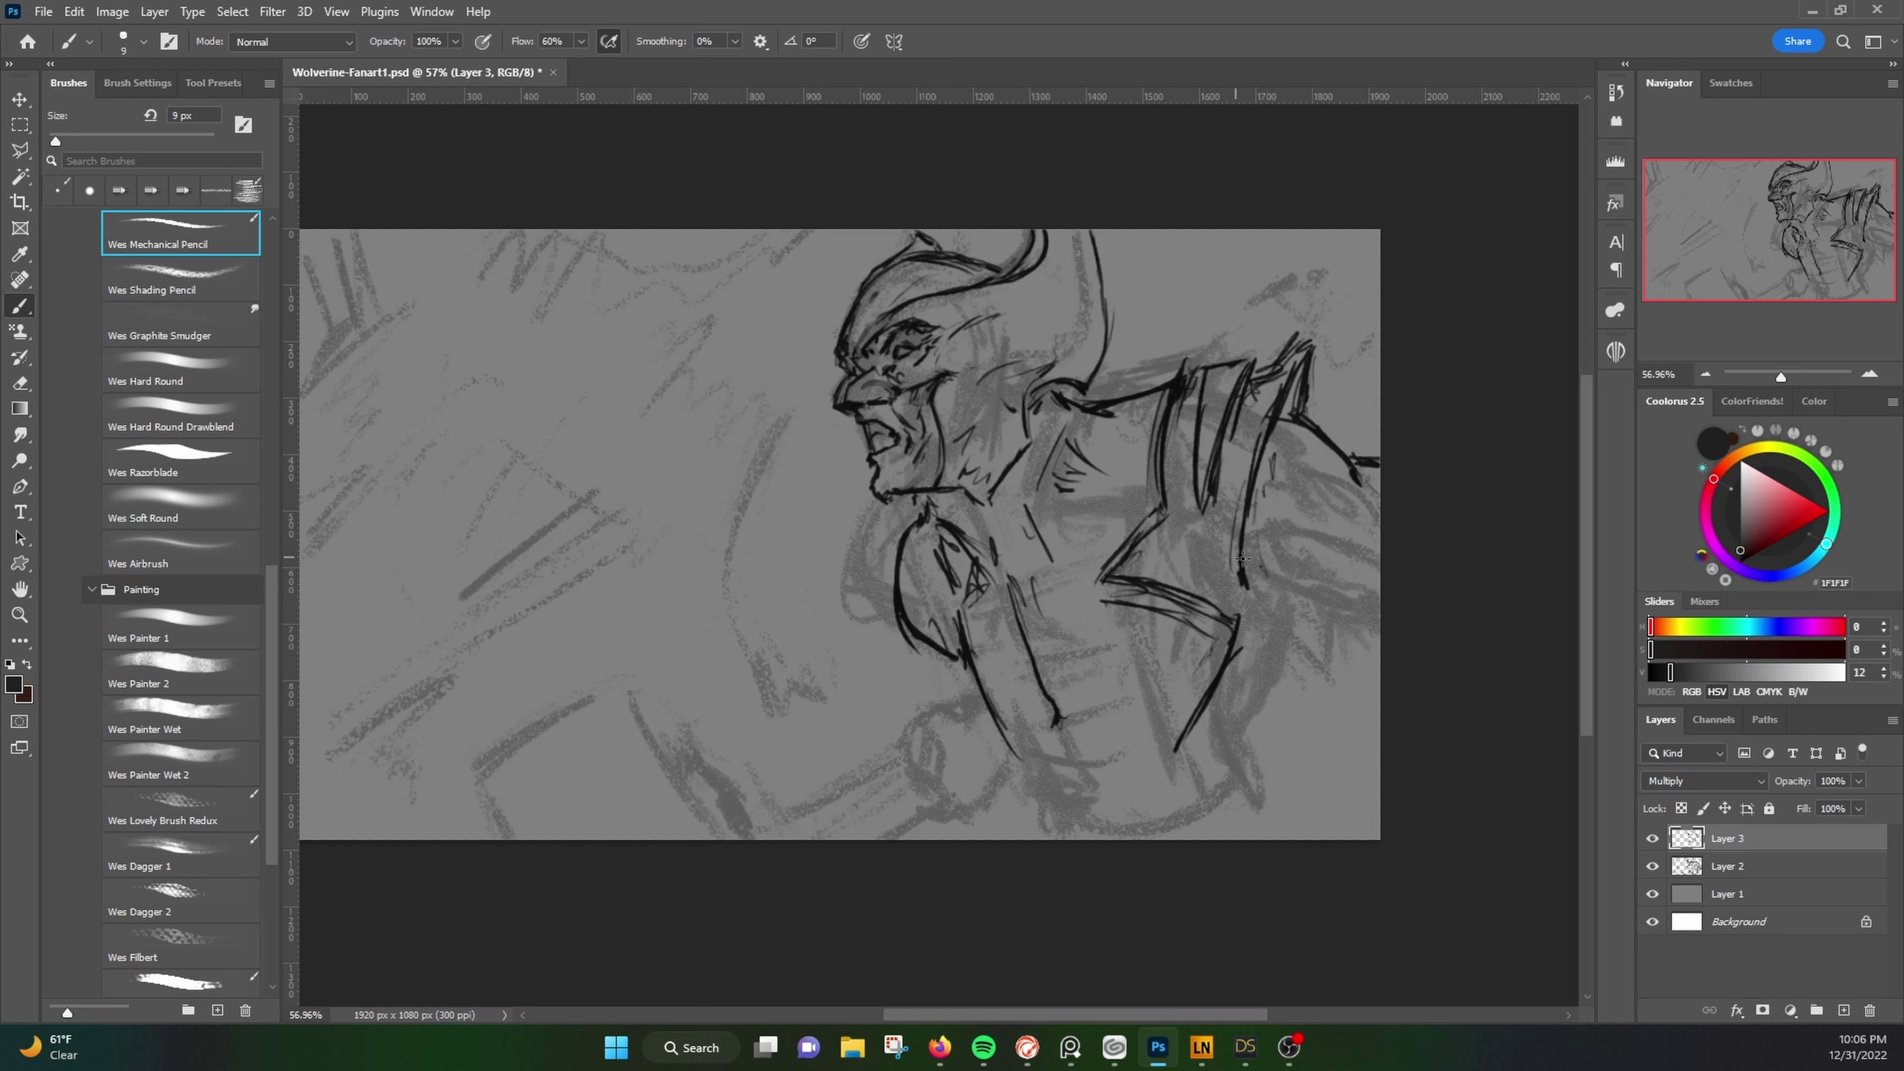
{"action": "mouse_move", "coordinate": [1286, 573]}
{"action": "left_mouse_down"}
{"action": "mouse_move", "coordinate": [1379, 637]}
{"action": "mouse_move", "coordinate": [1278, 750]}
{"action": "mouse_move", "coordinate": [1315, 834]}
{"action": "left_mouse_up"}
{"action": "left_click_drag", "start_coordinate": [1004, 732], "coordinate": [1025, 770]}
Step: Add lower-arm, shoulder and chest lines, then hide the Layer 2 rough sketch
{"action": "left_click_drag", "start_coordinate": [974, 675], "coordinate": [1060, 840]}
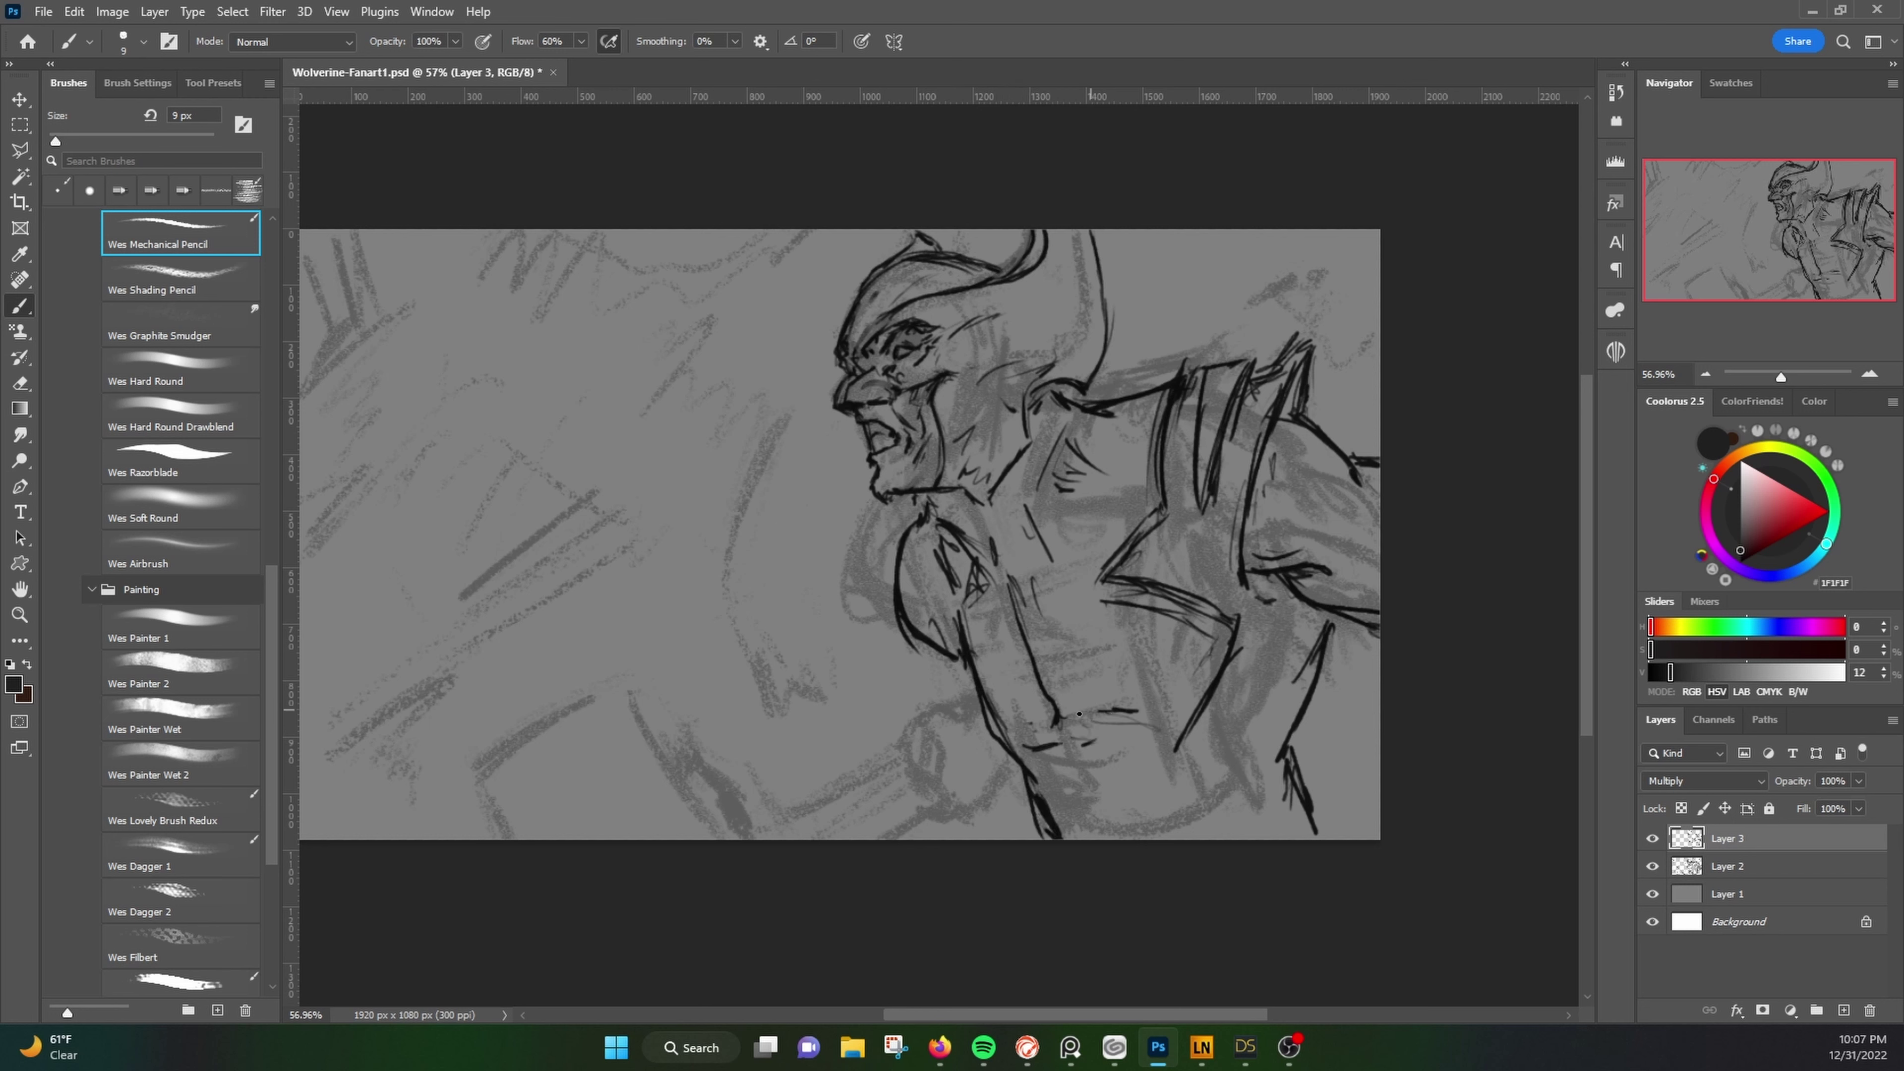
{"action": "left_click_drag", "start_coordinate": [1079, 714], "coordinate": [1187, 721]}
{"action": "left_click_drag", "start_coordinate": [1255, 614], "coordinate": [1202, 726]}
{"action": "left_click_drag", "start_coordinate": [1180, 500], "coordinate": [1042, 572]}
{"action": "left_click_drag", "start_coordinate": [997, 592], "coordinate": [946, 622]}
{"action": "left_click", "coordinate": [1652, 866]}
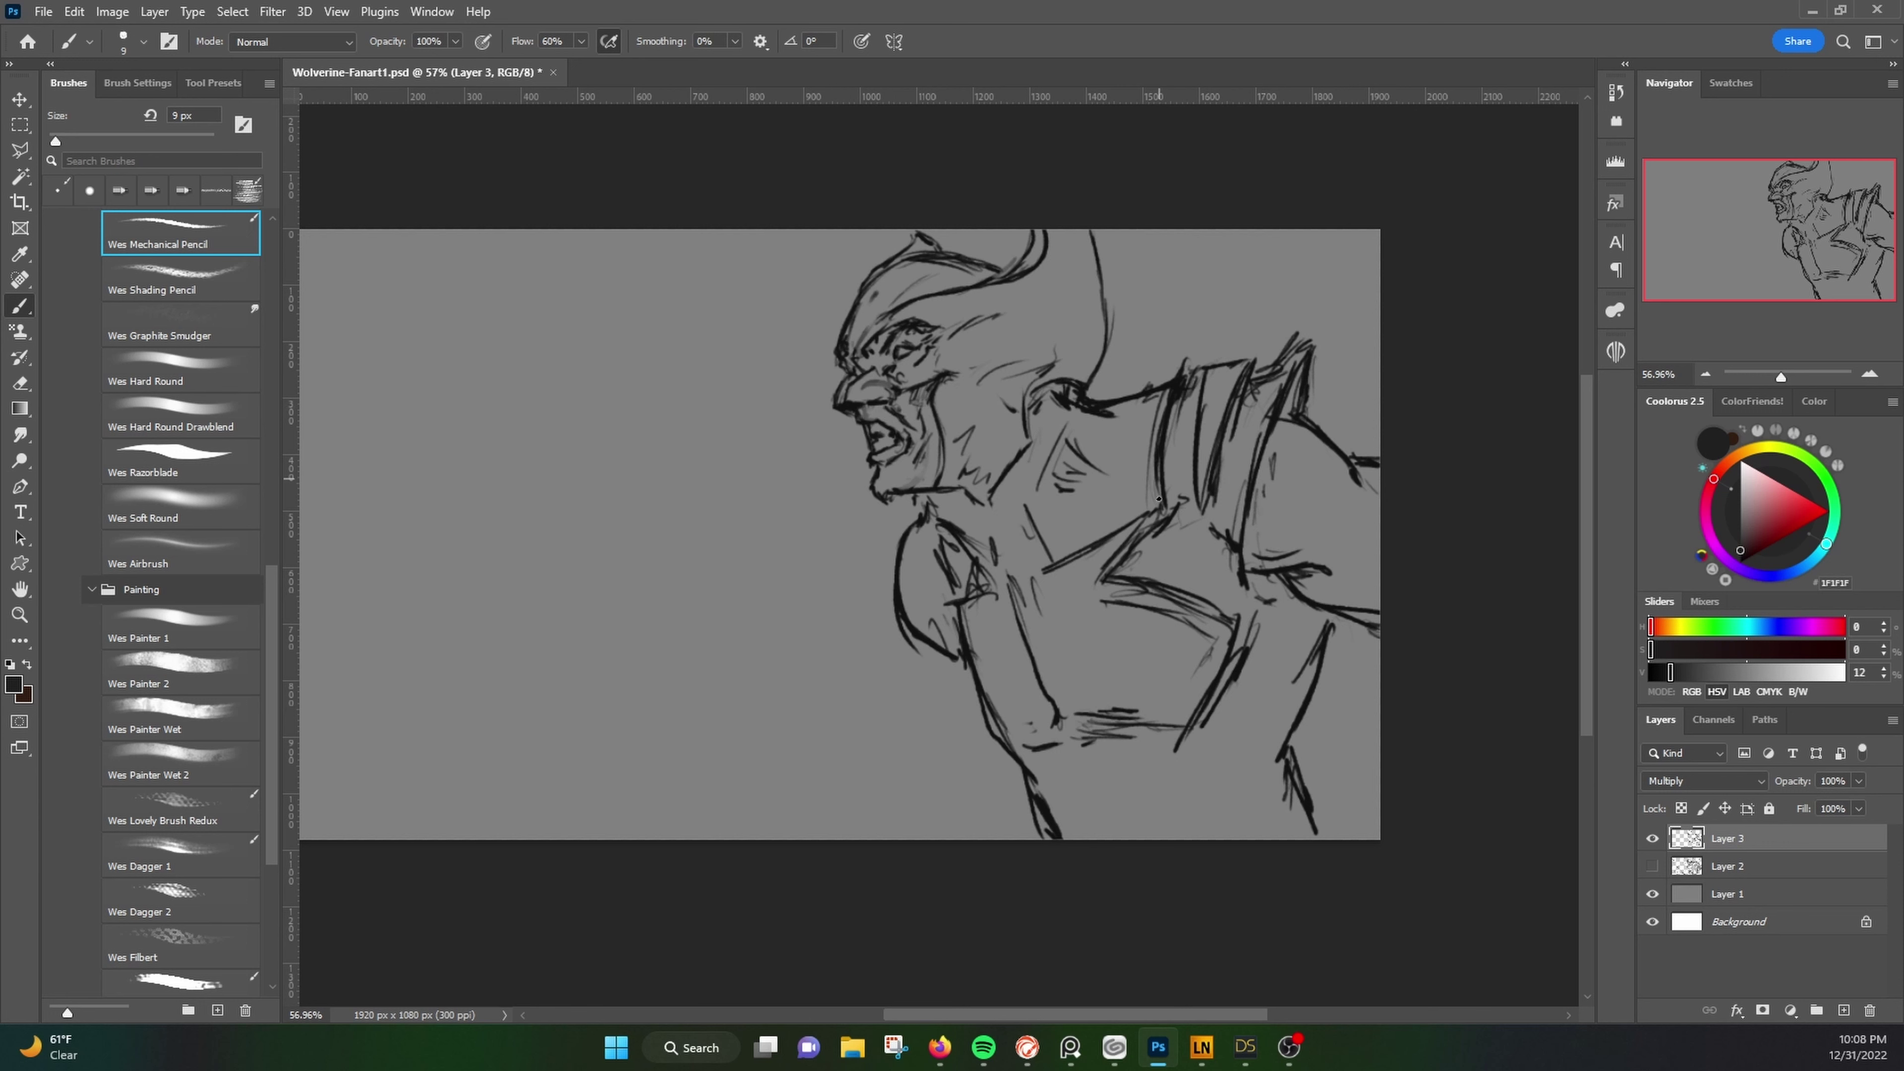
Step: Erase the stray line behind the helmet, then touch up the line near the eye
{"action": "key", "text": "e"}
{"action": "key", "text": "b"}
{"action": "mouse_move", "coordinate": [1057, 386]}
{"action": "left_mouse_down"}
{"action": "mouse_move", "coordinate": [1095, 401]}
{"action": "mouse_move", "coordinate": [1122, 232]}
{"action": "left_mouse_up"}
{"action": "key", "text": "e"}
{"action": "key", "text": "b"}
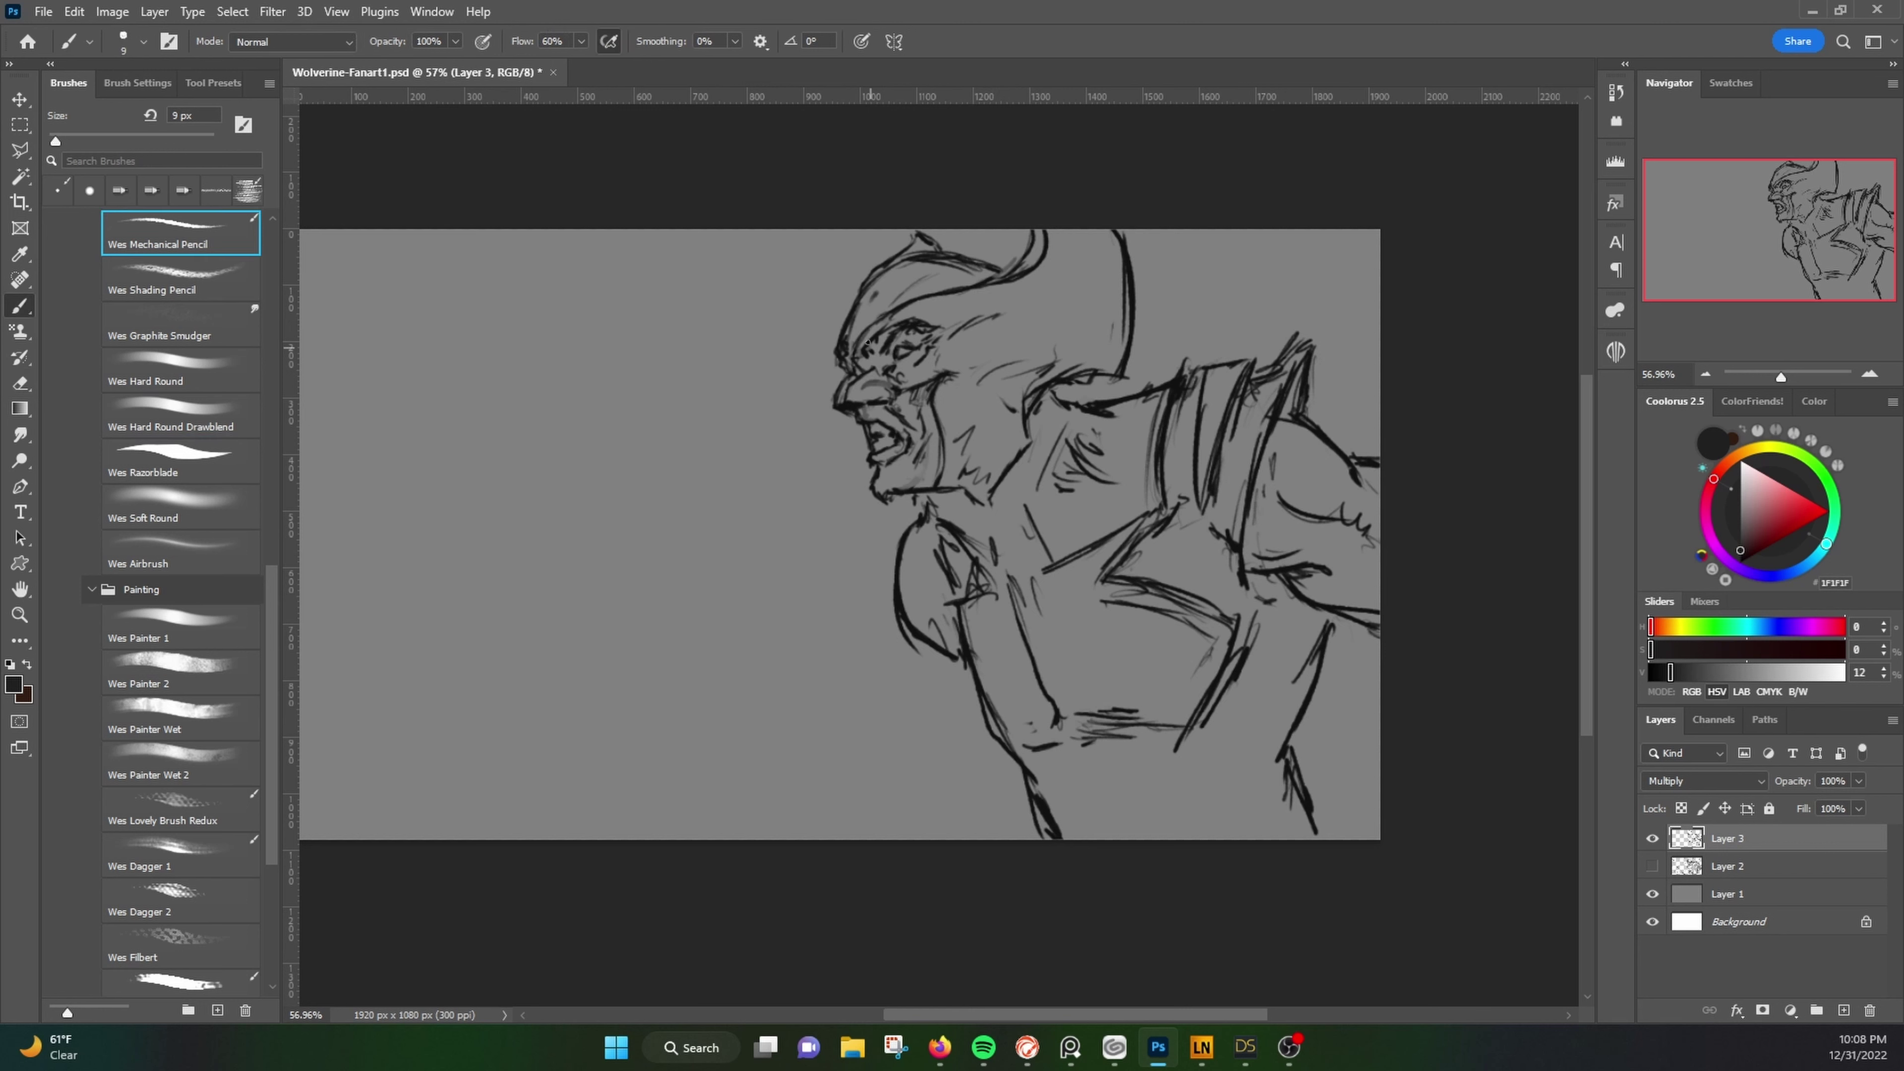
{"action": "left_click_drag", "start_coordinate": [850, 390], "coordinate": [873, 344]}
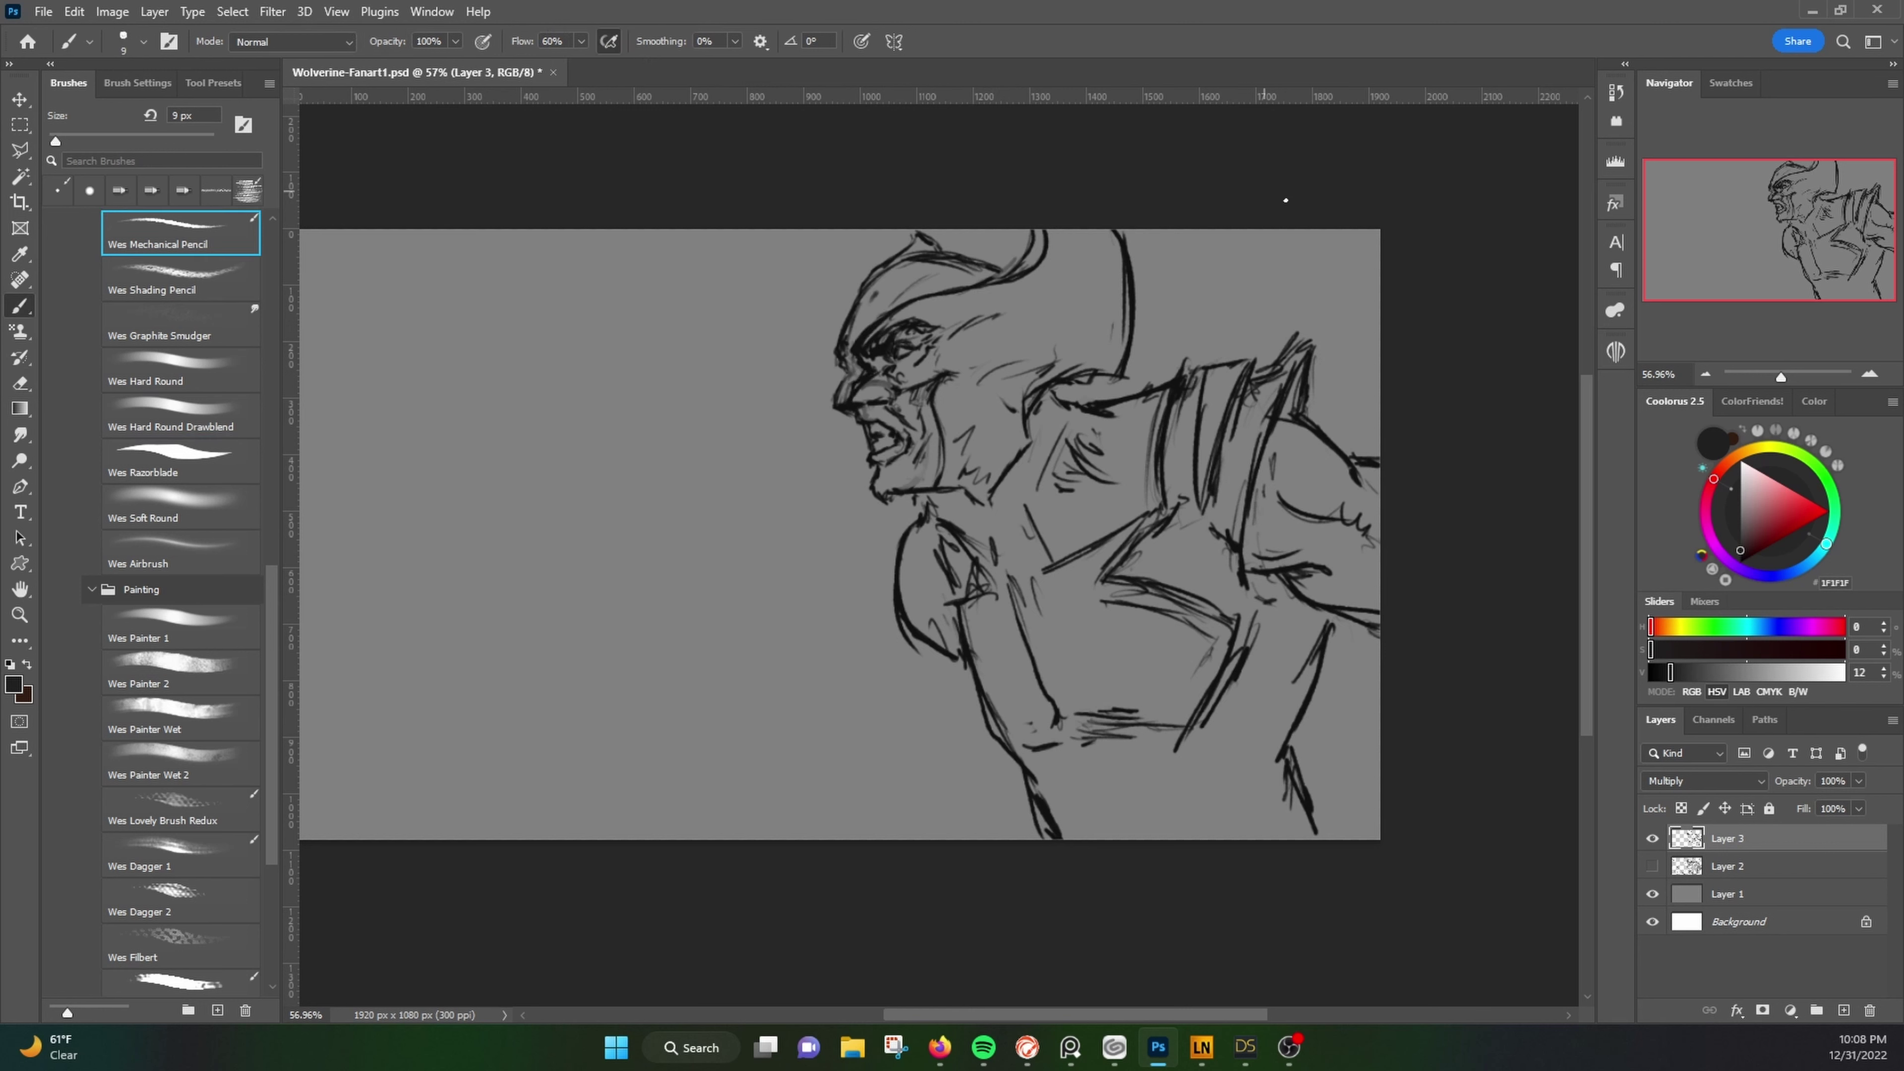
Step: Add short pencil strokes along the lower chest and lower right, plus a long torso line
{"action": "left_click_drag", "start_coordinate": [1148, 797], "coordinate": [1173, 763]}
{"action": "left_click_drag", "start_coordinate": [1201, 780], "coordinate": [1227, 778]}
{"action": "left_click_drag", "start_coordinate": [1225, 759], "coordinate": [1252, 739]}
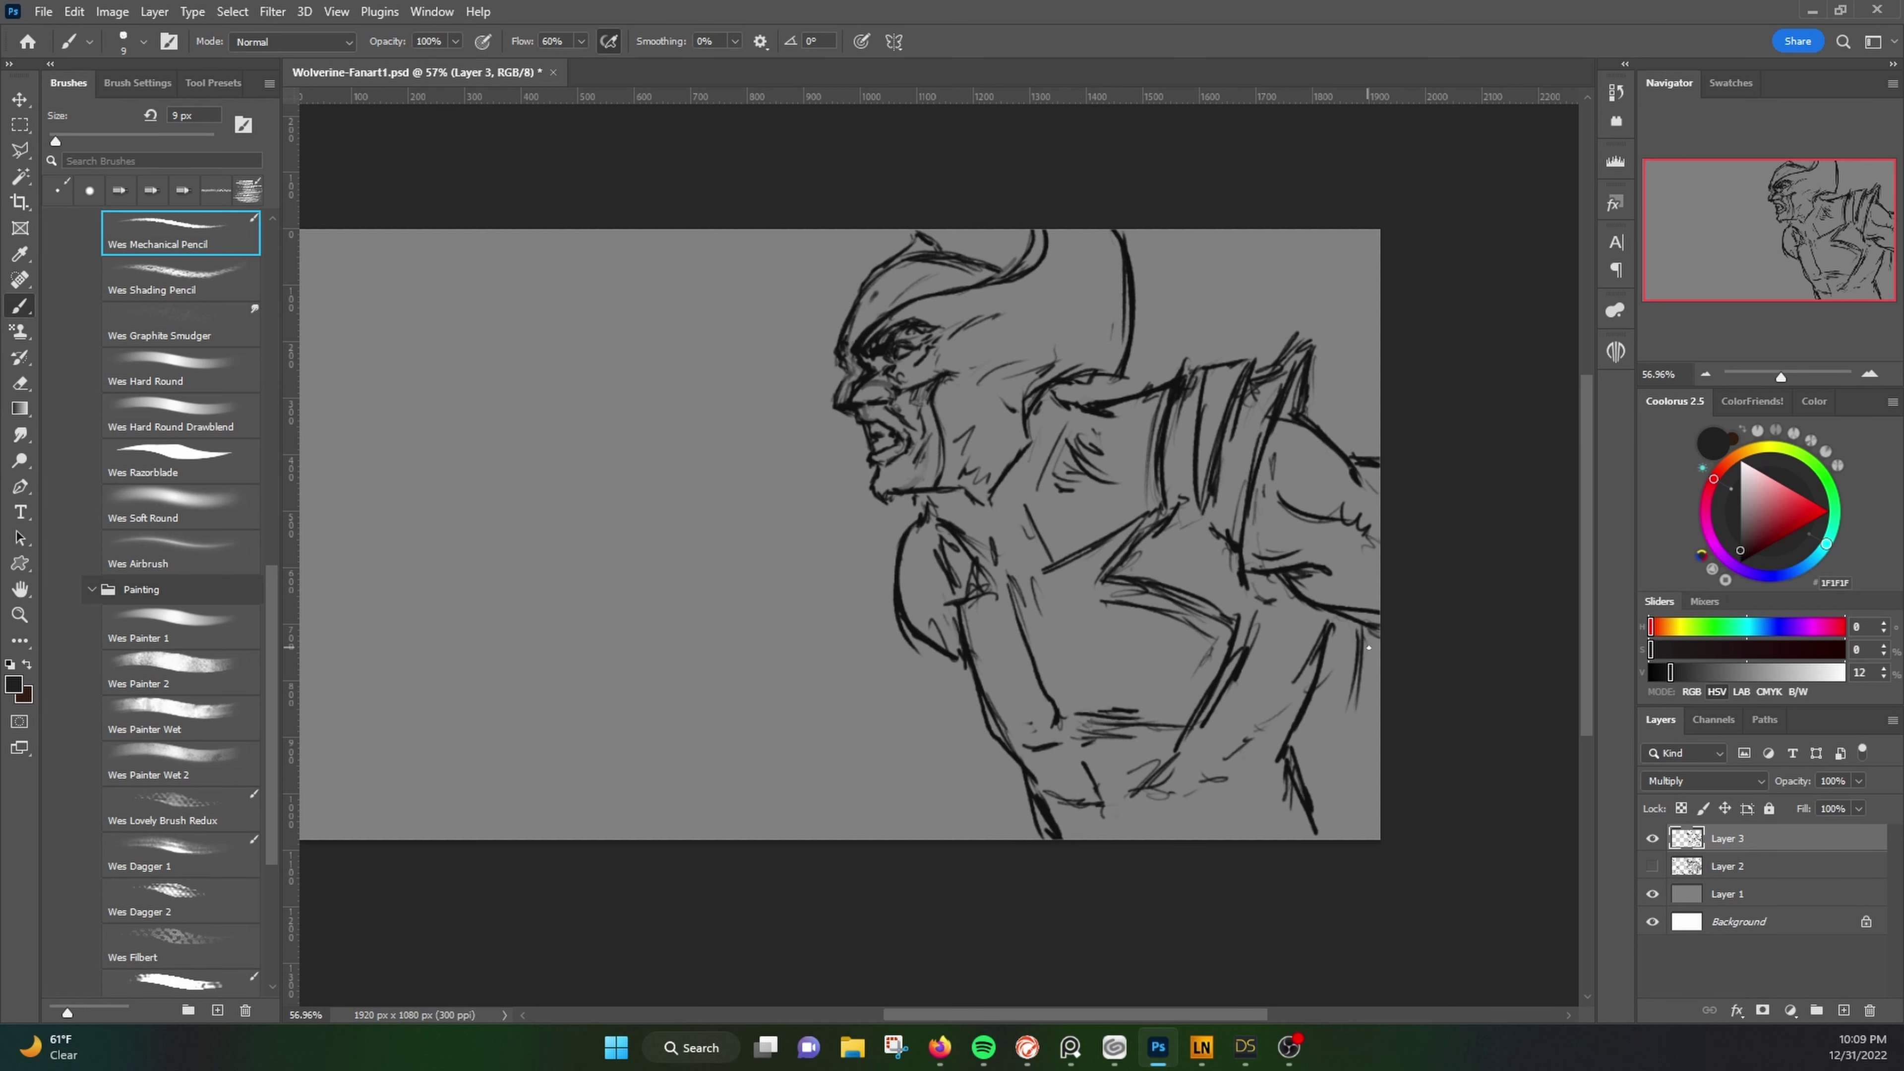
{"action": "left_click_drag", "start_coordinate": [1369, 648], "coordinate": [1327, 799]}
{"action": "left_click_drag", "start_coordinate": [1342, 721], "coordinate": [1379, 832]}
{"action": "left_click_drag", "start_coordinate": [1355, 630], "coordinate": [1276, 656]}
{"action": "mouse_move", "coordinate": [1287, 657]}
{"action": "left_mouse_down"}
{"action": "mouse_move", "coordinate": [1226, 742]}
{"action": "mouse_move", "coordinate": [1259, 840]}
{"action": "left_mouse_up"}
{"action": "mouse_move", "coordinate": [1016, 767]}
{"action": "left_mouse_down"}
{"action": "mouse_move", "coordinate": [1002, 808]}
{"action": "mouse_move", "coordinate": [928, 840]}
{"action": "left_mouse_up"}
Step: Sketch action strokes across the left background
{"action": "left_click_drag", "start_coordinate": [729, 705], "coordinate": [793, 772]}
{"action": "left_click_drag", "start_coordinate": [810, 784], "coordinate": [1010, 712]}
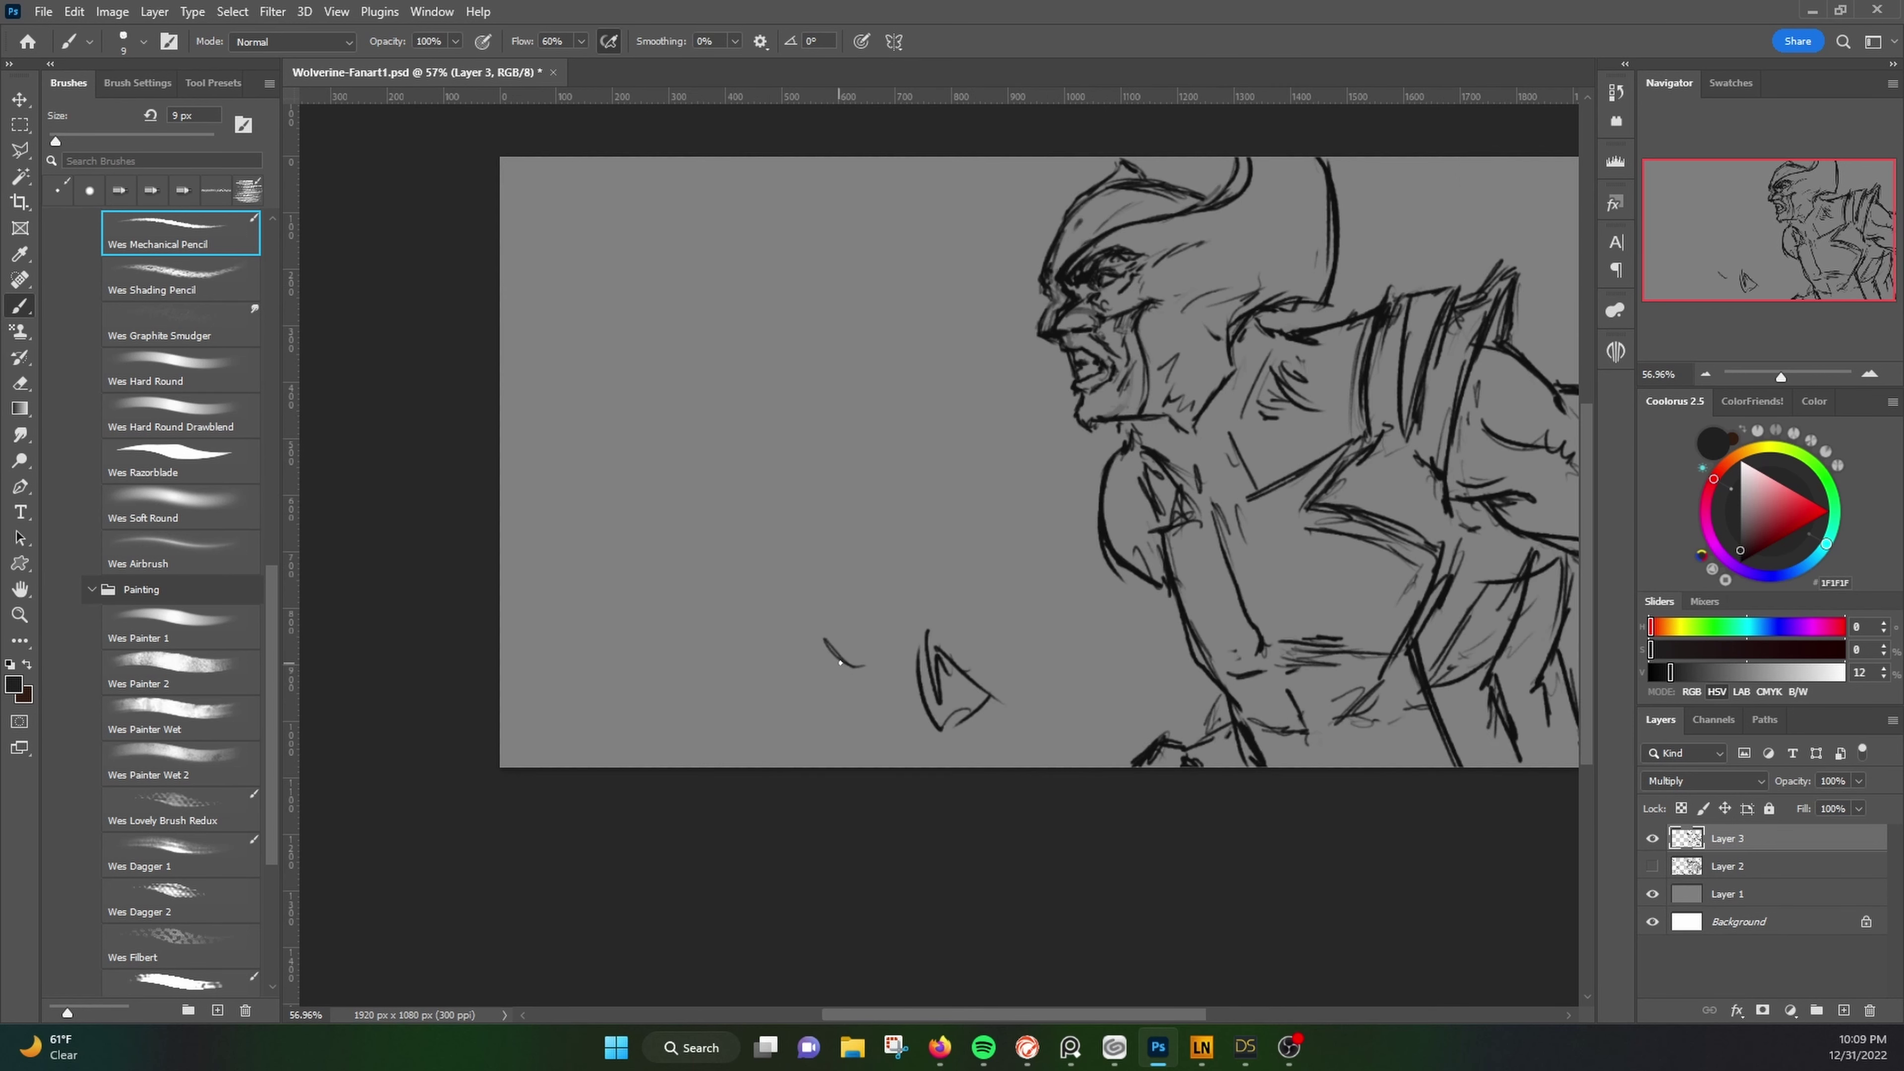
{"action": "left_click_drag", "start_coordinate": [787, 559], "coordinate": [772, 637]}
{"action": "left_click_drag", "start_coordinate": [569, 204], "coordinate": [504, 330]}
{"action": "left_click_drag", "start_coordinate": [896, 199], "coordinate": [813, 304]}
{"action": "mouse_move", "coordinate": [613, 453]}
{"action": "left_mouse_down"}
{"action": "mouse_move", "coordinate": [708, 516]}
{"action": "mouse_move", "coordinate": [647, 561]}
{"action": "left_mouse_up"}
Step: Add more strokes in the lower-left, top, top-right and middle of the background
{"action": "left_click_drag", "start_coordinate": [654, 624], "coordinate": [676, 737]}
{"action": "left_click_drag", "start_coordinate": [639, 752], "coordinate": [678, 727]}
{"action": "left_click_drag", "start_coordinate": [710, 678], "coordinate": [725, 703]}
{"action": "left_click_drag", "start_coordinate": [838, 727], "coordinate": [848, 760]}
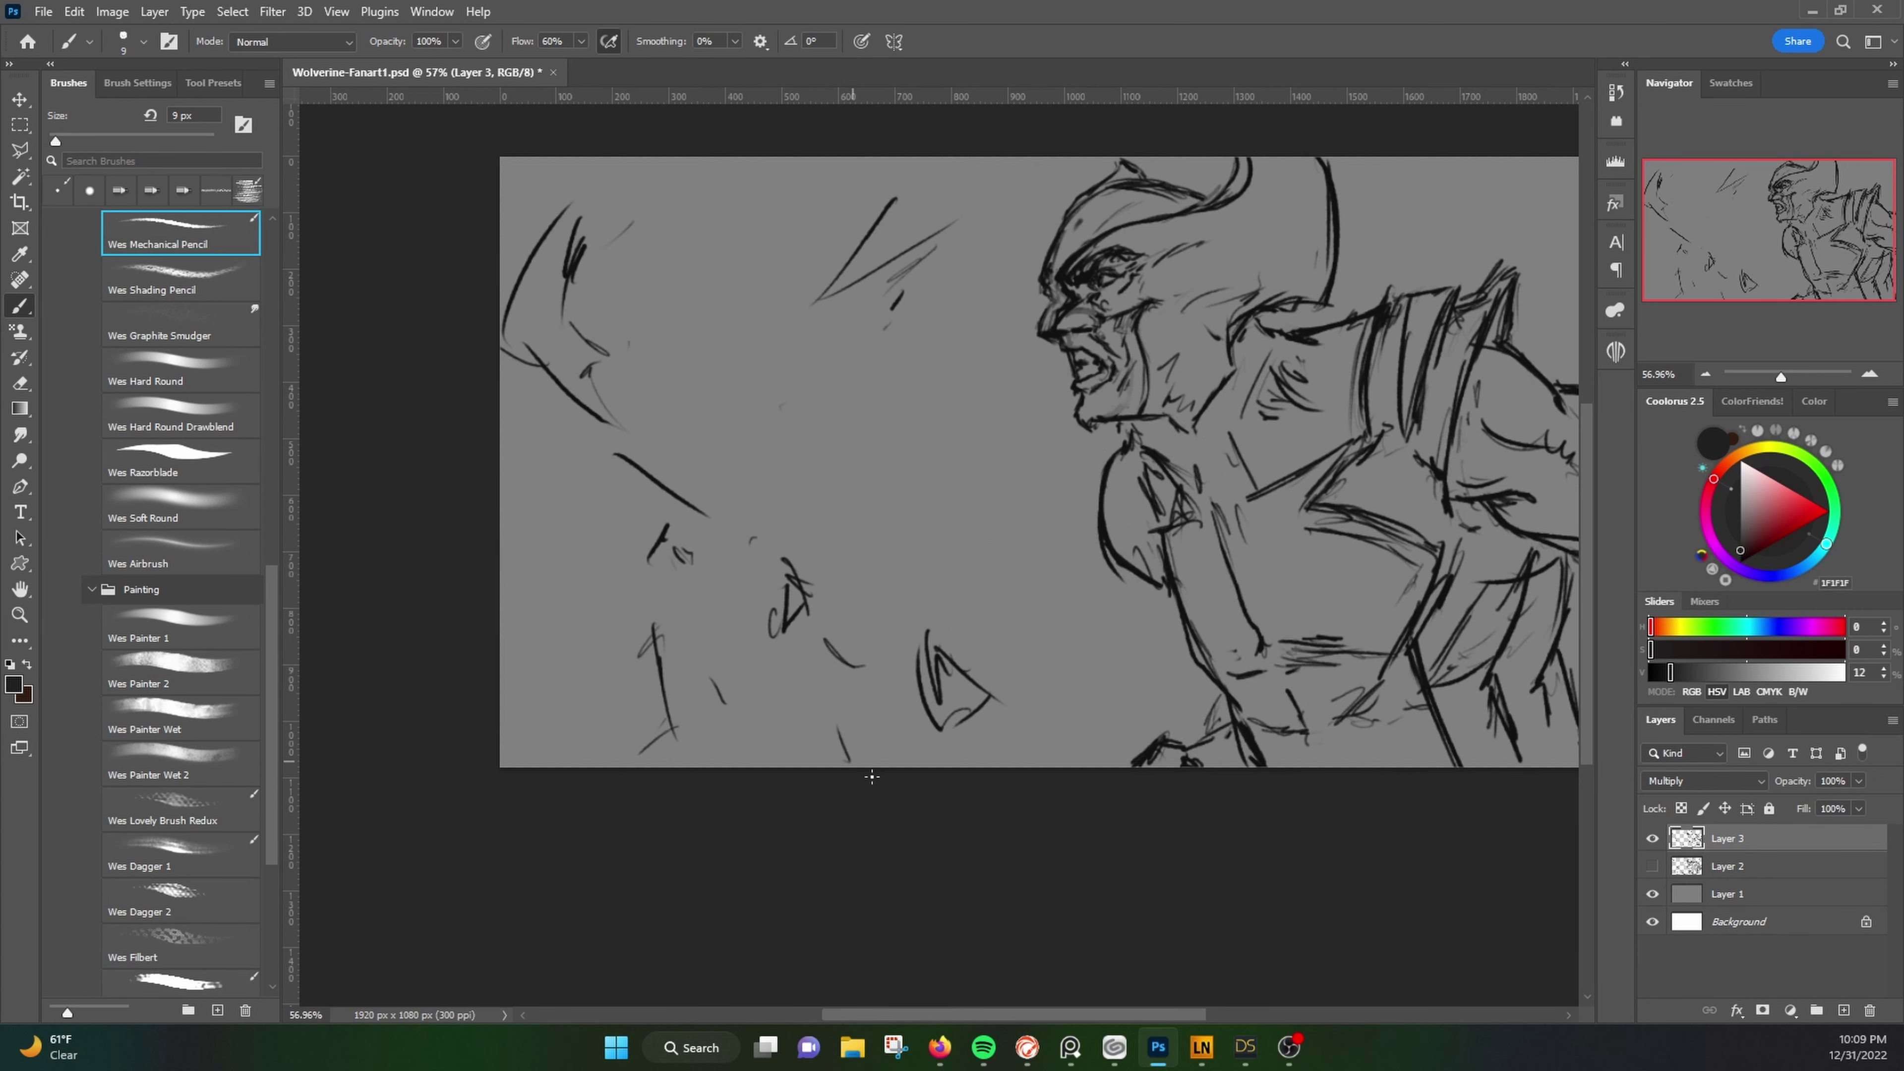
{"action": "left_click_drag", "start_coordinate": [888, 225], "coordinate": [963, 211]}
{"action": "left_click_drag", "start_coordinate": [967, 405], "coordinate": [986, 438]}
{"action": "left_click_drag", "start_coordinate": [989, 450], "coordinate": [708, 554]}
{"action": "left_click_drag", "start_coordinate": [1200, 315], "coordinate": [1295, 332]}
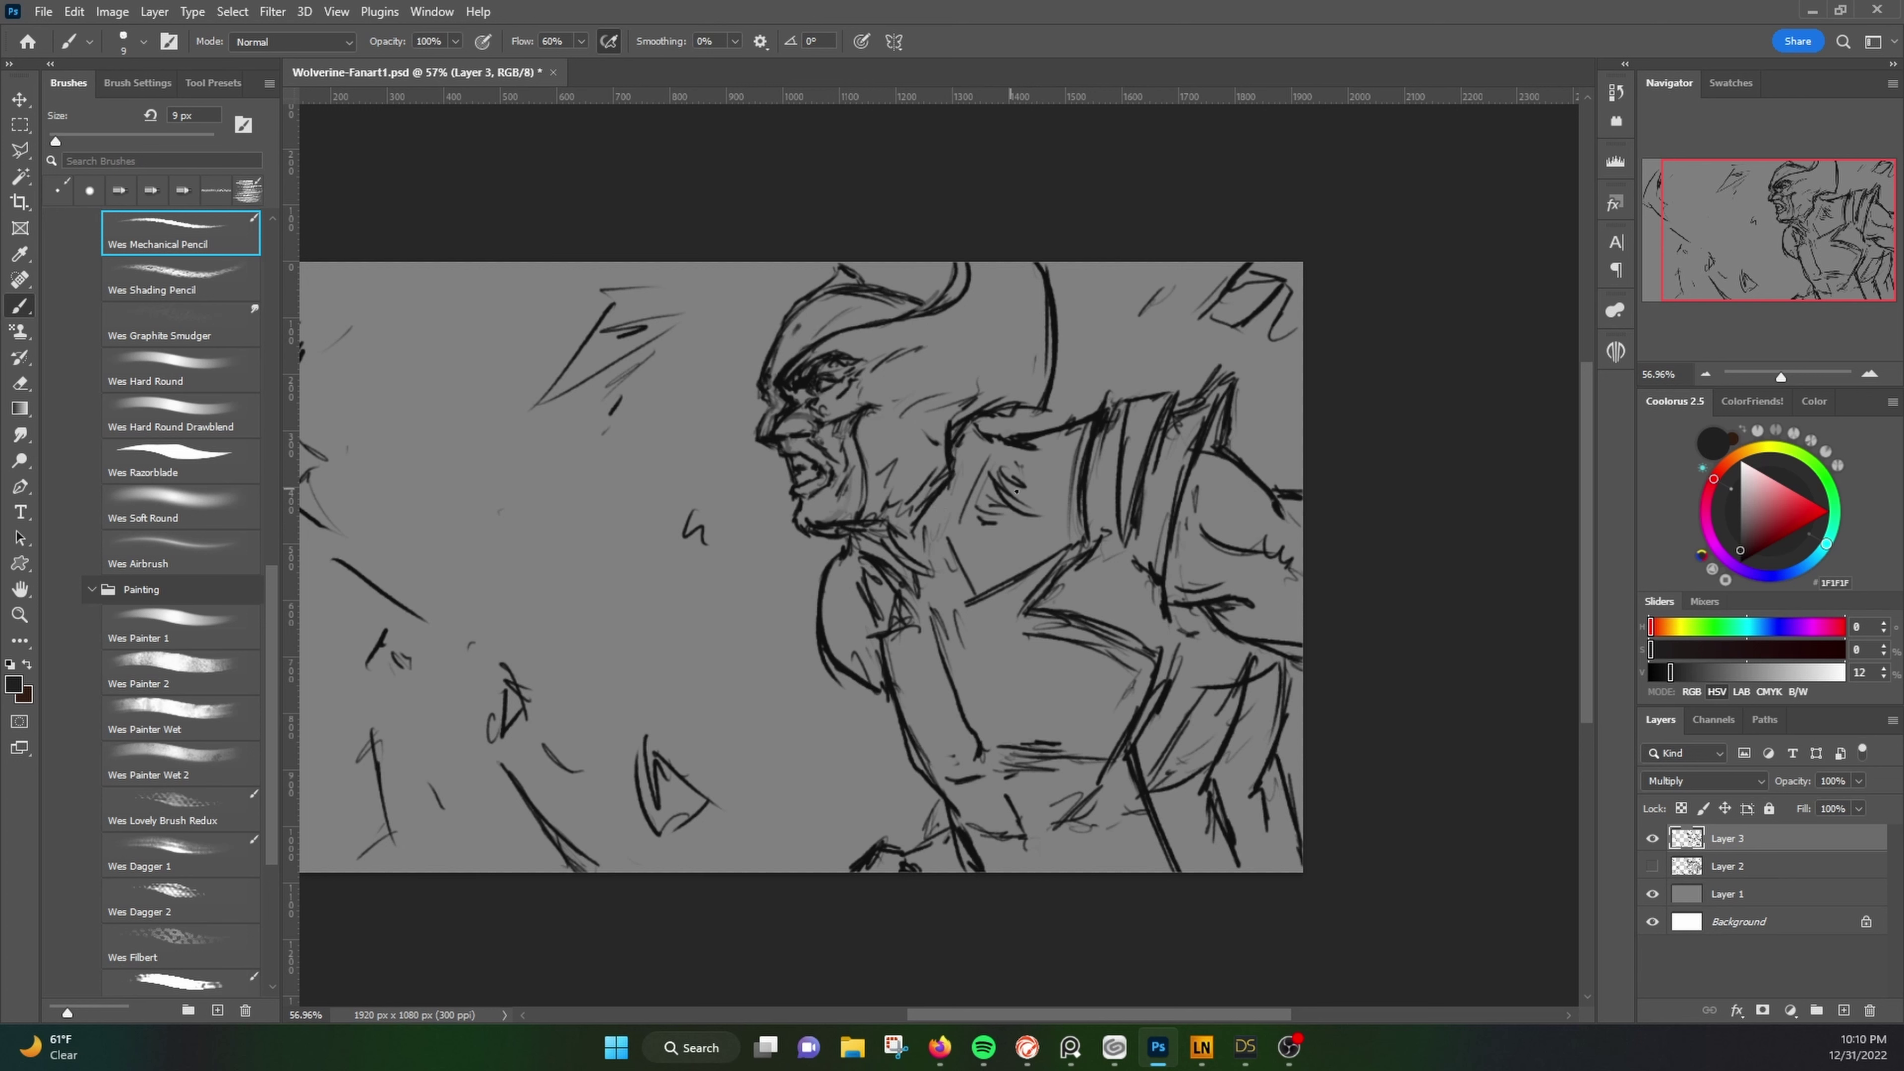
Step: Add strokes around the eye and chest, then redraw the shoulder armour and vertical chest lines
{"action": "left_click_drag", "start_coordinate": [1016, 491], "coordinate": [1049, 479]}
{"action": "left_click_drag", "start_coordinate": [1056, 484], "coordinate": [1079, 426]}
{"action": "mouse_move", "coordinate": [858, 661]}
{"action": "left_mouse_down"}
{"action": "mouse_move", "coordinate": [919, 768]}
{"action": "mouse_move", "coordinate": [930, 848]}
{"action": "left_mouse_up"}
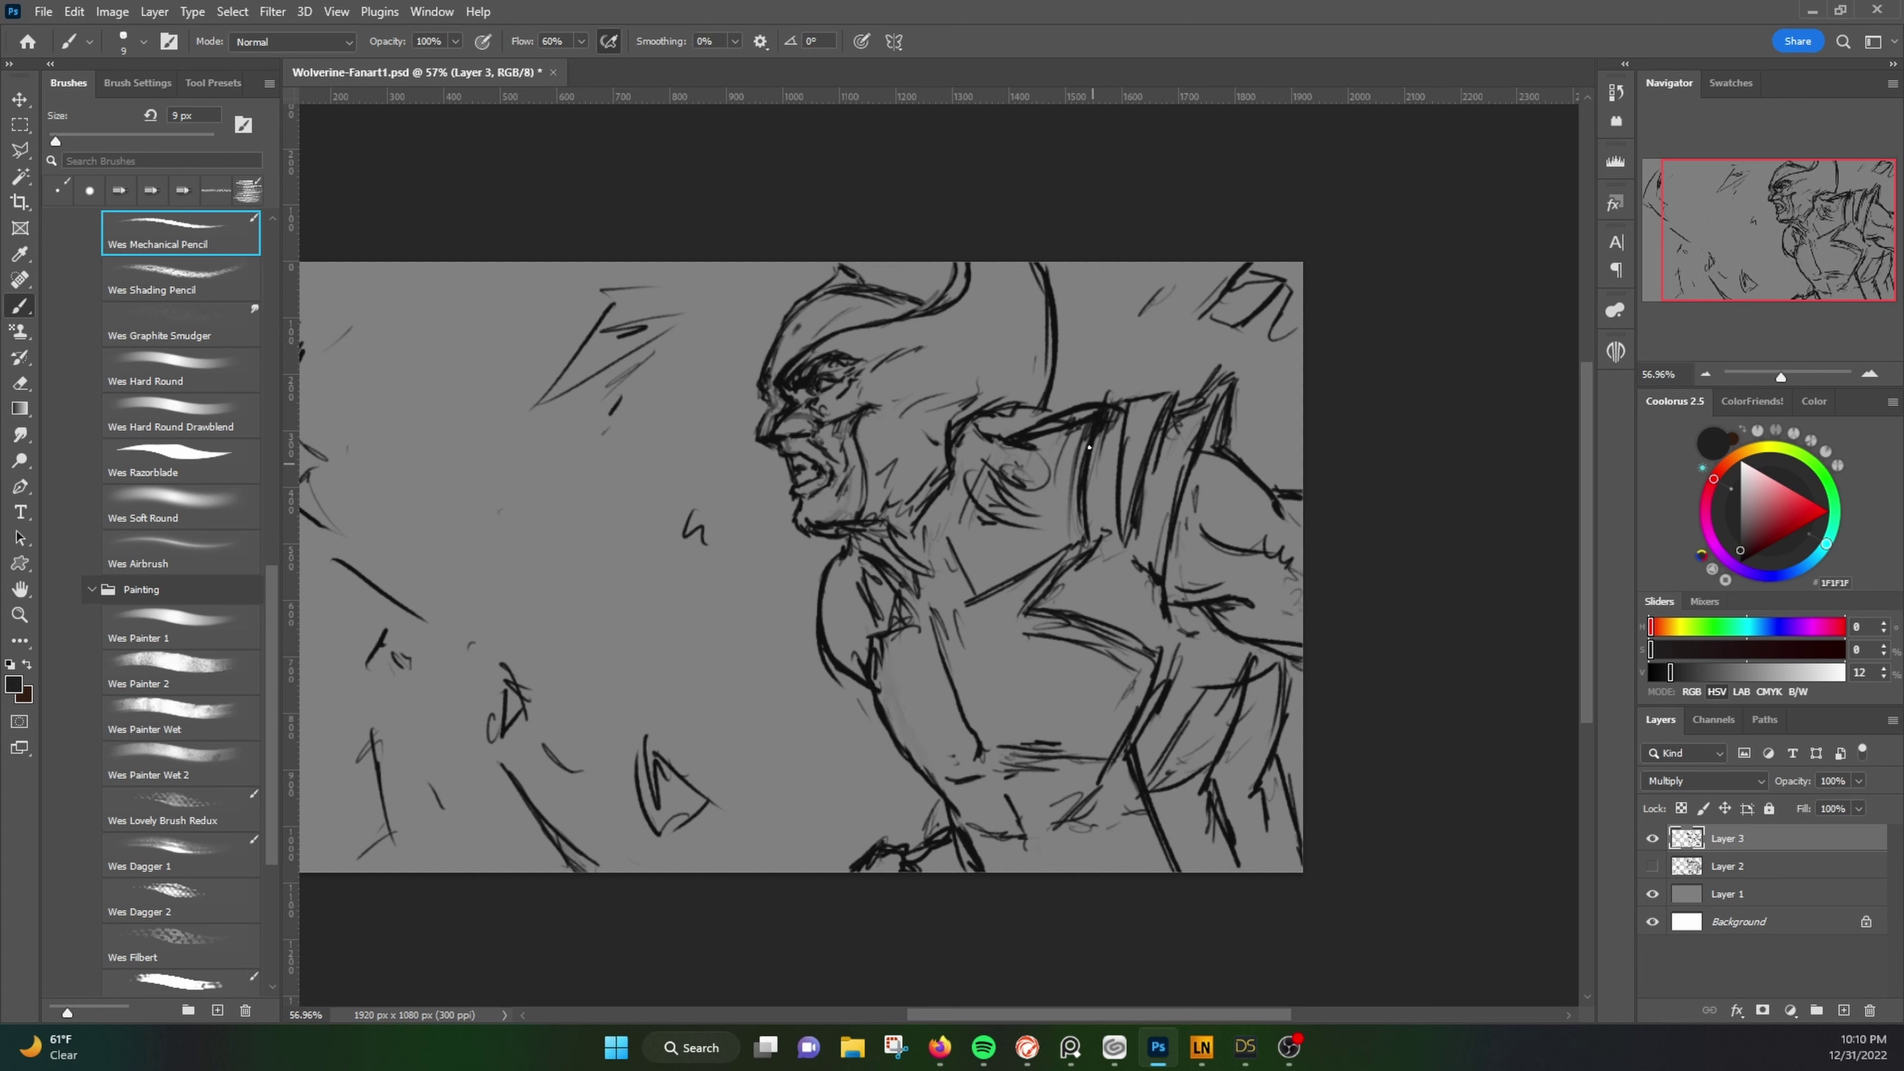
{"action": "key", "text": "ctrl+z"}
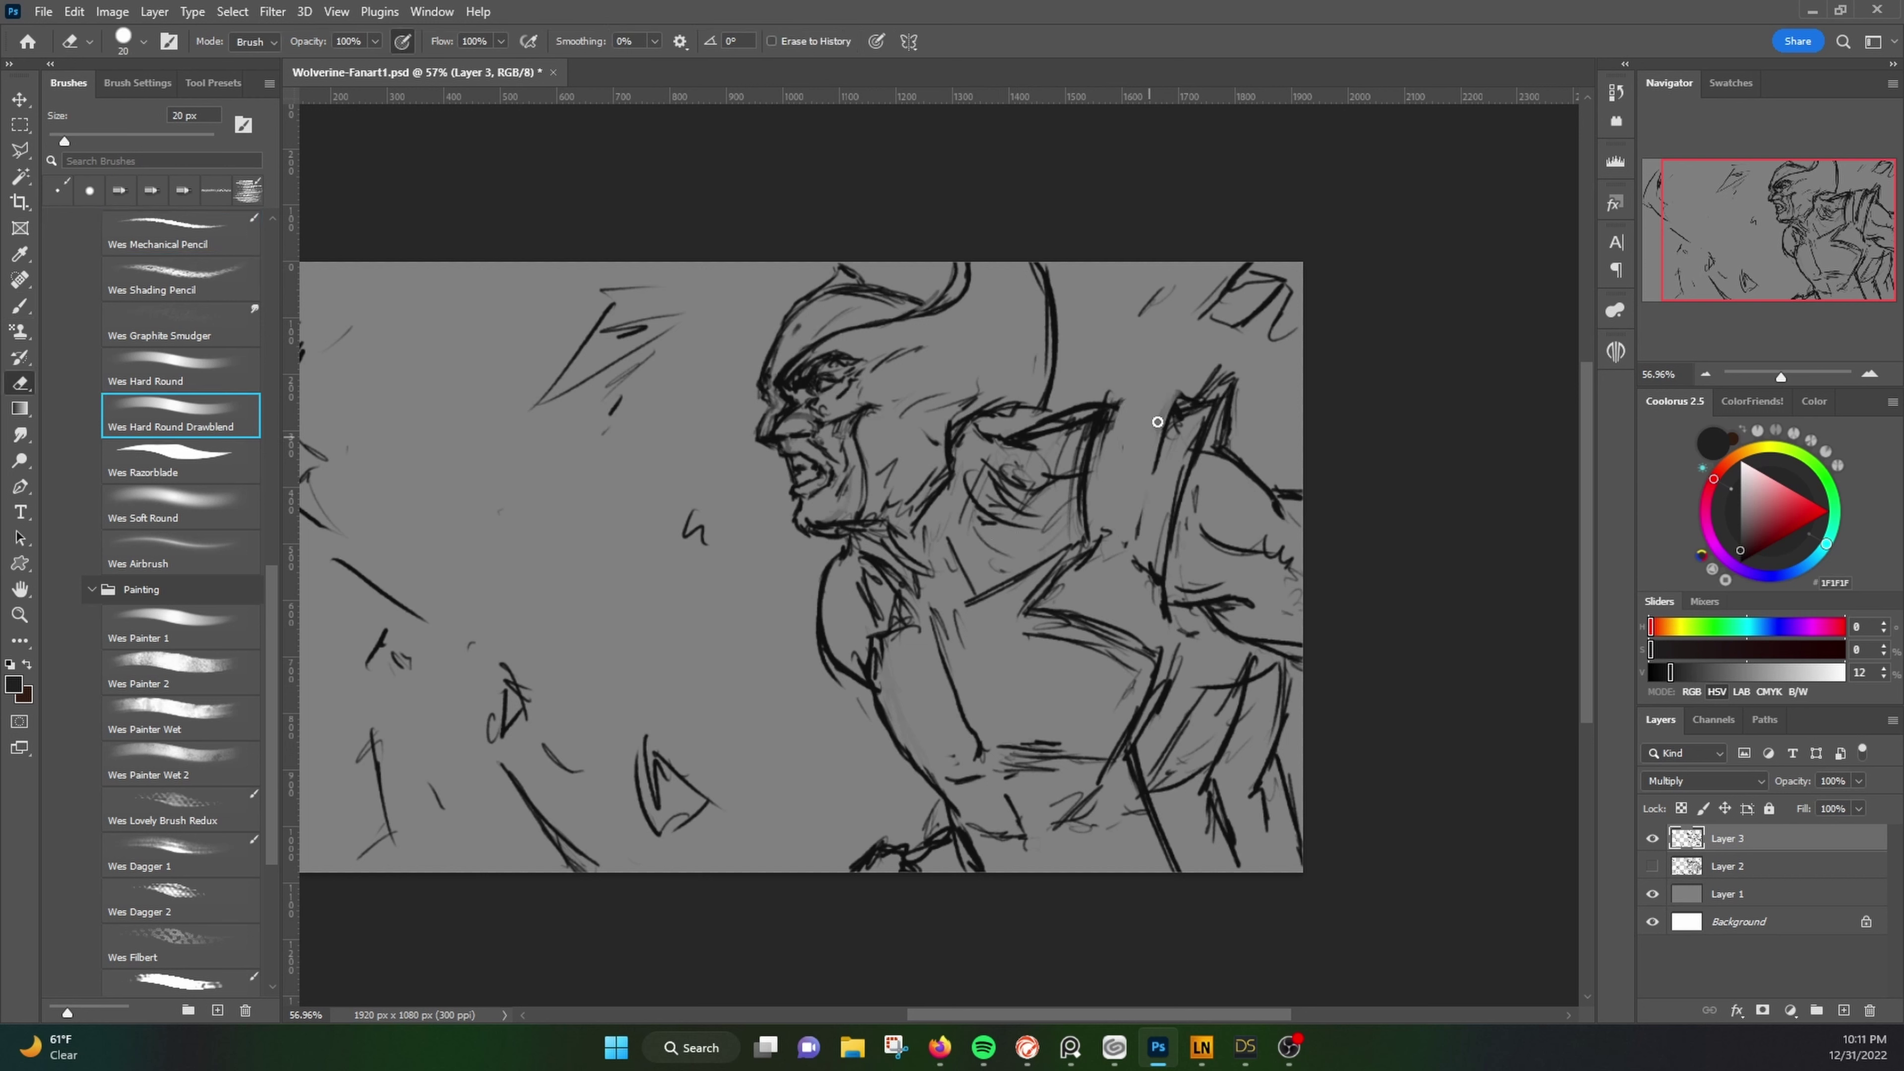
{"action": "left_click_drag", "start_coordinate": [1067, 414], "coordinate": [1169, 411]}
{"action": "left_click_drag", "start_coordinate": [1109, 525], "coordinate": [1139, 422]}
{"action": "left_click_drag", "start_coordinate": [964, 512], "coordinate": [954, 604]}
{"action": "left_click_drag", "start_coordinate": [928, 537], "coordinate": [931, 599]}
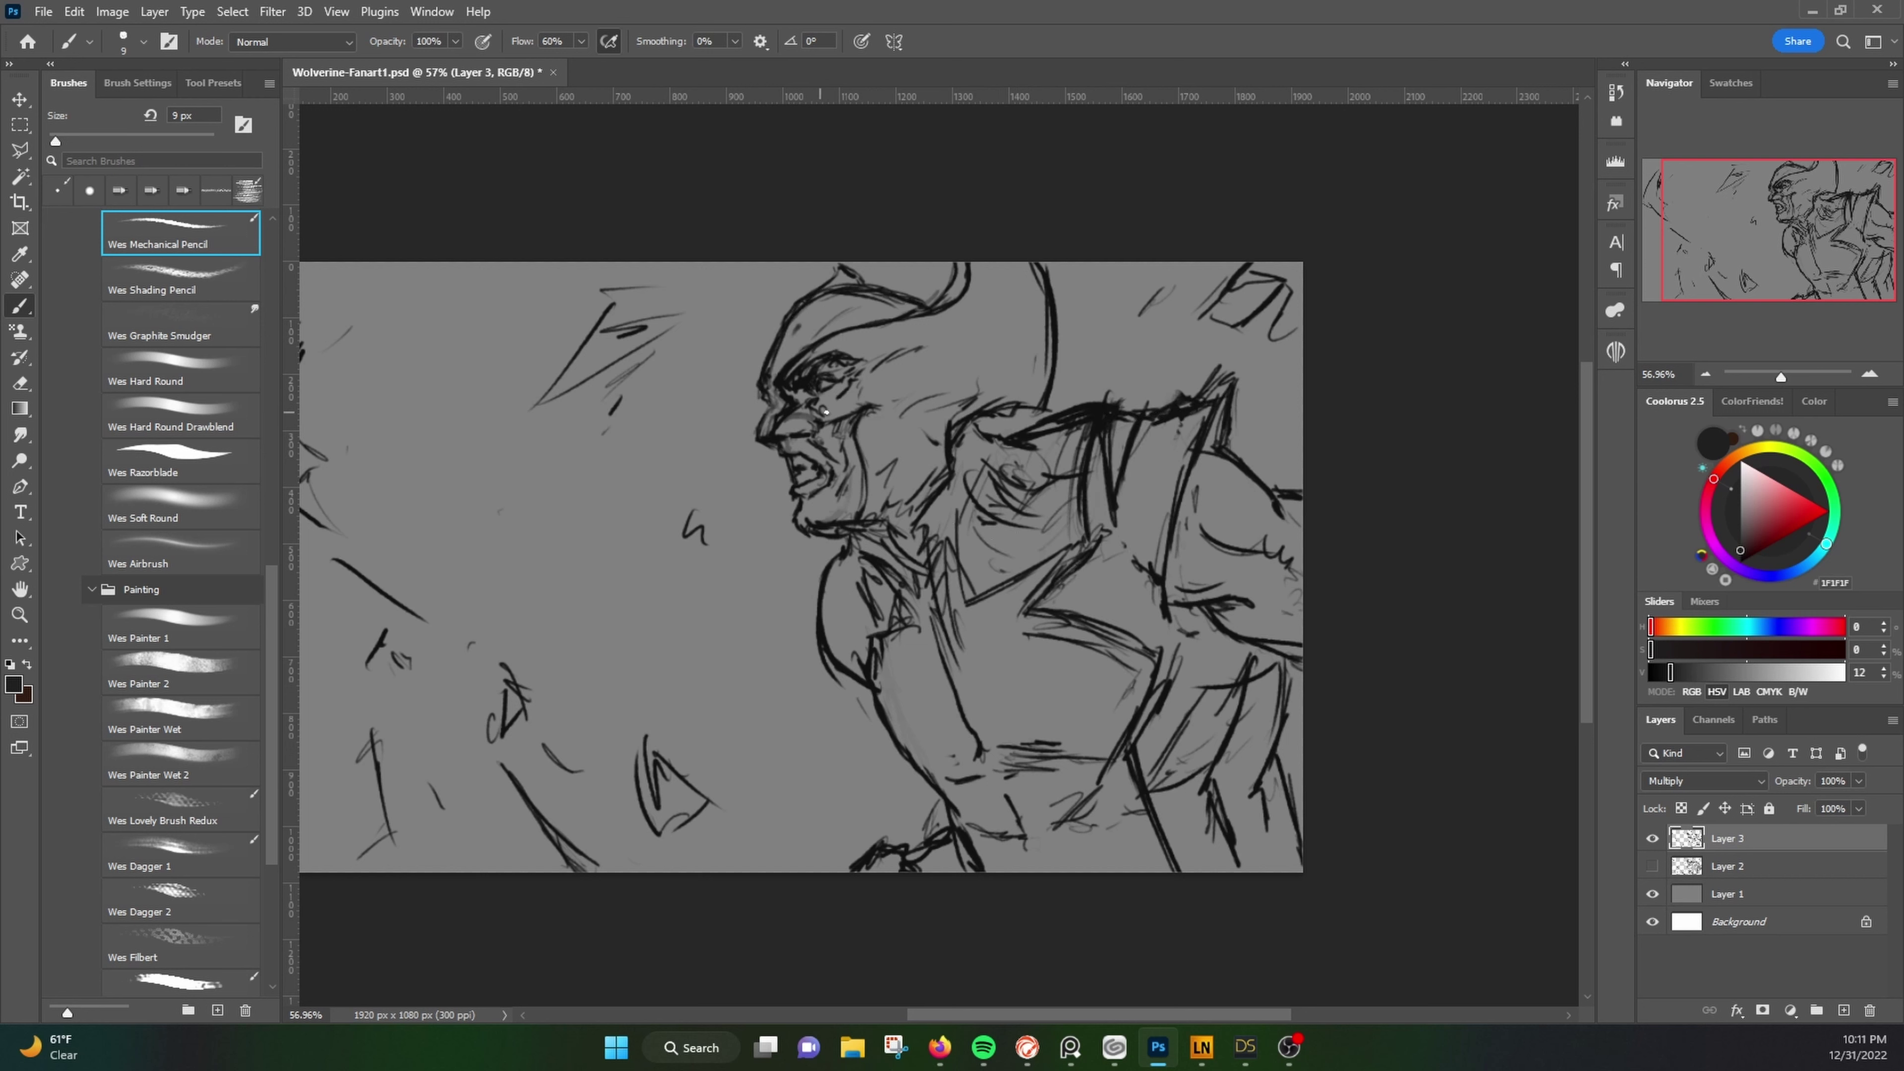
{"action": "key", "text": "alt+t"}
{"action": "key", "text": "Escape"}
Step: Liquify the helmet's back lines with an enlarged Forward Warp brush, then add two new layers
{"action": "key", "text": "alt+t"}
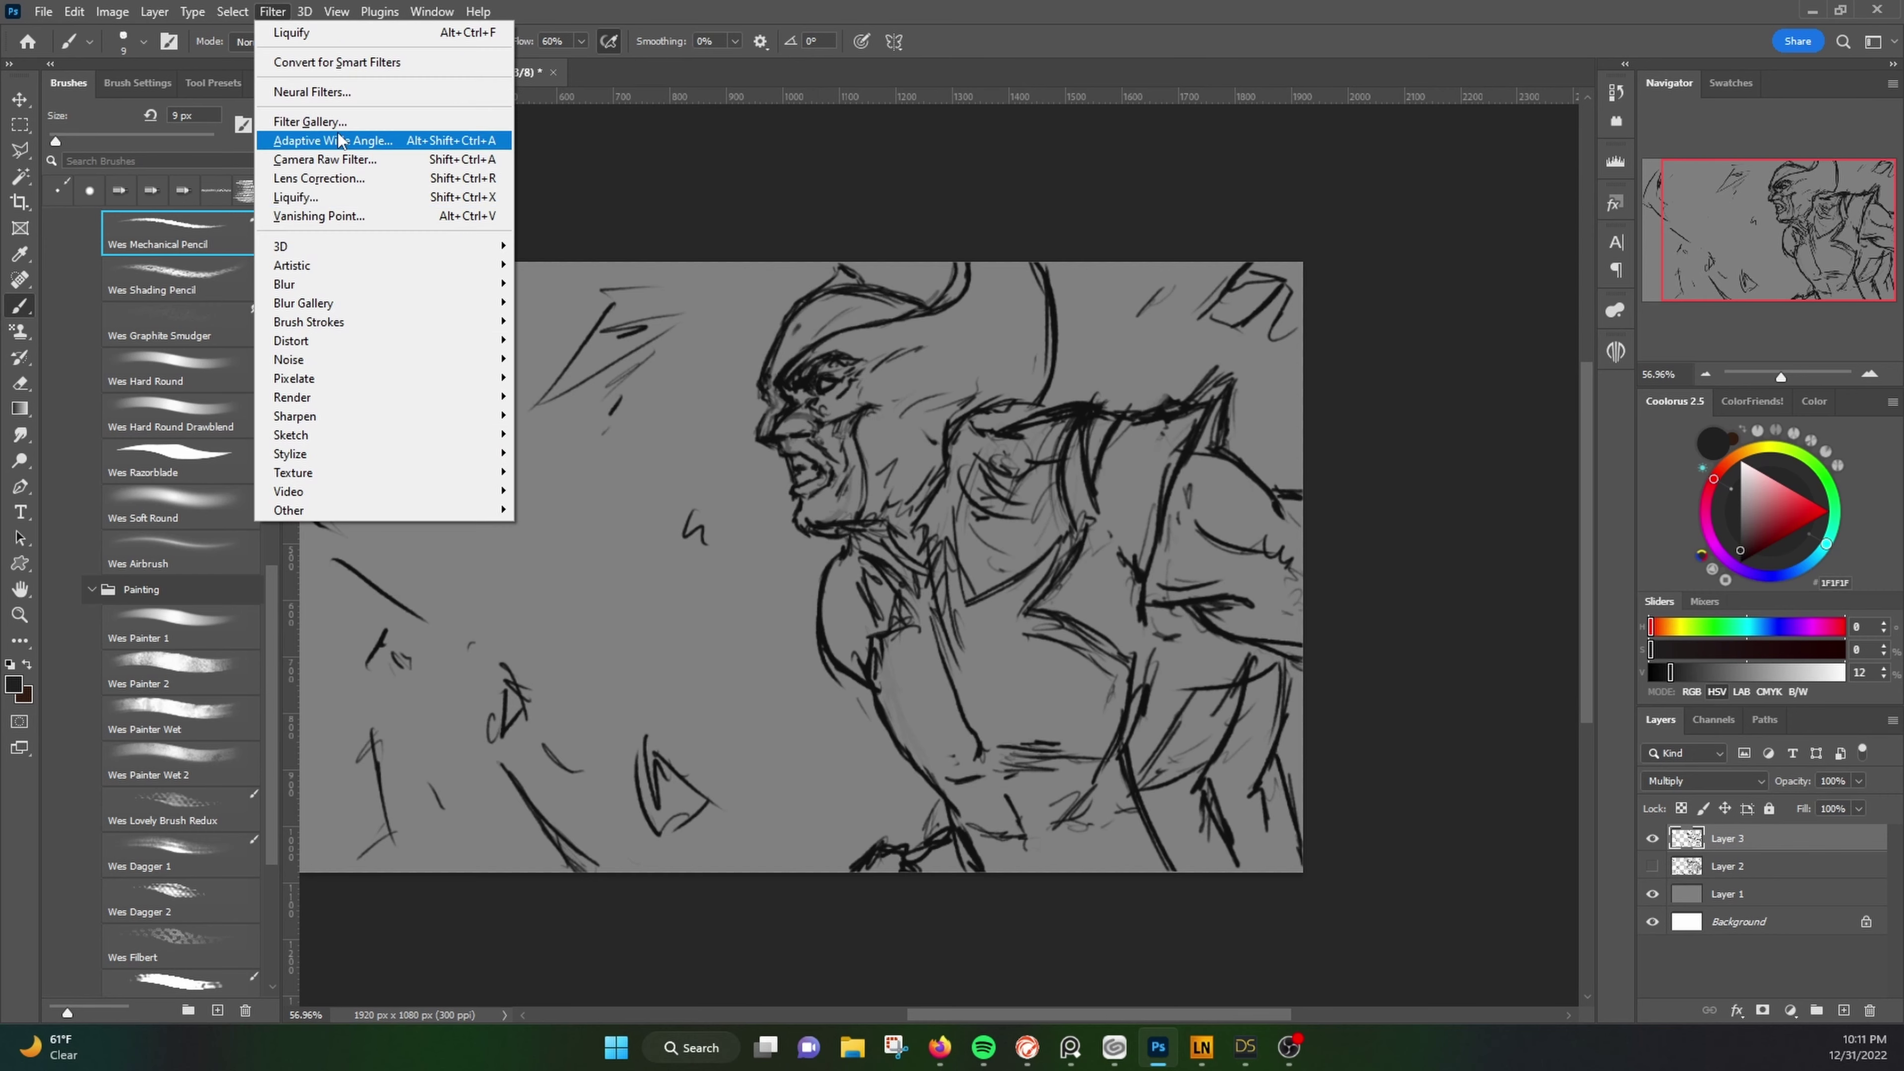
{"action": "key", "text": "Escape"}
{"action": "key", "text": "shift+ctrl+x"}
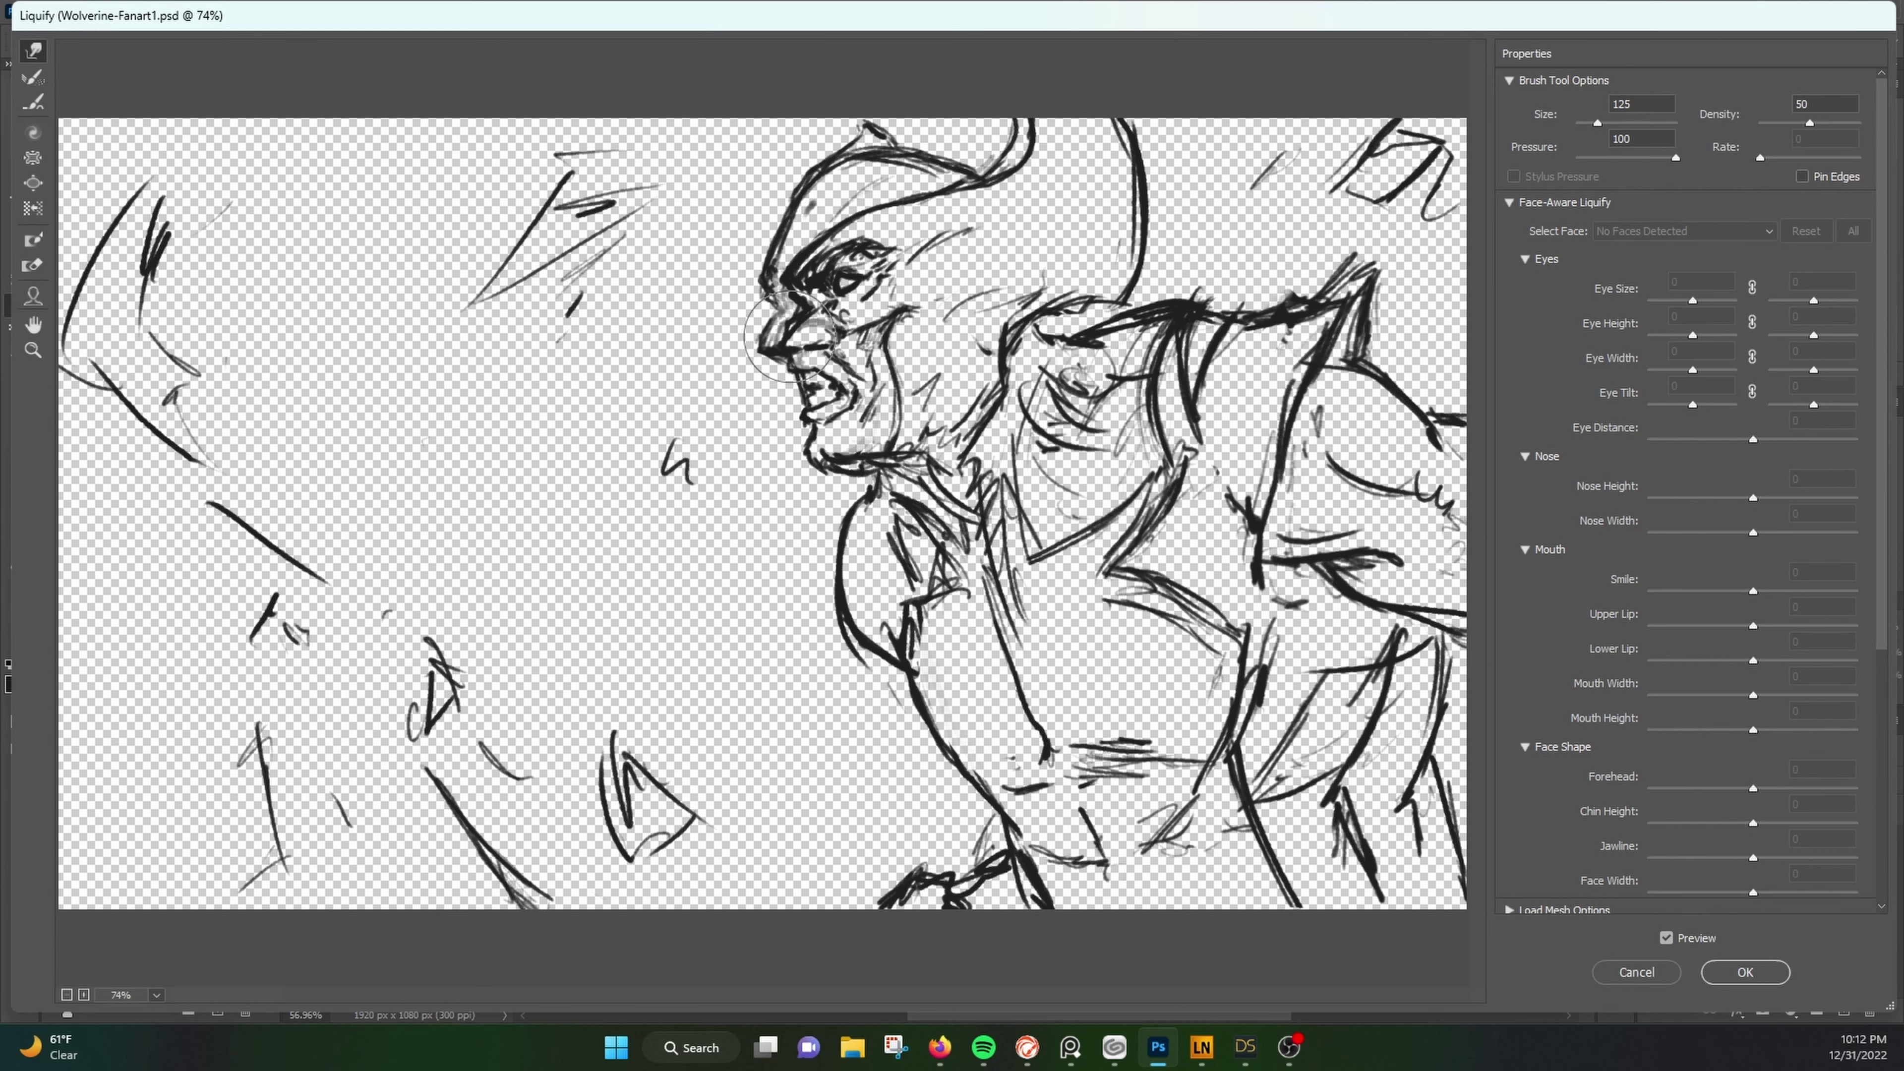
{"action": "left_click_drag", "start_coordinate": [997, 352], "coordinate": [1064, 307]}
{"action": "key", "text": "]"}
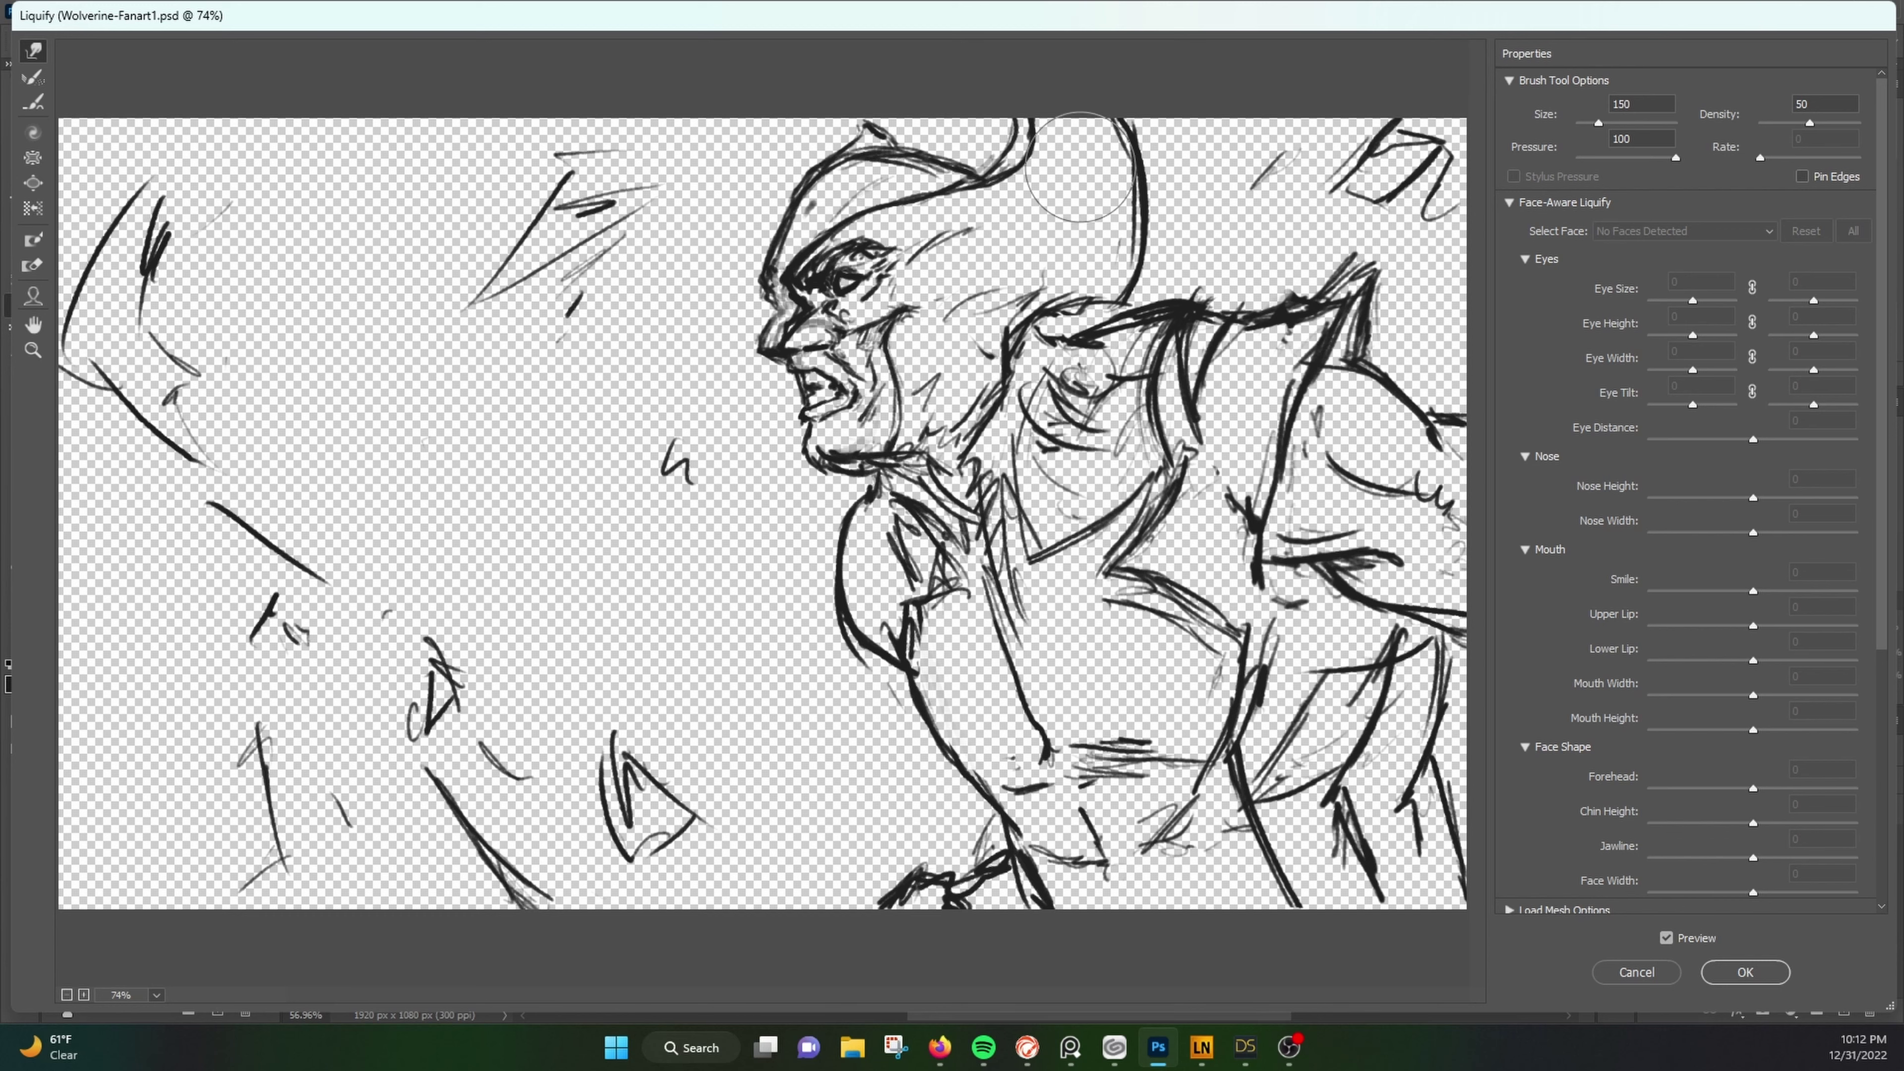
{"action": "scroll", "coordinate": [846, 141], "scroll_direction": "down", "scroll_amount": 2}
{"action": "key", "text": "bracketright"}
{"action": "key", "text": "bracketright"}
{"action": "key", "text": "bracketright"}
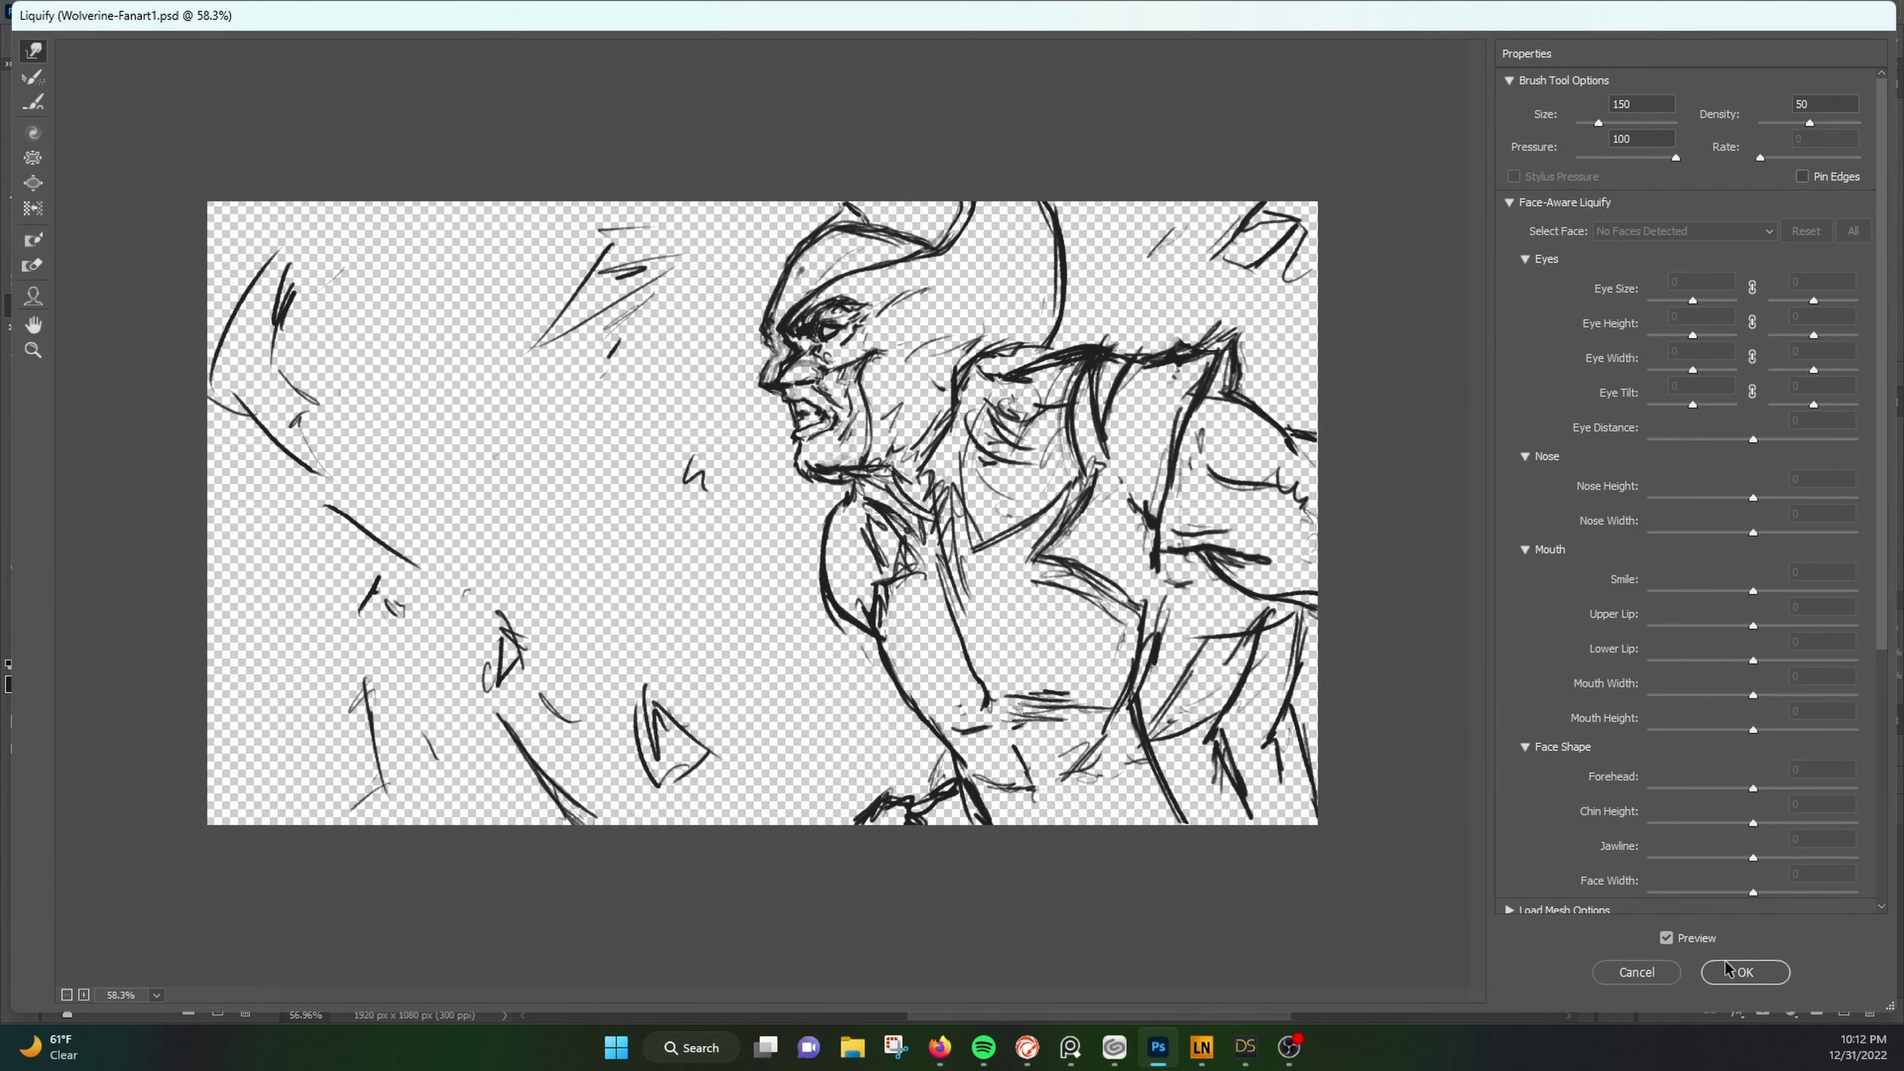
{"action": "left_click", "coordinate": [1745, 972]}
{"action": "left_click", "coordinate": [1733, 866]}
{"action": "left_click", "coordinate": [1843, 1009]}
Step: Fill the top layer black and name the layers Value Checker, Lineart Guide and Painterly Pass 1
{"action": "left_click", "coordinate": [74, 11]}
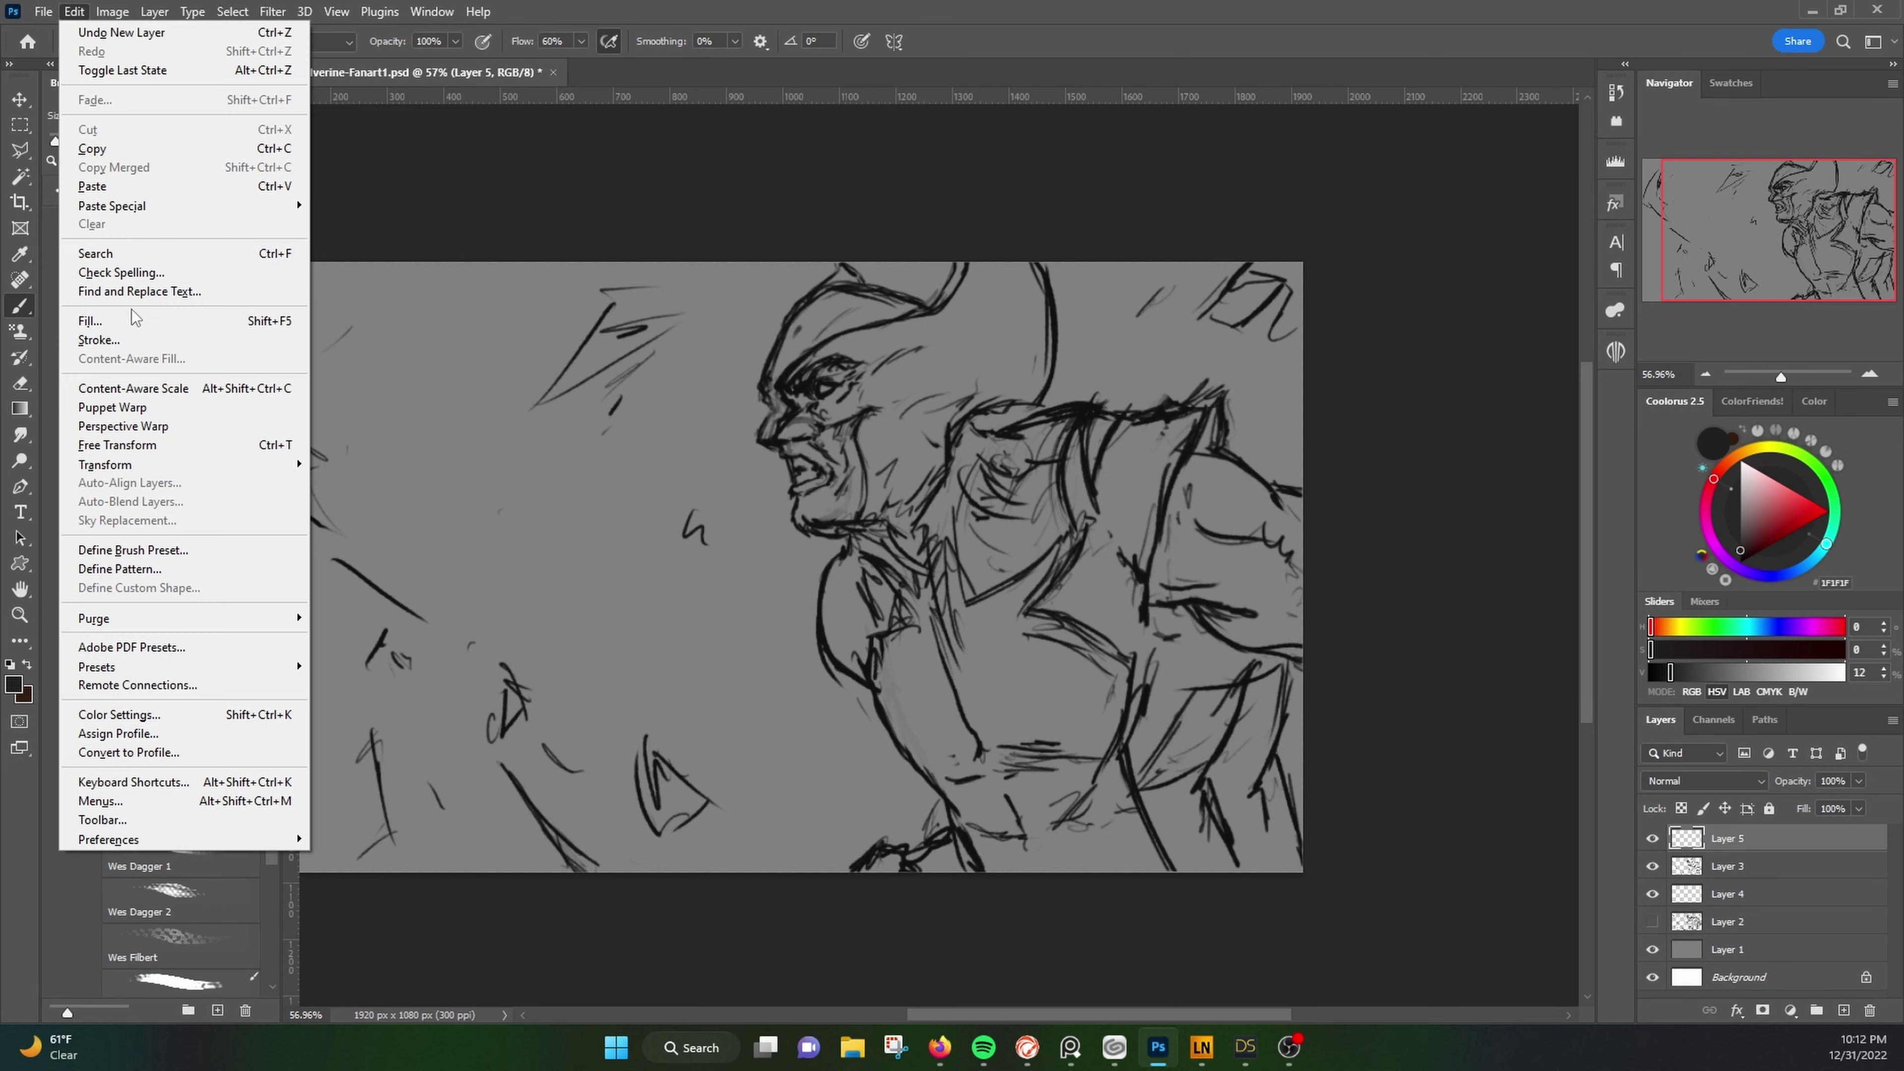
{"action": "key", "text": "alt+BackSpace"}
{"action": "key", "text": "shift+alt+c"}
{"action": "double_click", "coordinate": [1728, 837]}
{"action": "type", "text": "Value Checker"}
{"action": "key", "text": "Tab"}
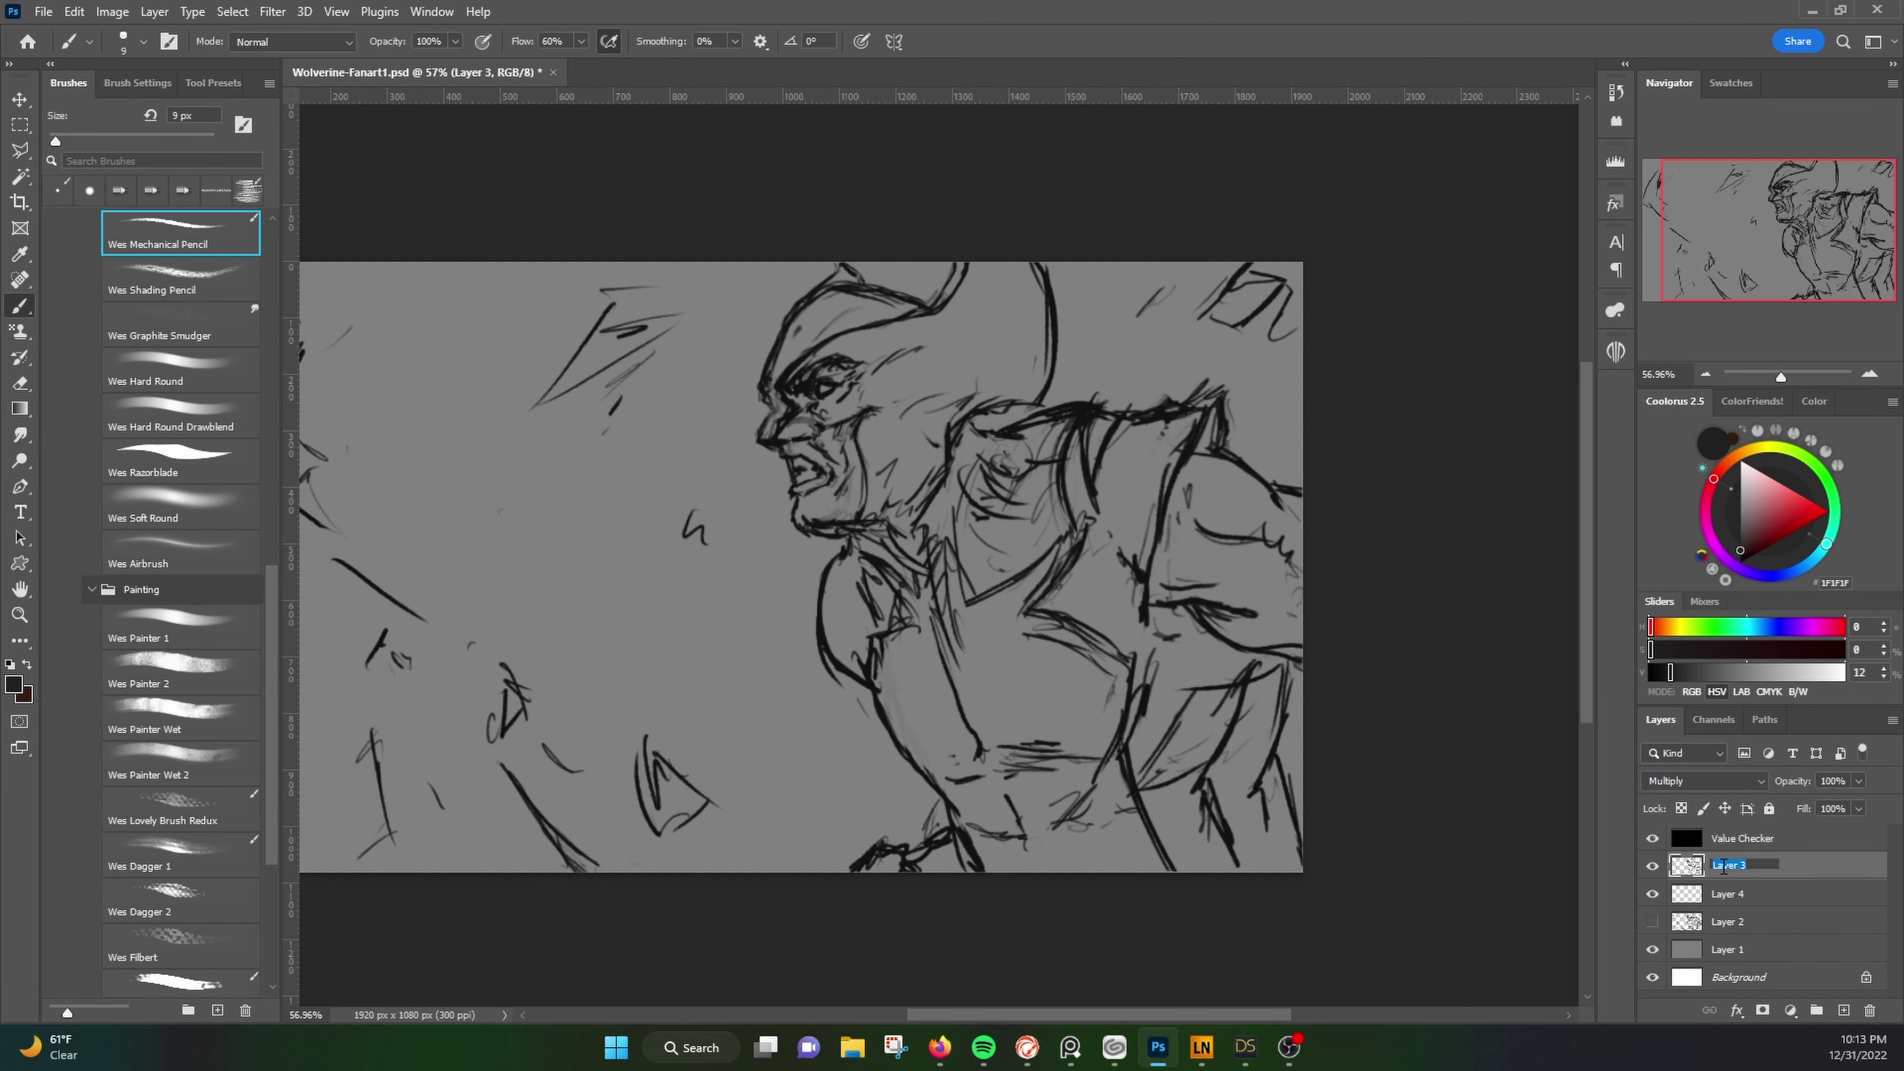
{"action": "type", "text": "Lineart Guide"}
{"action": "key", "text": "Tab"}
{"action": "type", "text": "Painterly Pass 1"}
{"action": "key", "text": "Return"}
Step: Block dark grey over the background with the Hard Round Drawblend brush at 200 px
{"action": "scroll", "coordinate": [1486, 757], "scroll_direction": "down", "scroll_amount": 3}
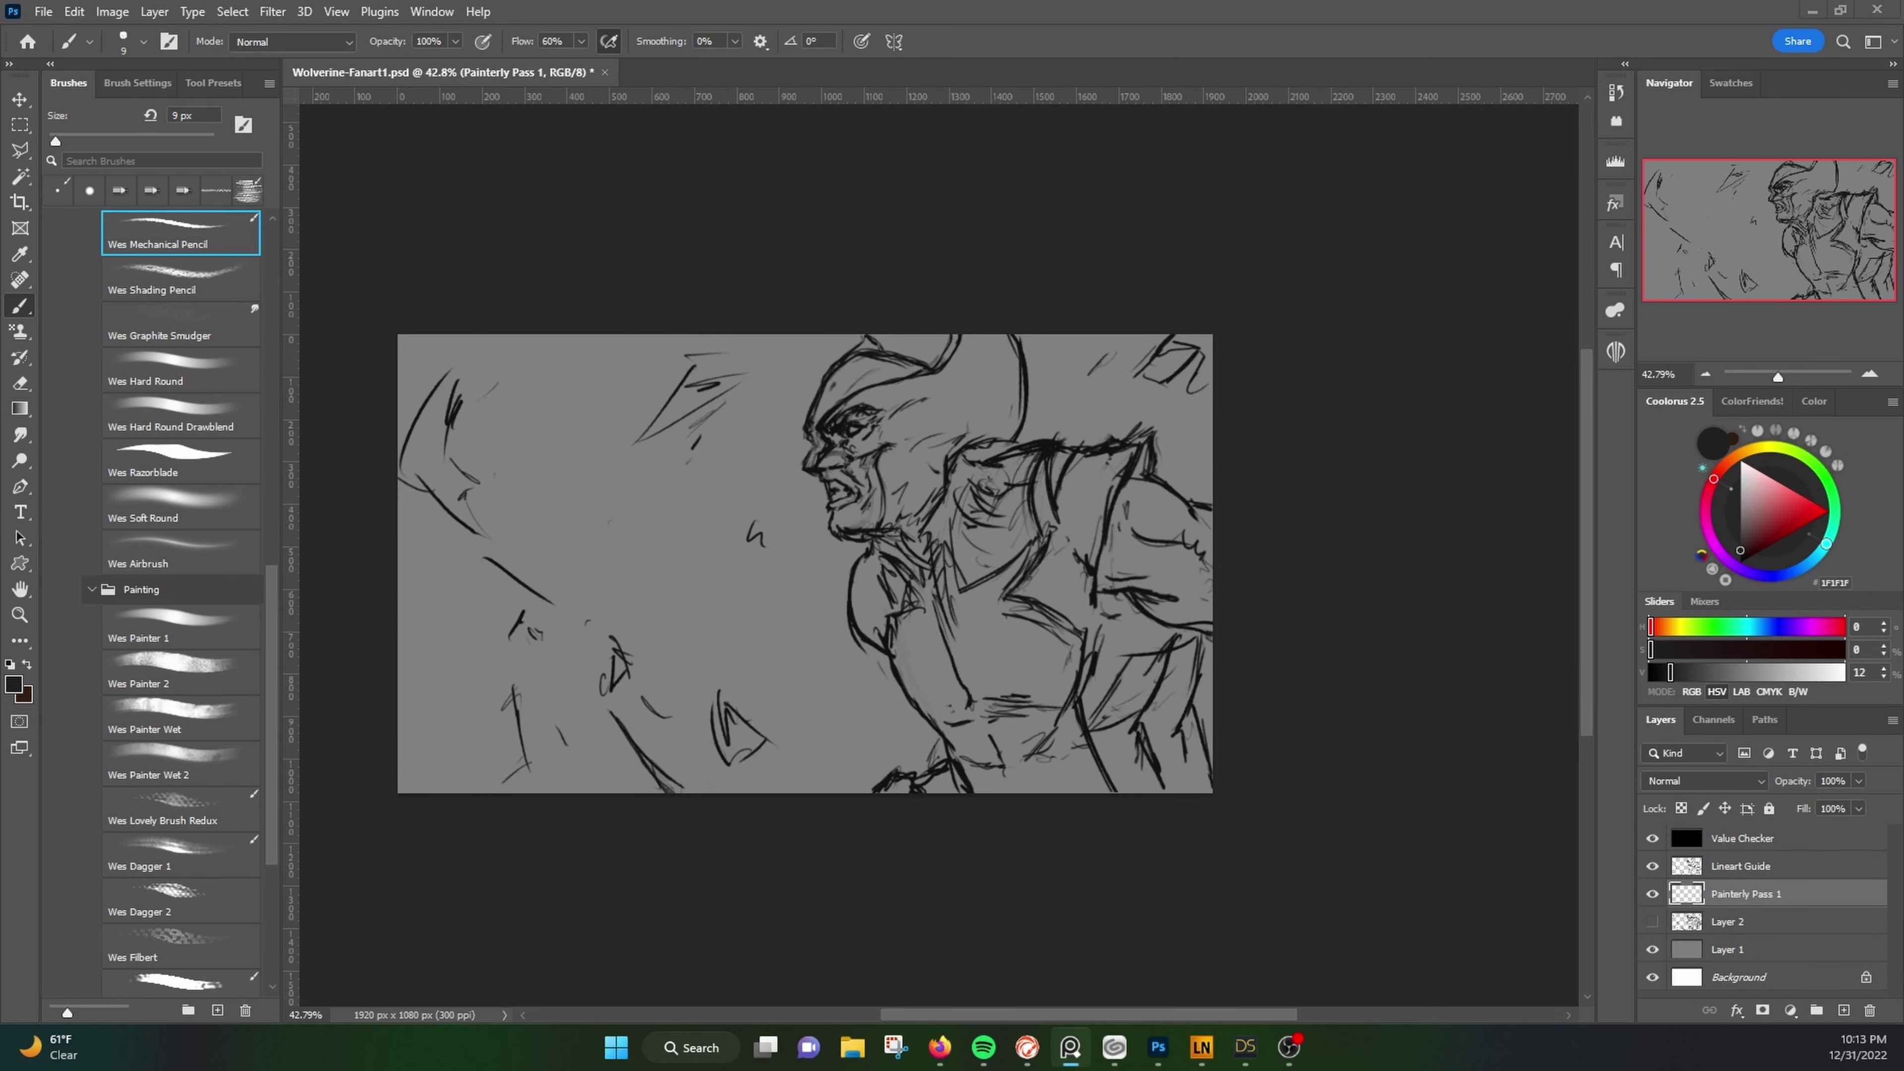
{"action": "left_click", "coordinate": [183, 416]}
{"action": "left_click", "coordinate": [1731, 522]}
{"action": "left_click_drag", "start_coordinate": [1731, 522], "coordinate": [1739, 540]}
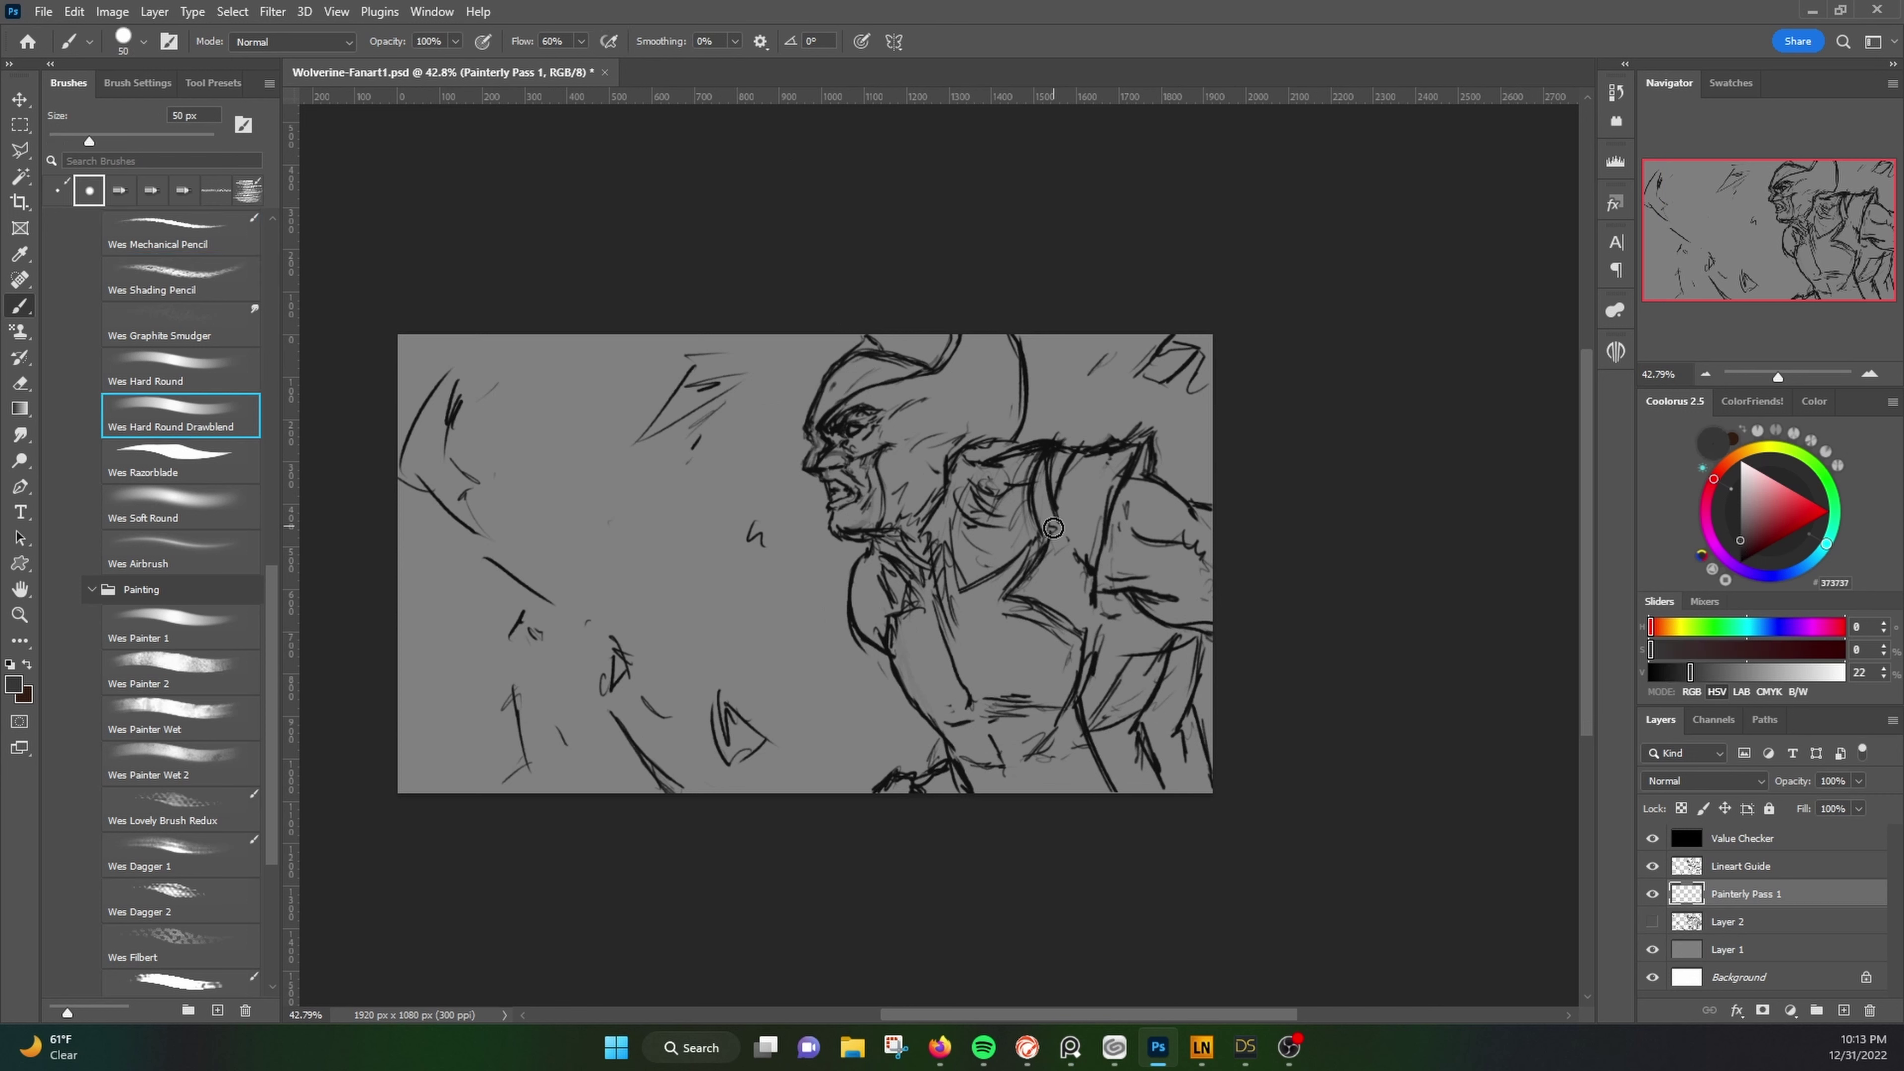
{"action": "key", "text": "bracketright"}
{"action": "key", "text": "bracketright"}
{"action": "key", "text": "bracketright"}
{"action": "mouse_move", "coordinate": [862, 540]}
{"action": "left_mouse_down"}
{"action": "mouse_move", "coordinate": [756, 594]}
{"action": "mouse_move", "coordinate": [595, 395]}
{"action": "mouse_move", "coordinate": [838, 660]}
{"action": "mouse_move", "coordinate": [900, 655]}
{"action": "mouse_move", "coordinate": [943, 596]}
{"action": "left_mouse_up"}
{"action": "key", "text": "bracketleft"}
{"action": "key", "text": "bracketleft"}
{"action": "key", "text": "bracketleft"}
Step: Paint light grey ABABAB highlights on the helmet, neck, shoulders and chest
{"action": "left_click", "coordinate": [937, 630], "text": "alt"}
{"action": "mouse_move", "coordinate": [832, 405]}
{"action": "left_mouse_down"}
{"action": "mouse_move", "coordinate": [892, 375]}
{"action": "mouse_move", "coordinate": [847, 427]}
{"action": "left_mouse_up"}
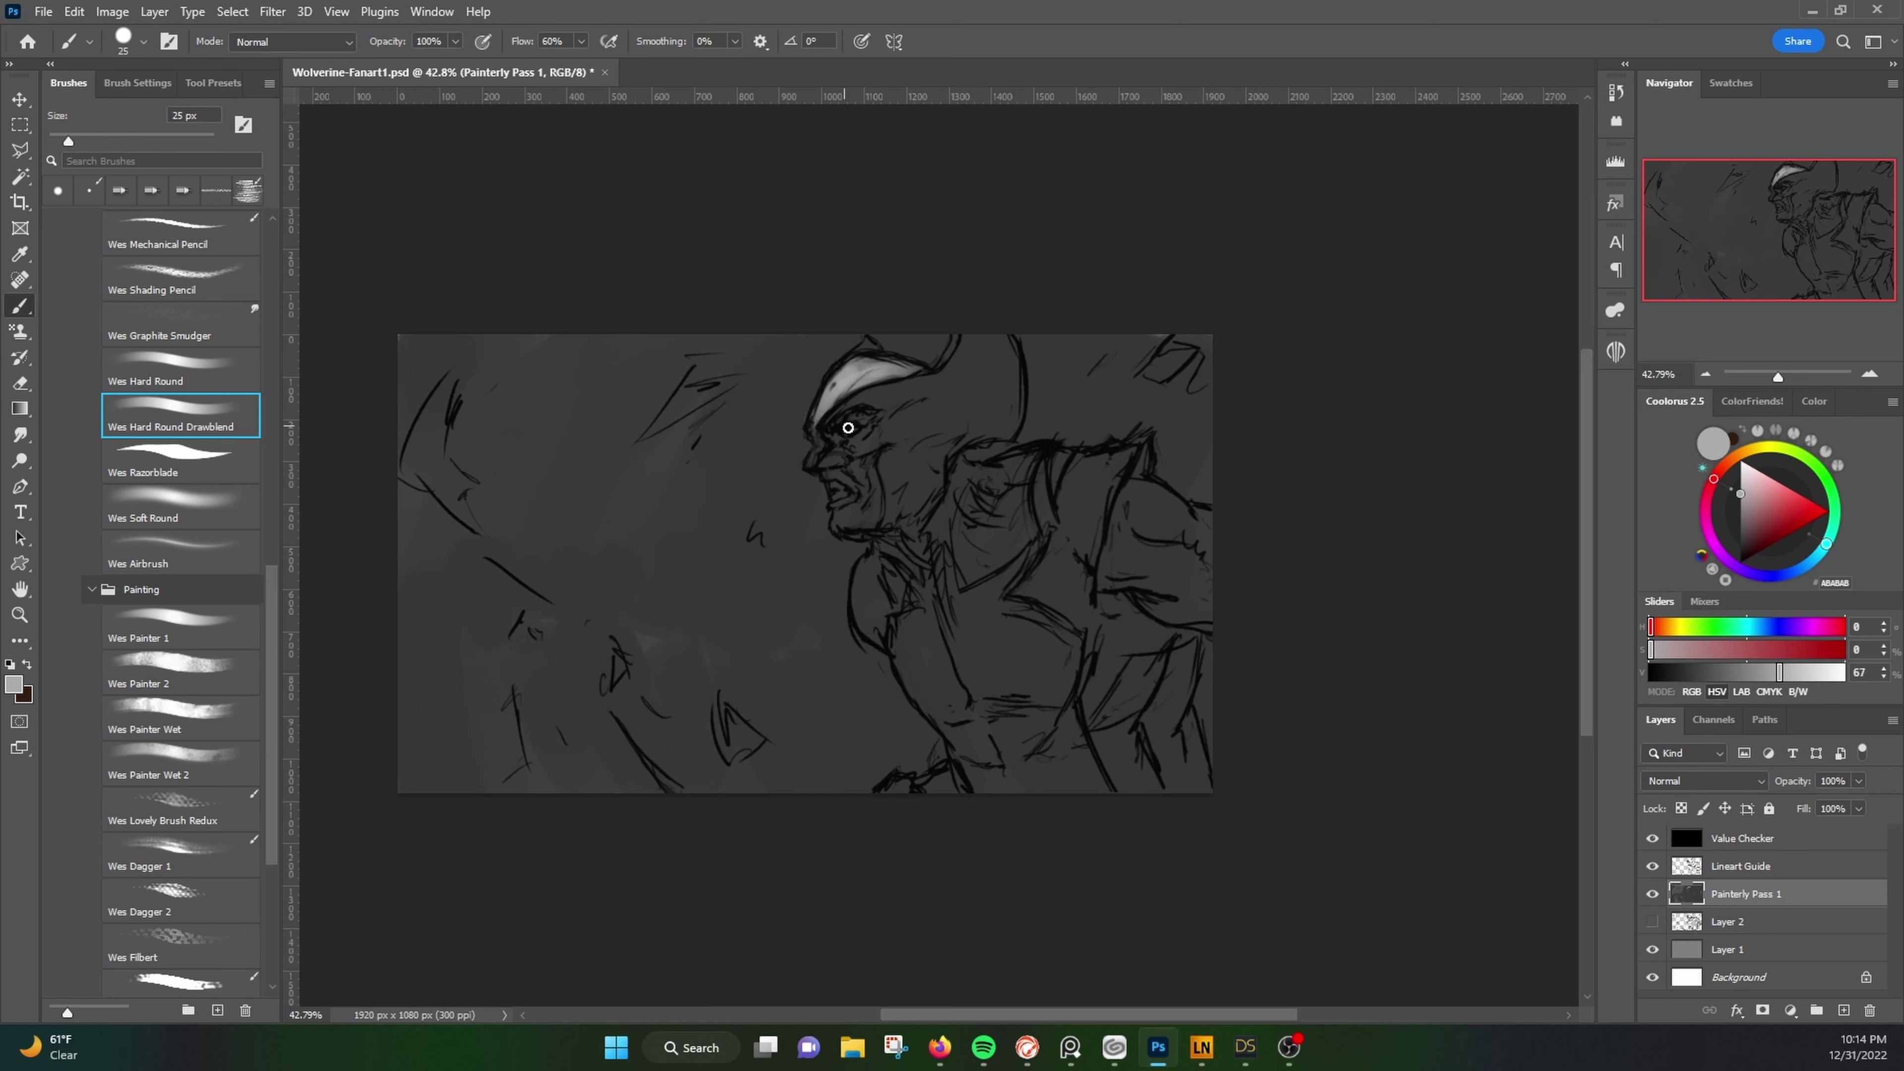
{"action": "left_click_drag", "start_coordinate": [880, 536], "coordinate": [870, 622]}
{"action": "key", "text": "bracketright"}
{"action": "mouse_move", "coordinate": [1062, 447]}
{"action": "left_mouse_down"}
{"action": "mouse_move", "coordinate": [1061, 495]}
{"action": "mouse_move", "coordinate": [994, 508]}
{"action": "left_mouse_up"}
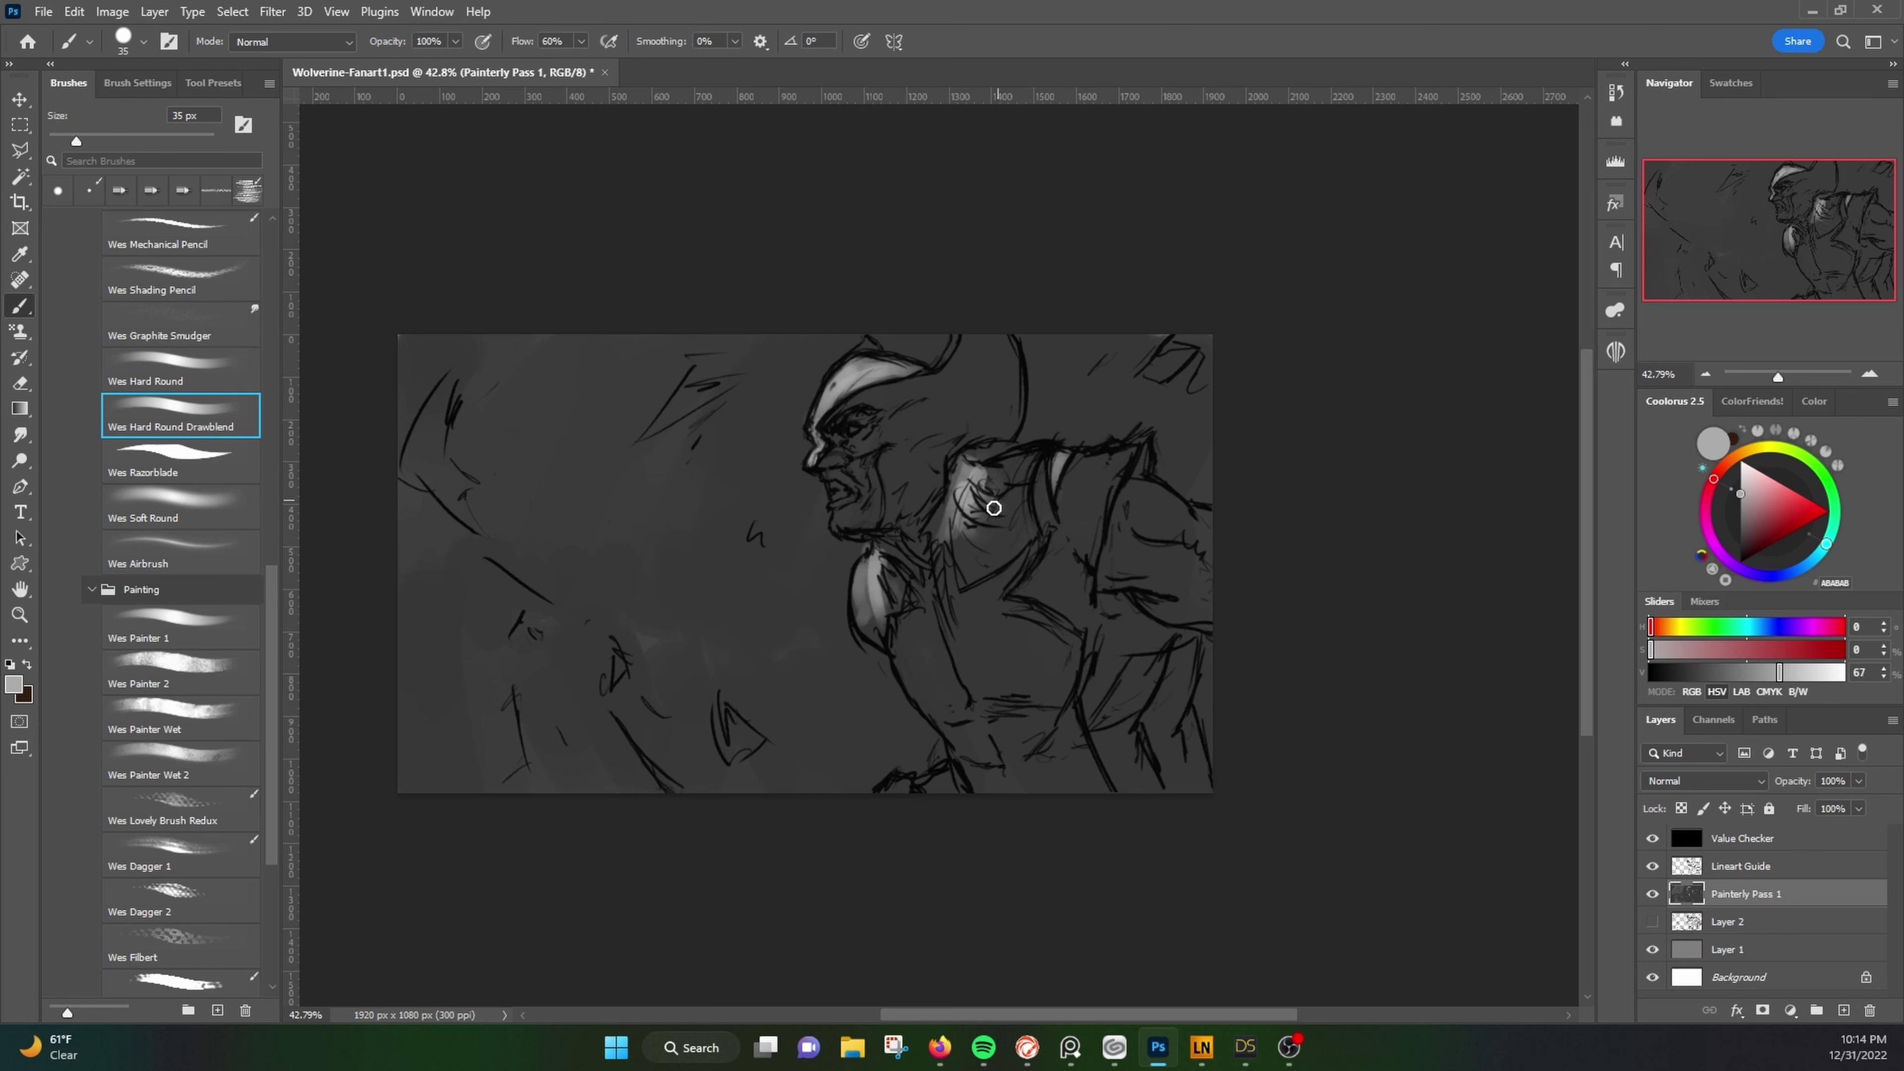
{"action": "left_click_drag", "start_coordinate": [1143, 448], "coordinate": [1109, 502]}
{"action": "left_click_drag", "start_coordinate": [892, 570], "coordinate": [922, 712]}
{"action": "left_click_drag", "start_coordinate": [952, 600], "coordinate": [1035, 697]}
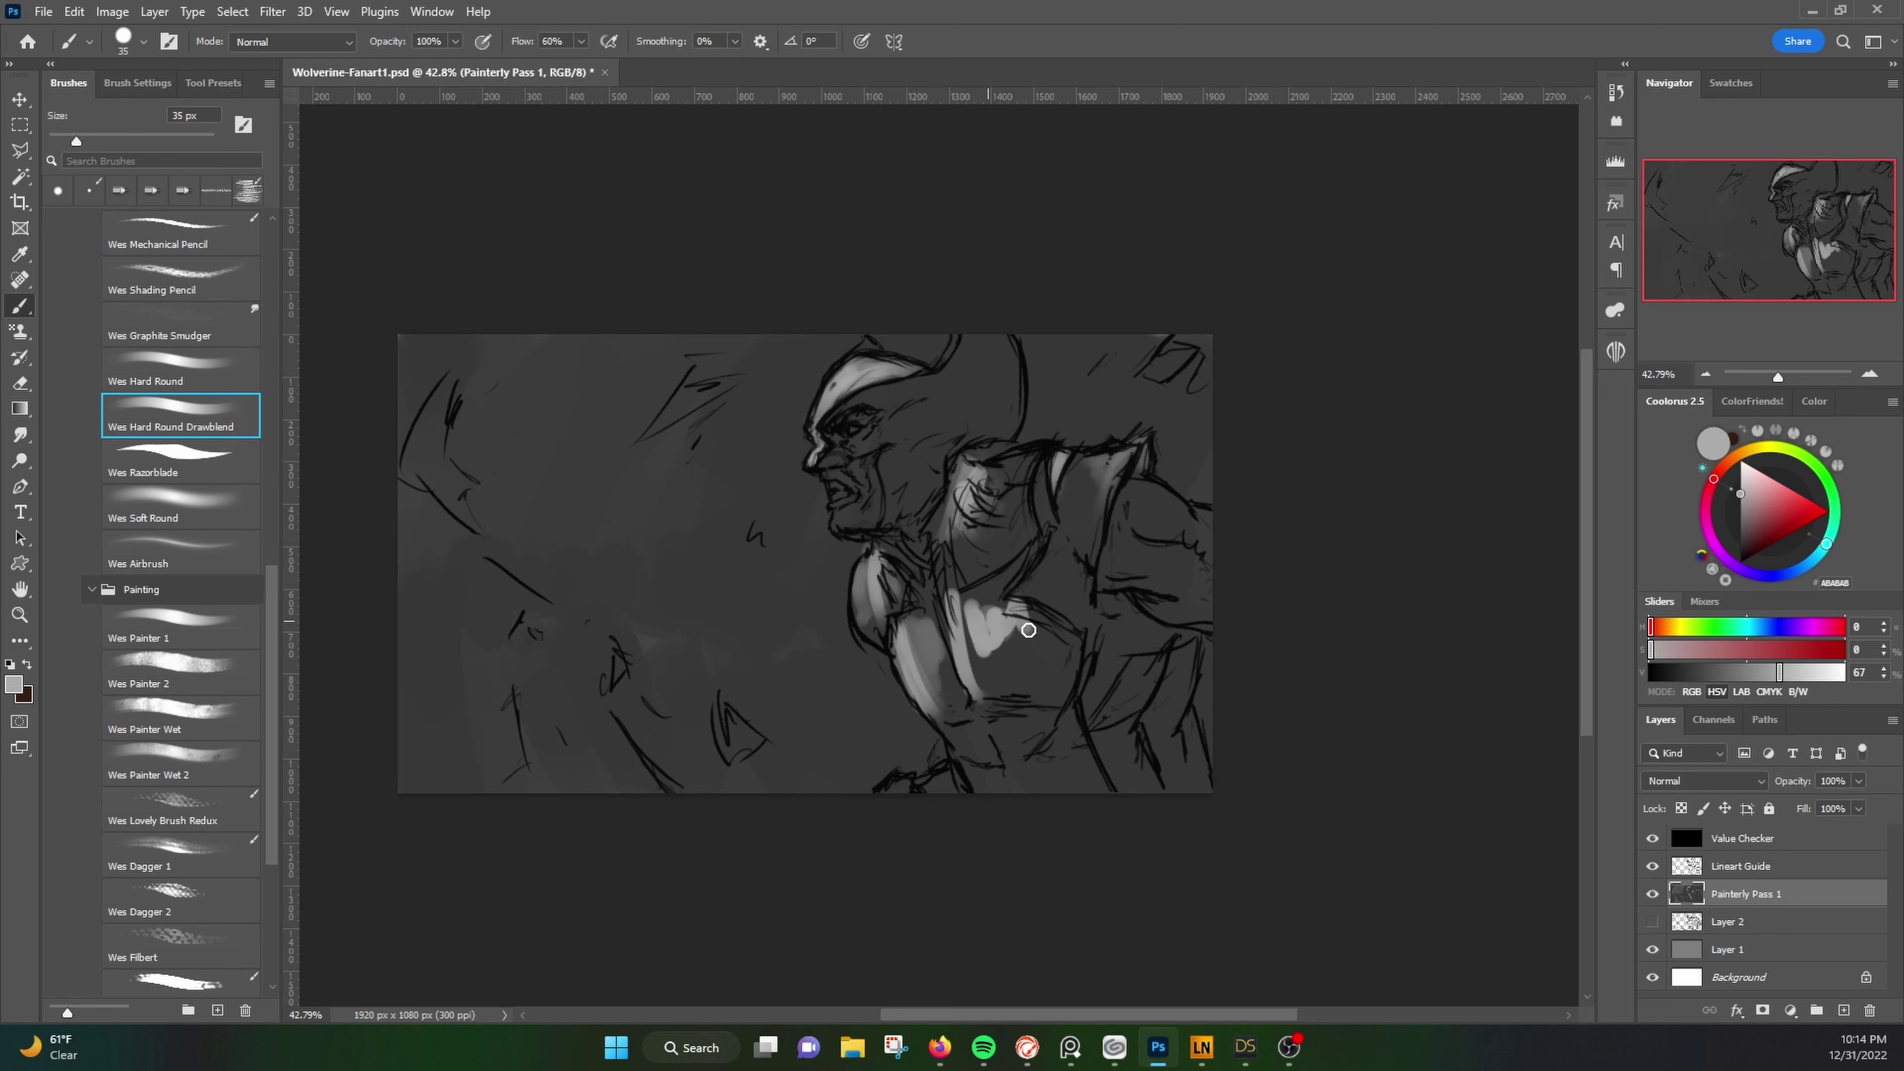
{"action": "mouse_move", "coordinate": [1064, 600]}
{"action": "left_mouse_down"}
{"action": "mouse_move", "coordinate": [1008, 530]}
{"action": "mouse_move", "coordinate": [1019, 473]}
{"action": "left_mouse_up"}
Step: At 45 px, highlight the upper chest, right arm, claws and upper- and lower-left background
{"action": "key", "text": "bracketright"}
{"action": "mouse_move", "coordinate": [967, 735]}
{"action": "left_mouse_down"}
{"action": "mouse_move", "coordinate": [1049, 720]}
{"action": "mouse_move", "coordinate": [1079, 772]}
{"action": "left_mouse_up"}
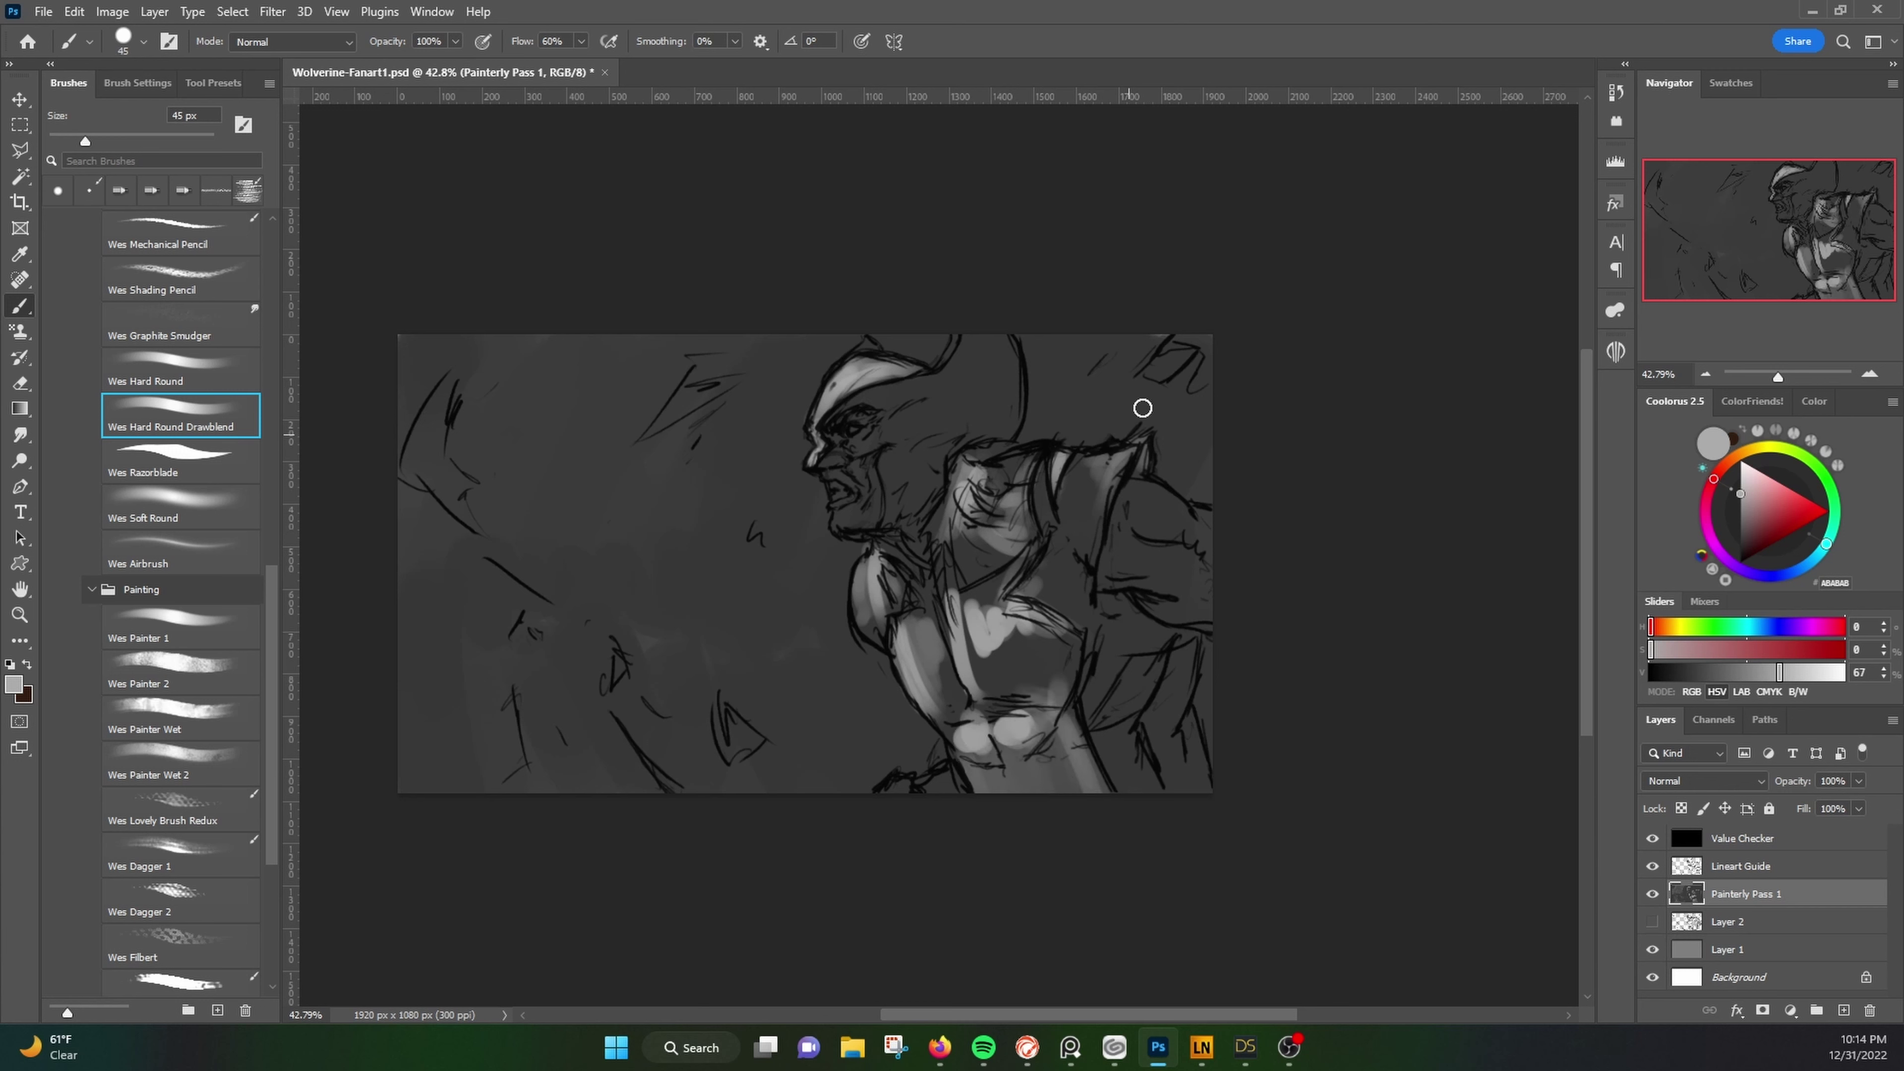
{"action": "mouse_move", "coordinate": [1169, 547]}
{"action": "left_mouse_down"}
{"action": "mouse_move", "coordinate": [1128, 569]}
{"action": "mouse_move", "coordinate": [1192, 517]}
{"action": "left_mouse_up"}
{"action": "left_click_drag", "start_coordinate": [1206, 353], "coordinate": [1161, 379]}
{"action": "left_click_drag", "start_coordinate": [726, 731], "coordinate": [749, 708]}
{"action": "left_click_drag", "start_coordinate": [607, 675], "coordinate": [656, 604]}
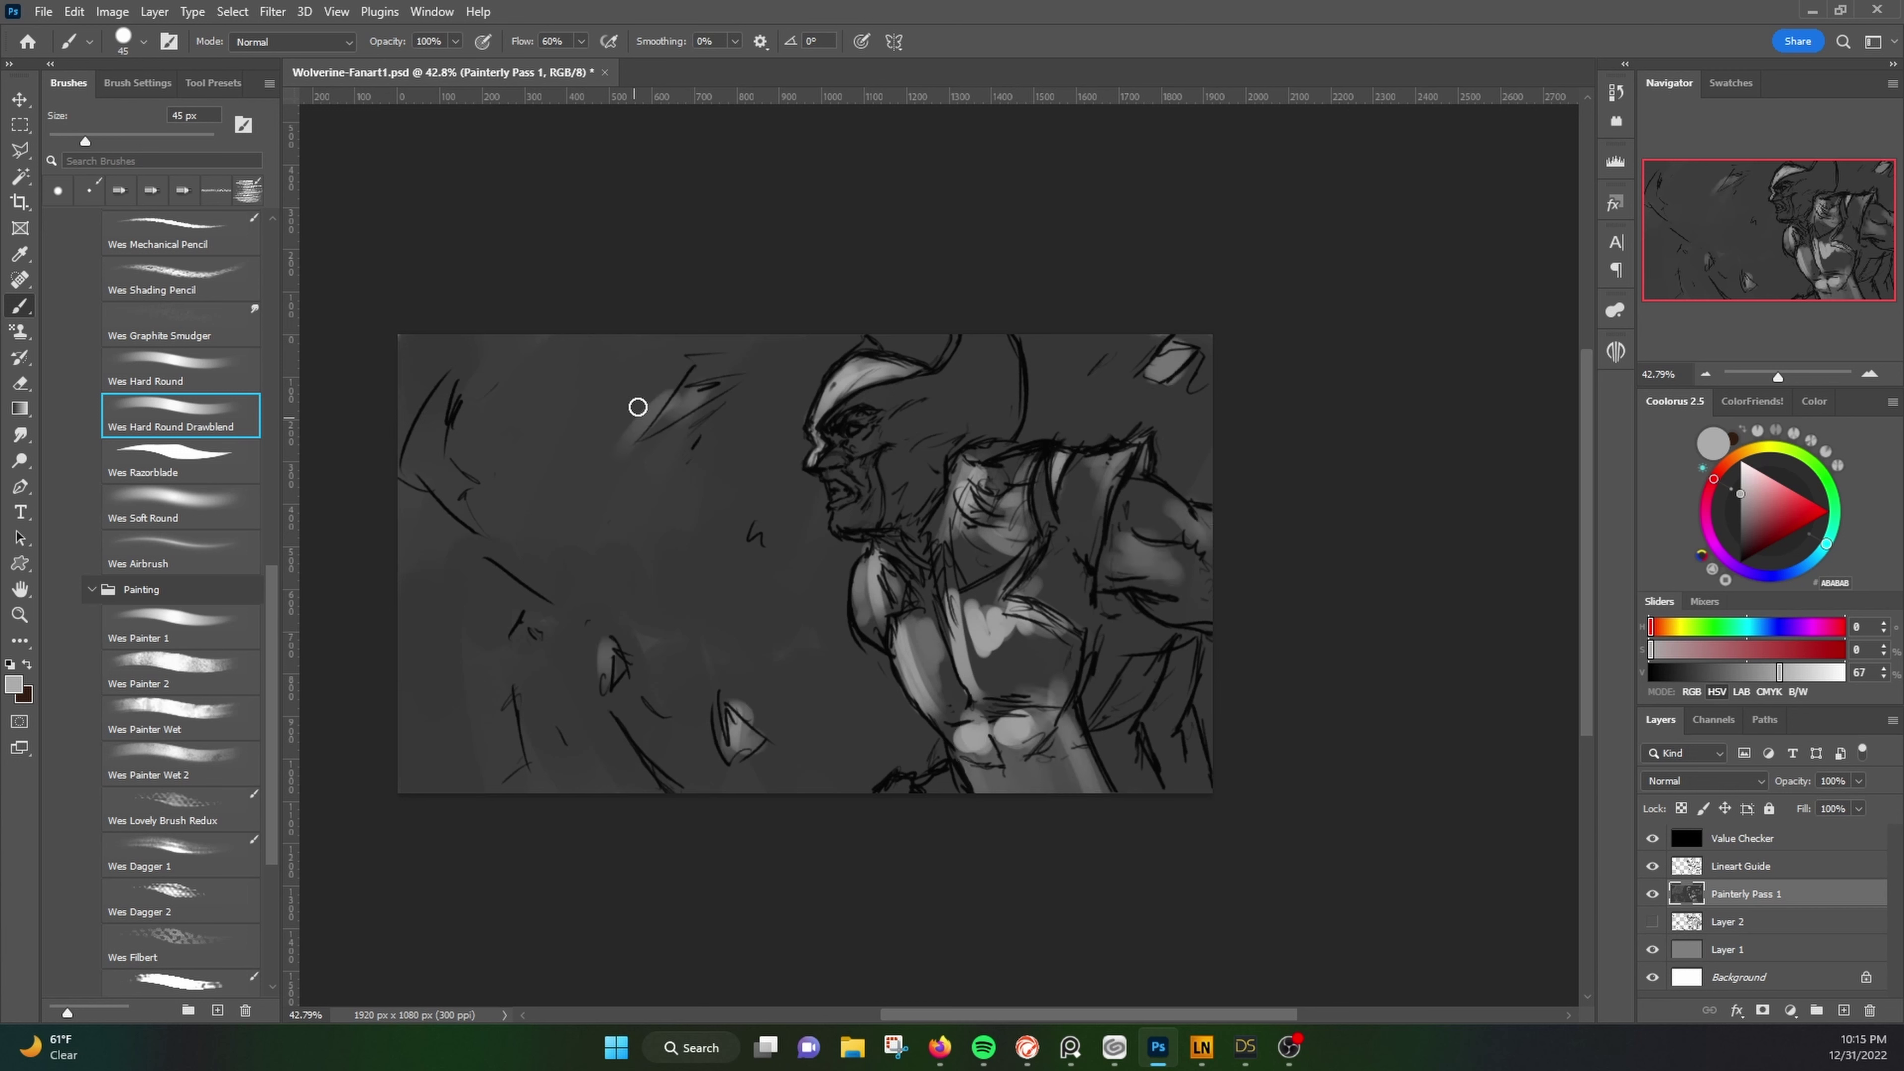
{"action": "left_click_drag", "start_coordinate": [697, 375], "coordinate": [614, 480]}
{"action": "left_click_drag", "start_coordinate": [436, 382], "coordinate": [442, 517]}
{"action": "mouse_move", "coordinate": [555, 787]}
{"action": "left_mouse_down"}
{"action": "mouse_move", "coordinate": [539, 710]}
{"action": "mouse_move", "coordinate": [668, 780]}
{"action": "left_mouse_up"}
{"action": "left_click_drag", "start_coordinate": [555, 780], "coordinate": [498, 787]}
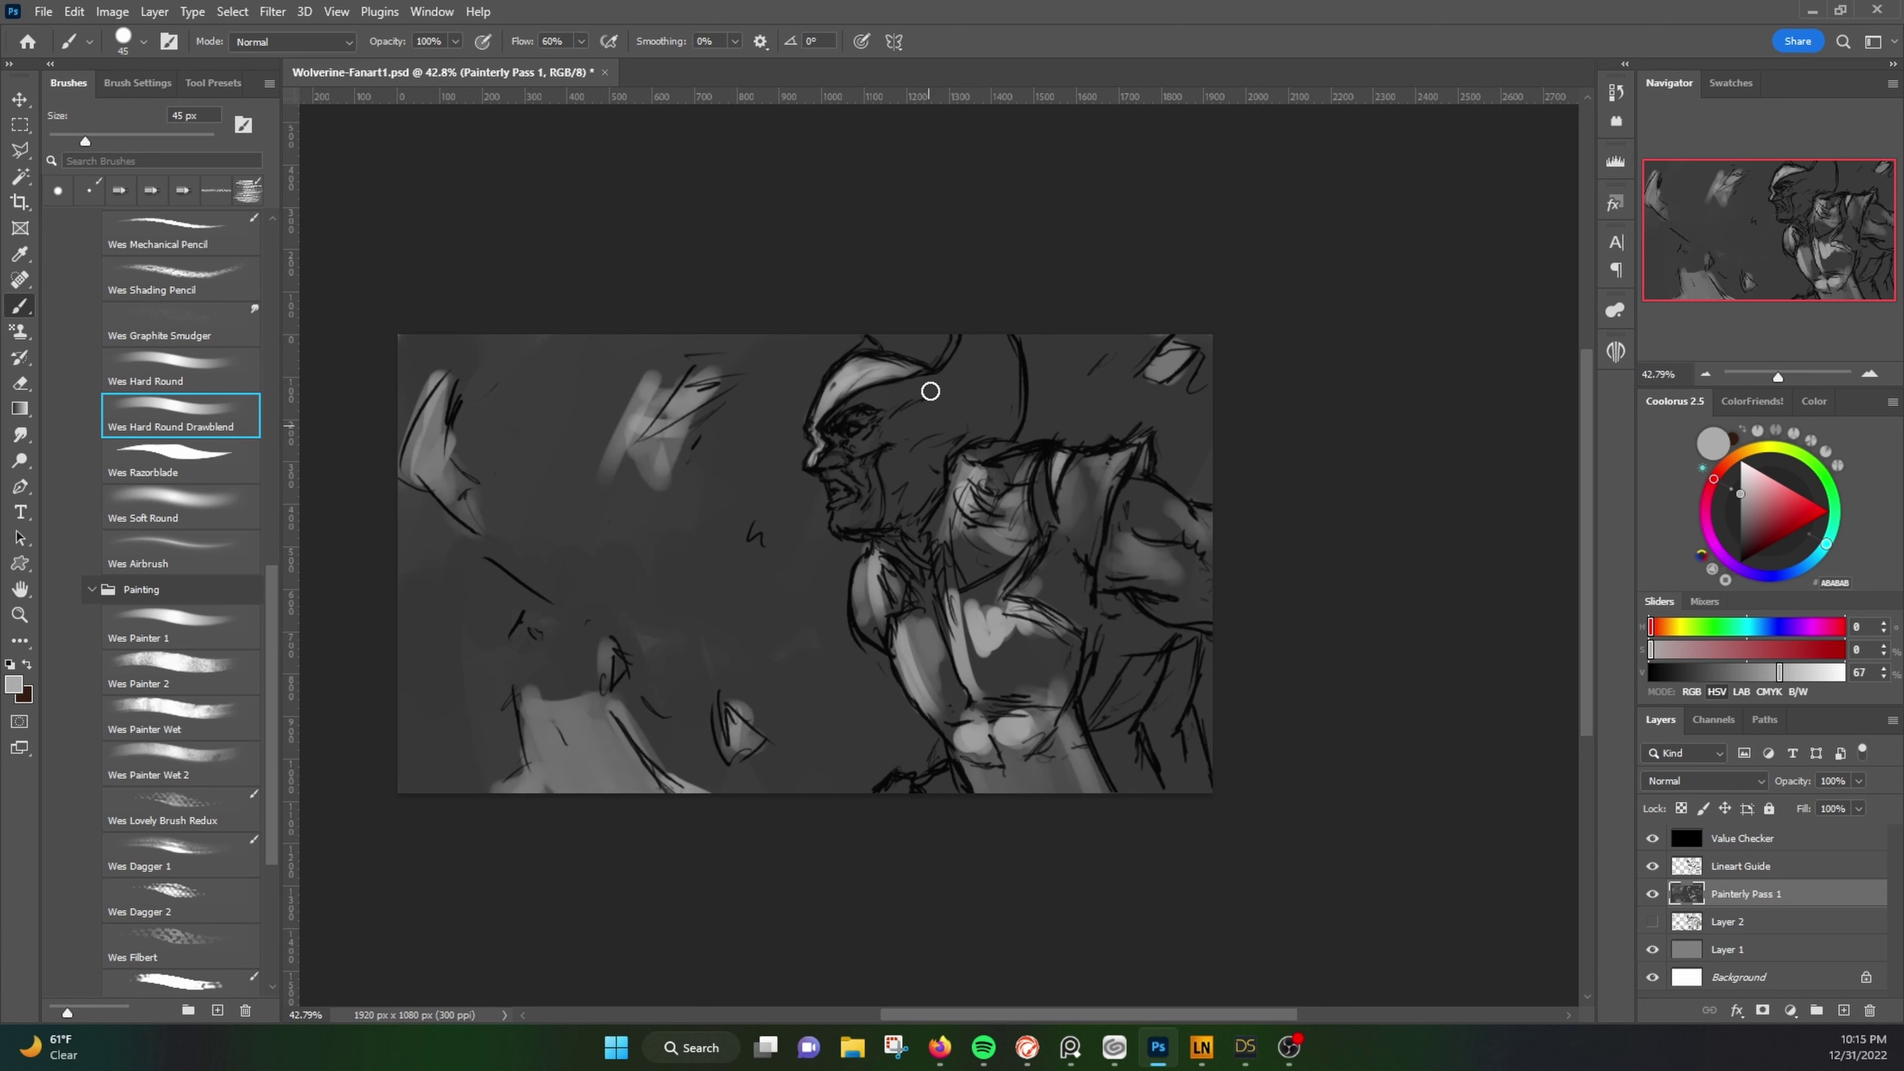
Step: Shade the mask top, back of the head, neck, shoulder and torso in dark grey
{"action": "left_click", "coordinate": [1739, 547]}
{"action": "key", "text": "bracketright"}
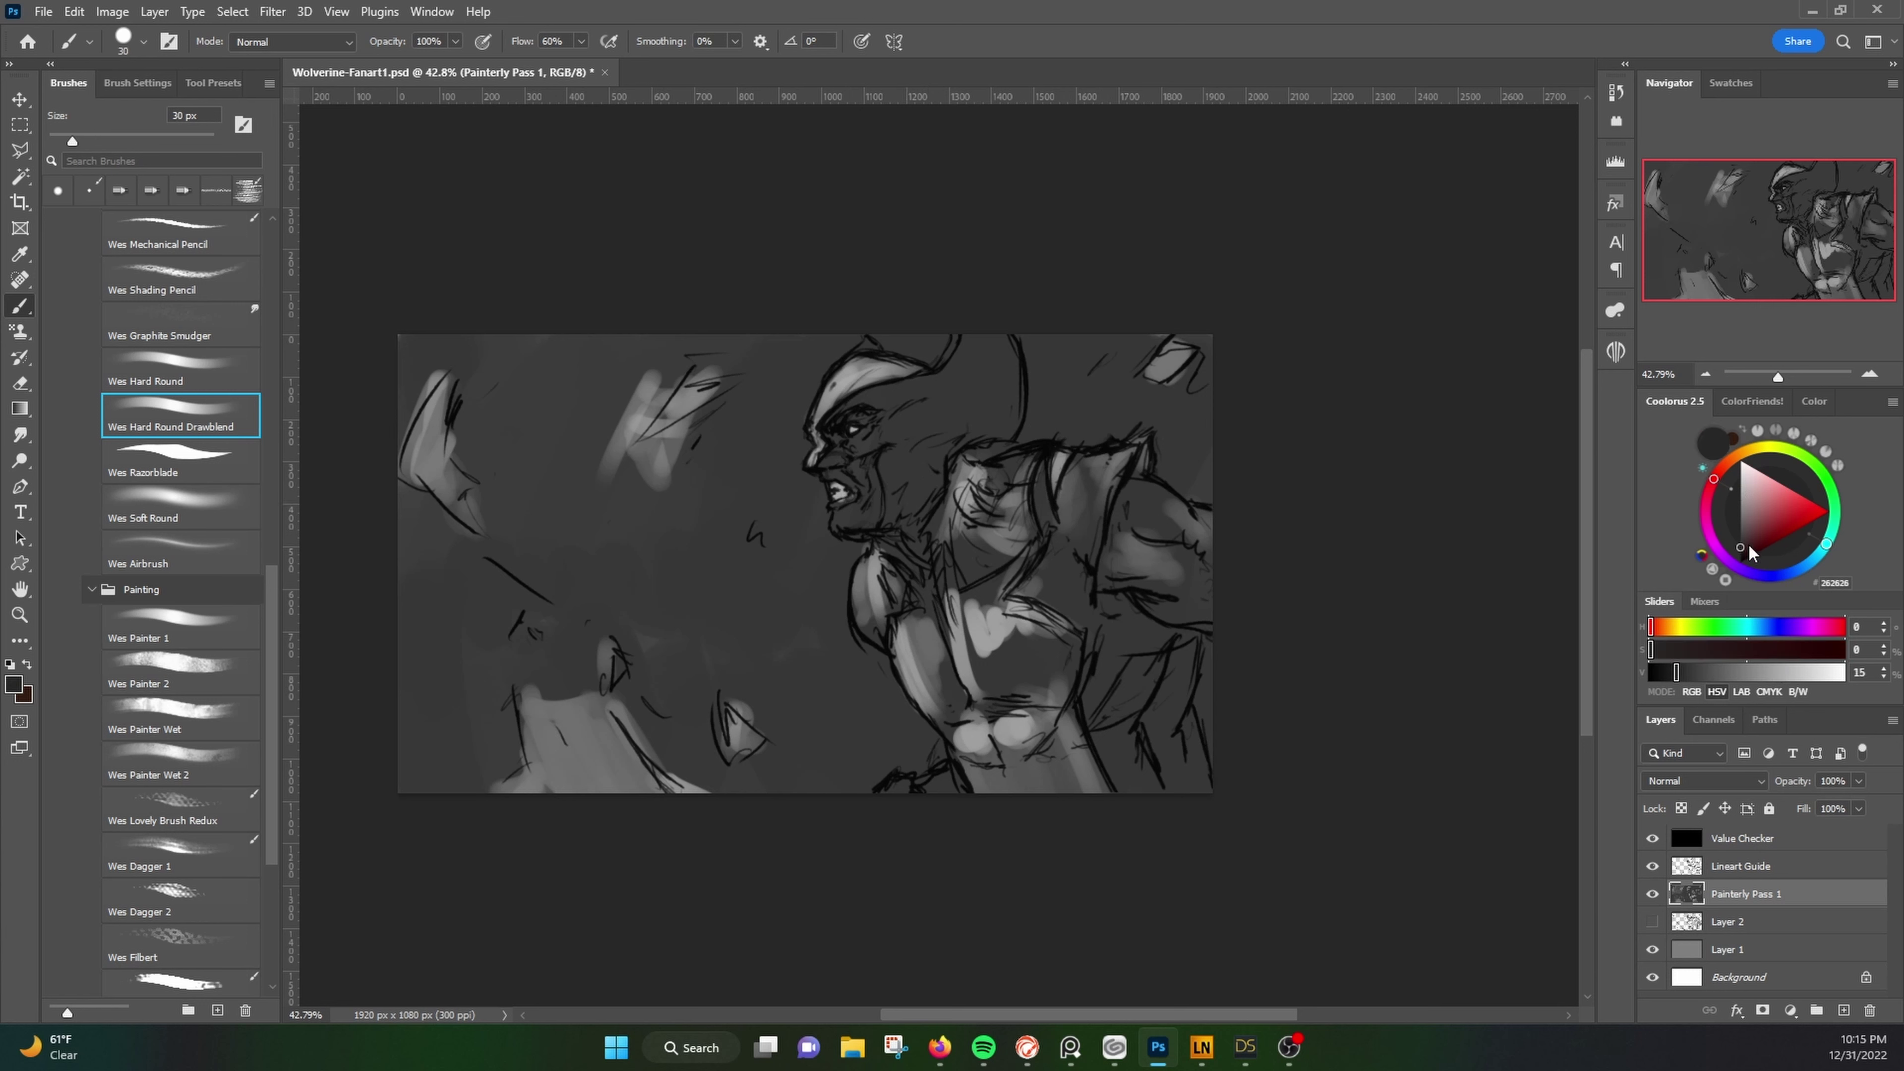
{"action": "mouse_move", "coordinate": [887, 395]}
{"action": "left_mouse_down"}
{"action": "mouse_move", "coordinate": [858, 446]}
{"action": "mouse_move", "coordinate": [959, 517]}
{"action": "left_mouse_up"}
{"action": "mouse_move", "coordinate": [967, 342]}
{"action": "left_mouse_down"}
{"action": "mouse_move", "coordinate": [1012, 442]}
{"action": "mouse_move", "coordinate": [1023, 405]}
{"action": "left_mouse_up"}
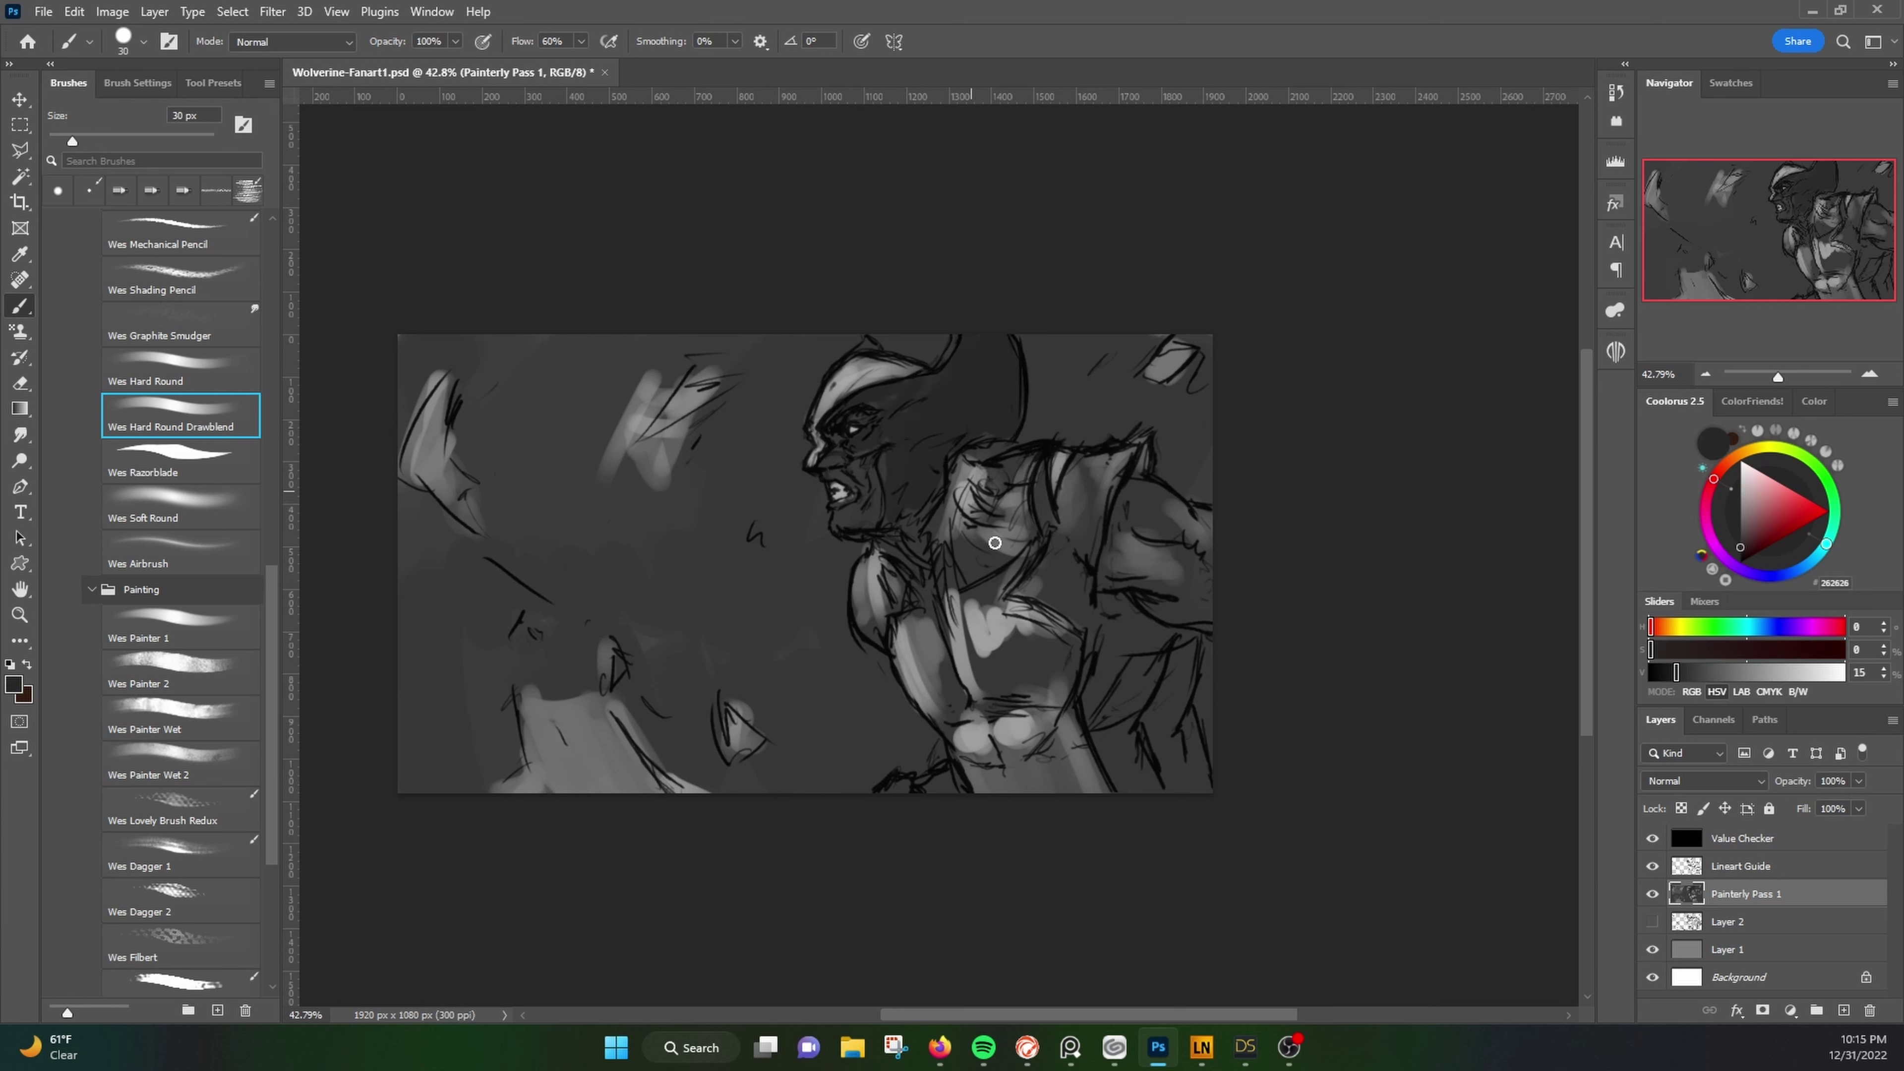
{"action": "mouse_move", "coordinate": [997, 555]}
{"action": "left_mouse_down"}
{"action": "mouse_move", "coordinate": [1041, 498]}
{"action": "mouse_move", "coordinate": [1147, 778]}
{"action": "left_mouse_up"}
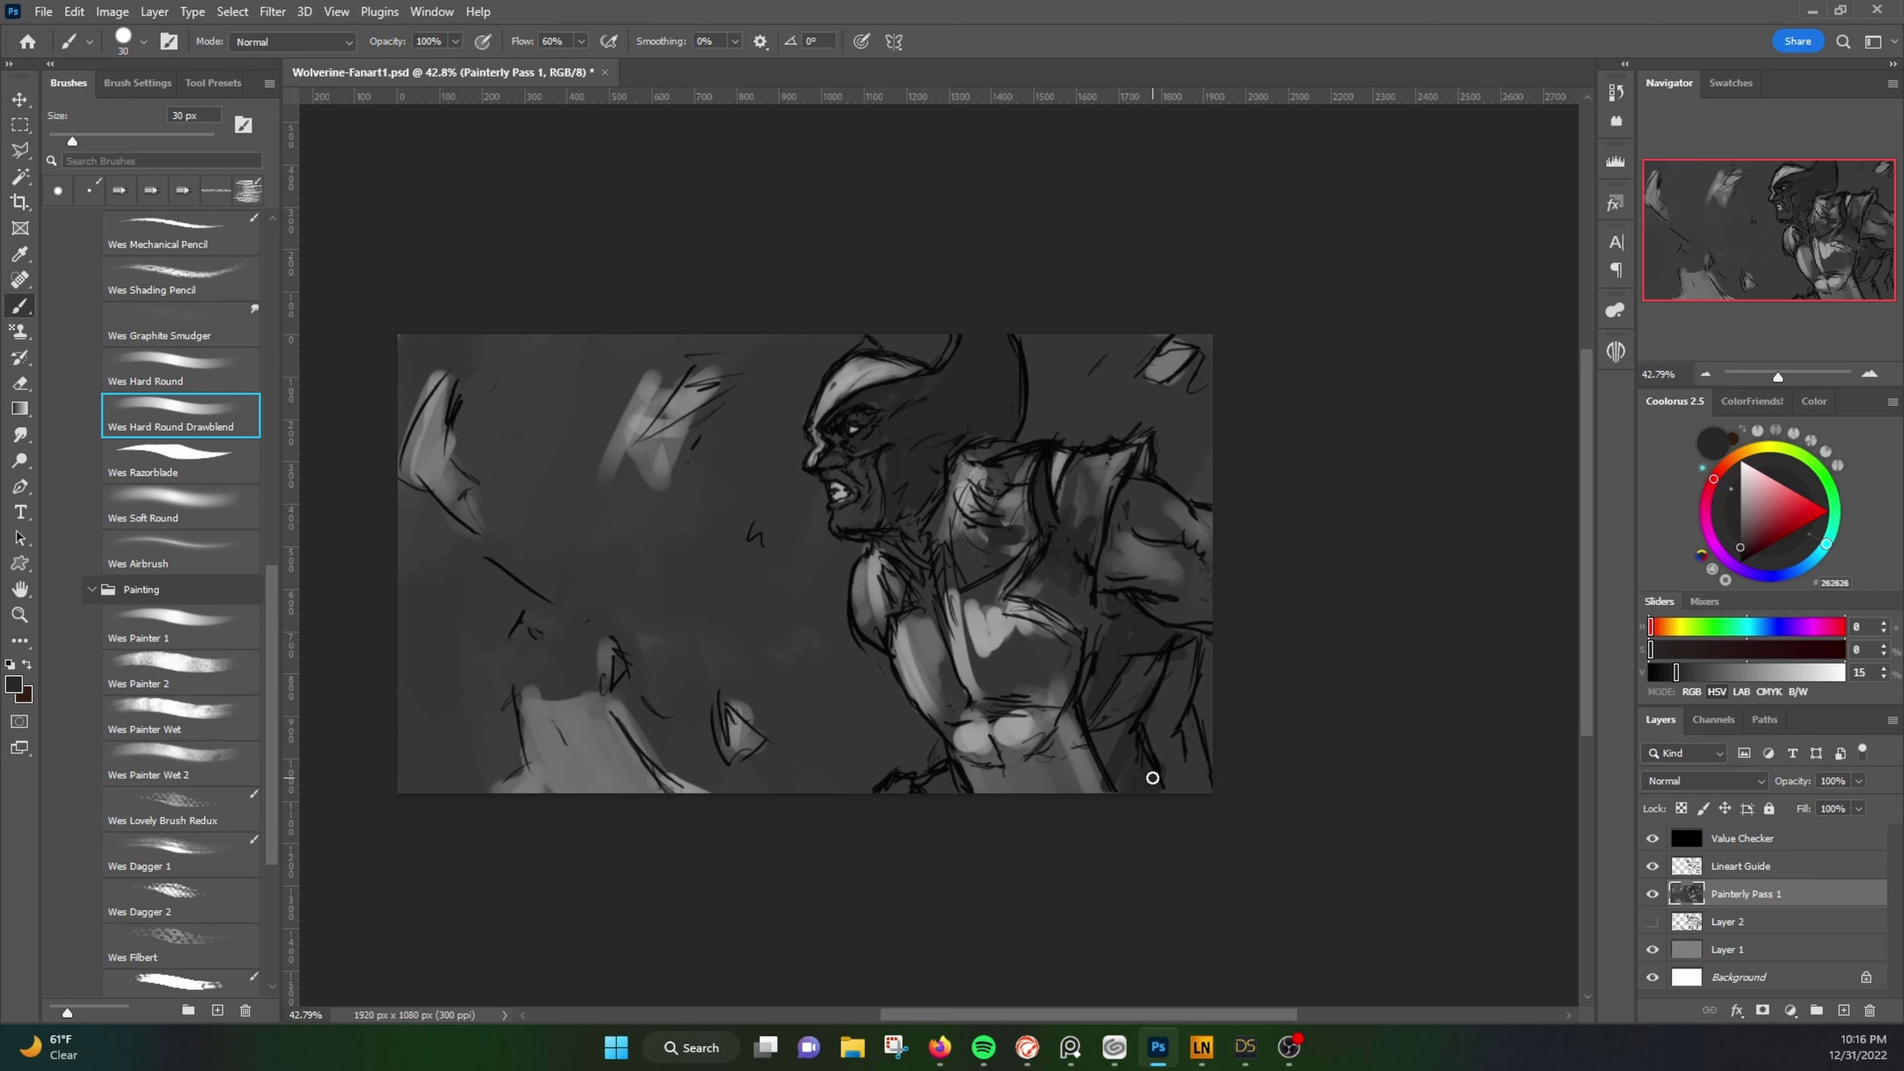
{"action": "mouse_move", "coordinate": [996, 727]}
{"action": "left_mouse_down"}
{"action": "mouse_move", "coordinate": [1062, 794]}
{"action": "mouse_move", "coordinate": [990, 600]}
{"action": "mouse_move", "coordinate": [959, 622]}
{"action": "left_mouse_up"}
Step: Rework the chest in sampled mid-grey, then add near-black on the mask, shoulder and behind the head
{"action": "key", "text": "bracketright"}
{"action": "key", "text": "bracketright"}
{"action": "key", "text": "bracketright"}
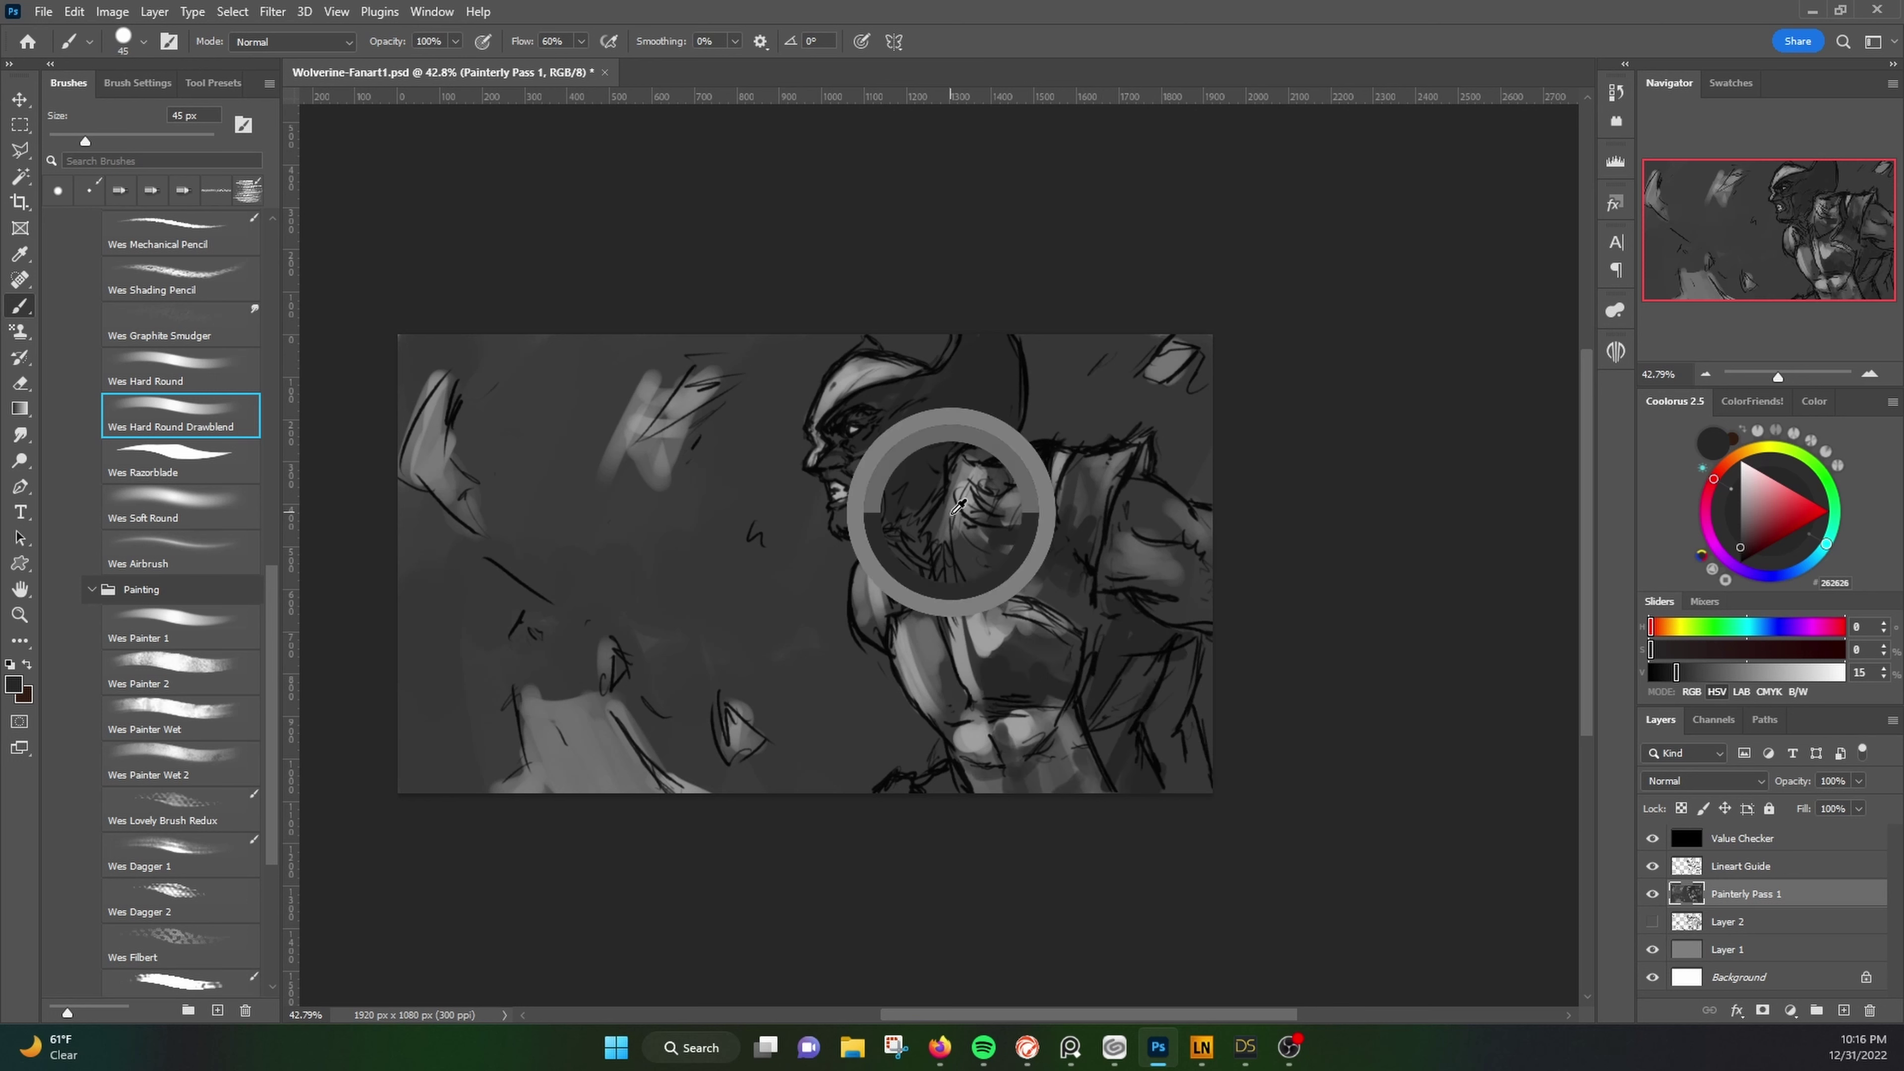
{"action": "left_click", "coordinate": [950, 513], "text": "alt"}
{"action": "mouse_move", "coordinate": [974, 540]}
{"action": "left_mouse_down"}
{"action": "mouse_move", "coordinate": [978, 511]}
{"action": "mouse_move", "coordinate": [930, 622]}
{"action": "mouse_move", "coordinate": [974, 735]}
{"action": "left_mouse_up"}
{"action": "left_click", "coordinate": [1016, 463], "text": "alt"}
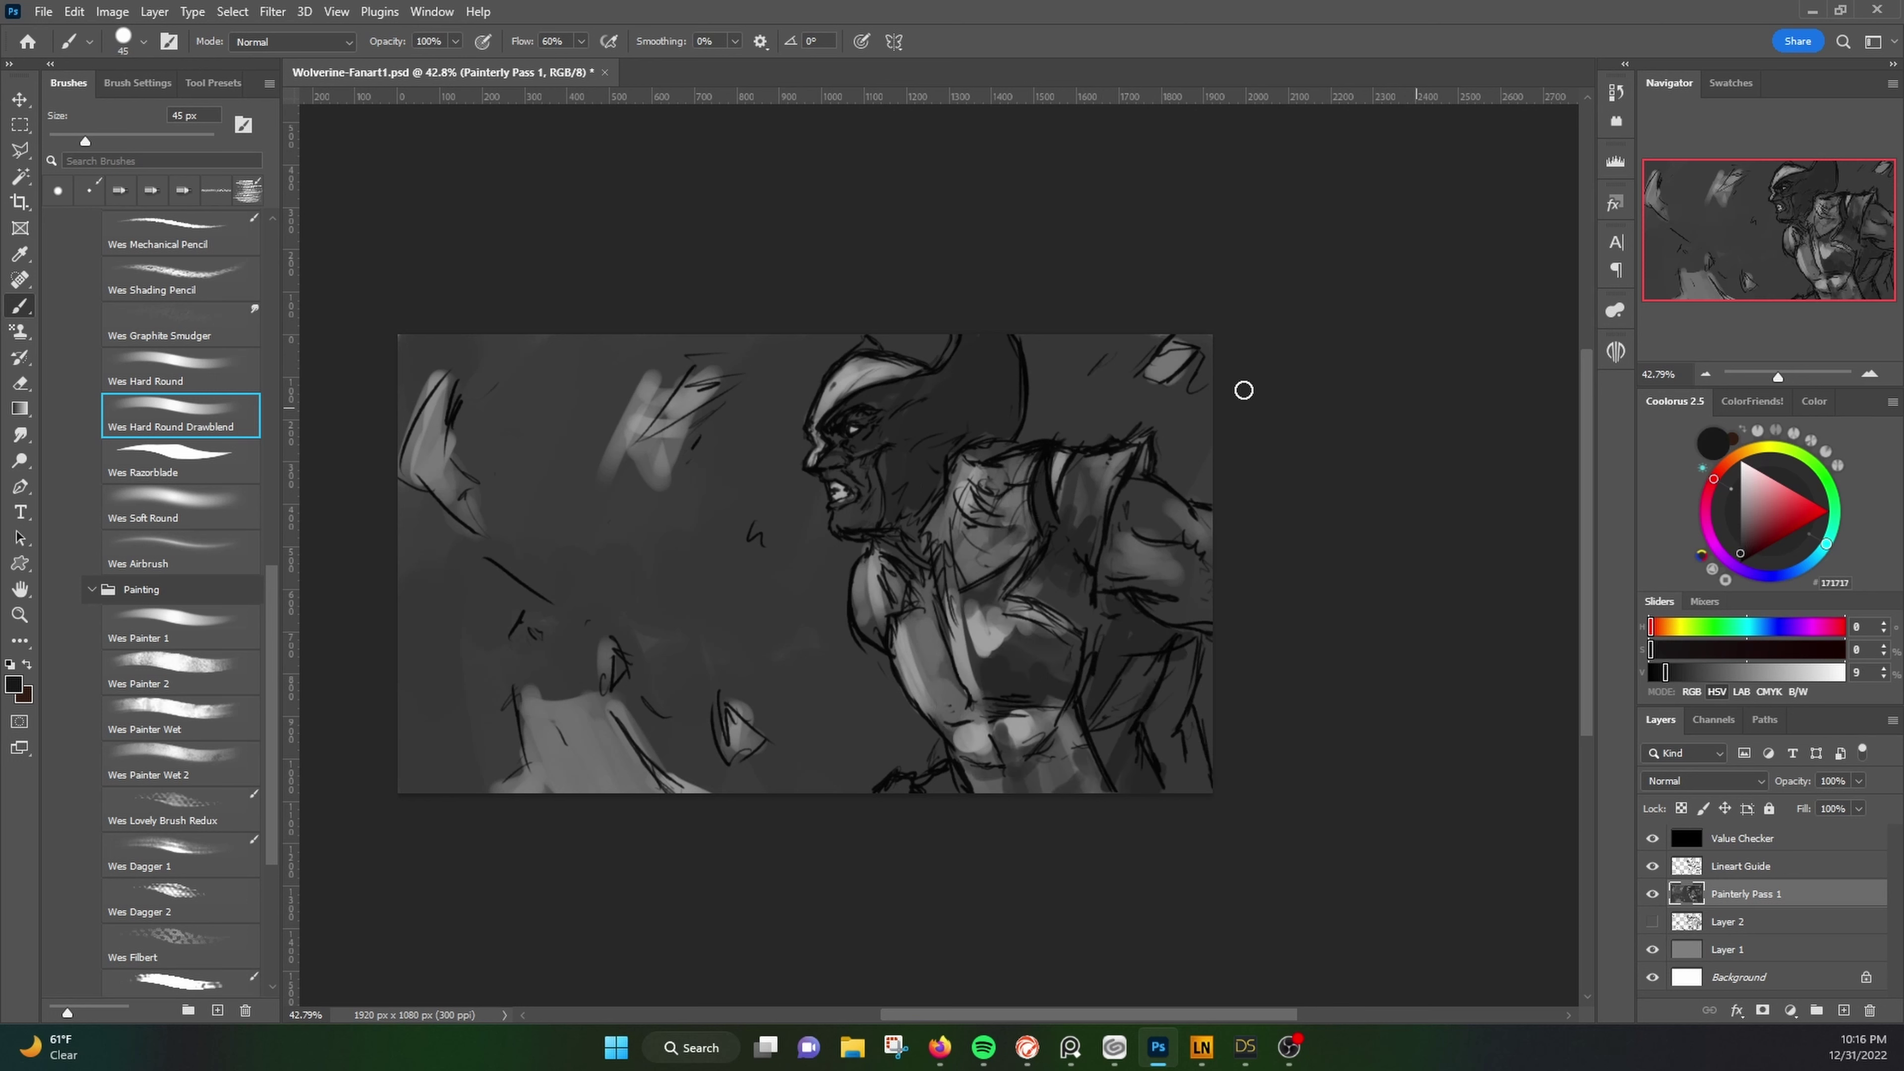
{"action": "left_click_drag", "start_coordinate": [891, 420], "coordinate": [974, 411]}
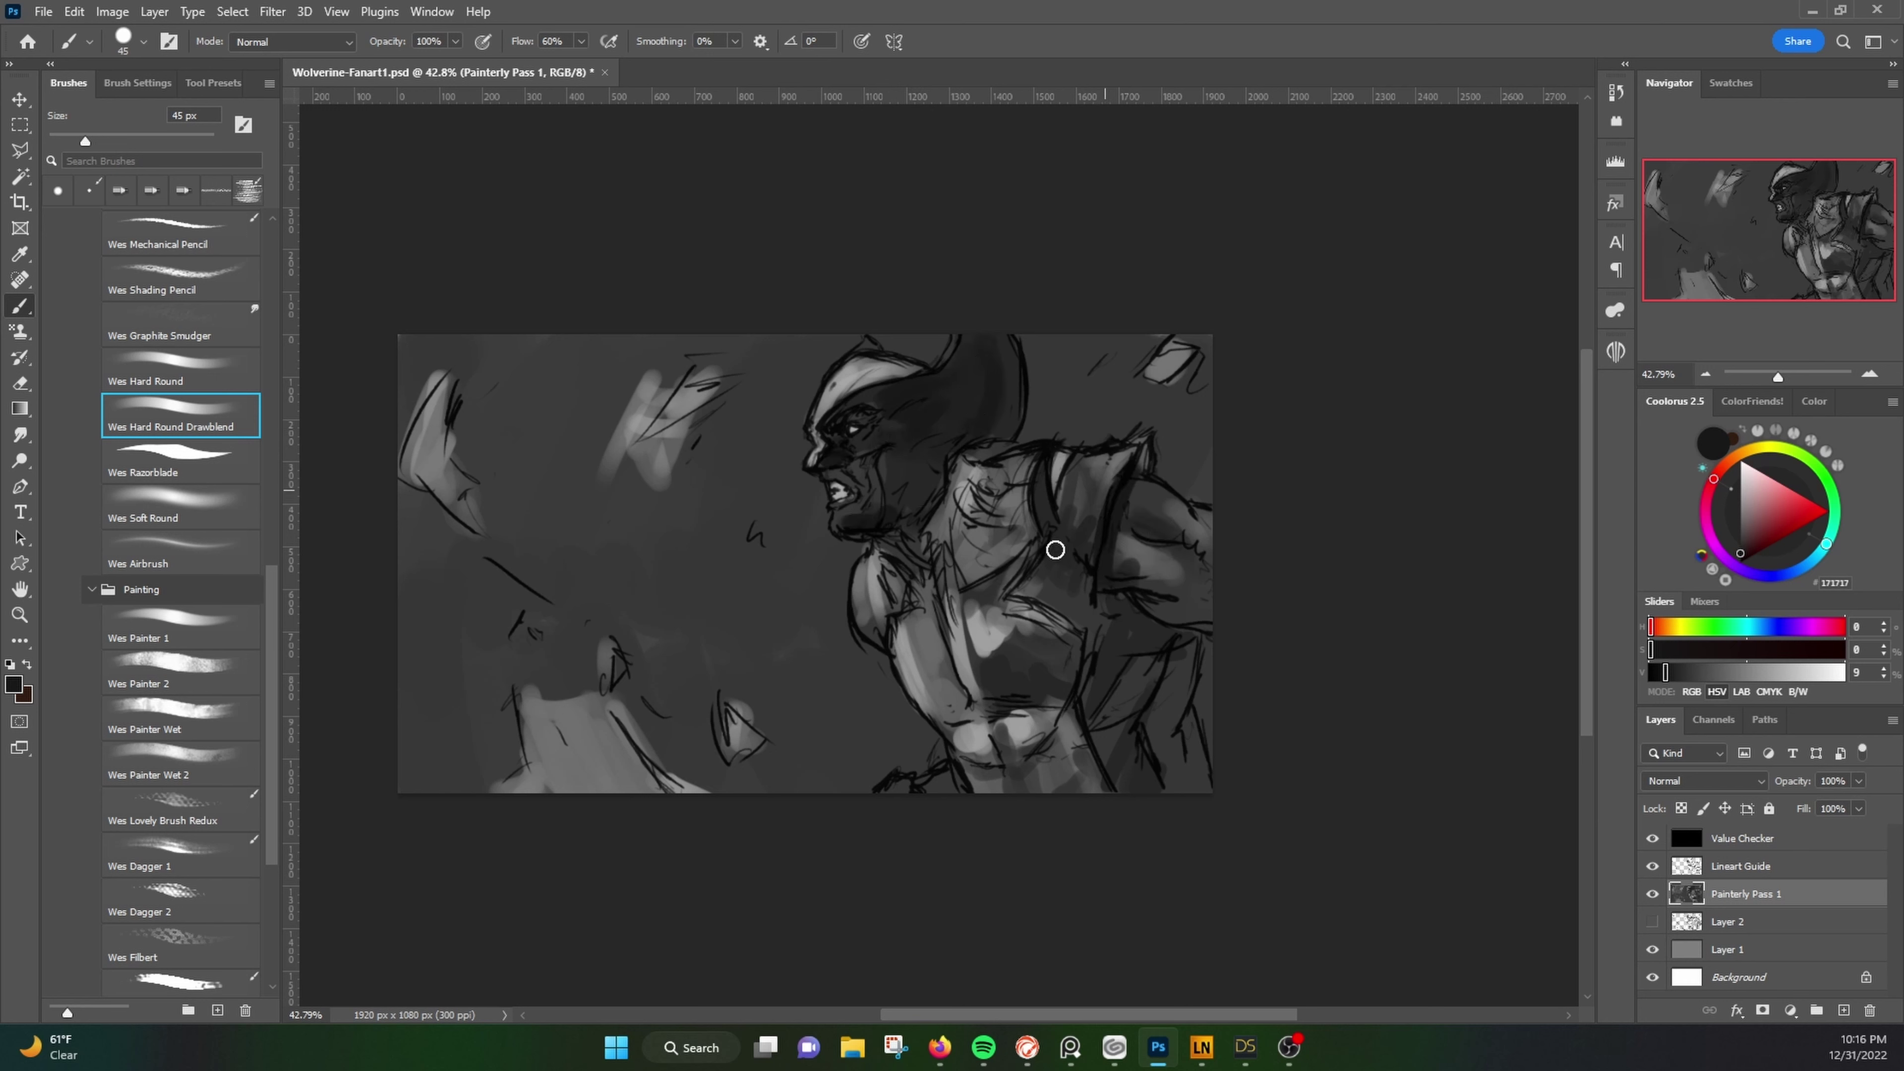
{"action": "left_click_drag", "start_coordinate": [1055, 550], "coordinate": [1130, 629]}
{"action": "left_click_drag", "start_coordinate": [1169, 788], "coordinate": [1195, 638]}
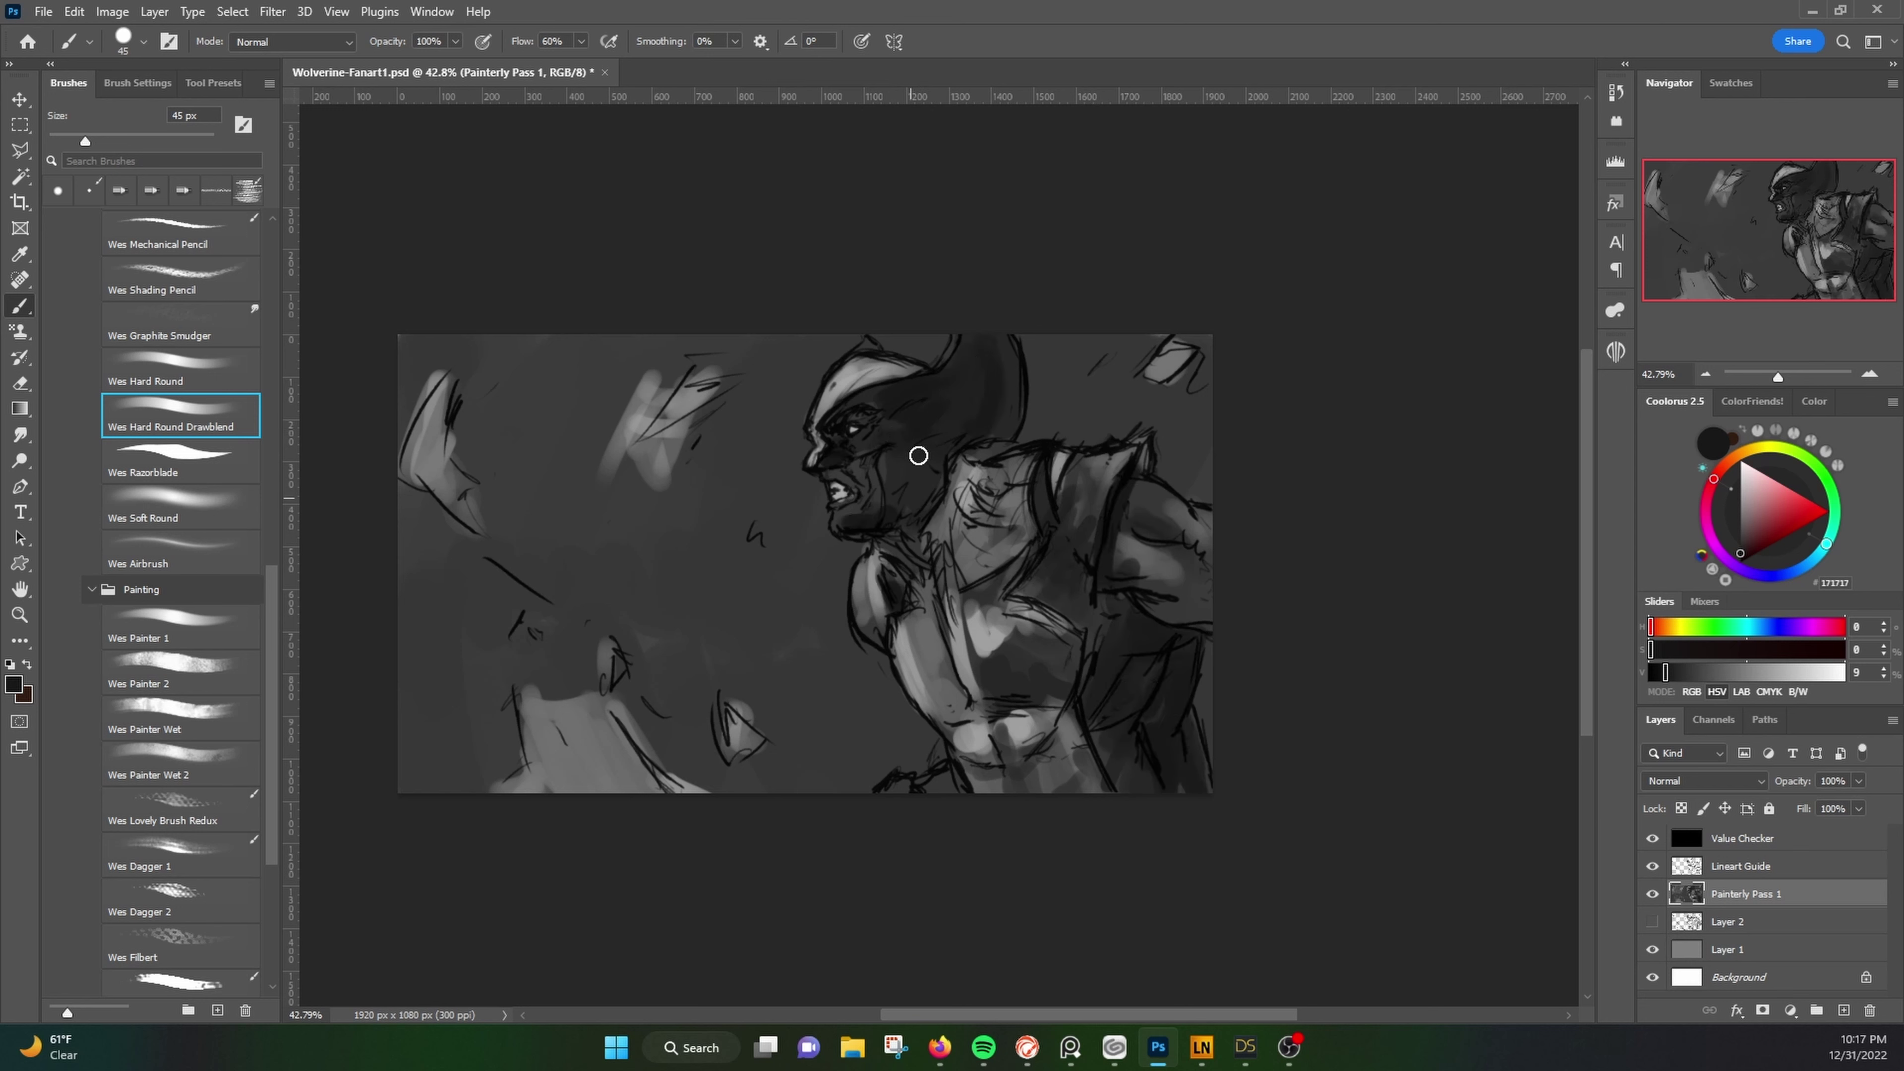
{"action": "mouse_move", "coordinate": [806, 368]}
{"action": "left_mouse_down"}
{"action": "mouse_move", "coordinate": [778, 421]}
{"action": "mouse_move", "coordinate": [813, 559]}
{"action": "left_mouse_up"}
Step: Extend the dark area behind the head and down the left side, darkening torso and neck
{"action": "key", "text": "bracketleft"}
{"action": "left_click_drag", "start_coordinate": [828, 341], "coordinate": [894, 344]}
{"action": "left_click_drag", "start_coordinate": [697, 391], "coordinate": [674, 517]}
{"action": "mouse_move", "coordinate": [555, 390]}
{"action": "left_mouse_down"}
{"action": "mouse_move", "coordinate": [525, 570]}
{"action": "mouse_move", "coordinate": [442, 780]}
{"action": "left_mouse_up"}
{"action": "key", "text": "bracketleft"}
{"action": "left_click_drag", "start_coordinate": [974, 615], "coordinate": [1062, 667]}
{"action": "left_click_drag", "start_coordinate": [1080, 585], "coordinate": [1147, 645]}
{"action": "left_click_drag", "start_coordinate": [943, 585], "coordinate": [934, 524]}
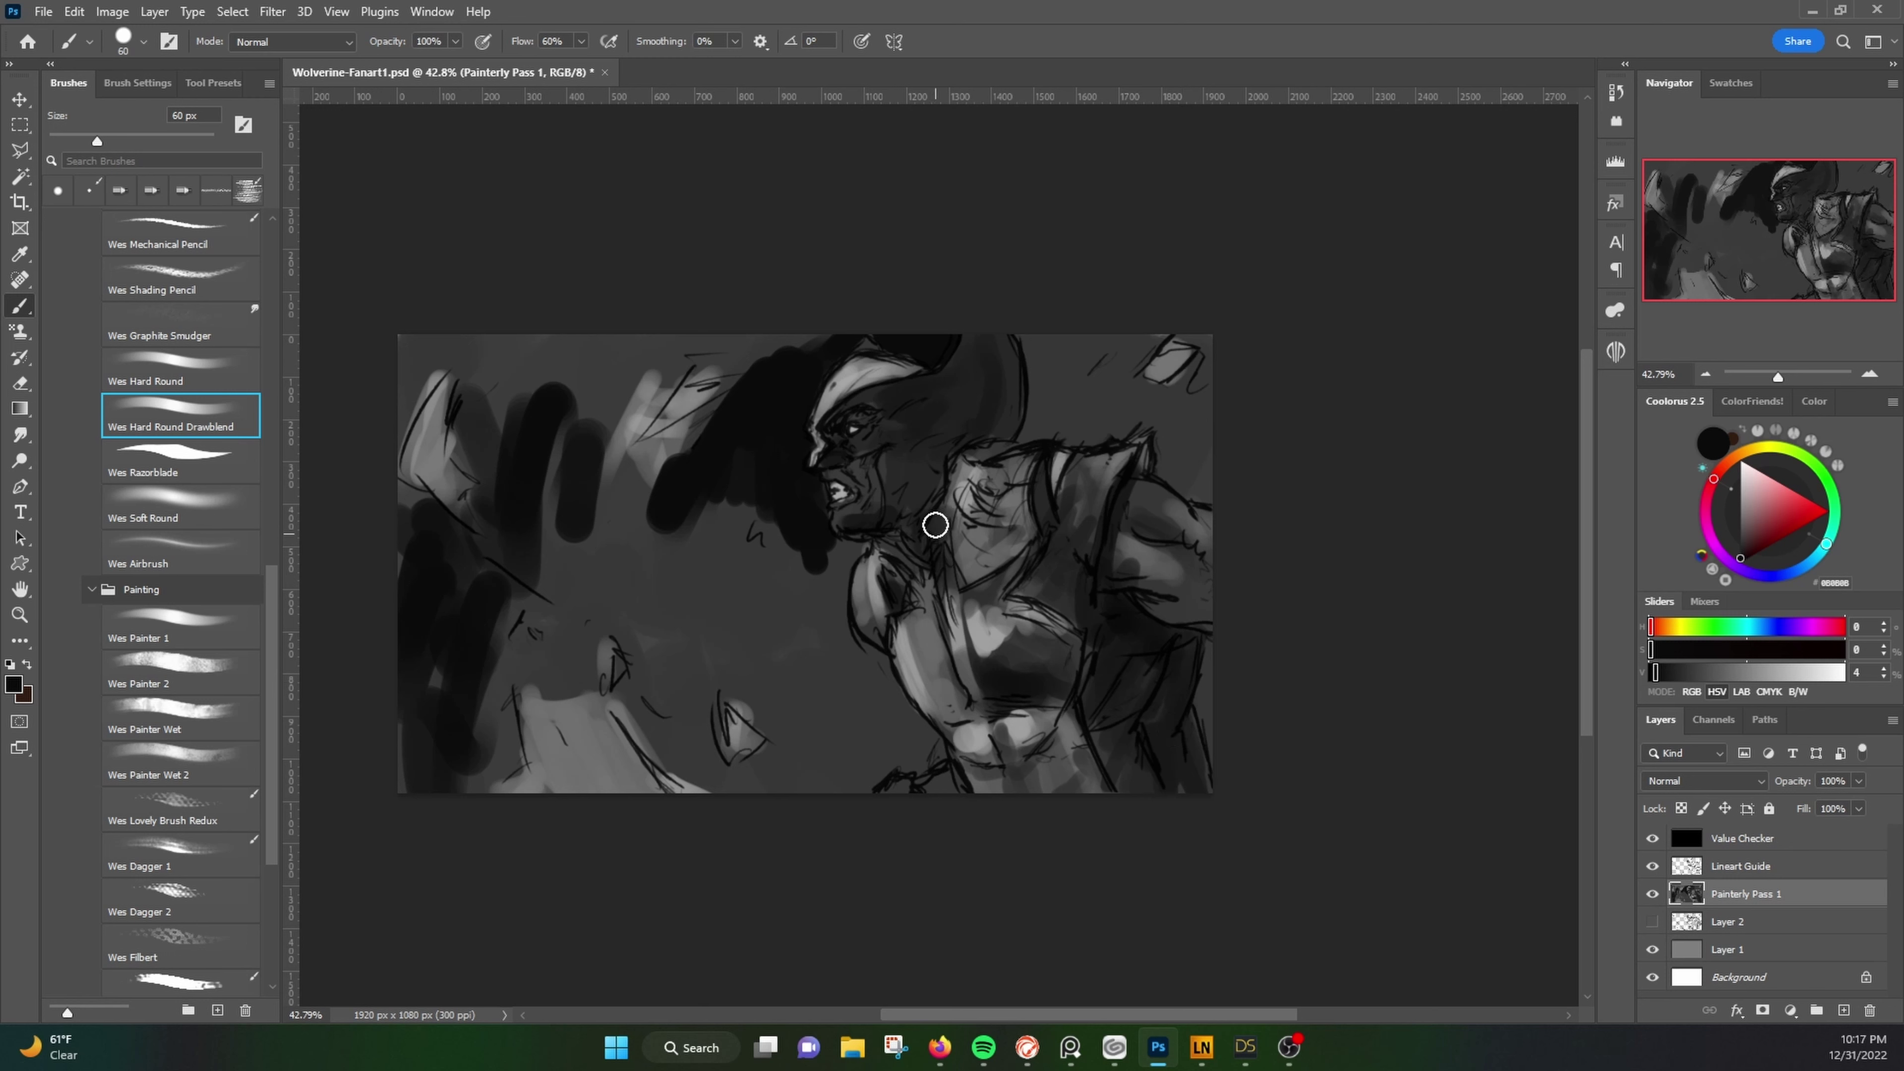
Step: Darken above the head, along the top edge, the top-right corner and below the chin
{"action": "key", "text": "bracketleft"}
{"action": "key", "text": "bracketleft"}
{"action": "mouse_move", "coordinate": [1035, 425]}
{"action": "left_mouse_down"}
{"action": "mouse_move", "coordinate": [1101, 408]}
{"action": "mouse_move", "coordinate": [1069, 352]}
{"action": "left_mouse_up"}
{"action": "left_click_drag", "start_coordinate": [1192, 335], "coordinate": [1192, 479]}
{"action": "mouse_move", "coordinate": [786, 345]}
{"action": "left_mouse_down"}
{"action": "mouse_move", "coordinate": [493, 366]}
{"action": "mouse_move", "coordinate": [585, 570]}
{"action": "left_mouse_up"}
{"action": "key", "text": "bracketright"}
{"action": "key", "text": "bracketright"}
{"action": "key", "text": "bracketright"}
{"action": "key", "text": "bracketright"}
{"action": "mouse_move", "coordinate": [853, 509]}
{"action": "left_mouse_down"}
{"action": "mouse_move", "coordinate": [855, 651]}
{"action": "mouse_move", "coordinate": [883, 761]}
{"action": "mouse_move", "coordinate": [730, 795]}
{"action": "mouse_move", "coordinate": [819, 684]}
{"action": "mouse_move", "coordinate": [782, 532]}
{"action": "mouse_move", "coordinate": [658, 723]}
{"action": "mouse_move", "coordinate": [832, 525]}
{"action": "left_mouse_up"}
Step: Paint light grey strokes on the shoulder, arm and left background
{"action": "key", "text": "bracketleft"}
{"action": "key", "text": "bracketleft"}
{"action": "left_click", "coordinate": [823, 420], "text": "alt"}
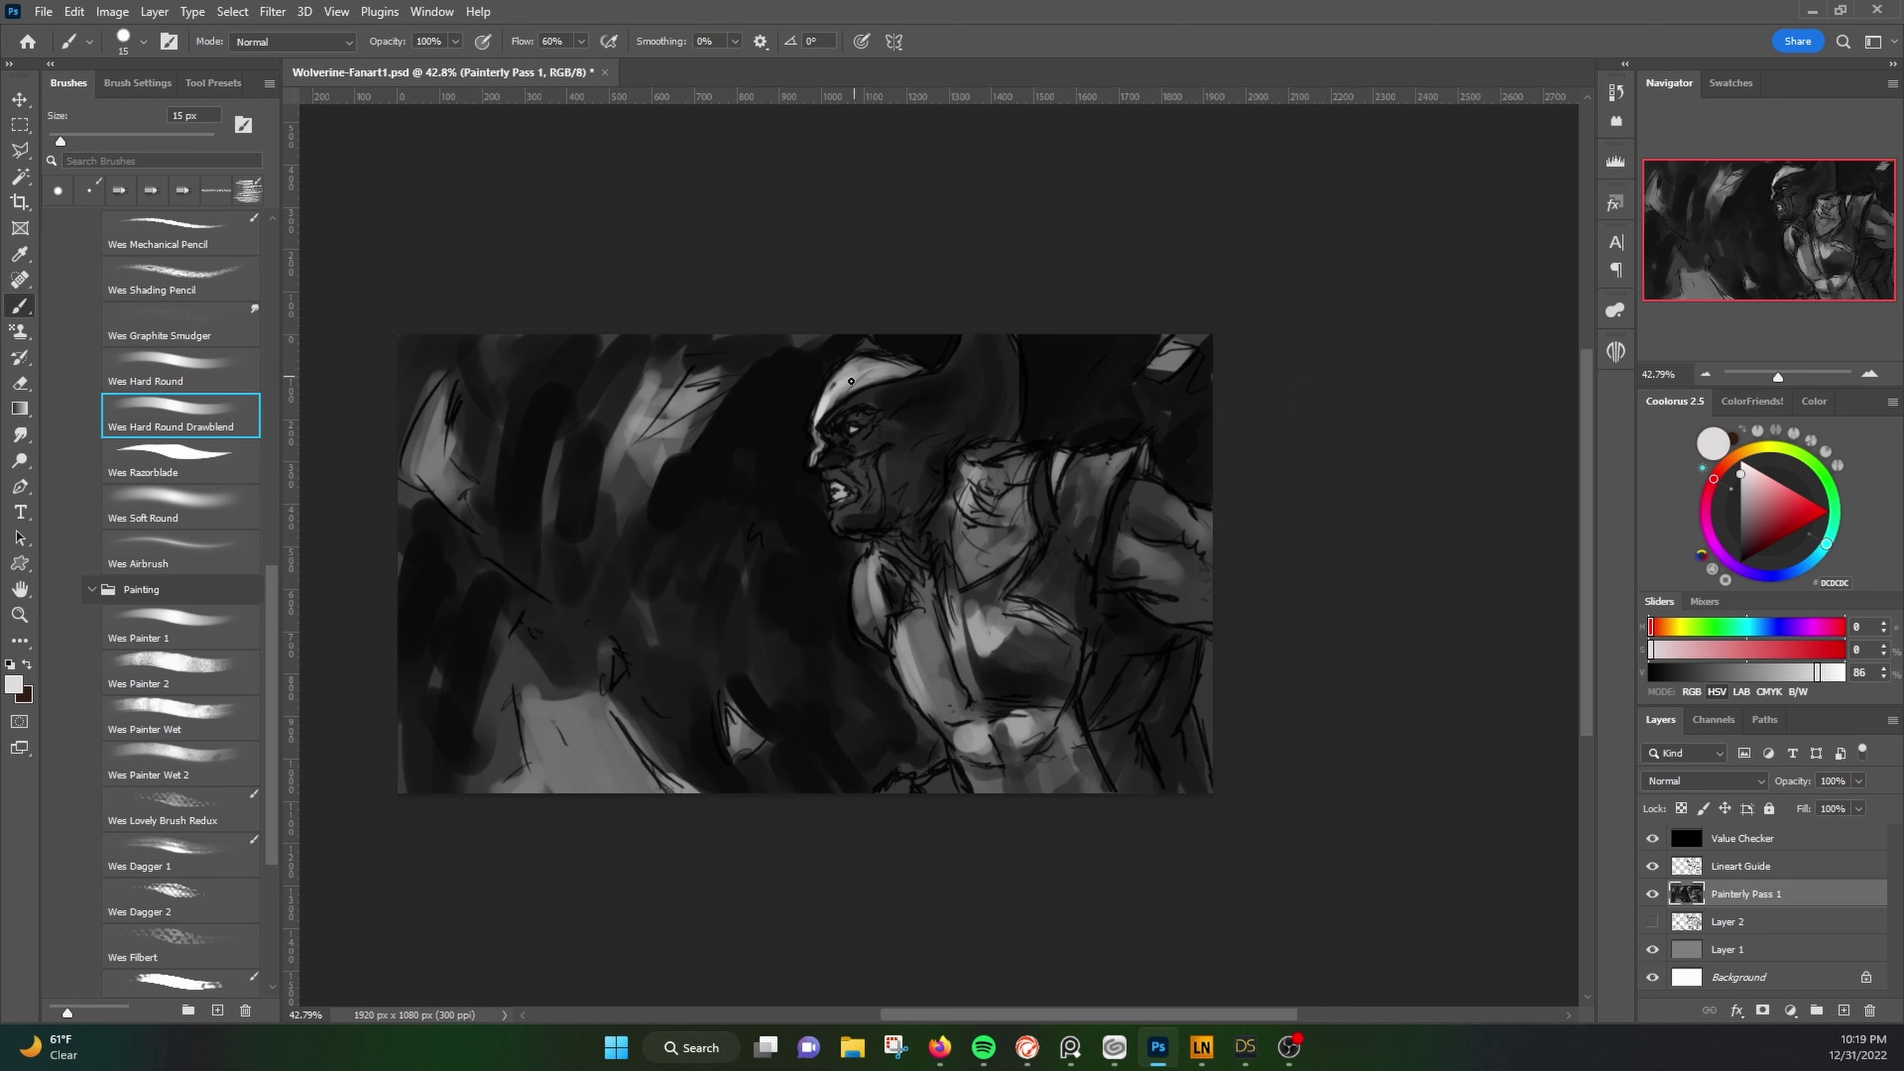
{"action": "key", "text": "bracketright"}
{"action": "key", "text": "bracketright"}
{"action": "key", "text": "bracketright"}
{"action": "left_click_drag", "start_coordinate": [918, 687], "coordinate": [870, 554]}
{"action": "left_click_drag", "start_coordinate": [711, 390], "coordinate": [633, 469]}
{"action": "left_click_drag", "start_coordinate": [454, 427], "coordinate": [435, 499]}
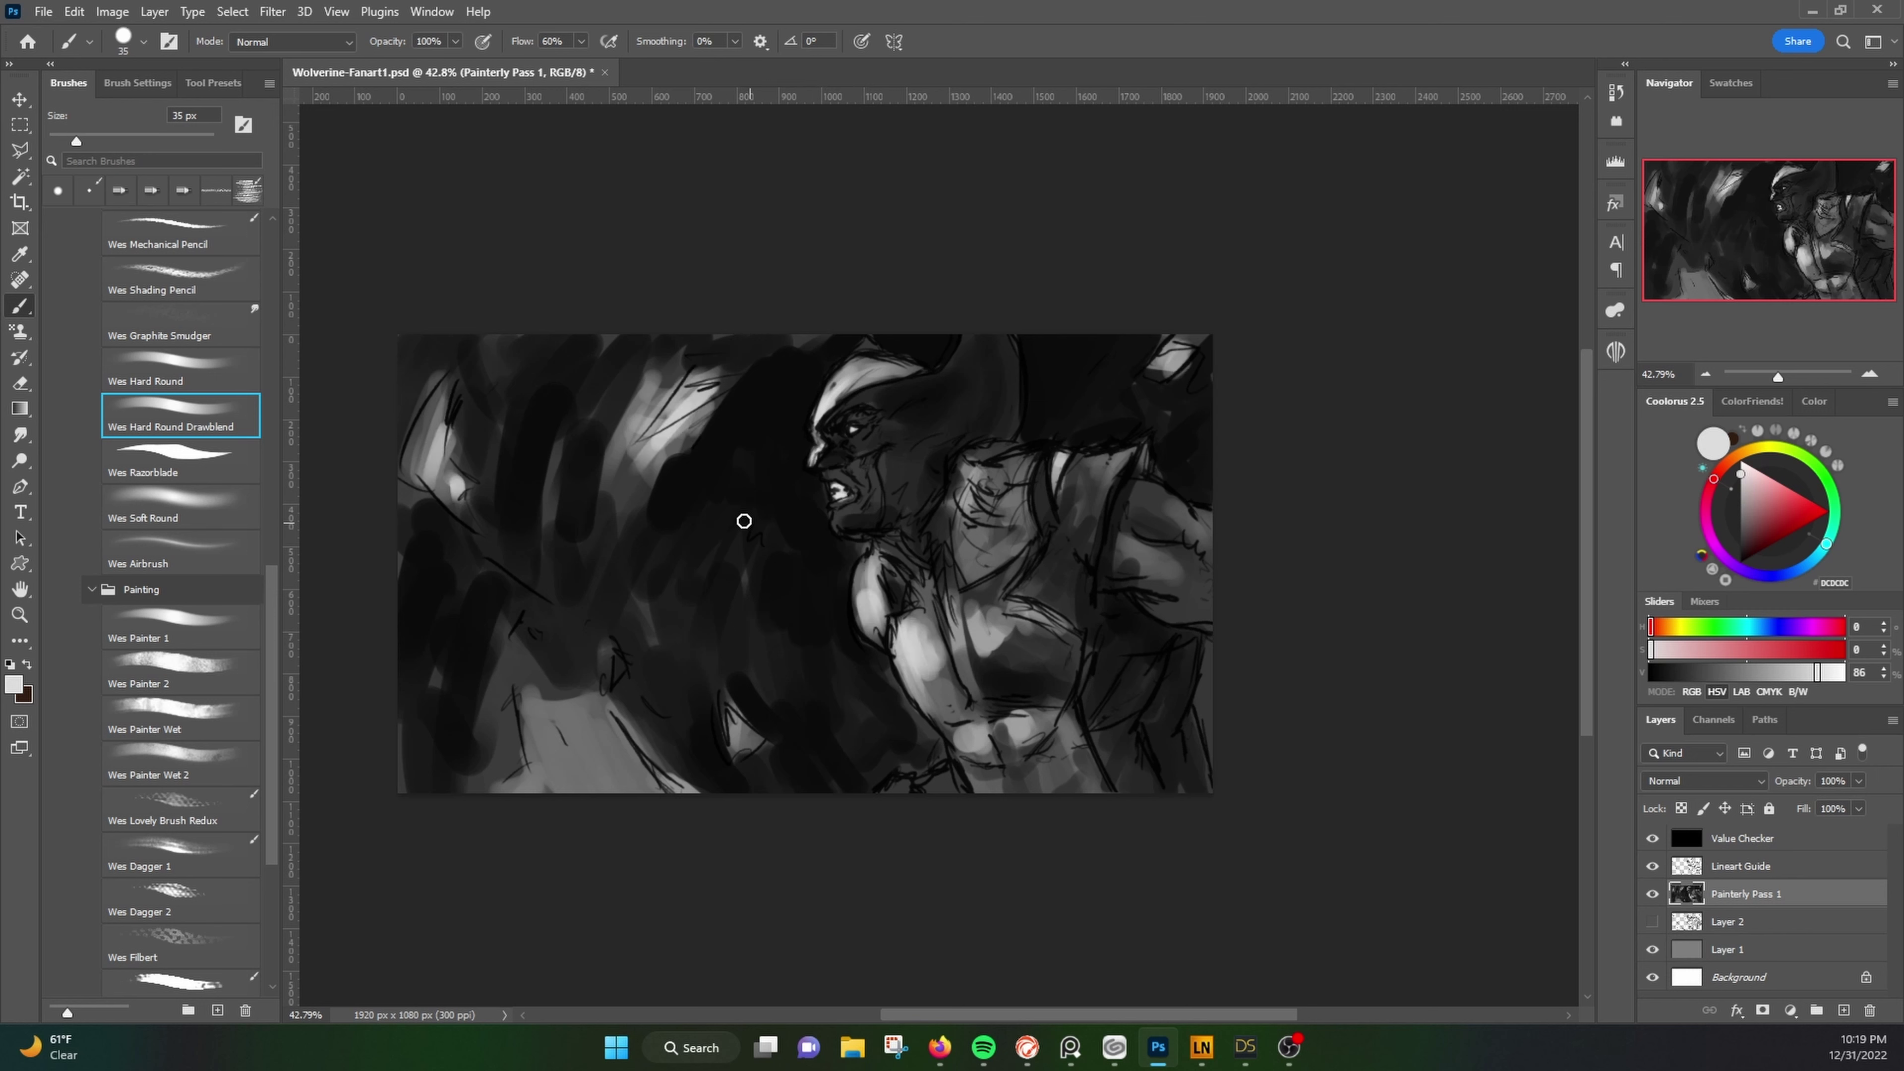
Step: Darken the hair, left background and lower-left-centre of the canvas with near-black
{"action": "left_click", "coordinate": [1139, 600], "text": "alt"}
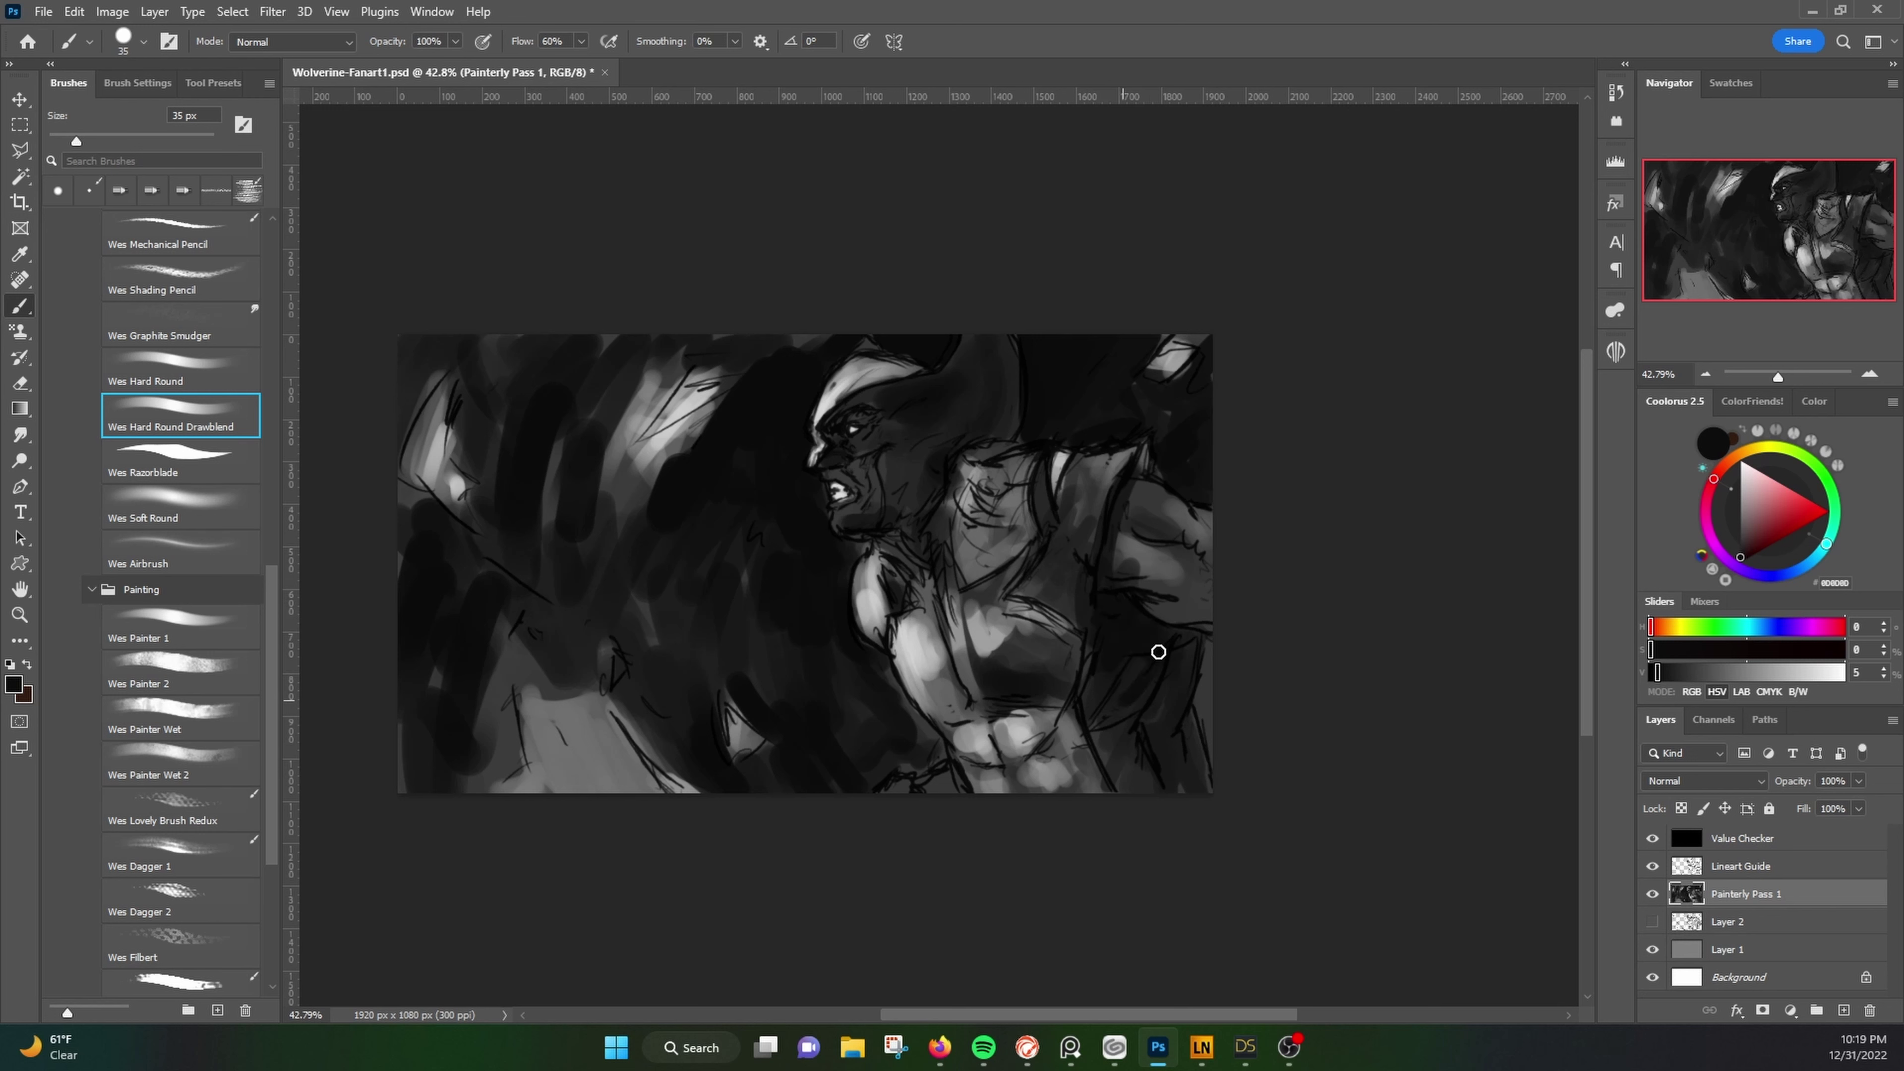
{"action": "left_click", "coordinate": [852, 368], "text": "alt"}
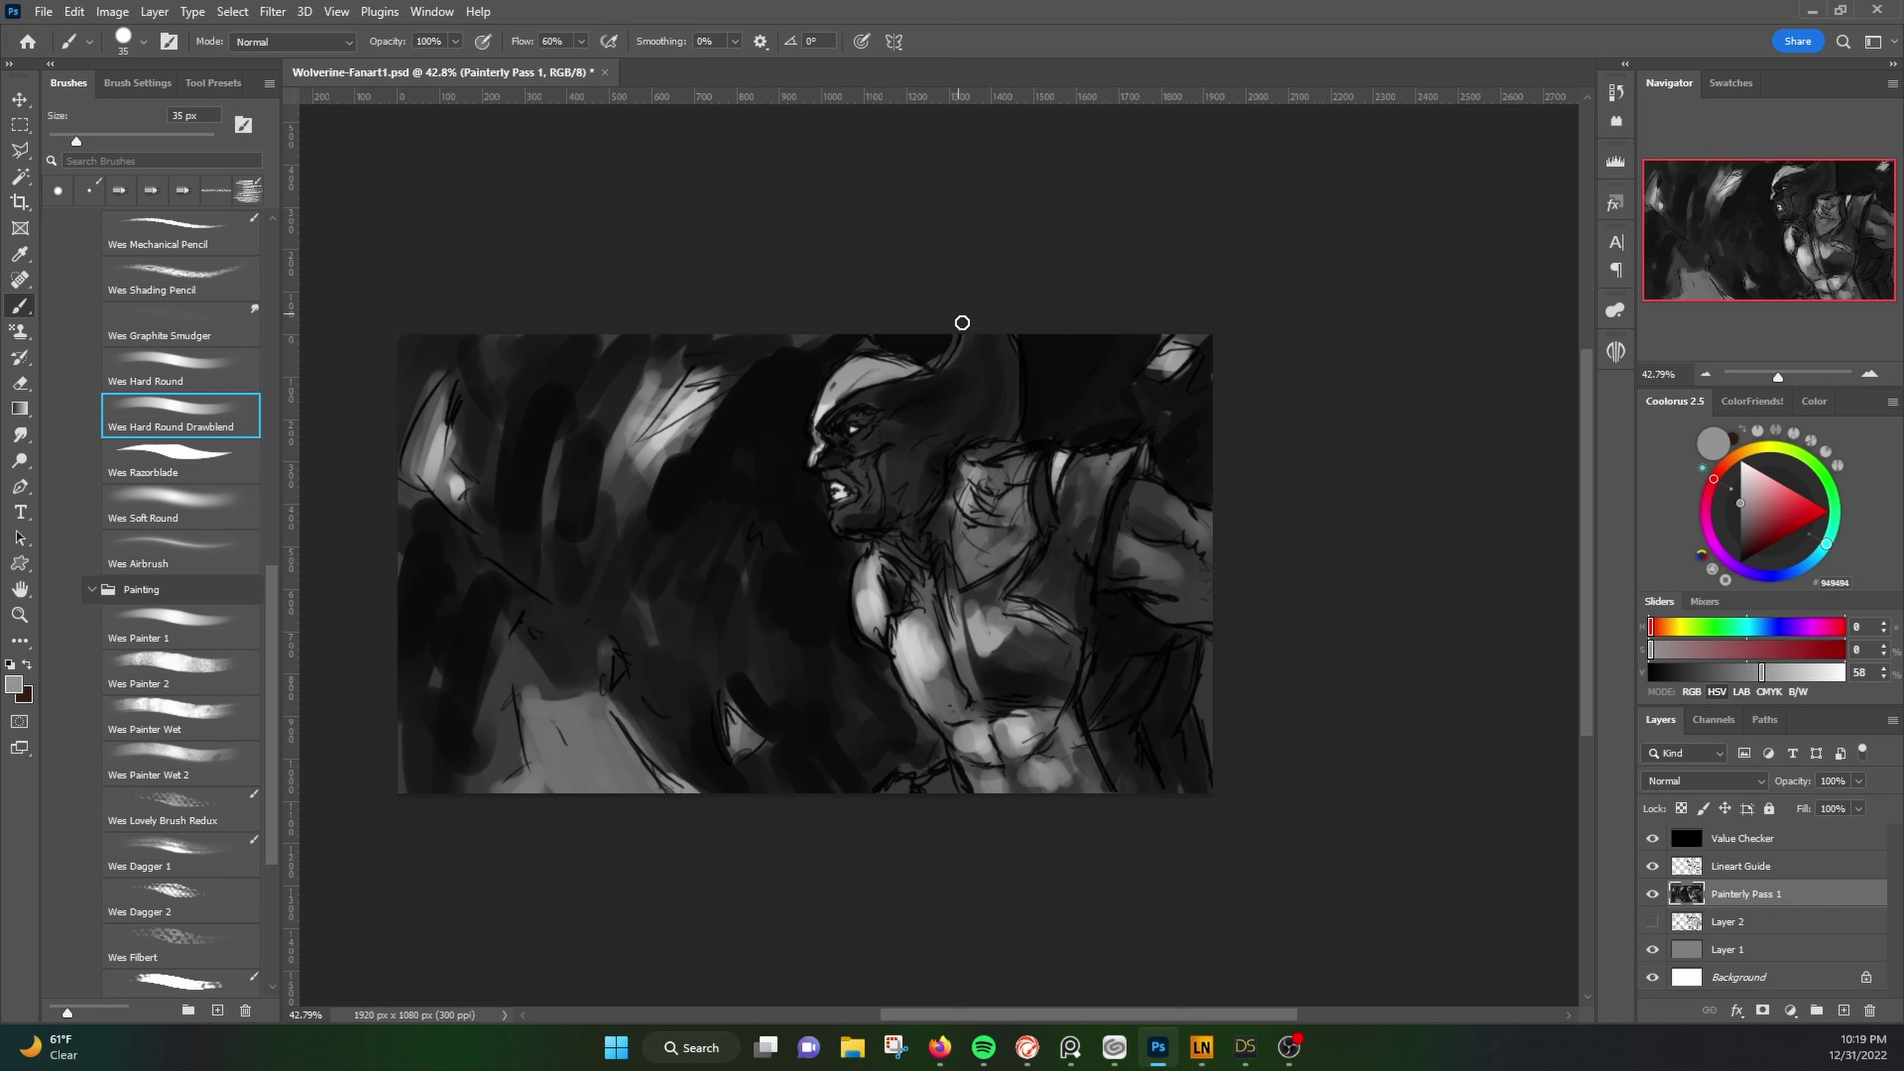
{"action": "left_click", "coordinate": [946, 378], "text": "alt"}
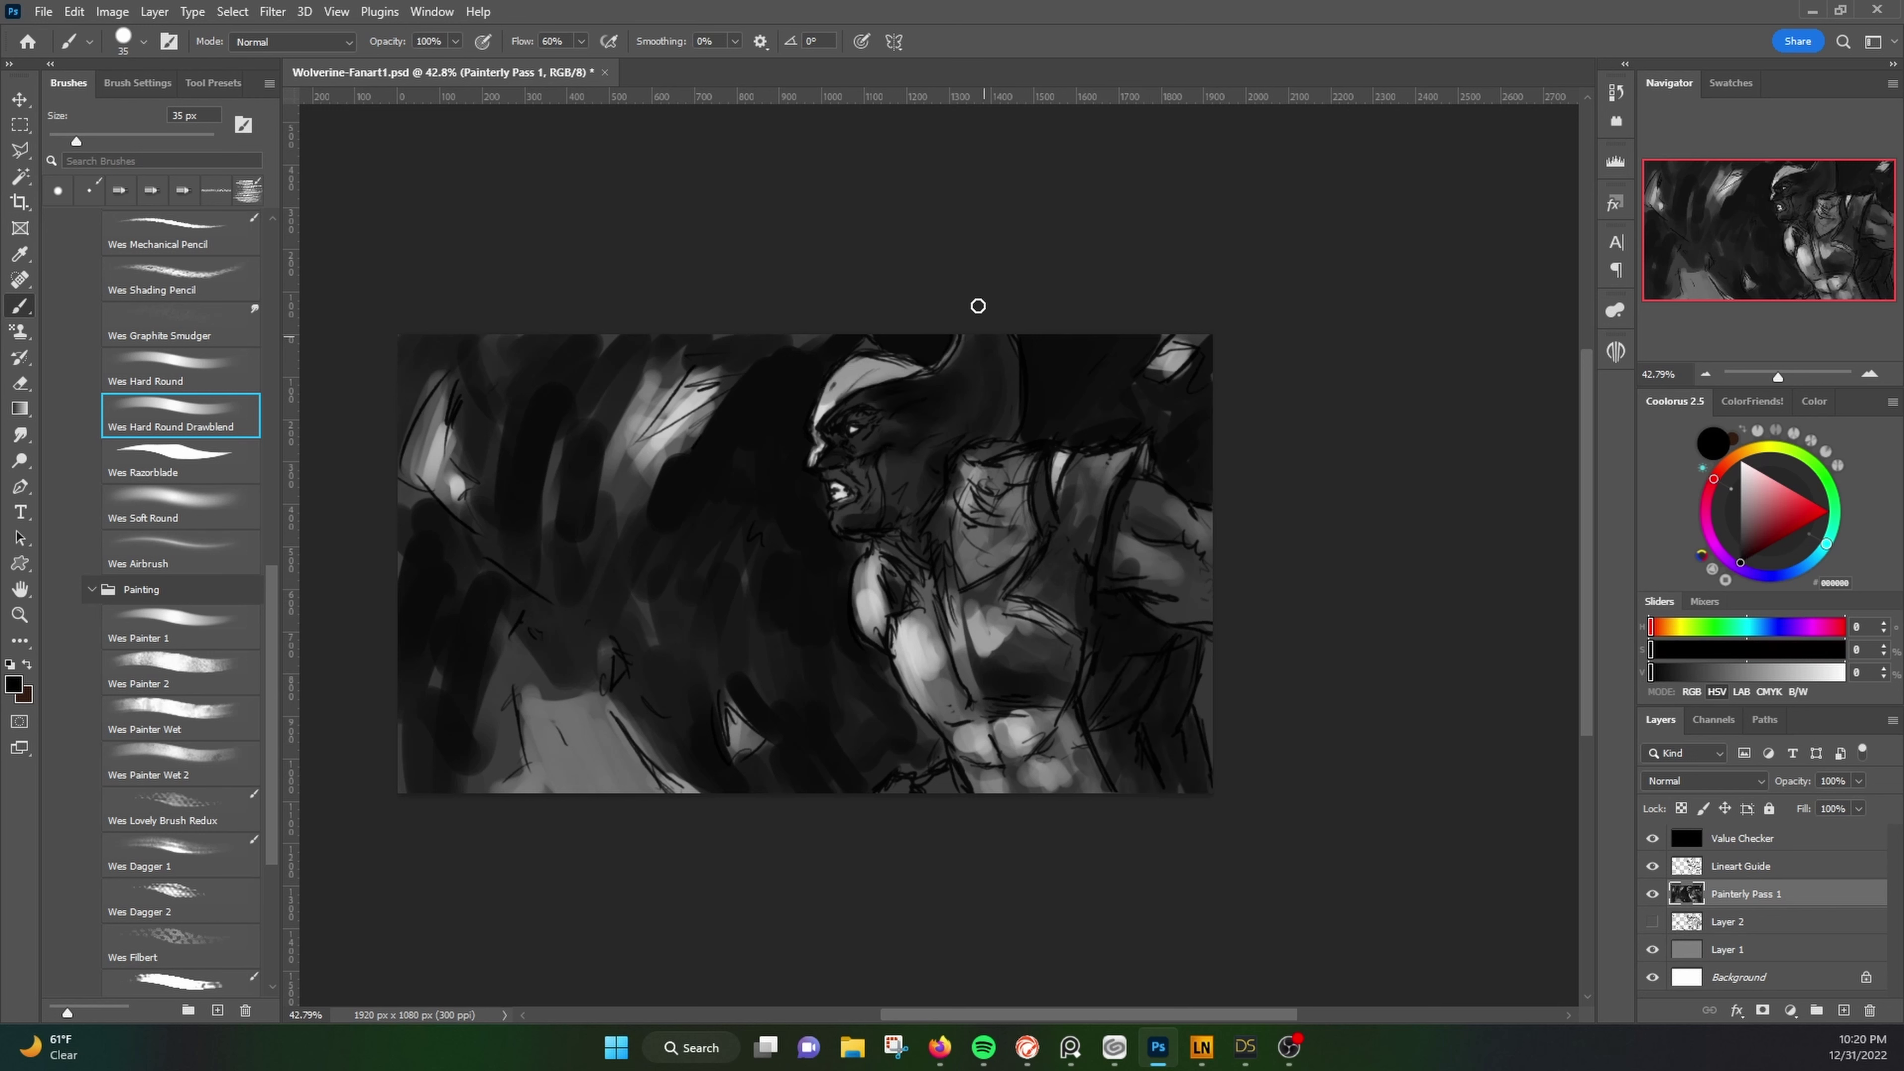
{"action": "left_click_drag", "start_coordinate": [1031, 439], "coordinate": [1045, 351]}
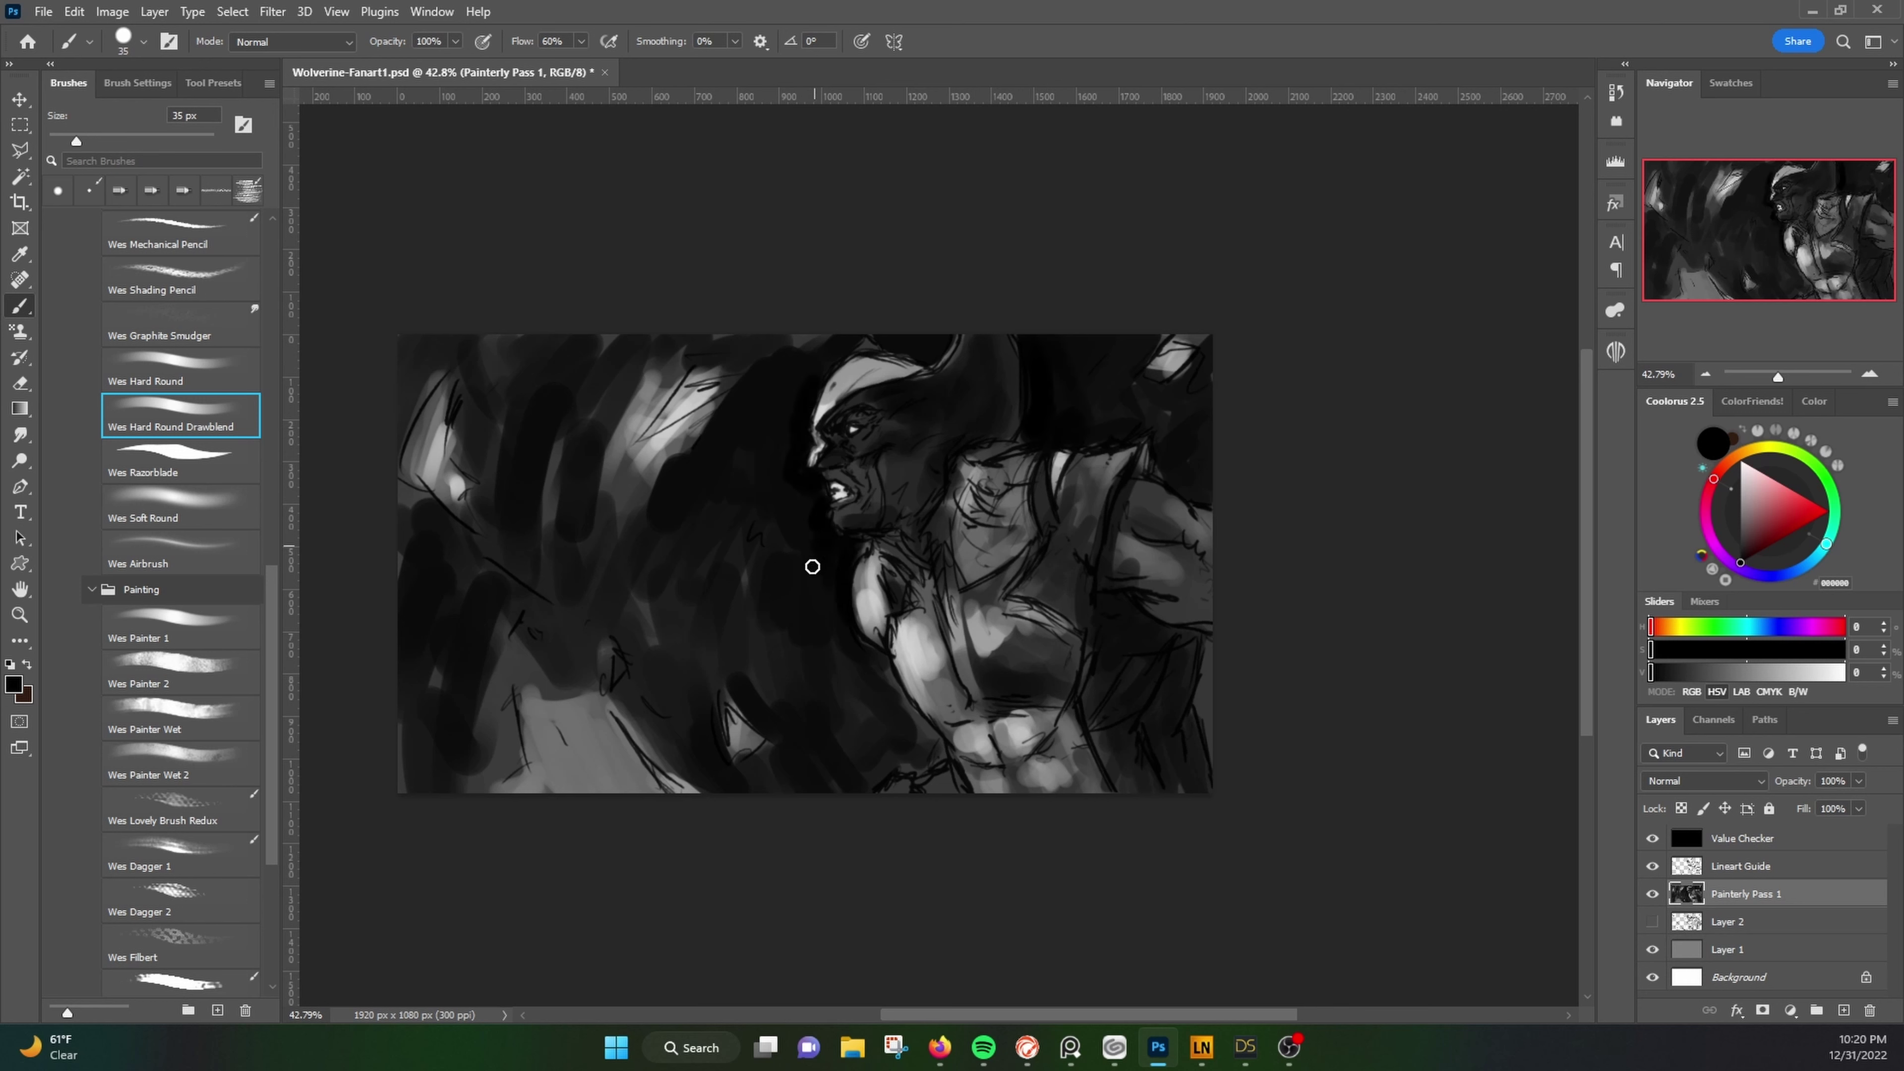
{"action": "mouse_move", "coordinate": [718, 459]}
{"action": "left_mouse_down"}
{"action": "mouse_move", "coordinate": [421, 365]}
{"action": "mouse_move", "coordinate": [497, 727]}
{"action": "mouse_move", "coordinate": [420, 750]}
{"action": "left_mouse_up"}
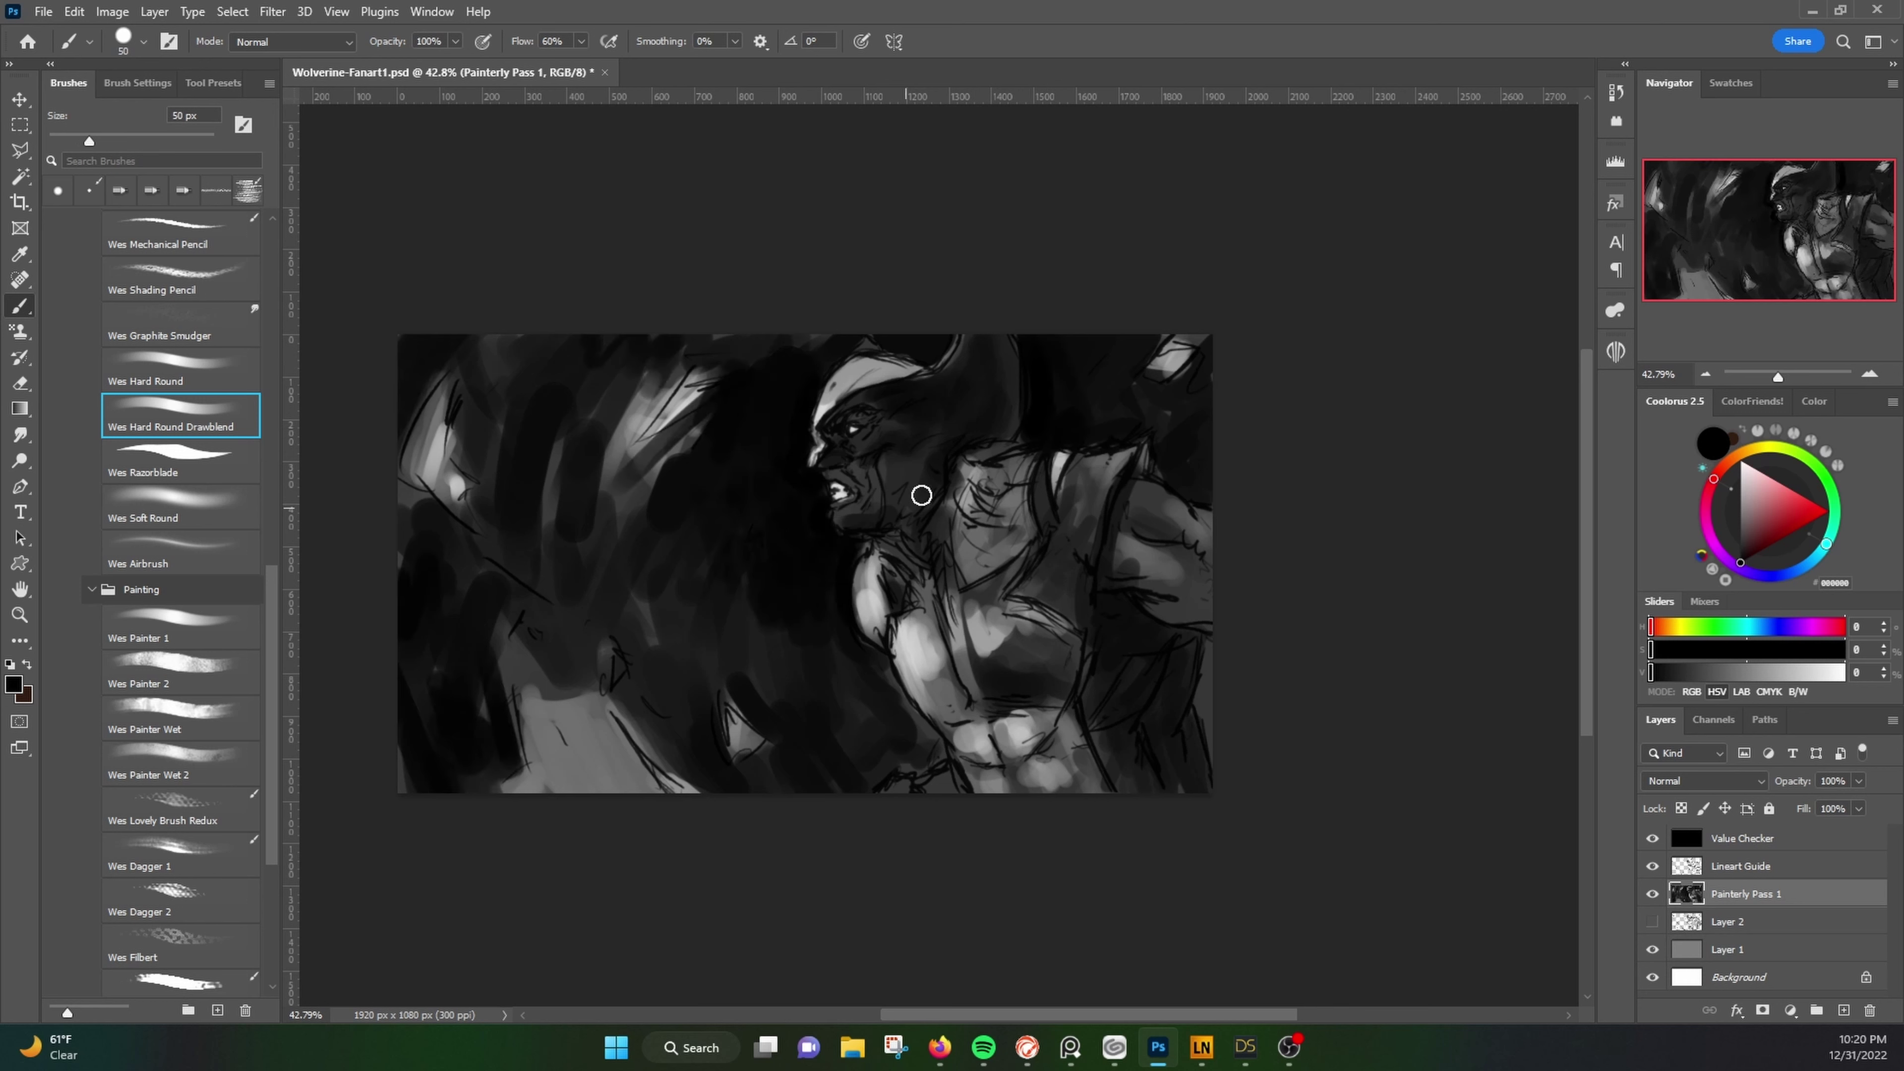
{"action": "mouse_move", "coordinate": [672, 547]}
{"action": "left_mouse_down"}
{"action": "mouse_move", "coordinate": [757, 764]}
{"action": "mouse_move", "coordinate": [913, 718]}
{"action": "left_mouse_up"}
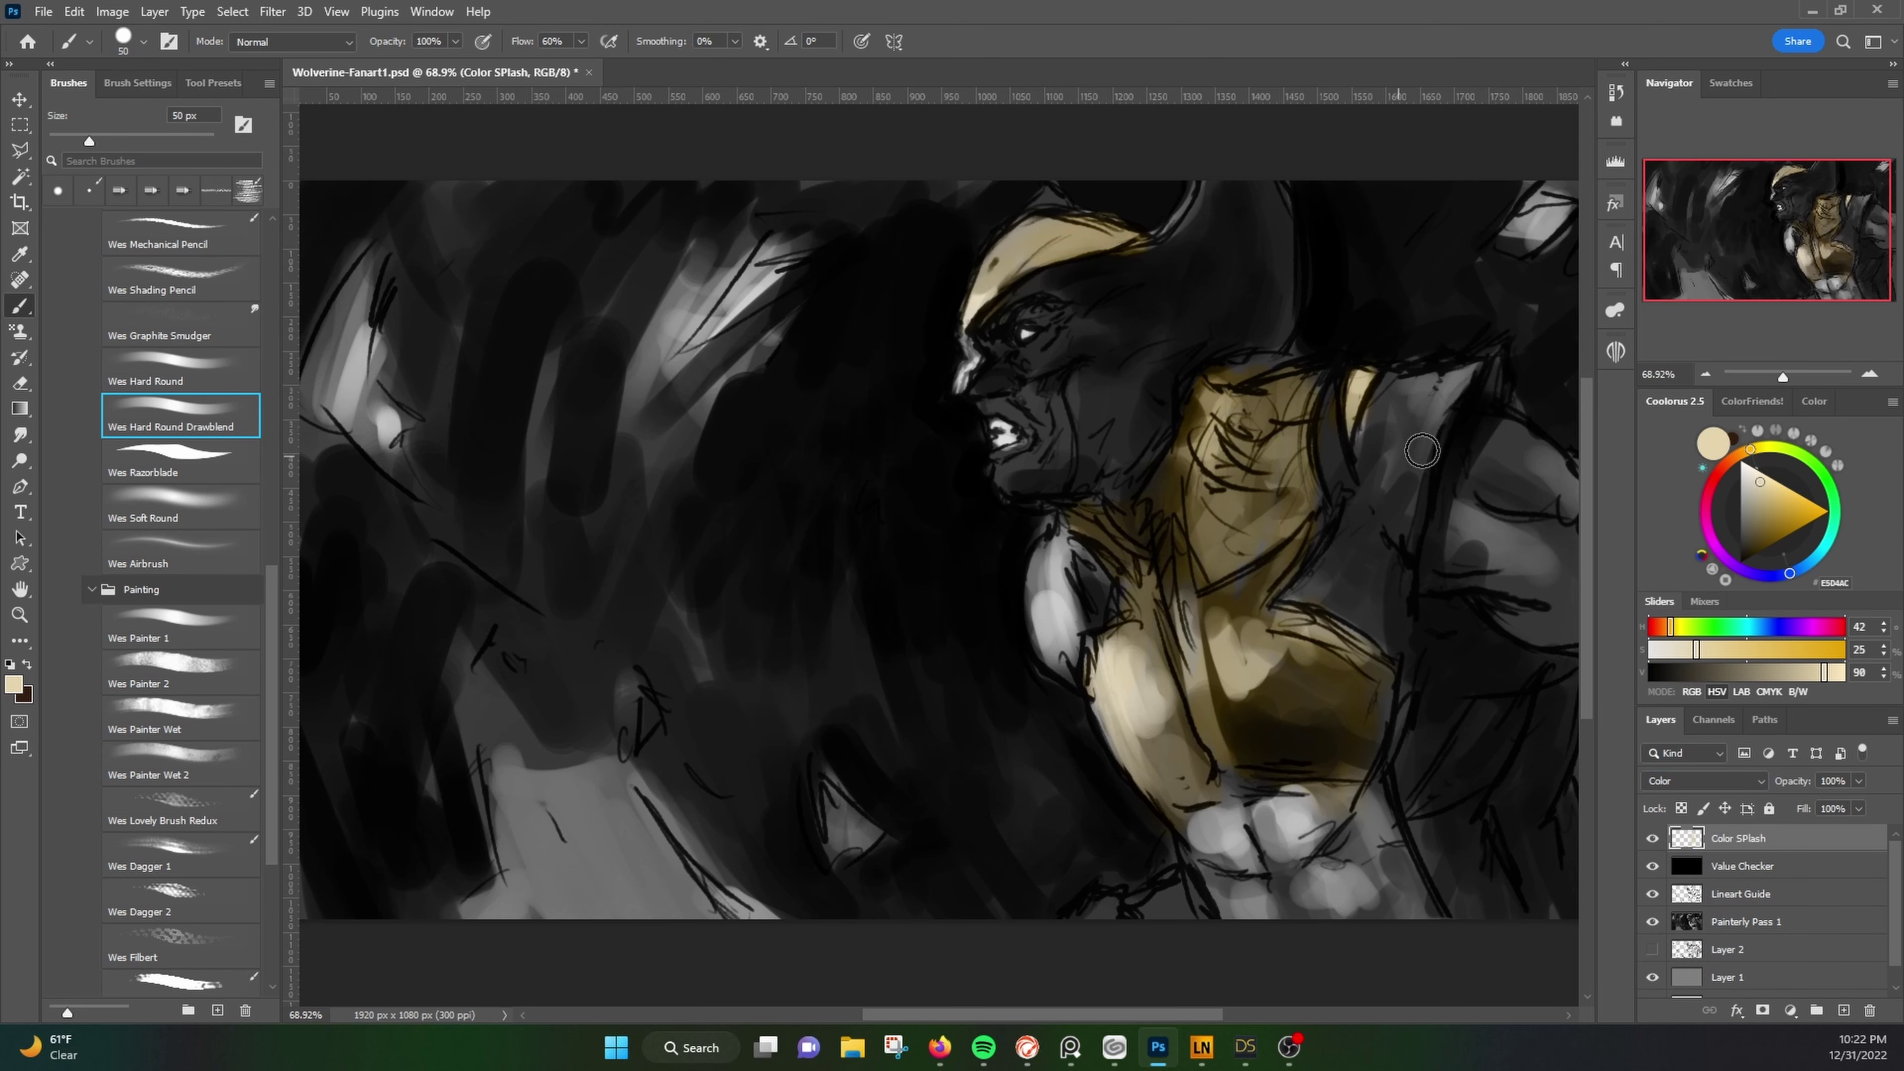
Step: Paint muted blue onto the shoulder, then shift the skin colour toward grey-brown yellow
{"action": "left_click_drag", "start_coordinate": [1792, 576], "coordinate": [1799, 570]}
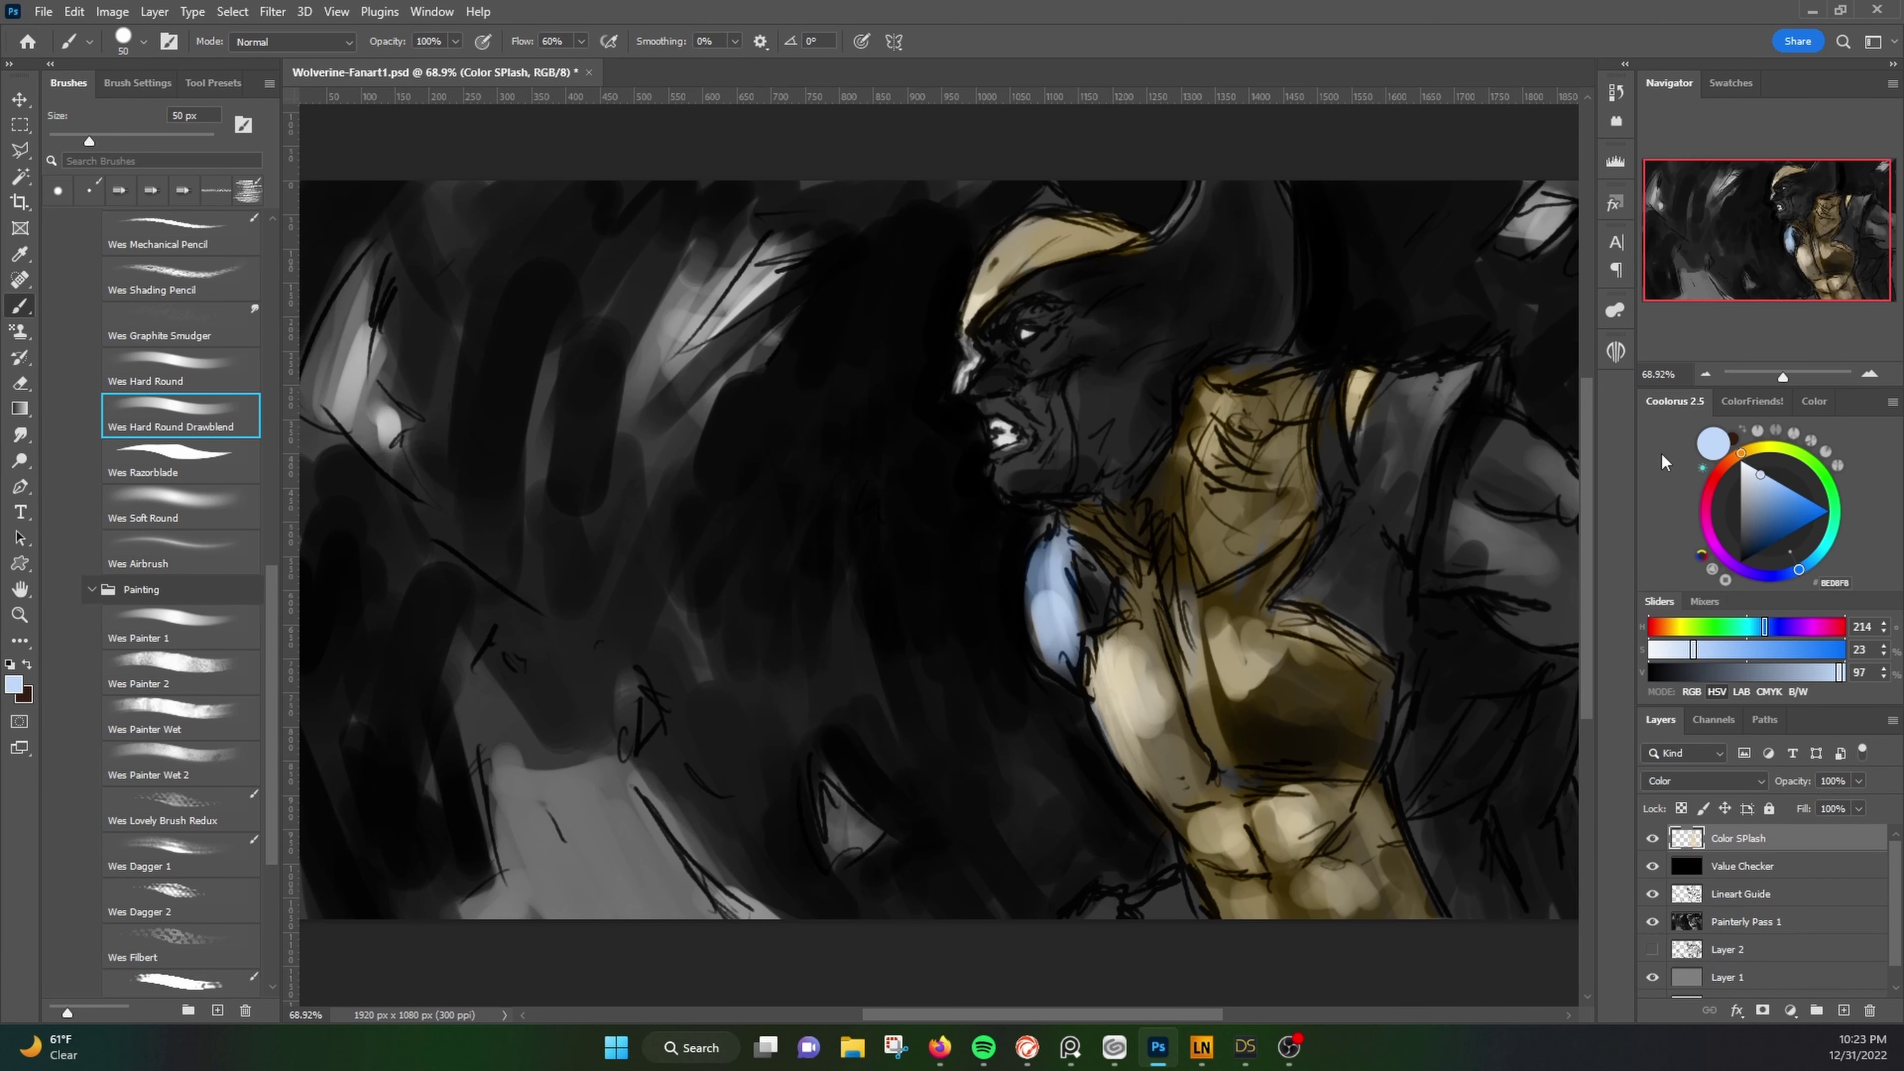
{"action": "left_click", "coordinate": [1761, 533]}
{"action": "left_click_drag", "start_coordinate": [1407, 382], "coordinate": [1373, 482]}
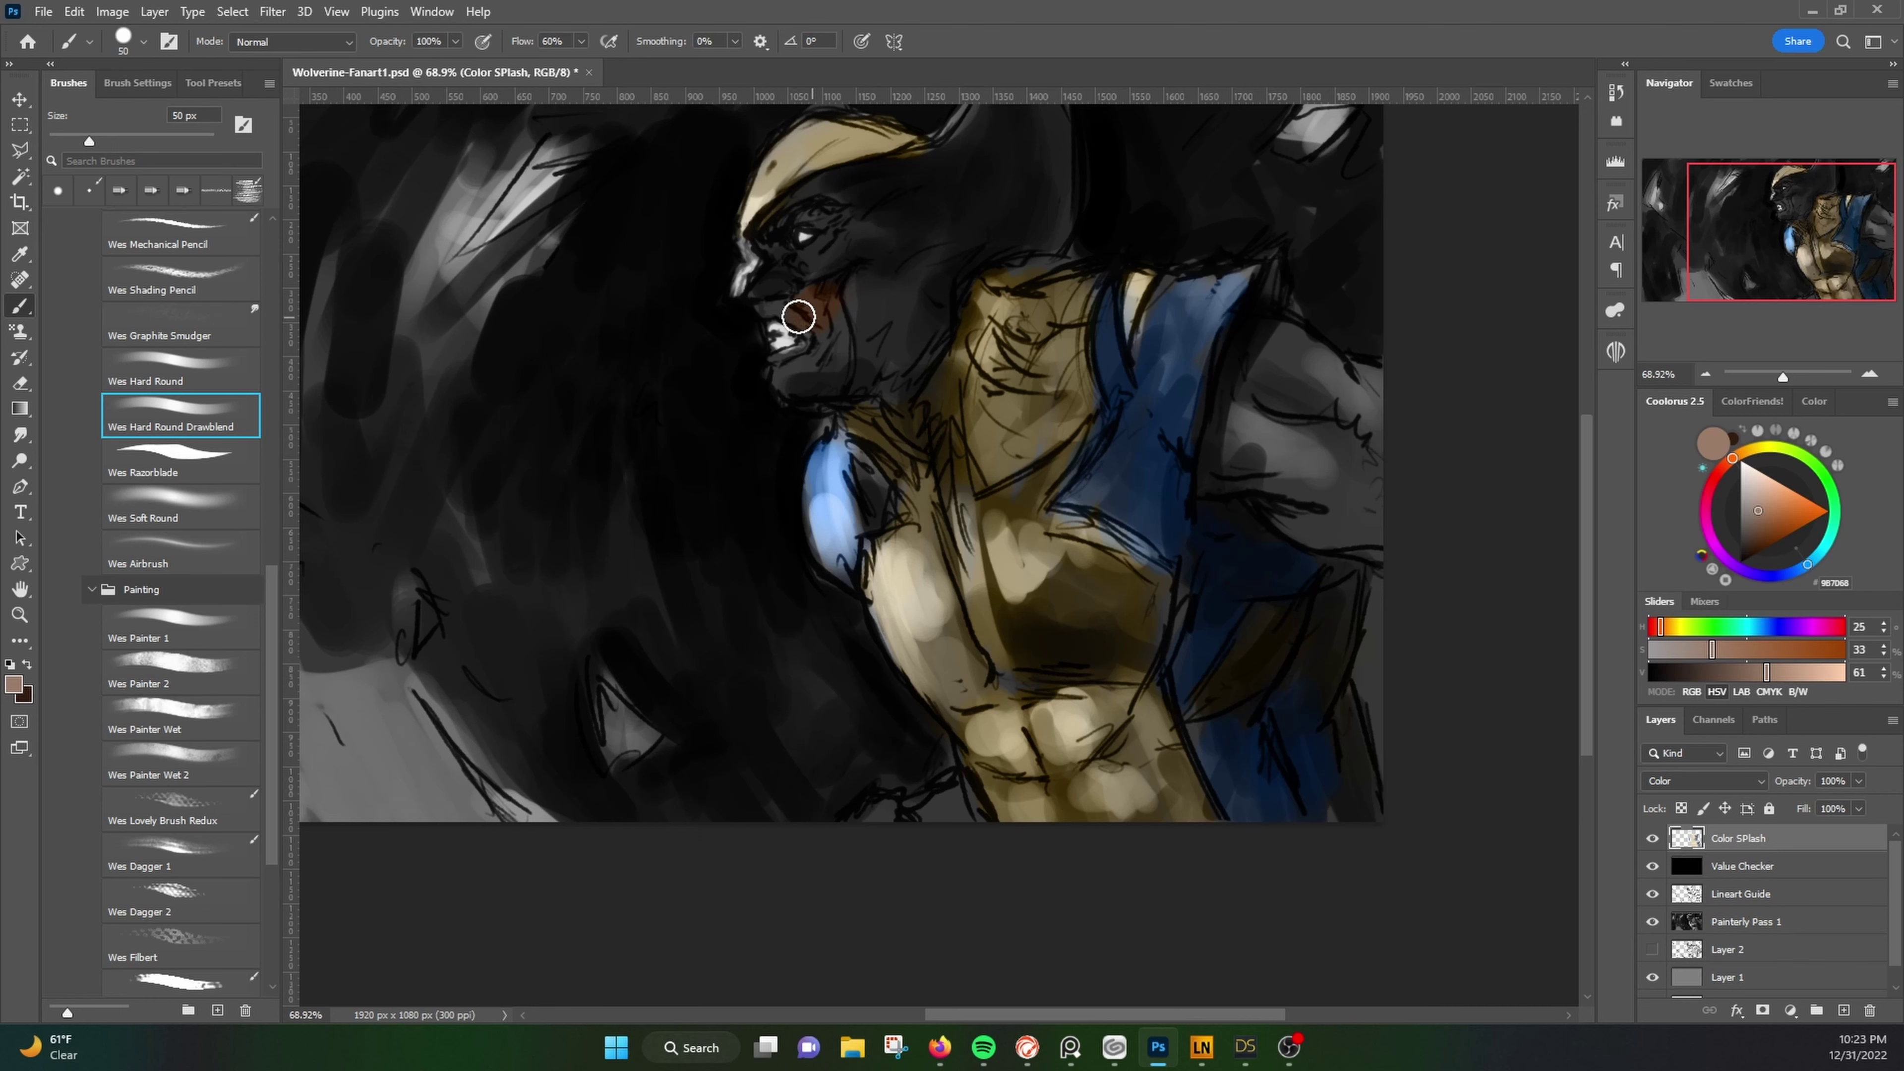
{"action": "left_click_drag", "start_coordinate": [1763, 494], "coordinate": [1748, 494]}
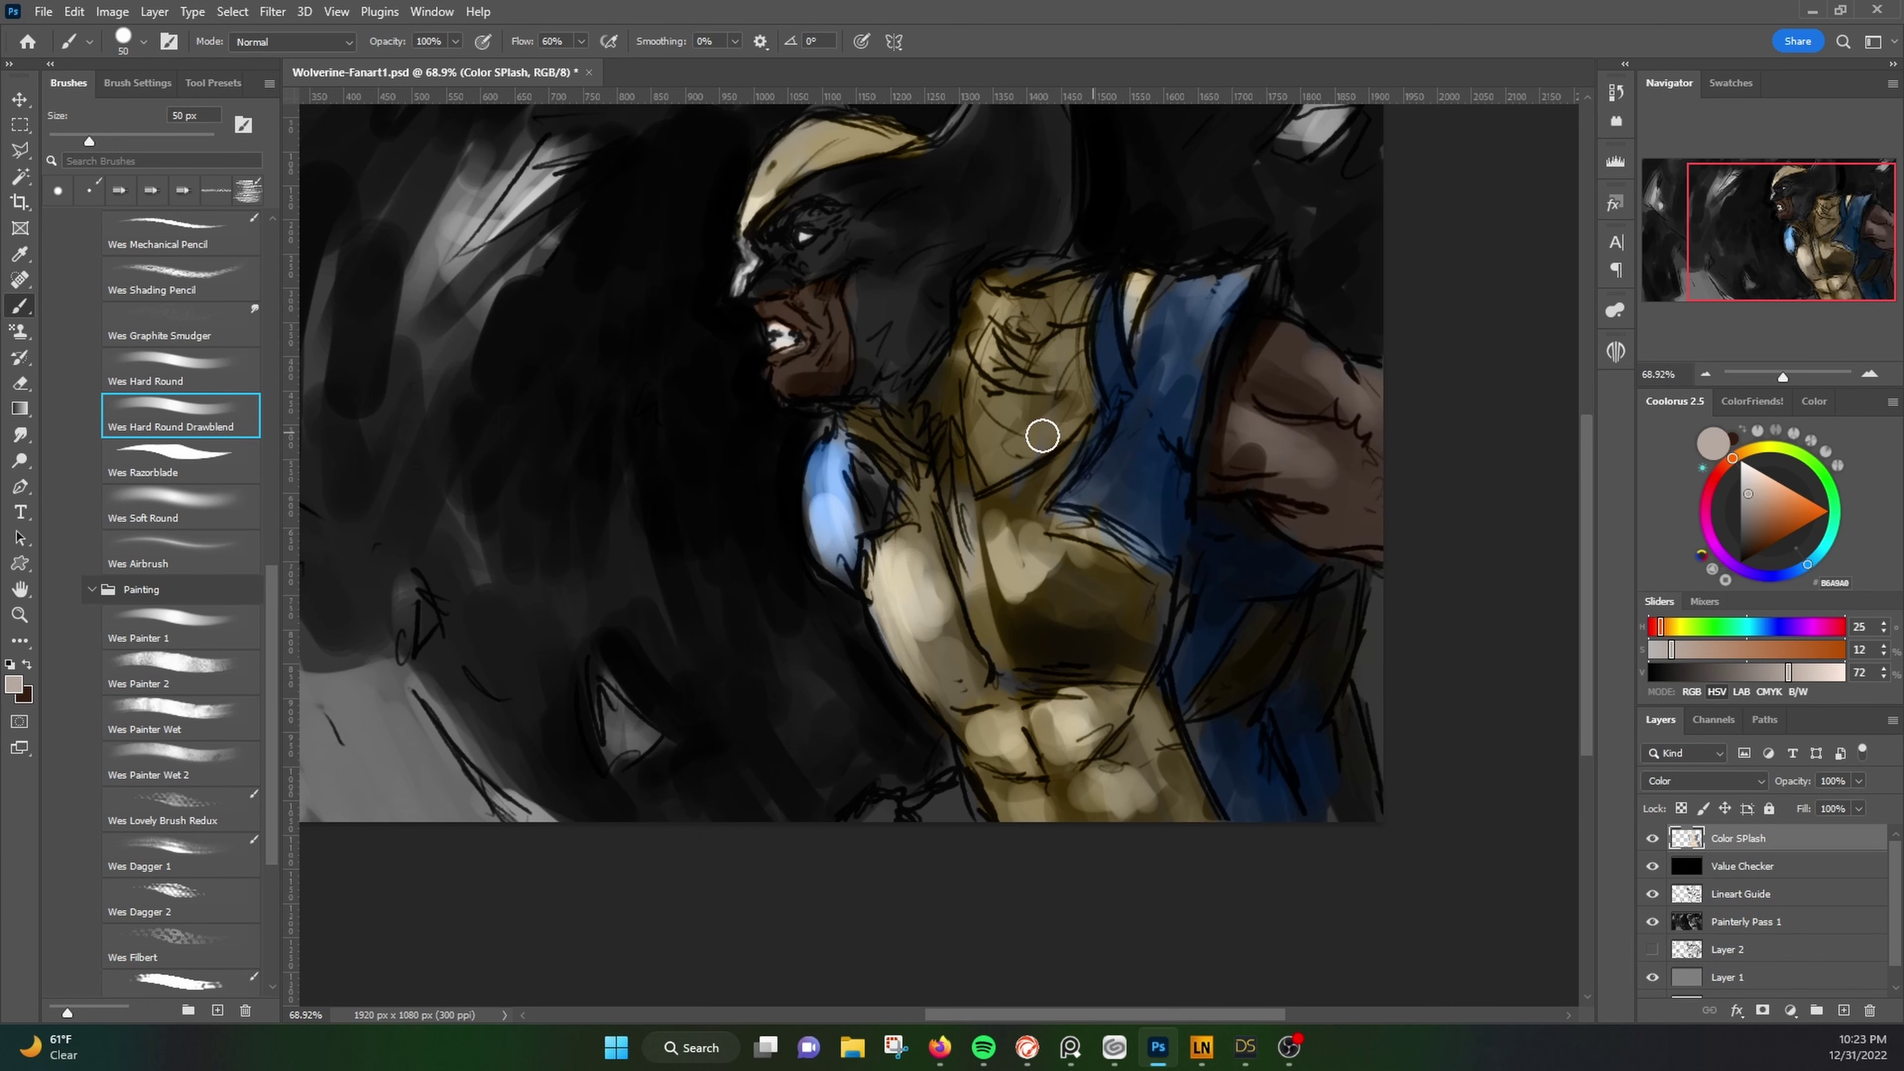
{"action": "left_click", "coordinate": [1759, 448]}
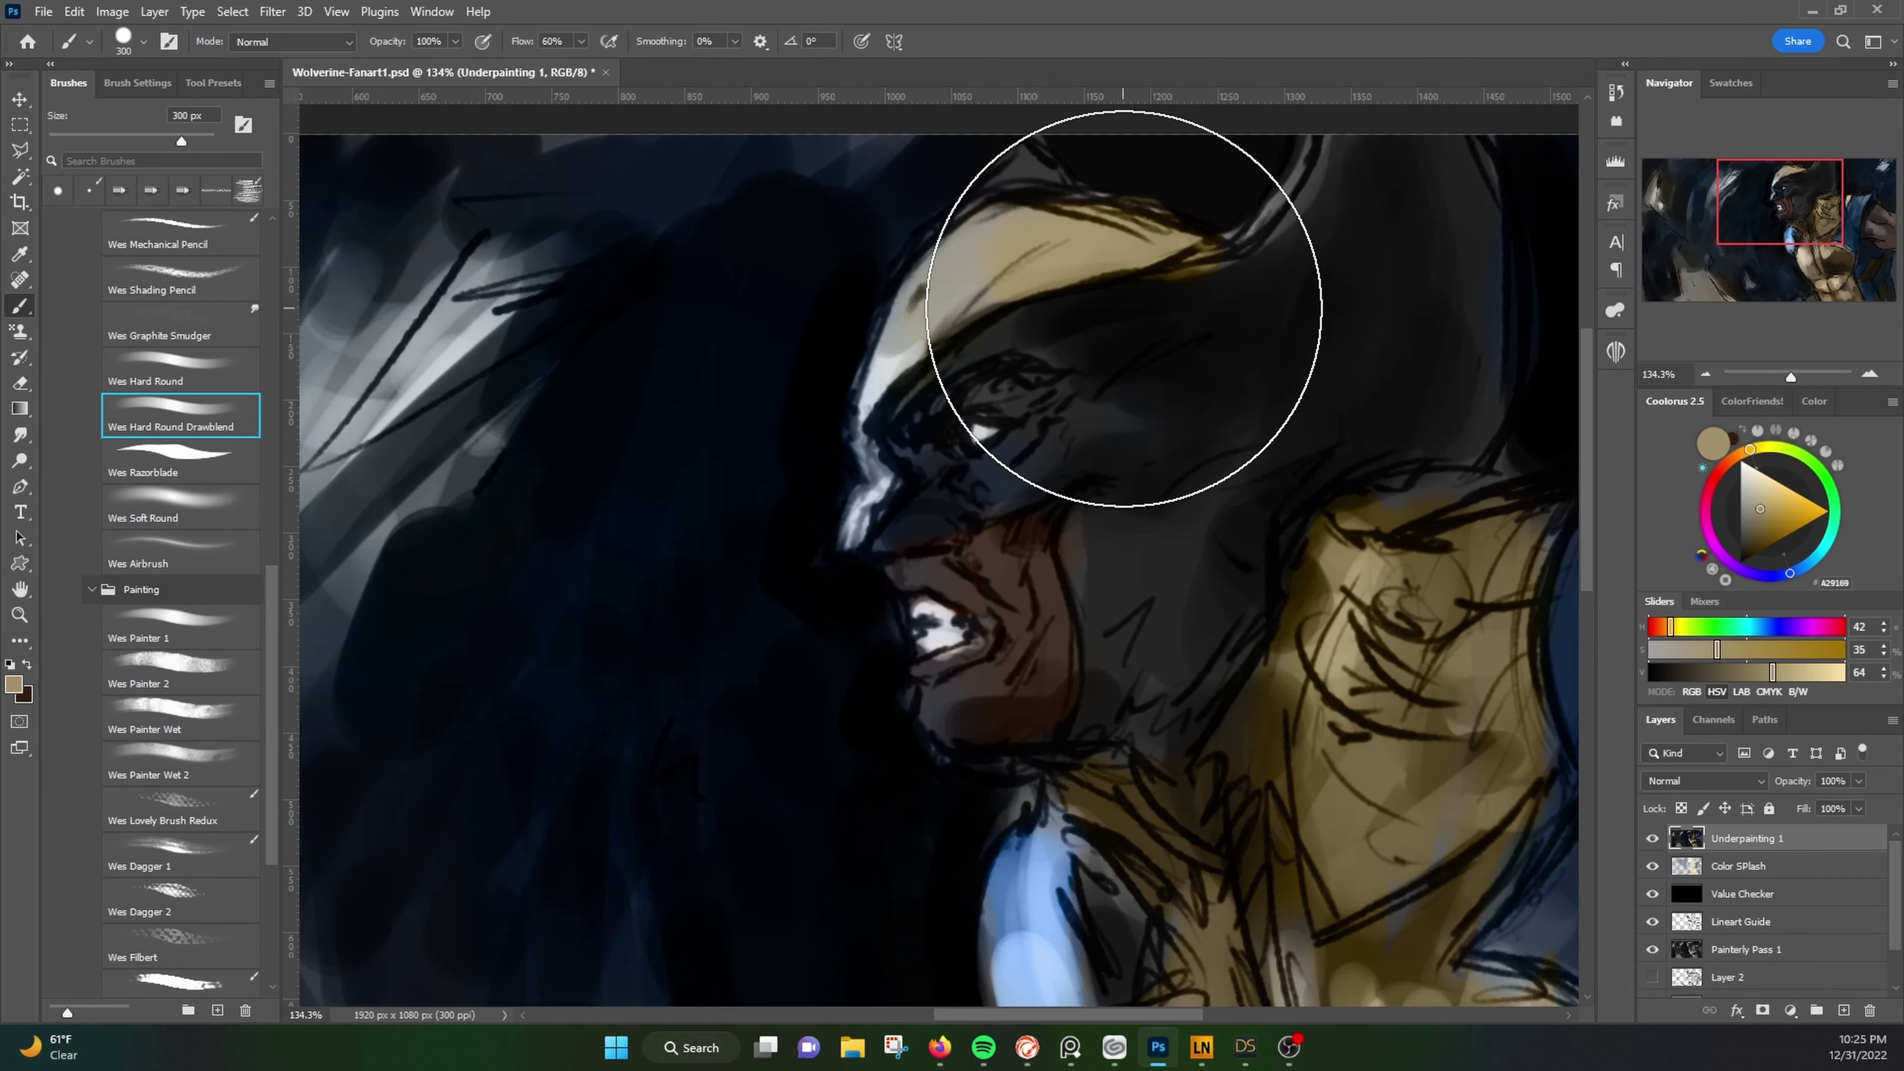
Step: Lighten the tan part of the mask and add a light-grey highlight along the brow
{"action": "left_click_drag", "start_coordinate": [902, 314], "coordinate": [880, 352]}
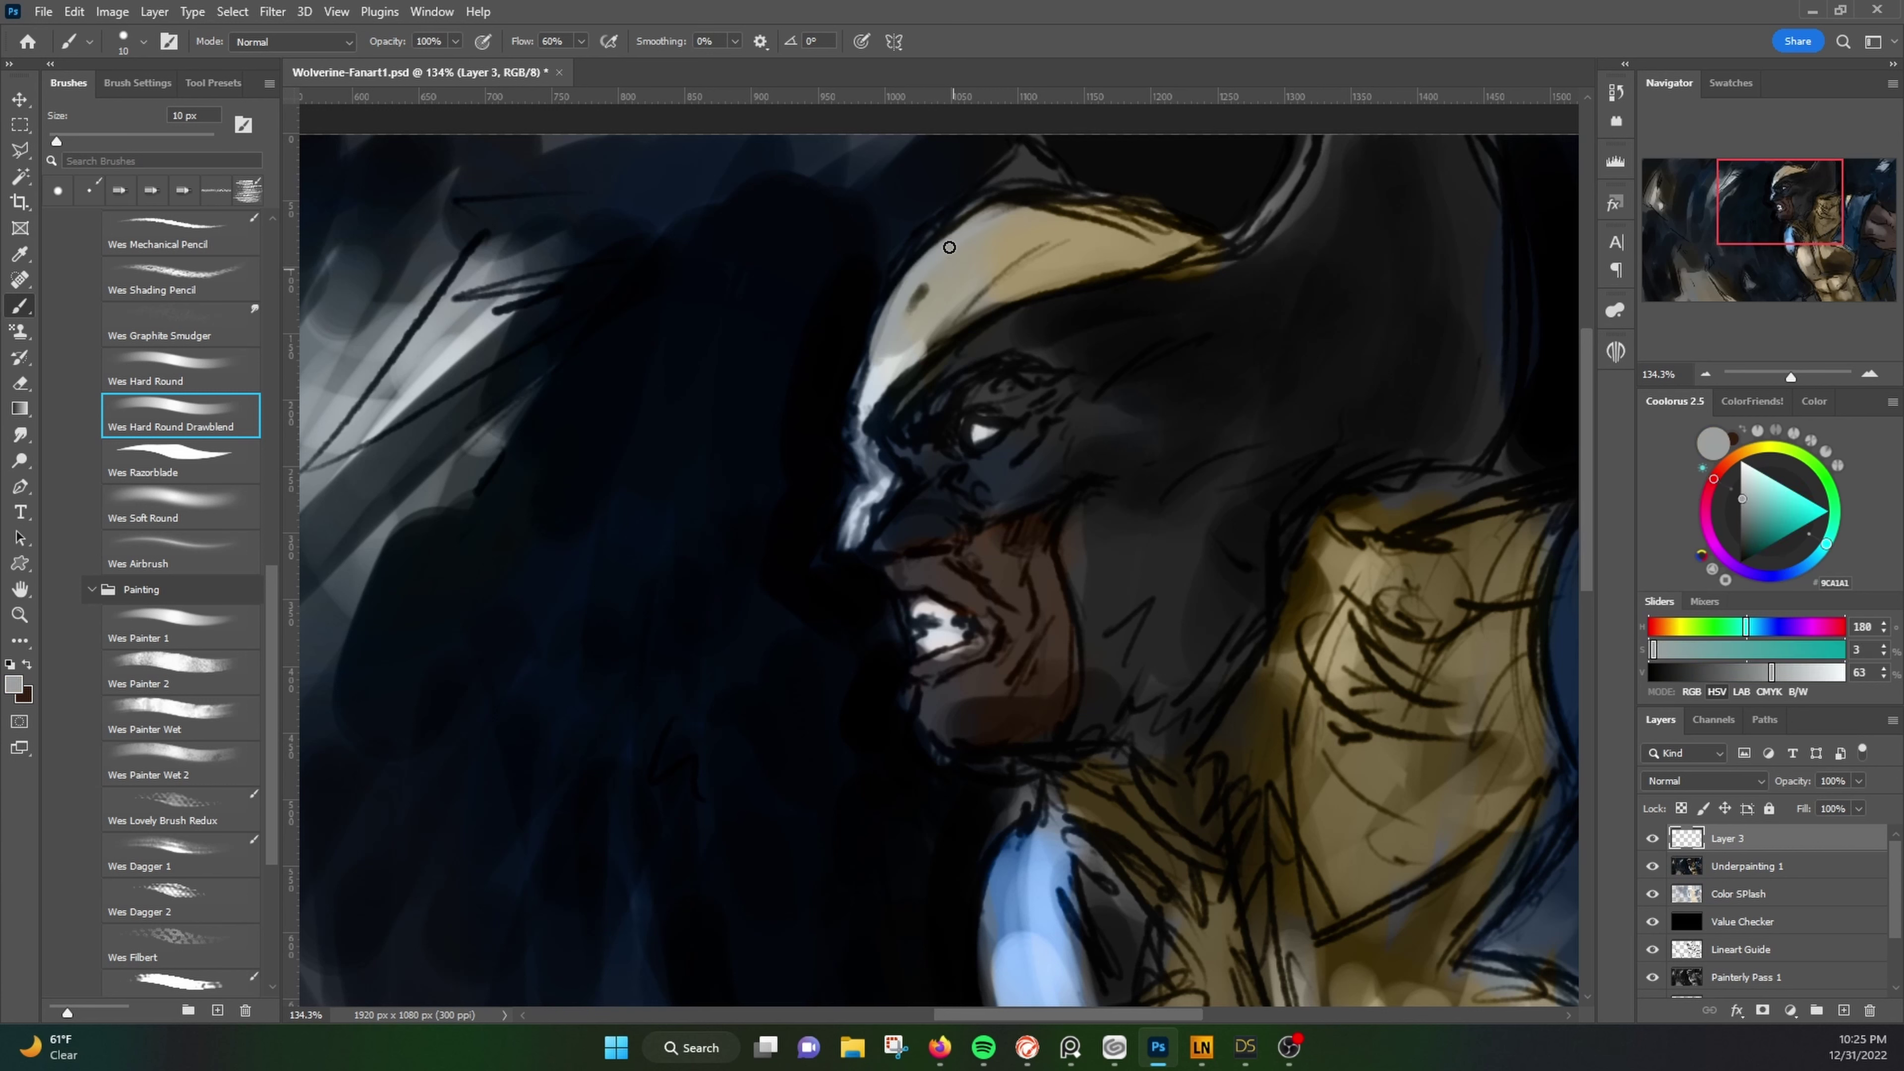
{"action": "left_click_drag", "start_coordinate": [1012, 240], "coordinate": [1177, 206]}
{"action": "left_click", "coordinate": [945, 420], "text": "alt"}
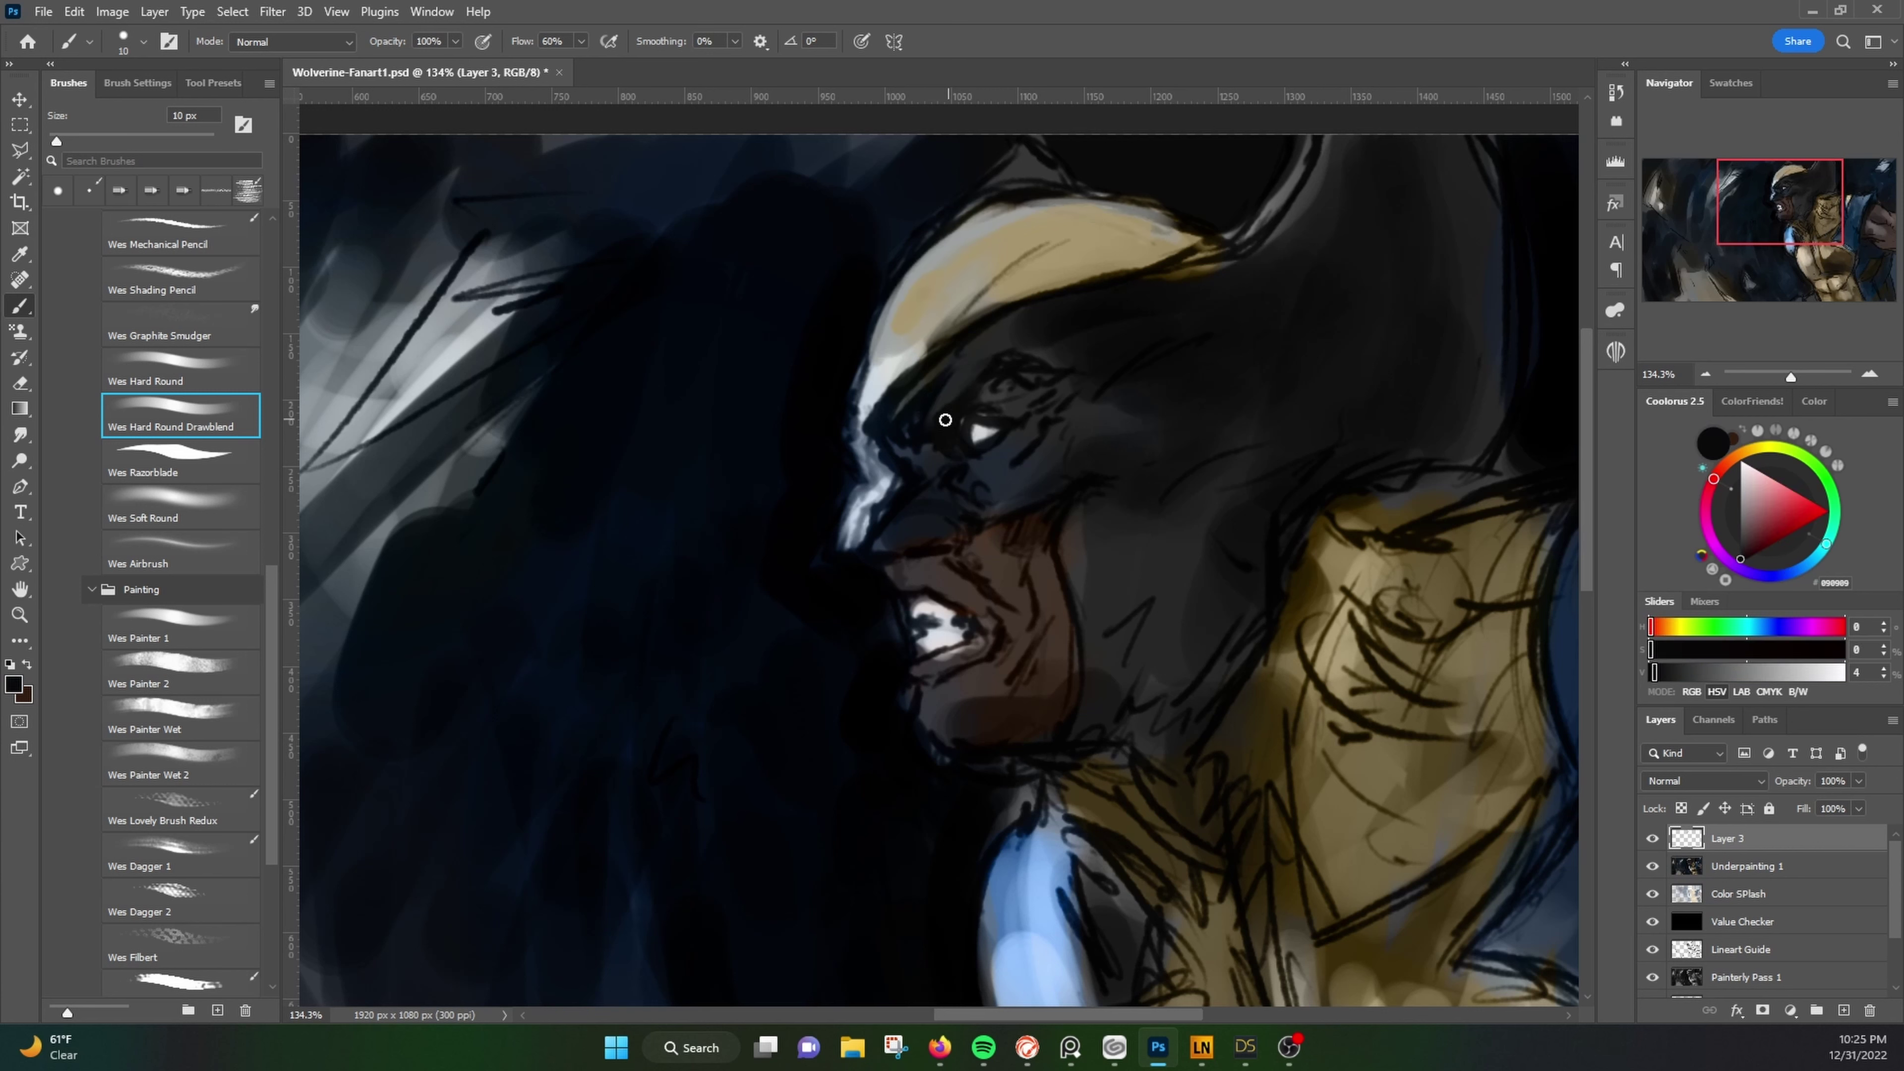
{"action": "left_click", "coordinate": [908, 422], "text": "alt"}
{"action": "left_click_drag", "start_coordinate": [899, 356], "coordinate": [859, 421]}
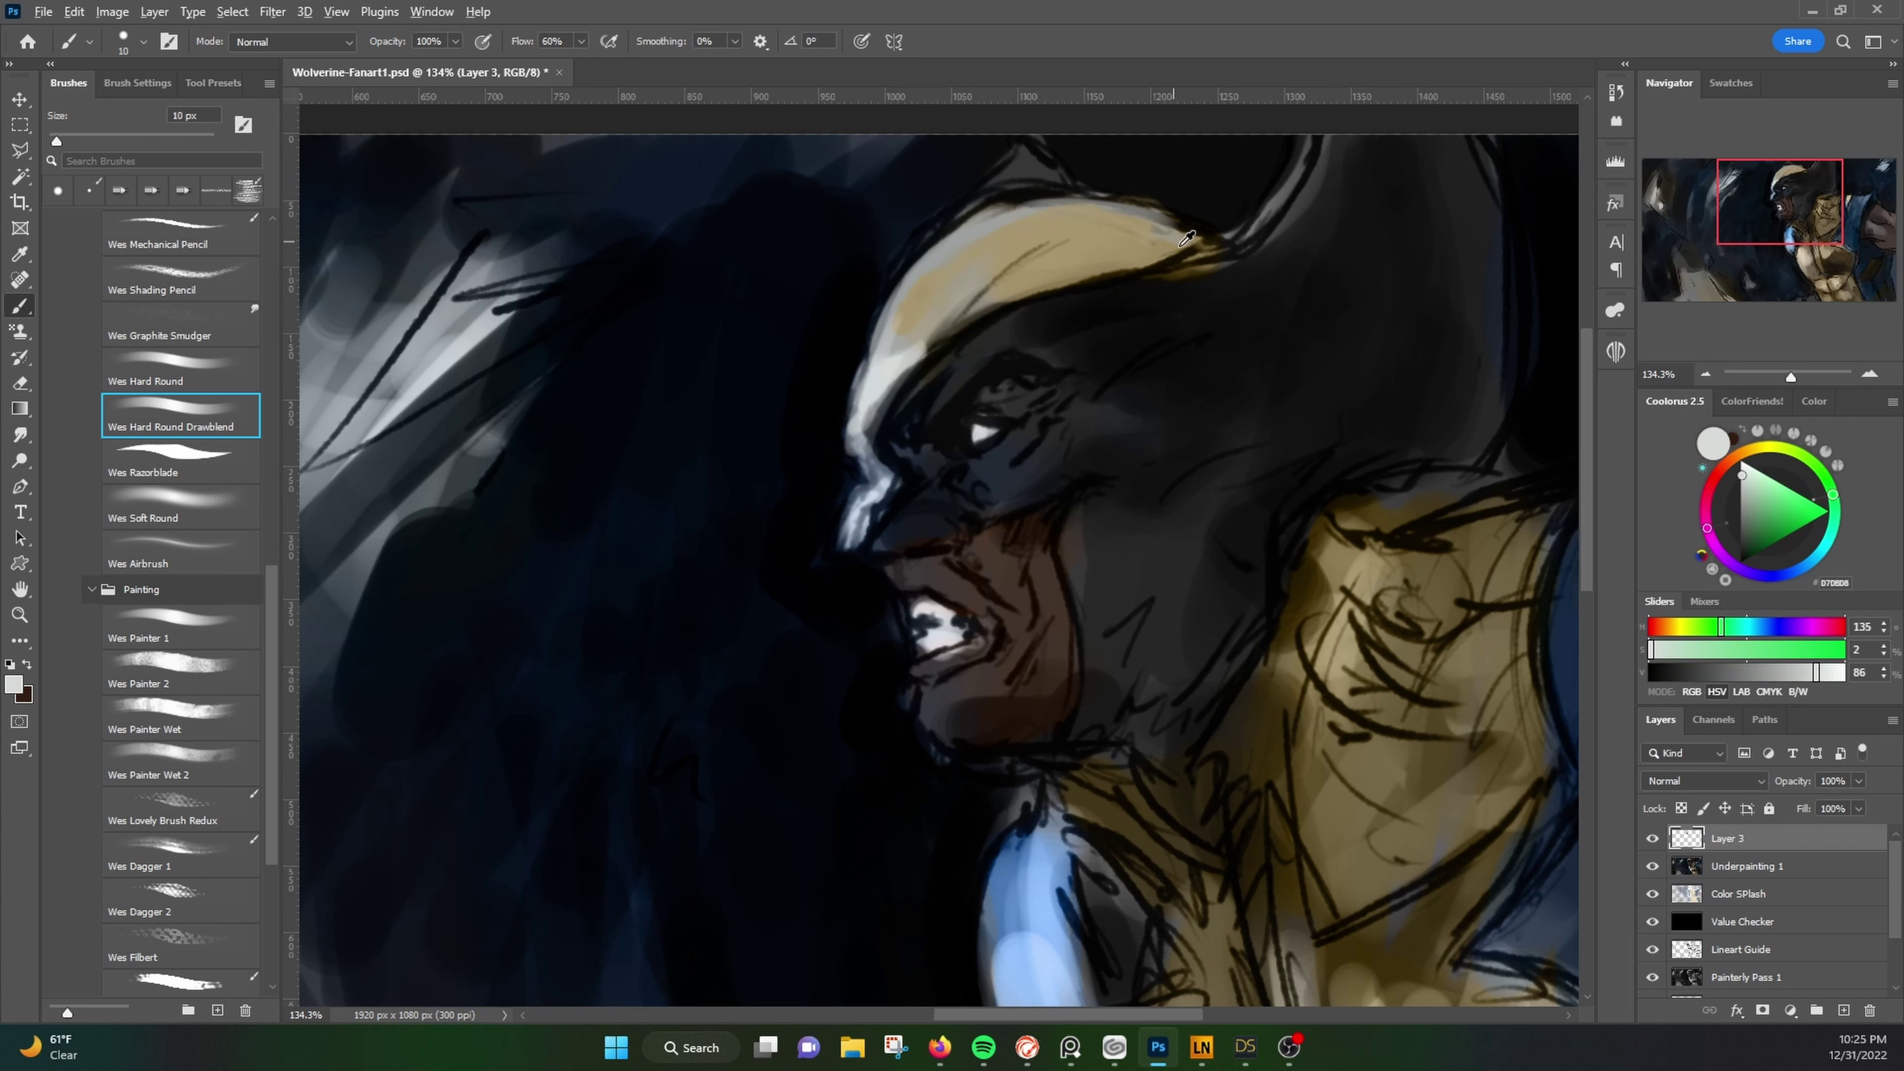
Step: Darken the mask's edge along the nose with near-black and dark grey
{"action": "left_click", "coordinate": [824, 480], "text": "alt"}
{"action": "left_click_drag", "start_coordinate": [866, 487], "coordinate": [832, 547]}
{"action": "left_click", "coordinate": [828, 507], "text": "alt"}
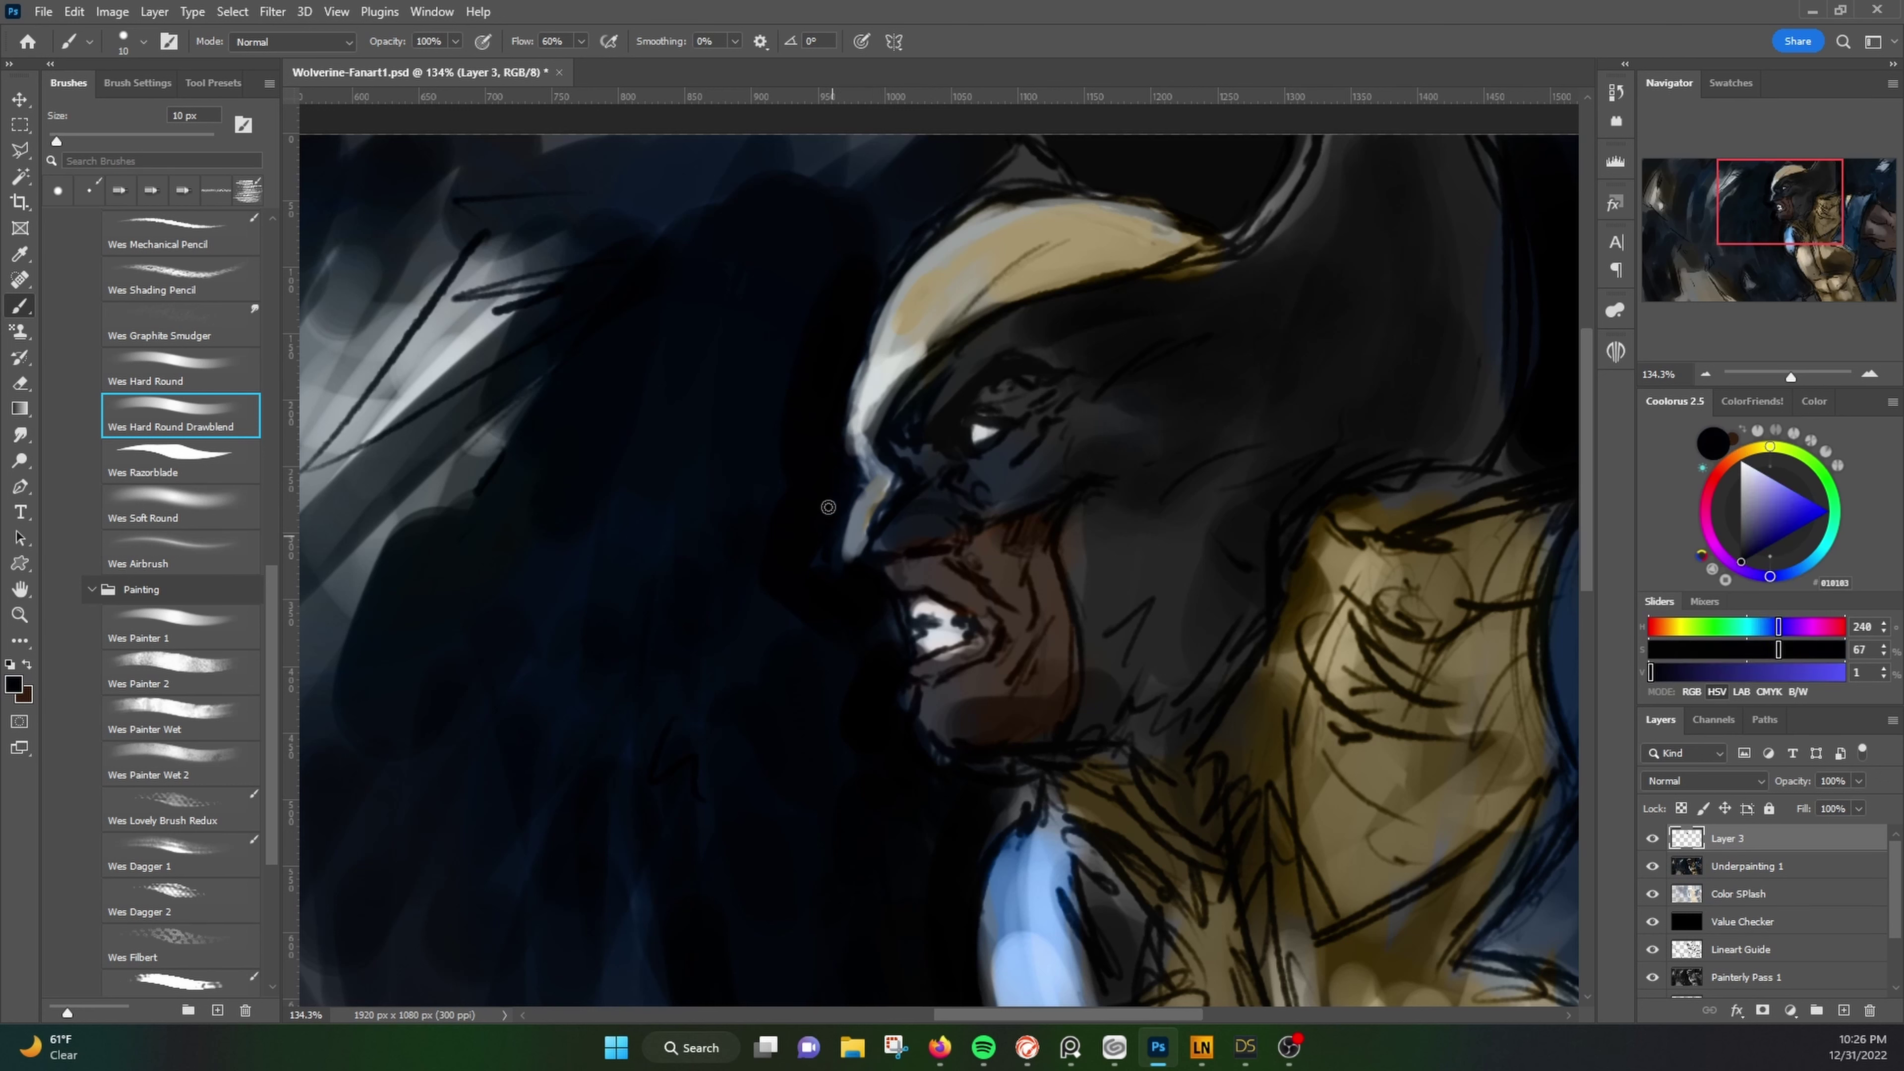
{"action": "left_click", "coordinate": [846, 409], "text": "alt"}
{"action": "left_click", "coordinate": [989, 401], "text": "alt"}
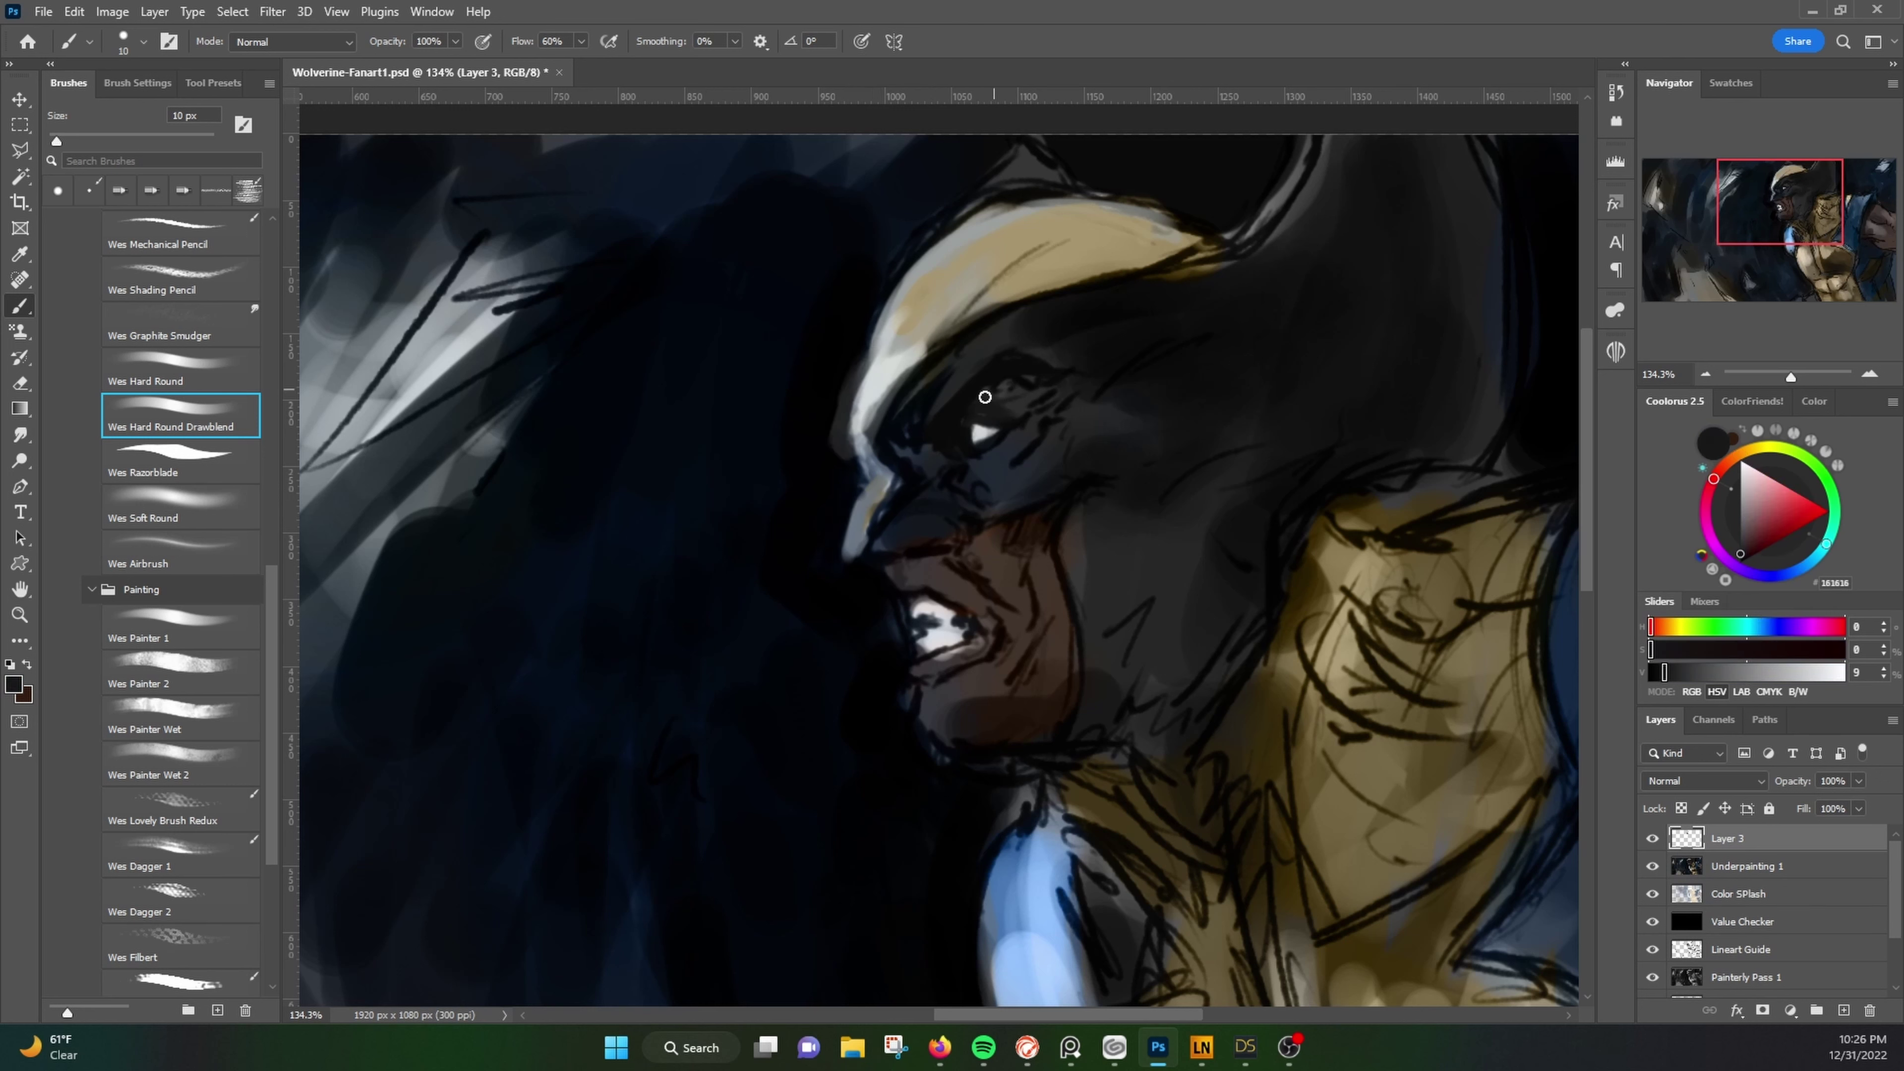
{"action": "left_click", "coordinate": [962, 469], "text": "alt"}
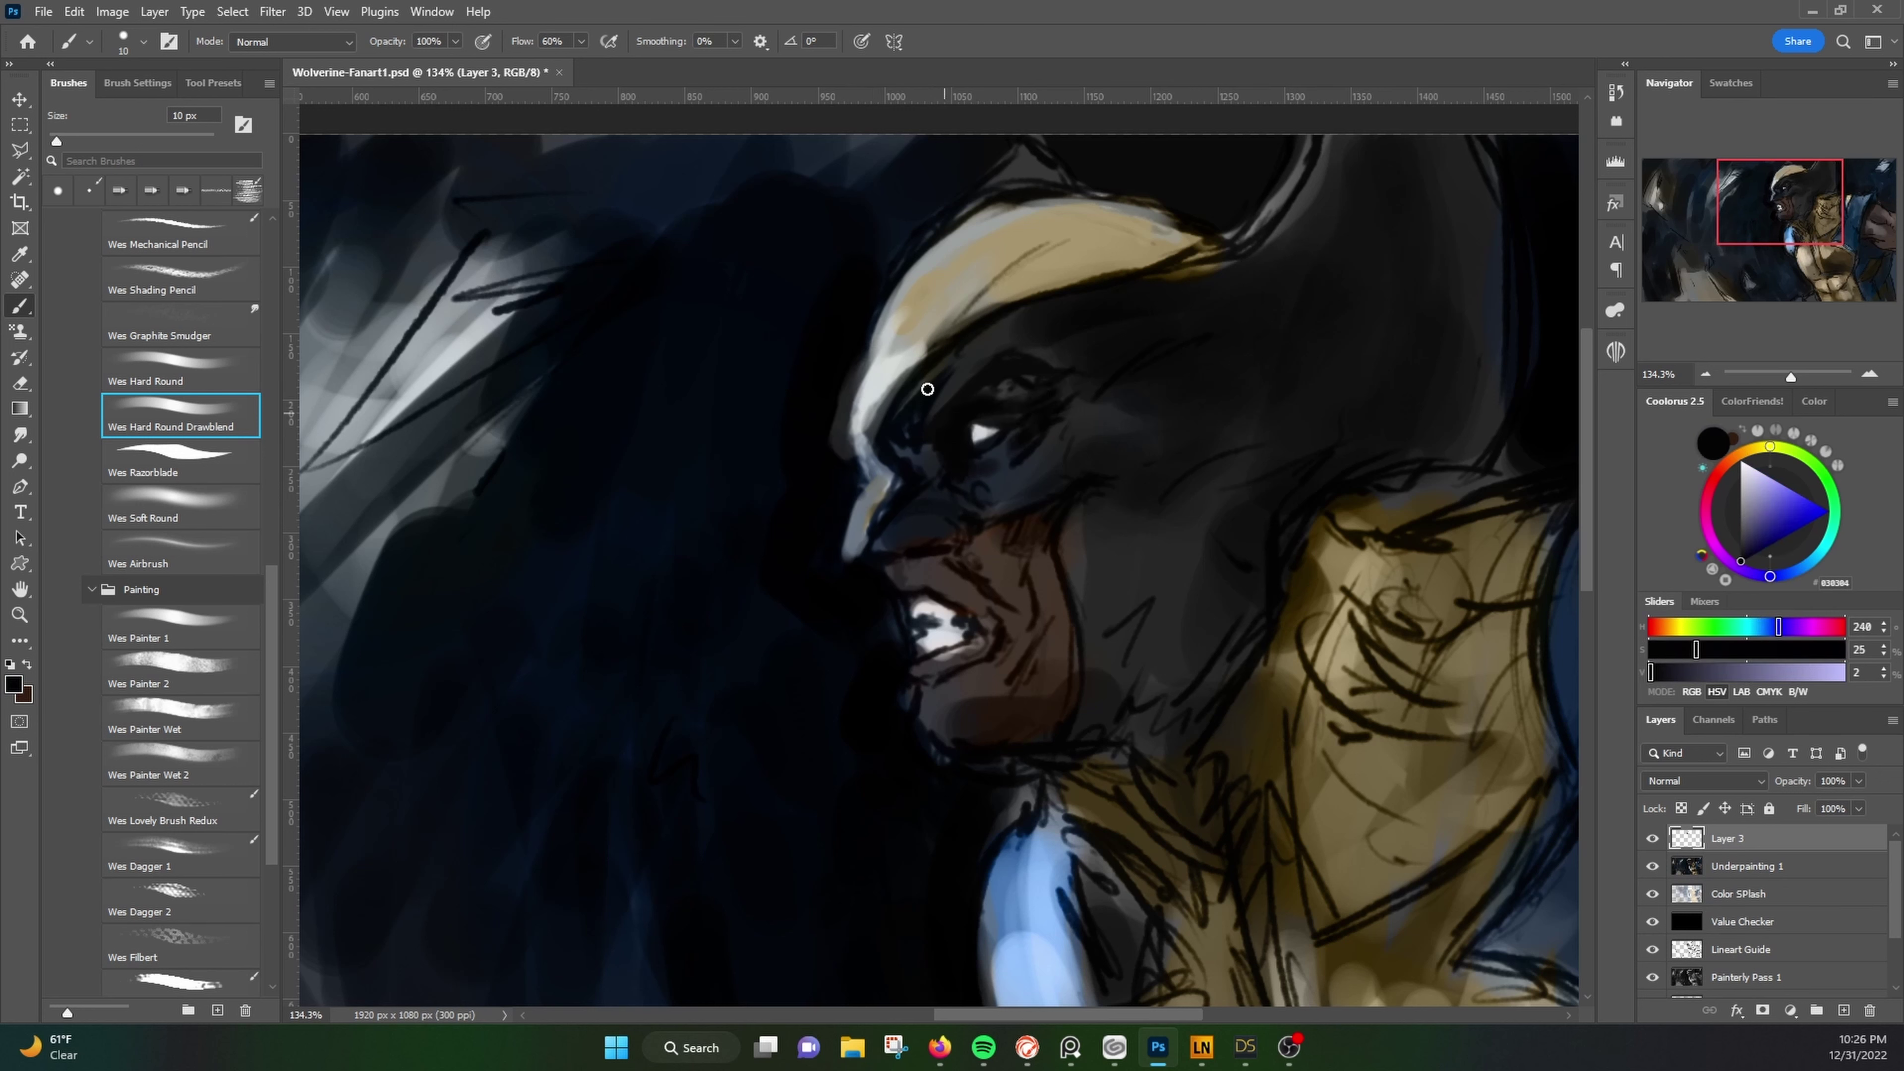
Step: Sample tan, near-black and mouth-area colours and enlarge the brush
{"action": "left_click", "coordinate": [955, 325], "text": "alt"}
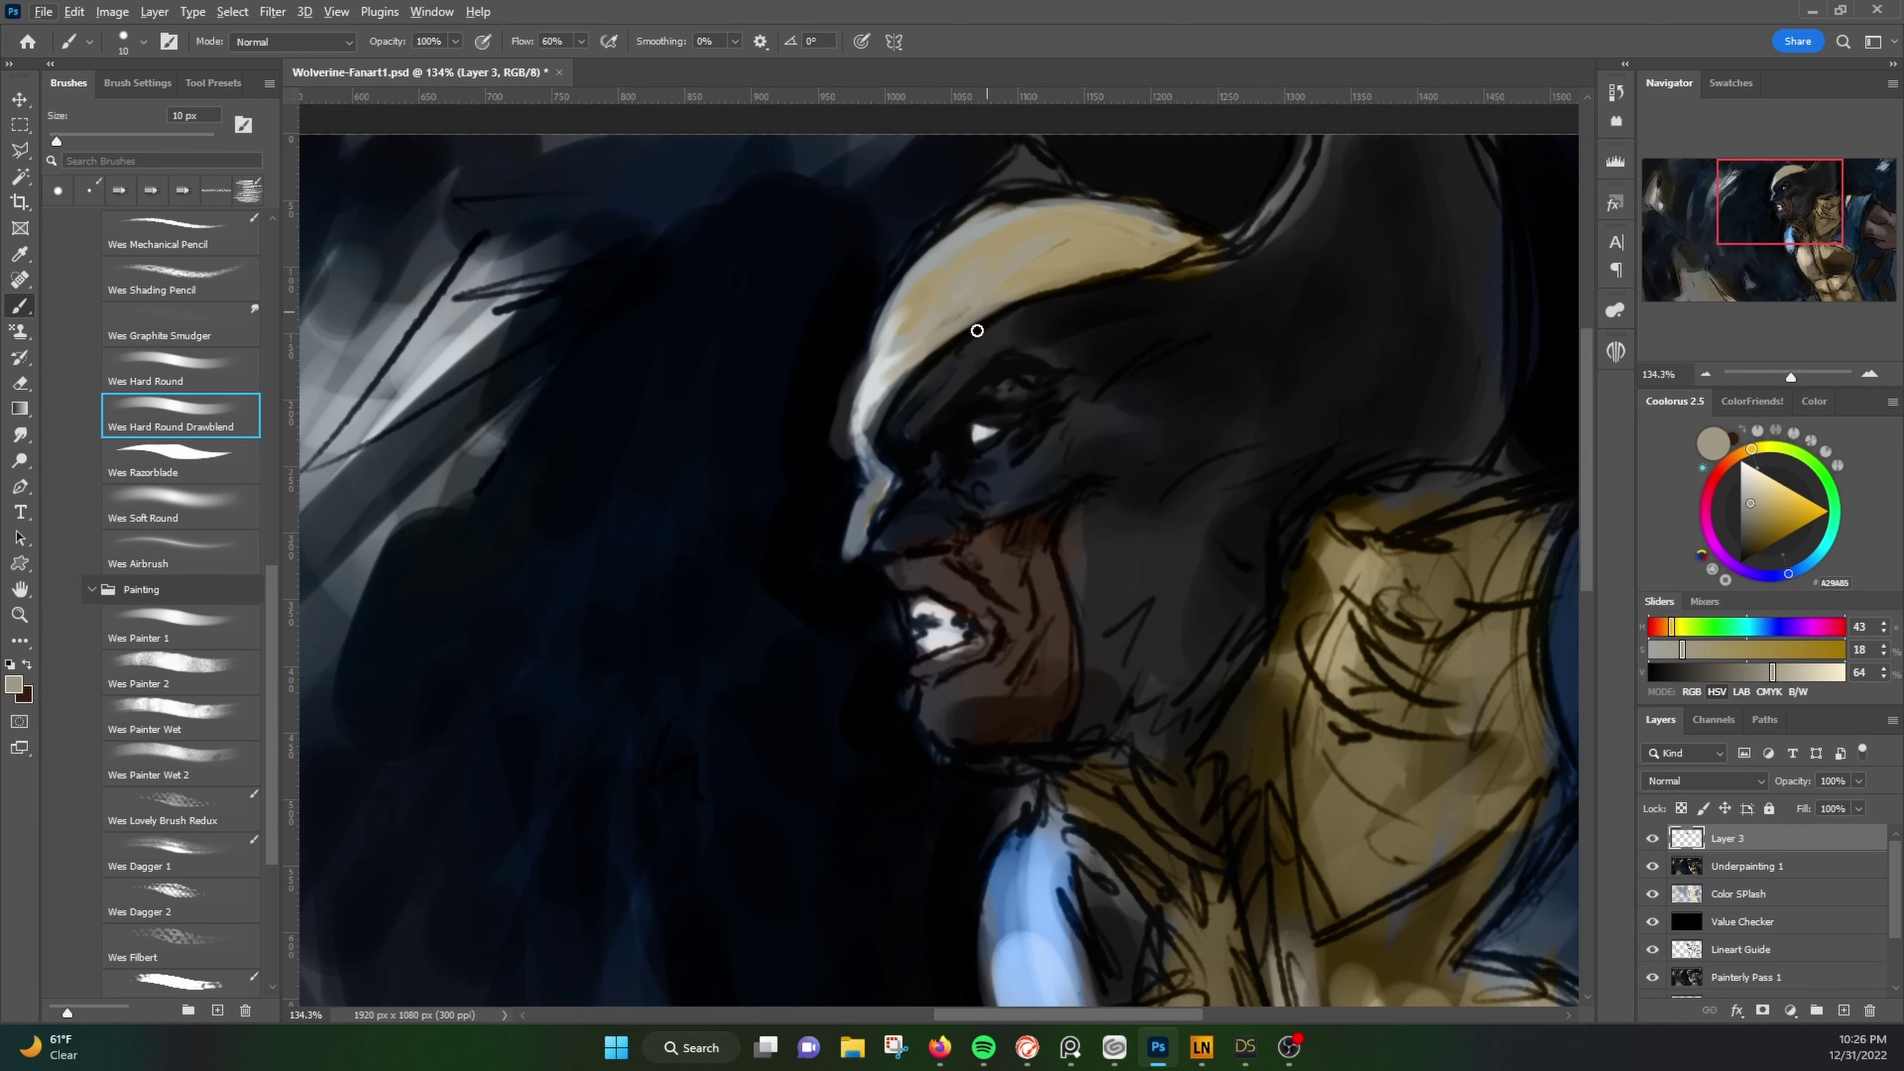
{"action": "left_click", "coordinate": [943, 535], "text": "alt"}
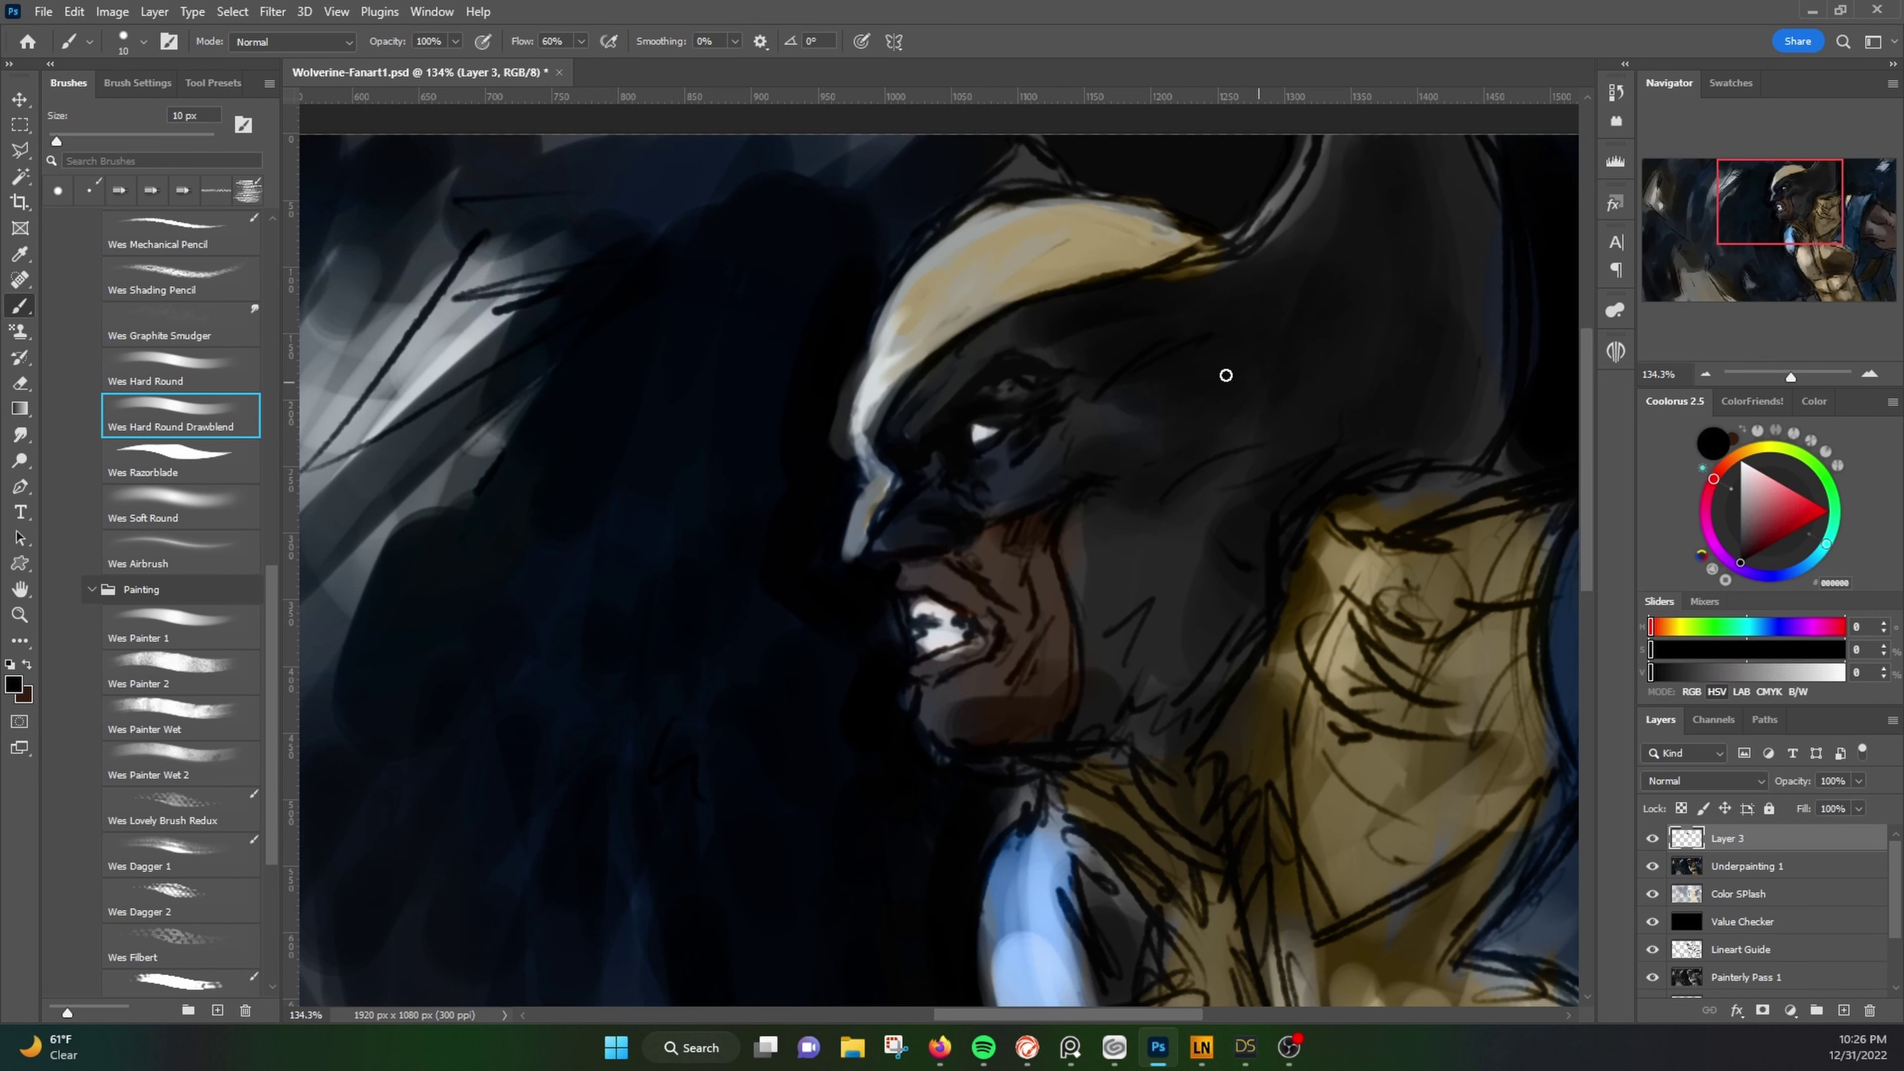
{"action": "left_click", "coordinate": [929, 671], "text": "alt"}
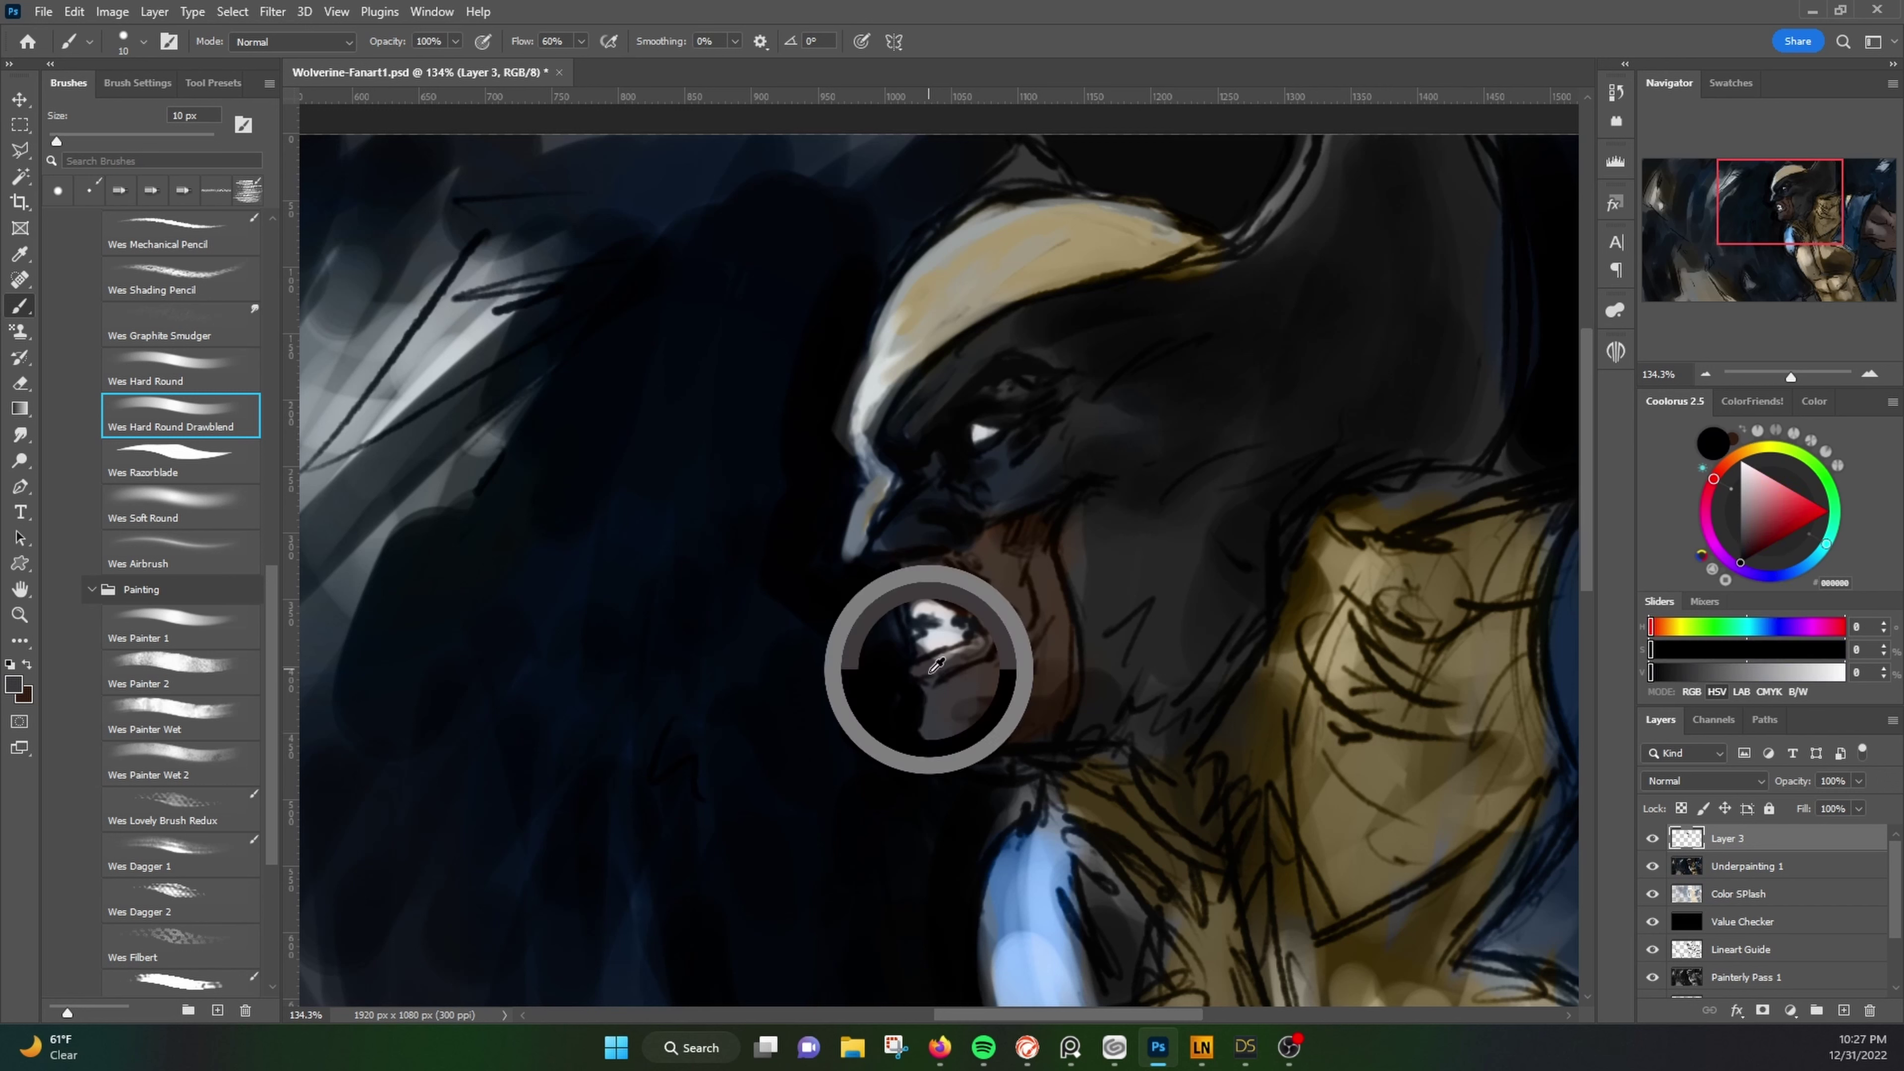
{"action": "left_click", "coordinate": [1031, 379], "text": "alt"}
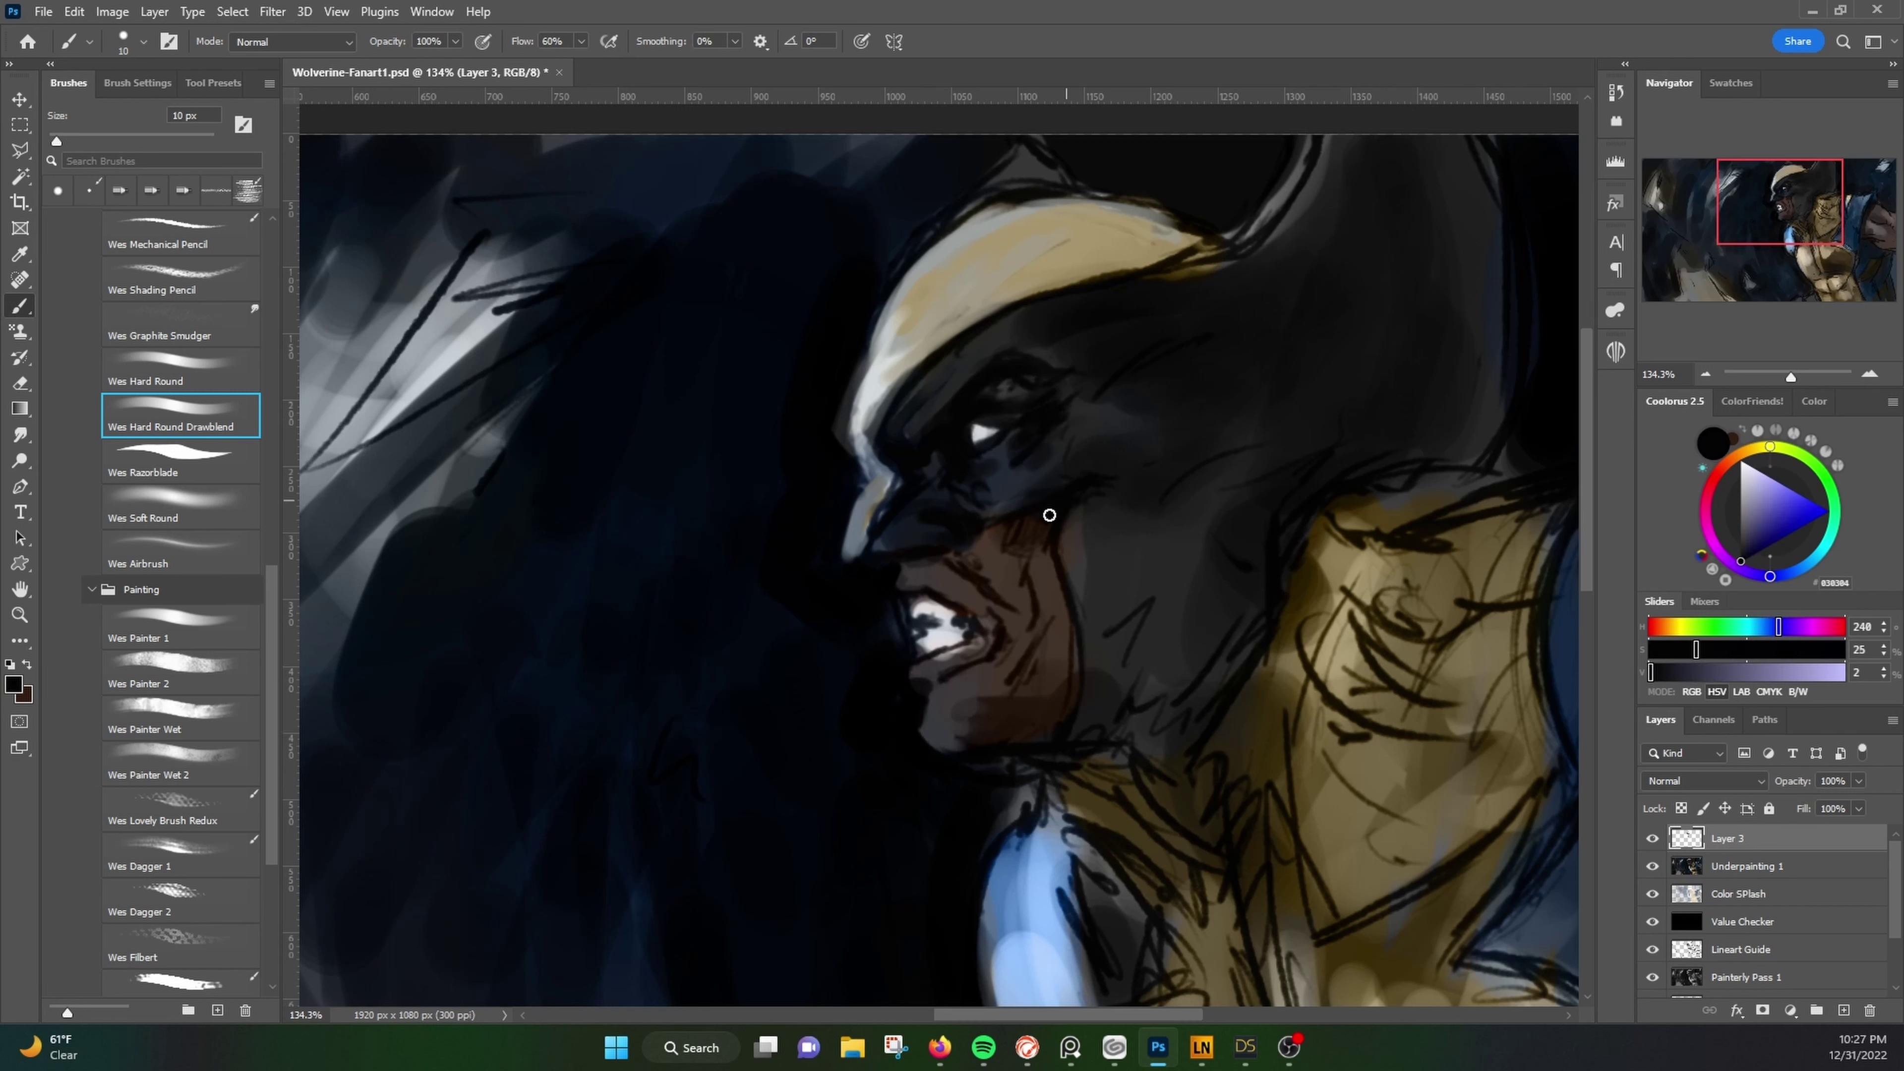
{"action": "key", "text": "bracketright"}
Step: Sample dark mask tones, a blue-grey shadow and the grey near the eye highlight
{"action": "left_click", "coordinate": [1097, 372], "text": "alt"}
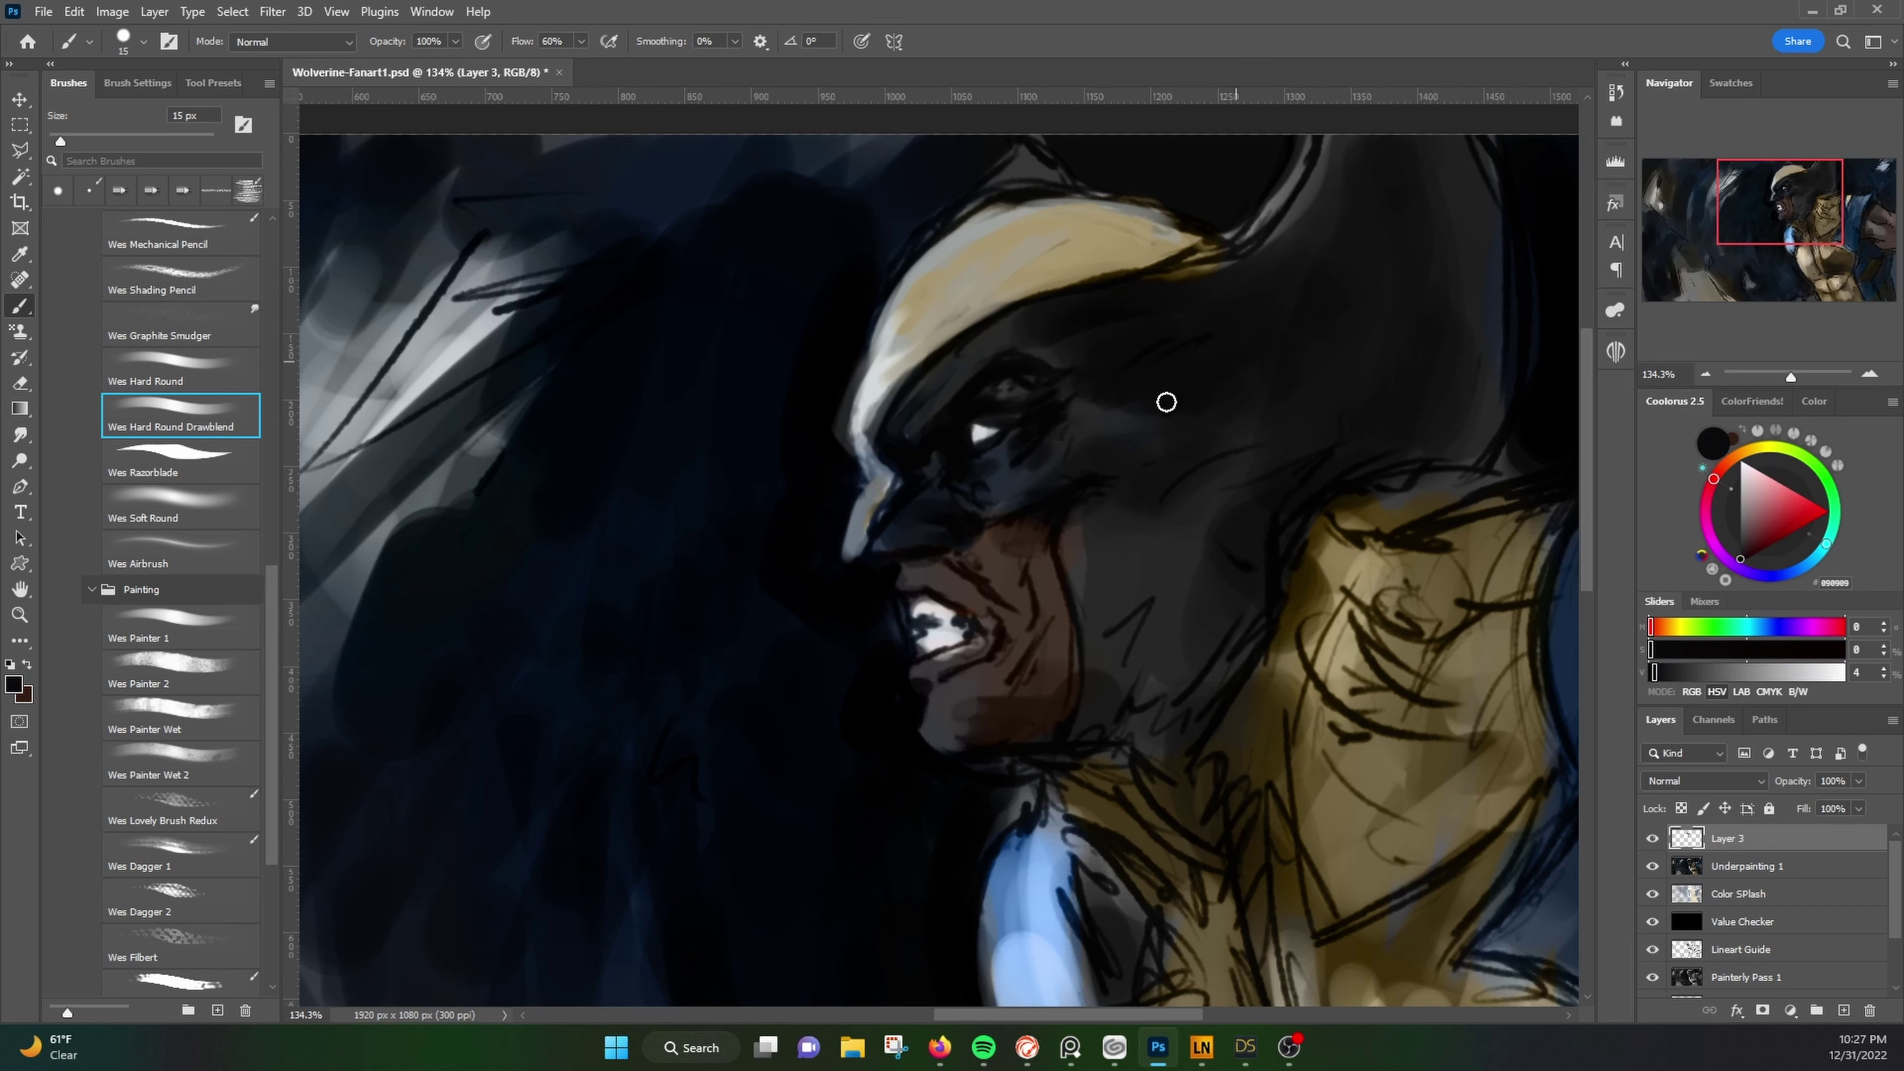
{"action": "left_click", "coordinate": [1177, 408], "text": "alt"}
{"action": "left_click", "coordinate": [1097, 472], "text": "alt"}
{"action": "left_click", "coordinate": [1019, 463], "text": "alt"}
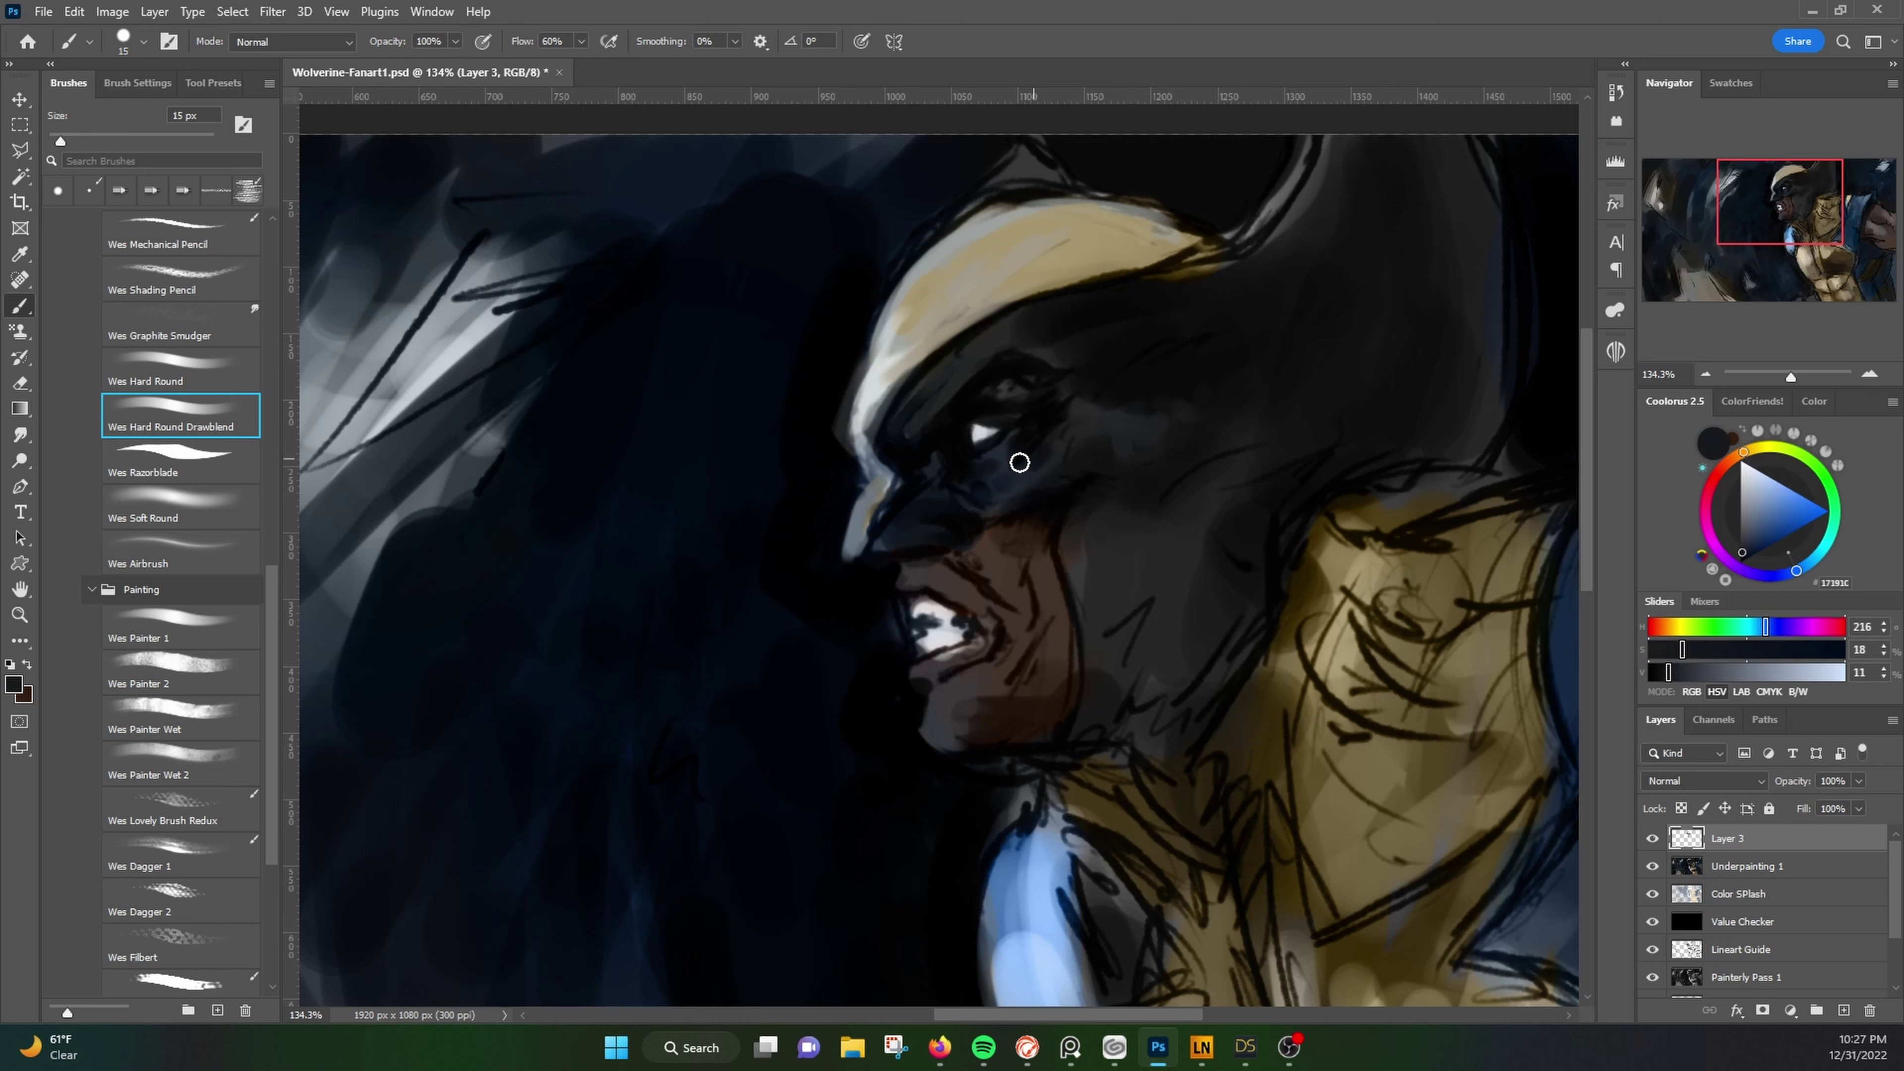
{"action": "left_click", "coordinate": [992, 442], "text": "alt"}
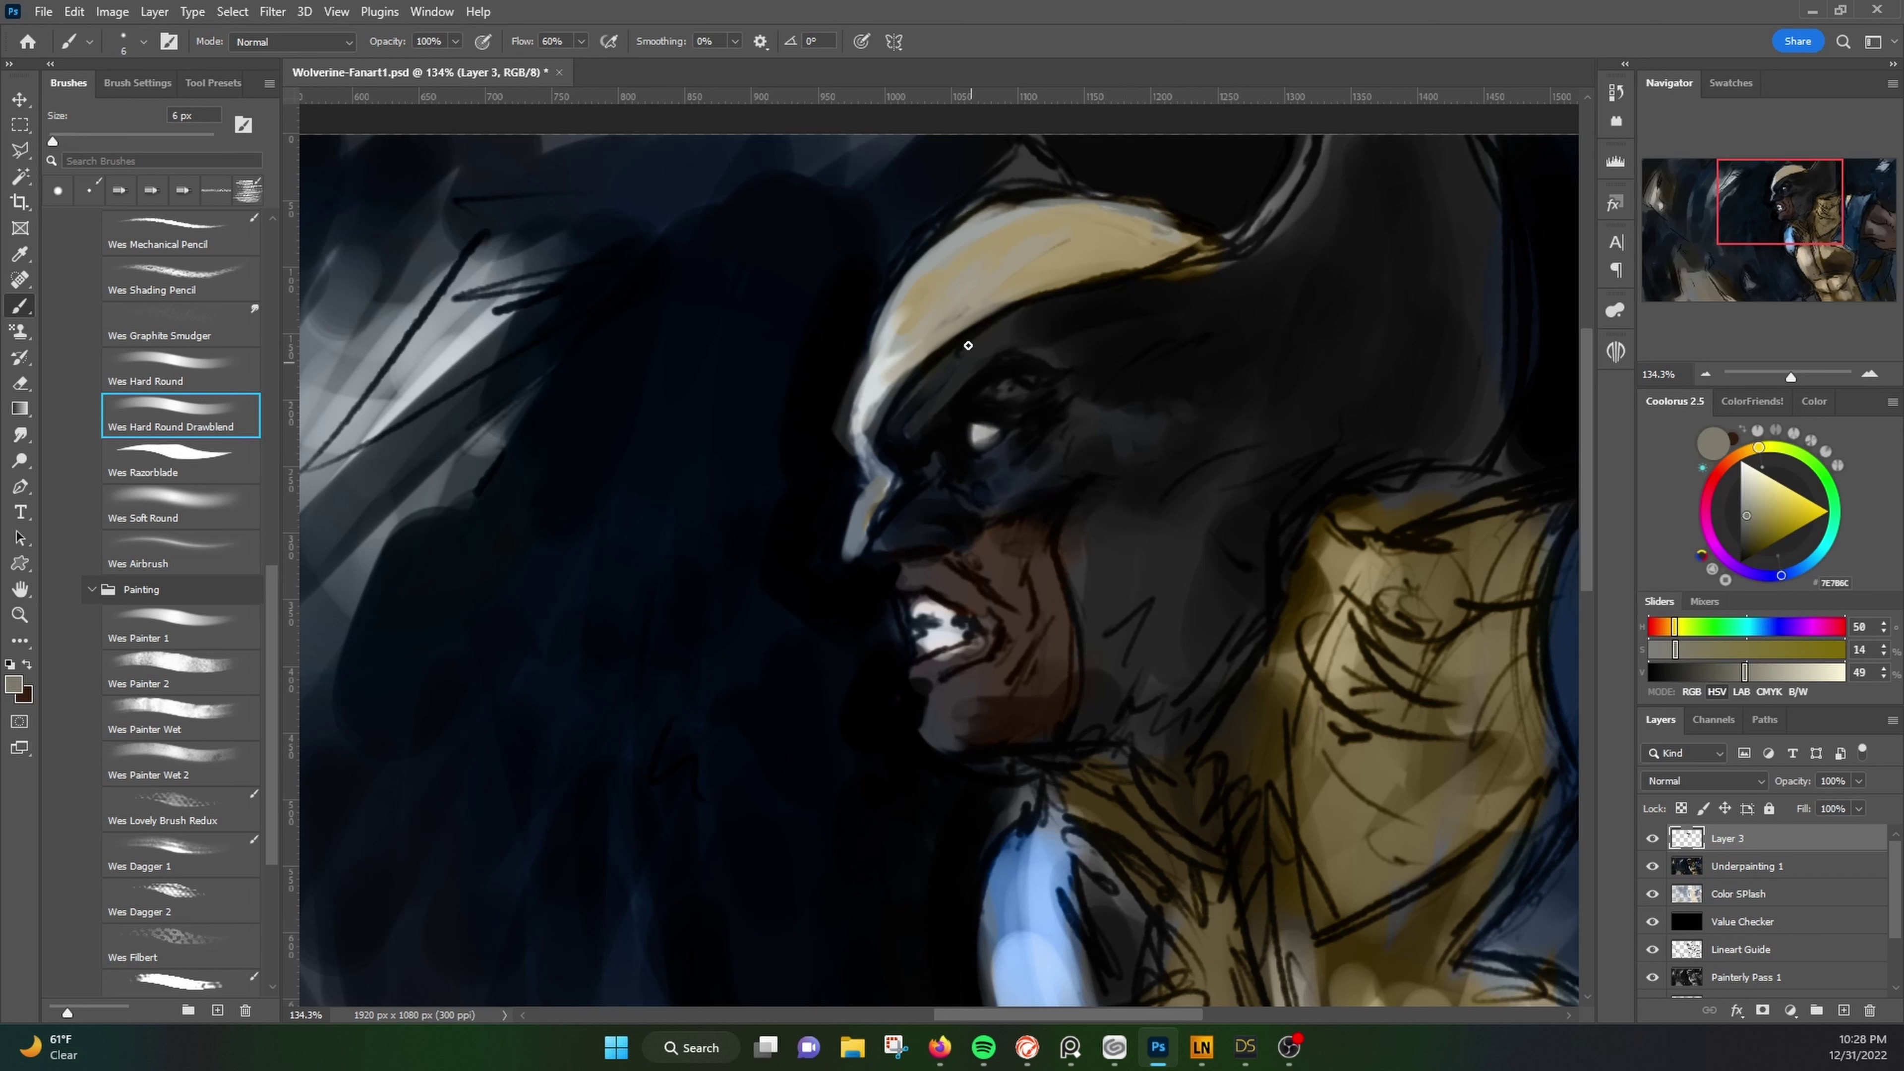
{"action": "left_click", "coordinate": [983, 443], "text": "alt"}
{"action": "left_click", "coordinate": [997, 440], "text": "alt"}
{"action": "left_click", "coordinate": [983, 405], "text": "alt"}
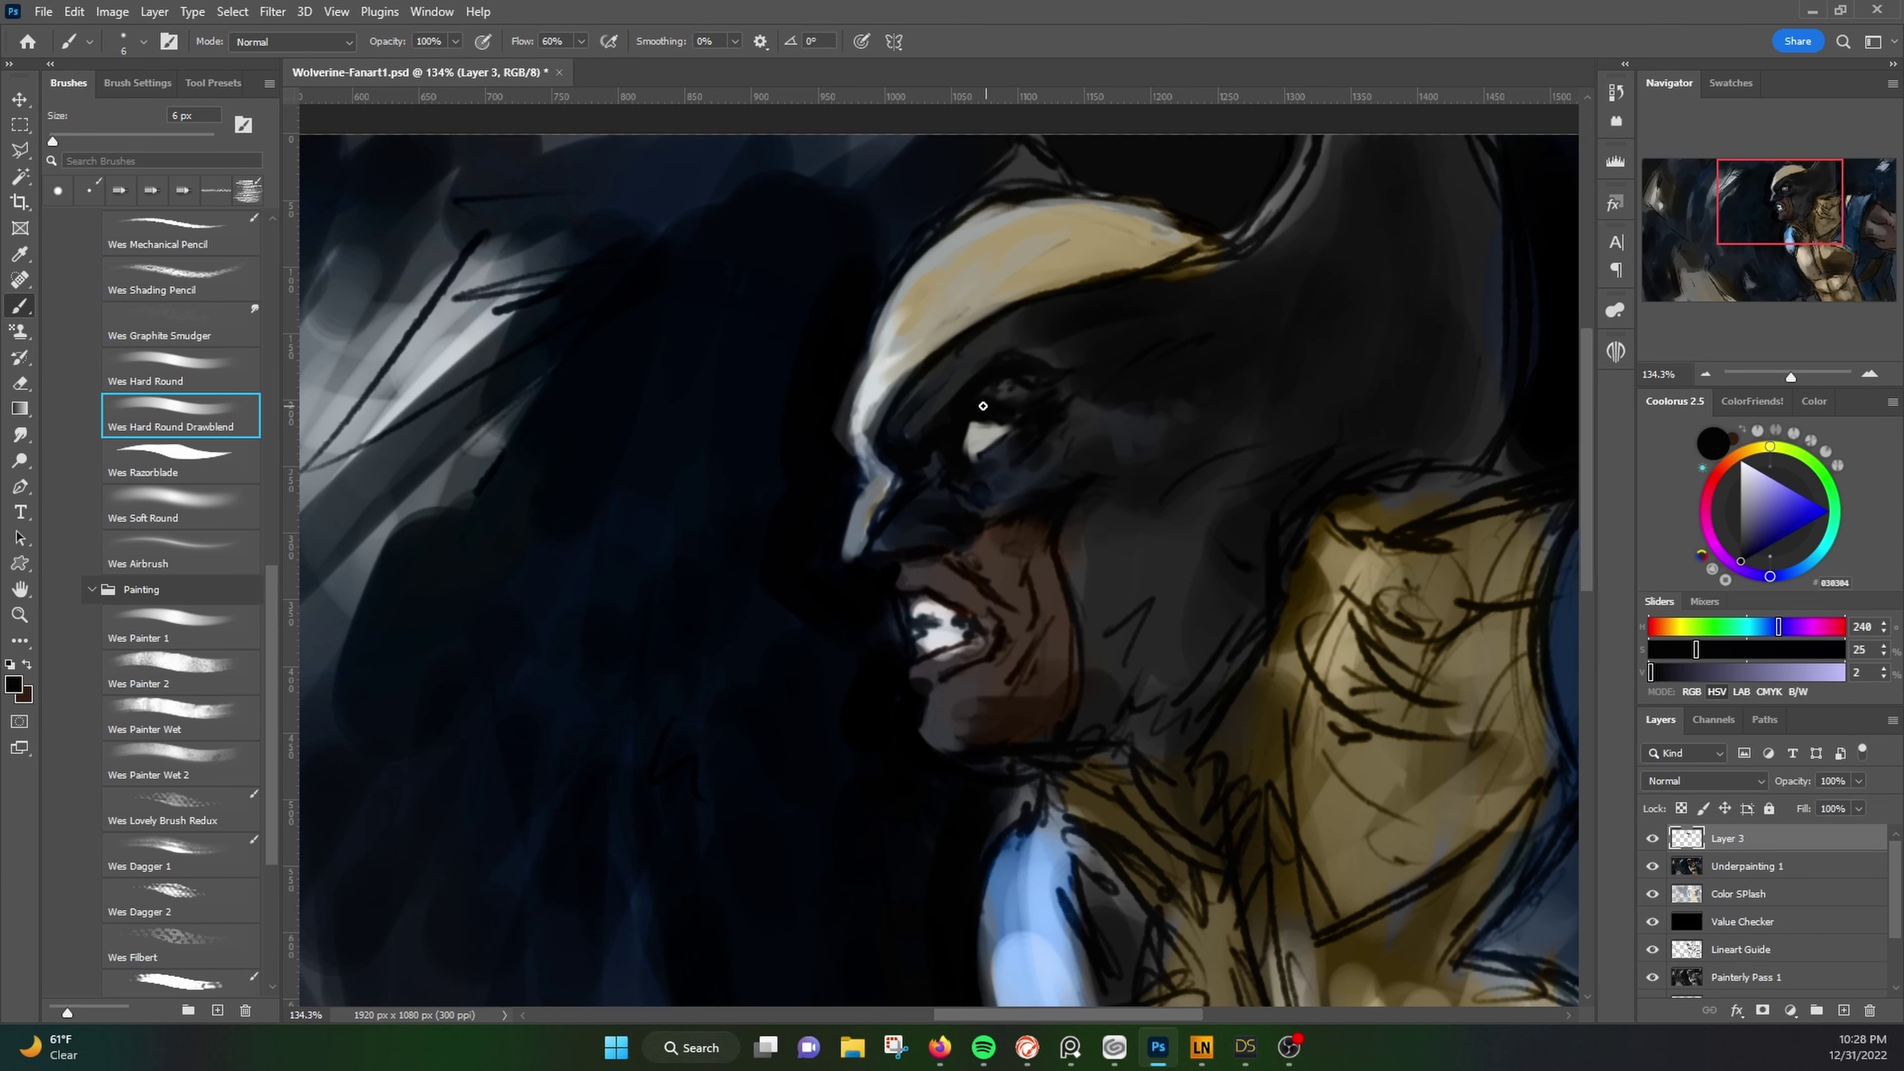
Step: Sample light-grey highlight, blue-grey, slate grey and mask-stripe tan tones
{"action": "left_click", "coordinate": [971, 360], "text": "alt"}
{"action": "left_click", "coordinate": [995, 447], "text": "alt"}
{"action": "left_click", "coordinate": [1045, 315], "text": "alt"}
{"action": "left_click", "coordinate": [870, 402], "text": "alt"}
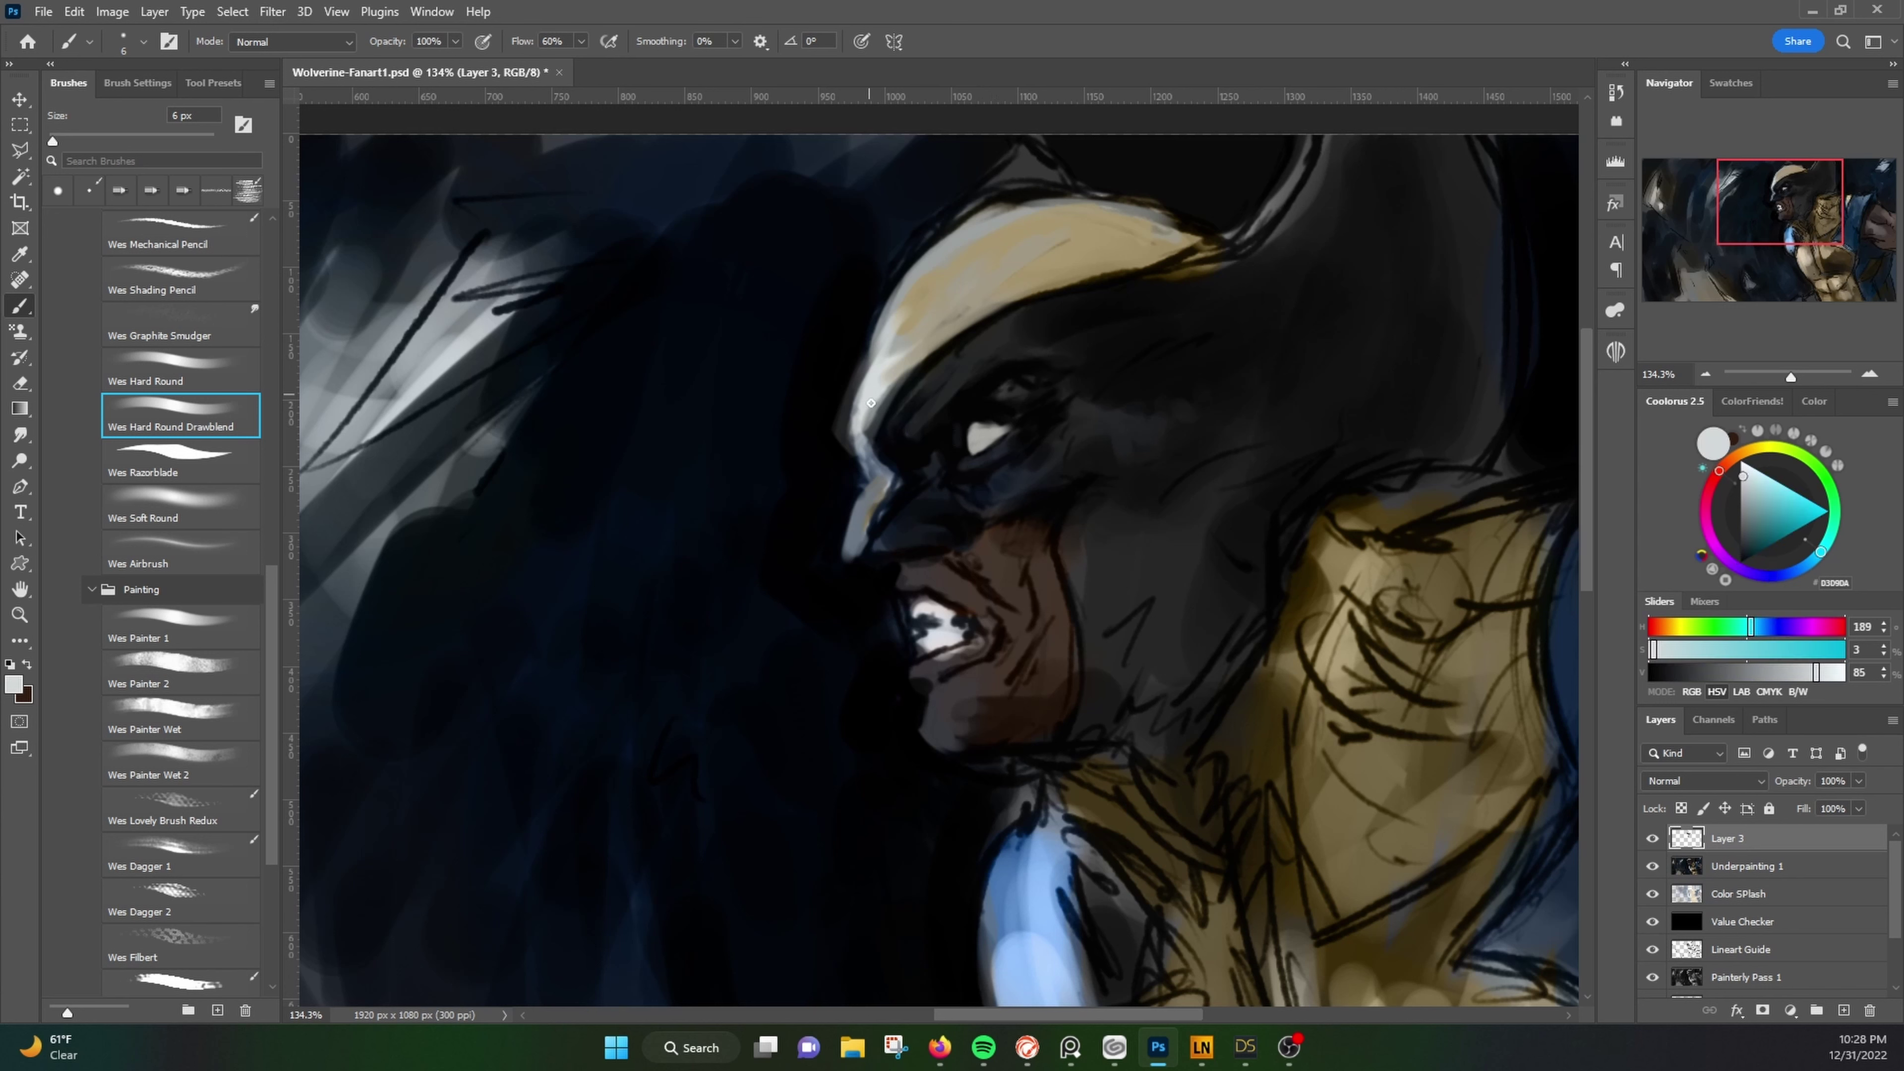
{"action": "left_click", "coordinate": [907, 370], "text": "alt"}
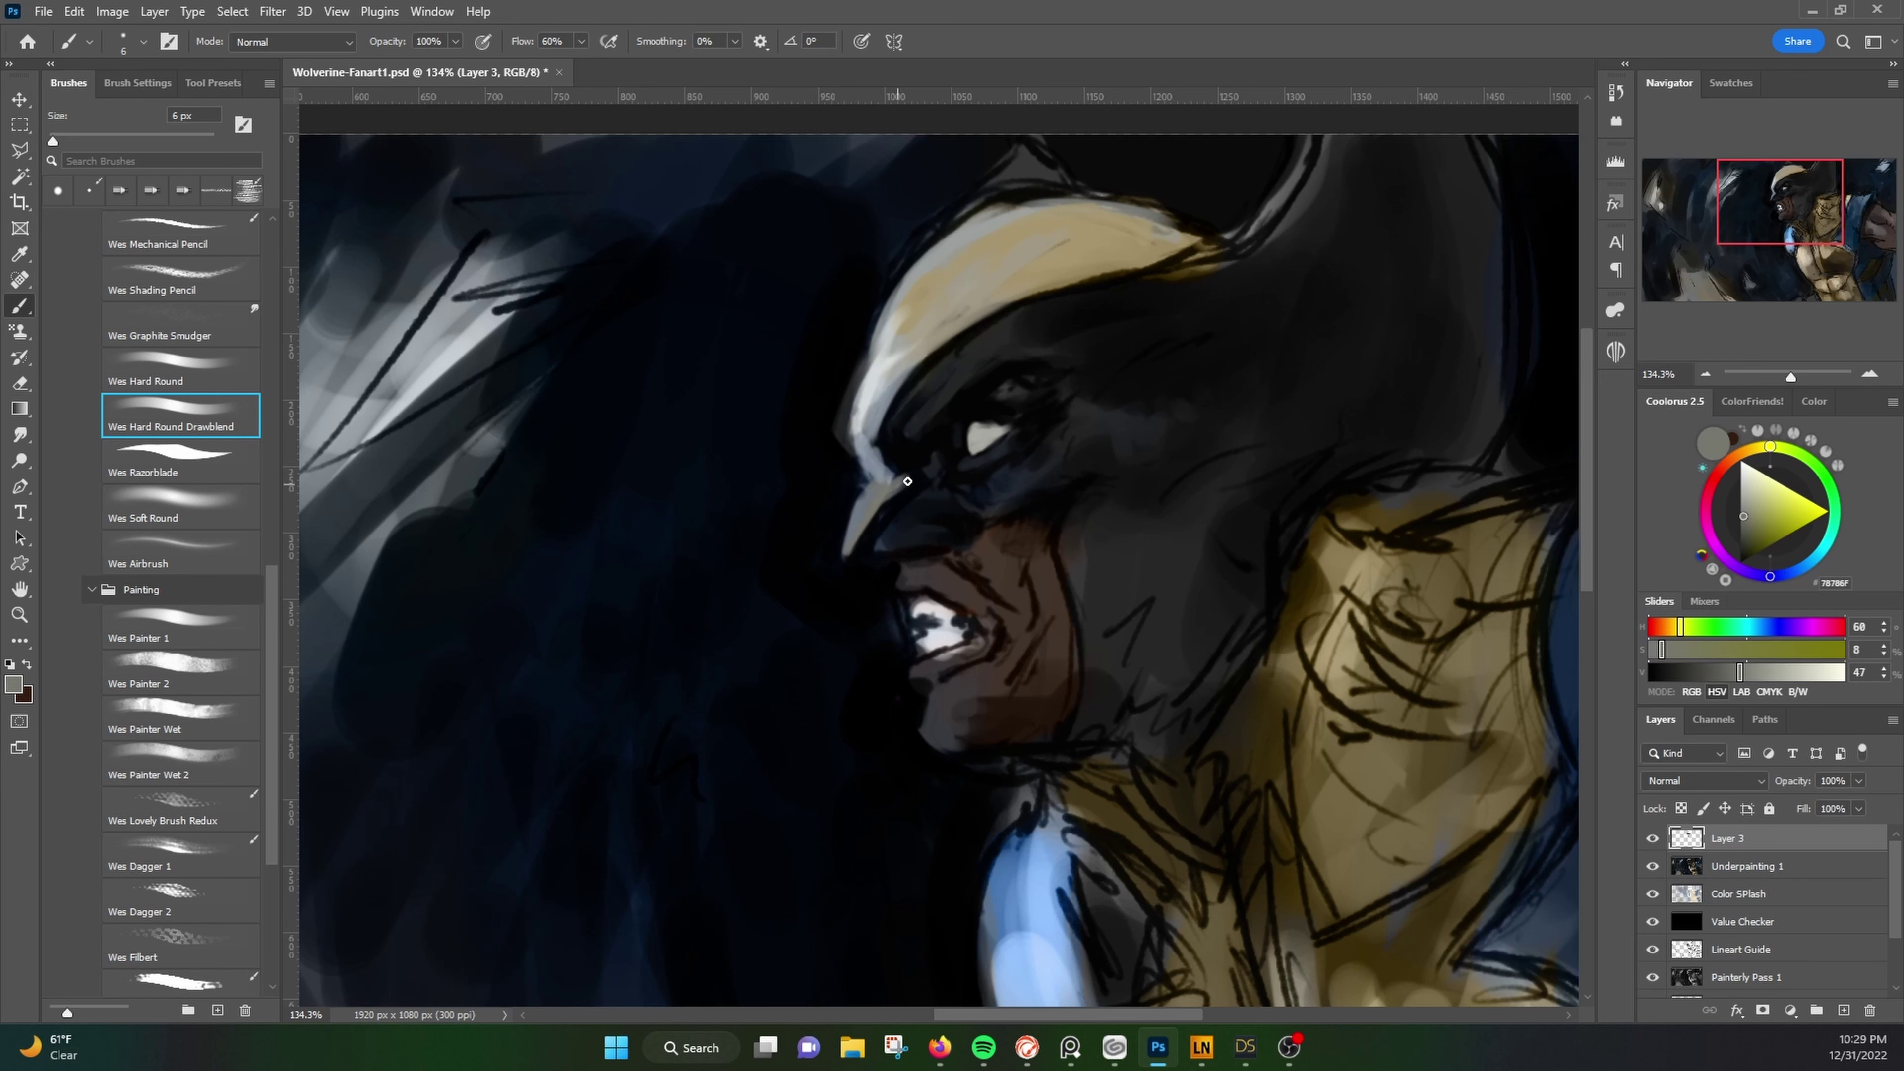
{"action": "left_click", "coordinate": [1066, 416], "text": "alt"}
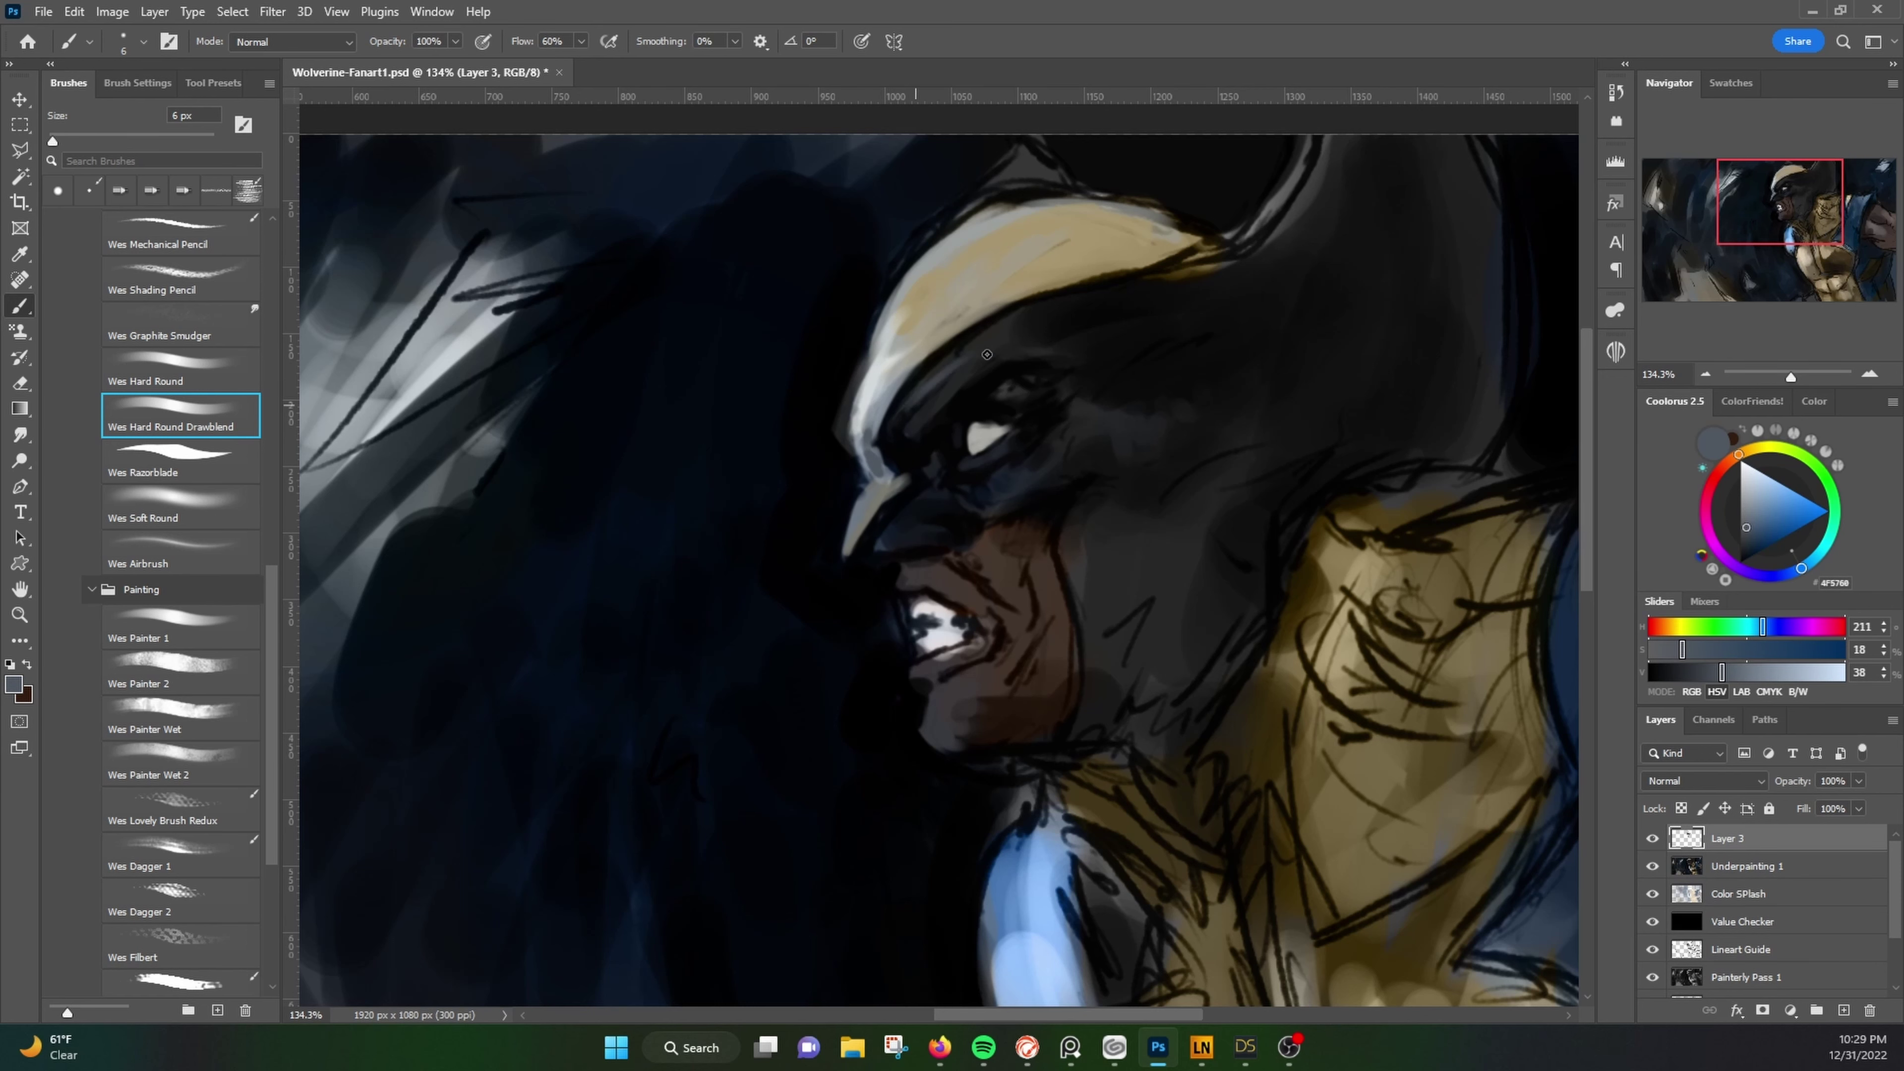
{"action": "left_click", "coordinate": [988, 251], "text": "alt"}
Step: Paint dark grey and near-black strokes into the hair at the top of the head
{"action": "mouse_move", "coordinate": [989, 252]}
{"action": "left_mouse_down"}
{"action": "mouse_move", "coordinate": [888, 382]}
{"action": "mouse_move", "coordinate": [666, 451]}
{"action": "left_mouse_up"}
{"action": "left_click", "coordinate": [1103, 376], "text": "alt"}
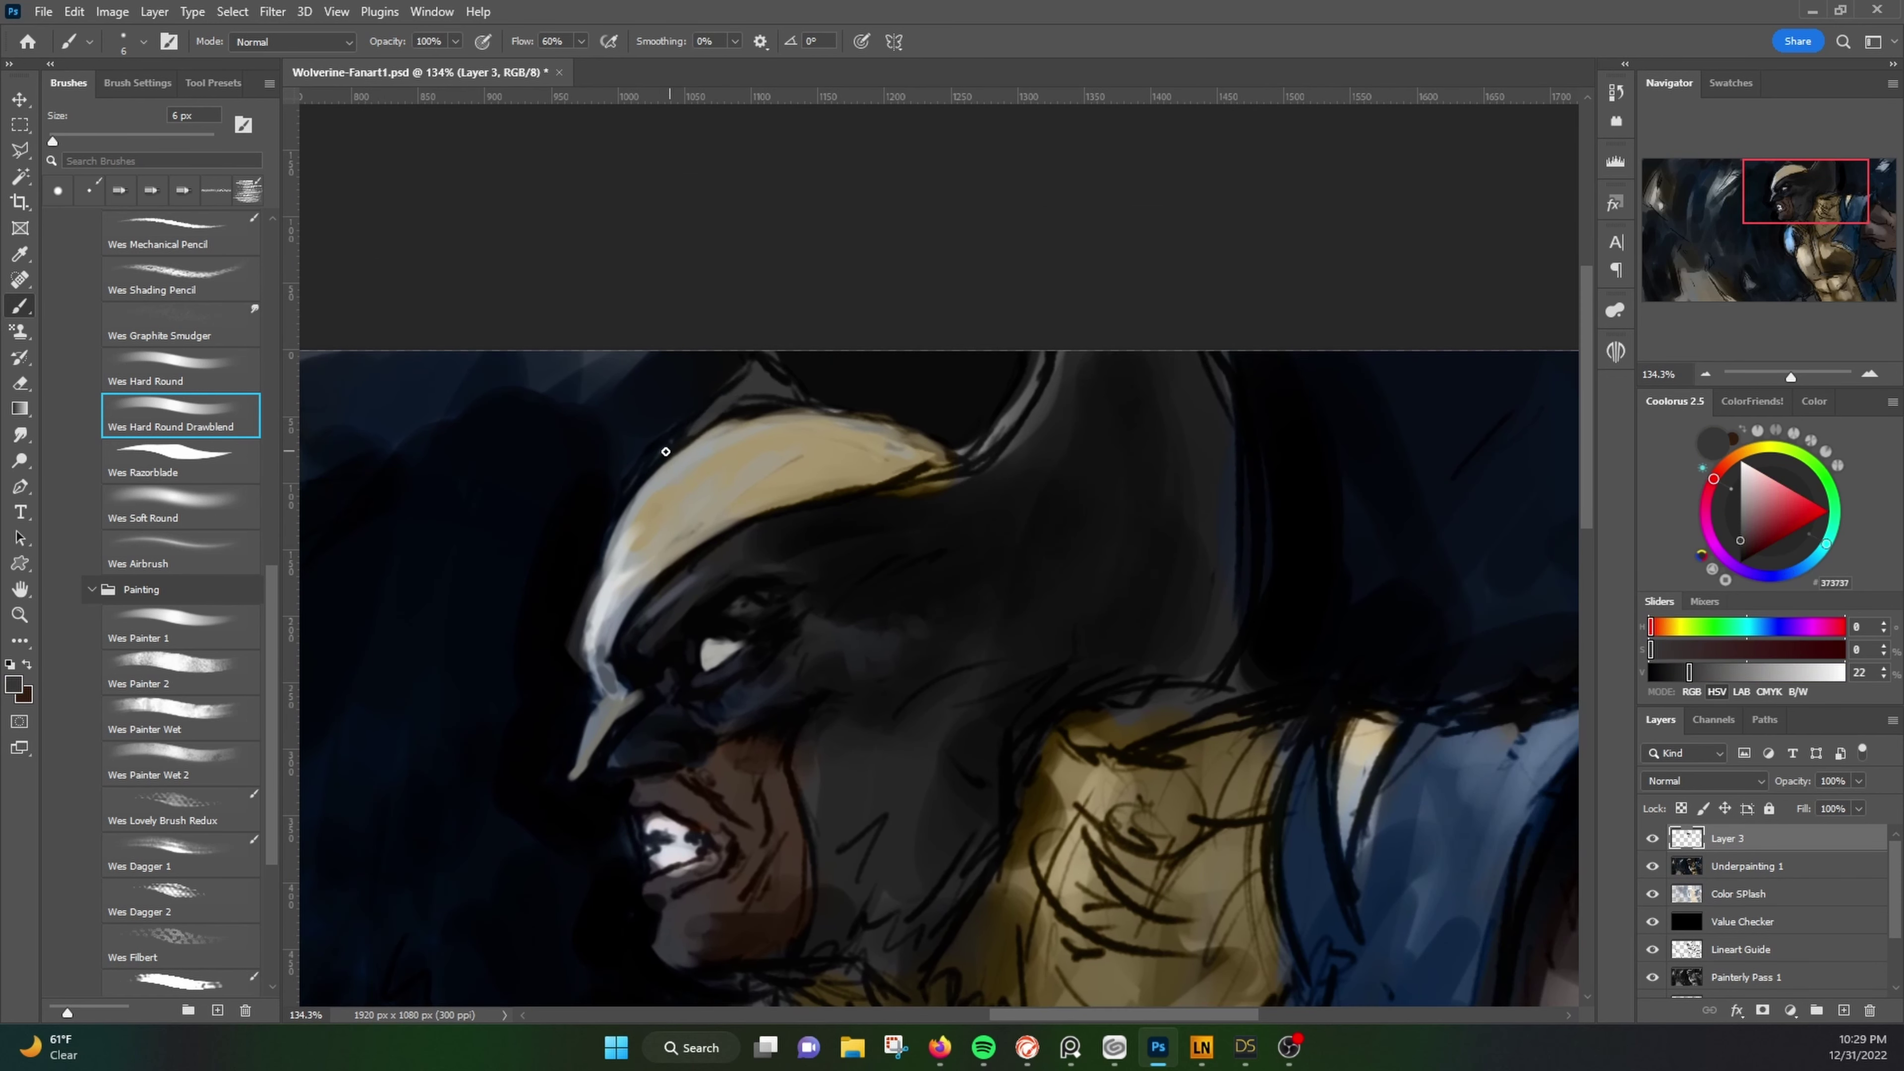
{"action": "left_click", "coordinate": [1113, 527], "text": "alt"}
{"action": "left_click_drag", "start_coordinate": [1113, 527], "coordinate": [1023, 557]}
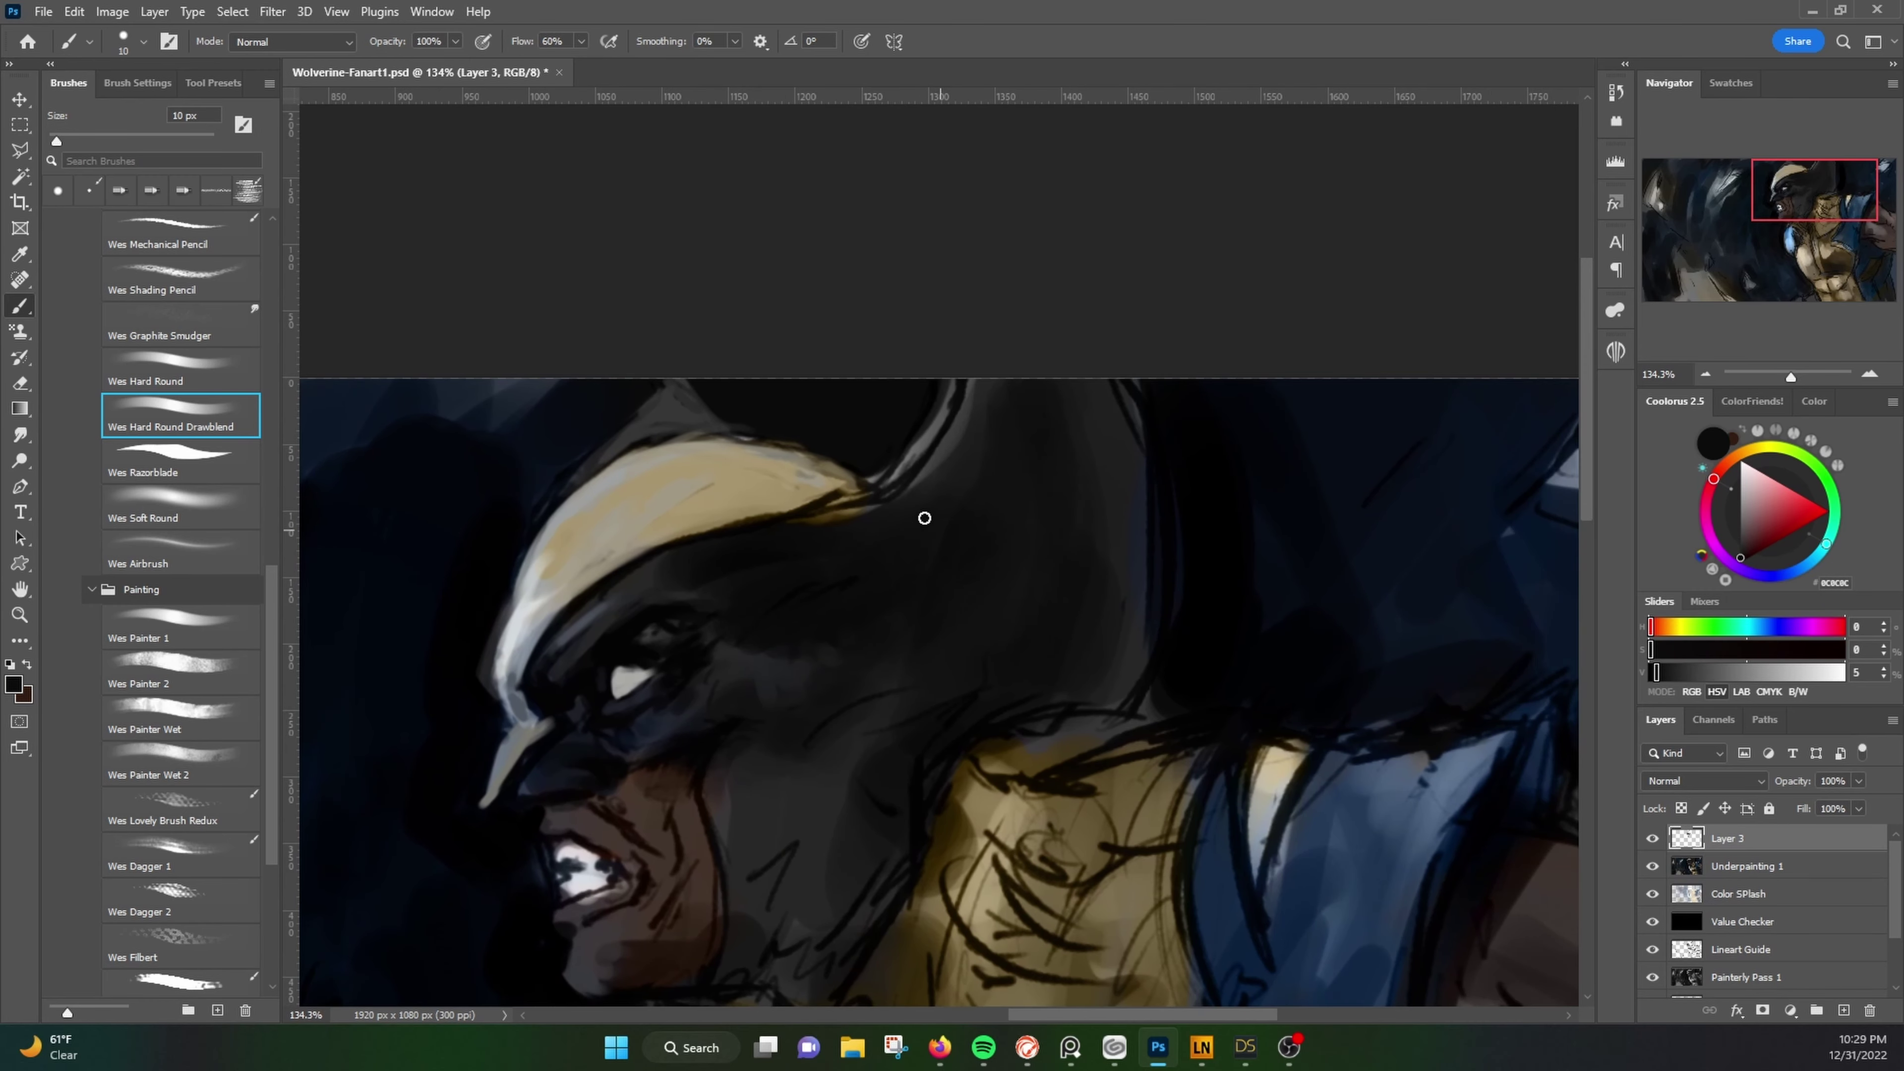
{"action": "left_click_drag", "start_coordinate": [923, 515], "coordinate": [975, 398]}
{"action": "left_click_drag", "start_coordinate": [1080, 574], "coordinate": [1131, 390]}
Step: Shrink the brush and add lighter blue-grey strokes to the hair
{"action": "left_click", "coordinate": [954, 678], "text": "alt"}
{"action": "key", "text": "bracketleft"}
{"action": "left_click_drag", "start_coordinate": [943, 481], "coordinate": [888, 382]}
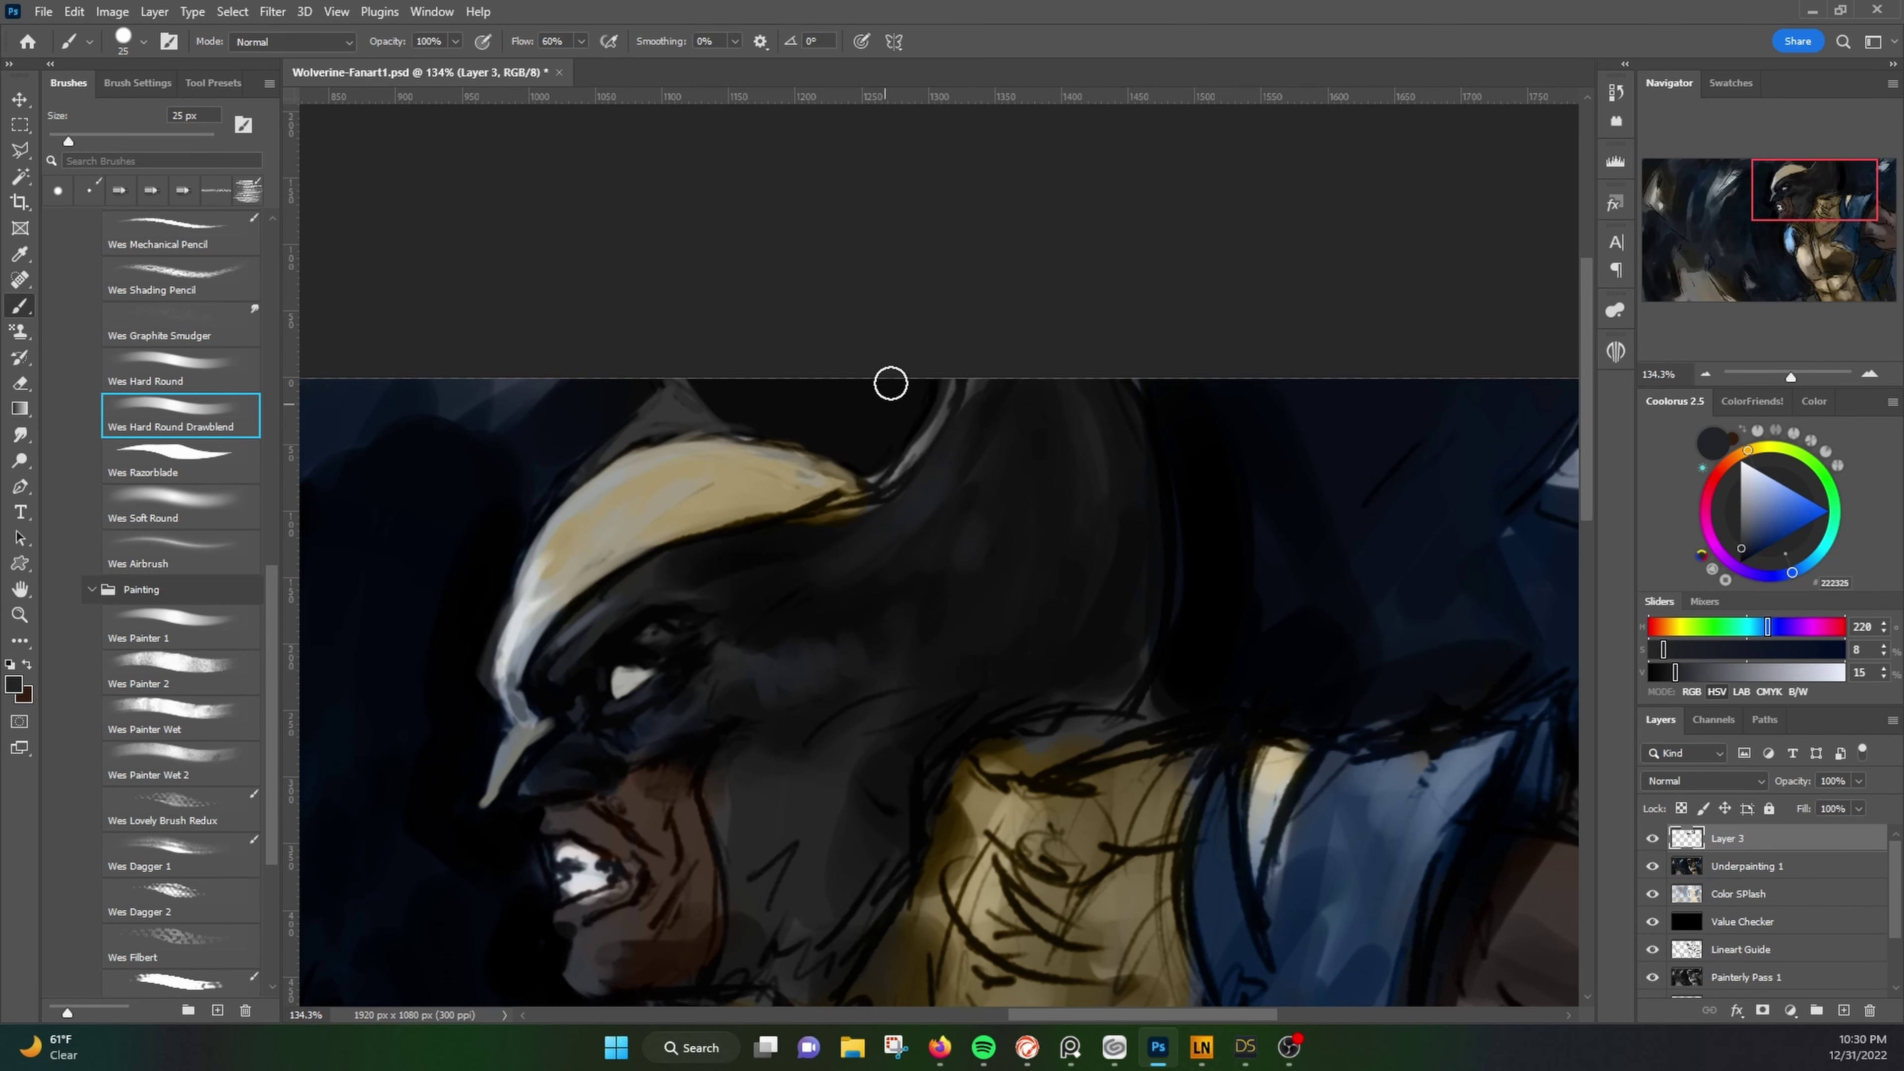
{"action": "left_click", "coordinate": [944, 474], "text": "alt"}
Step: Paint a thick pure-black stroke behind the head
{"action": "left_click", "coordinate": [747, 420], "text": "alt"}
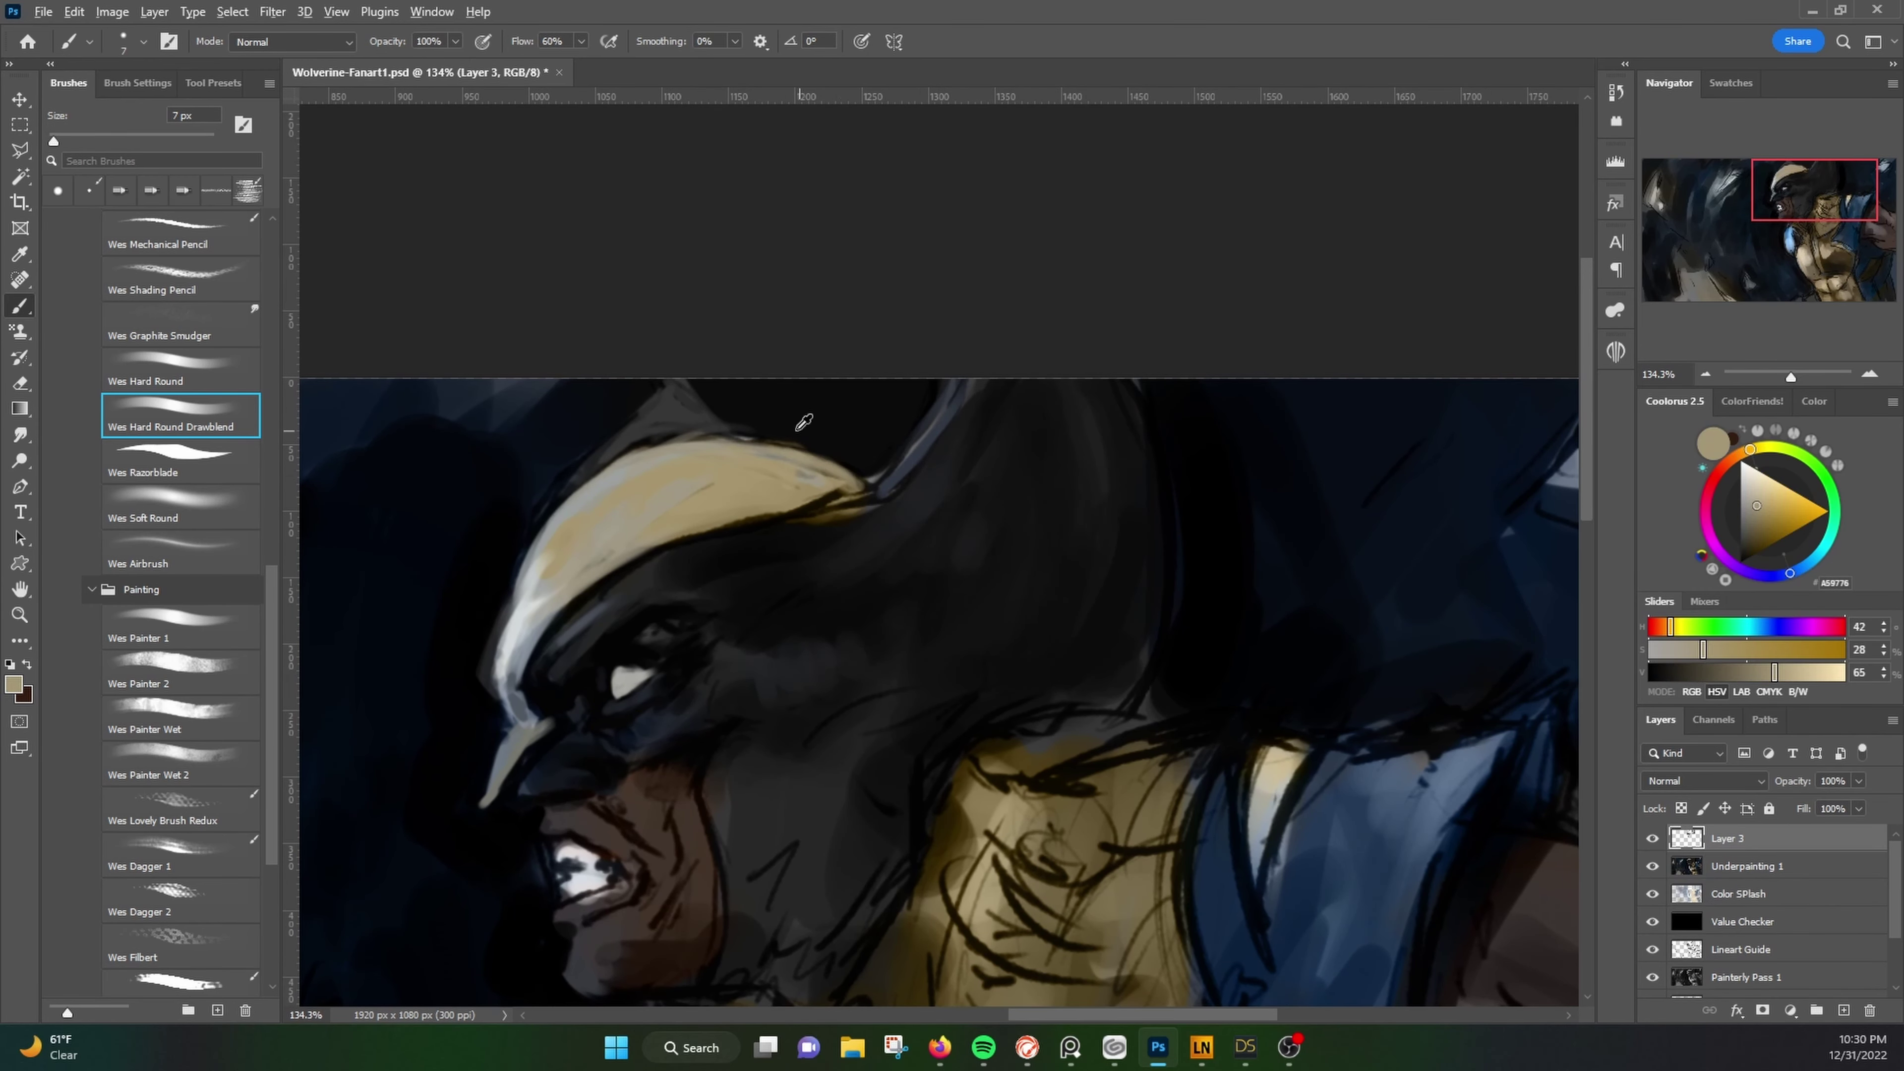
{"action": "left_click", "coordinate": [872, 559], "text": "alt"}
{"action": "left_click", "coordinate": [1171, 473], "text": "alt"}
{"action": "left_click_drag", "start_coordinate": [1179, 713], "coordinate": [1166, 477]}
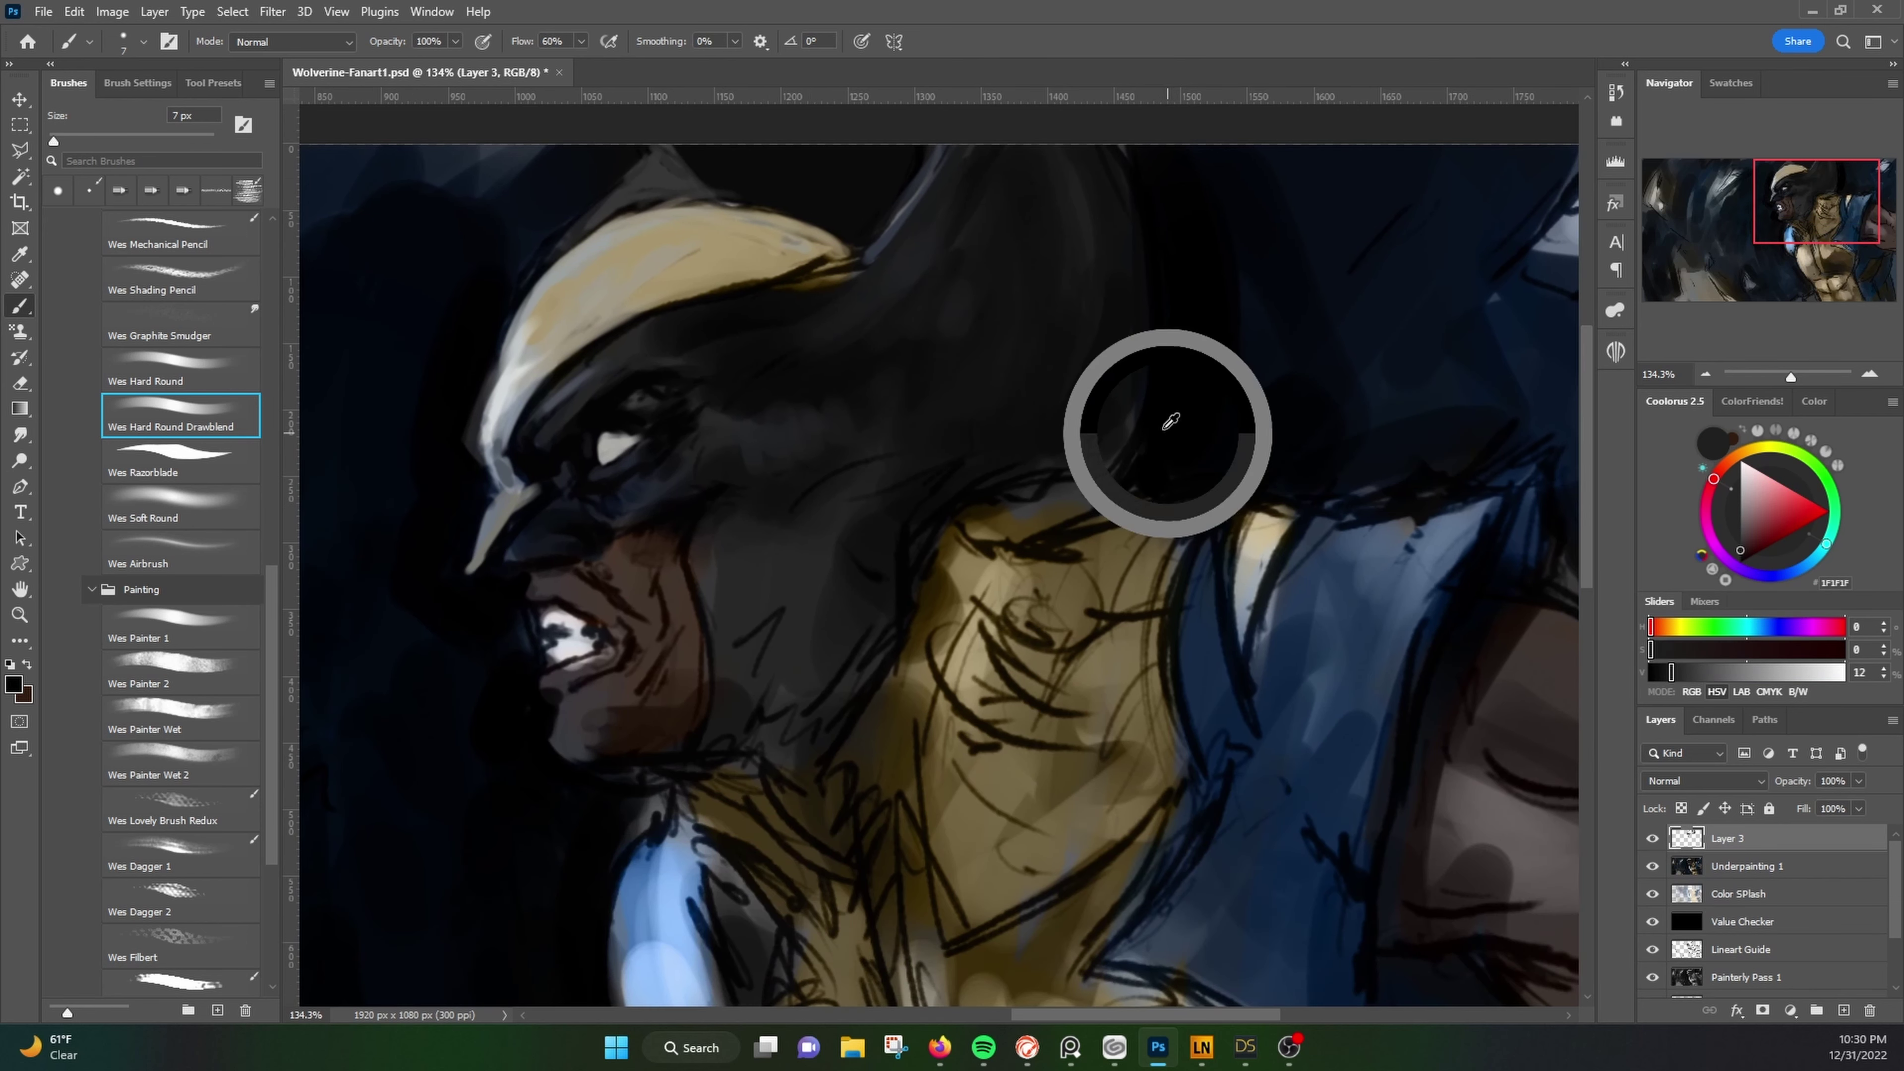
{"action": "left_click_drag", "start_coordinate": [974, 521], "coordinate": [1043, 530]}
Step: Sample light grey, near-black and tan skin tones and shrink the brush slightly
{"action": "left_click", "coordinate": [756, 442], "text": "alt"}
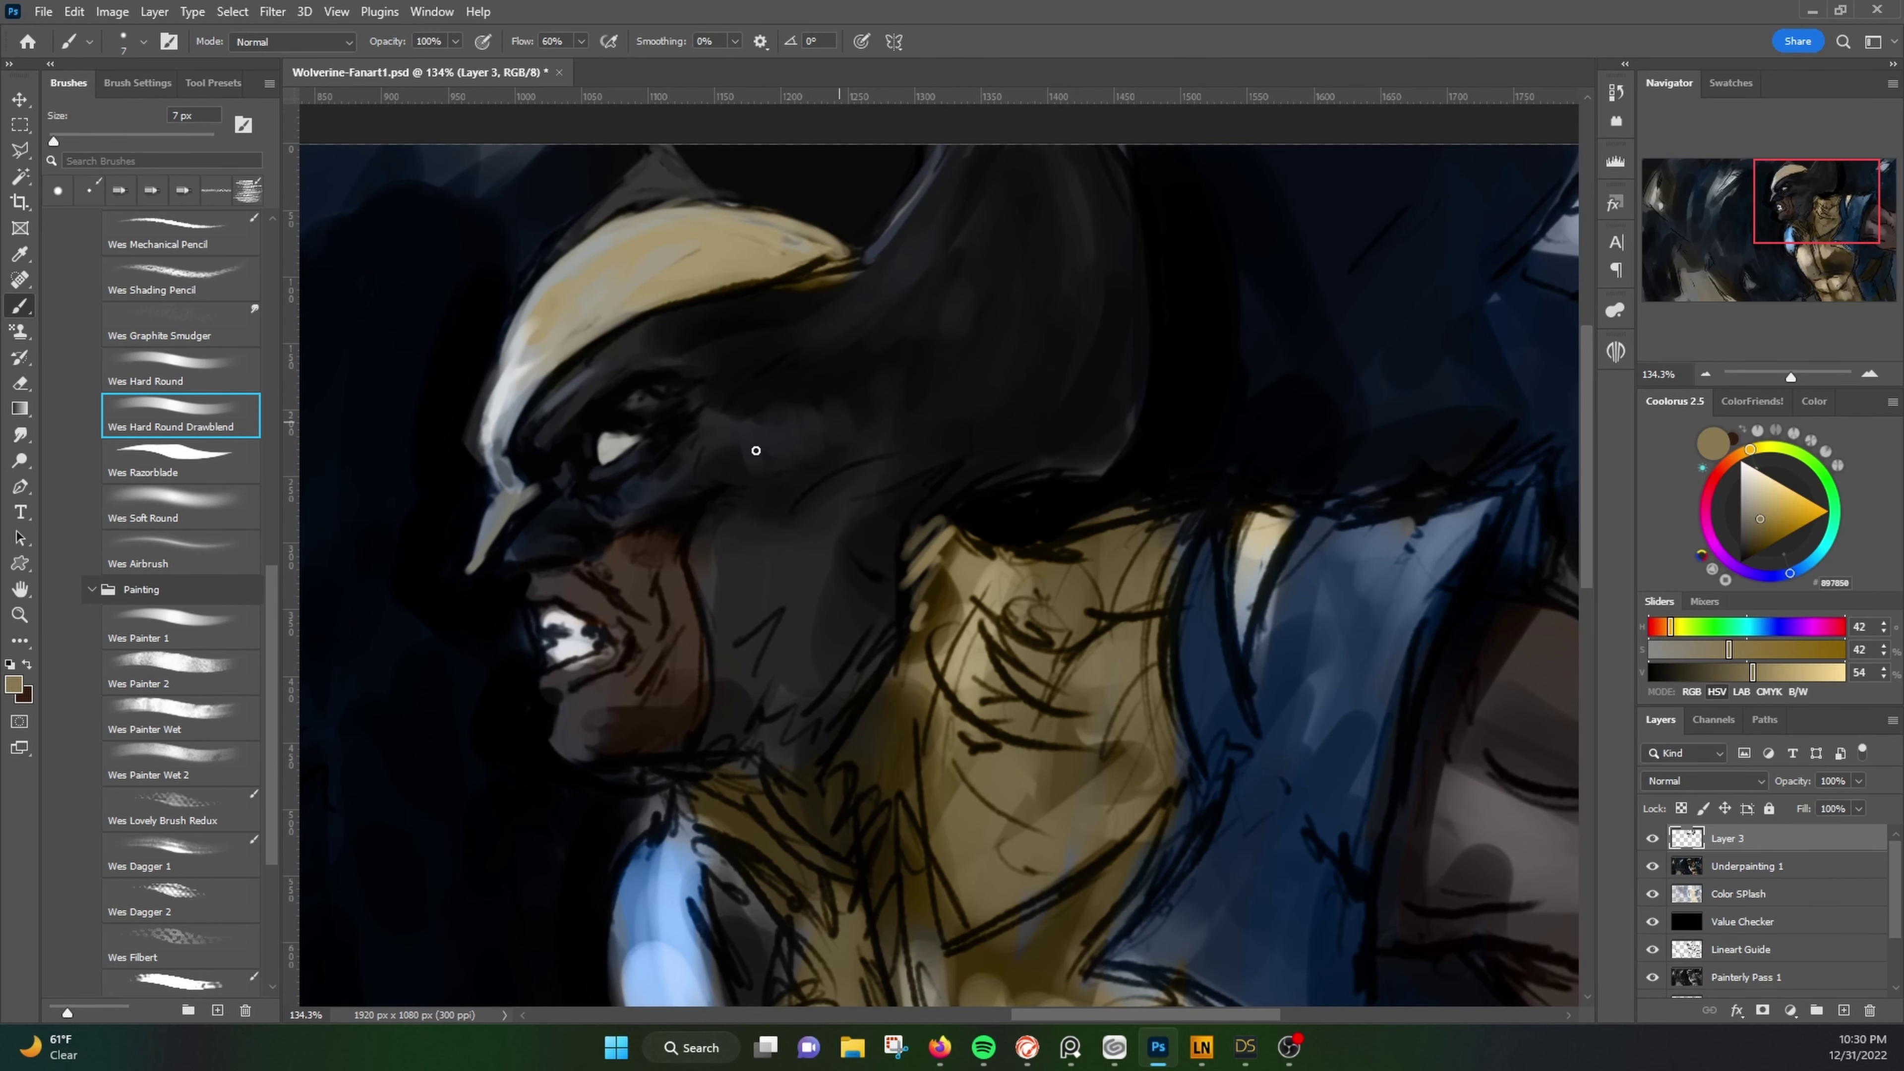
{"action": "left_click", "coordinate": [481, 435], "text": "alt"}
{"action": "left_click", "coordinate": [545, 261], "text": "alt"}
{"action": "left_click", "coordinate": [1077, 451], "text": "alt"}
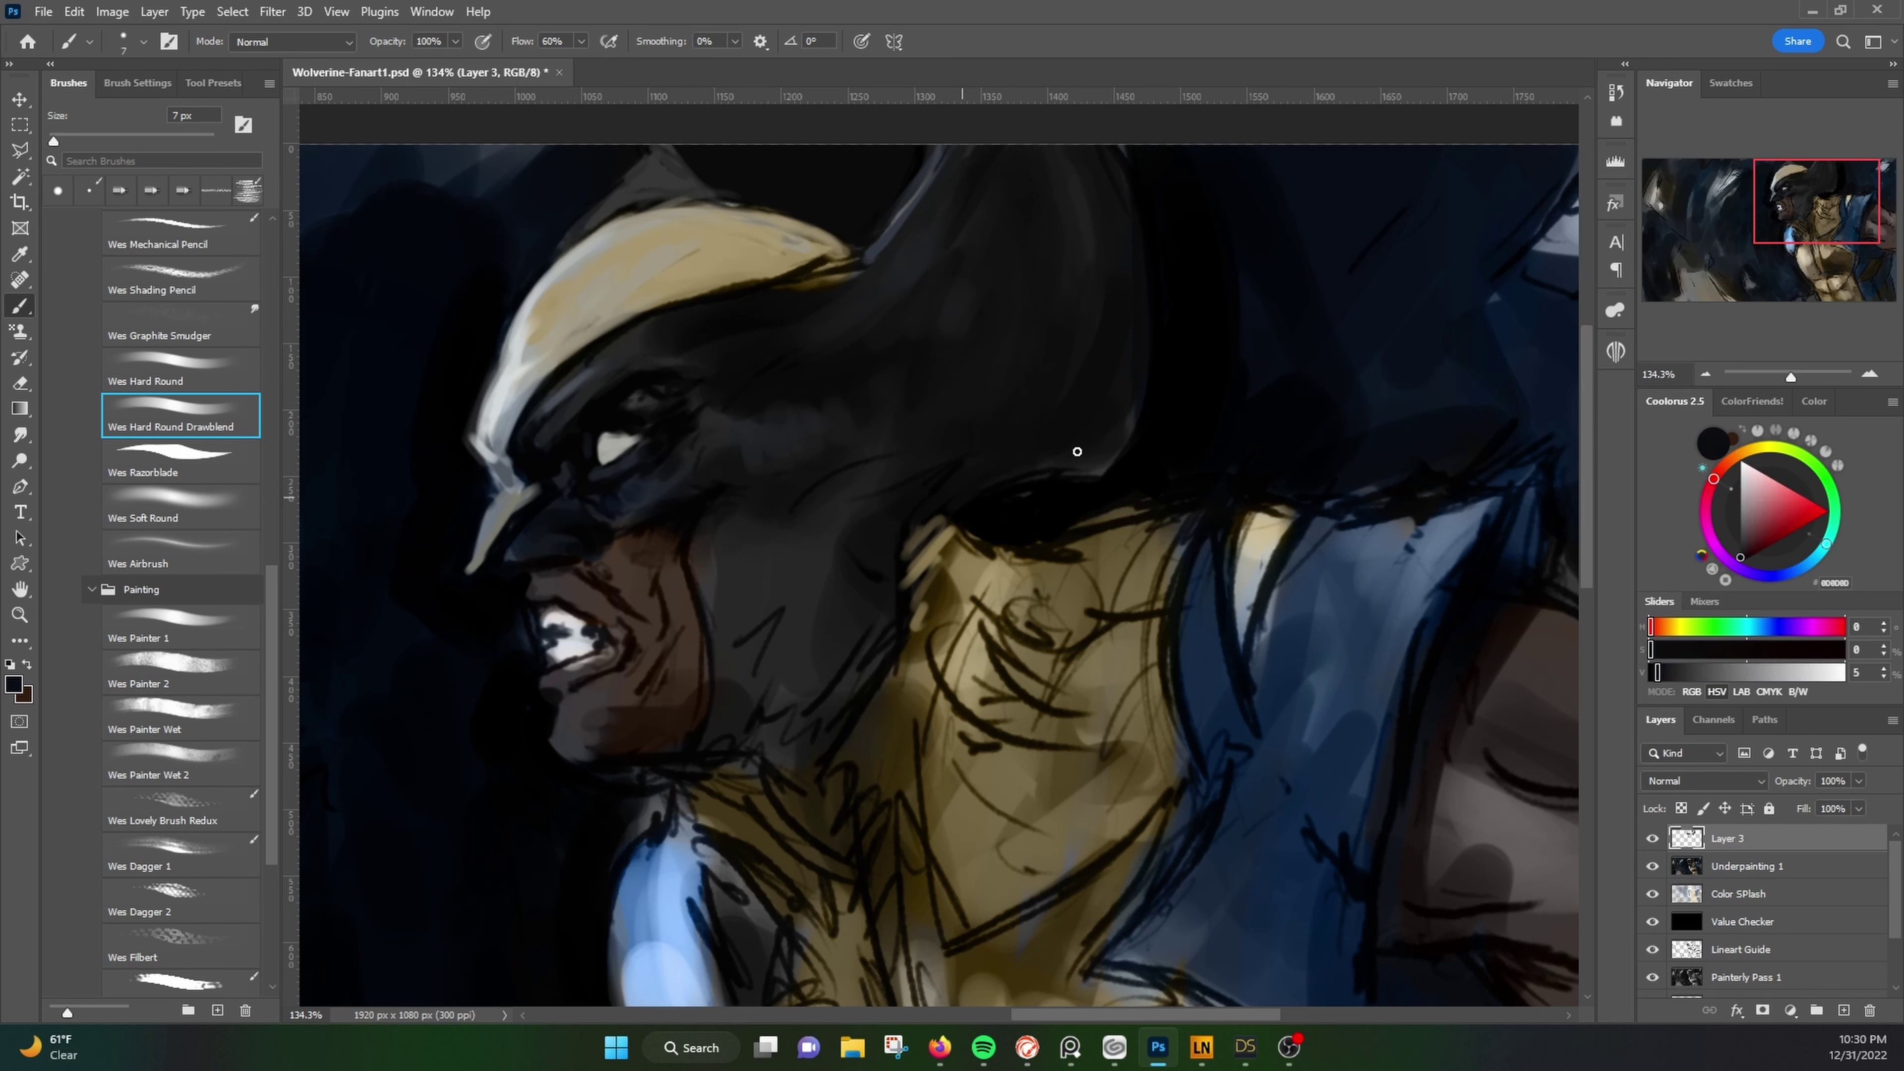
{"action": "left_click", "coordinate": [959, 592], "text": "alt"}
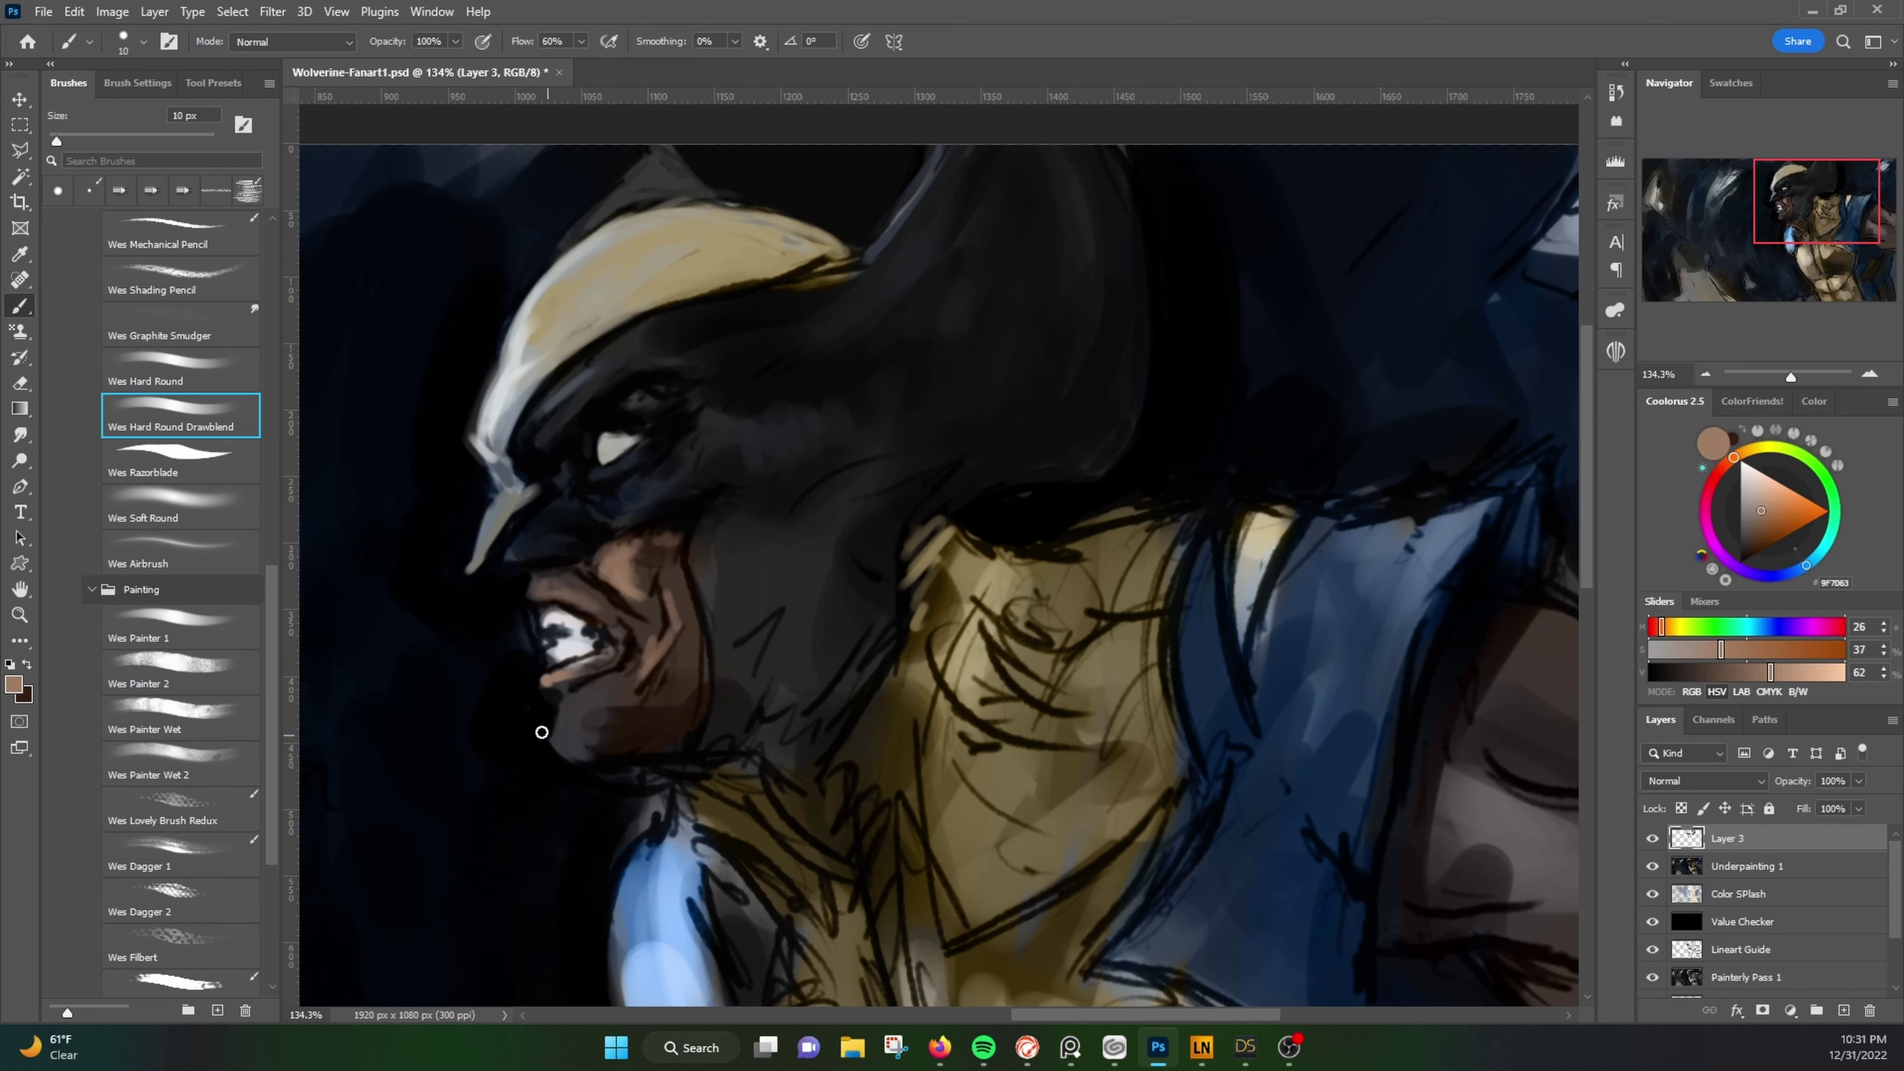
{"action": "key", "text": "bracketleft"}
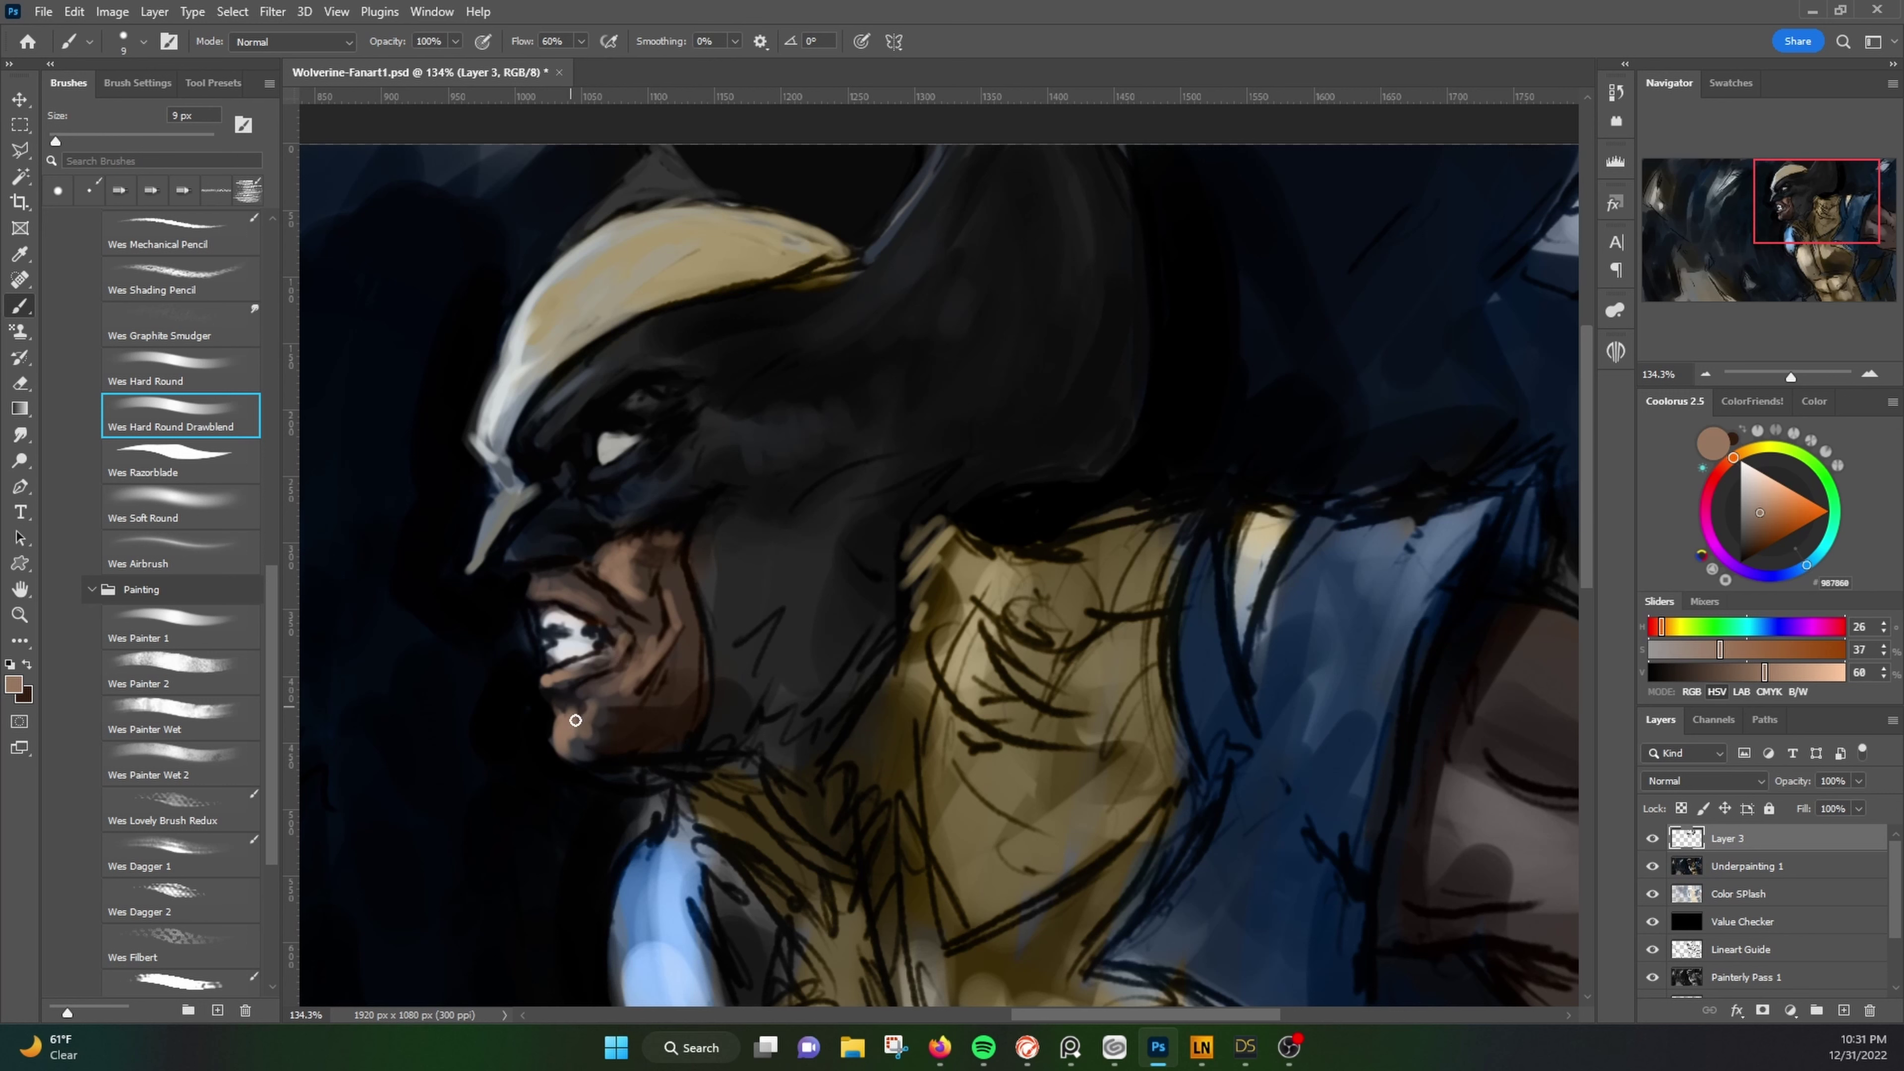
Step: Sample dark and deep brown jaw tones, mask near-black and stripe tan
{"action": "left_click", "coordinate": [594, 733], "text": "alt"}
{"action": "left_click", "coordinate": [649, 591], "text": "alt"}
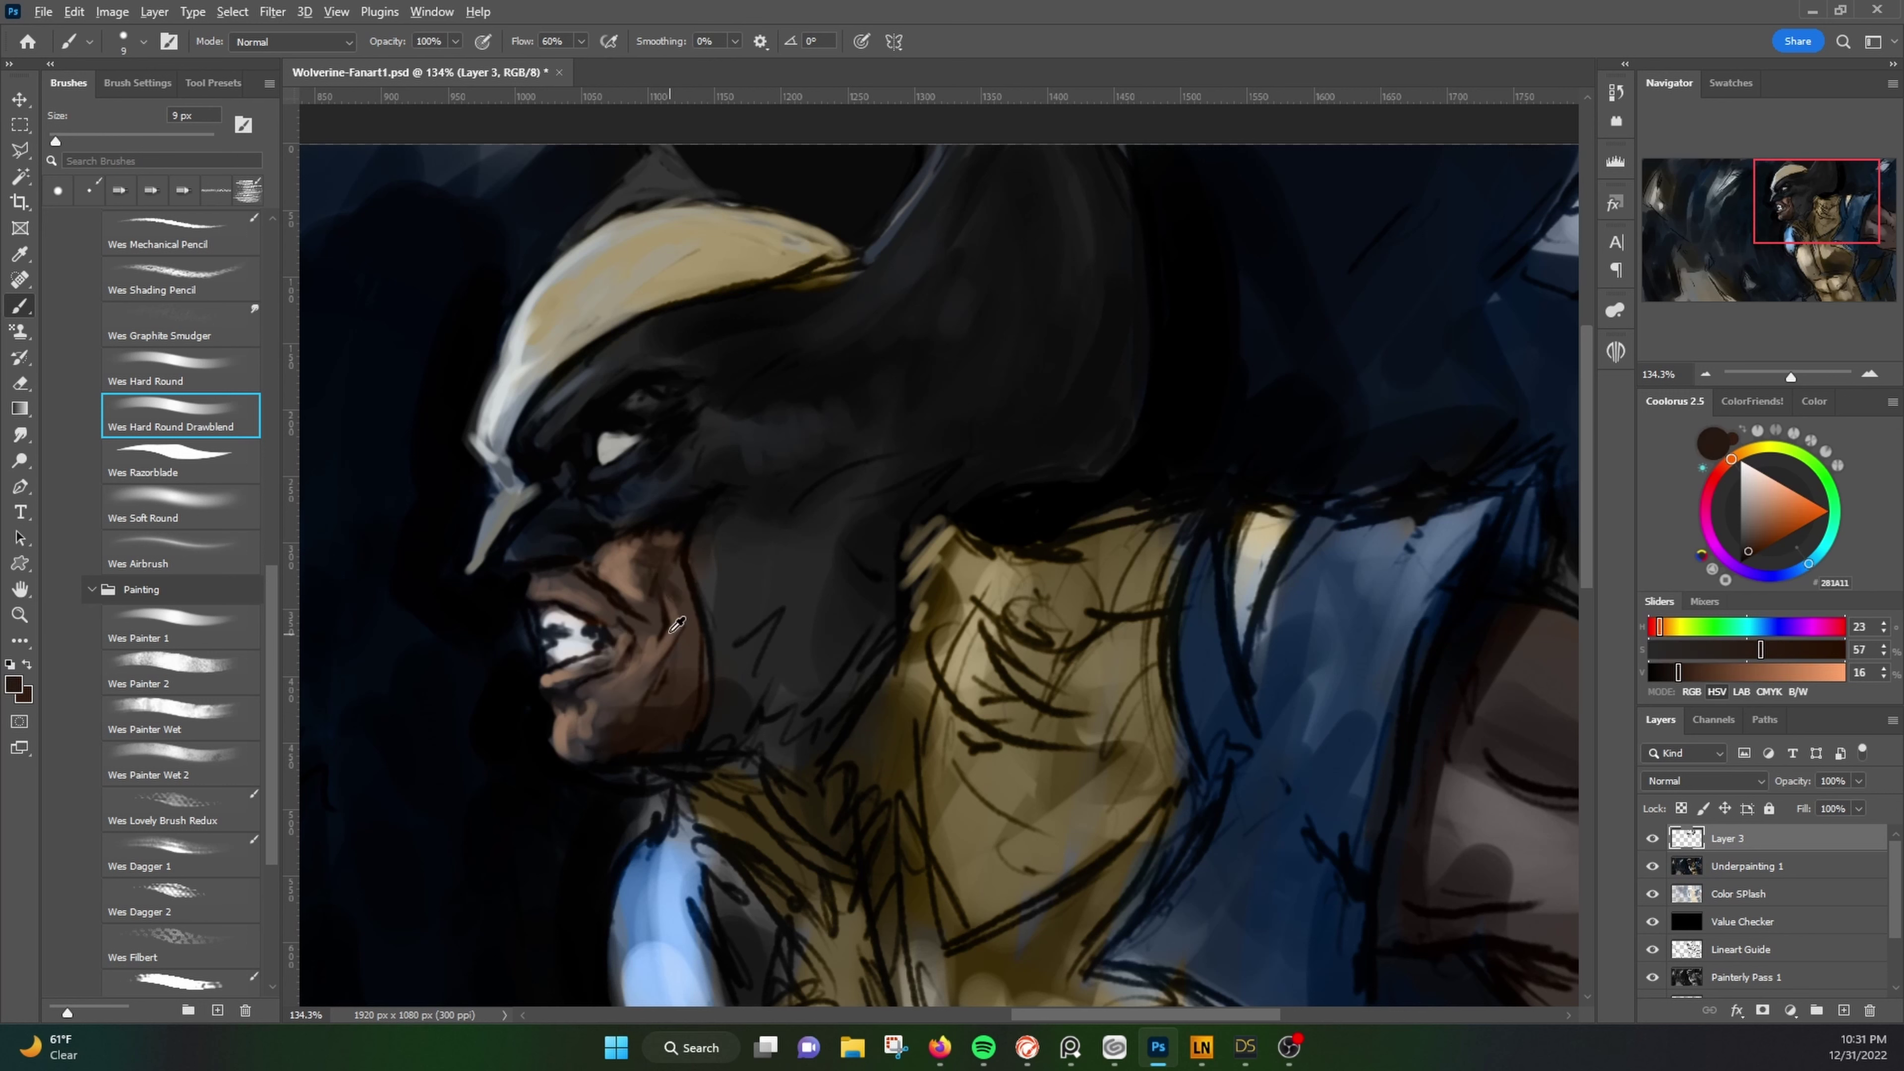
{"action": "left_click", "coordinate": [631, 361], "text": "alt"}
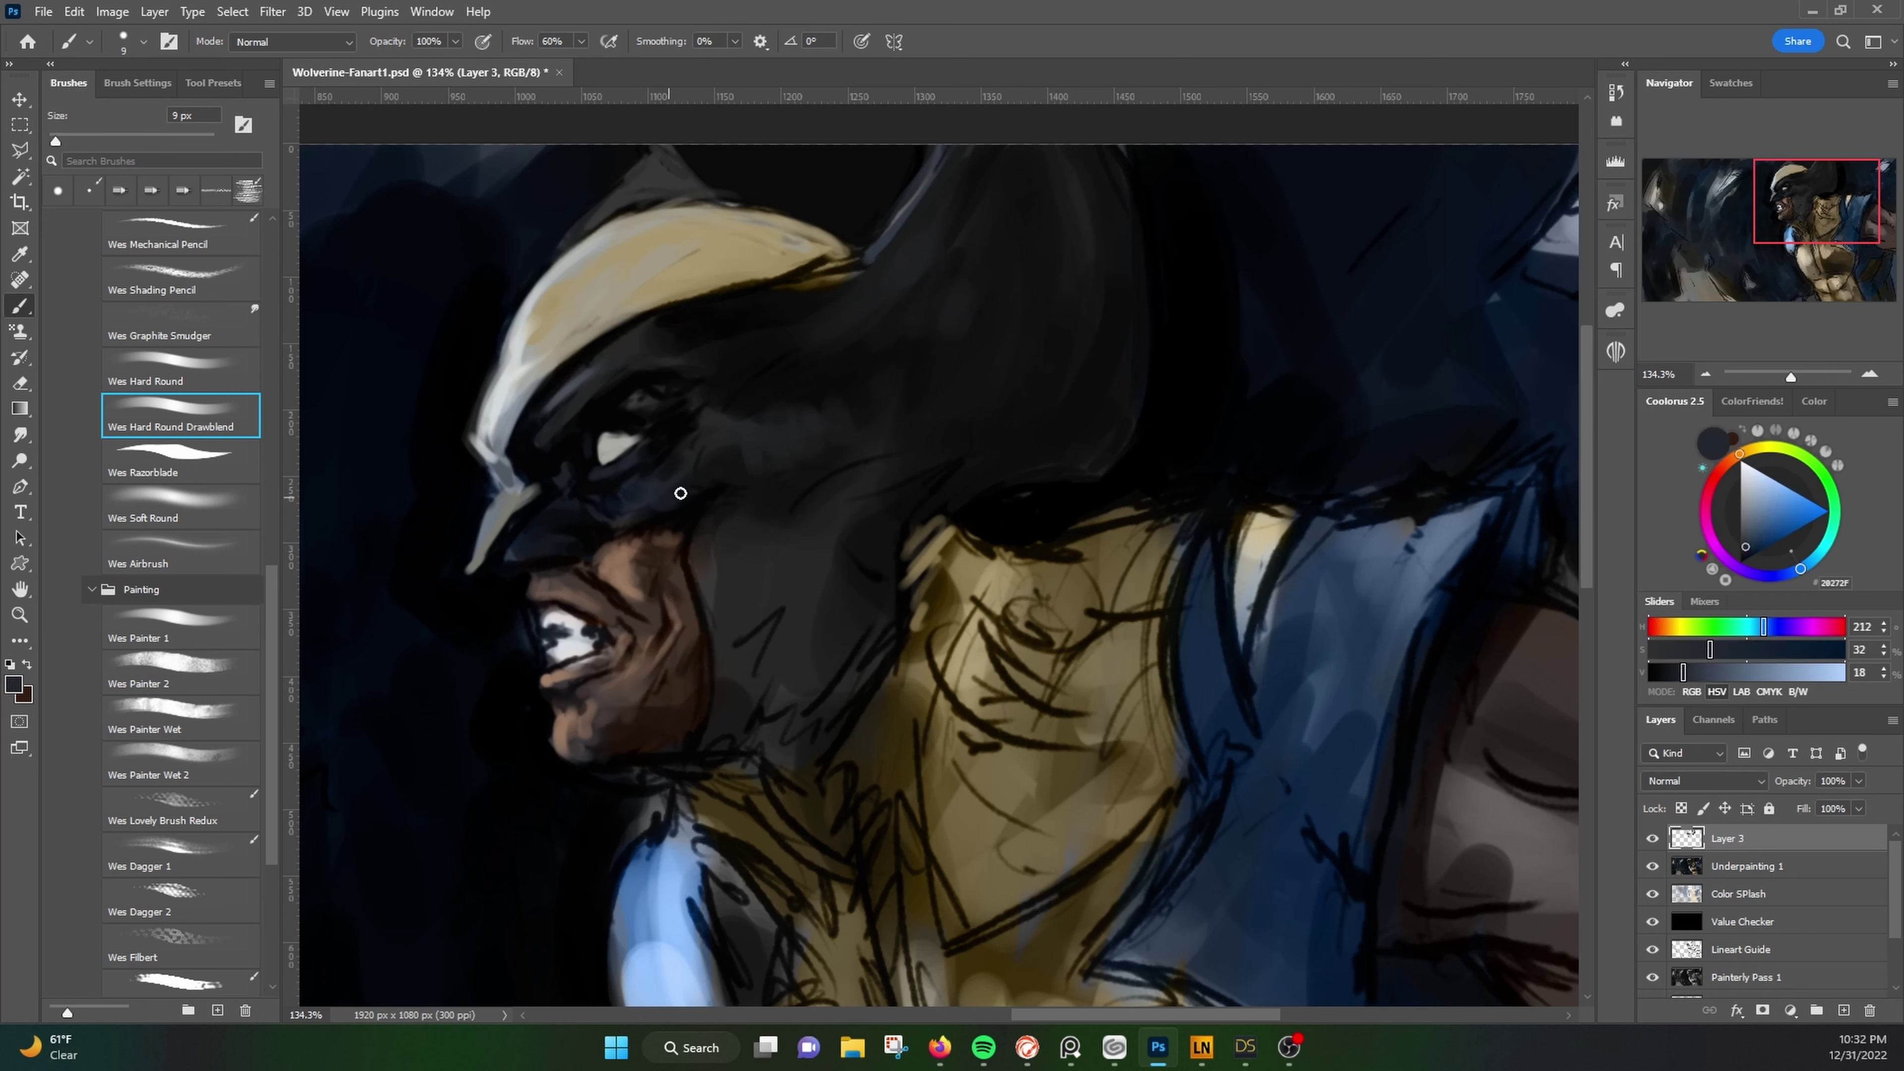
{"action": "left_click_drag", "start_coordinate": [929, 291], "coordinate": [807, 429]}
{"action": "left_click", "coordinate": [720, 386], "text": "alt"}
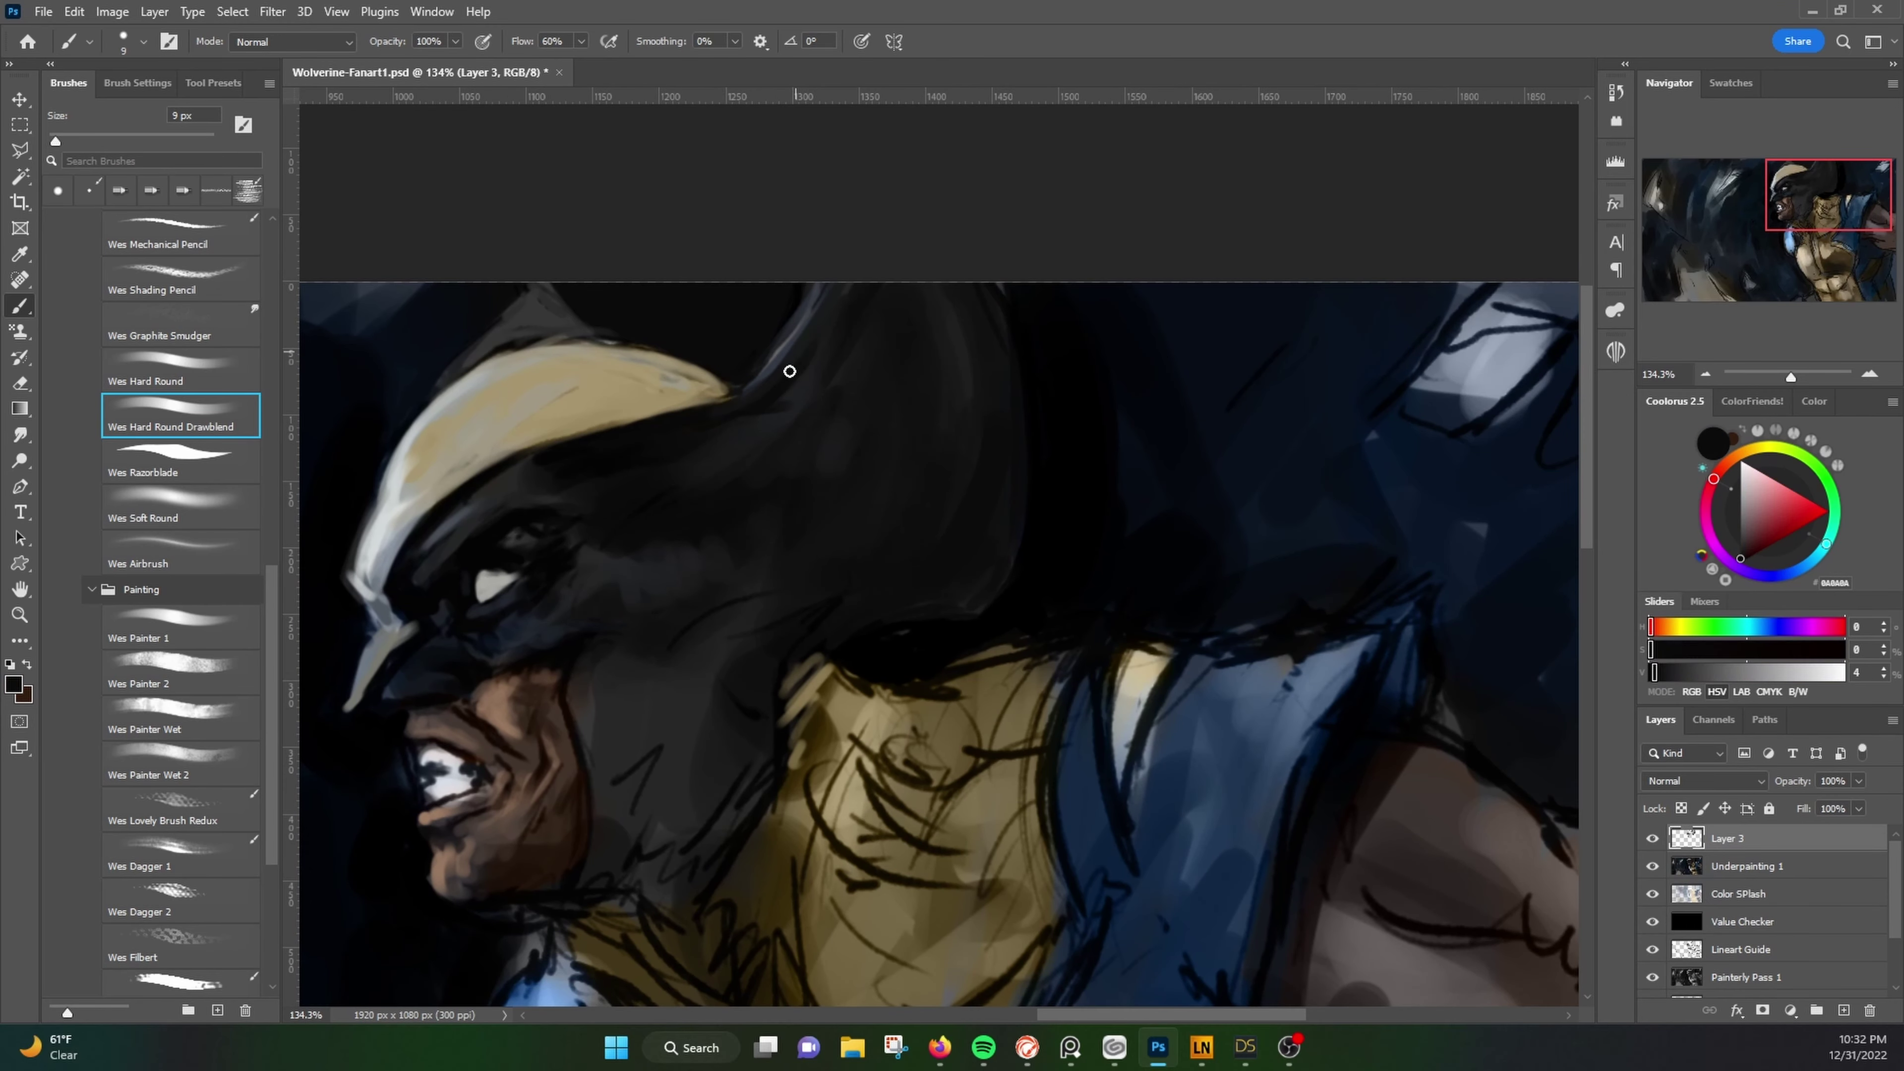
{"action": "left_click", "coordinate": [652, 341], "text": "alt"}
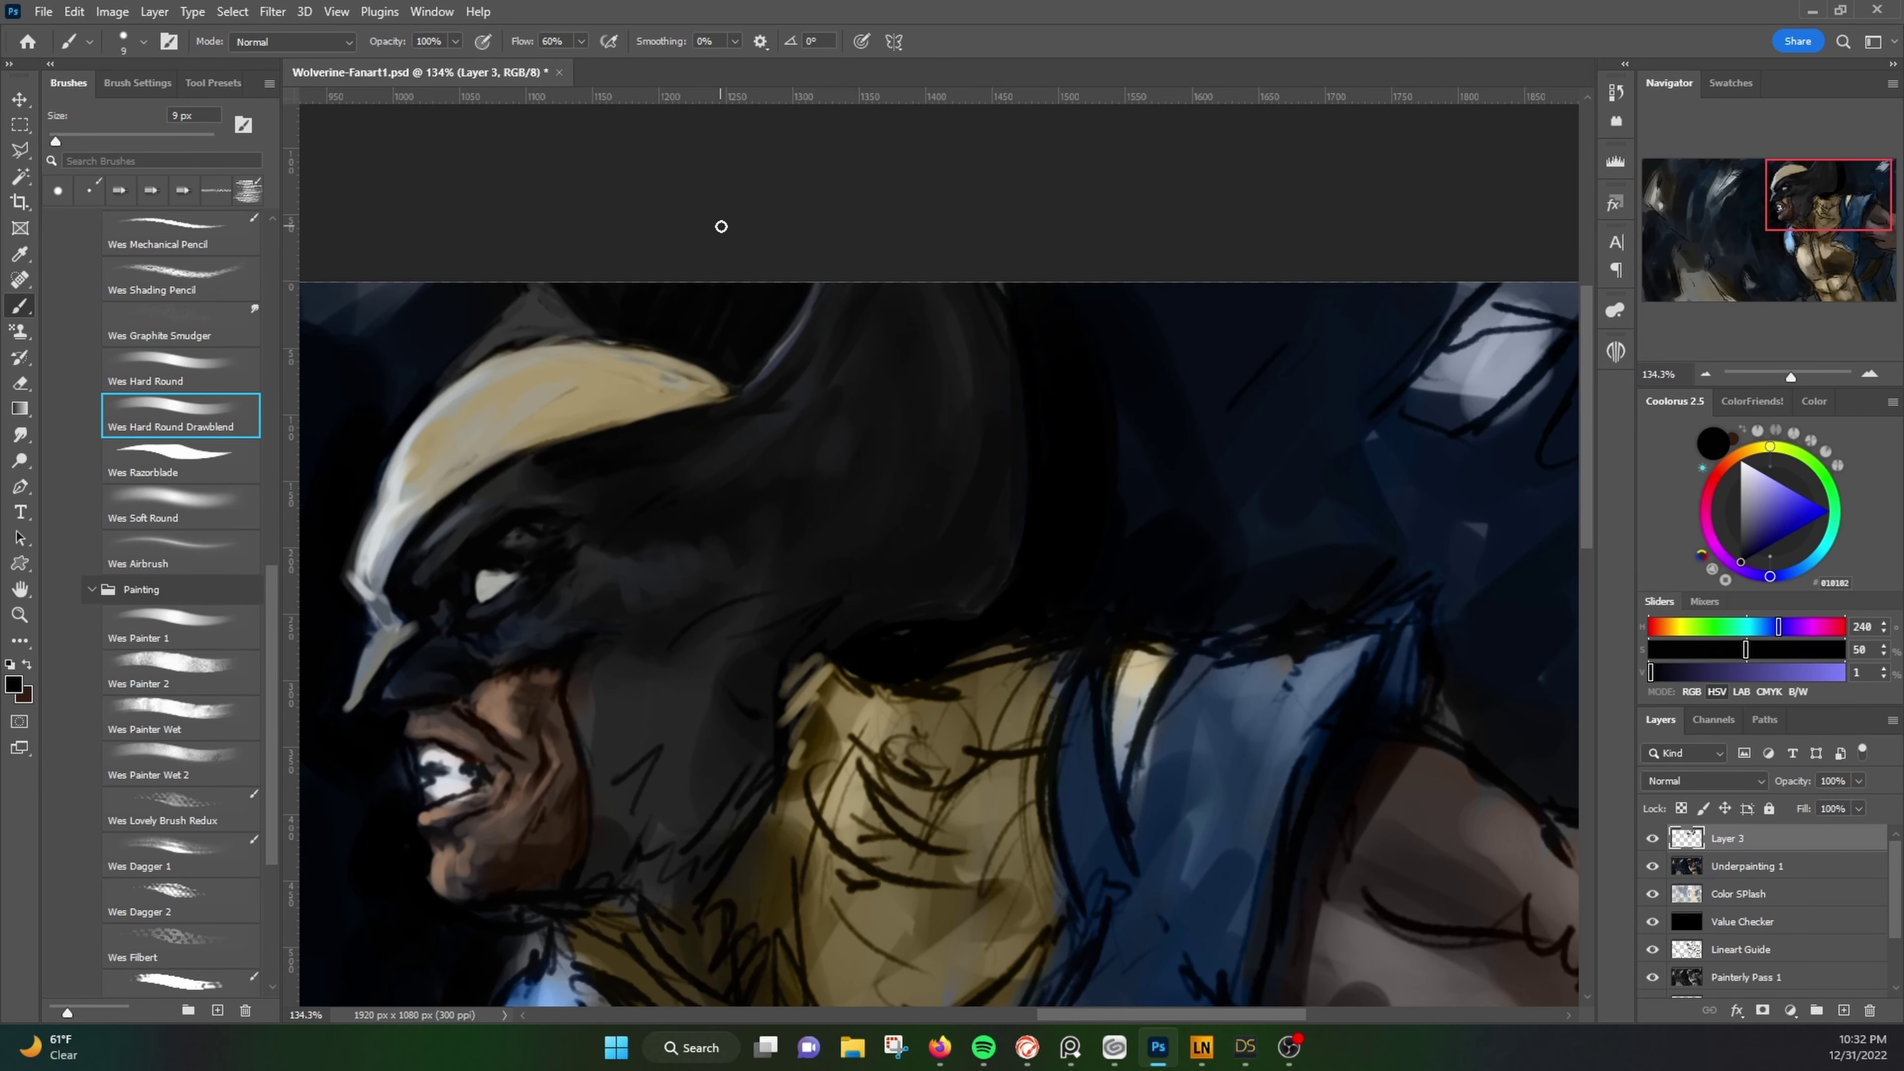
Step: Sample the costume blue and paint light-blue highlights on the shoulder collar piece
{"action": "scroll", "coordinate": [721, 226], "scroll_direction": "down", "scroll_amount": 5, "text": "alt"}
{"action": "scroll", "coordinate": [831, 383], "scroll_direction": "up", "scroll_amount": 3, "text": "alt"}
{"action": "left_click", "coordinate": [832, 384], "text": "alt"}
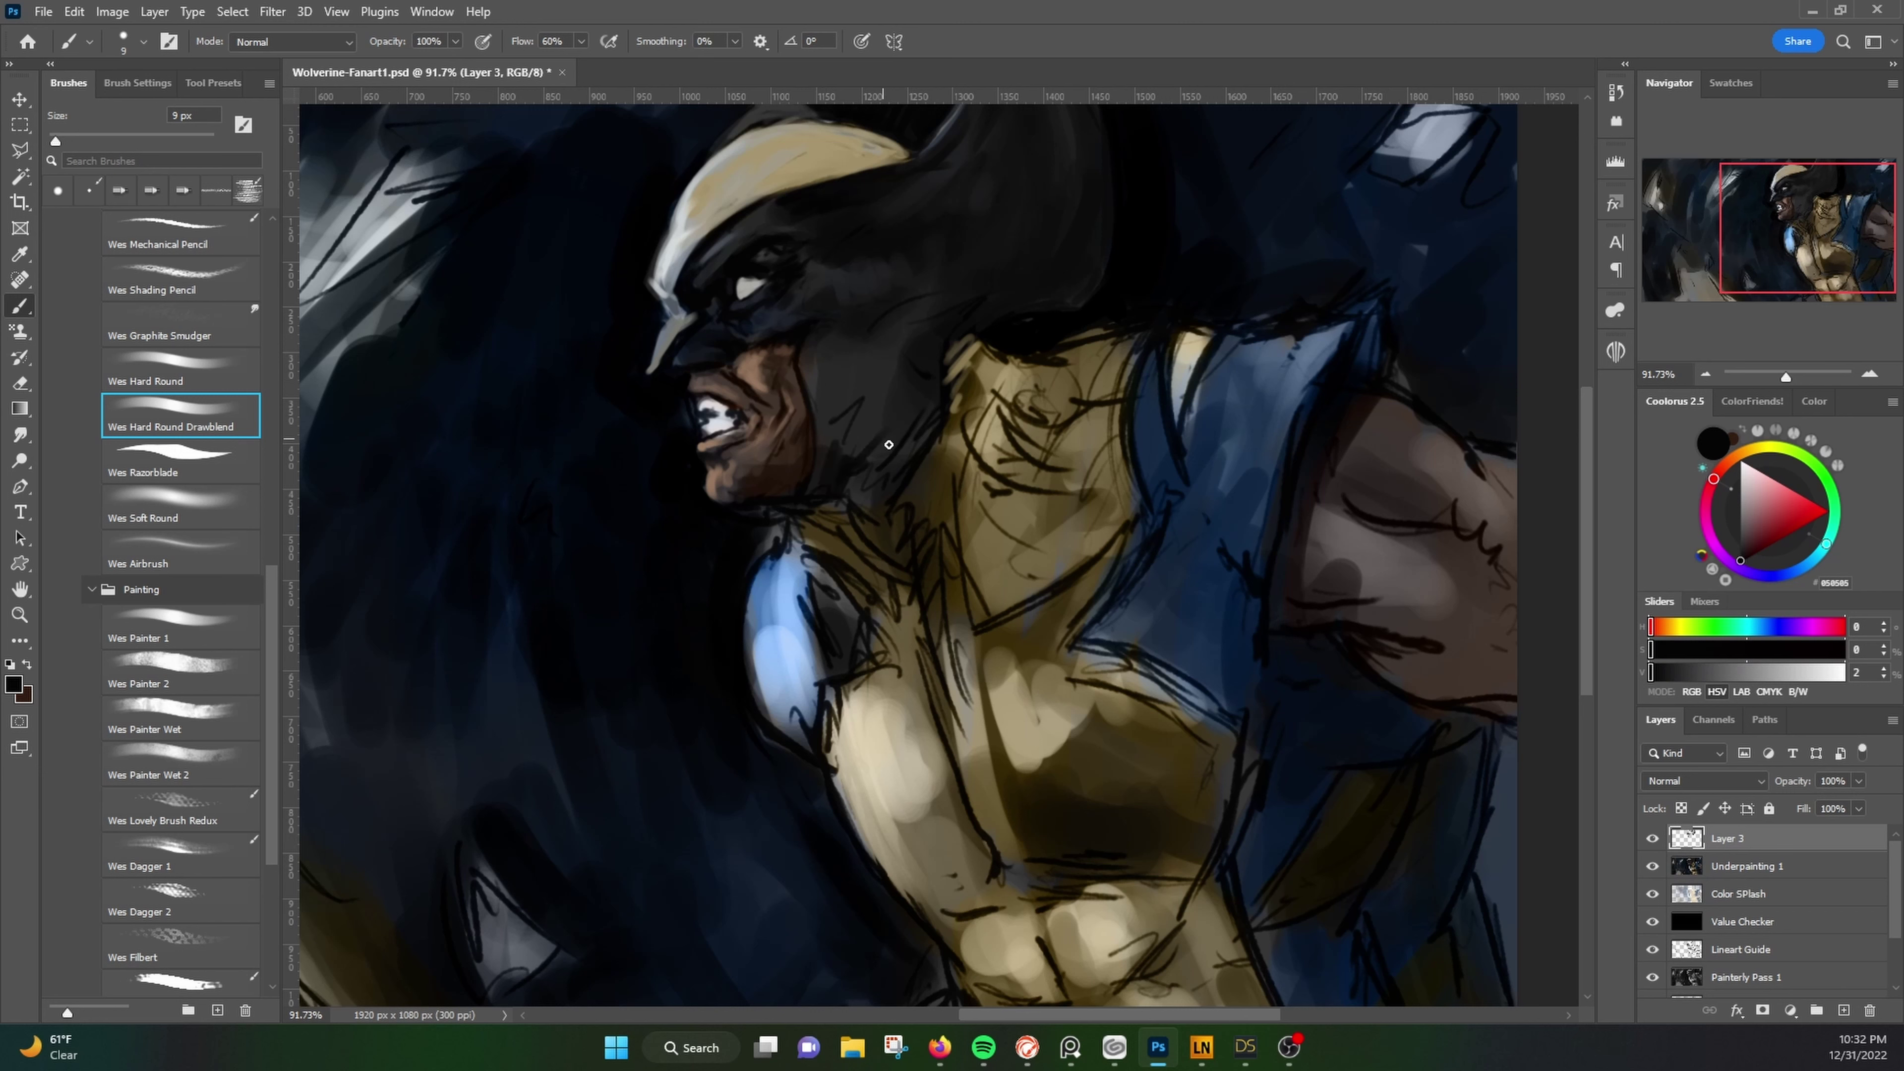
{"action": "left_click", "coordinate": [910, 373], "text": "alt"}
{"action": "left_click", "coordinate": [951, 407], "text": "alt"}
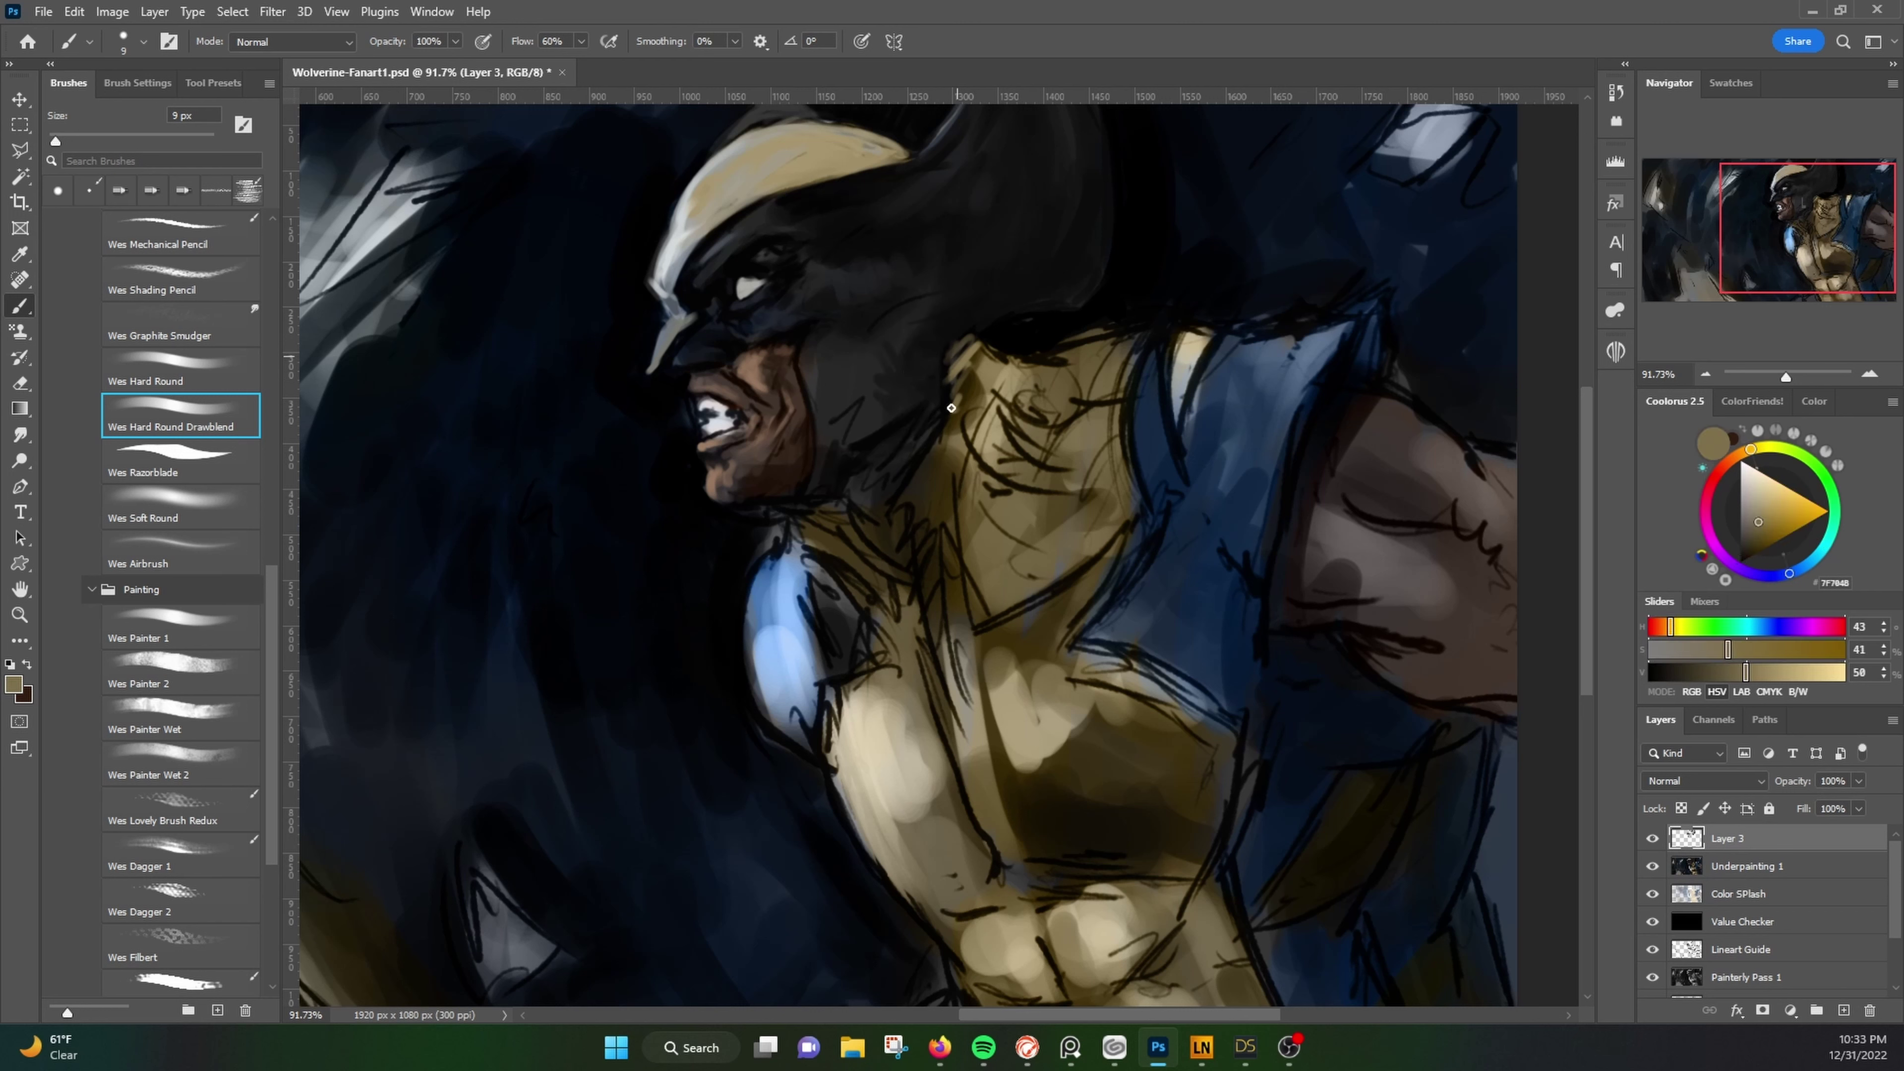
{"action": "left_click", "coordinate": [893, 528], "text": "alt"}
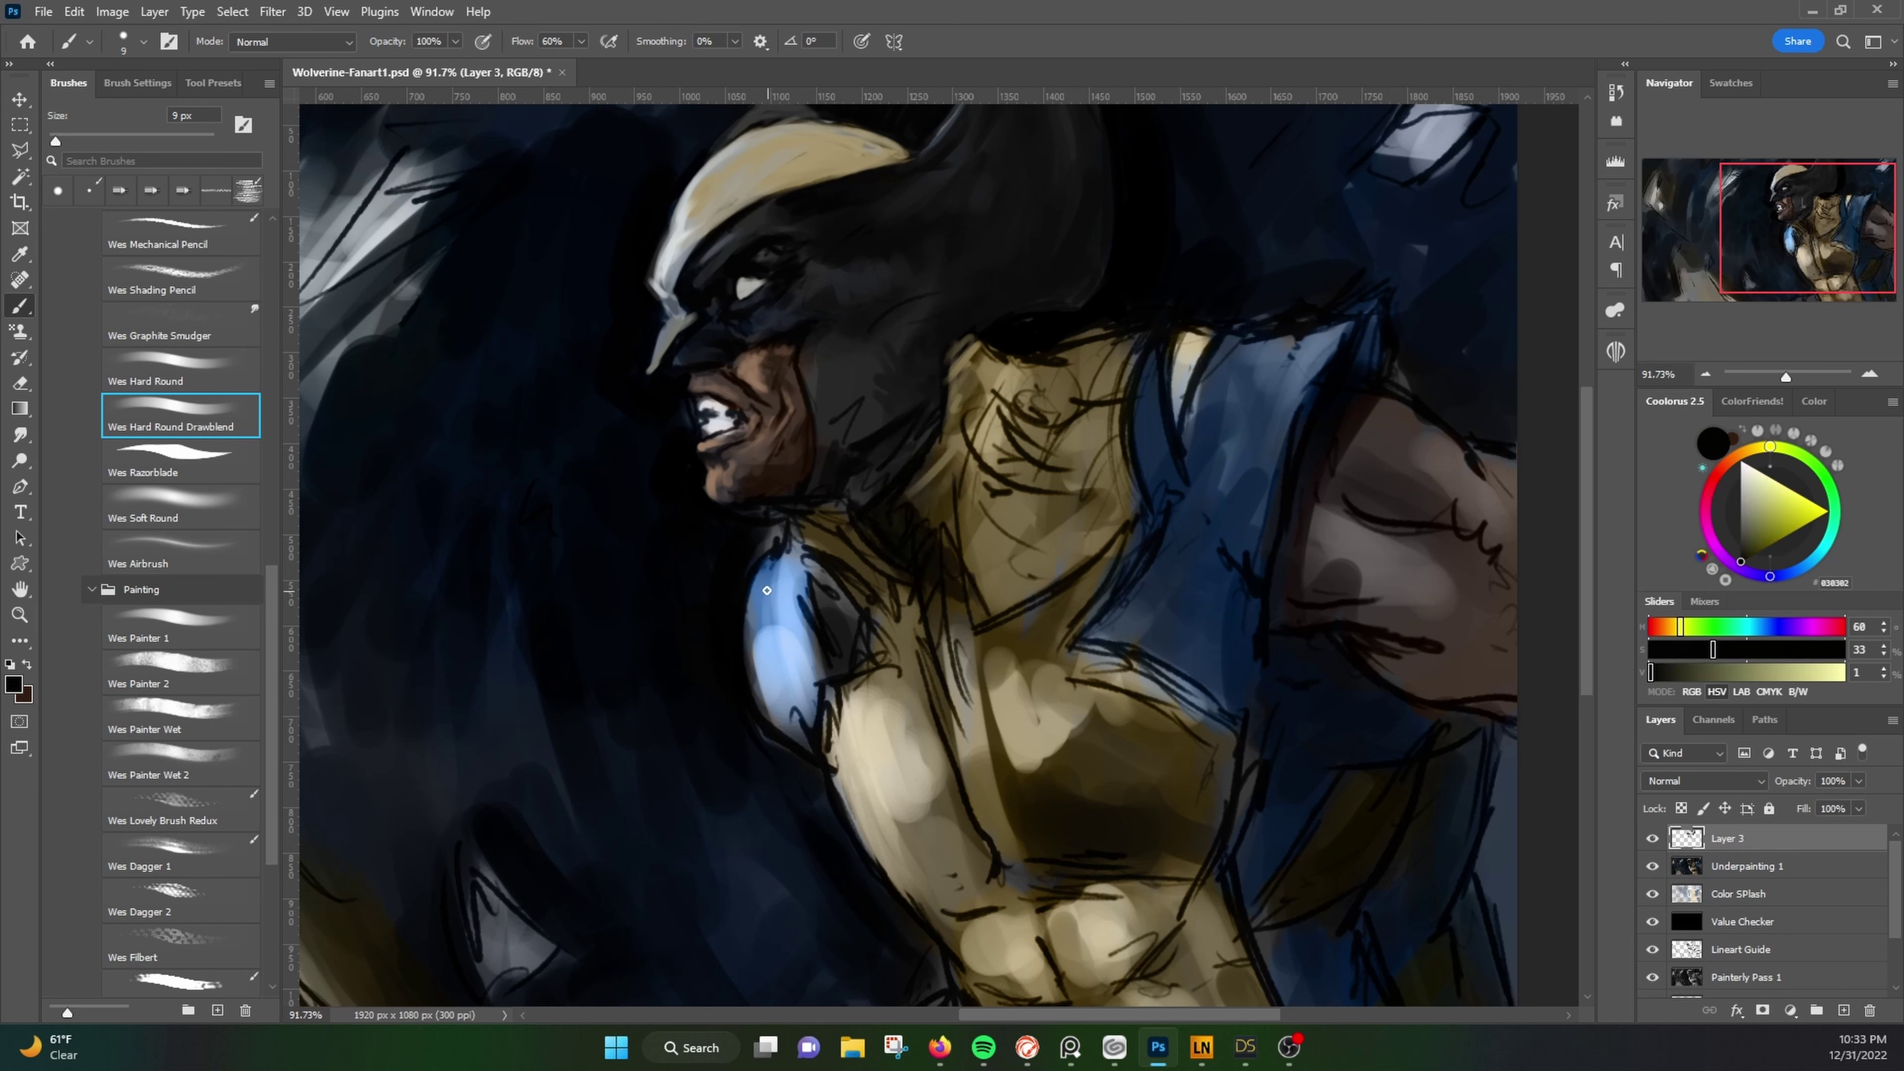
{"action": "left_click", "coordinate": [772, 630], "text": "alt"}
{"action": "left_click_drag", "start_coordinate": [779, 614], "coordinate": [810, 757]}
{"action": "left_click_drag", "start_coordinate": [832, 600], "coordinate": [847, 675]}
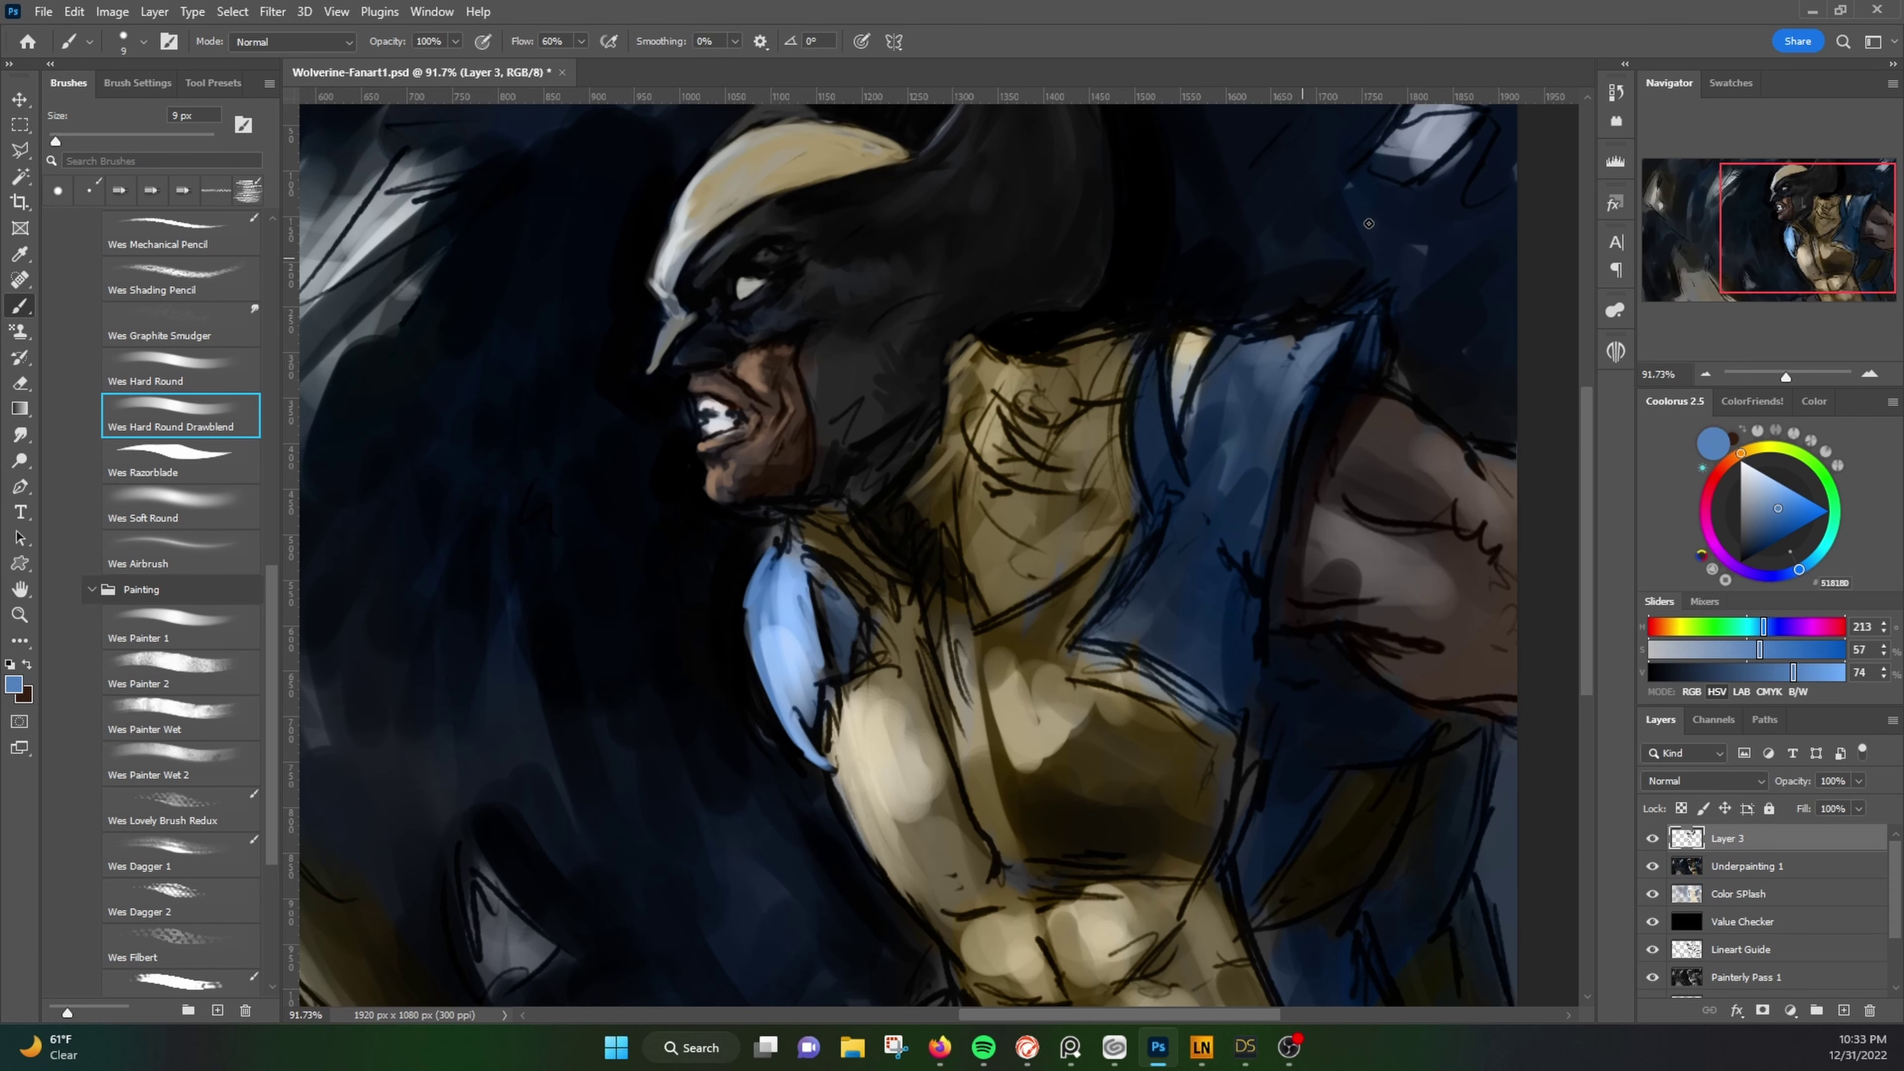
Step: Enlarge the brush and paint brown-grey shading on the upper arm
{"action": "left_click_drag", "start_coordinate": [1368, 223], "coordinate": [1139, 287]}
{"action": "left_click", "coordinate": [1130, 343], "text": "alt"}
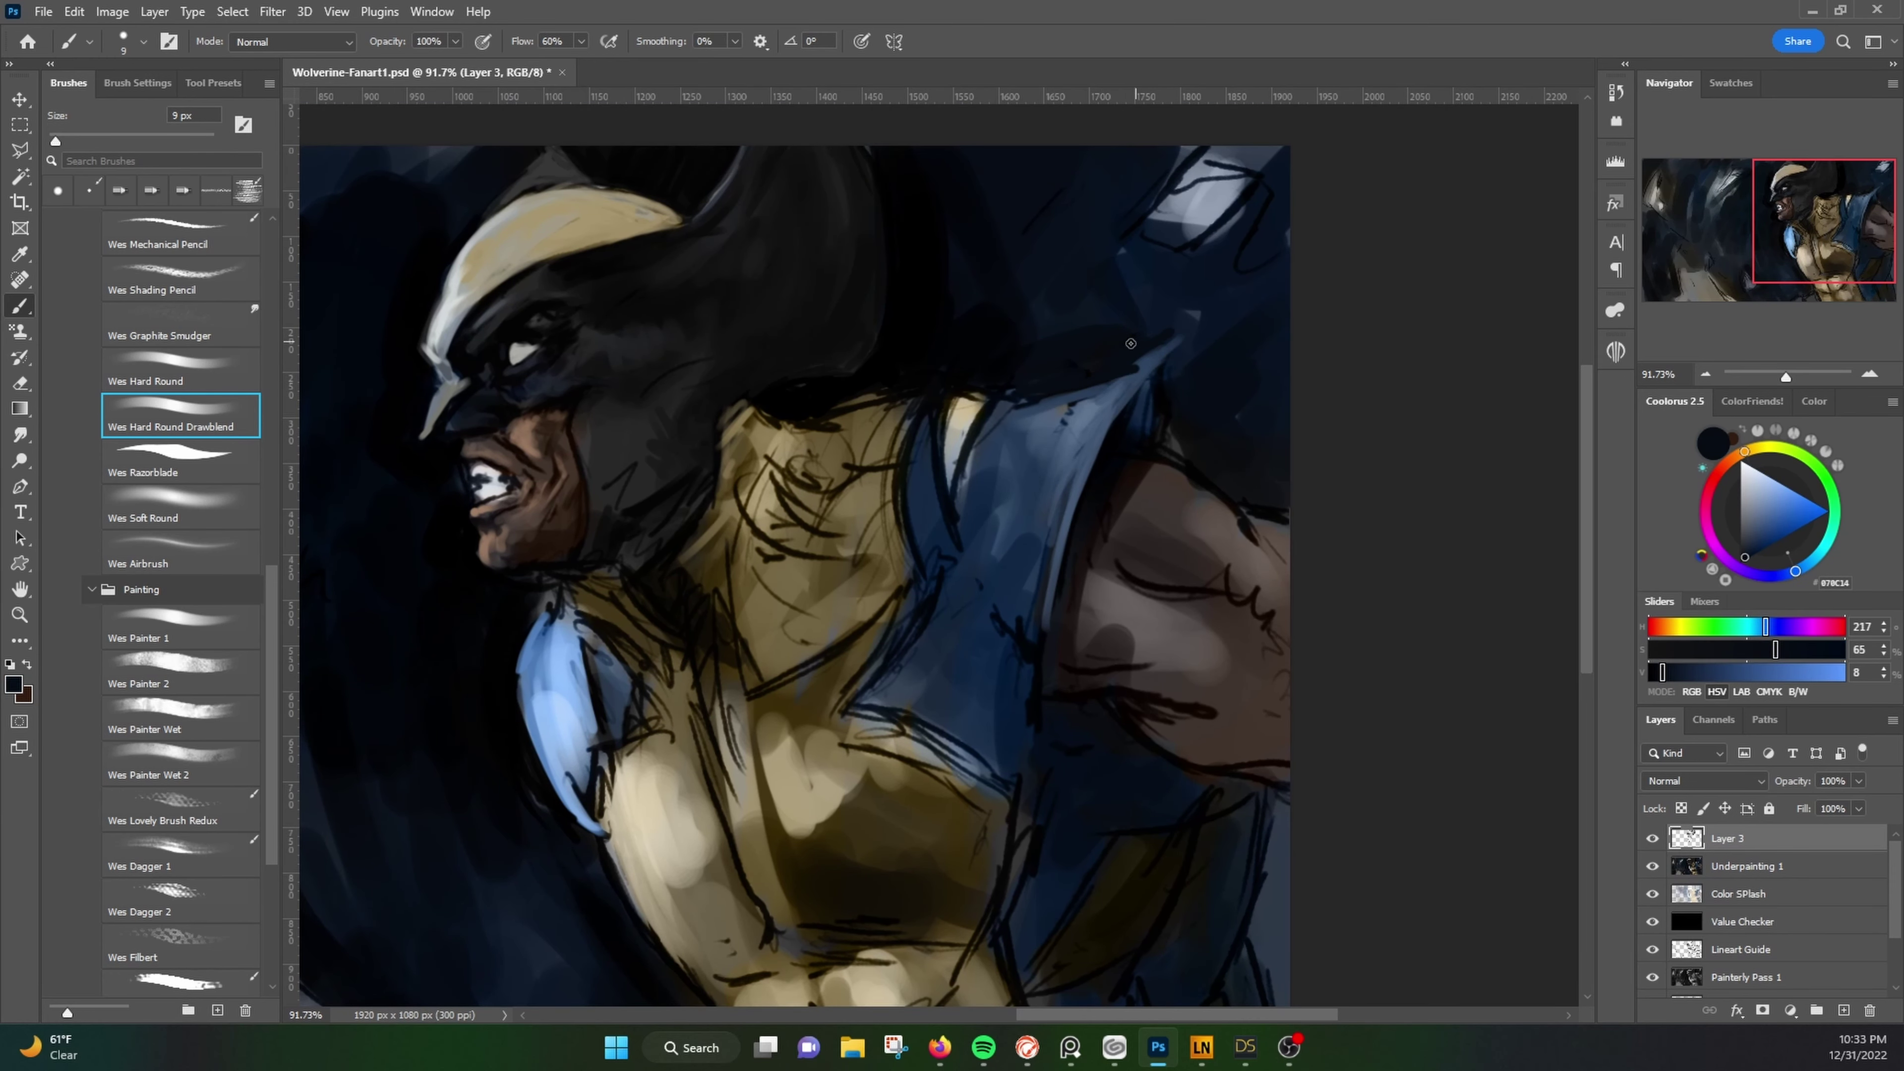
{"action": "left_click", "coordinate": [1112, 519], "text": "alt"}
{"action": "key", "text": "bracketright"}
{"action": "key", "text": "bracketright"}
{"action": "key", "text": "bracketright"}
{"action": "left_click_drag", "start_coordinate": [1087, 570], "coordinate": [1161, 614]}
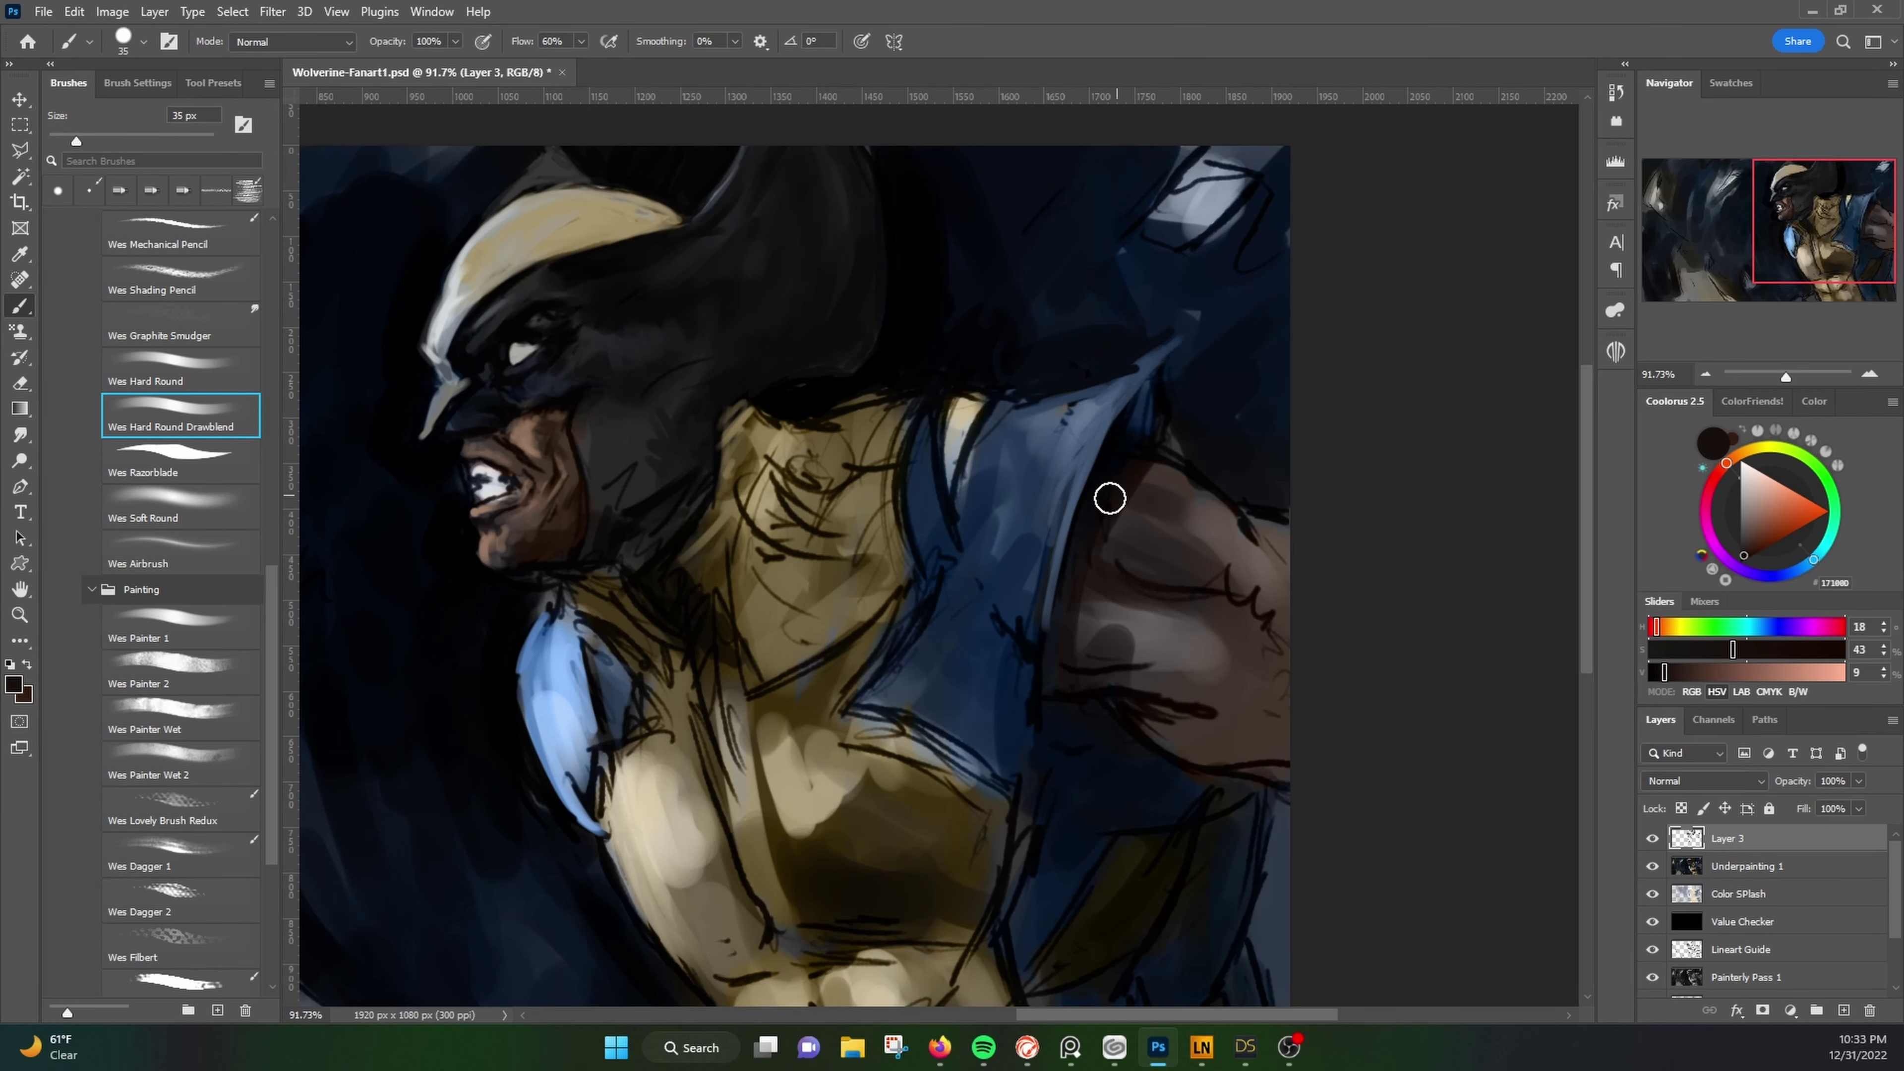
{"action": "left_click", "coordinate": [1109, 497], "text": "alt"}
{"action": "left_click_drag", "start_coordinate": [1117, 525], "coordinate": [1155, 508]}
Step: Smooth the dark area under the arm with sampled greys
{"action": "left_click", "coordinate": [1192, 383], "text": "alt"}
{"action": "mouse_move", "coordinate": [1078, 632]}
{"action": "left_mouse_down"}
{"action": "mouse_move", "coordinate": [974, 528]}
{"action": "mouse_move", "coordinate": [1050, 502]}
{"action": "left_mouse_up"}
{"action": "left_click", "coordinate": [1062, 542], "text": "alt"}
{"action": "left_click", "coordinate": [1049, 502], "text": "alt"}
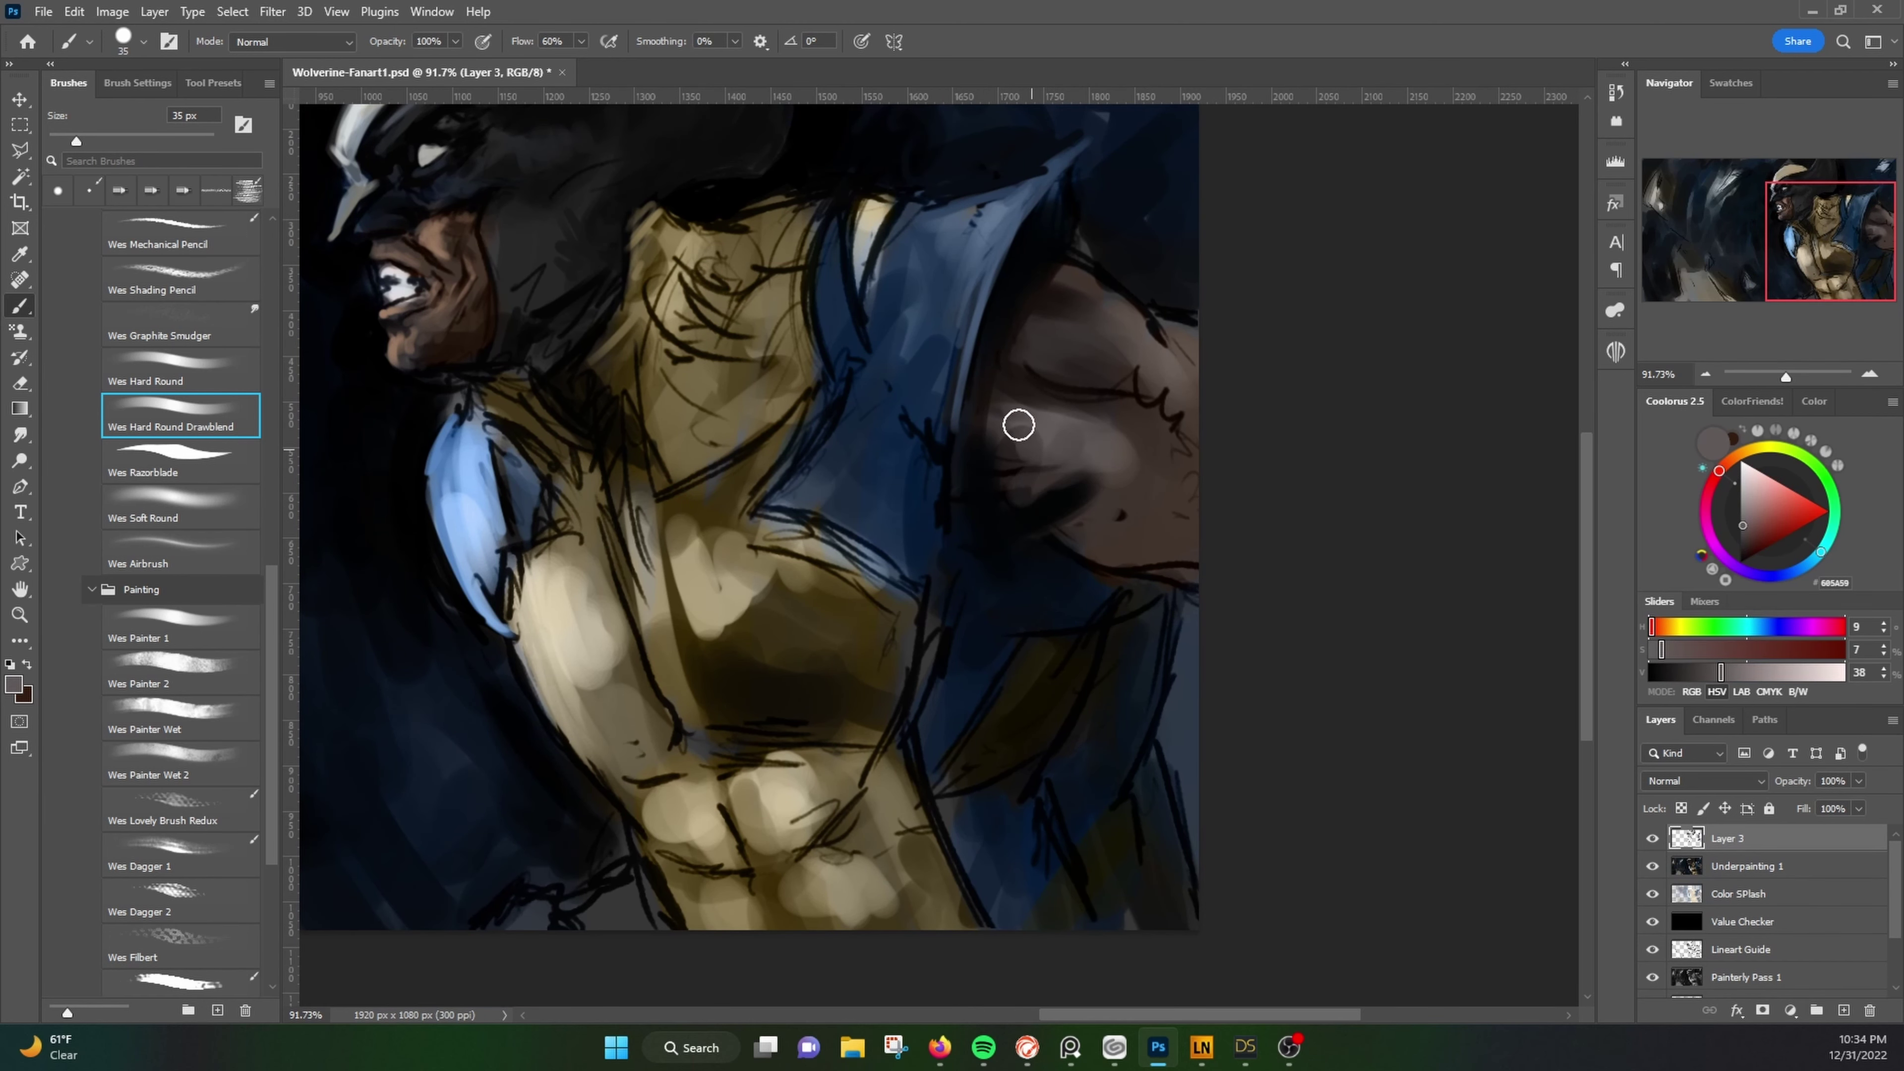
{"action": "left_click_drag", "start_coordinate": [1021, 425], "coordinate": [1050, 293]}
Step: Paint dark brown strokes over the shoulder and arm
{"action": "left_click", "coordinate": [1148, 348], "text": "alt"}
{"action": "left_click_drag", "start_coordinate": [1147, 348], "coordinate": [1080, 397]}
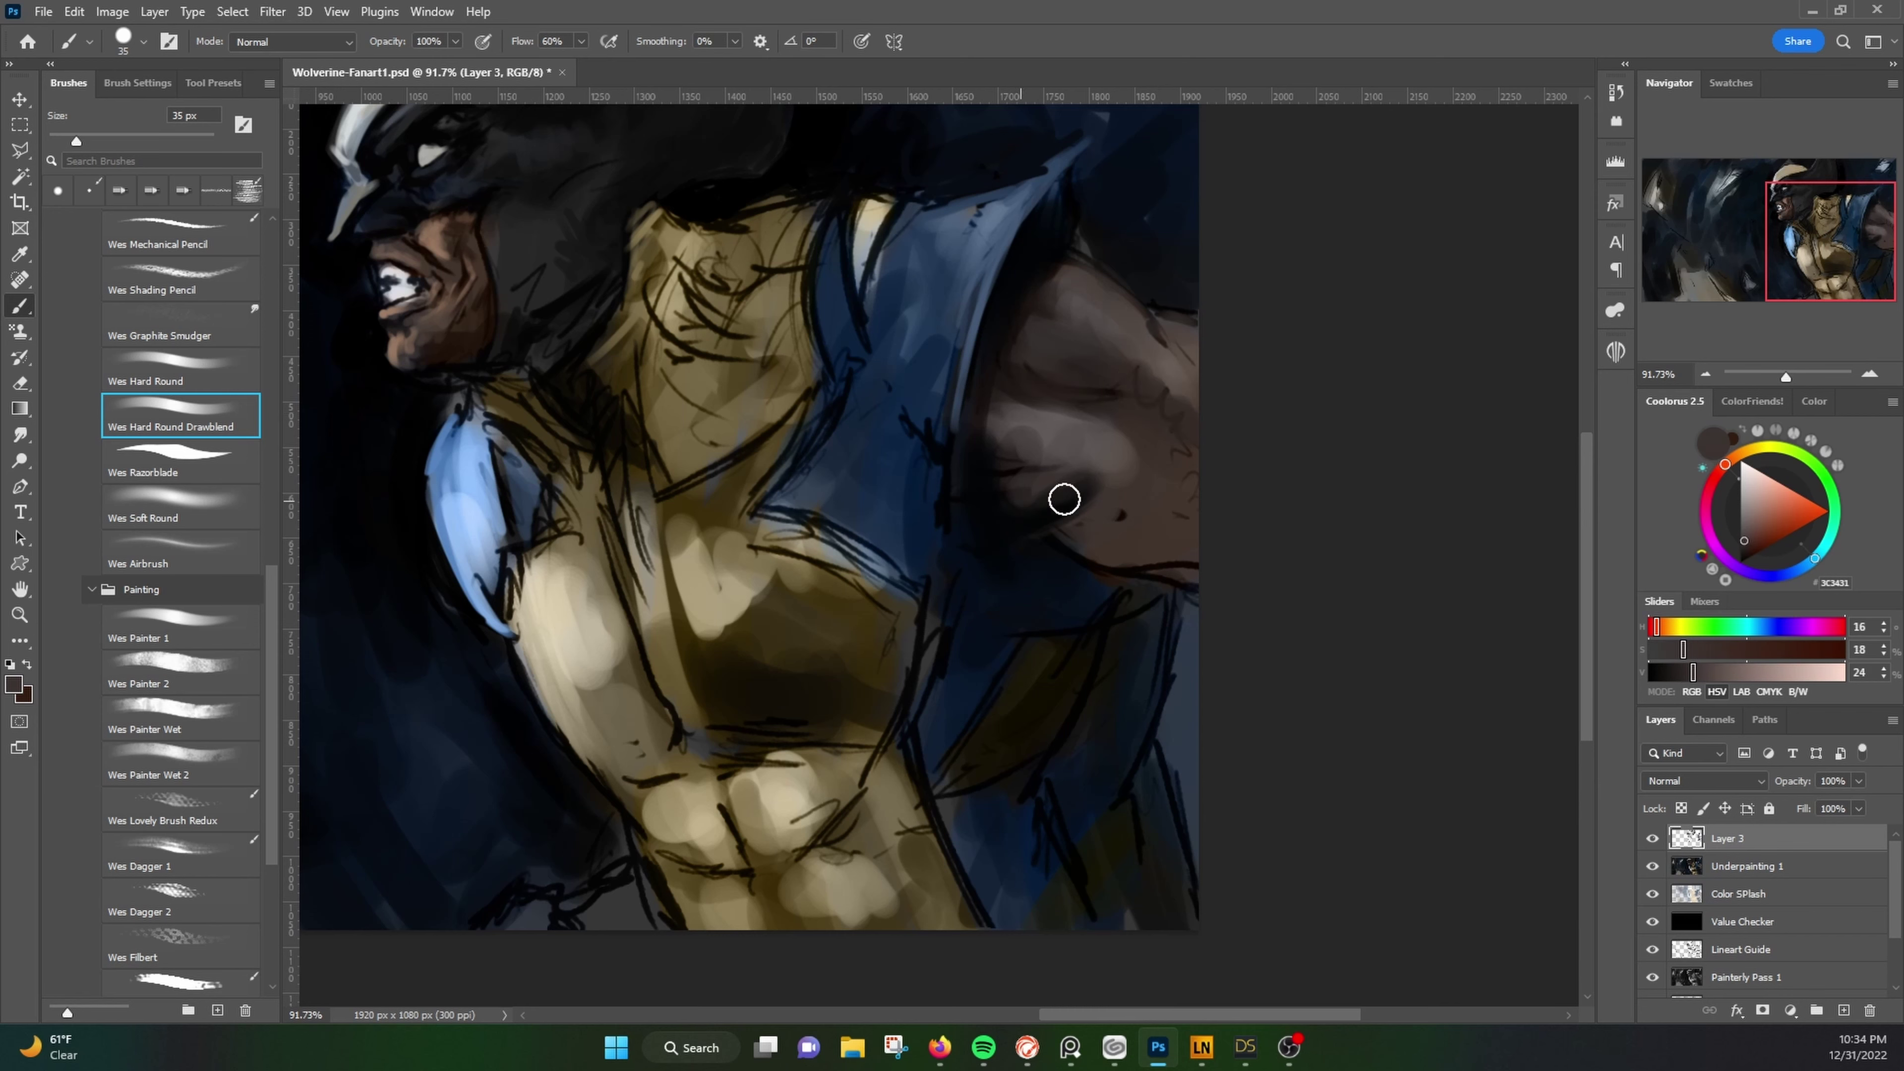
{"action": "mouse_move", "coordinate": [1062, 497]}
{"action": "left_mouse_down"}
{"action": "mouse_move", "coordinate": [1166, 467]}
{"action": "mouse_move", "coordinate": [1156, 553]}
{"action": "left_mouse_up"}
{"action": "scroll", "coordinate": [830, 288], "scroll_direction": "down", "scroll_amount": 3}
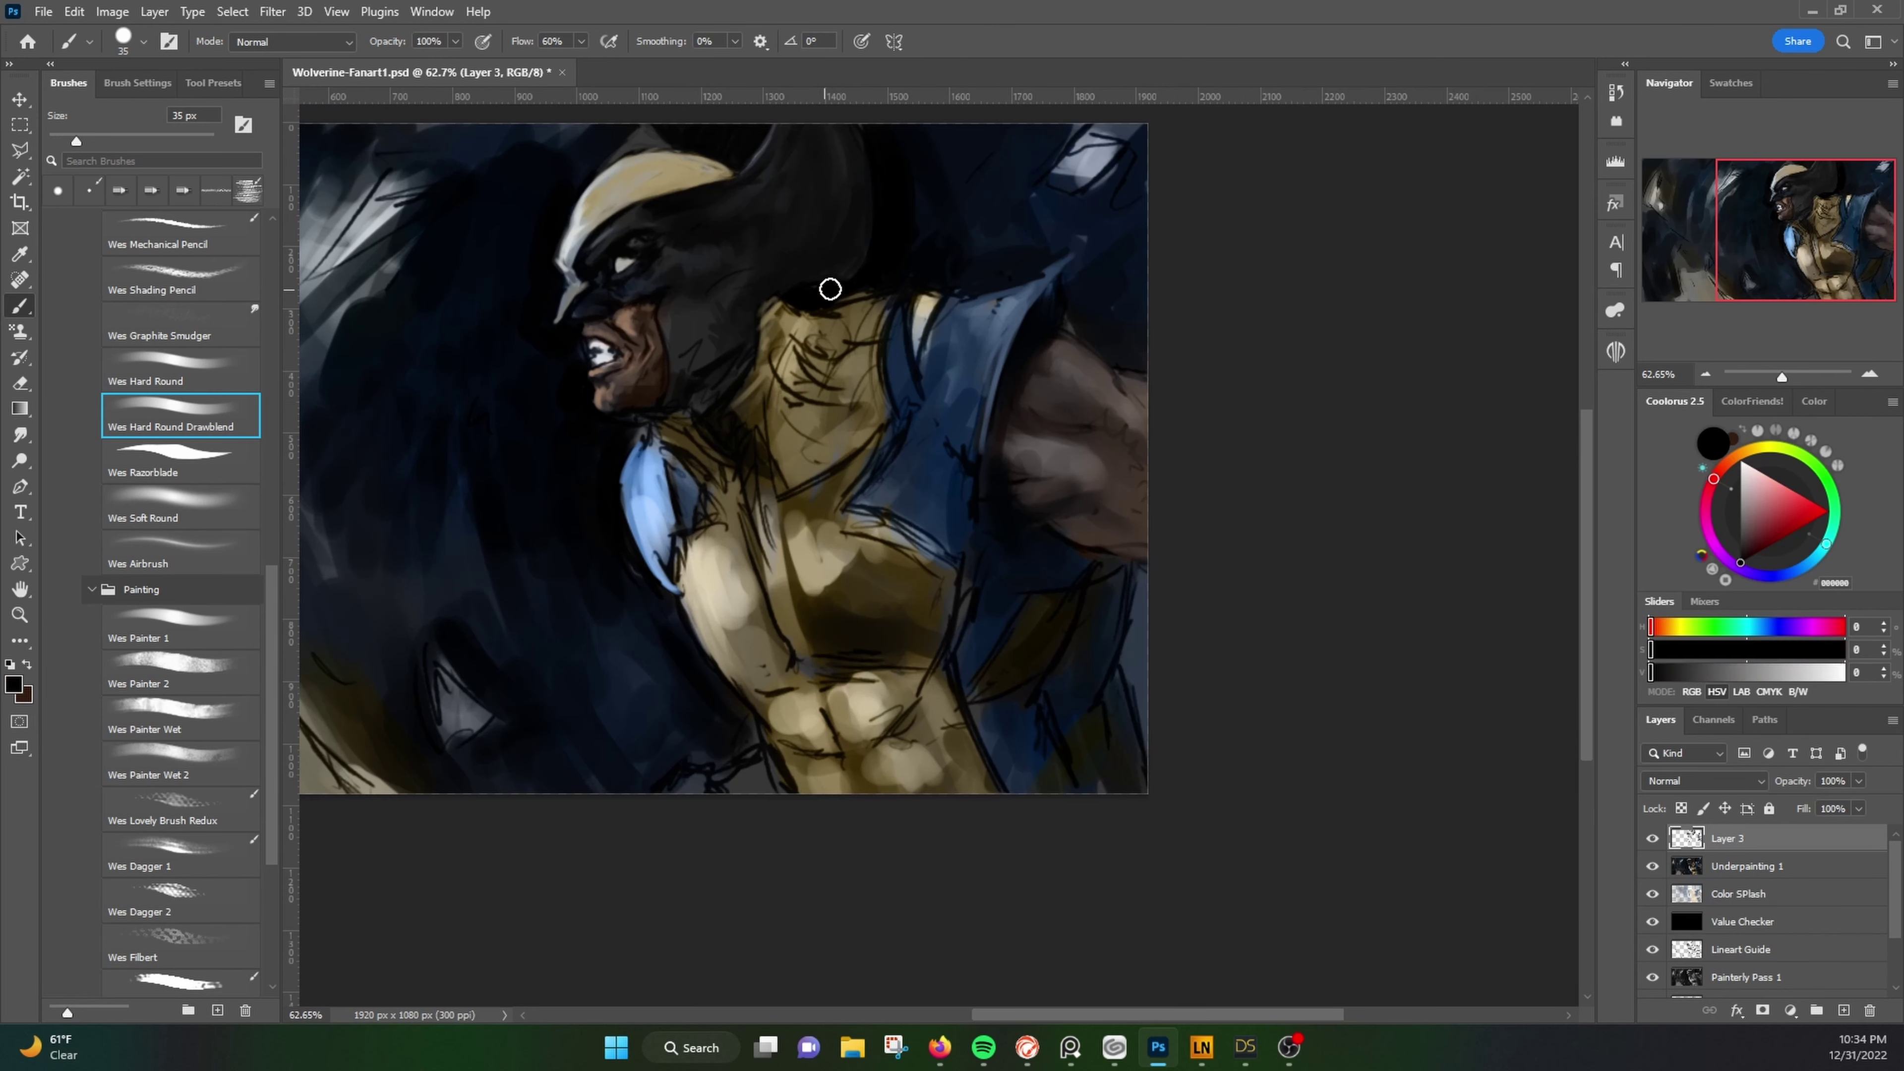
Step: Paint dark brown and light cream strokes over the chest and neck
{"action": "mouse_move", "coordinate": [839, 370]}
{"action": "left_mouse_down"}
{"action": "mouse_move", "coordinate": [786, 446]}
{"action": "mouse_move", "coordinate": [701, 438]}
{"action": "mouse_move", "coordinate": [837, 314]}
{"action": "mouse_move", "coordinate": [970, 442]}
{"action": "left_mouse_up"}
{"action": "left_click", "coordinate": [701, 437], "text": "alt"}
{"action": "left_click", "coordinate": [819, 547], "text": "alt"}
{"action": "mouse_move", "coordinate": [795, 525]}
{"action": "left_mouse_down"}
{"action": "mouse_move", "coordinate": [885, 495]}
{"action": "mouse_move", "coordinate": [882, 348]}
{"action": "left_mouse_up"}
Step: Dab light tan paint across the lower chest
{"action": "scroll", "coordinate": [882, 349], "scroll_direction": "down", "scroll_amount": 1}
{"action": "mouse_move", "coordinate": [912, 570]}
{"action": "left_mouse_down"}
{"action": "mouse_move", "coordinate": [1114, 617]}
{"action": "mouse_move", "coordinate": [1192, 611]}
{"action": "mouse_move", "coordinate": [1094, 675]}
{"action": "mouse_move", "coordinate": [1229, 630]}
{"action": "left_mouse_up"}
{"action": "left_click", "coordinate": [1114, 617], "text": "alt"}
{"action": "left_click", "coordinate": [1131, 655], "text": "alt"}
{"action": "left_click", "coordinate": [1101, 592], "text": "alt"}
Step: Paint dark brown strokes on the lower chest
{"action": "left_click", "coordinate": [1185, 554], "text": "alt"}
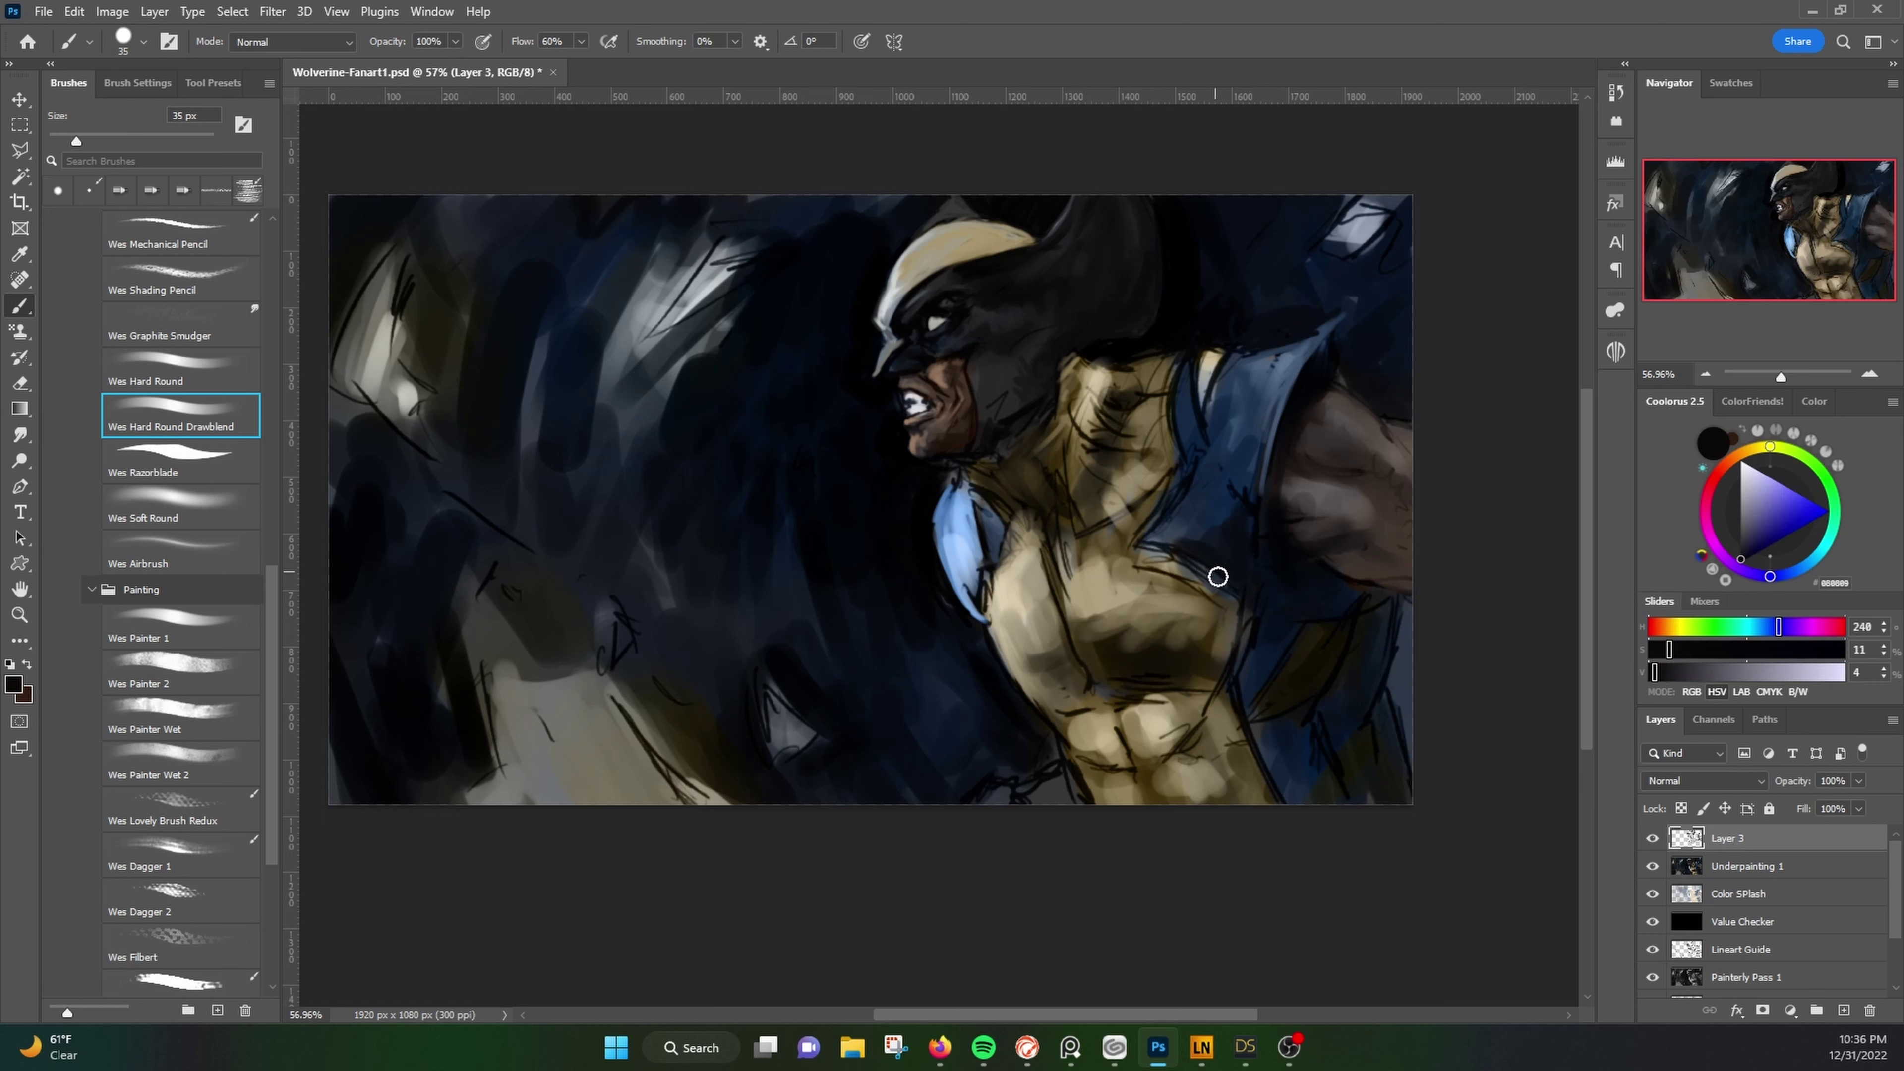
{"action": "left_click", "coordinate": [1184, 525], "text": "alt"}
{"action": "left_click", "coordinate": [1221, 492], "text": "alt"}
{"action": "left_click", "coordinate": [1292, 650], "text": "alt"}
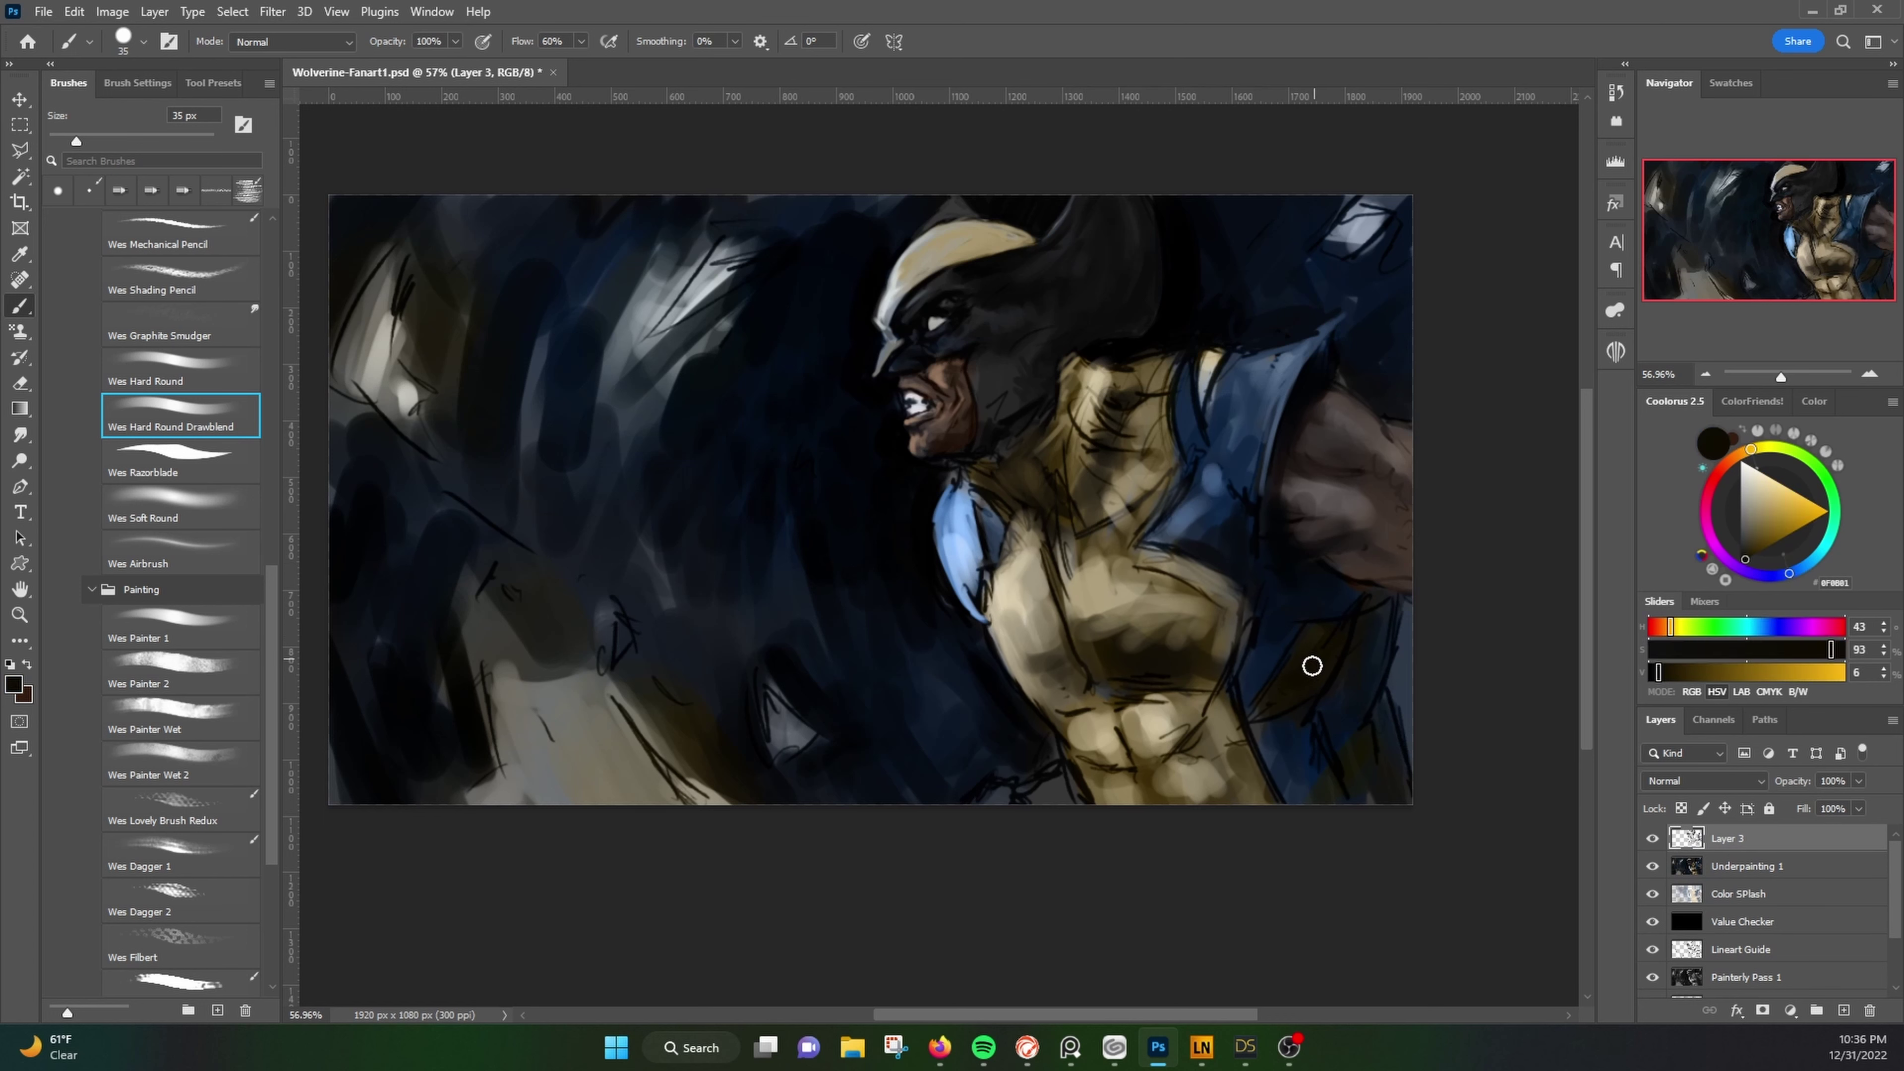
{"action": "mouse_move", "coordinate": [1104, 689]}
{"action": "left_mouse_down"}
{"action": "mouse_move", "coordinate": [1067, 667]}
{"action": "mouse_move", "coordinate": [1115, 778]}
{"action": "left_mouse_up"}
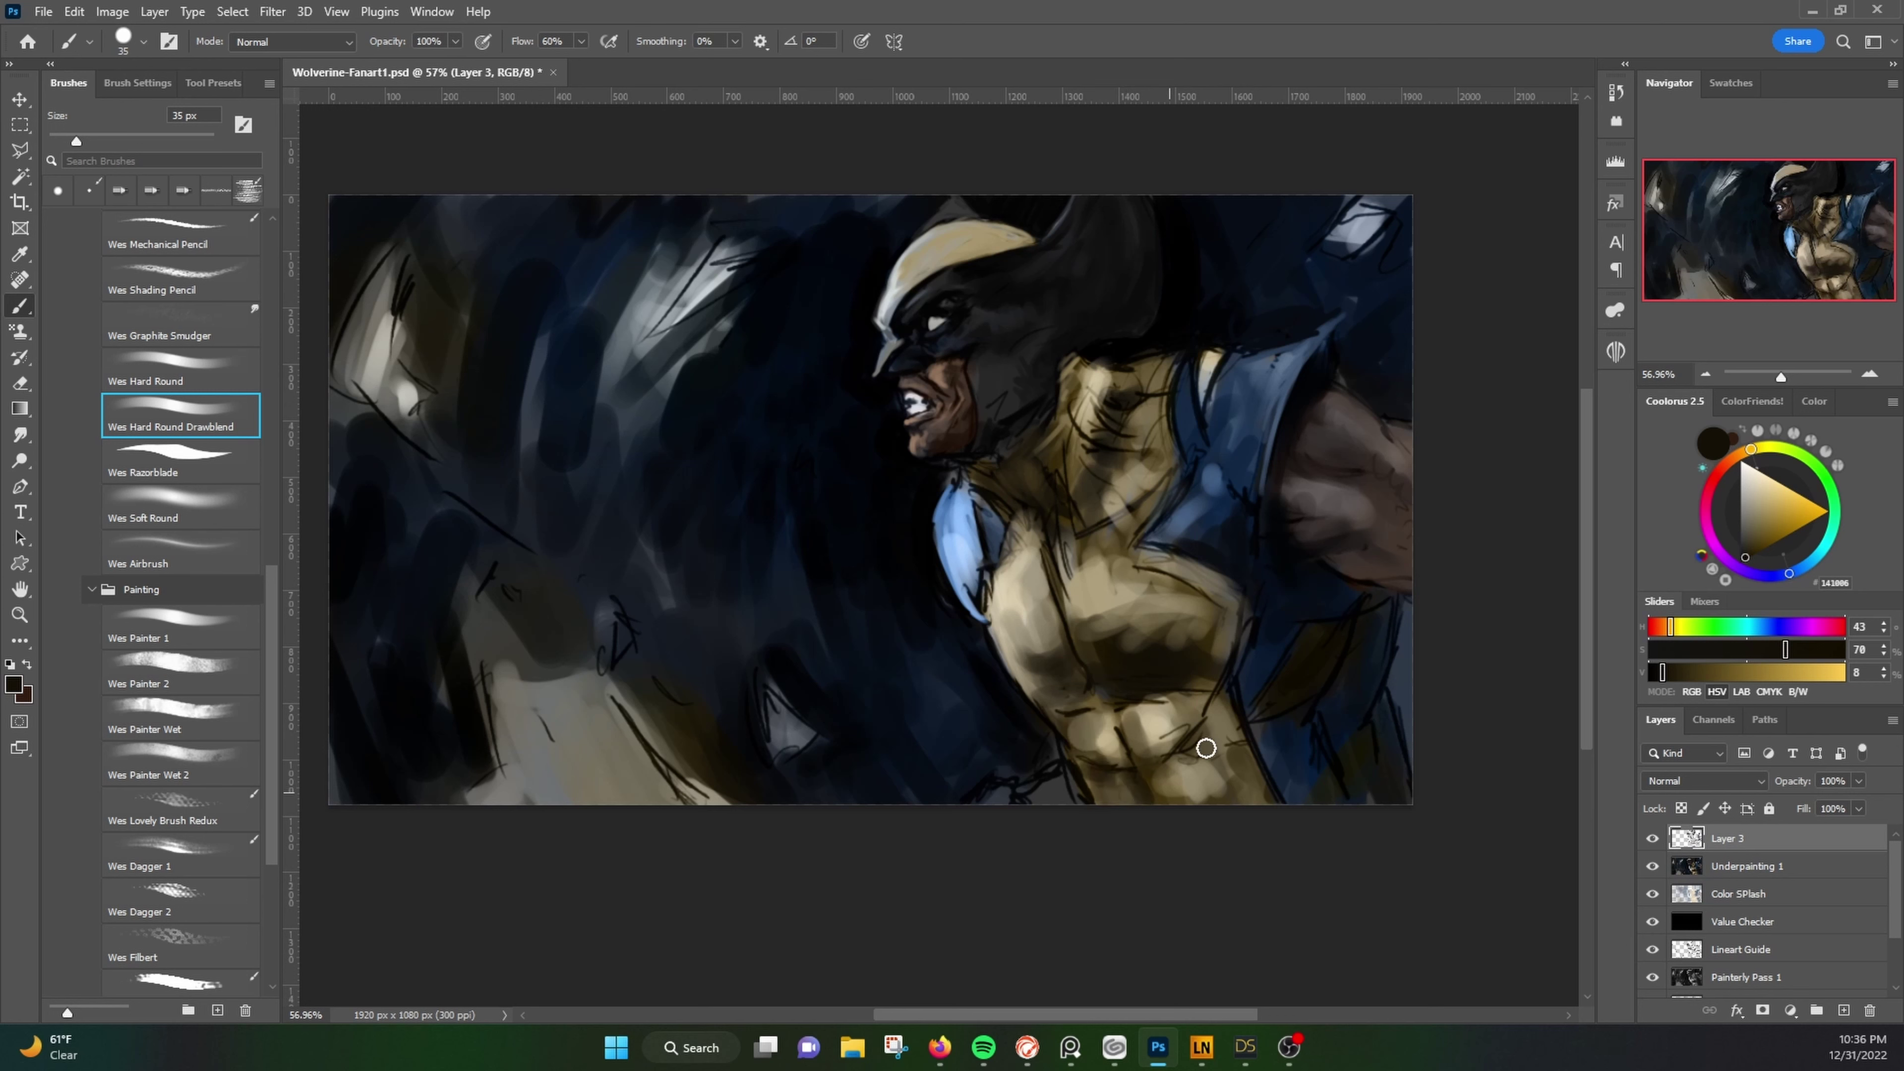
Step: Sample skin, dark olive, brown shadow, dark blue and light-grey tones from the painting
{"action": "left_click", "coordinate": [1340, 456], "text": "alt"}
{"action": "left_click", "coordinate": [1402, 459], "text": "alt"}
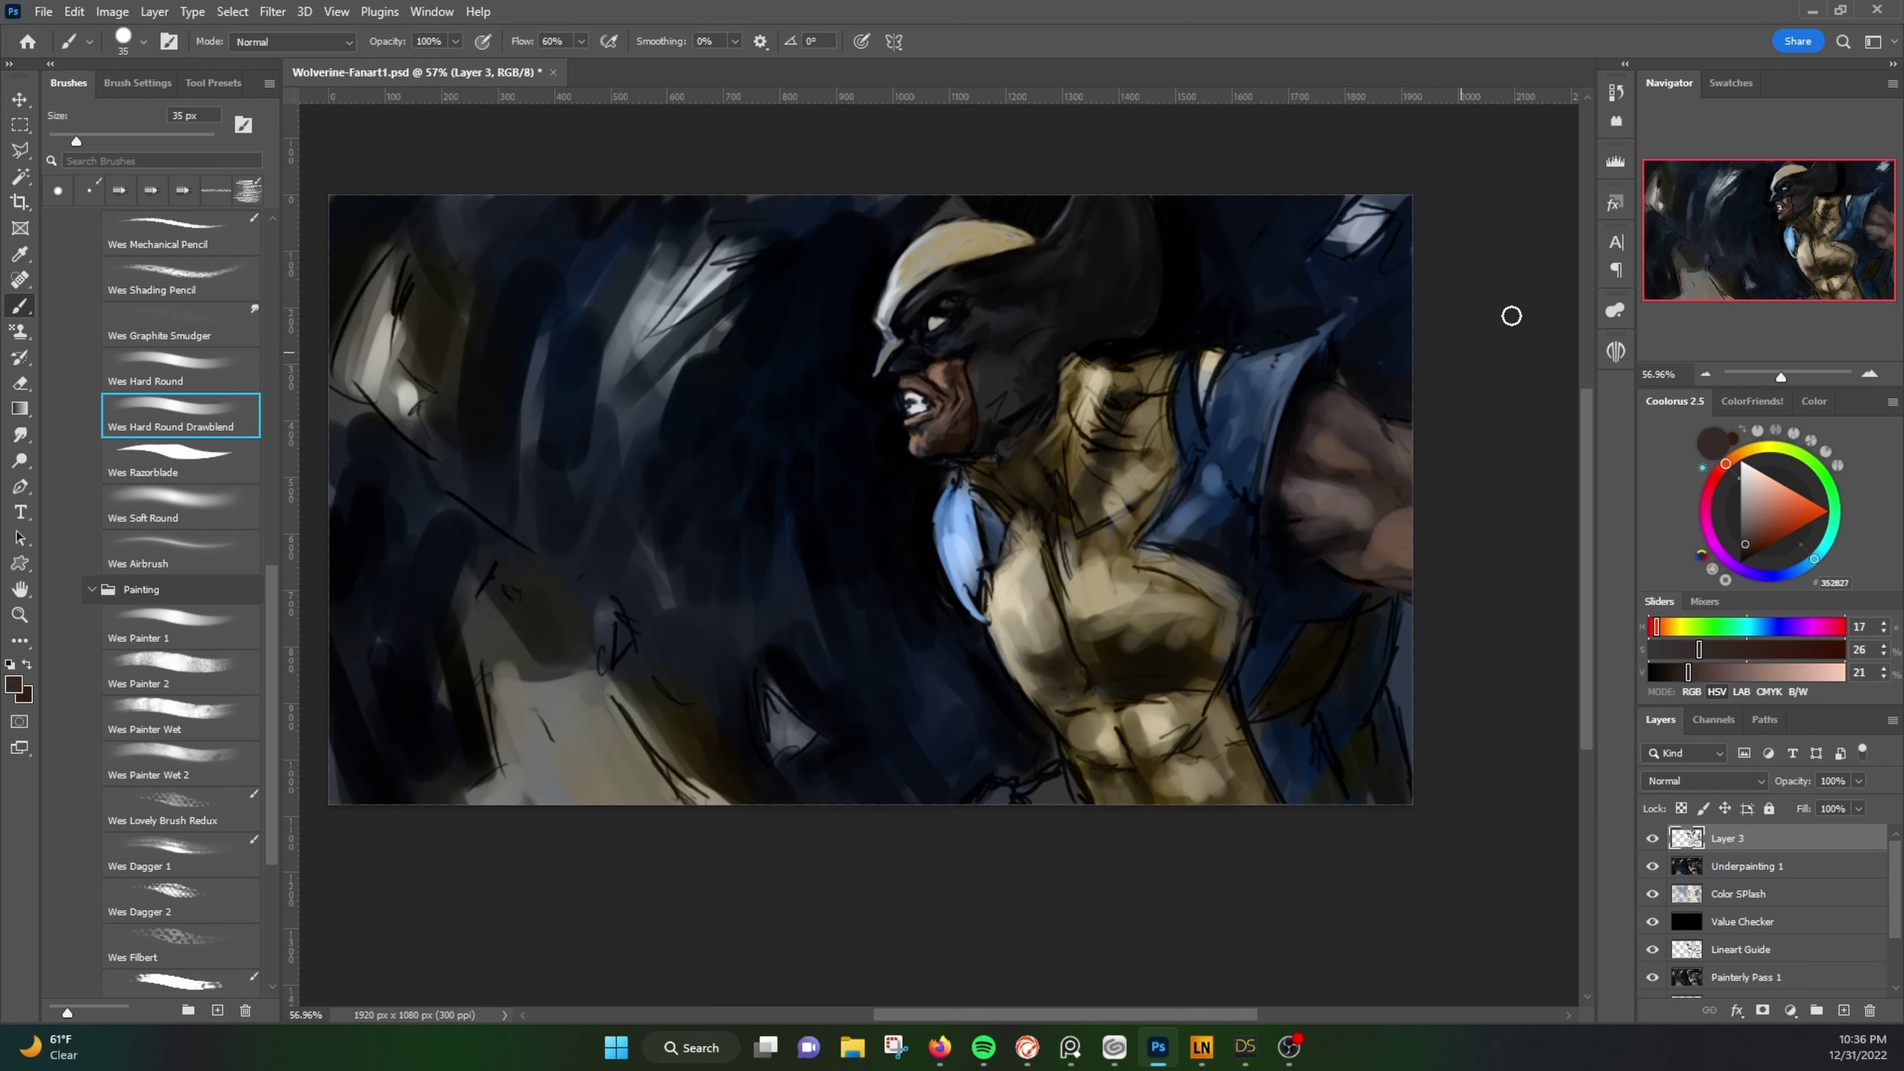
{"action": "left_click", "coordinate": [1065, 319], "text": "alt"}
{"action": "left_click", "coordinate": [1096, 460], "text": "alt"}
{"action": "left_click", "coordinate": [977, 468], "text": "alt"}
{"action": "left_click", "coordinate": [1007, 497], "text": "alt"}
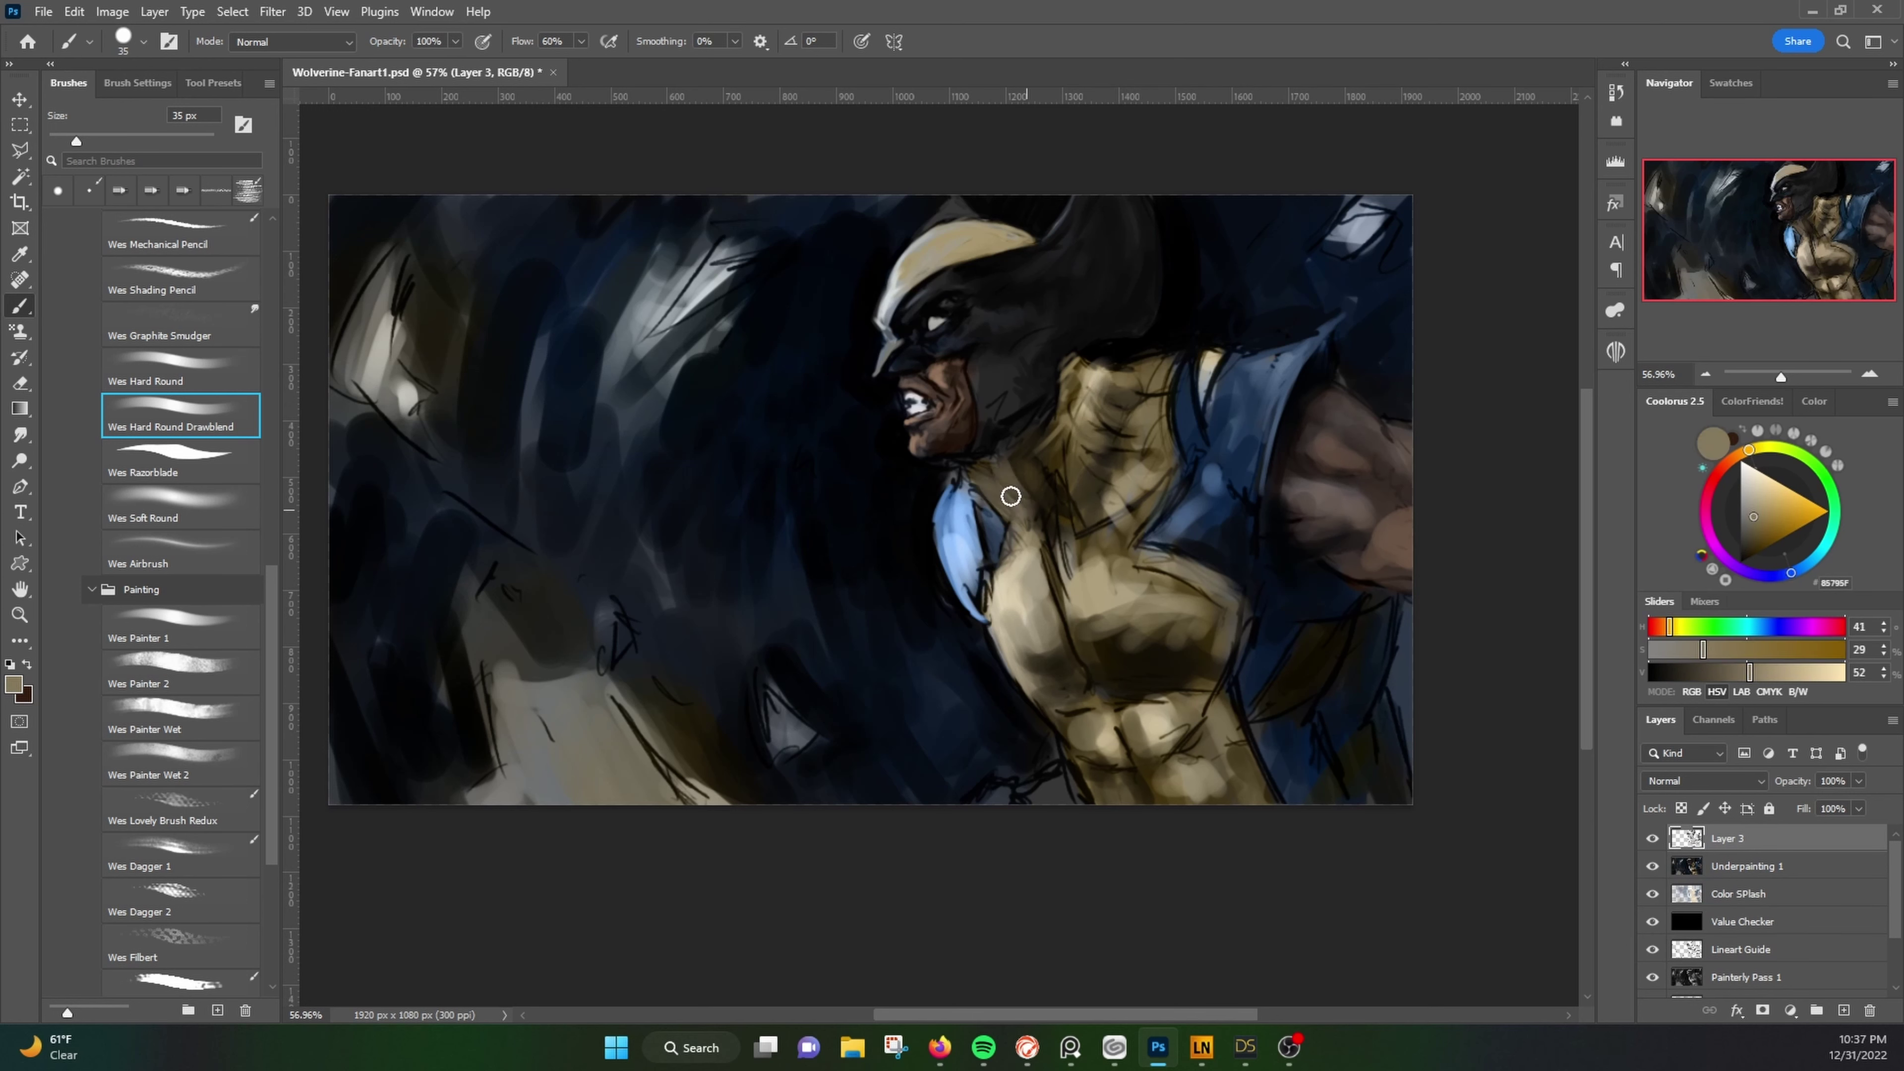
{"action": "left_click", "coordinate": [1313, 383], "text": "alt"}
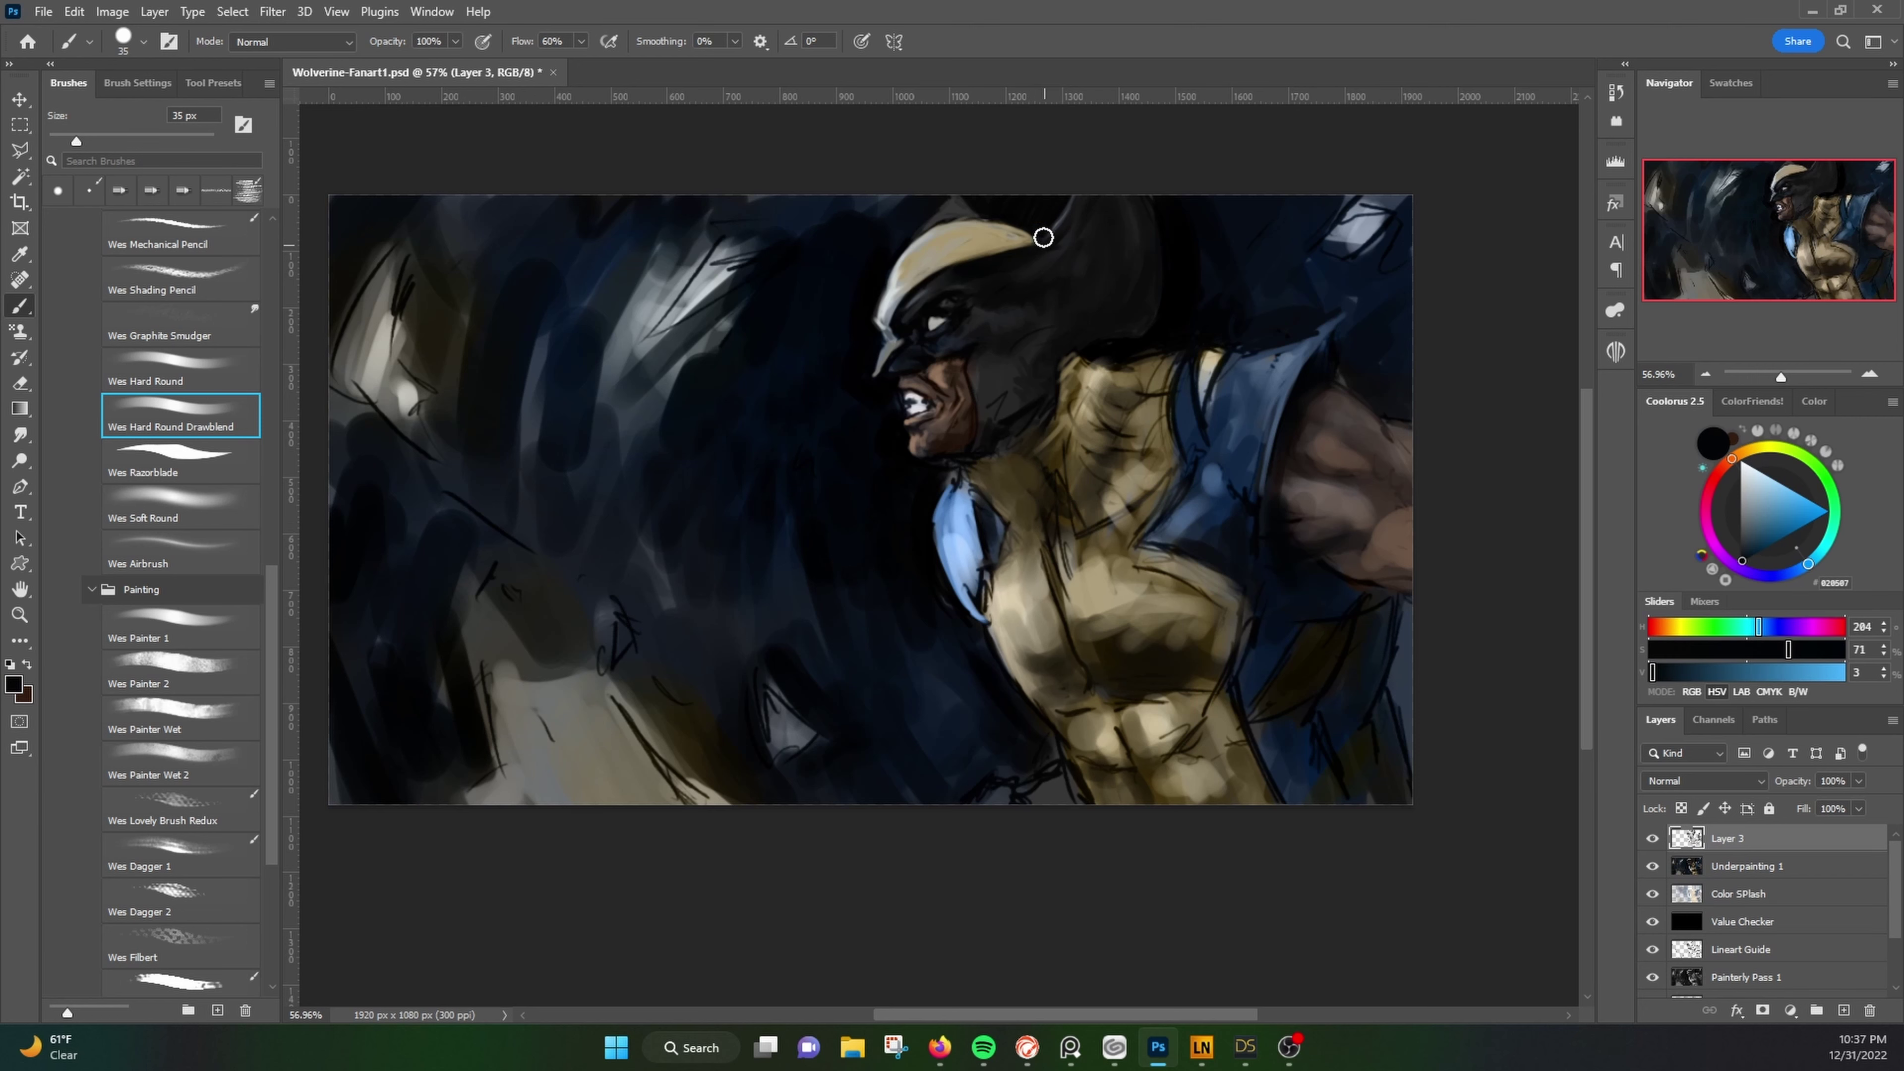
{"action": "left_click", "coordinate": [904, 275], "text": "alt"}
Step: Paint grey and dark strokes on the left background with Wes Lovely Brush Redux
{"action": "left_click_drag", "start_coordinate": [1041, 702], "coordinate": [1234, 753]}
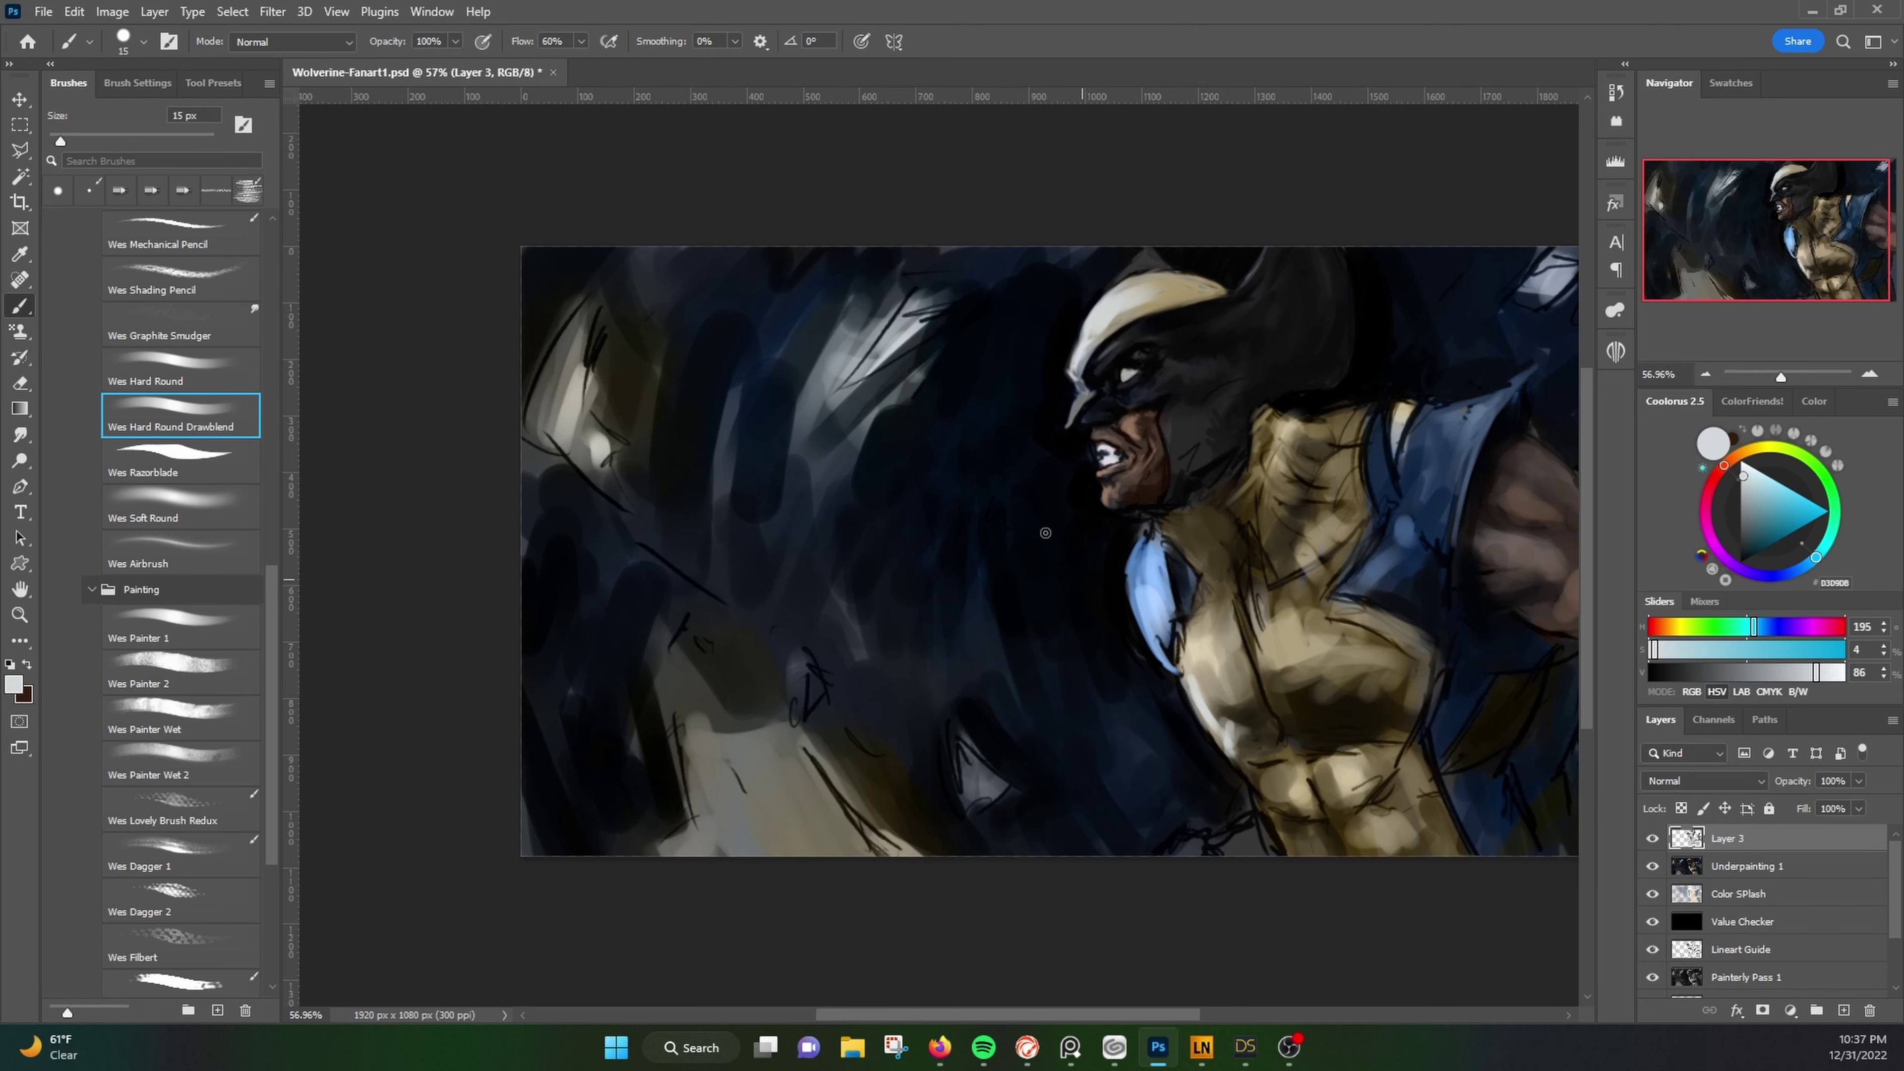
{"action": "left_click", "coordinate": [180, 810]}
{"action": "left_click", "coordinate": [914, 375], "text": "alt"}
{"action": "mouse_move", "coordinate": [930, 390]}
{"action": "left_mouse_down"}
{"action": "mouse_move", "coordinate": [882, 347]}
{"action": "mouse_move", "coordinate": [899, 420]}
{"action": "mouse_move", "coordinate": [675, 525]}
{"action": "left_mouse_up"}
{"action": "left_click", "coordinate": [824, 420], "text": "alt"}
{"action": "left_click_drag", "start_coordinate": [569, 300], "coordinate": [622, 465]}
Step: Darken the top-centre highlight and add grey strokes in the lower-left background
{"action": "left_click", "coordinate": [712, 285], "text": "alt"}
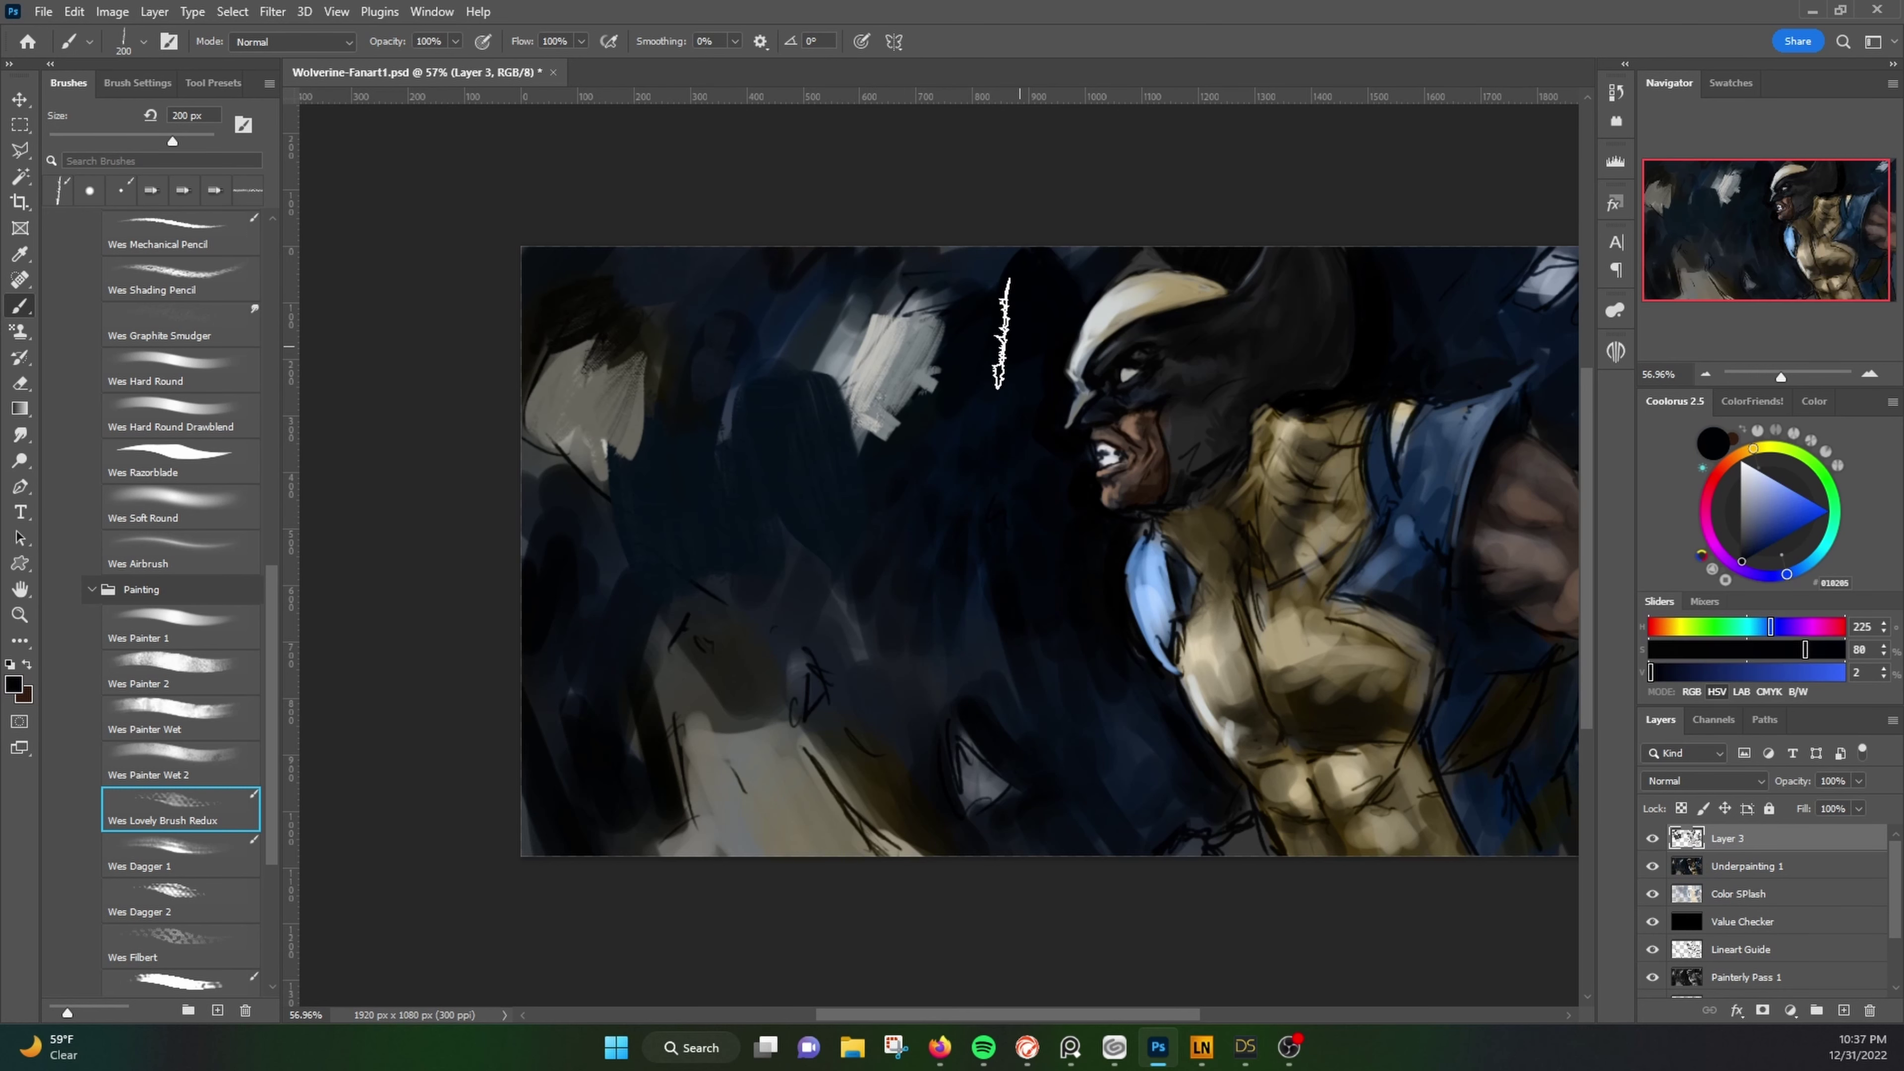
{"action": "left_click_drag", "start_coordinate": [937, 300], "coordinate": [885, 480]}
{"action": "left_click", "coordinate": [762, 623], "text": "alt"}
{"action": "left_click_drag", "start_coordinate": [720, 720], "coordinate": [817, 600]}
{"action": "left_click", "coordinate": [865, 772], "text": "alt"}
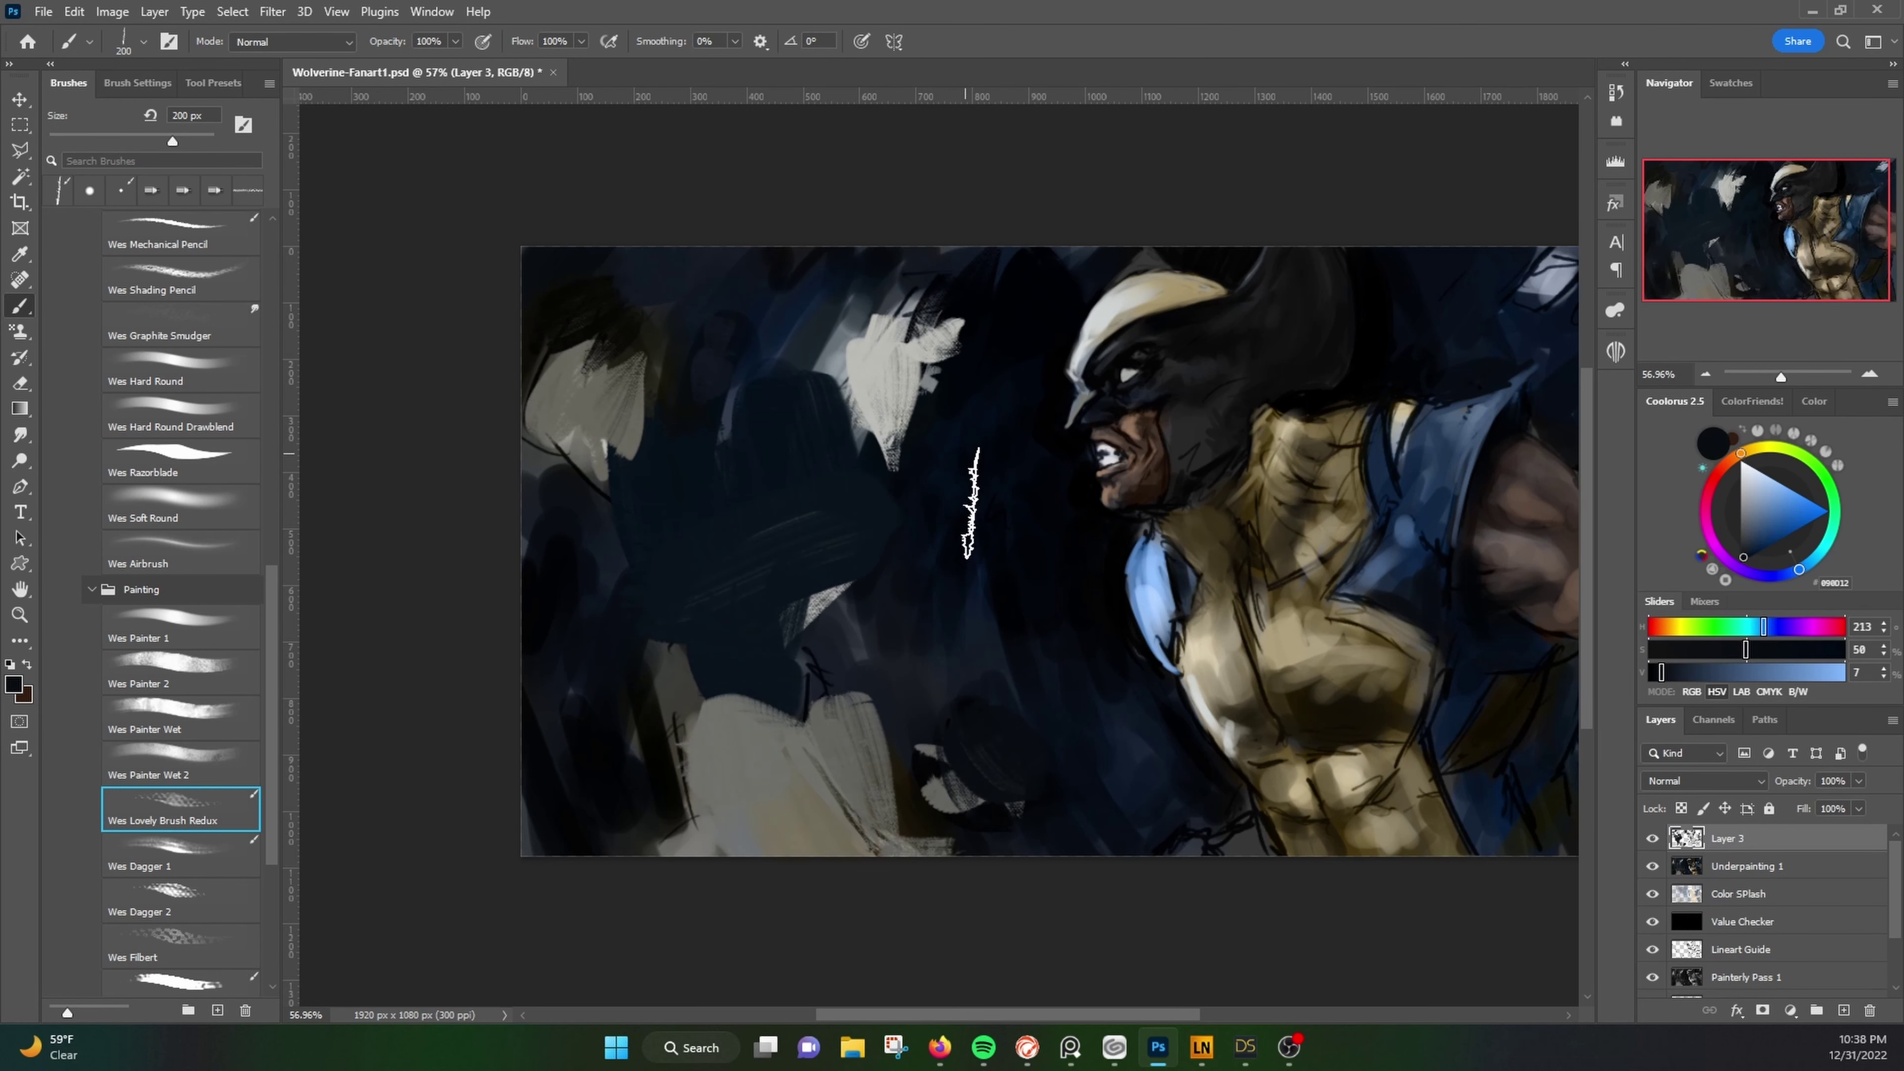
Step: Paint near-black brown strokes in the left-centre background
{"action": "scroll", "coordinate": [1226, 390], "scroll_direction": "up", "scroll_amount": 2}
{"action": "scroll", "coordinate": [1226, 390], "scroll_direction": "right", "scroll_amount": 3}
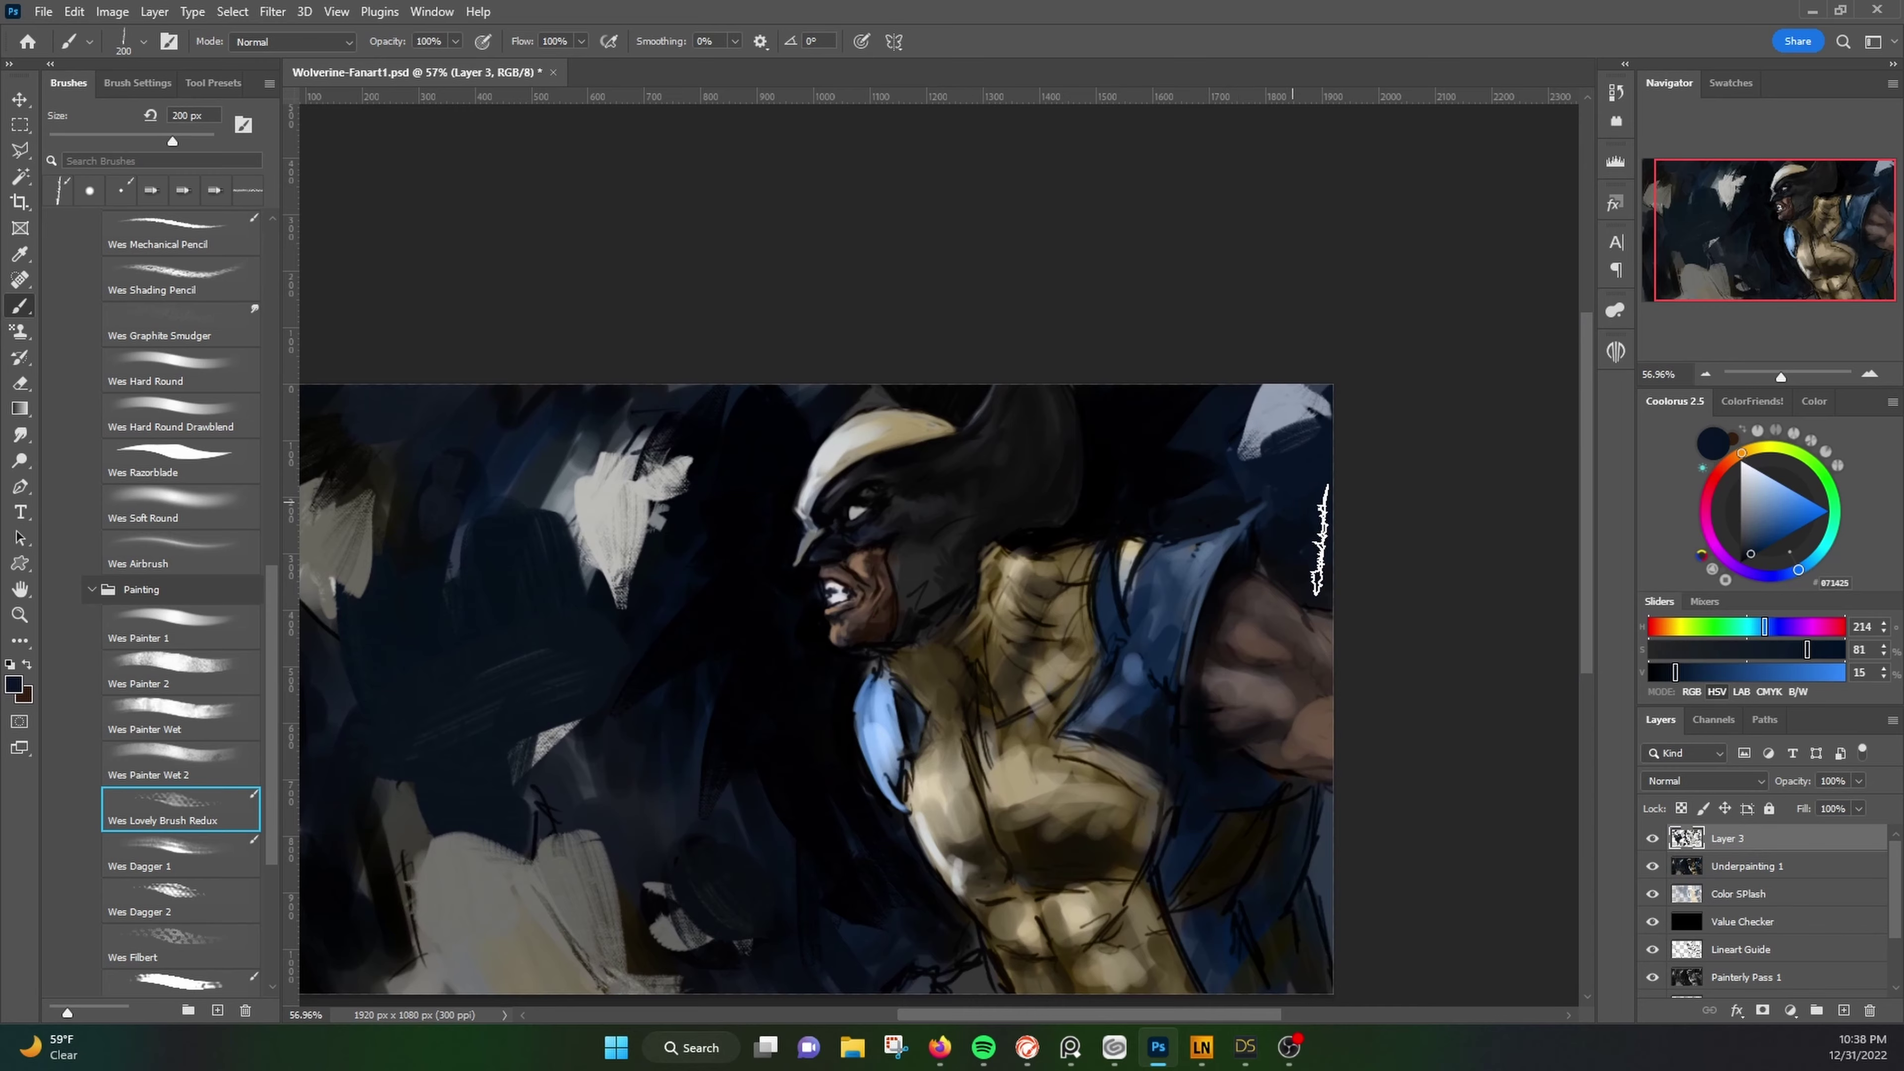
{"action": "scroll", "coordinate": [1226, 391], "scroll_direction": "down", "scroll_amount": 2}
{"action": "scroll", "coordinate": [1226, 390], "scroll_direction": "left", "scroll_amount": 3}
{"action": "left_click", "coordinate": [529, 784], "text": "alt"}
{"action": "mouse_move", "coordinate": [719, 757]}
{"action": "left_mouse_down"}
{"action": "mouse_move", "coordinate": [750, 525]}
{"action": "mouse_move", "coordinate": [719, 570]}
{"action": "left_mouse_up"}
Step: Paint dark splatter strokes at the lower left with Wes Dagger 2 at 400 px
{"action": "left_click", "coordinate": [787, 434], "text": "alt"}
{"action": "key", "text": "period"}
{"action": "key", "text": "period"}
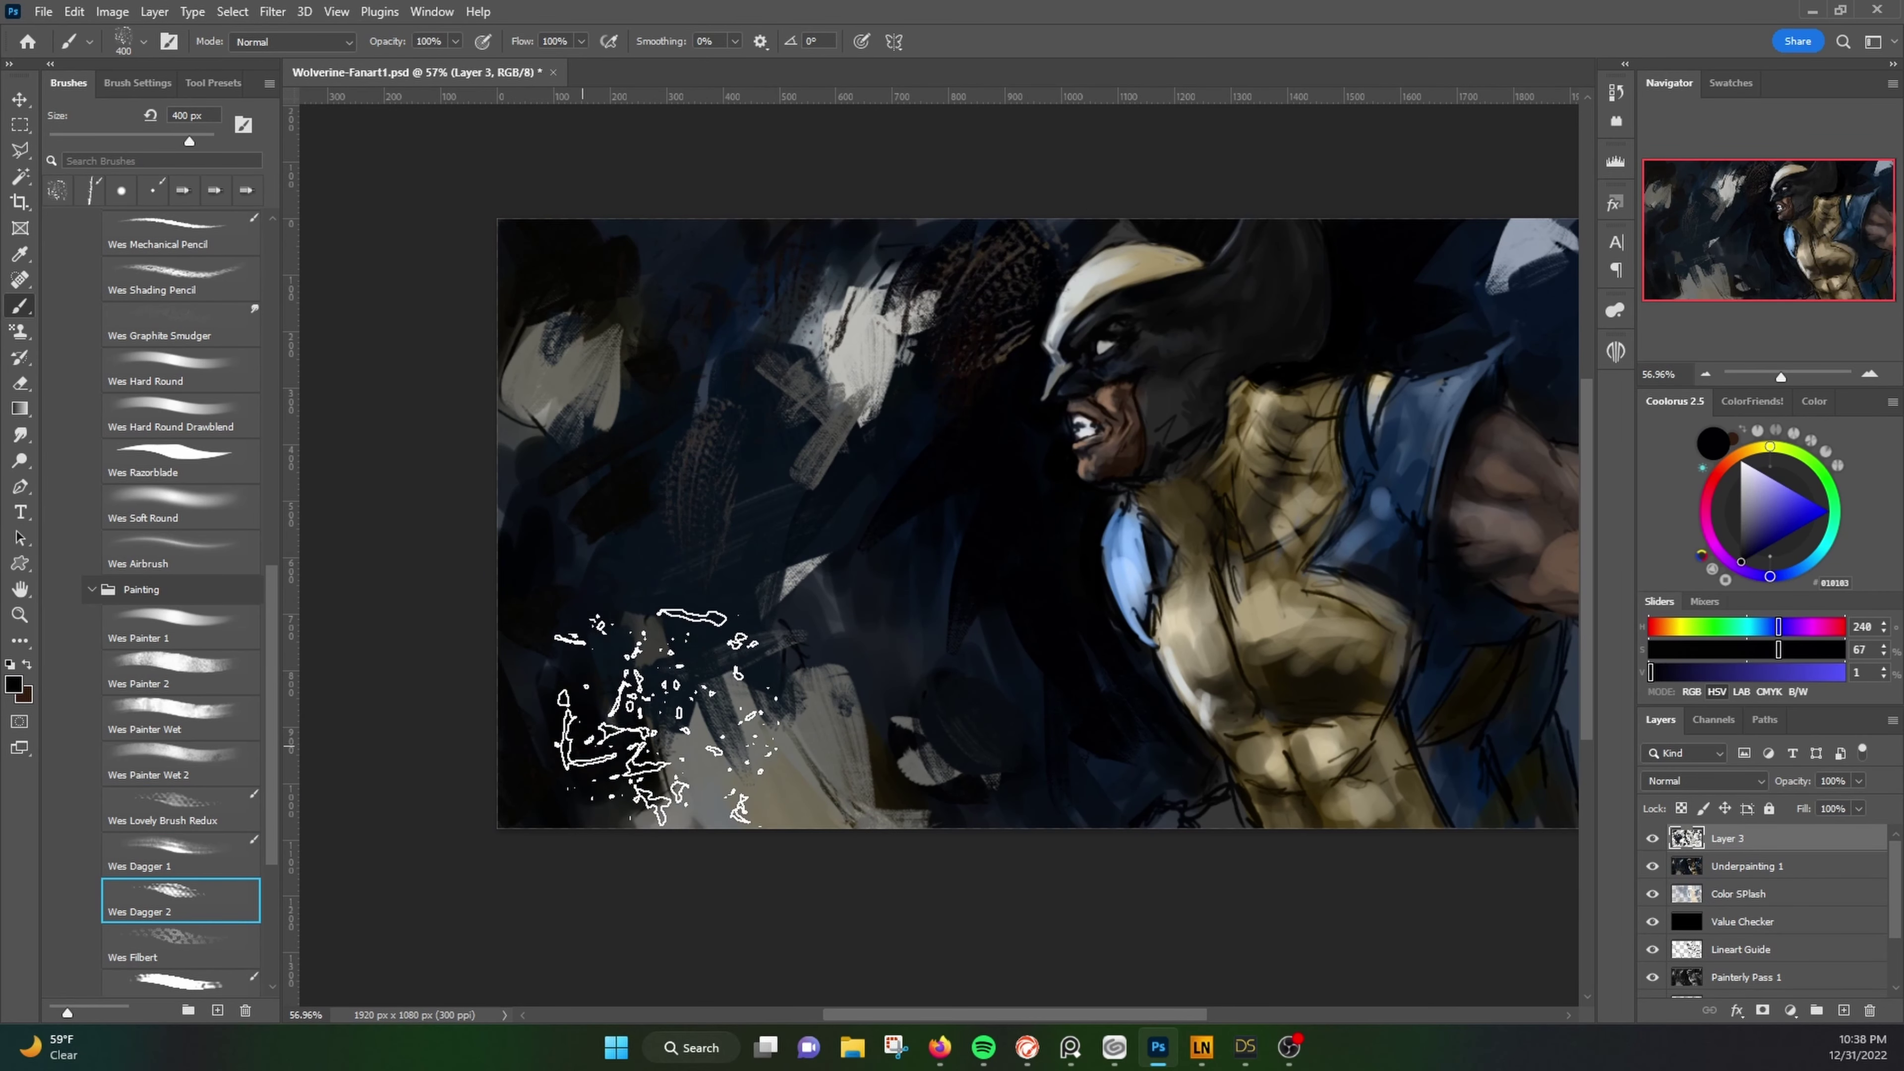
{"action": "left_click_drag", "start_coordinate": [719, 802], "coordinate": [899, 720]}
{"action": "key", "text": "period"}
Step: Repaint the lower-left background with dark strokes using Wes Filbert
{"action": "left_click", "coordinate": [772, 645], "text": "alt"}
{"action": "left_click_drag", "start_coordinate": [772, 645], "coordinate": [1011, 458]}
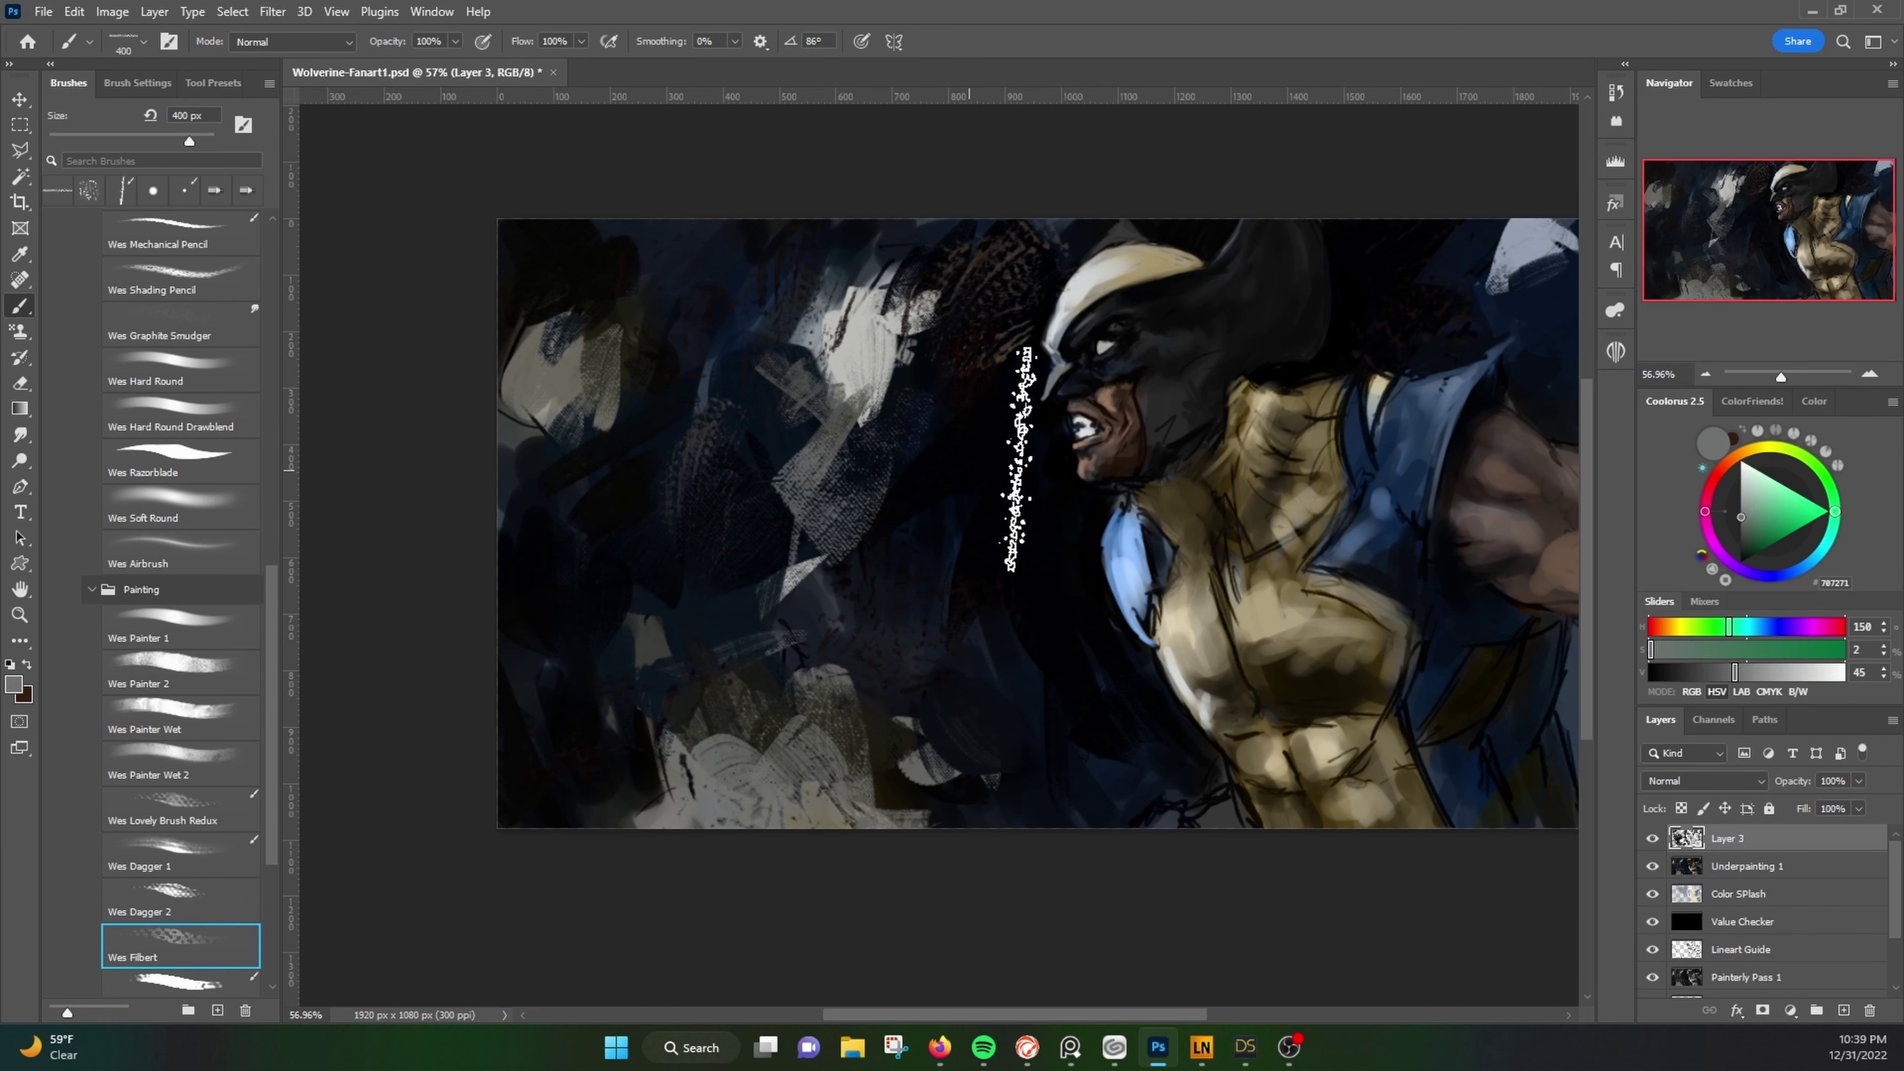
{"action": "left_click", "coordinate": [974, 465], "text": "alt"}
{"action": "left_click_drag", "start_coordinate": [599, 720], "coordinate": [735, 671]}
{"action": "left_click", "coordinate": [735, 671], "text": "alt"}
Step: Switch to a canvas-textured brush and sample a light grey colour
{"action": "left_click_drag", "start_coordinate": [1311, 413], "coordinate": [850, 426]}
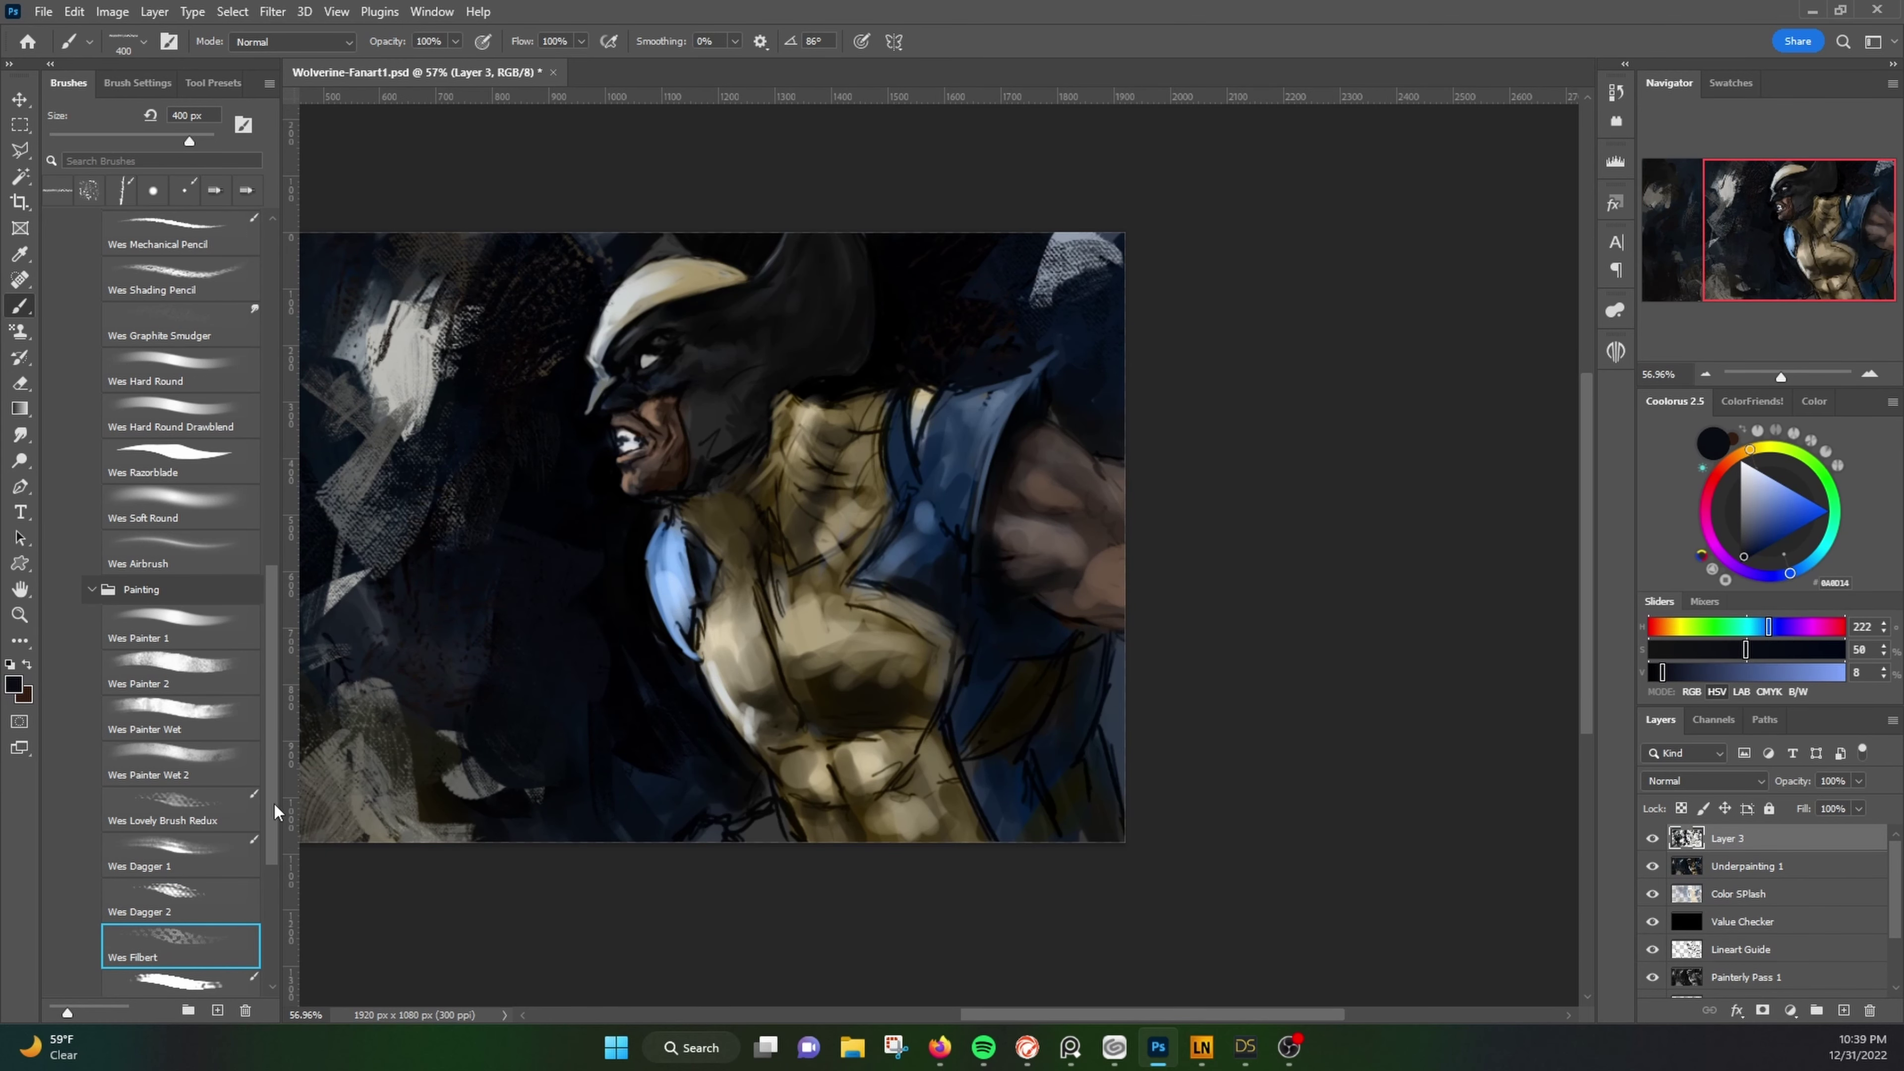
{"action": "key", "text": "period"}
{"action": "key", "text": "period"}
{"action": "left_click_drag", "start_coordinate": [422, 427], "coordinate": [614, 435]}
{"action": "left_click", "coordinate": [615, 435], "text": "alt"}
Step: Paint light streaky strokes on the left background with the Mixer and Wes Oil 1 brushes
{"action": "left_click", "coordinate": [222, 880]}
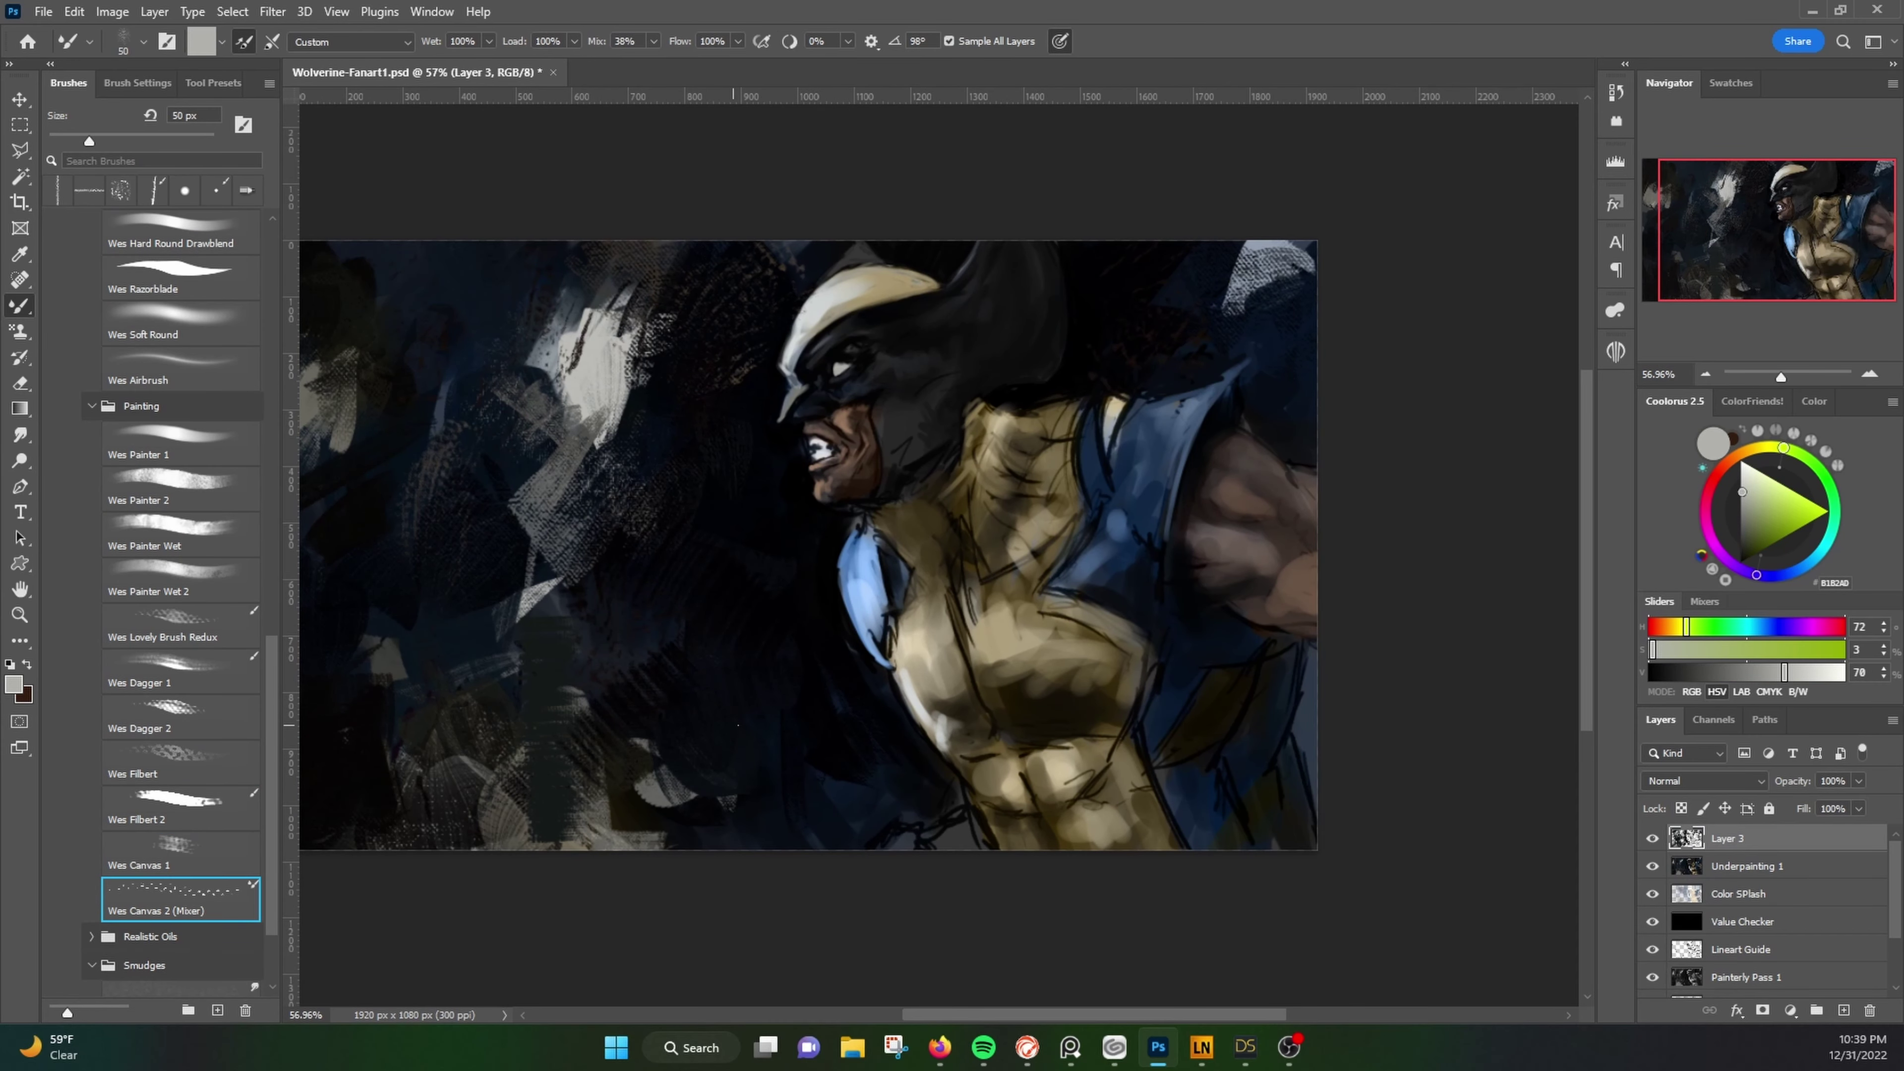
{"action": "left_click_drag", "start_coordinate": [749, 615], "coordinate": [824, 817]}
{"action": "left_click", "coordinate": [92, 936]}
{"action": "scroll", "coordinate": [180, 750], "scroll_direction": "down", "scroll_amount": 3}
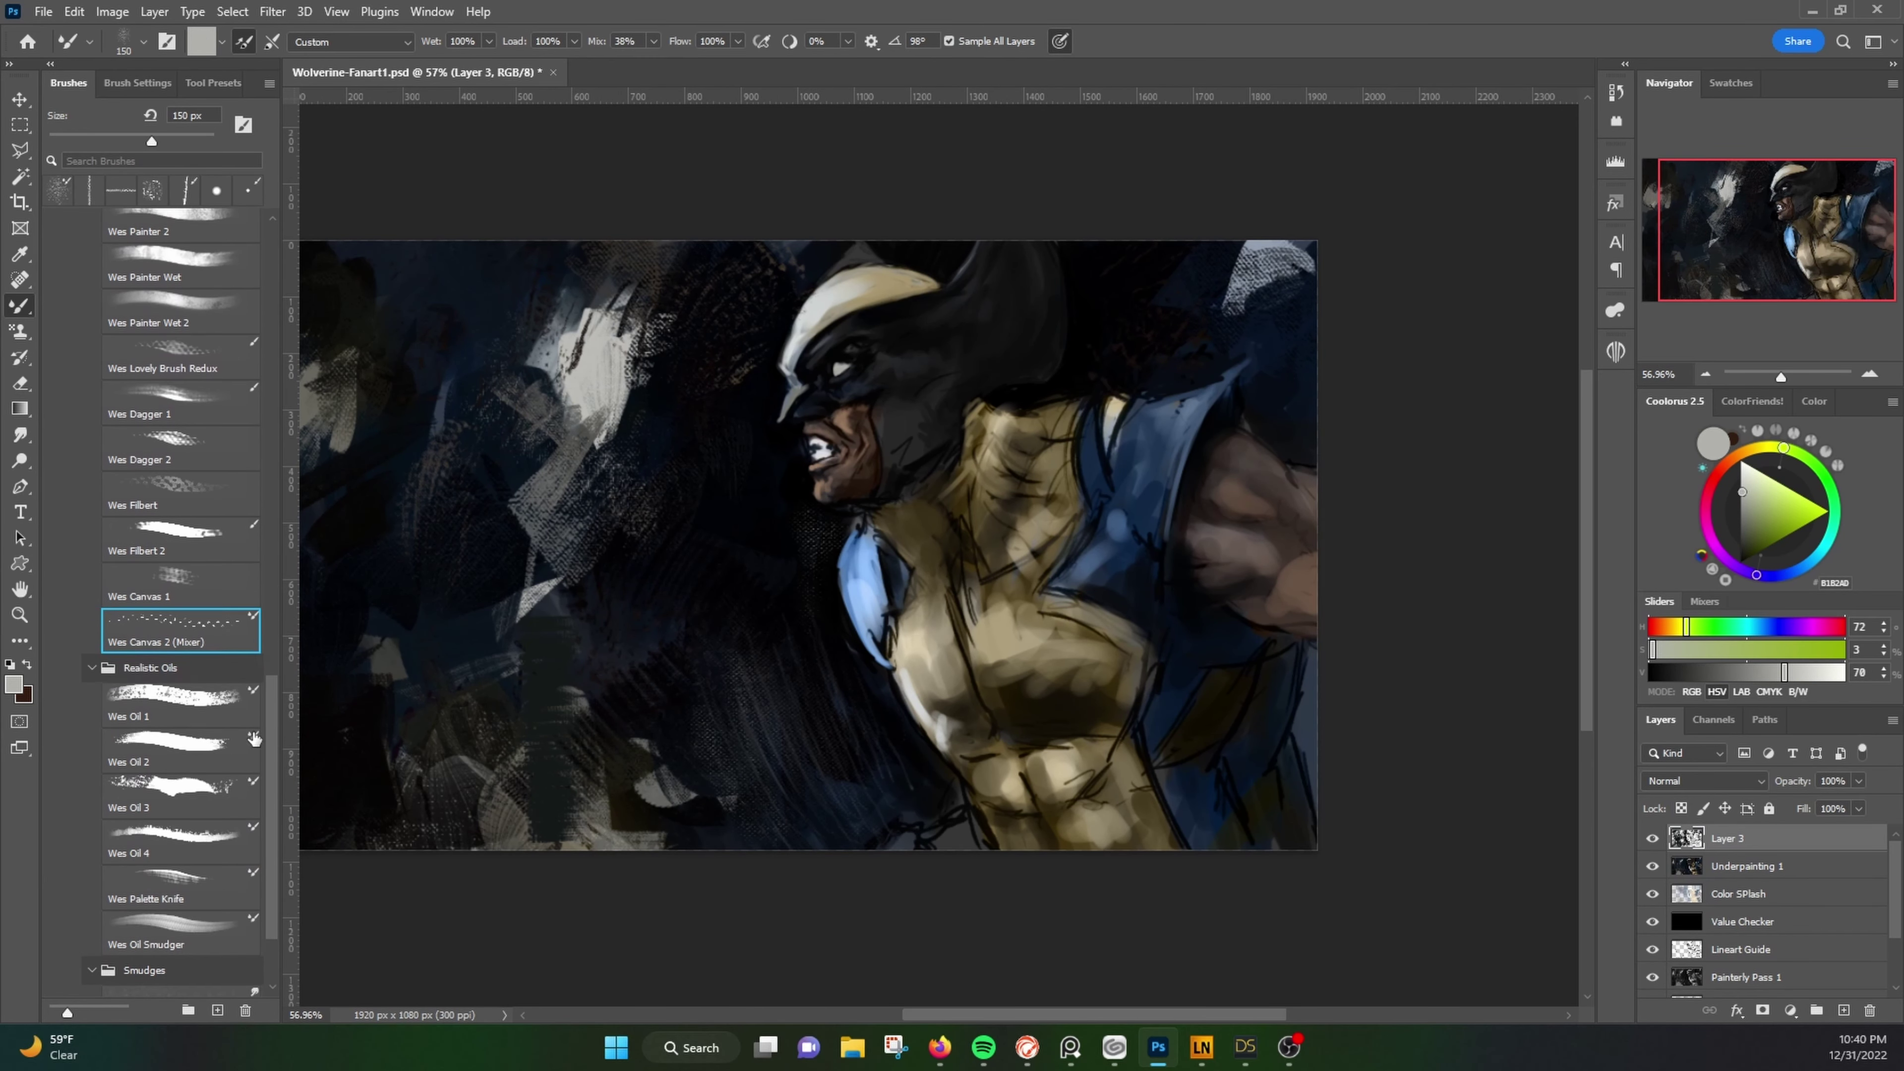
{"action": "left_click", "coordinate": [180, 701]}
{"action": "left_click_drag", "start_coordinate": [605, 433], "coordinate": [476, 323]}
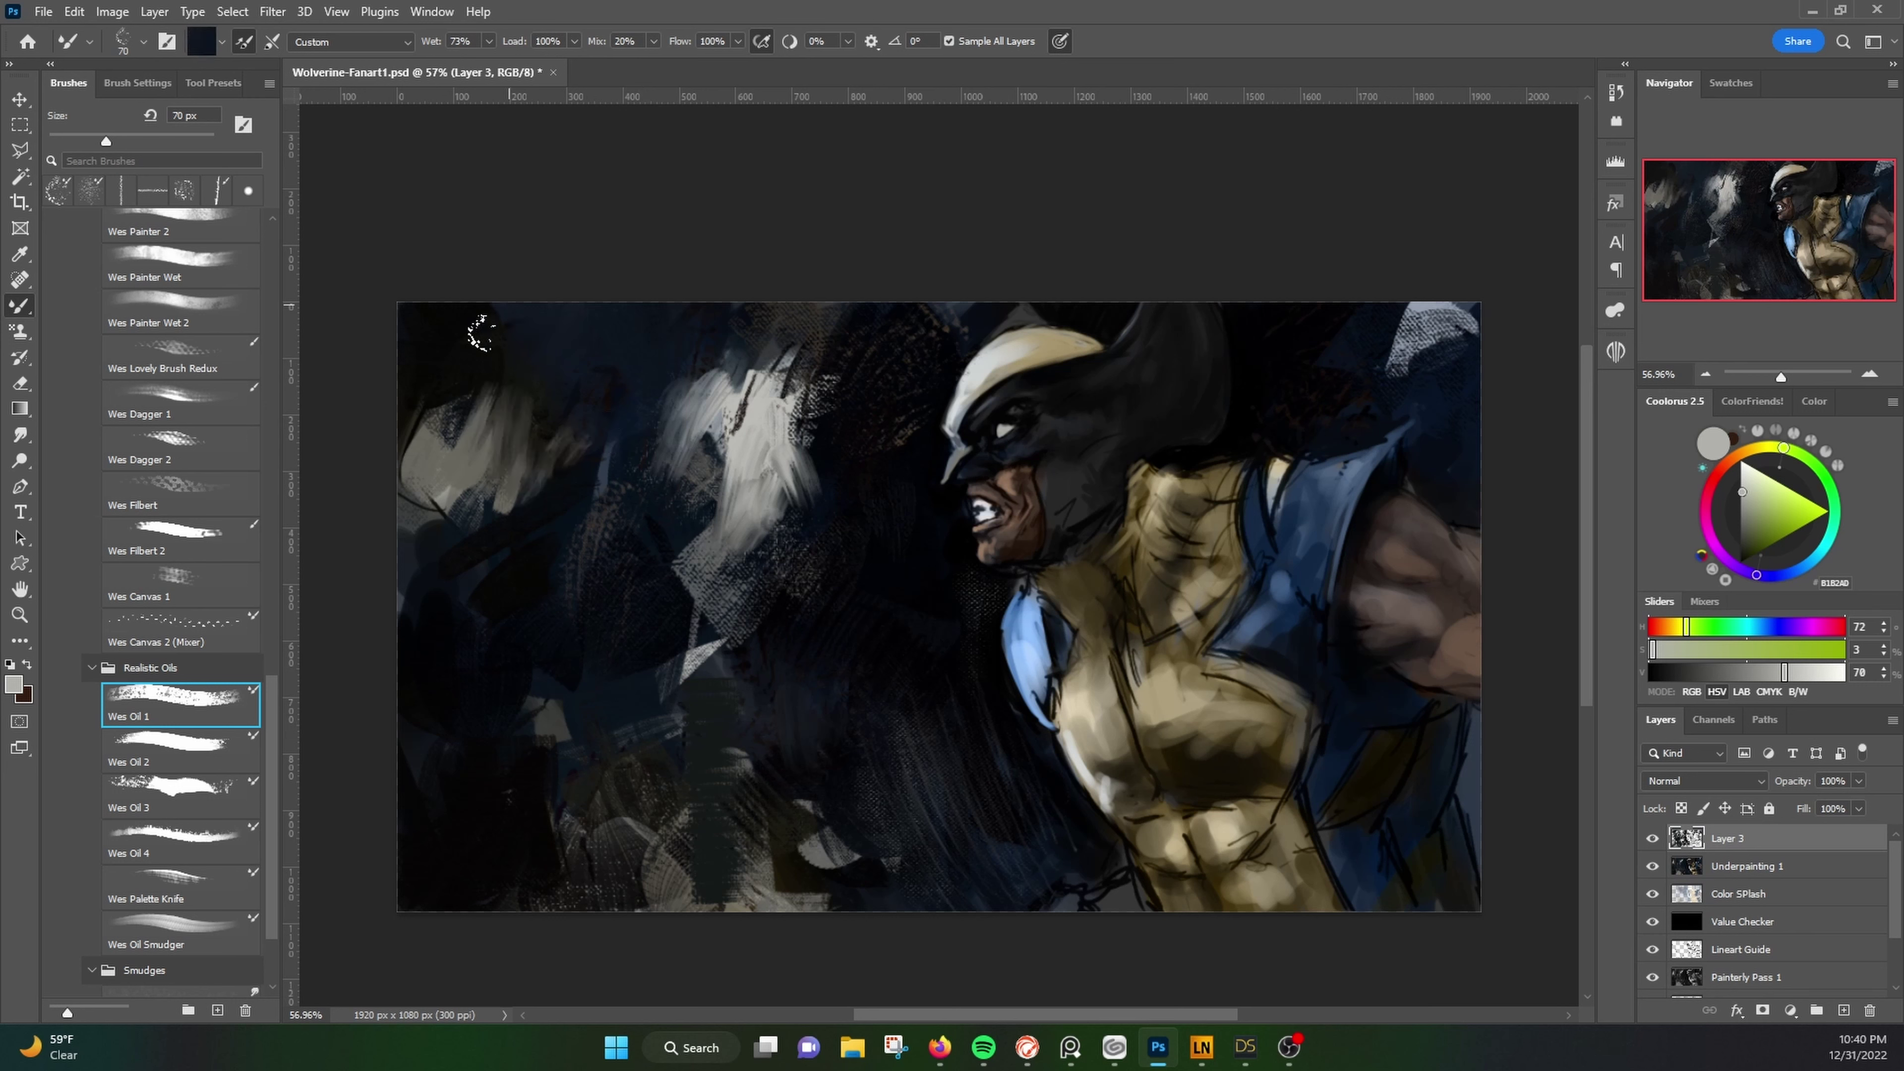
{"action": "left_click_drag", "start_coordinate": [559, 712], "coordinate": [565, 821]}
Step: Smear the light patch and dab dark paint below the shoulder with Wes Oil 3
{"action": "mouse_move", "coordinate": [1337, 347]}
{"action": "left_mouse_down"}
{"action": "mouse_move", "coordinate": [1446, 330]}
{"action": "mouse_move", "coordinate": [1375, 417]}
{"action": "left_mouse_up"}
{"action": "left_click_drag", "start_coordinate": [915, 632], "coordinate": [977, 594]}
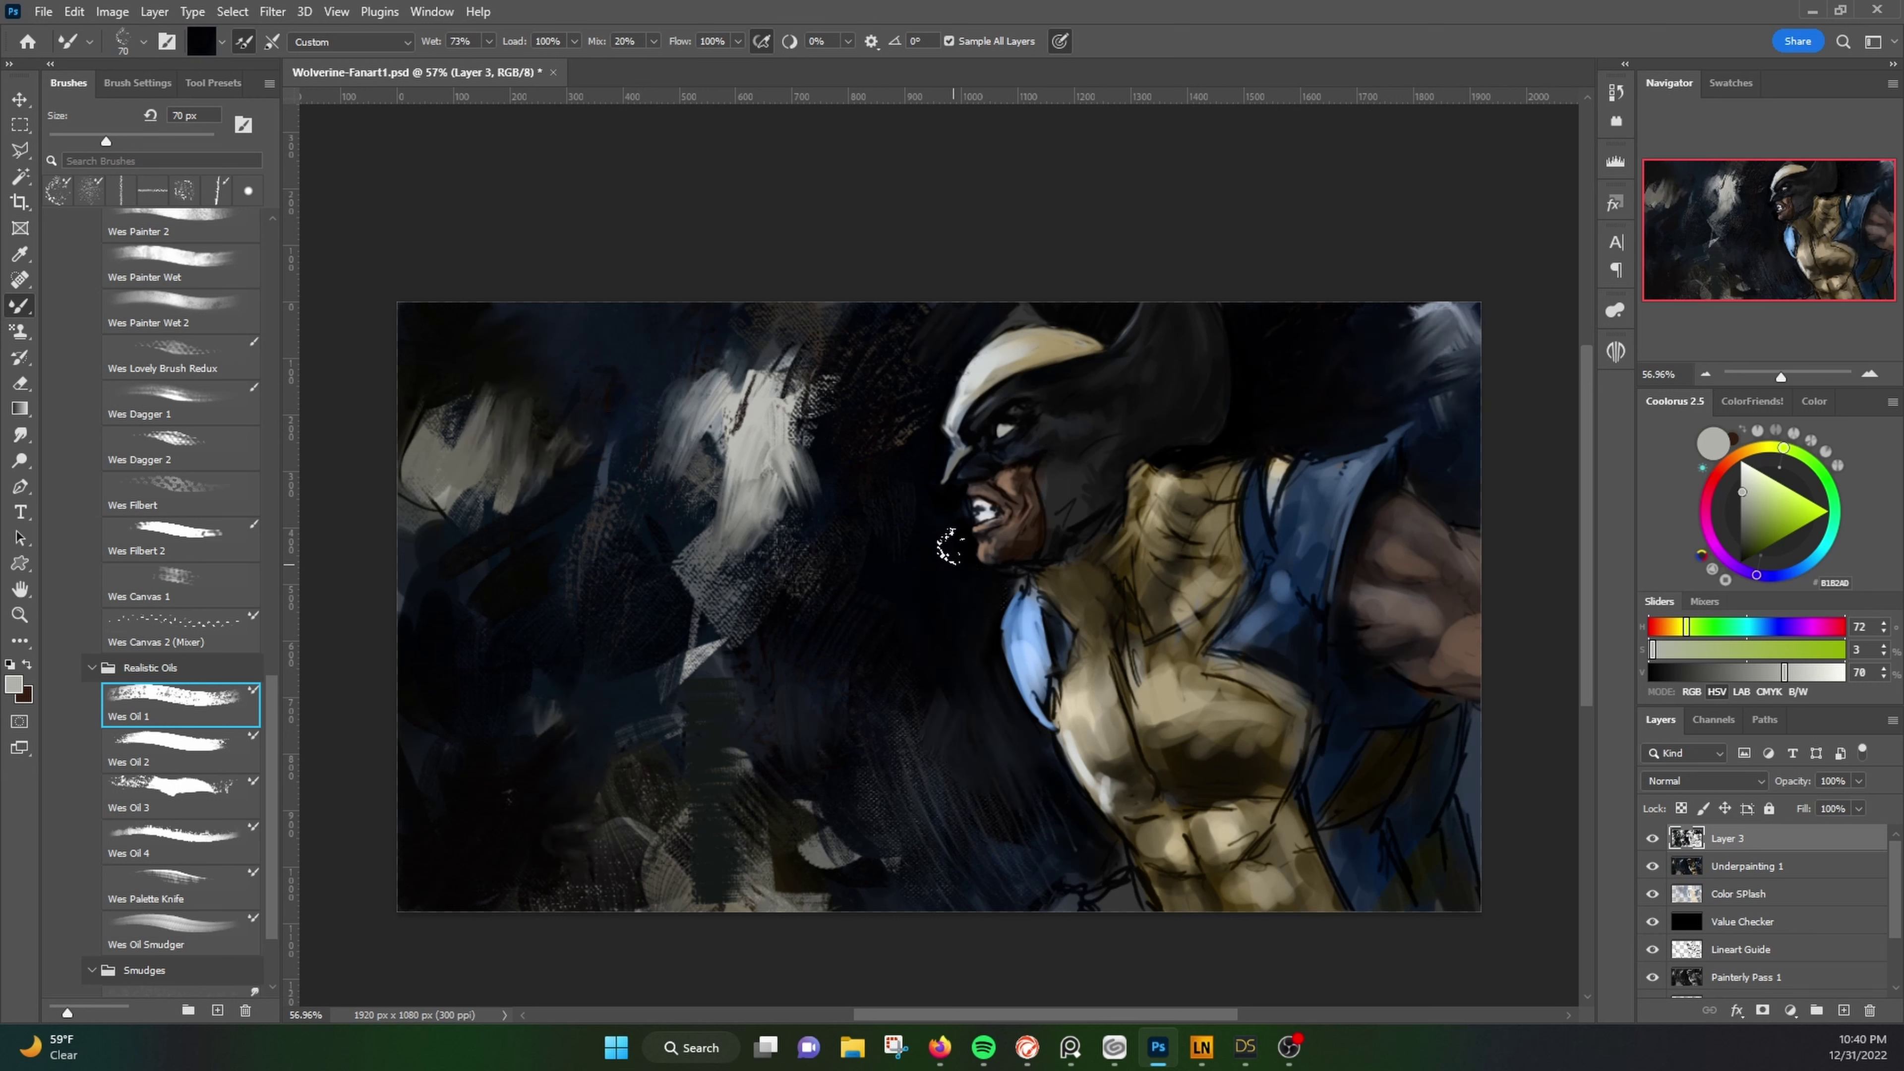
{"action": "key", "text": "period"}
{"action": "key", "text": "period"}
{"action": "left_click_drag", "start_coordinate": [711, 534], "coordinate": [713, 571]}
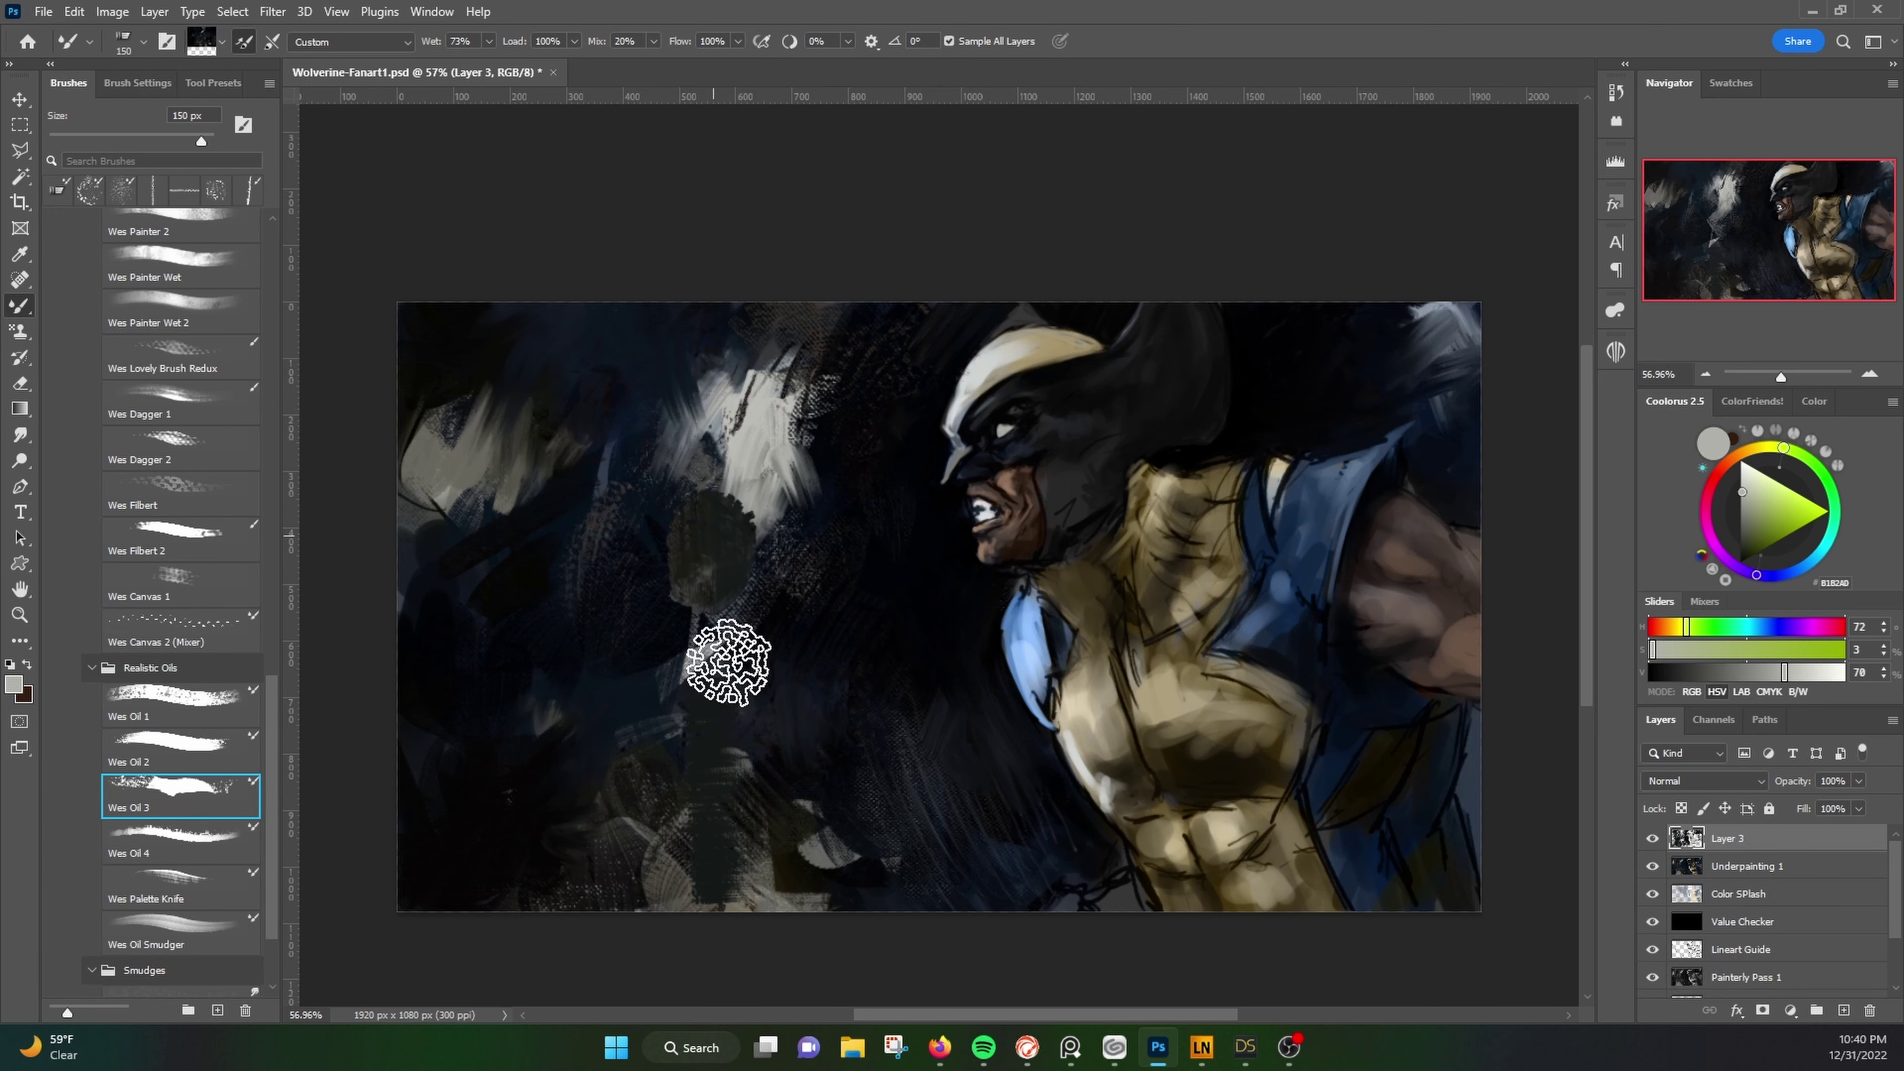
Step: Blend the left background into knife streaks with the Wes Palette Knife preset
{"action": "key", "text": "period"}
{"action": "key", "text": "period"}
{"action": "left_click_drag", "start_coordinate": [716, 773], "coordinate": [743, 659]}
{"action": "mouse_move", "coordinate": [817, 352]}
{"action": "left_mouse_down"}
{"action": "mouse_move", "coordinate": [757, 495]}
{"action": "mouse_move", "coordinate": [434, 419]}
{"action": "left_mouse_up"}
{"action": "left_click", "coordinate": [520, 731], "text": "alt"}
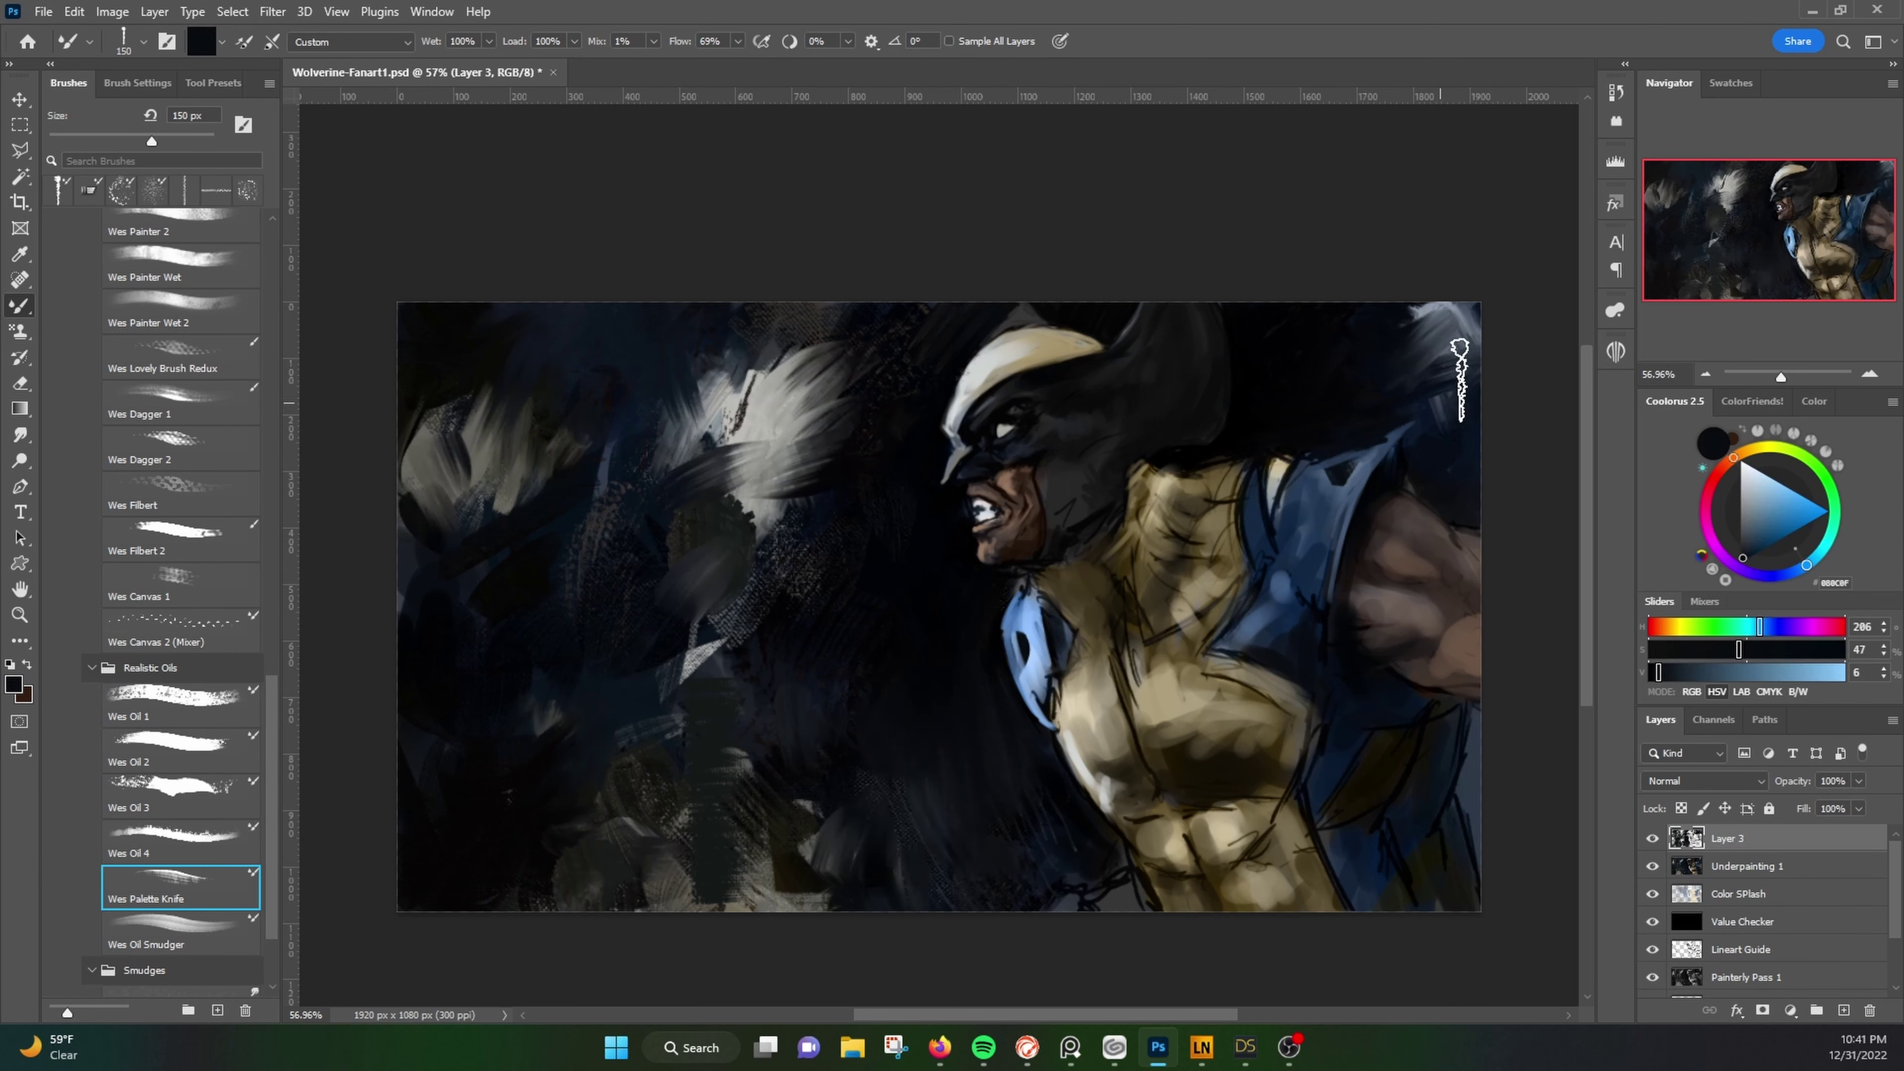
{"action": "left_click_drag", "start_coordinate": [1349, 502], "coordinate": [986, 446]}
Step: Paint tan strokes up the chest and soften the lower chest with Wes Oil Smudger
{"action": "left_click", "coordinate": [1020, 744], "text": "alt"}
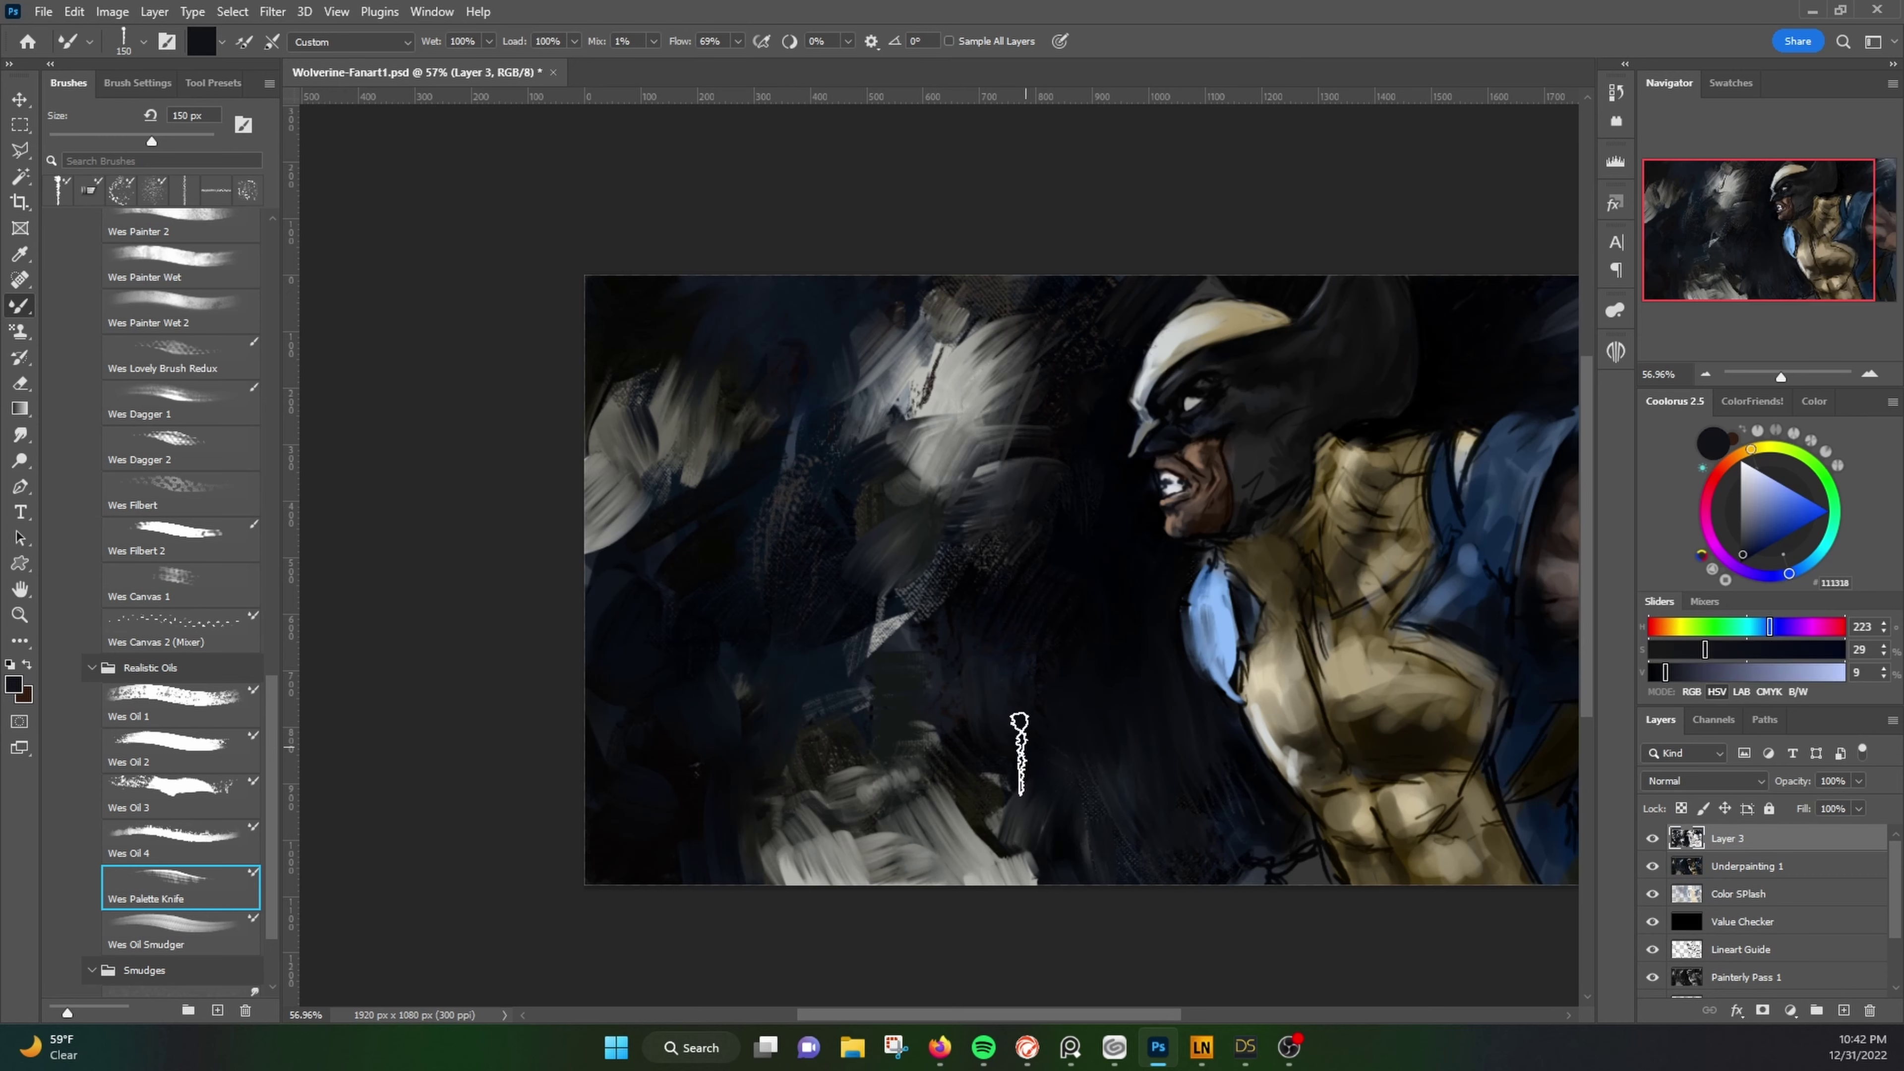
{"action": "mouse_move", "coordinate": [1186, 620]}
{"action": "left_mouse_down"}
{"action": "mouse_move", "coordinate": [984, 726]}
{"action": "mouse_move", "coordinate": [964, 499]}
{"action": "left_mouse_up"}
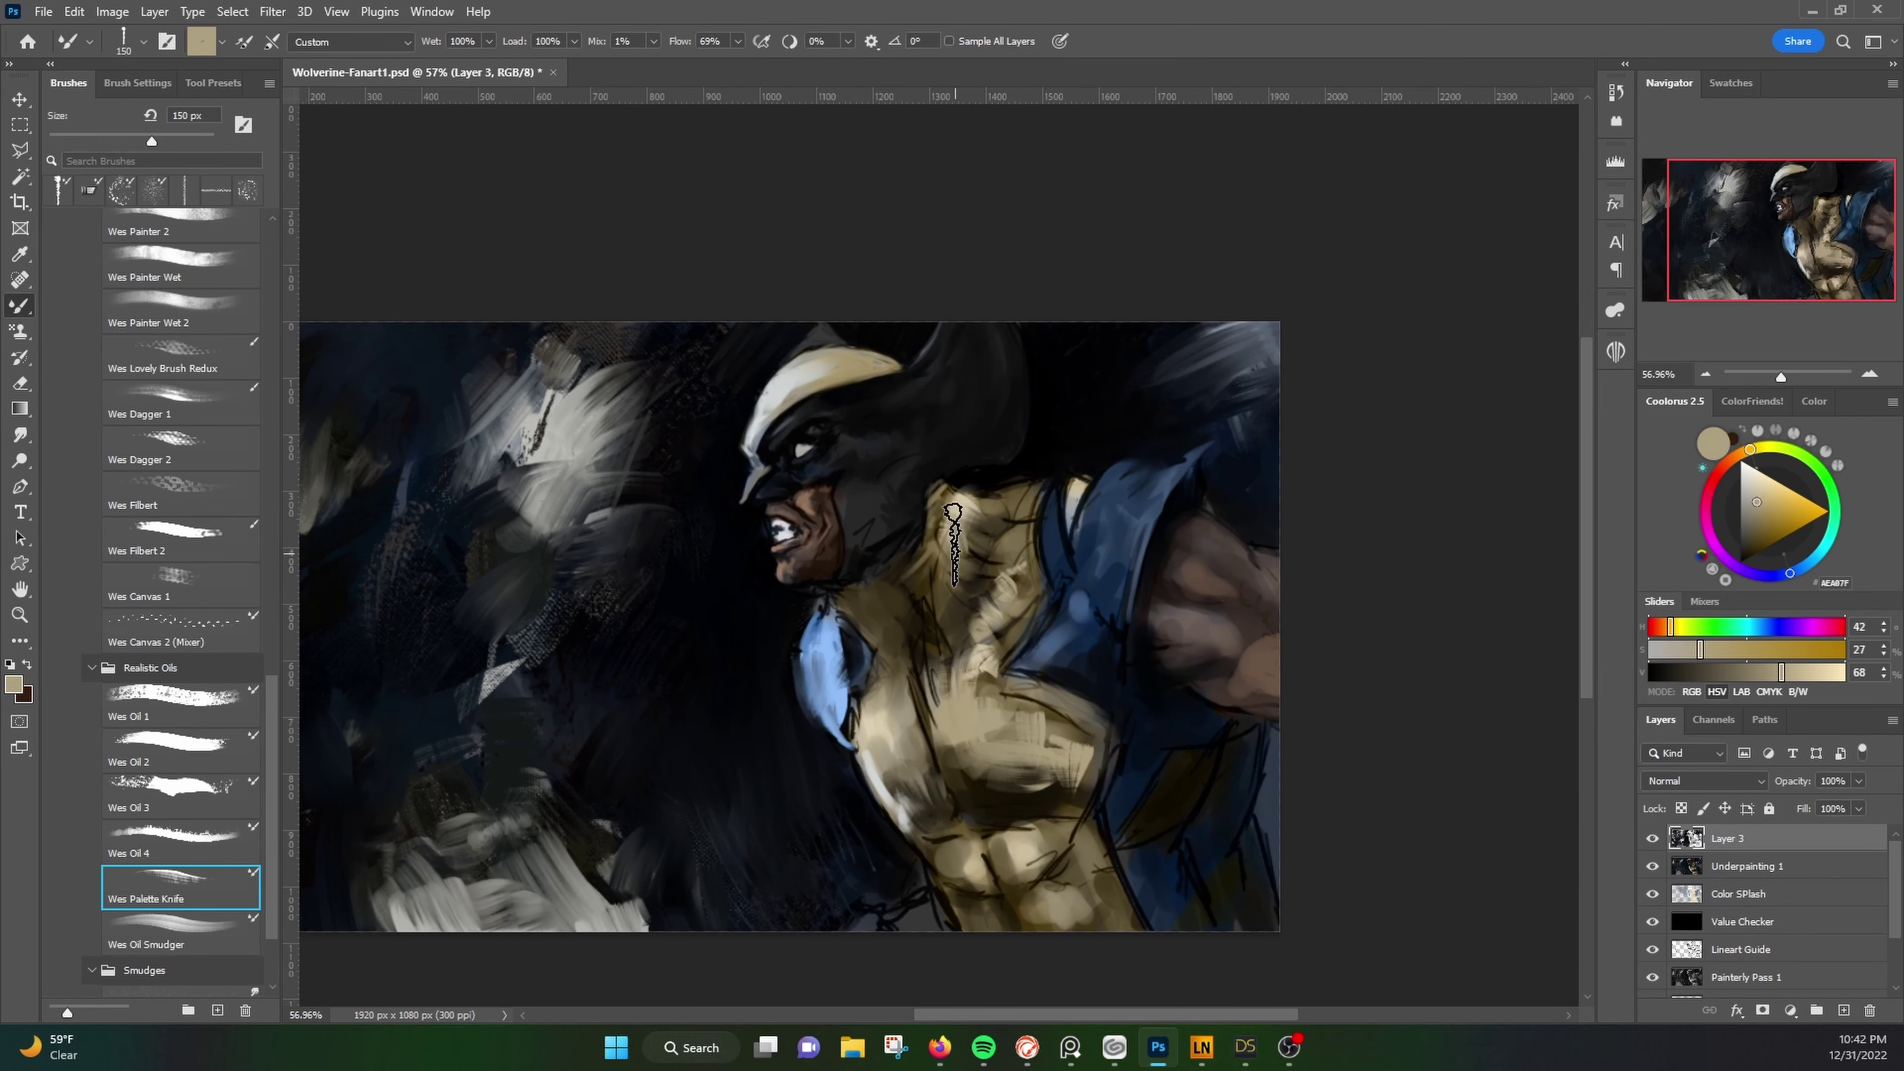
{"action": "left_click", "coordinate": [876, 423], "text": "alt"}
{"action": "left_click", "coordinate": [1199, 450], "text": "alt"}
{"action": "key", "text": "period"}
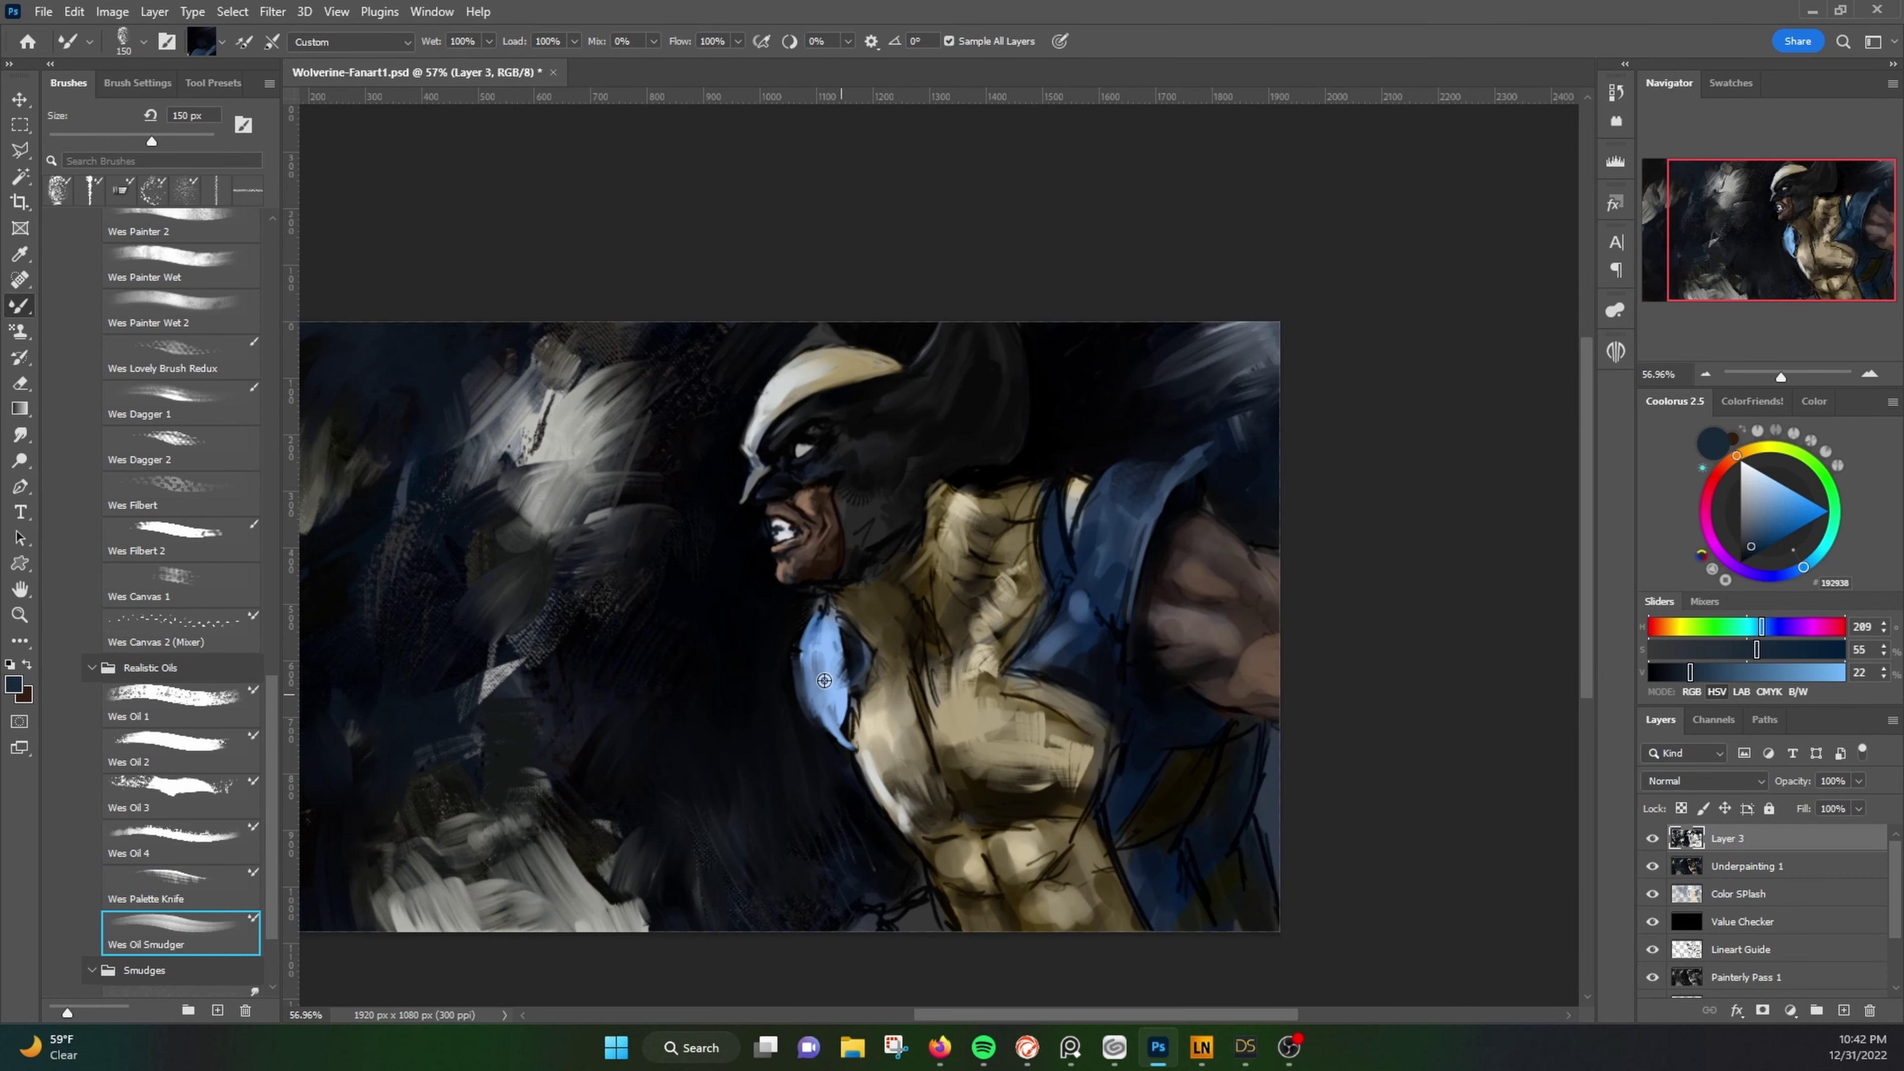
{"action": "left_click_drag", "start_coordinate": [892, 720], "coordinate": [933, 919]}
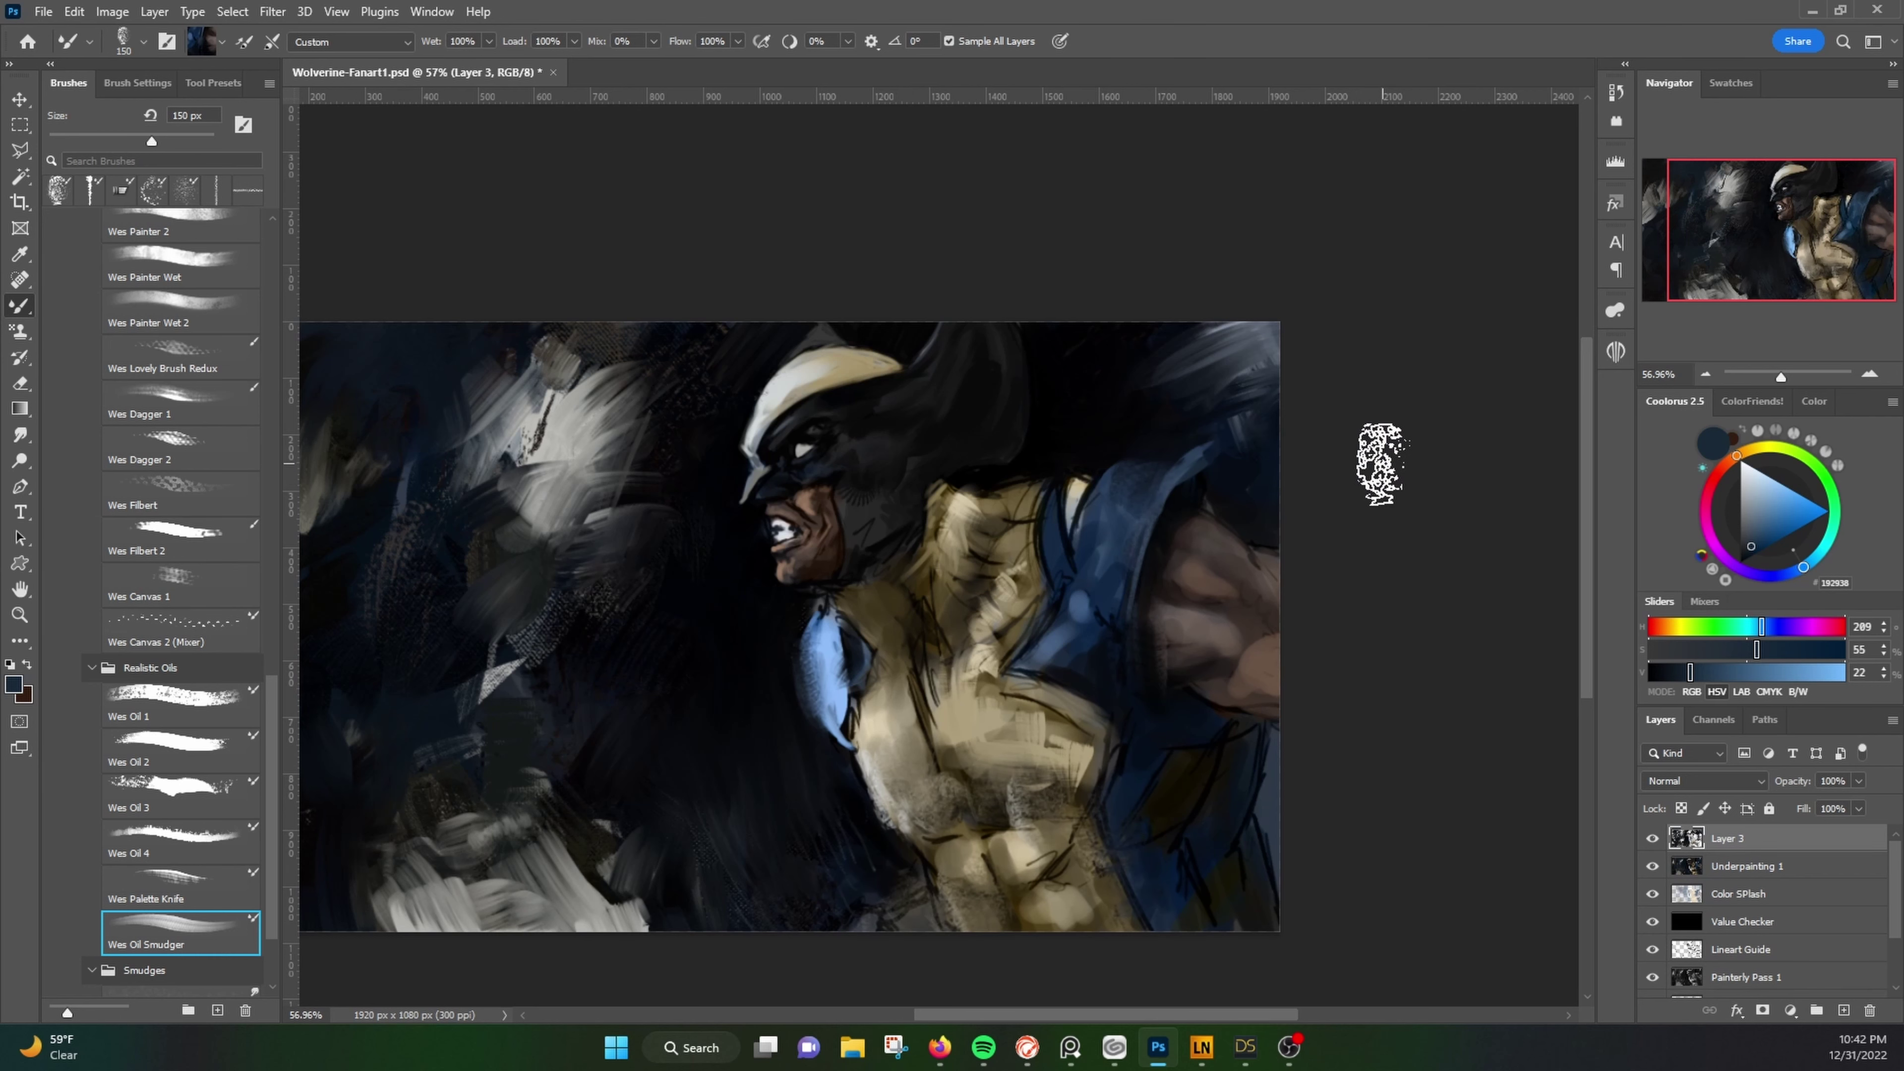
{"action": "left_click_drag", "start_coordinate": [356, 910], "coordinate": [577, 844]}
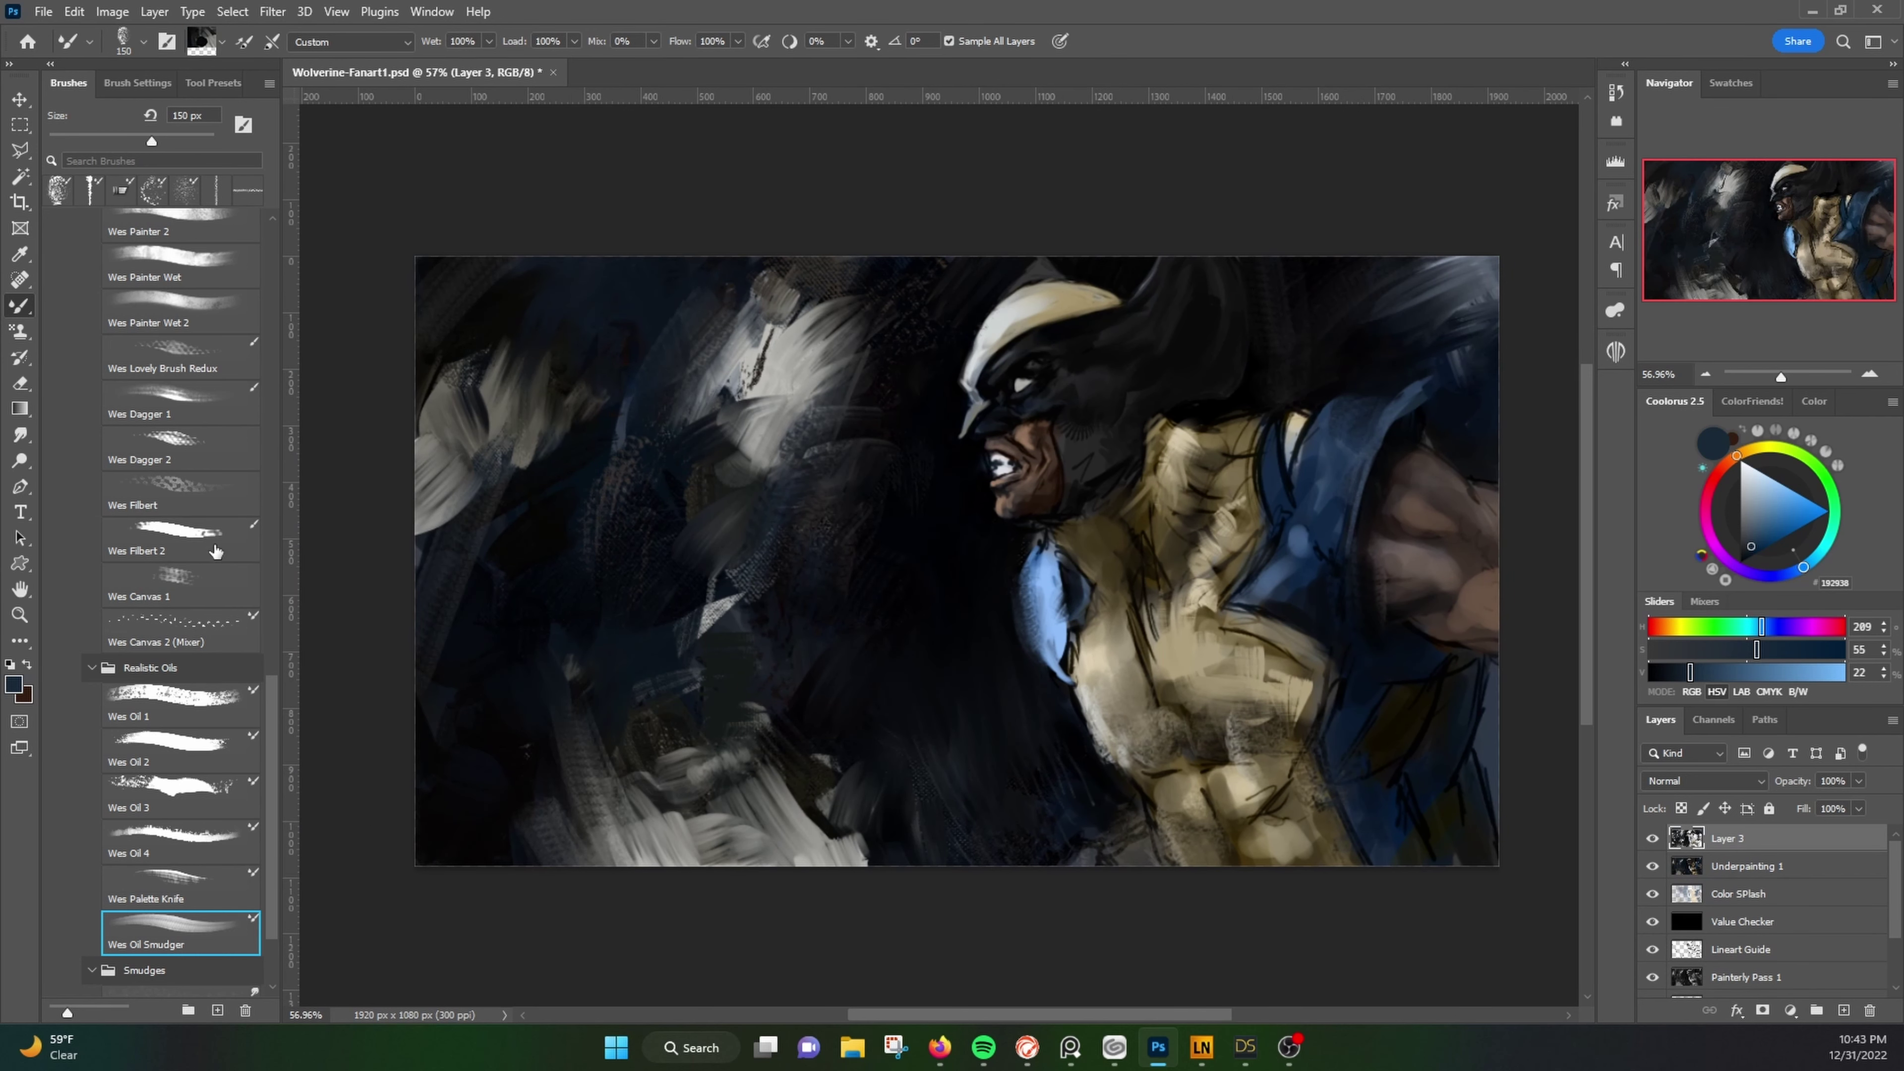
{"action": "key", "text": "comma"}
{"action": "key", "text": "comma"}
{"action": "key", "text": "comma"}
Step: Set up the Wes Painter 2 brush at 35 px with a near-black colour
{"action": "left_click", "coordinate": [1289, 315], "text": "alt"}
{"action": "key", "text": "comma"}
{"action": "key", "text": "comma"}
{"action": "key", "text": "comma"}
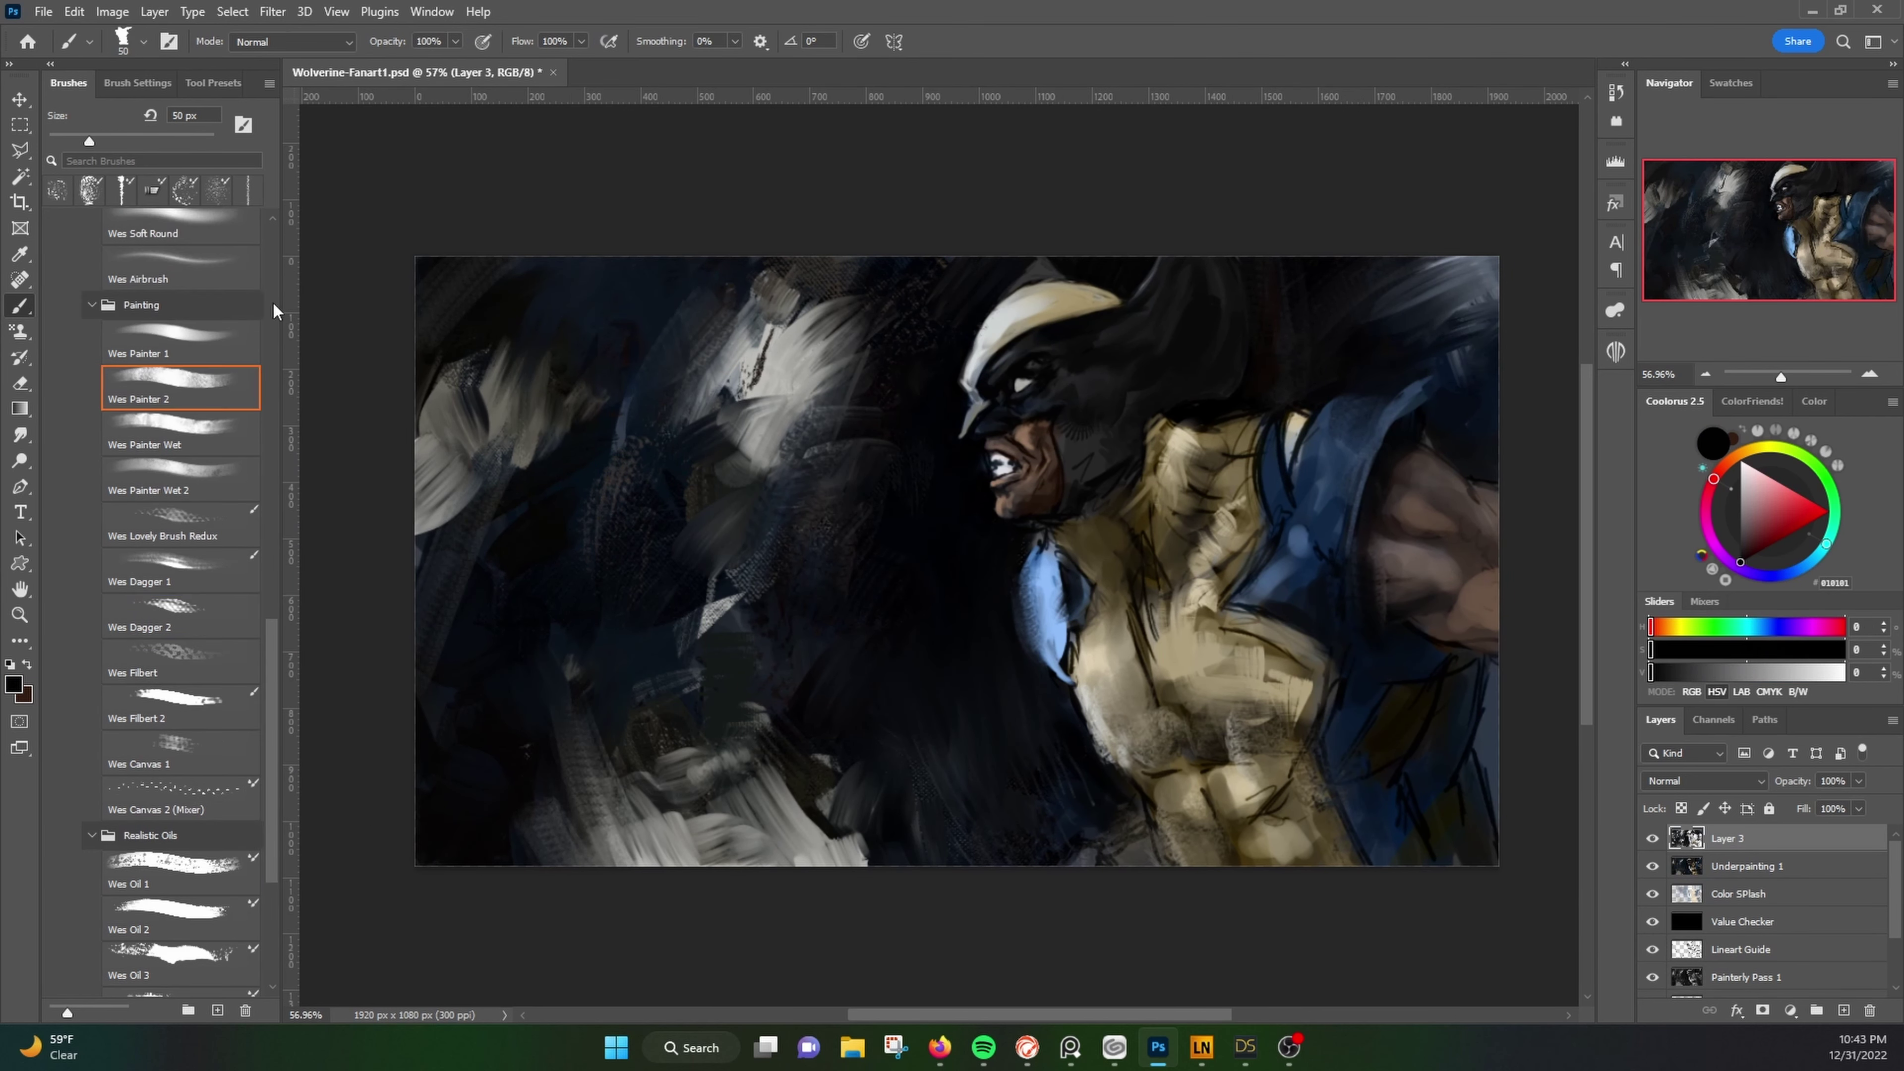
{"action": "left_click_drag", "start_coordinate": [1255, 379], "coordinate": [1287, 388]}
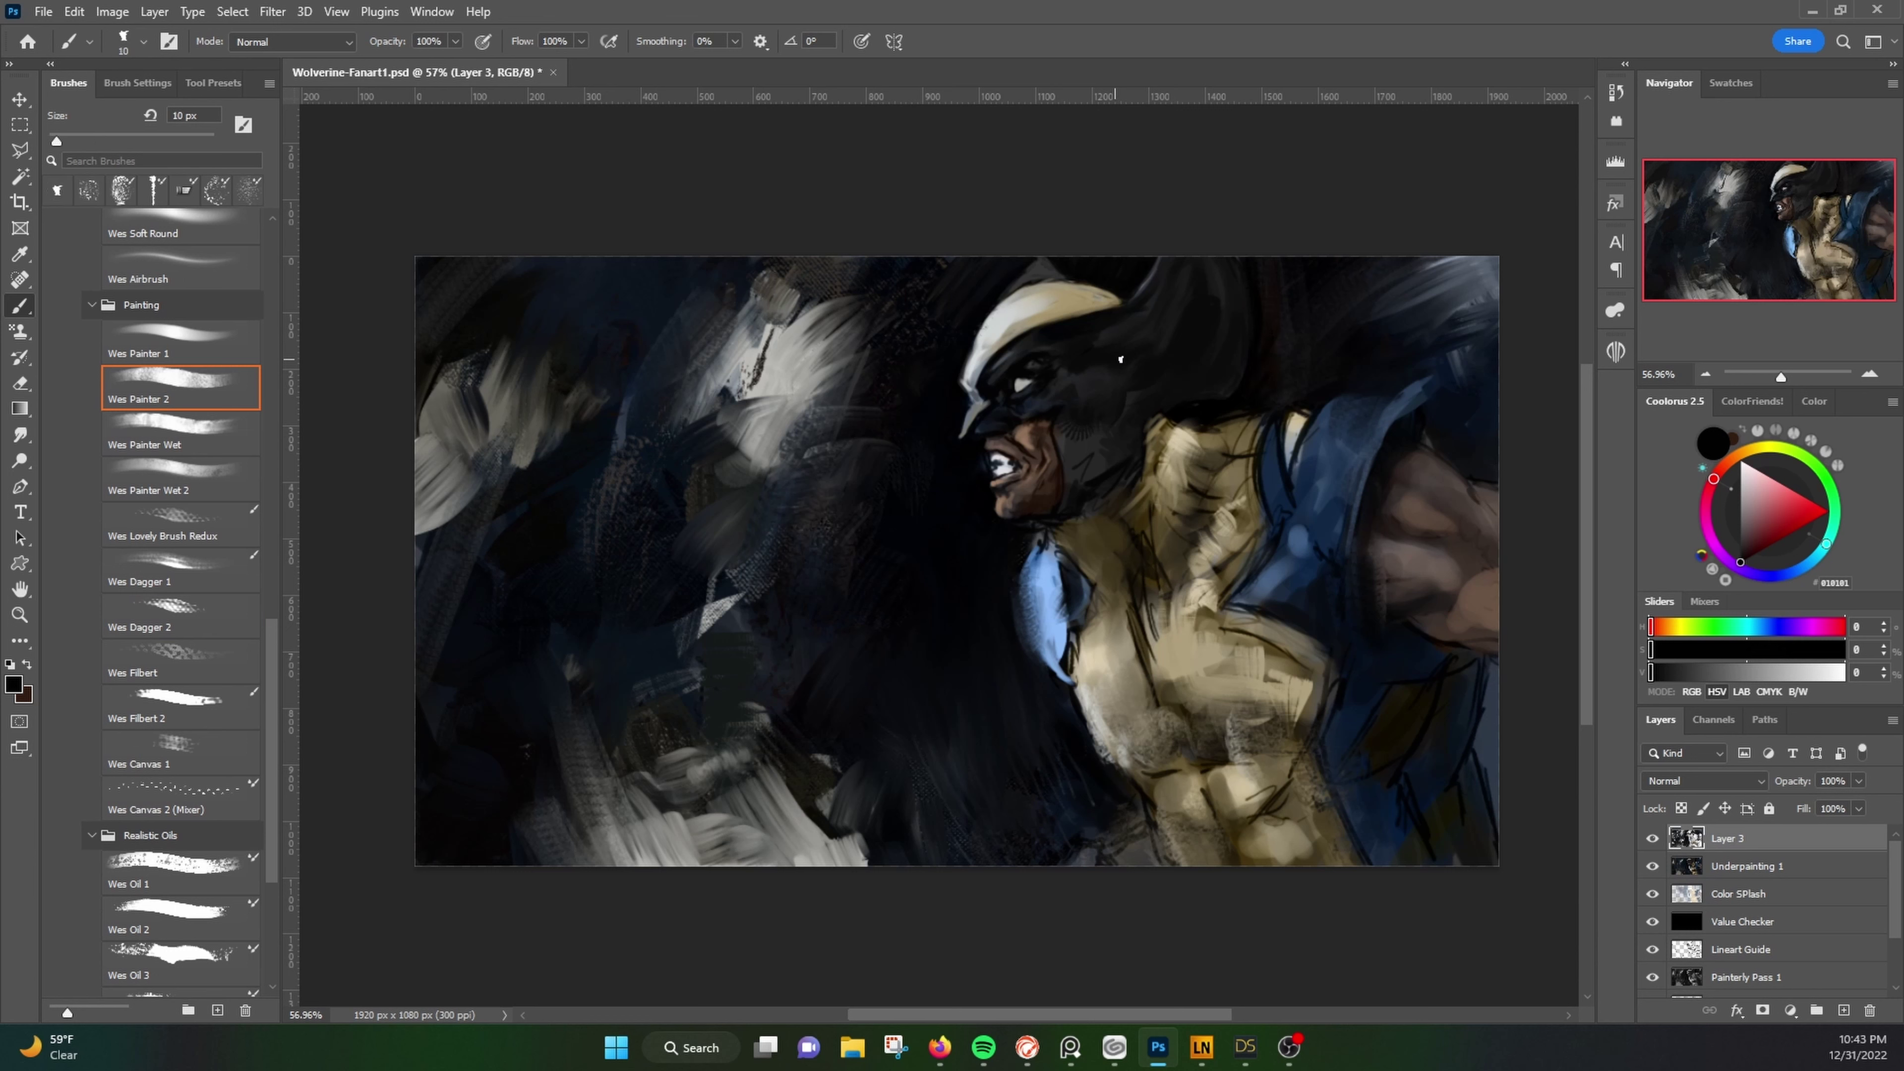
{"action": "key", "text": "bracketright"}
{"action": "key", "text": "bracketright"}
{"action": "mouse_move", "coordinate": [1120, 359]}
{"action": "left_mouse_down"}
{"action": "mouse_move", "coordinate": [1110, 381]}
{"action": "mouse_move", "coordinate": [1180, 363]}
{"action": "left_mouse_up"}
{"action": "key", "text": "bracketright"}
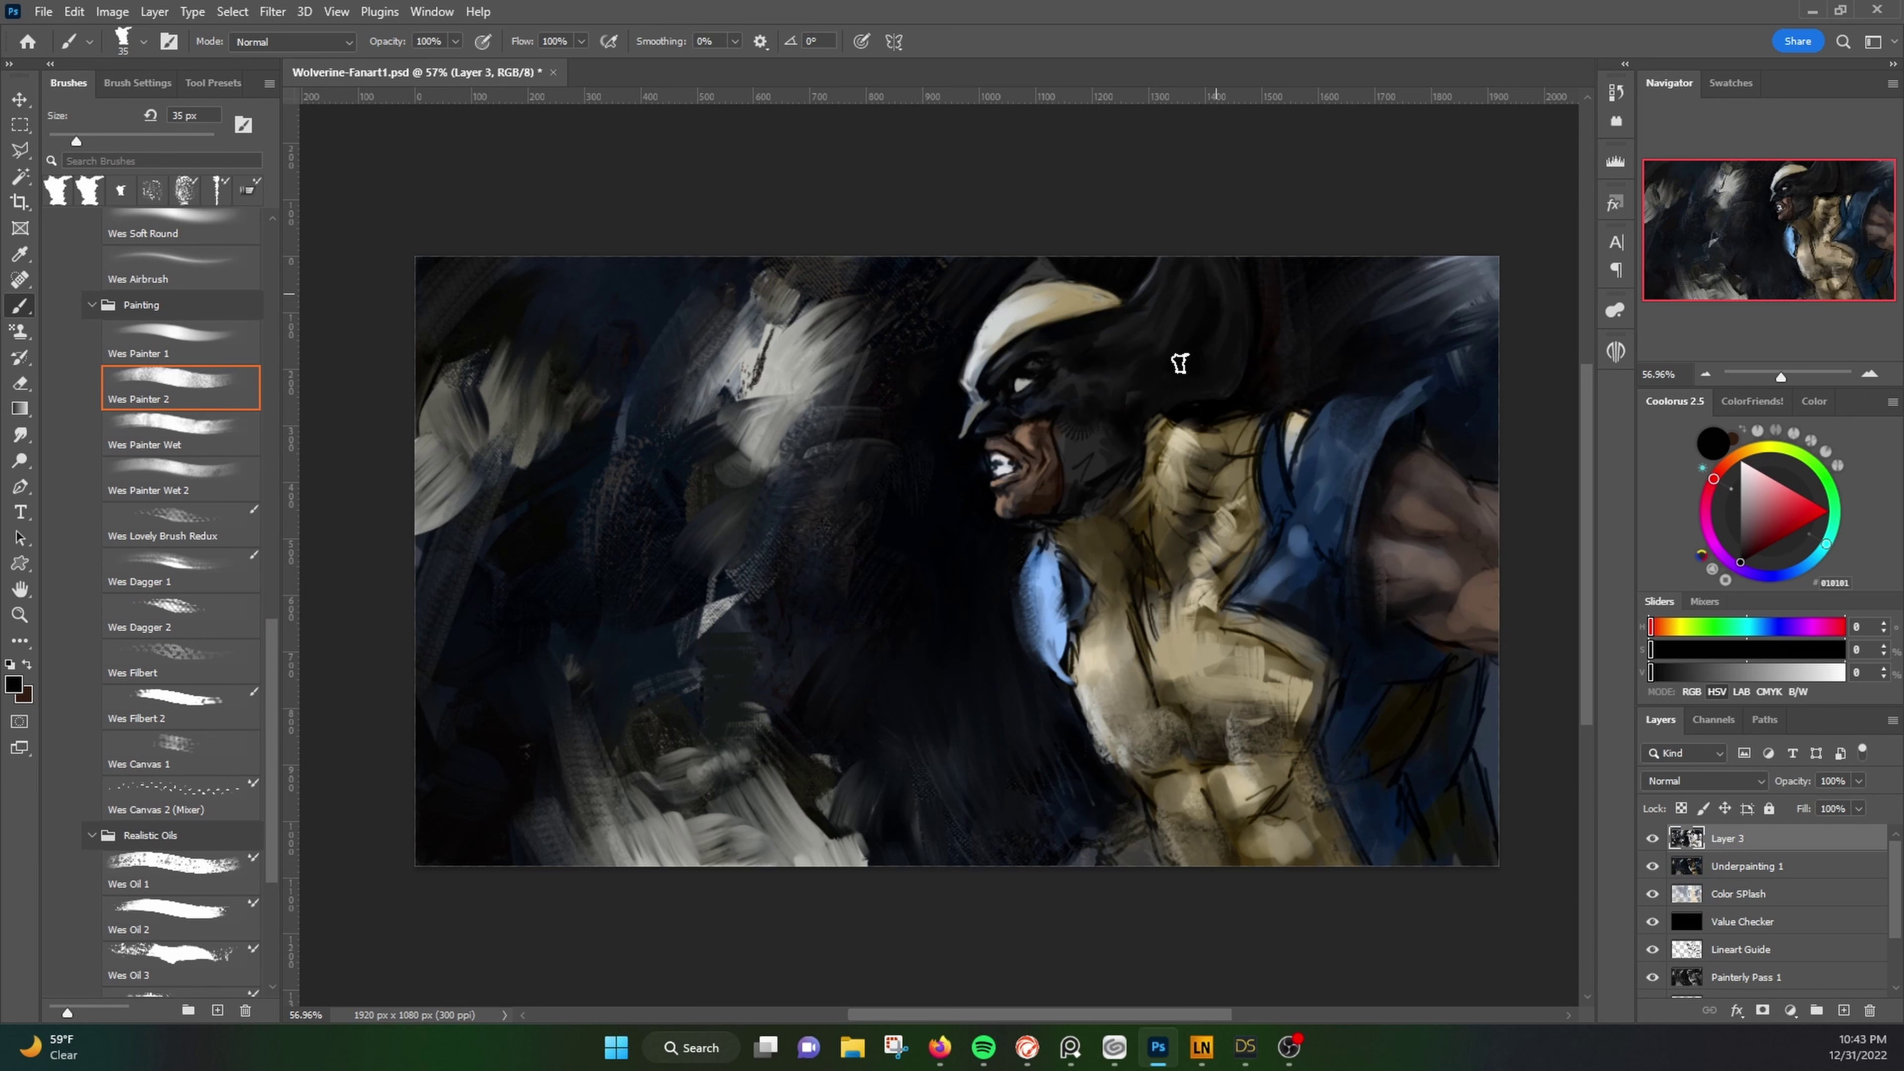
Step: Repaint the helmet crest in a darker gold-brown
{"action": "left_click", "coordinate": [1073, 320], "text": "alt"}
{"action": "left_click", "coordinate": [1269, 447], "text": "alt"}
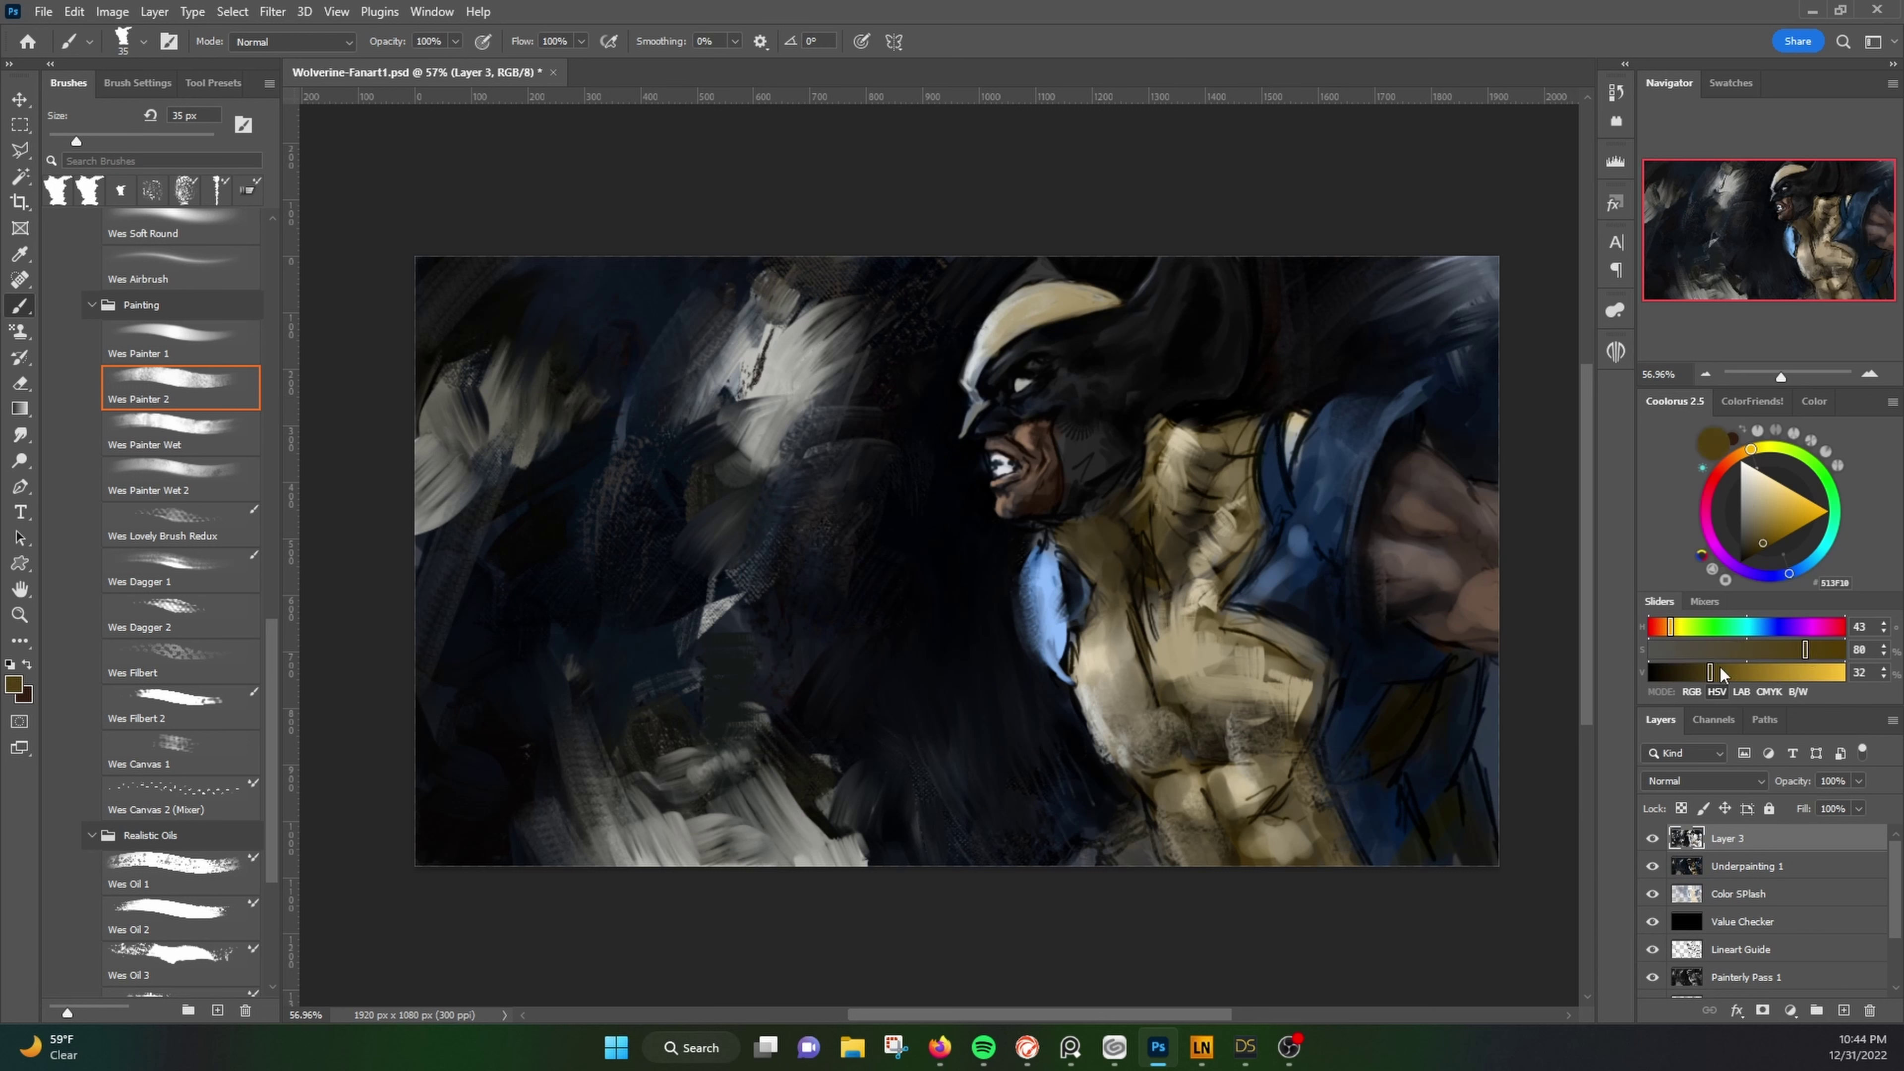
{"action": "left_click_drag", "start_coordinate": [1117, 304], "coordinate": [971, 420]}
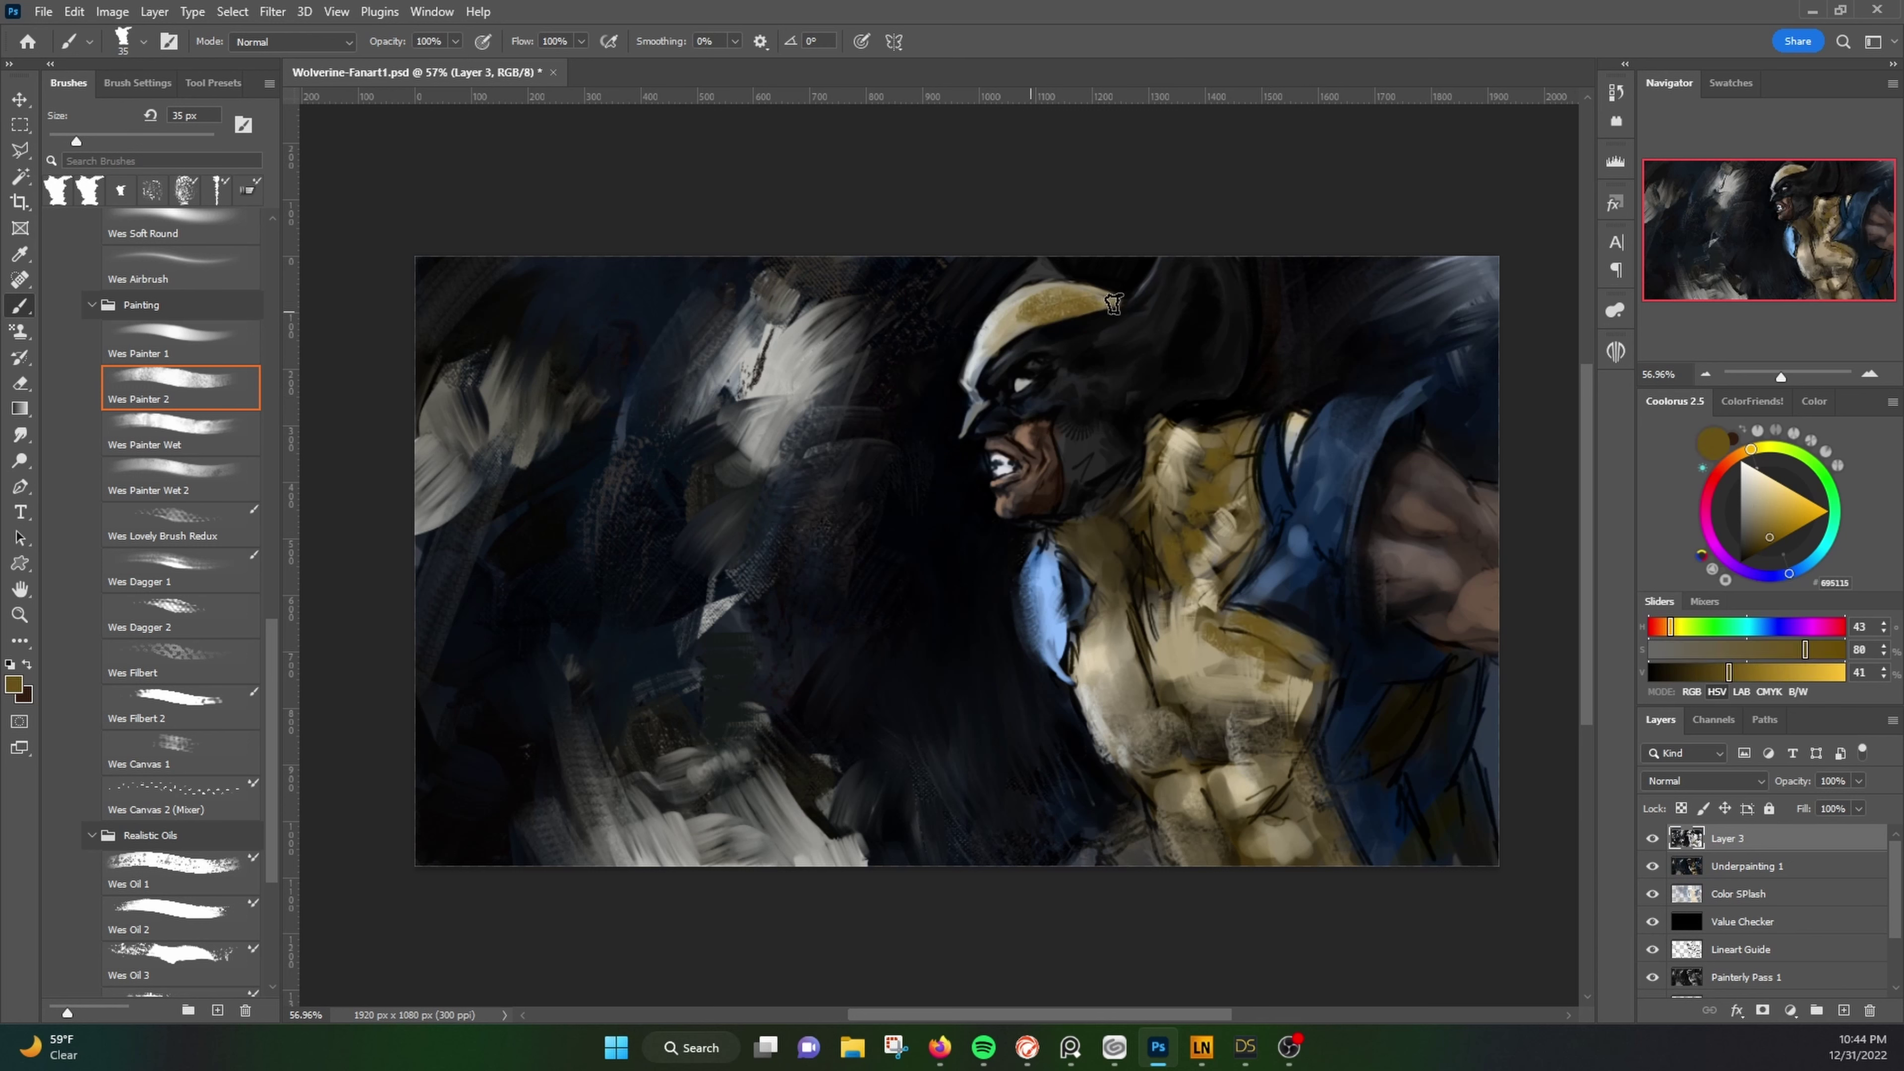
{"action": "left_click", "coordinate": [989, 337], "text": "alt"}
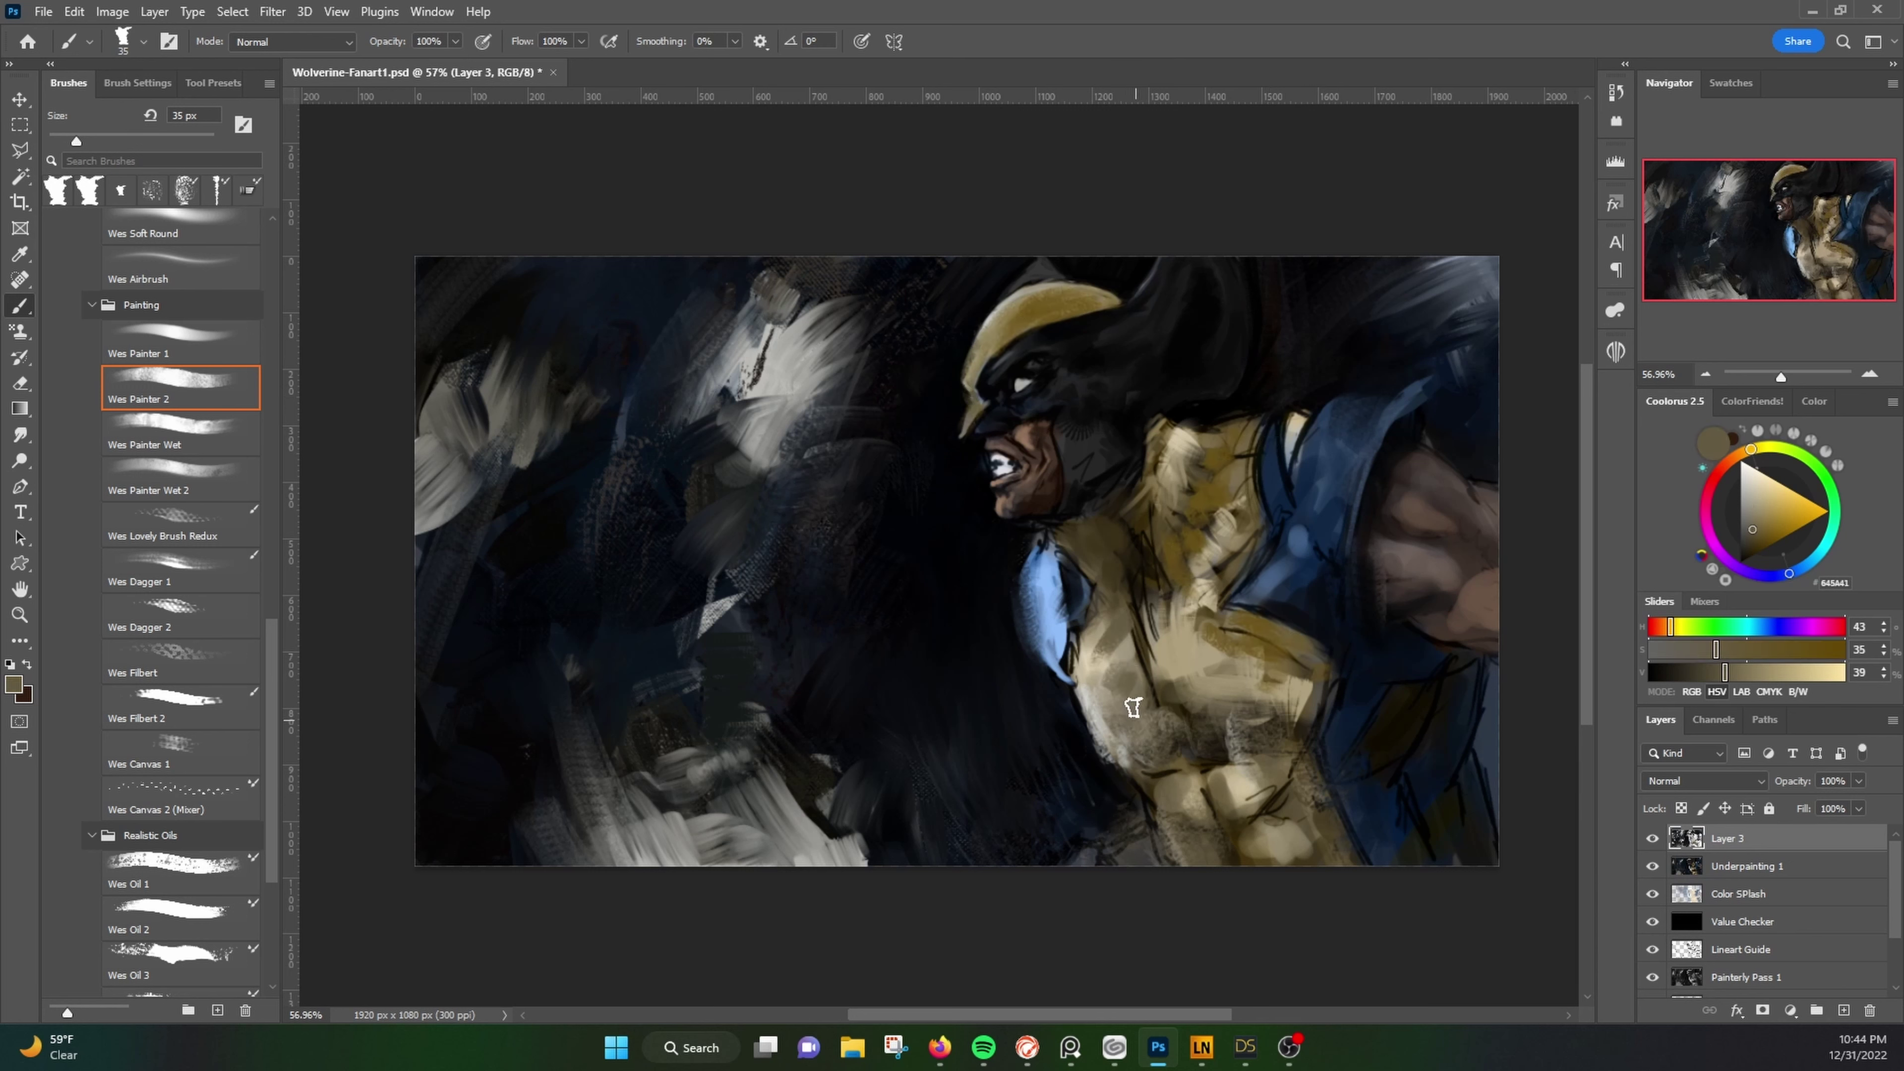
Step: Paint cream highlights across the chest and lighten the helmet crest to cream
{"action": "left_click", "coordinate": [1053, 633], "text": "alt"}
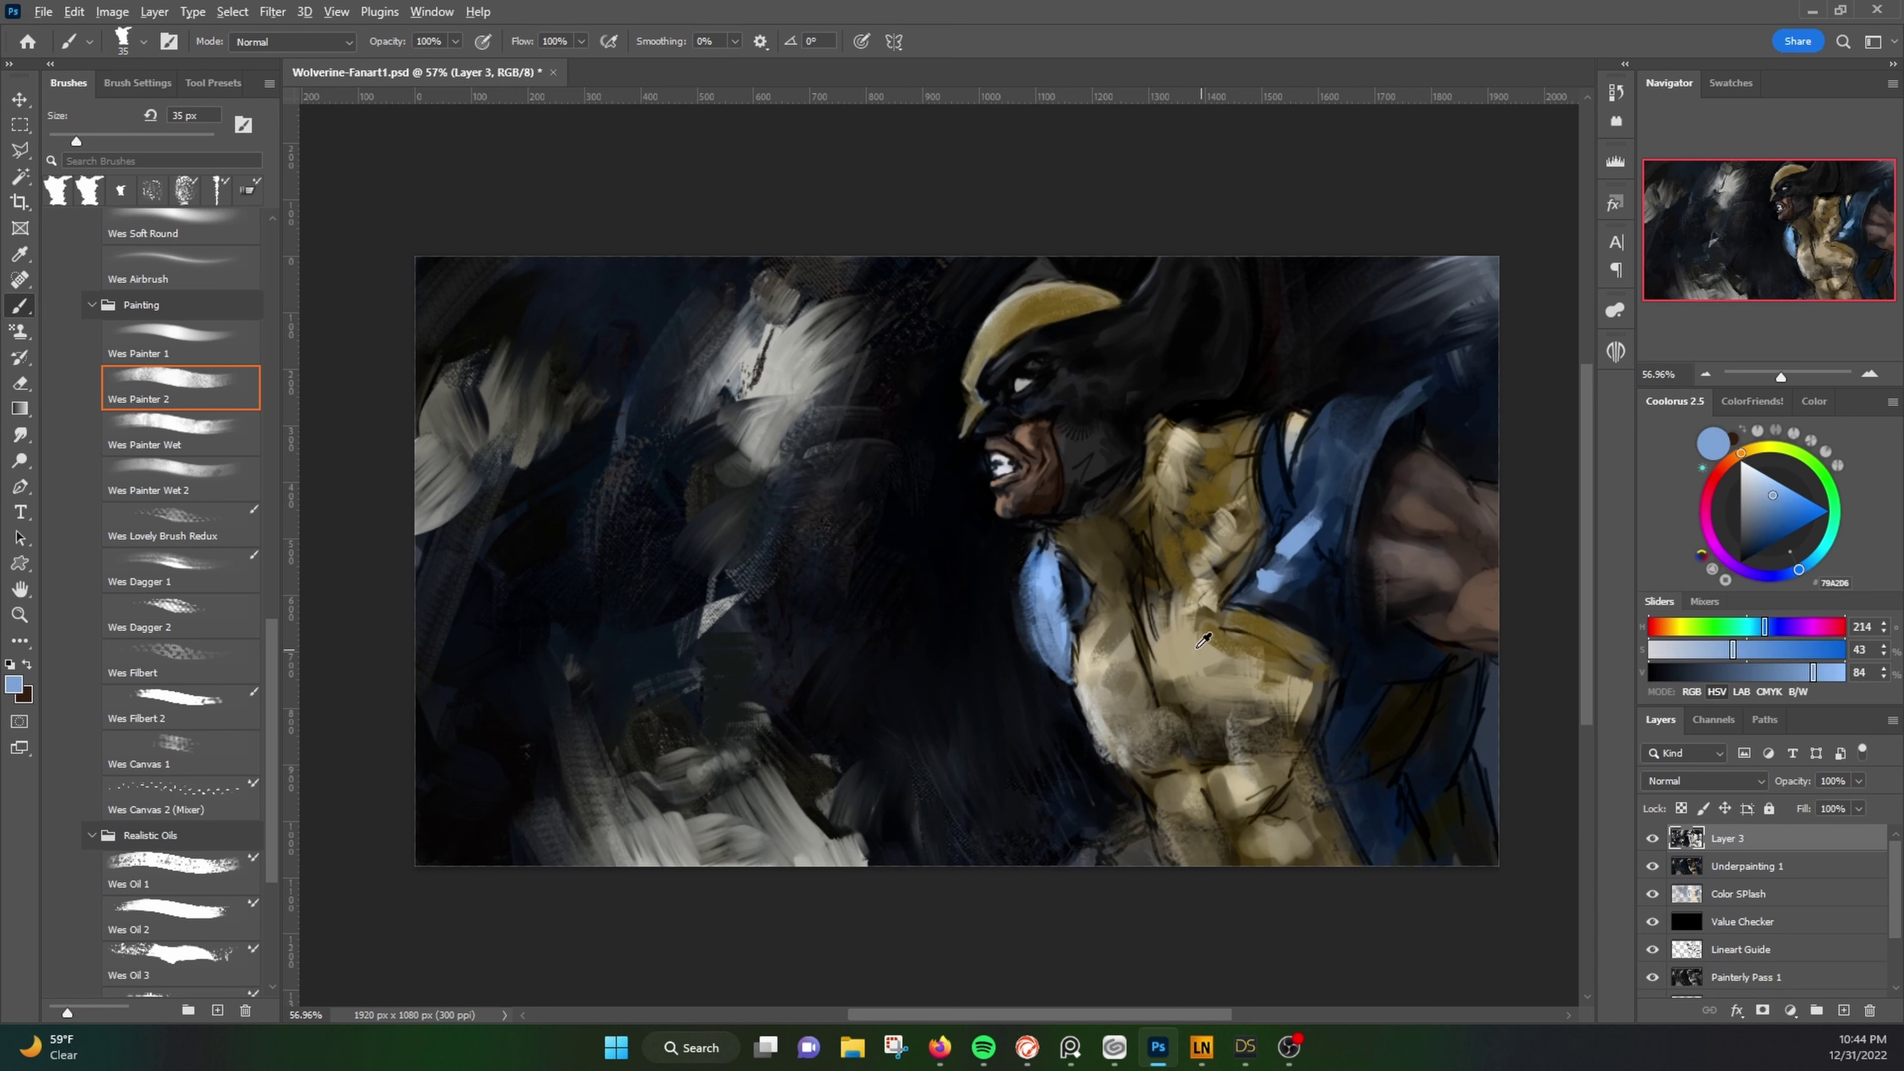
{"action": "left_click", "coordinate": [1203, 639], "text": "alt"}
{"action": "mouse_move", "coordinate": [1128, 631]}
{"action": "left_mouse_down"}
{"action": "mouse_move", "coordinate": [1094, 667]}
{"action": "mouse_move", "coordinate": [1179, 675]}
{"action": "left_mouse_up"}
{"action": "left_click", "coordinate": [1137, 519], "text": "alt"}
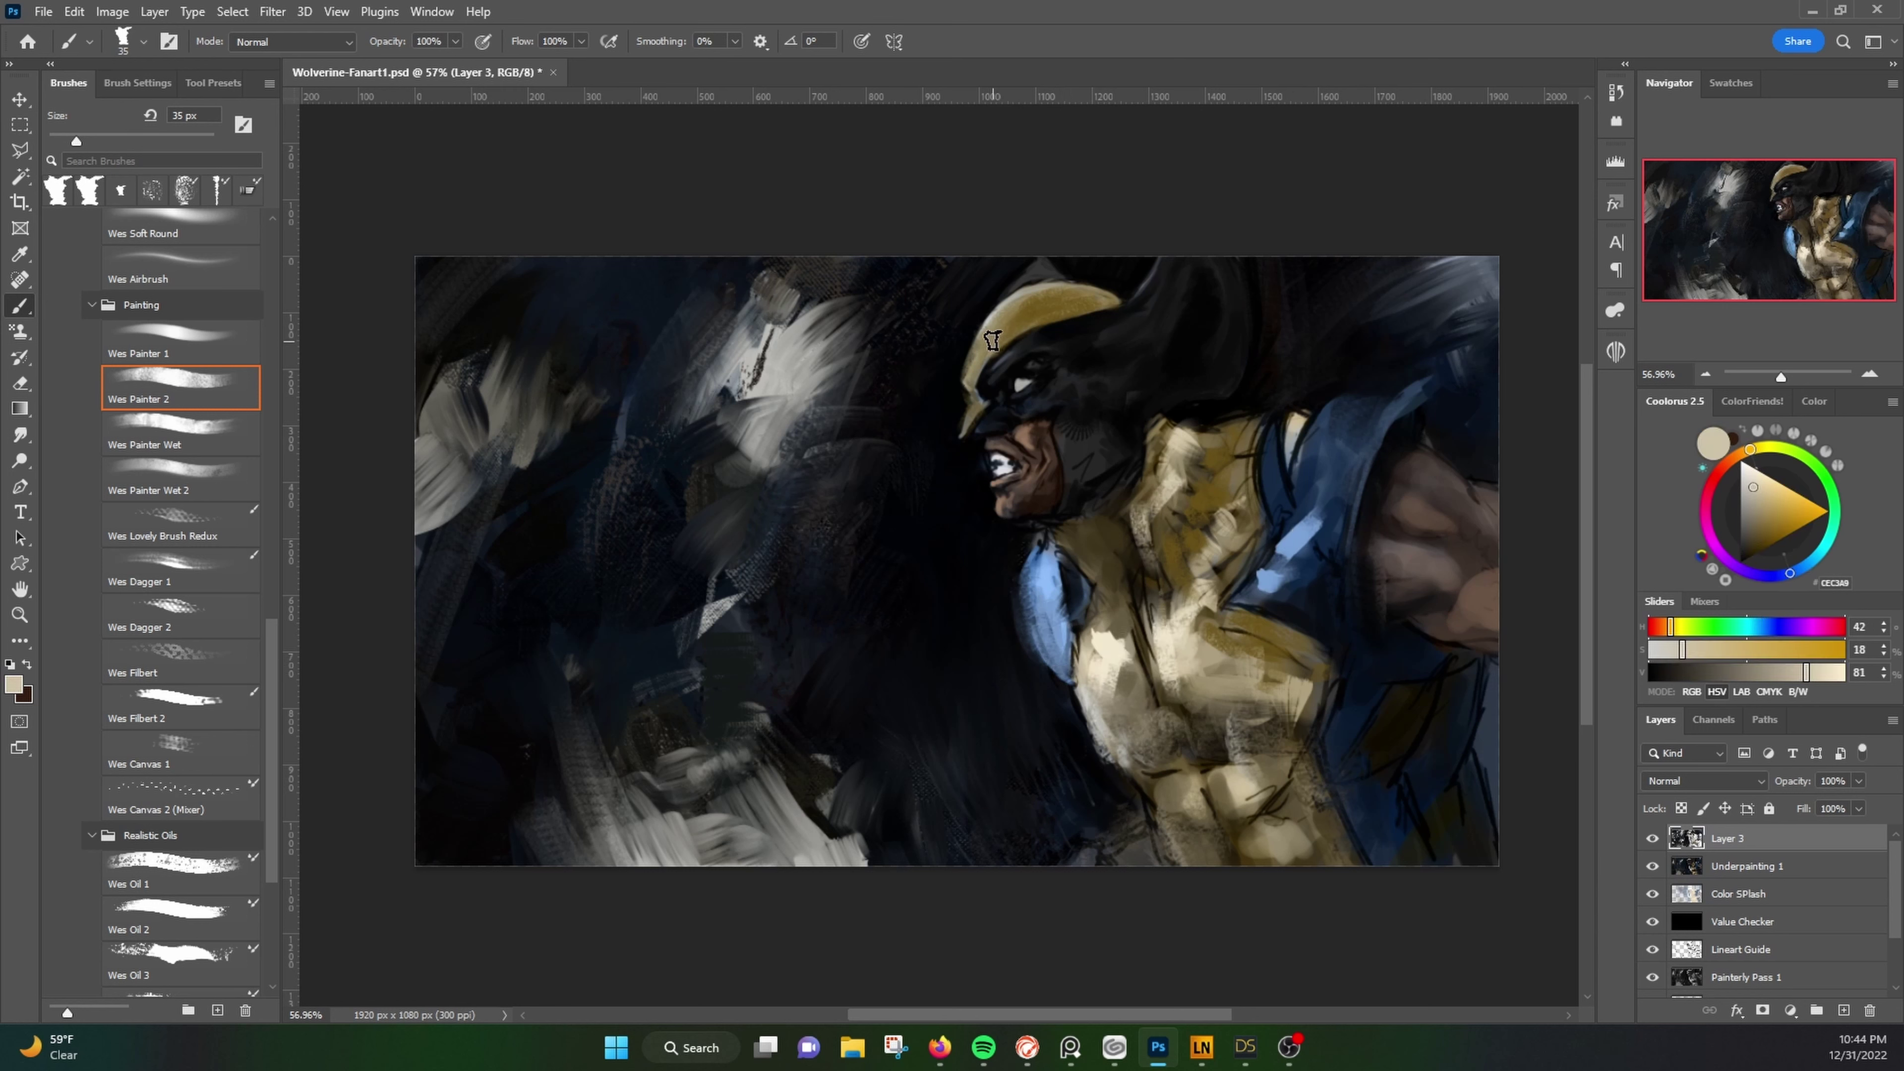
{"action": "left_click_drag", "start_coordinate": [974, 360], "coordinate": [1050, 288]}
Step: Add a dark textured stroke on the neck and dark blue down the shoulder
{"action": "left_click", "coordinate": [1008, 378], "text": "alt"}
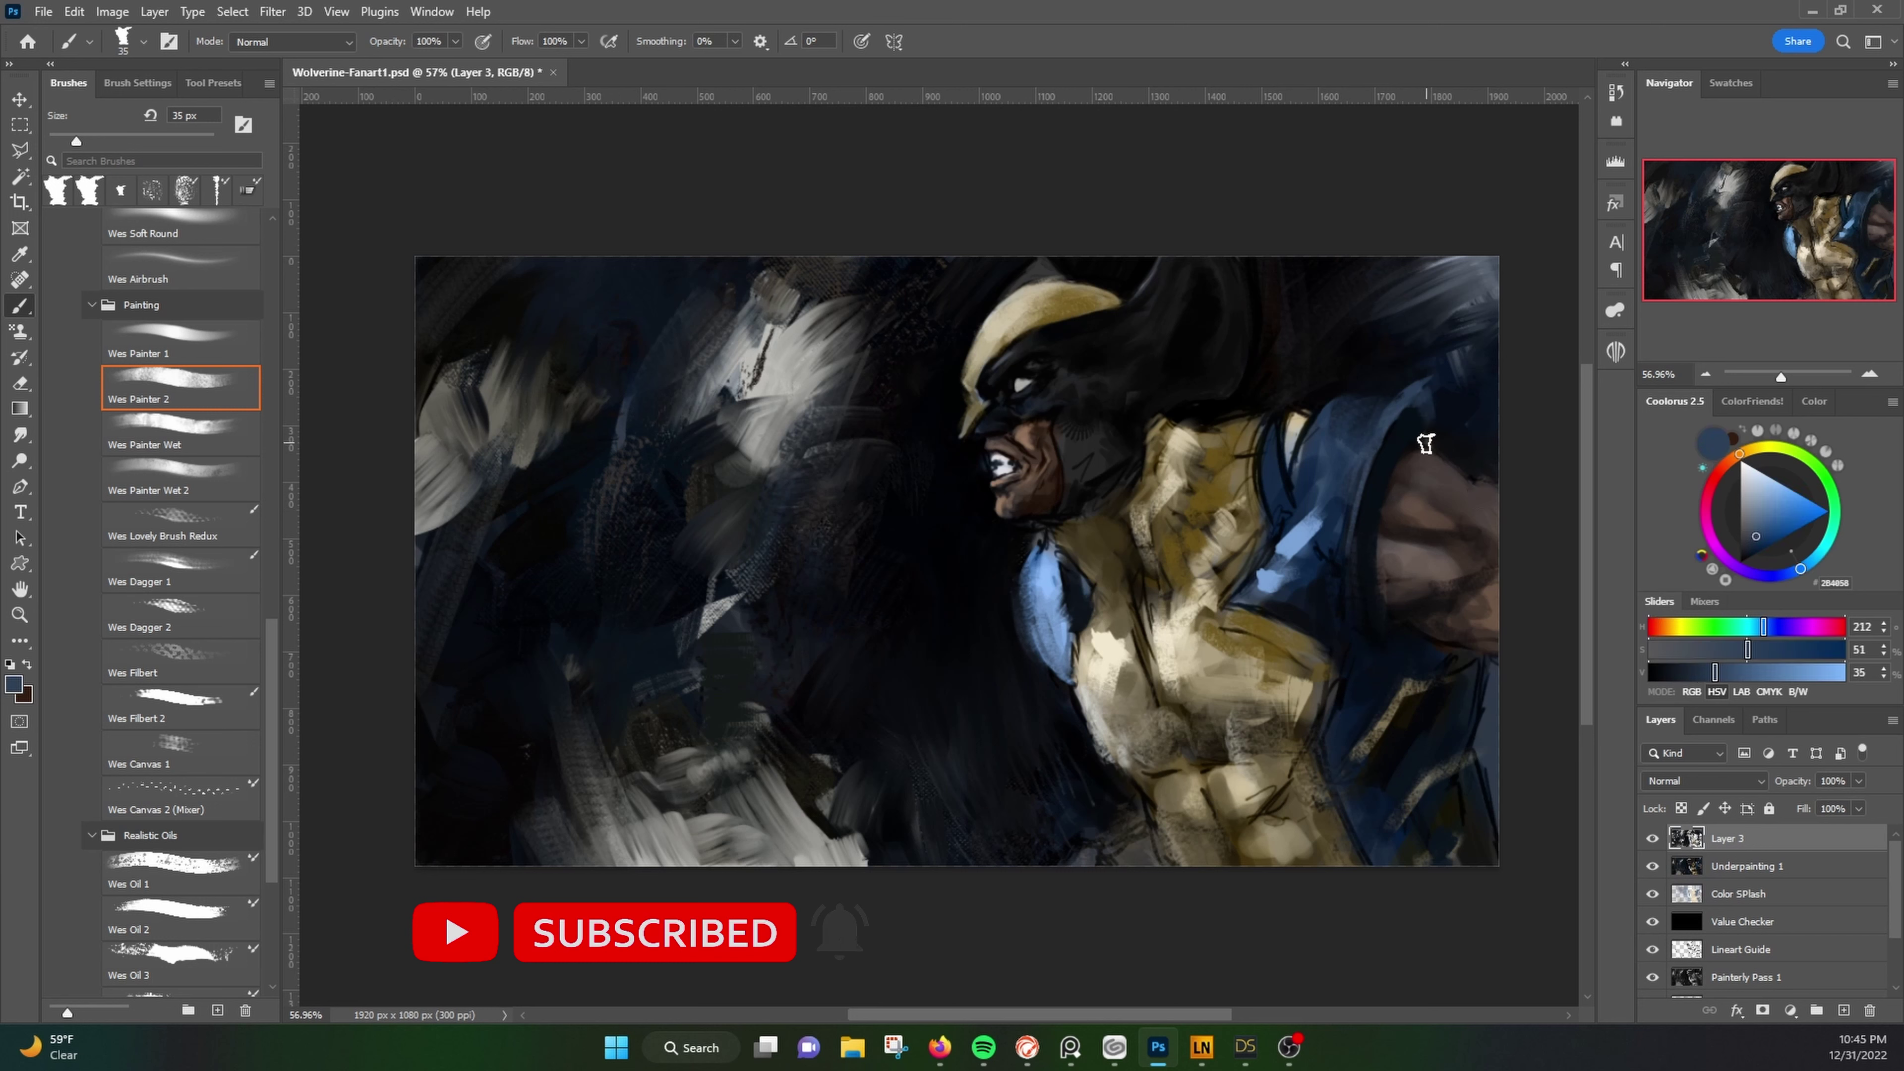
{"action": "left_click", "coordinate": [1405, 433], "text": "alt"}
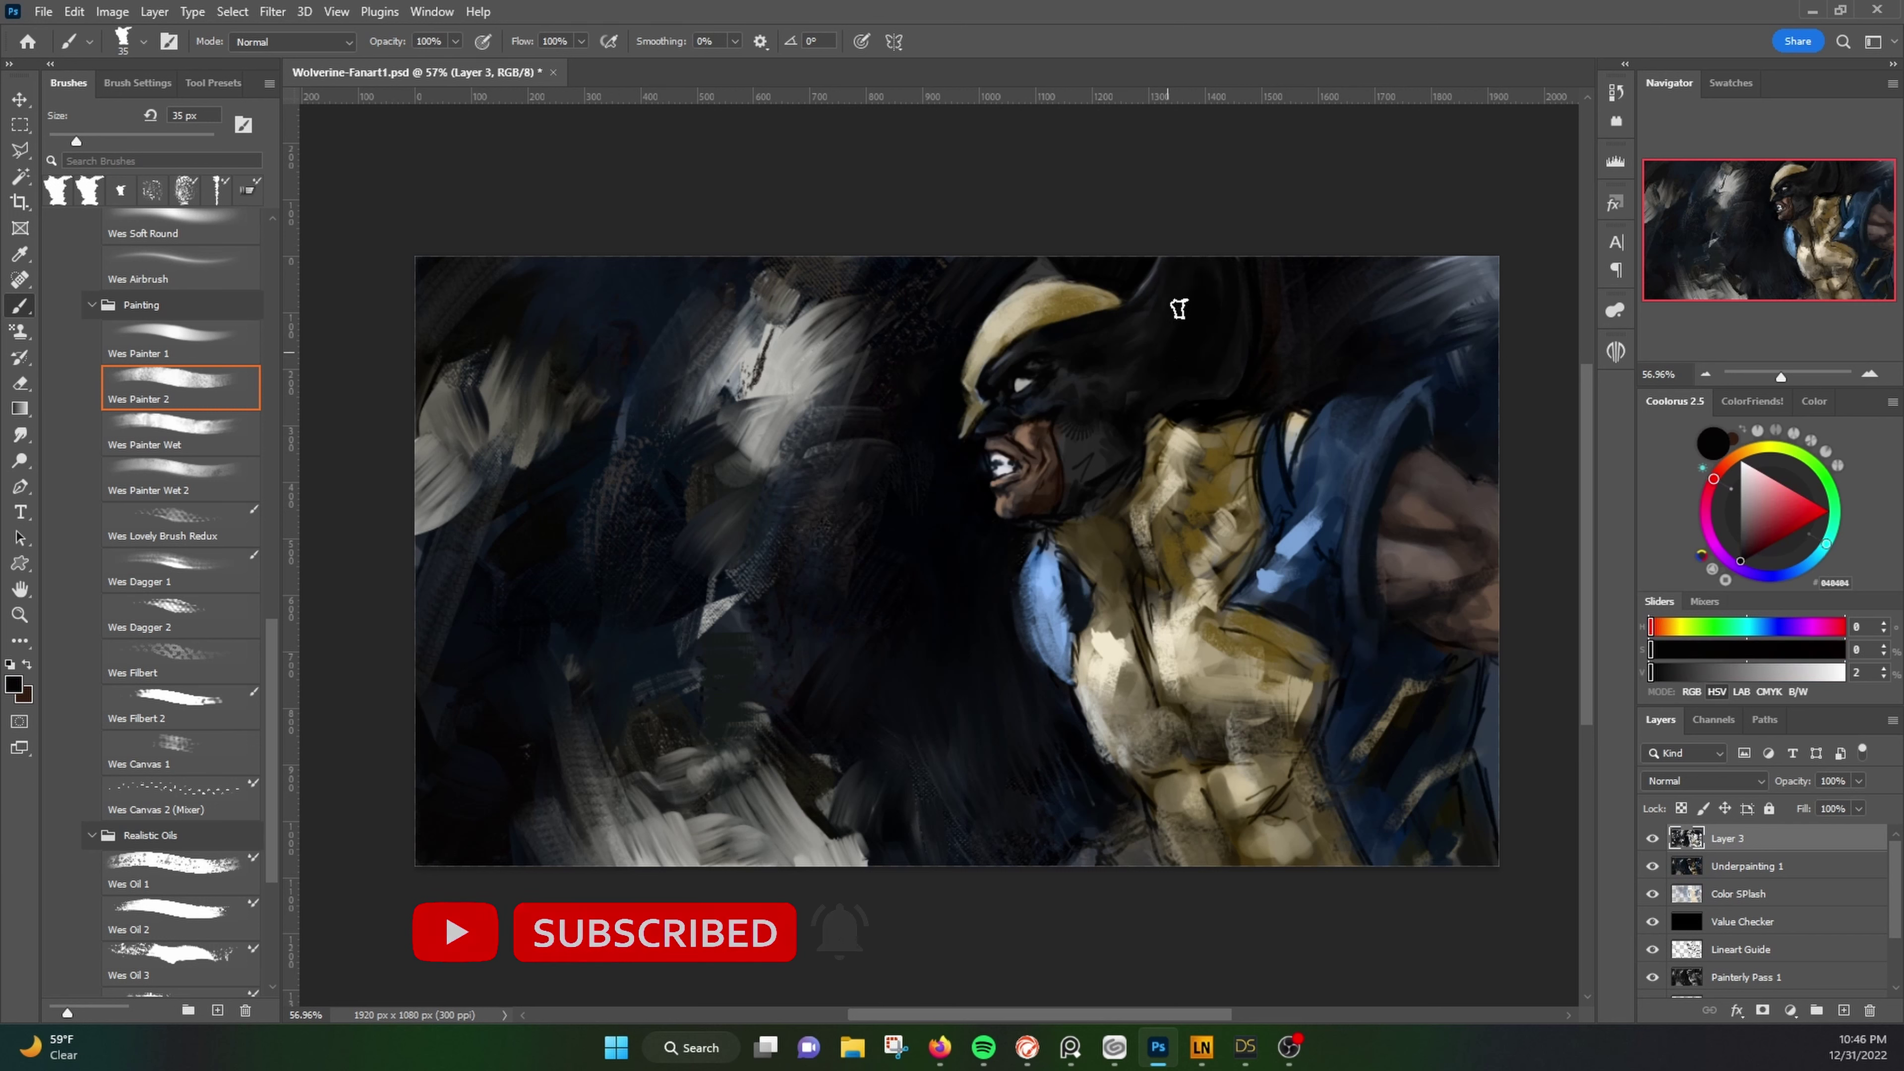
{"action": "left_click", "coordinate": [1194, 410], "text": "alt"}
{"action": "left_click_drag", "start_coordinate": [1191, 429], "coordinate": [1173, 495]}
{"action": "left_click", "coordinate": [1440, 425], "text": "alt"}
{"action": "mouse_move", "coordinate": [1053, 546]}
{"action": "left_mouse_down"}
{"action": "mouse_move", "coordinate": [1036, 627]}
{"action": "mouse_move", "coordinate": [1068, 682]}
{"action": "left_mouse_up"}
Step: Shade the lower chest with dark brown, shrink the brush, and sample costume tones
{"action": "left_click", "coordinate": [1166, 768], "text": "alt"}
{"action": "mouse_move", "coordinate": [1202, 750]}
{"action": "left_mouse_down"}
{"action": "mouse_move", "coordinate": [1339, 693]}
{"action": "mouse_move", "coordinate": [1264, 769]}
{"action": "left_mouse_up"}
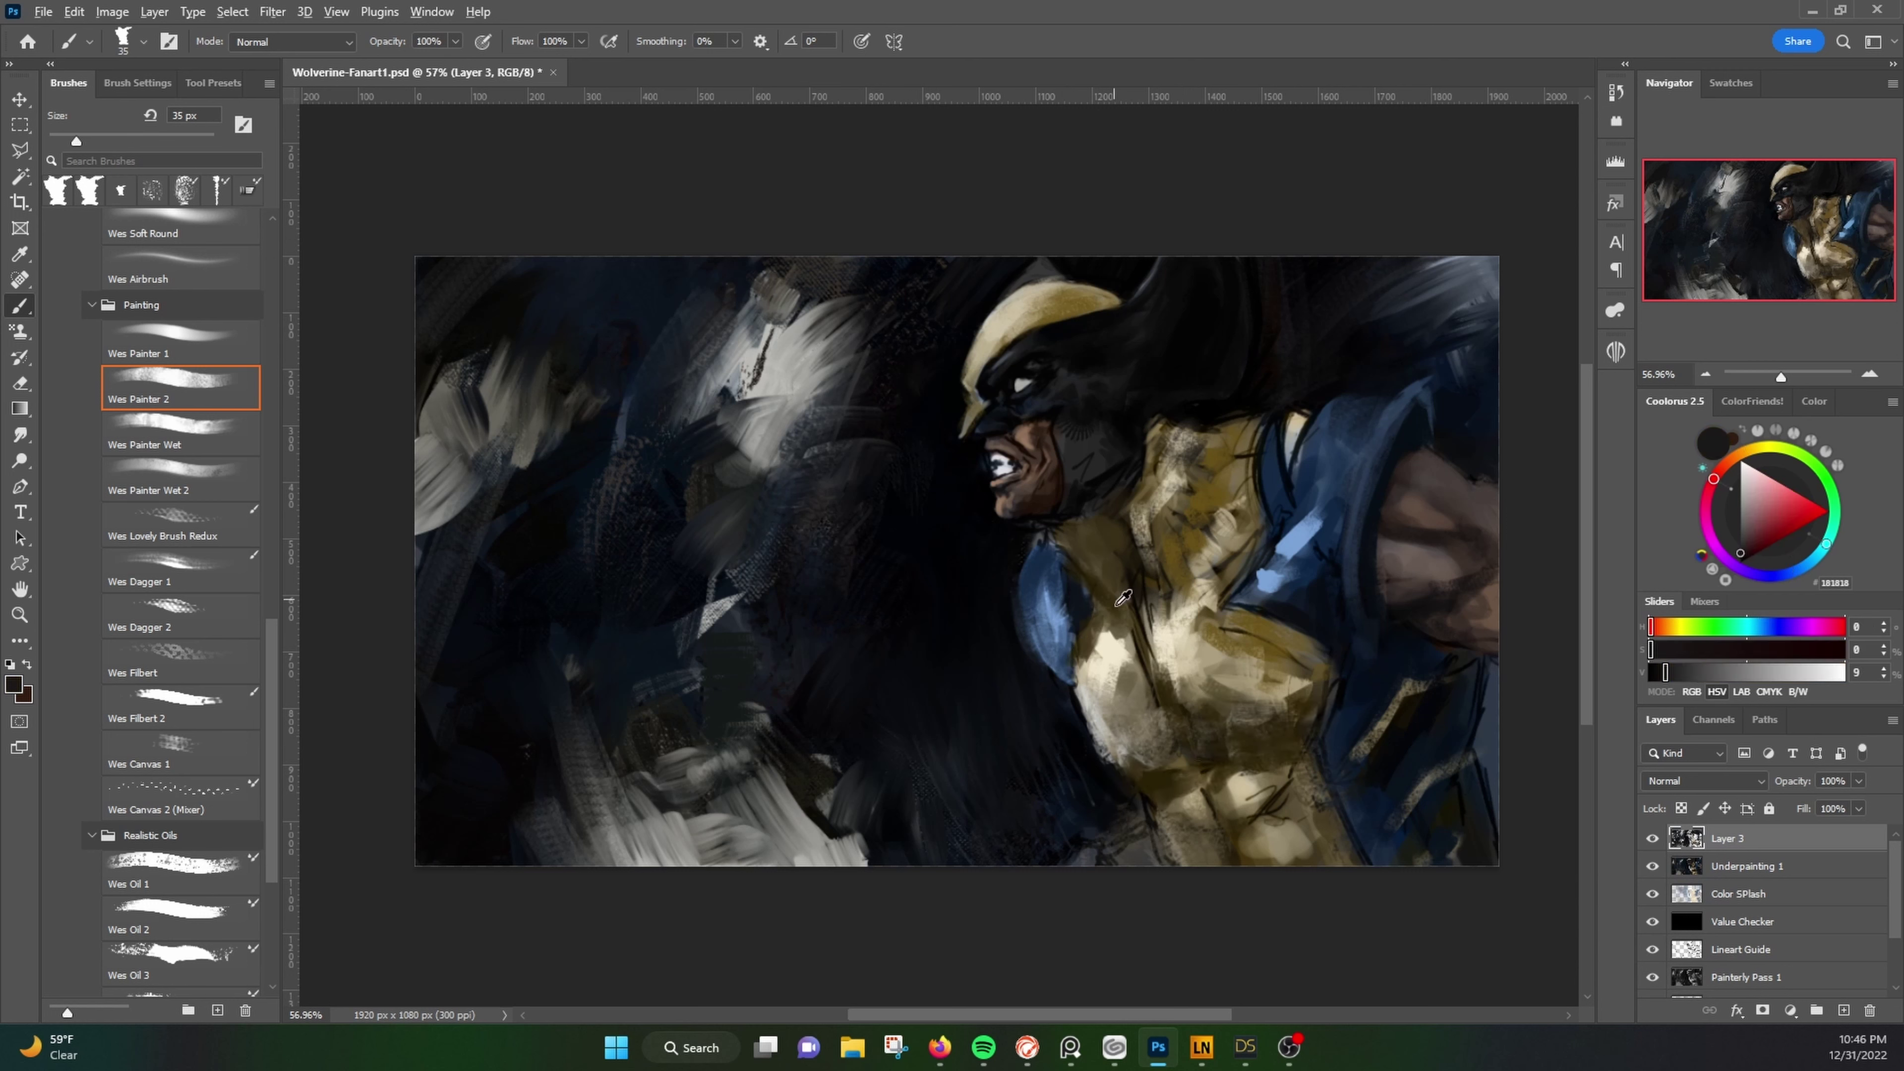
{"action": "left_click", "coordinate": [1019, 667], "text": "alt"}
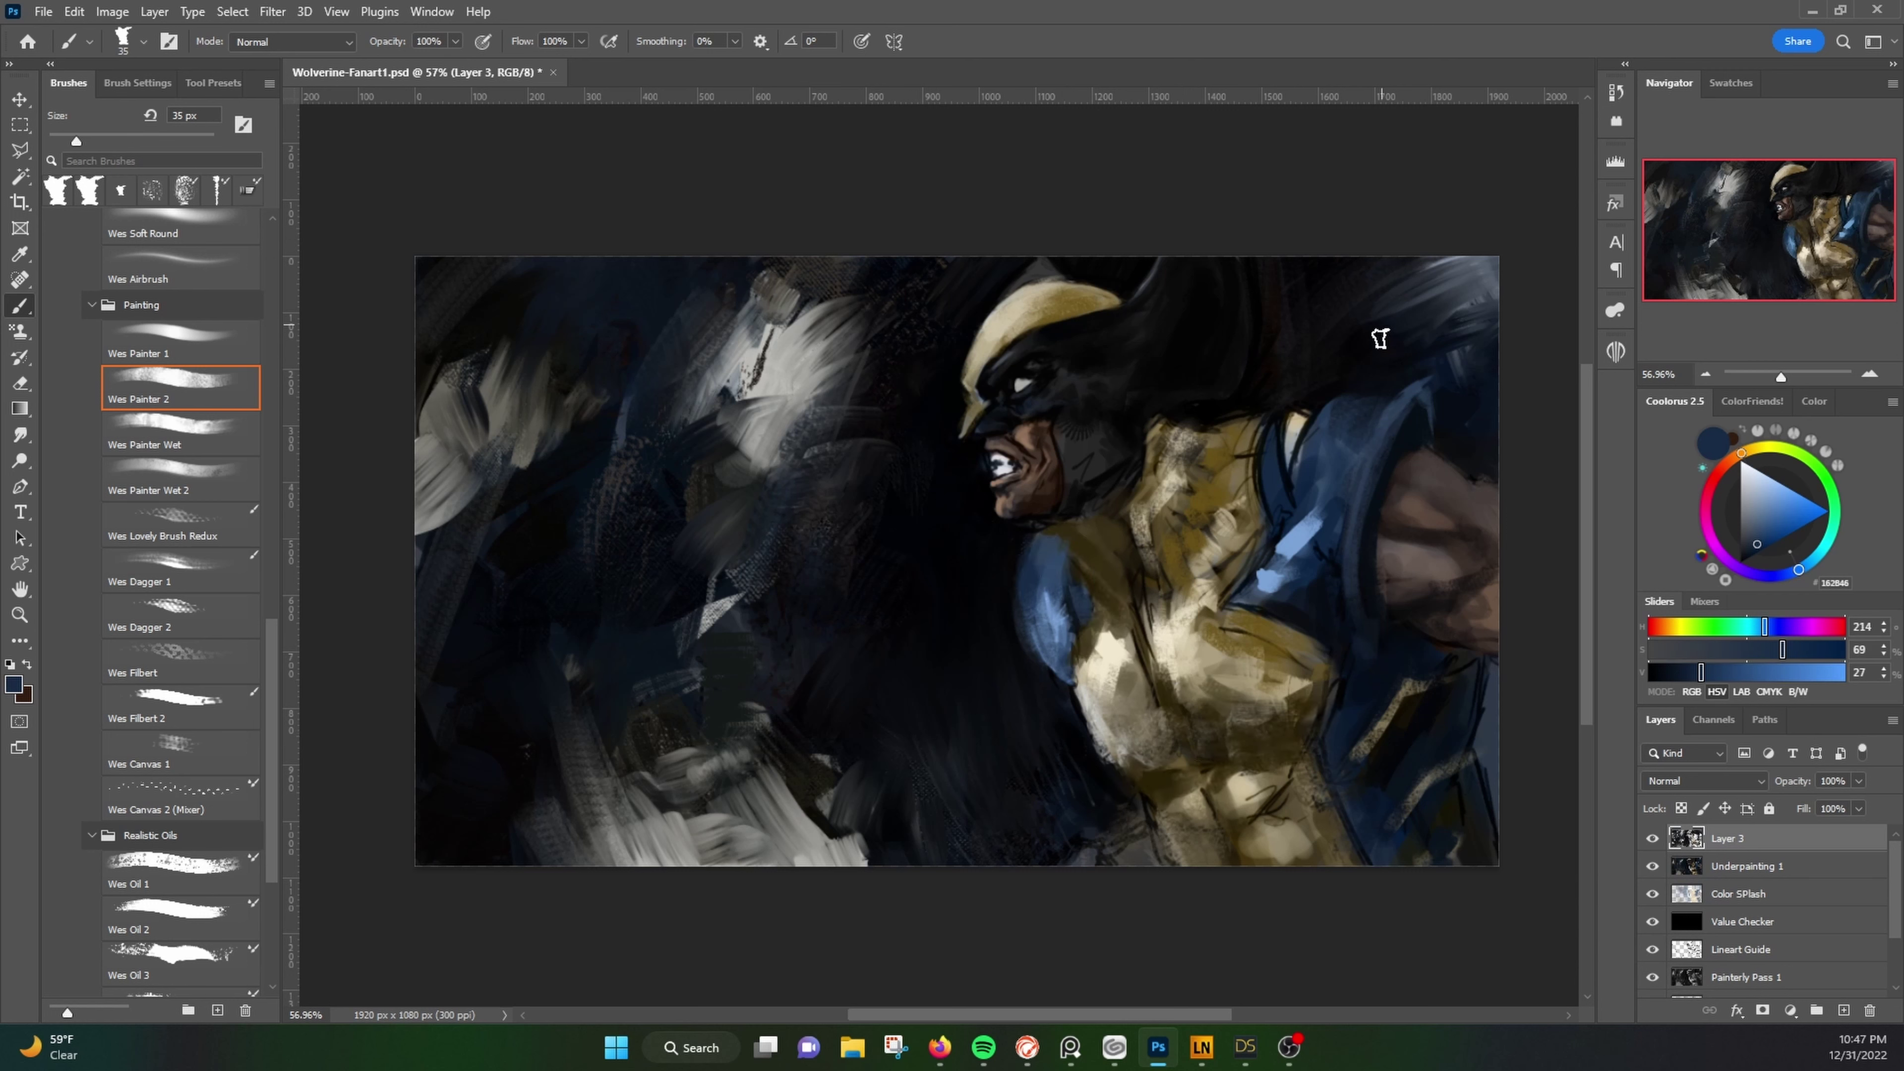
{"action": "left_click", "coordinate": [1334, 442], "text": "alt"}
{"action": "left_click", "coordinate": [1310, 417], "text": "alt"}
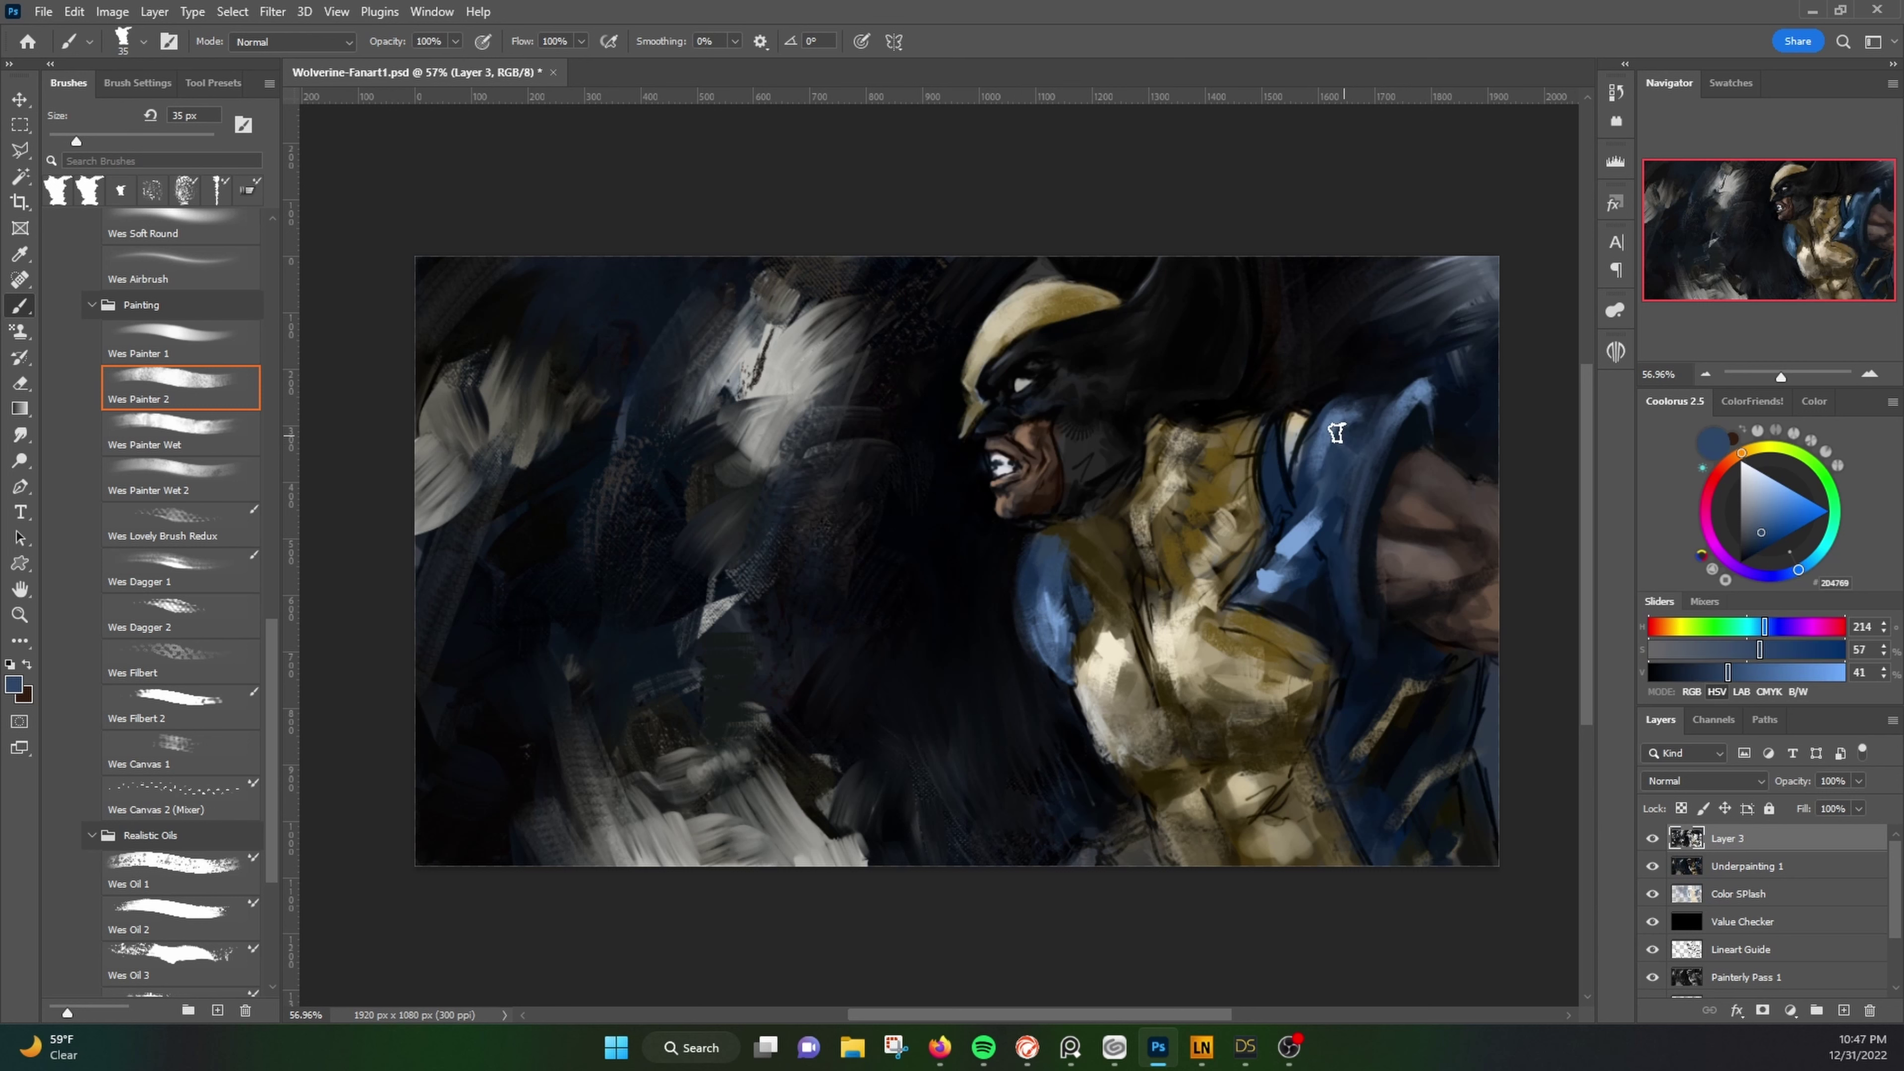
{"action": "key", "text": "bracketleft"}
{"action": "key", "text": "bracketleft"}
{"action": "key", "text": "bracketleft"}
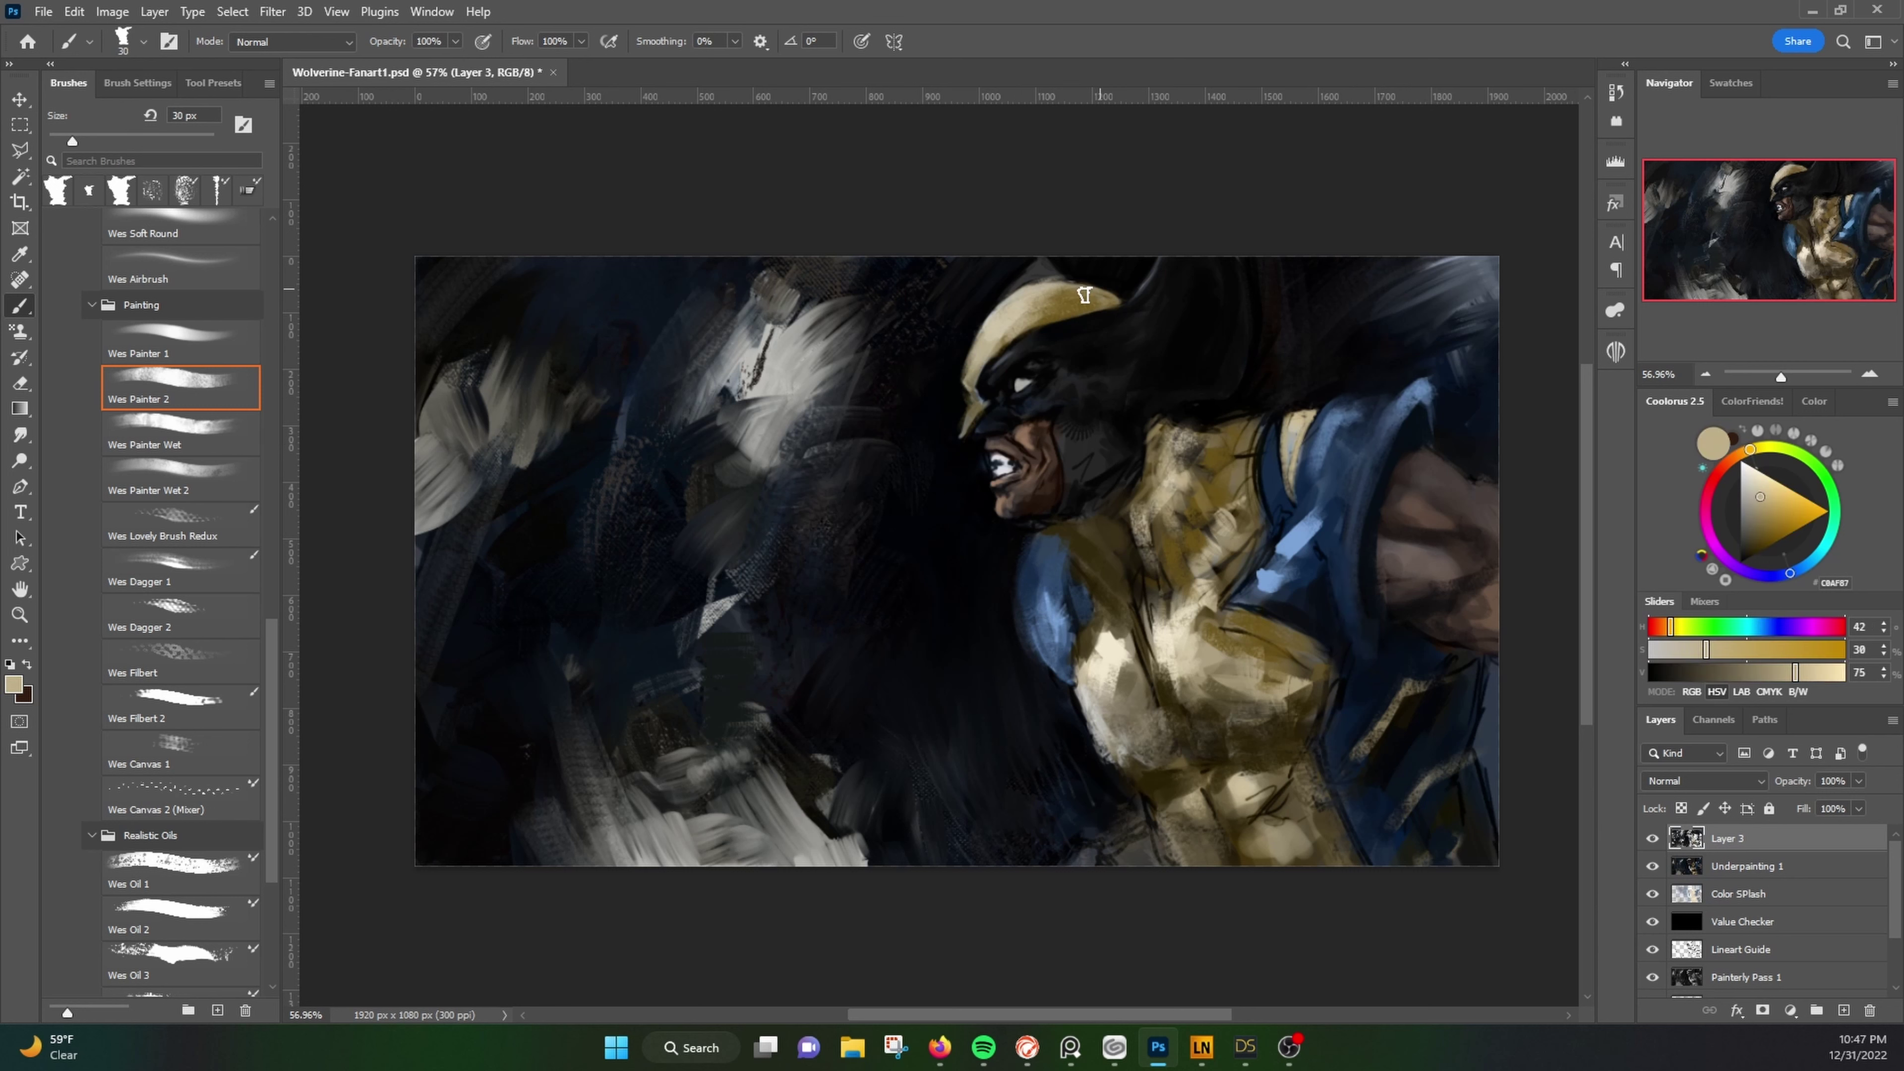
{"action": "left_click", "coordinate": [1023, 630], "text": "alt"}
{"action": "left_click", "coordinate": [1068, 691], "text": "alt"}
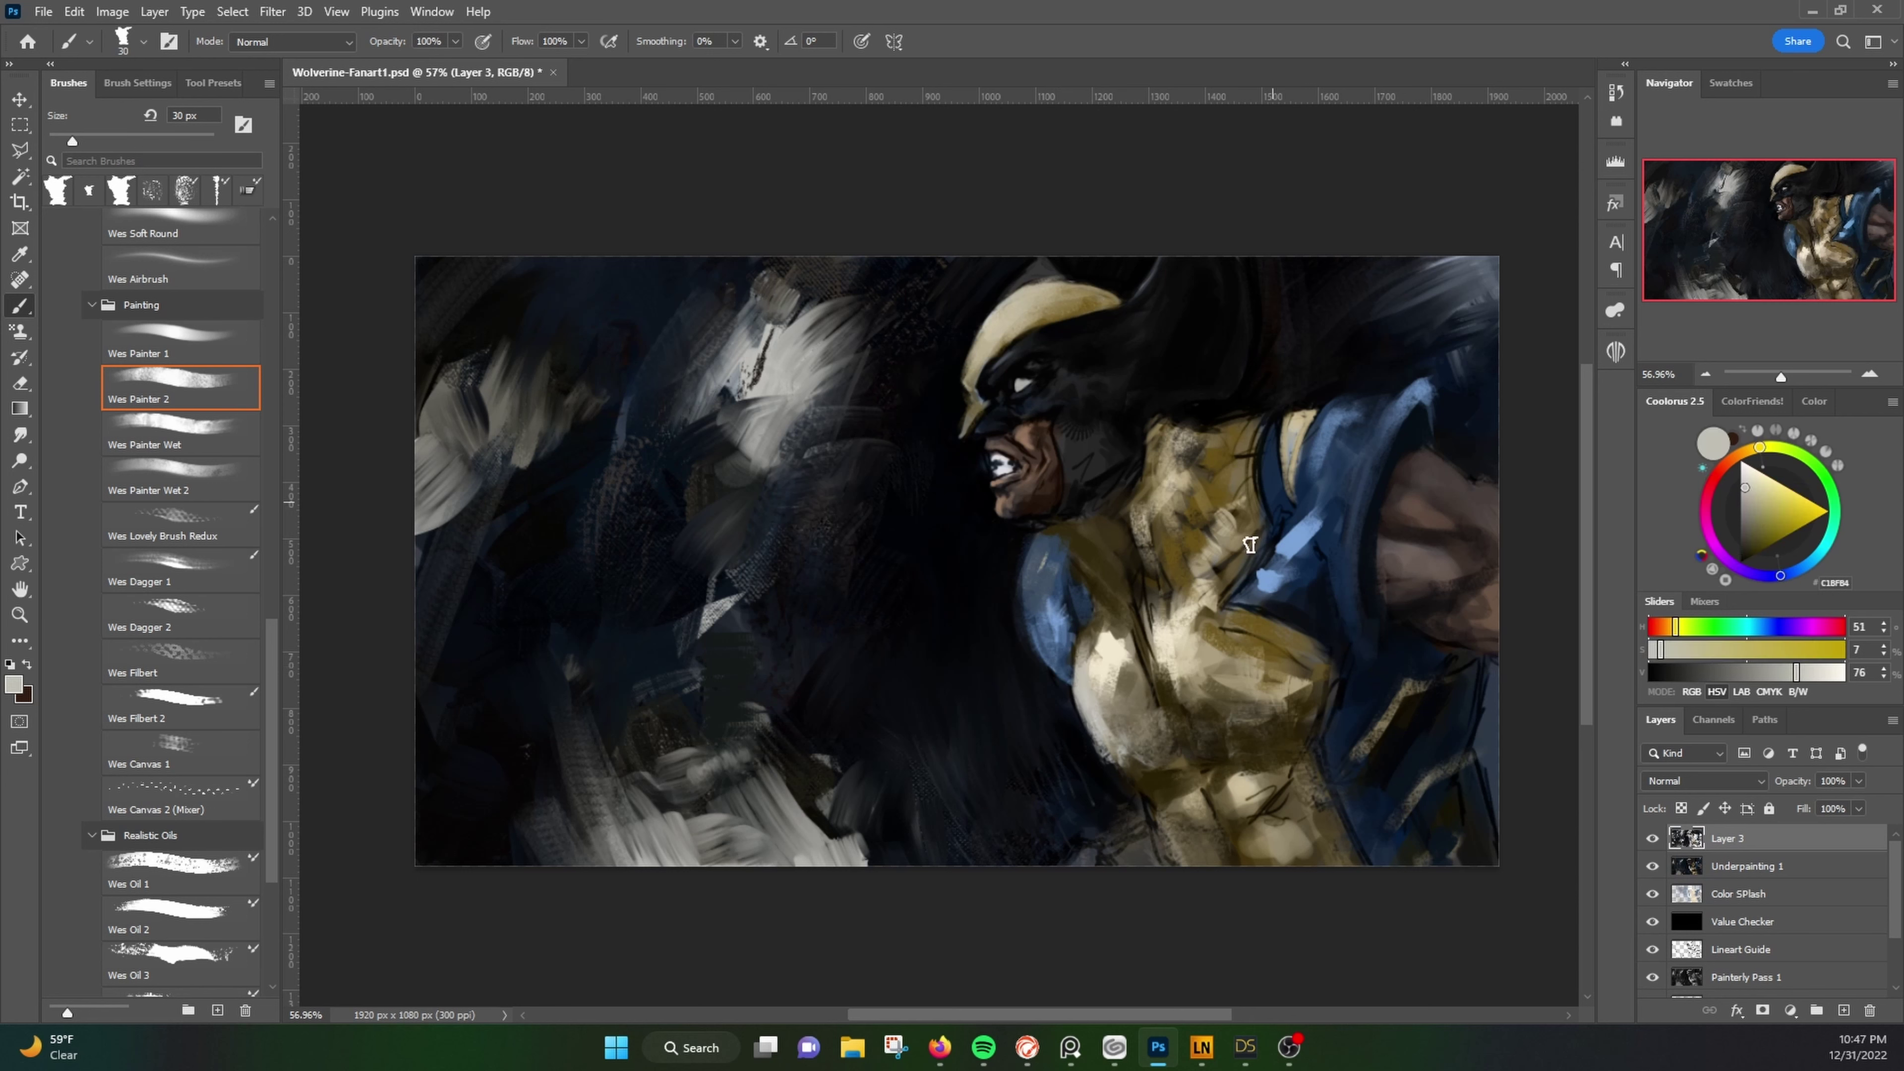
{"action": "left_click", "coordinate": [1300, 429], "text": "alt"}
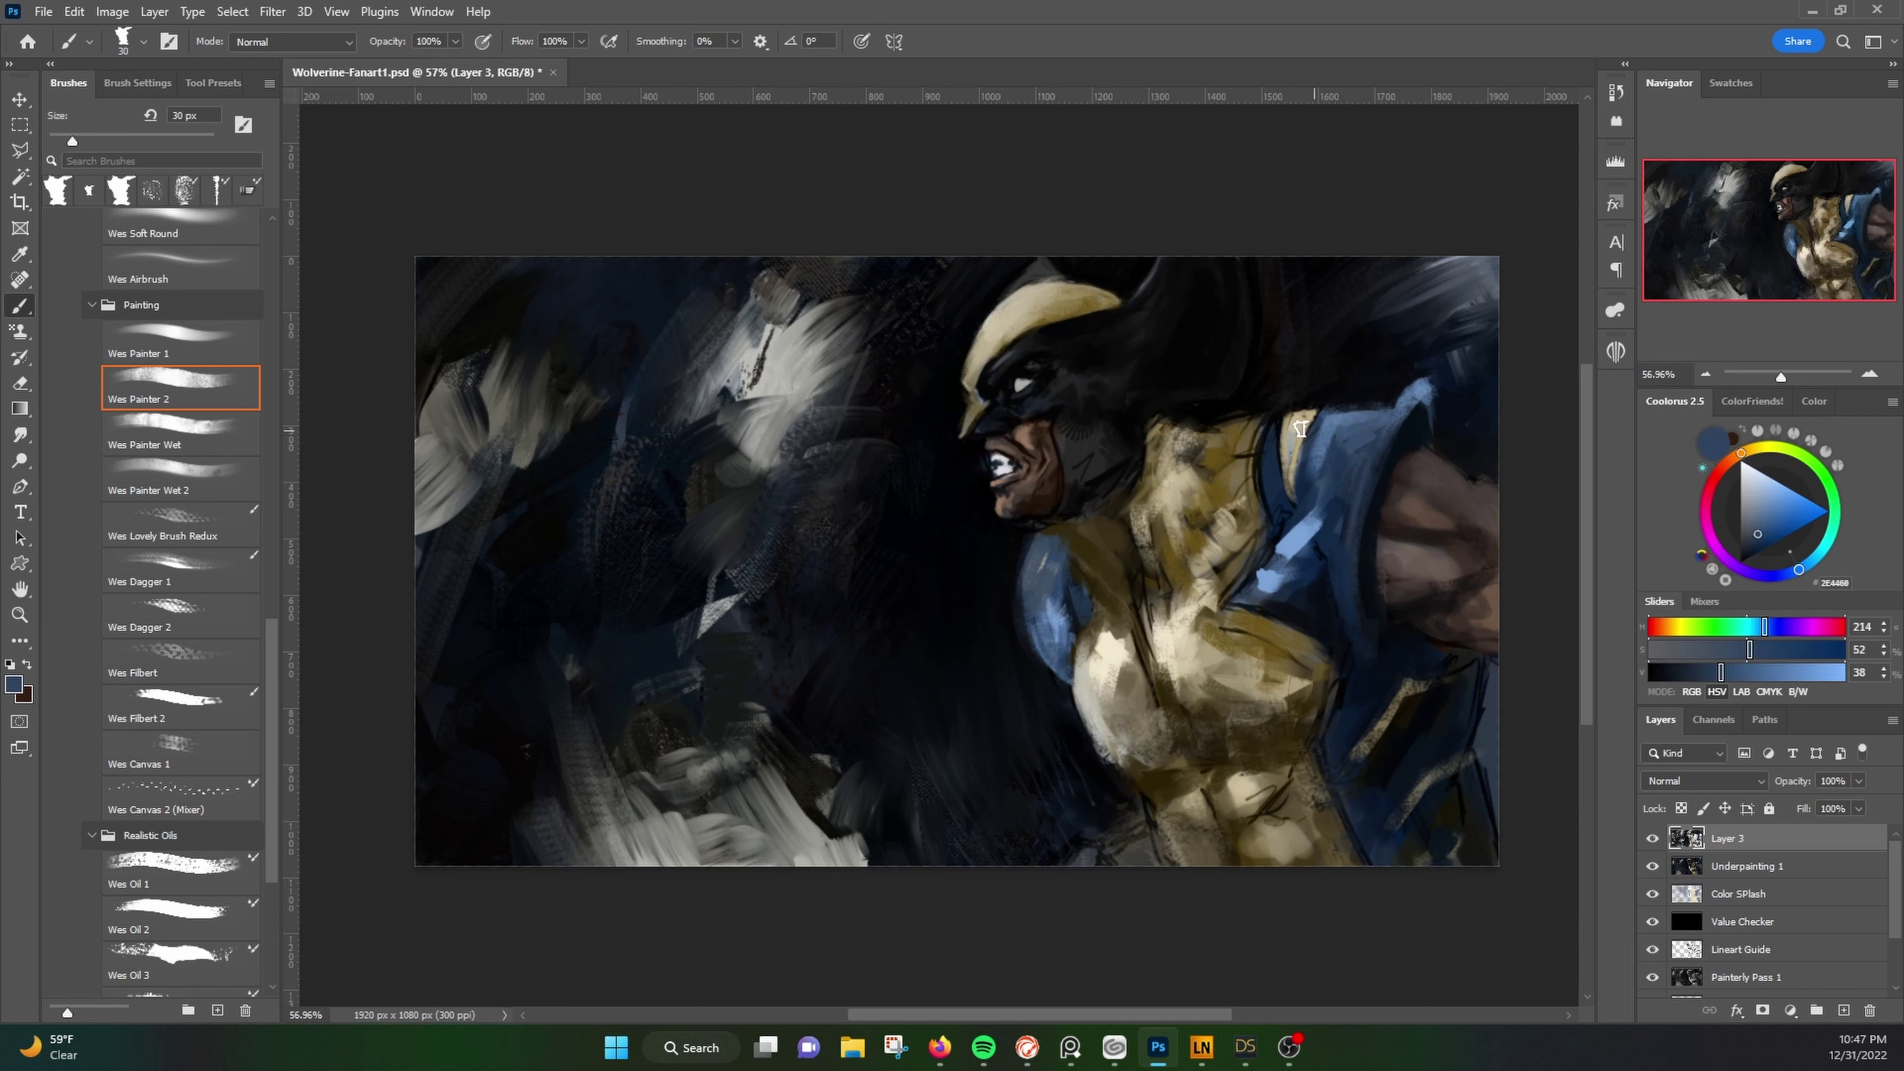
{"action": "left_click", "coordinate": [1372, 562], "text": "alt"}
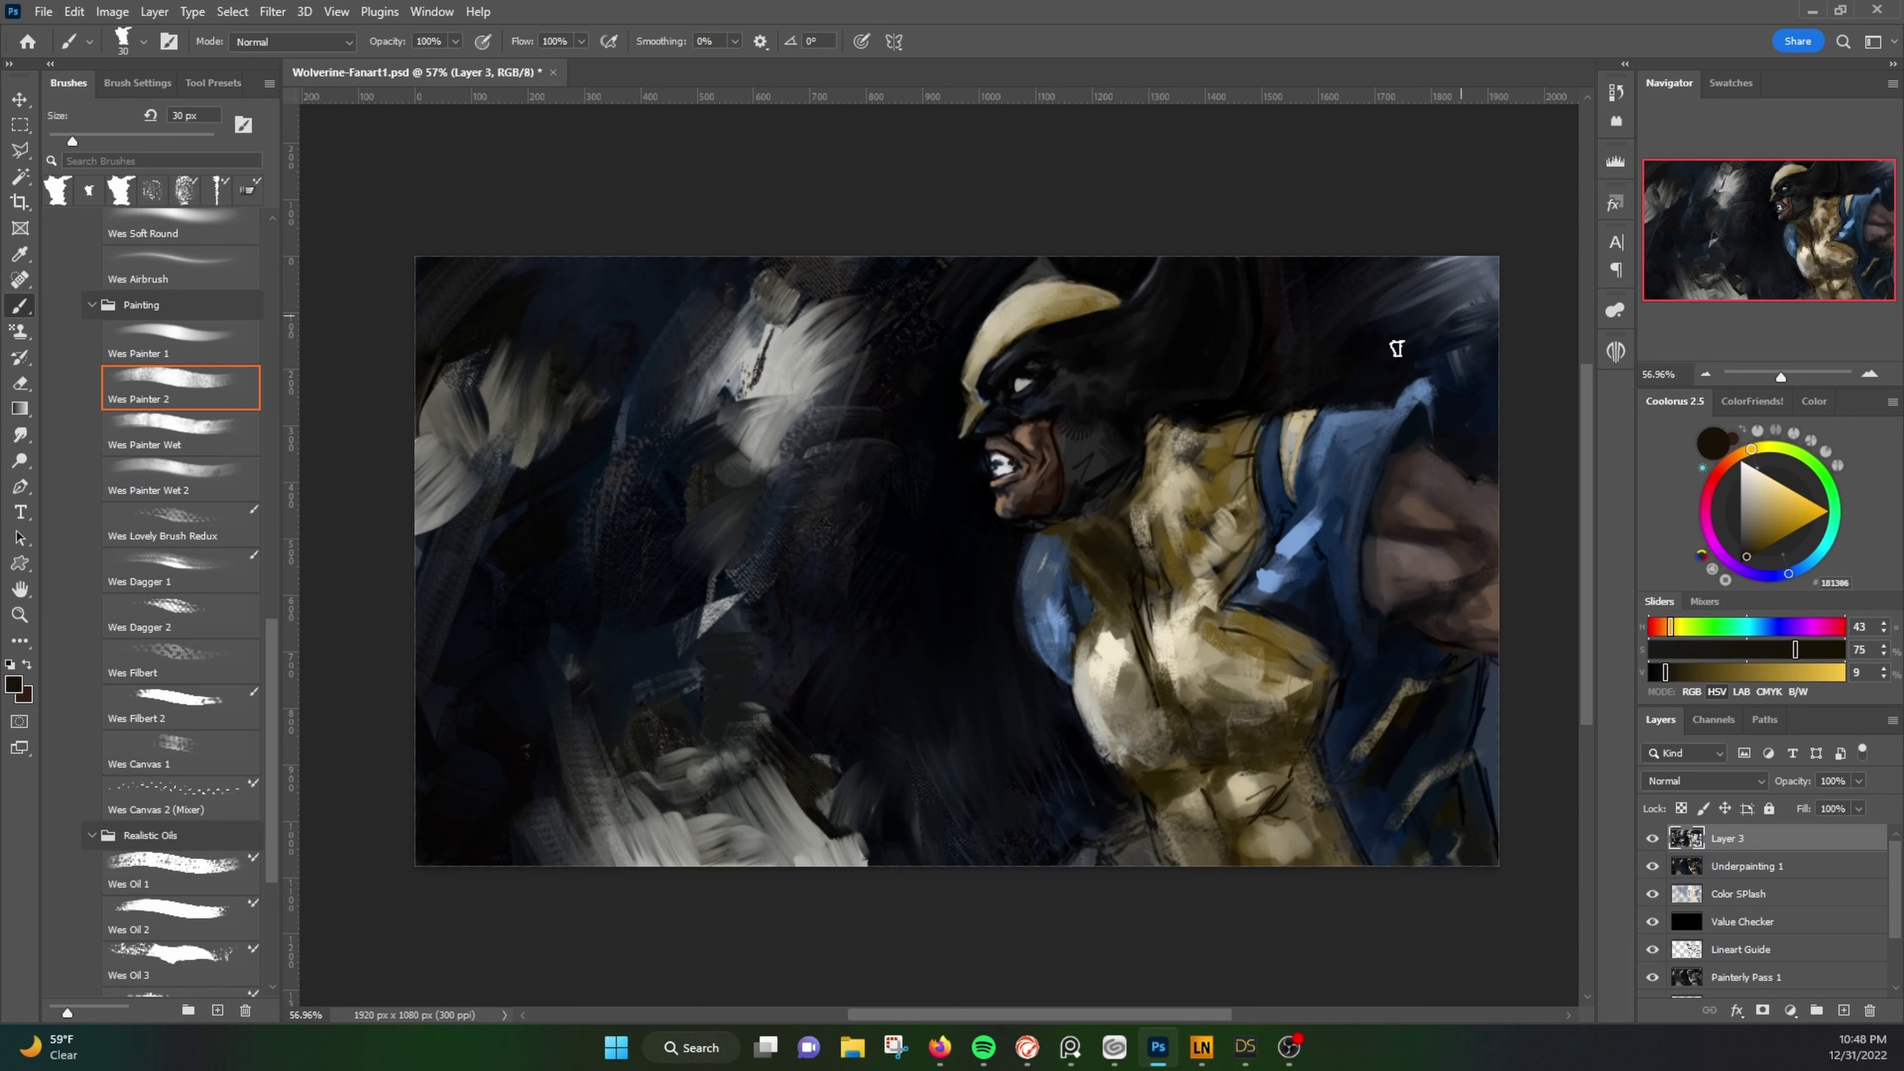
Step: Resample a neutral black and save a copy of the painting
{"action": "left_click", "coordinate": [912, 860], "text": "alt"}
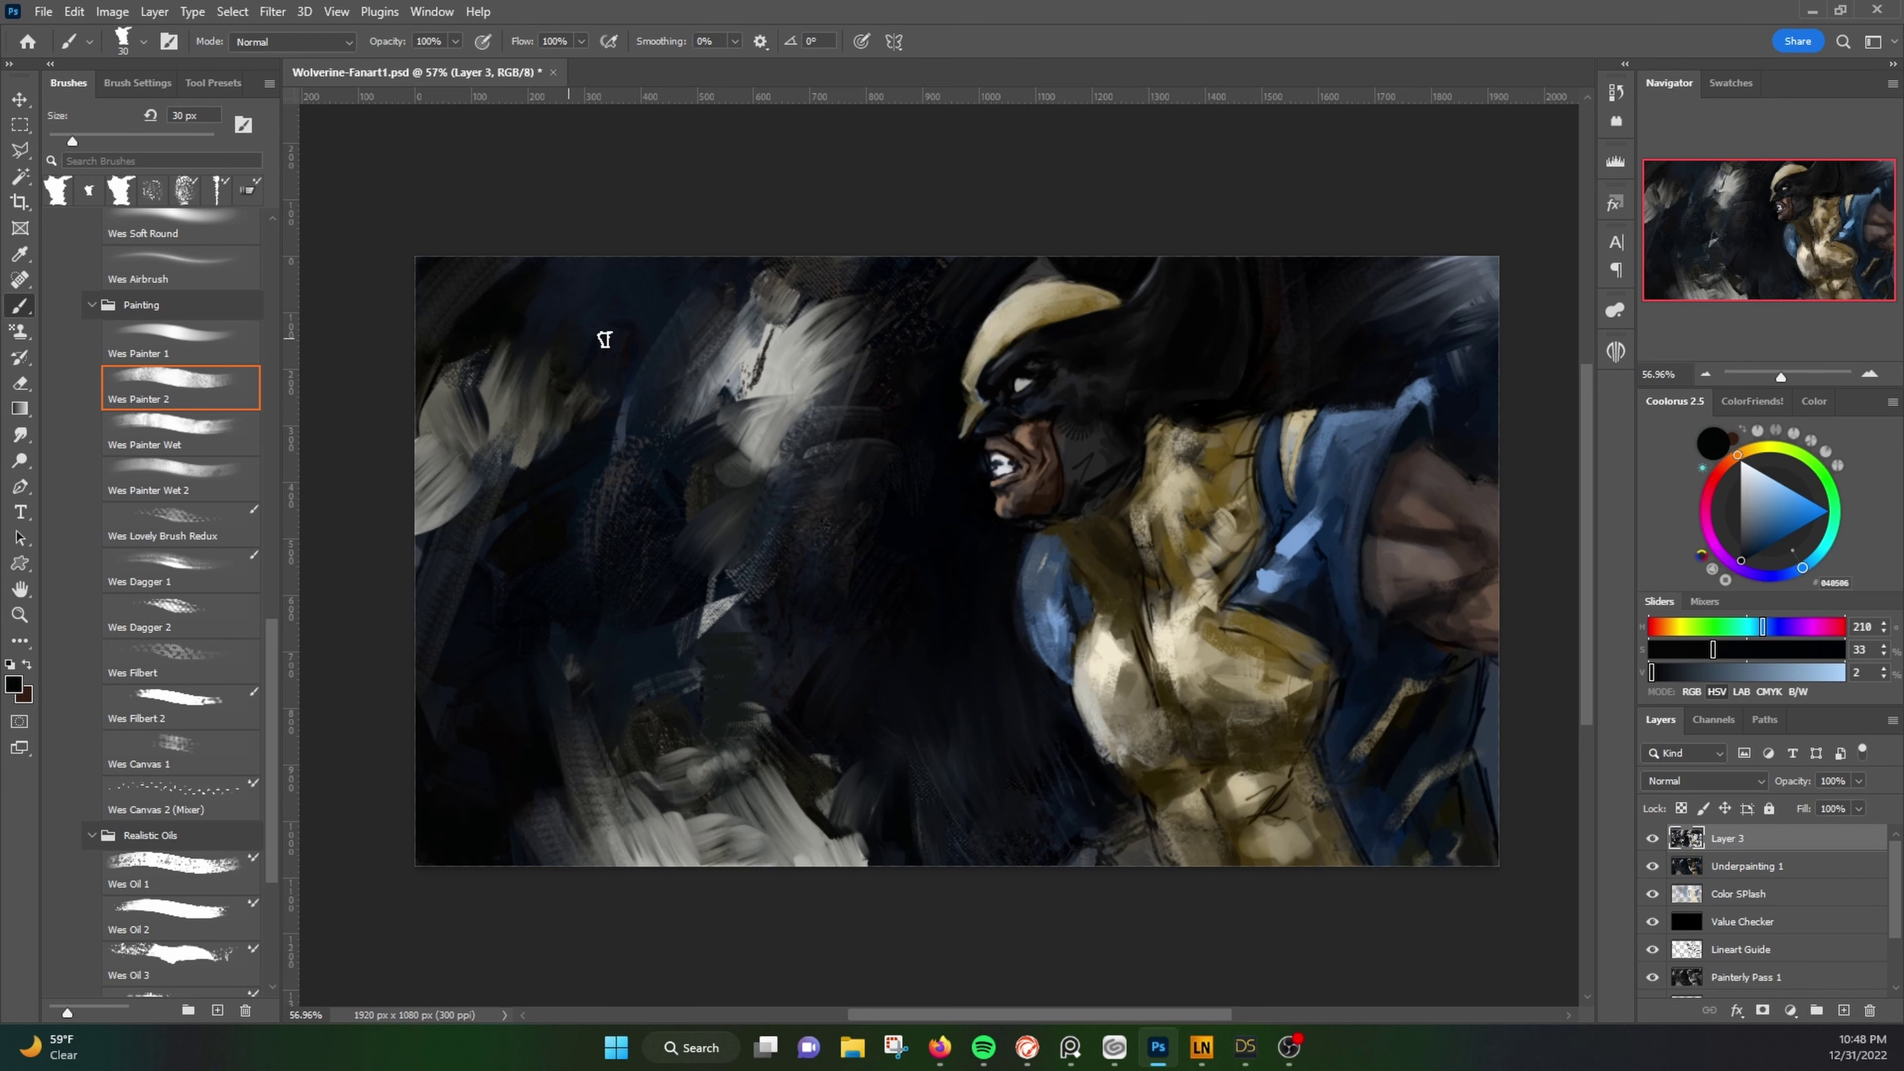
{"action": "left_click", "coordinate": [892, 870], "text": "alt"}
{"action": "left_click", "coordinate": [967, 288], "text": "alt"}
{"action": "scroll", "coordinate": [915, 526], "scroll_direction": "up", "scroll_amount": 2}
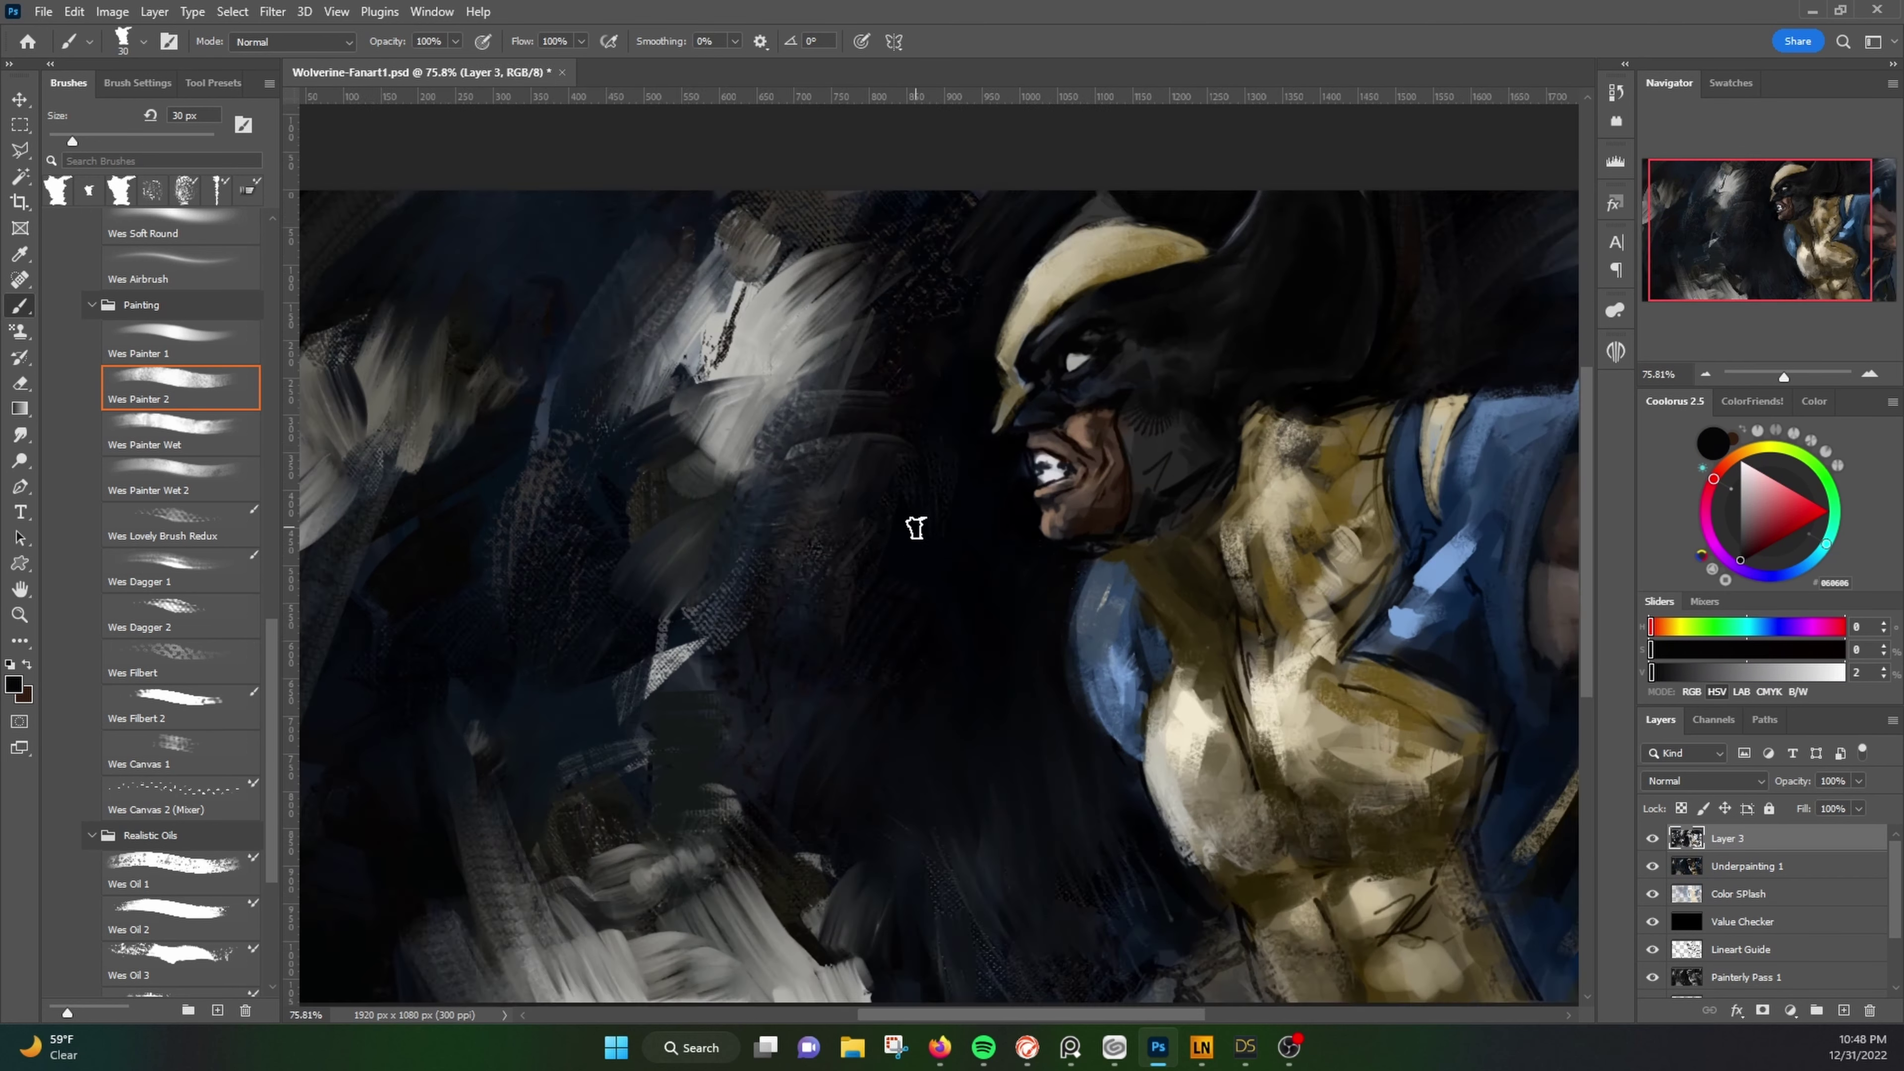
{"action": "scroll", "coordinate": [915, 526], "scroll_direction": "down", "scroll_amount": 2}
{"action": "left_click", "coordinate": [43, 11]}
{"action": "left_click", "coordinate": [86, 267]}
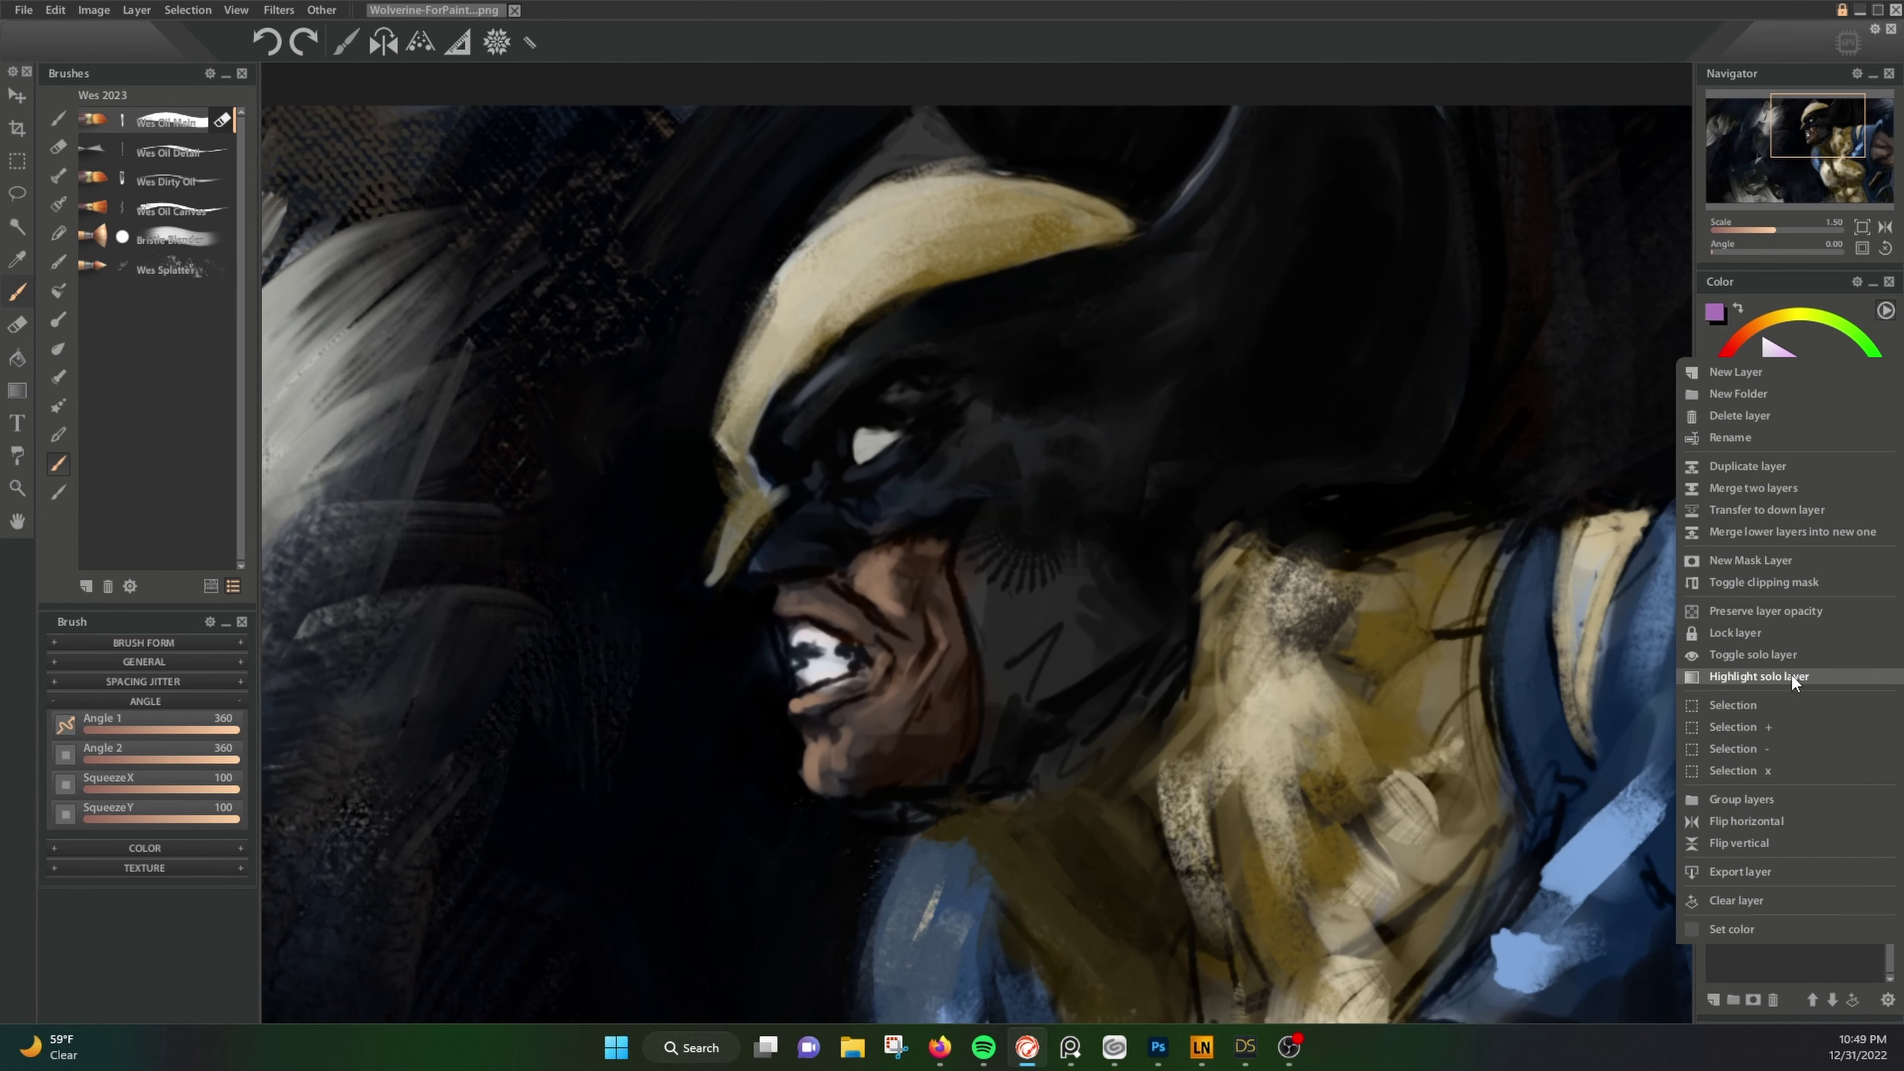
Step: Duplicate the painting layer and paint light grey and near-black strokes along the mask edge
{"action": "left_click", "coordinate": [1746, 465]}
{"action": "left_click", "coordinate": [829, 450], "text": "alt"}
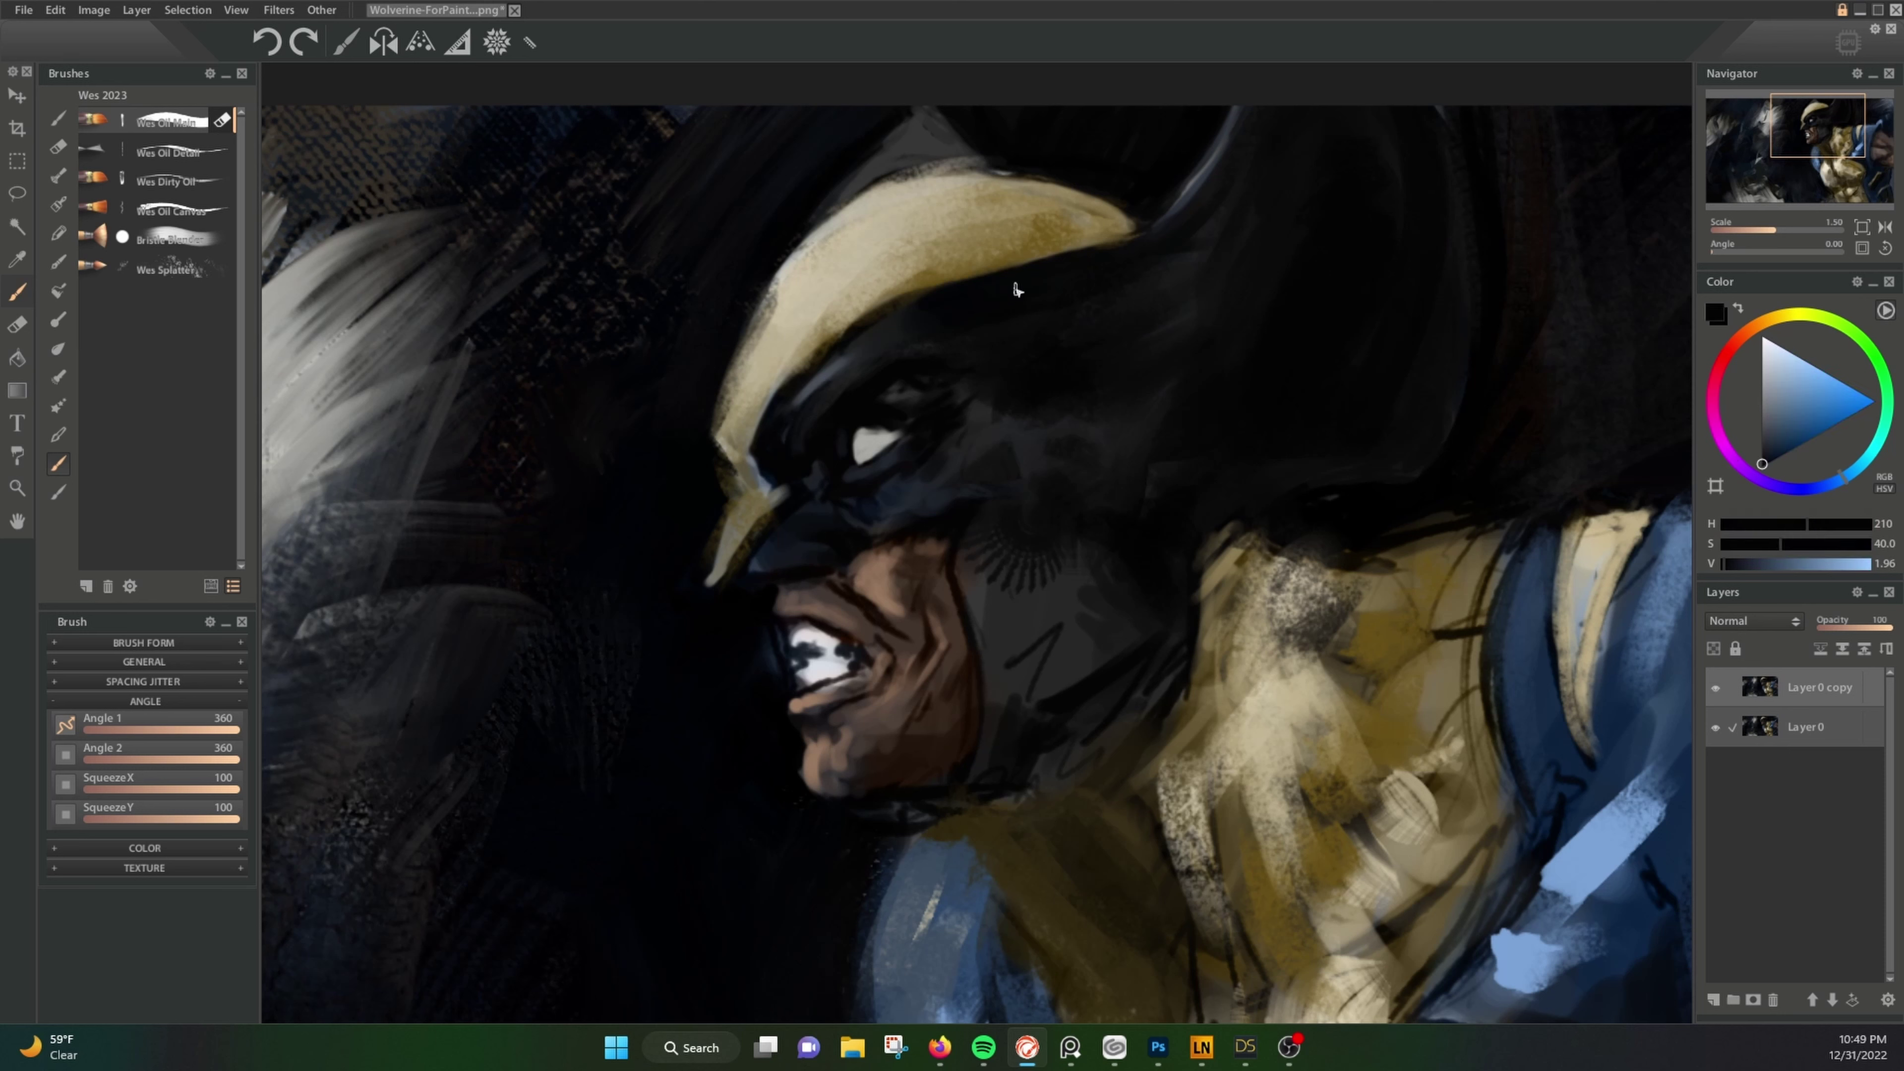
{"action": "left_click_drag", "start_coordinate": [782, 275], "coordinate": [818, 233]}
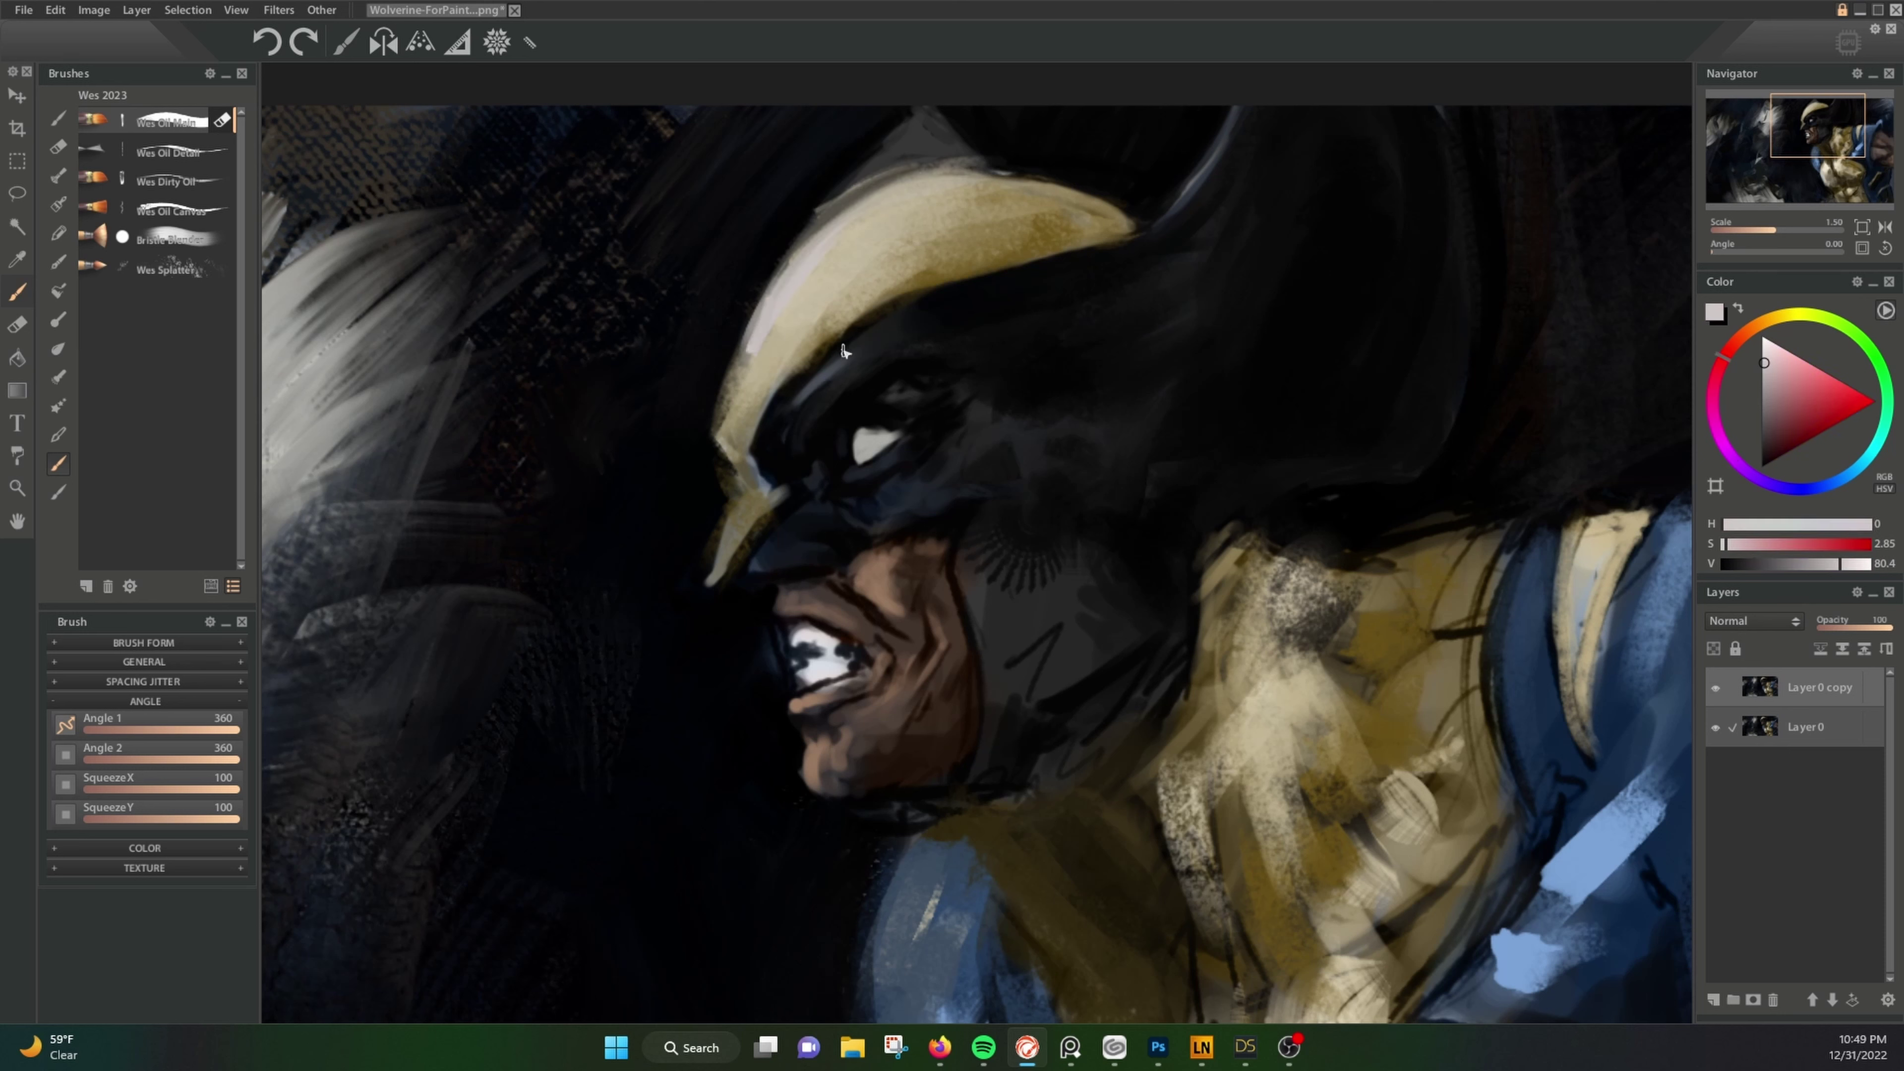
{"action": "left_click", "coordinate": [904, 393], "text": "alt"}
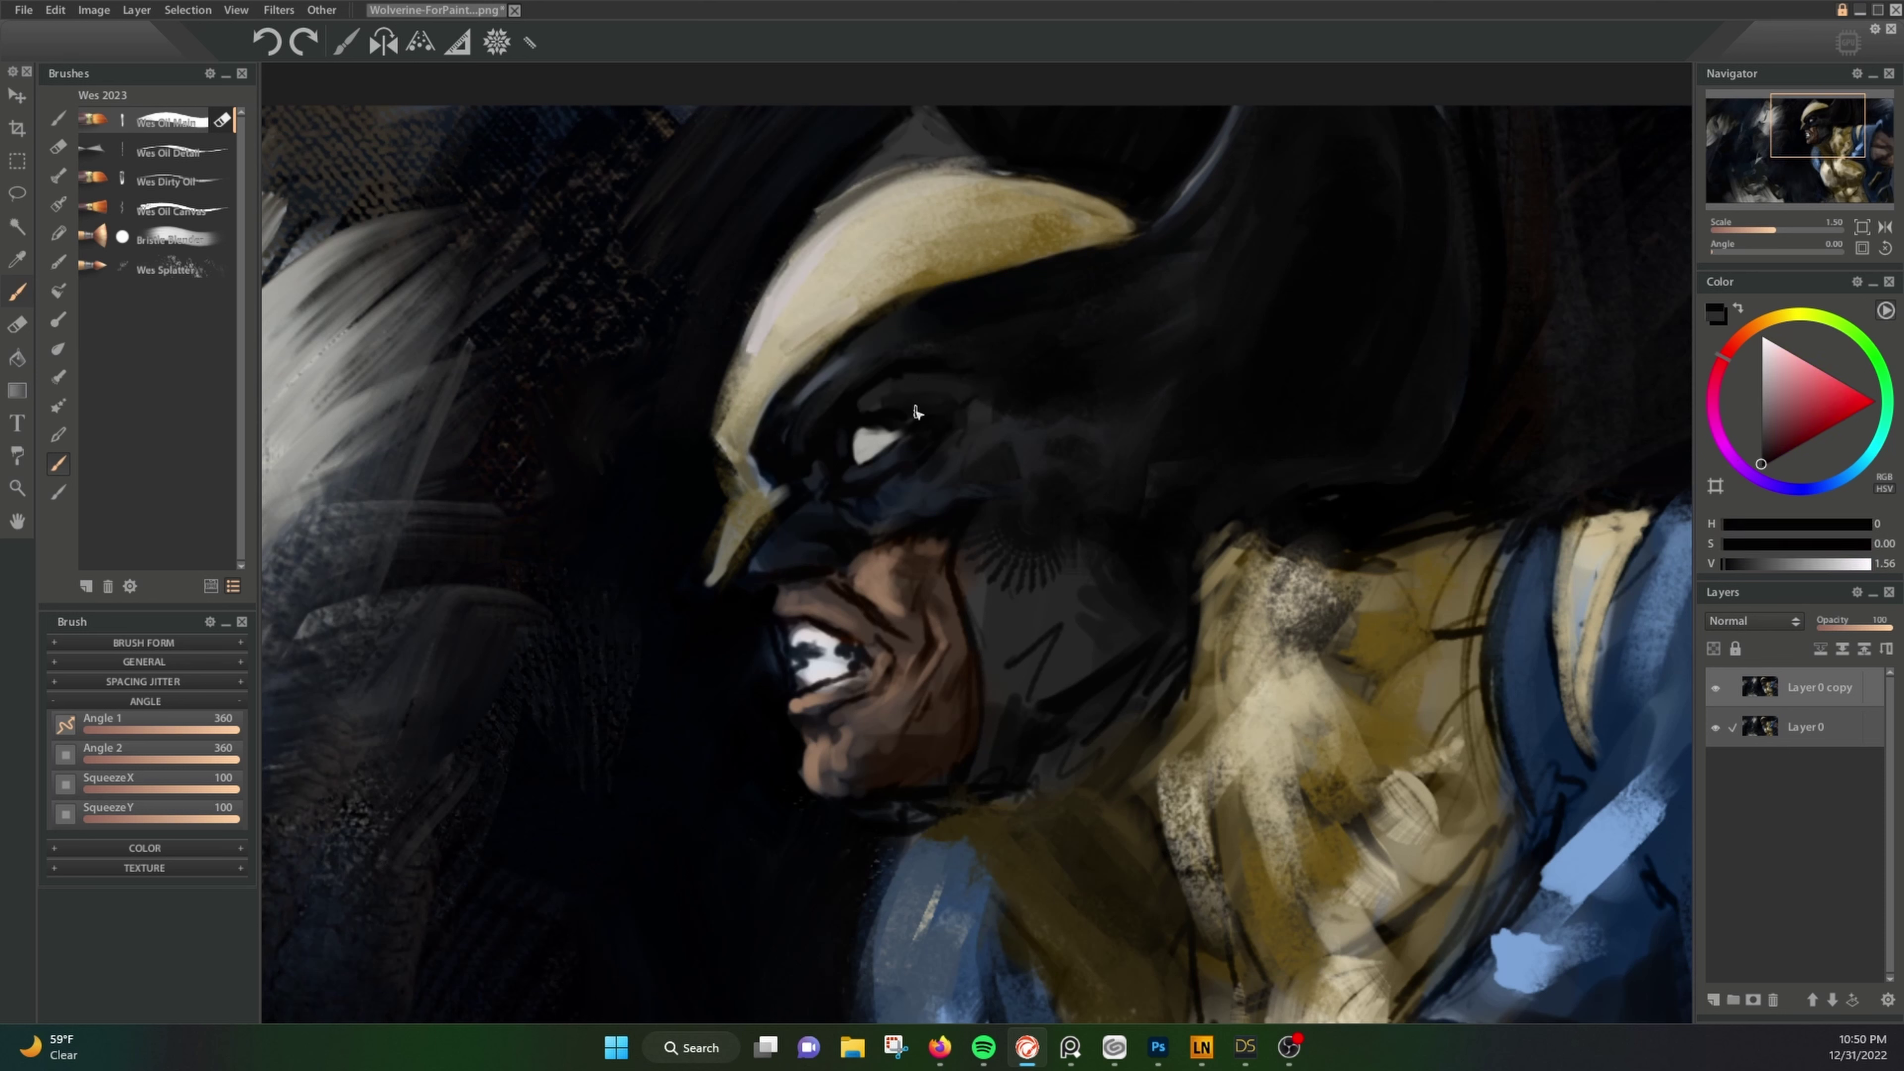
{"action": "left_click", "coordinate": [823, 484], "text": "alt"}
{"action": "left_click_drag", "start_coordinate": [765, 432], "coordinate": [738, 517]}
{"action": "left_click_drag", "start_coordinate": [749, 378], "coordinate": [757, 537]}
Step: Paint yellow over the collar's light stripe after sampling dark tones
{"action": "left_click", "coordinate": [871, 403], "text": "alt"}
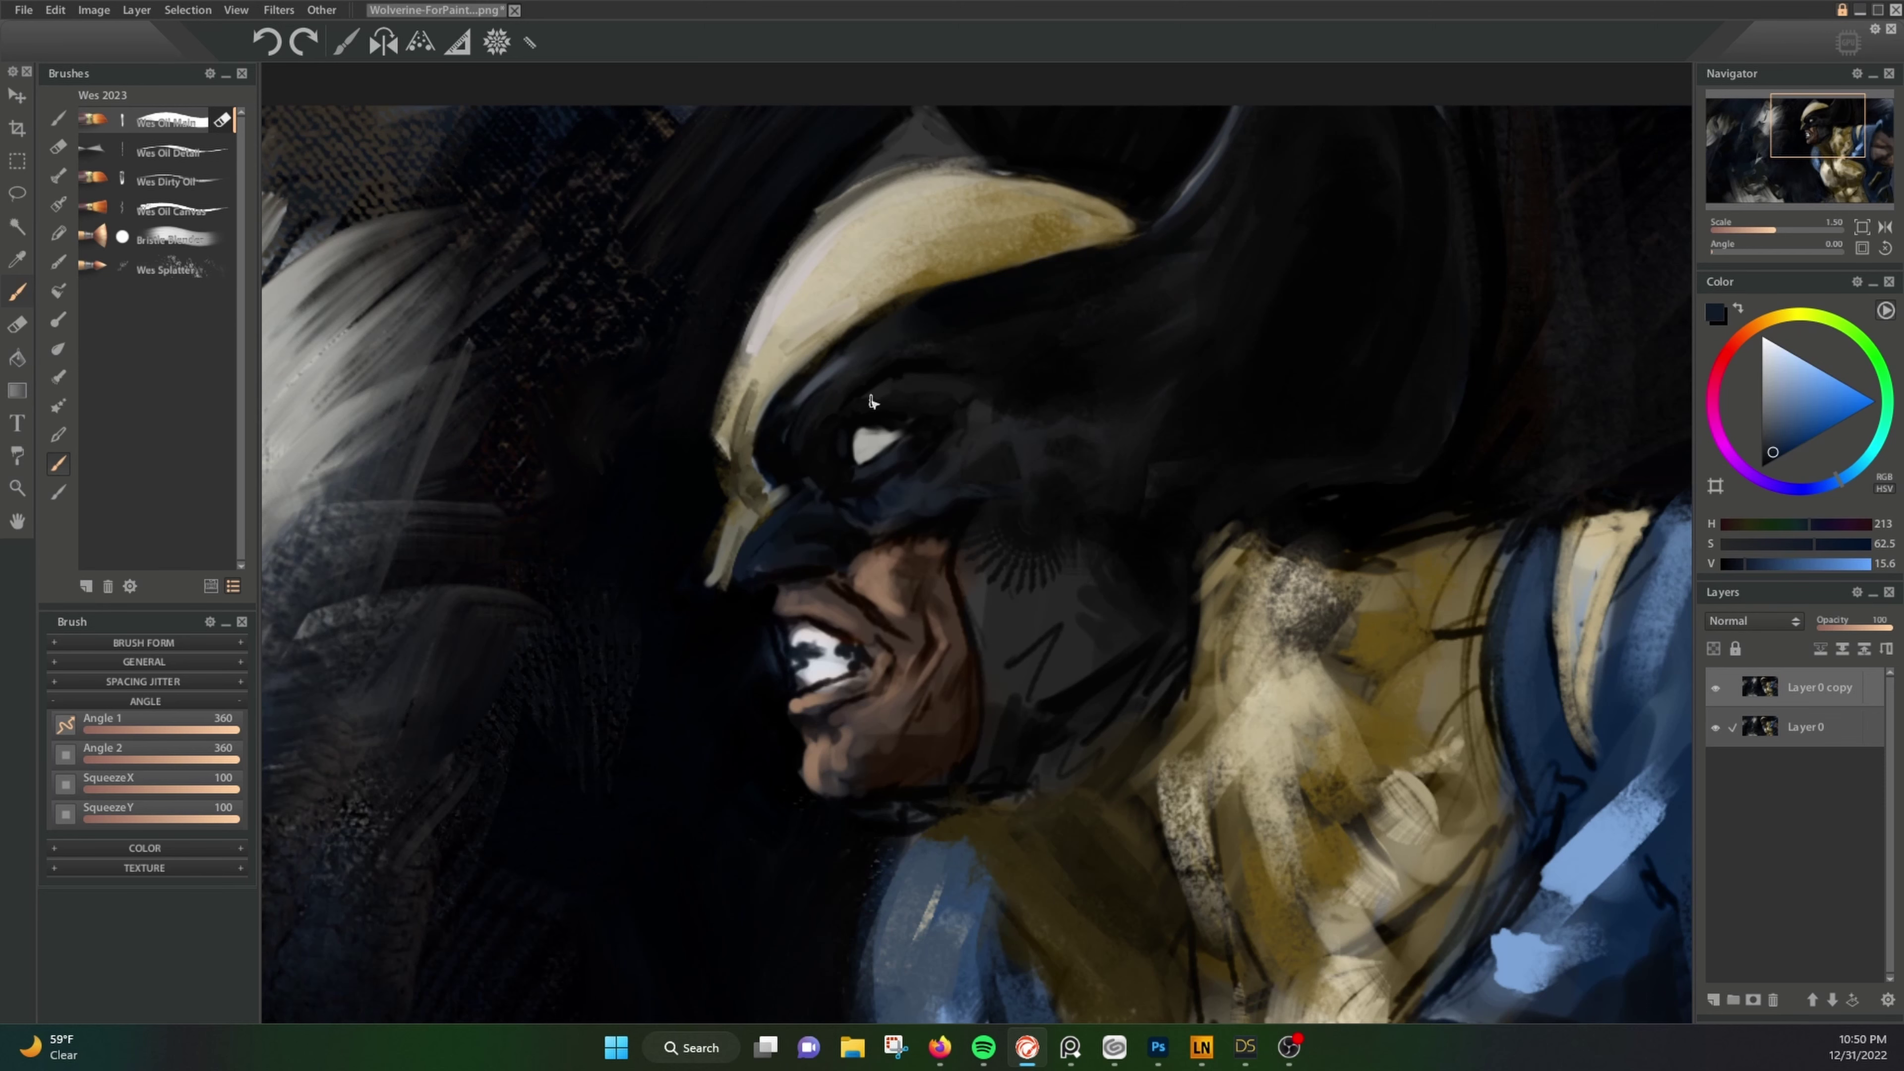
{"action": "left_click", "coordinate": [725, 595], "text": "alt"}
{"action": "left_click", "coordinate": [742, 573], "text": "alt"}
{"action": "left_click_drag", "start_coordinate": [817, 358], "coordinate": [723, 501]}
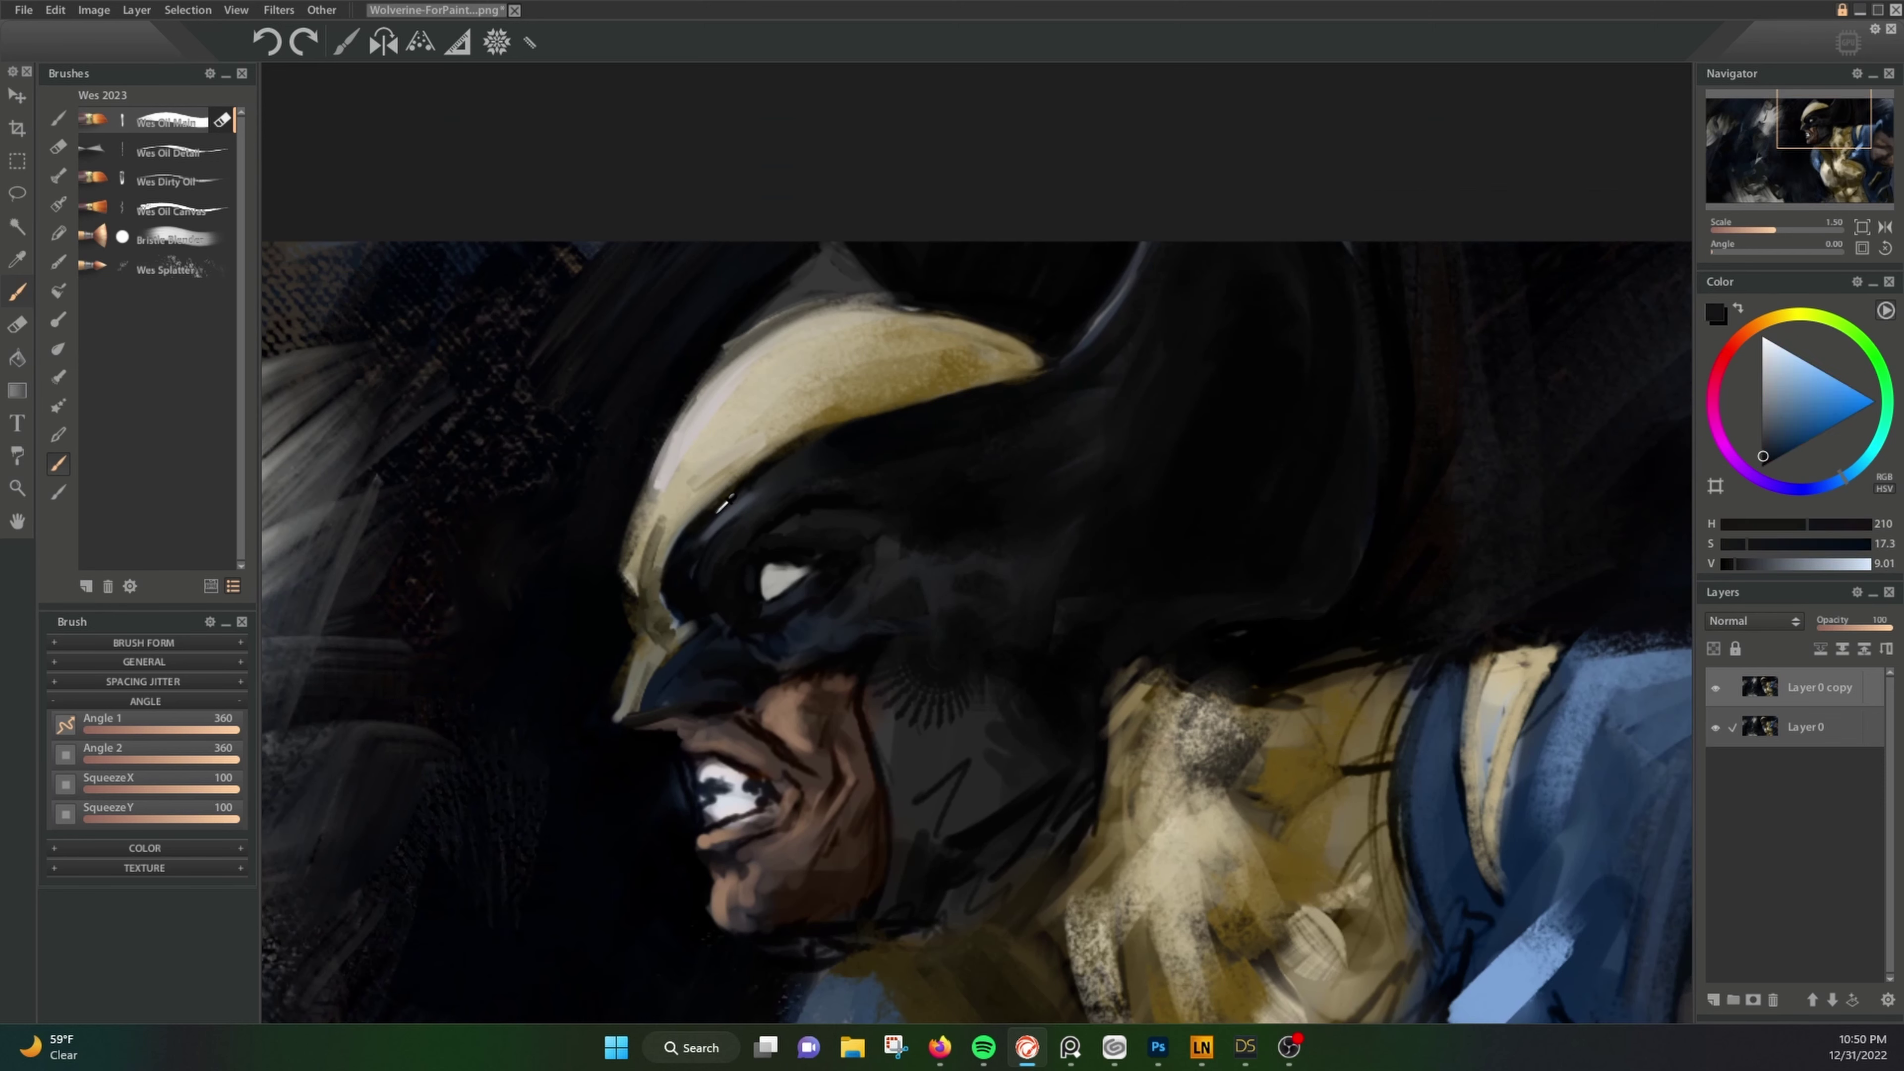
{"action": "left_click", "coordinate": [744, 335], "text": "alt"}
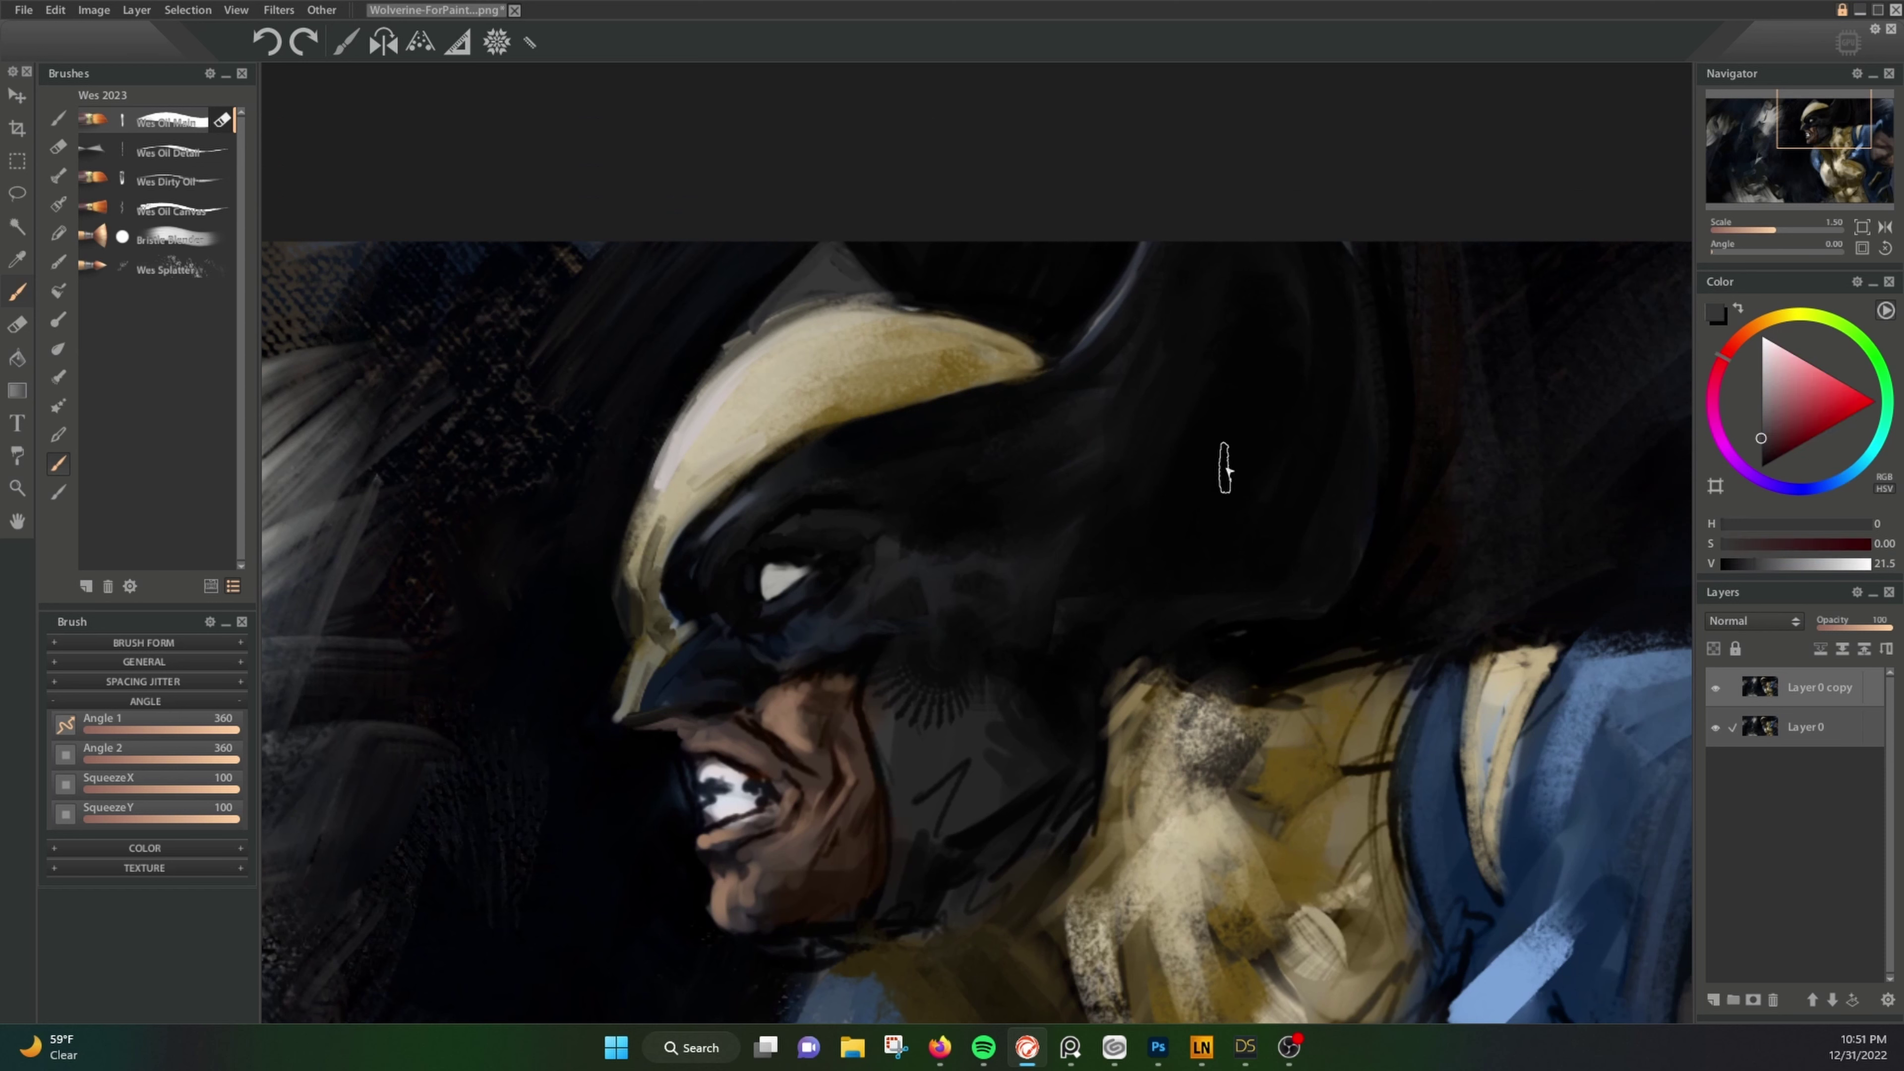
{"action": "left_click", "coordinate": [1229, 480], "text": "alt"}
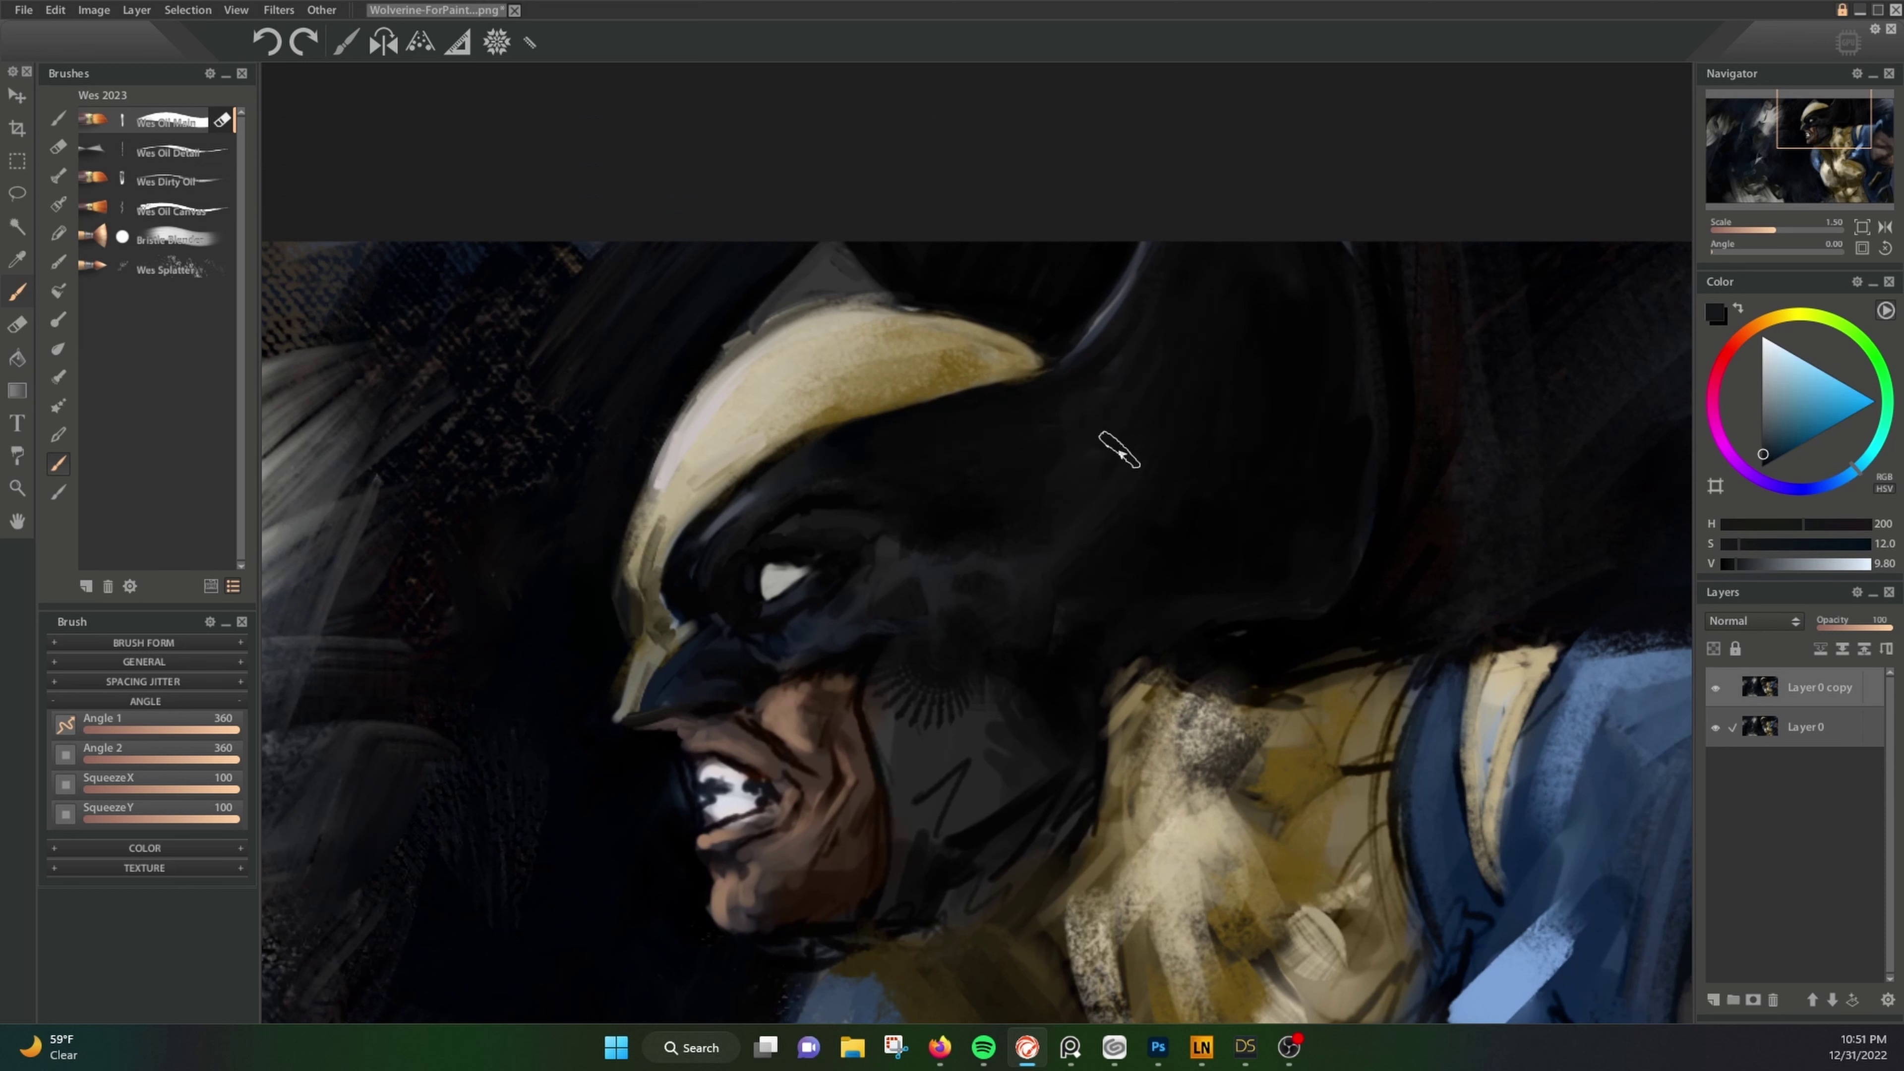
{"action": "left_click", "coordinate": [1020, 439], "text": "alt"}
{"action": "left_click", "coordinate": [1122, 503], "text": "alt"}
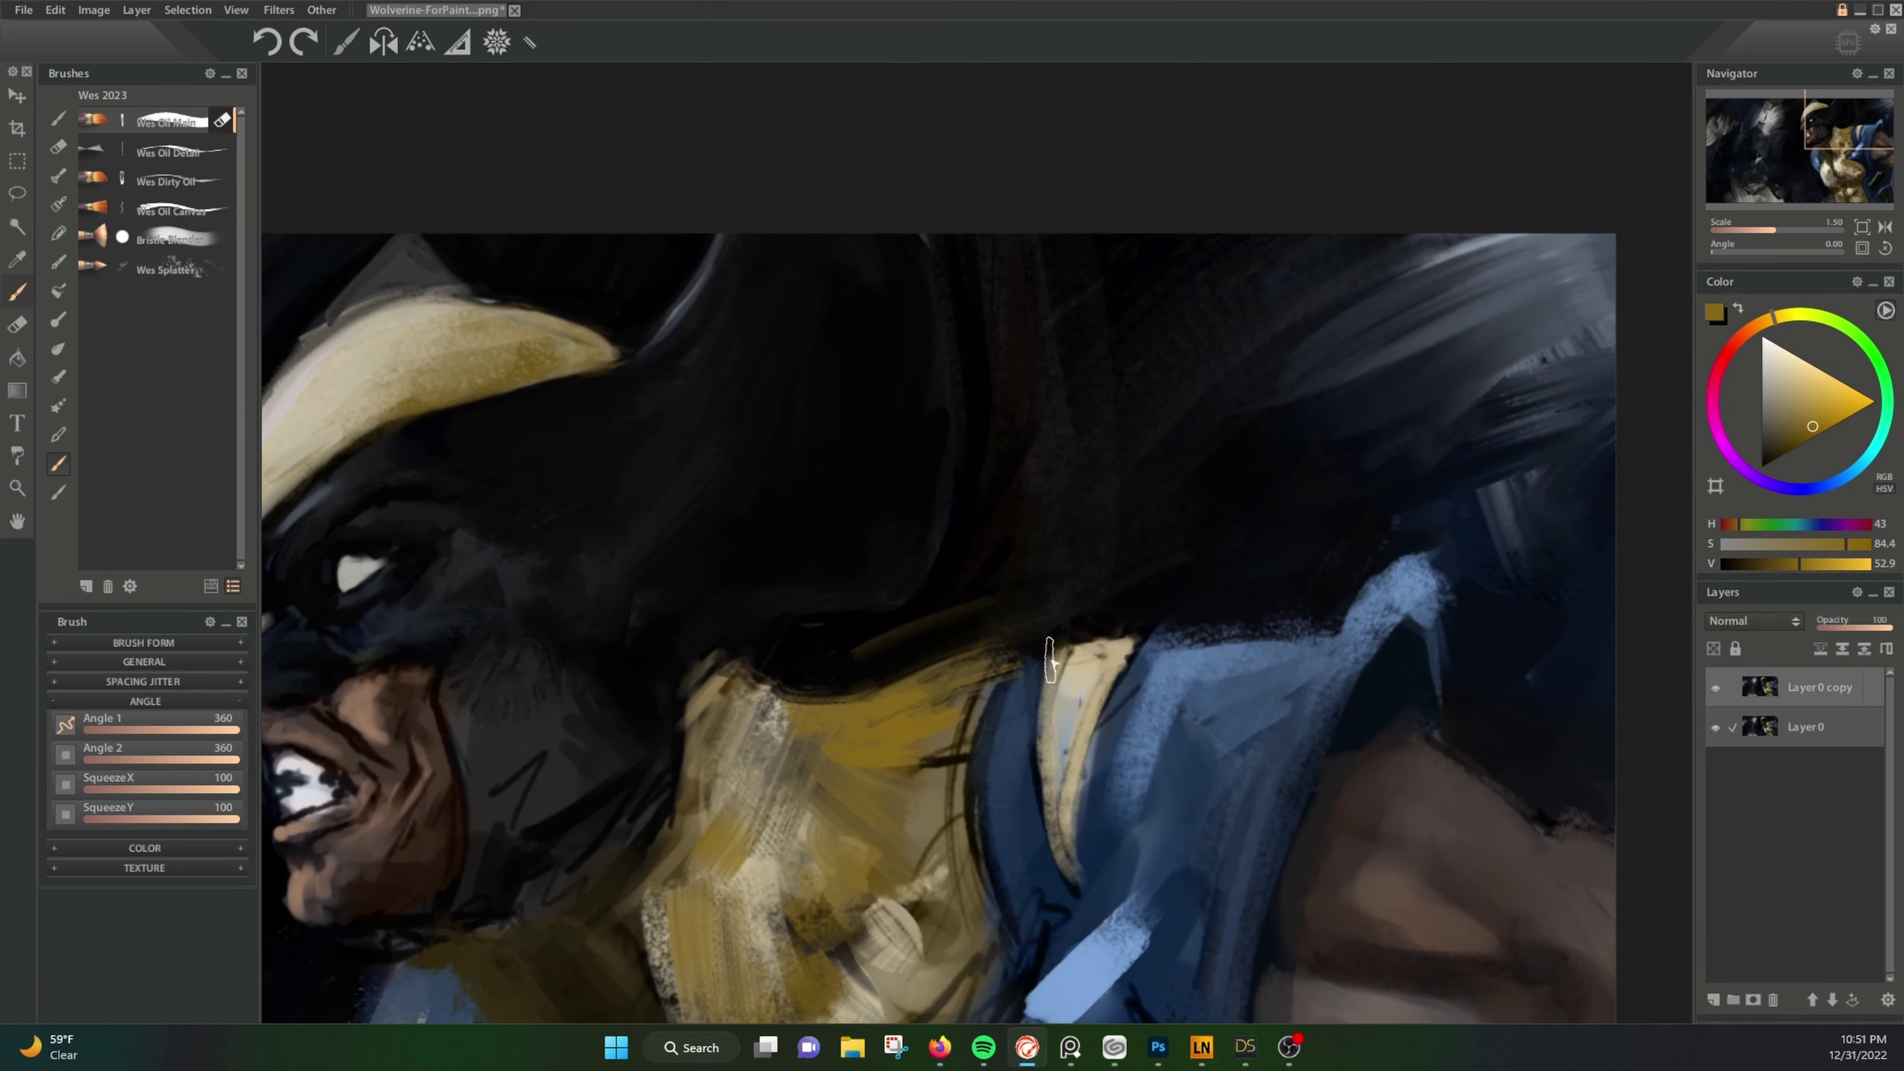
{"action": "left_click_drag", "start_coordinate": [1050, 660], "coordinate": [1079, 862]}
Step: Add light blue chest strokes, navy shoulder strokes and dark brown collar strokes
{"action": "left_click", "coordinate": [1087, 831], "text": "alt"}
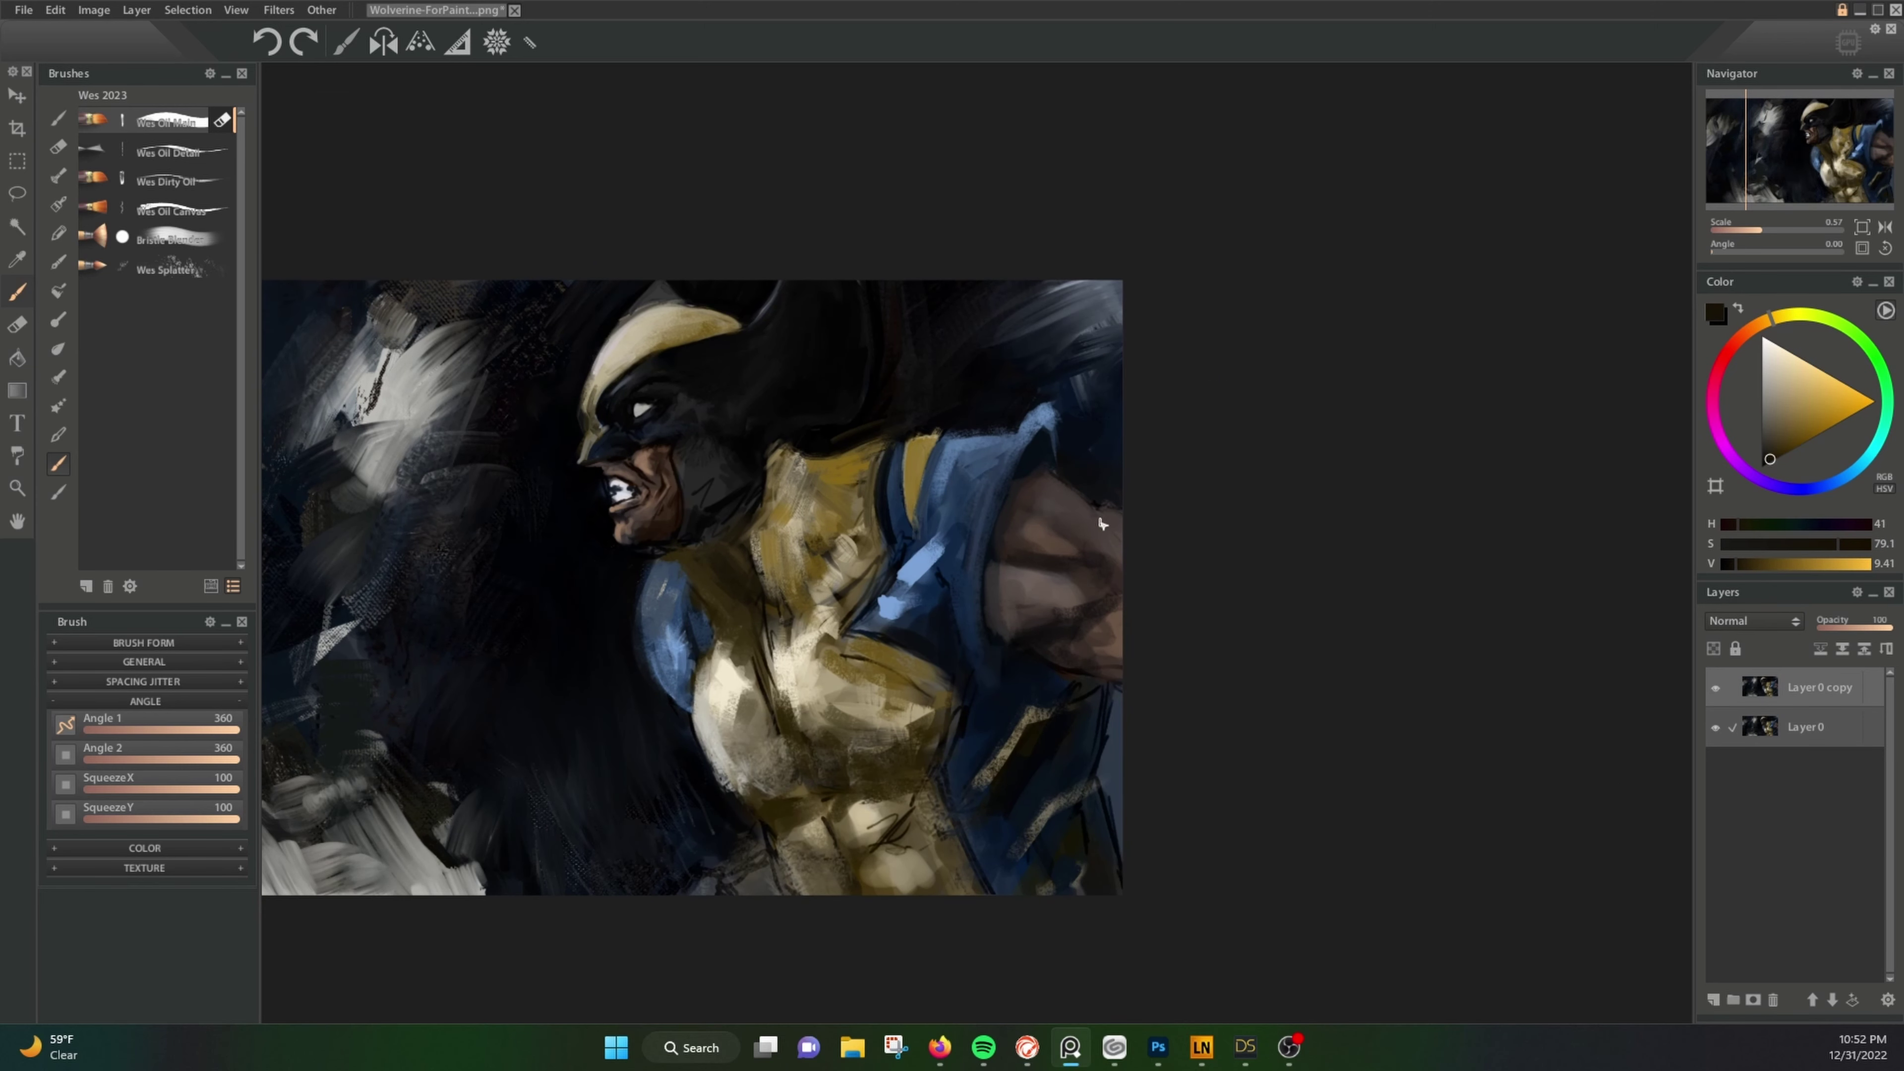
{"action": "left_click", "coordinate": [927, 547], "text": "alt"}
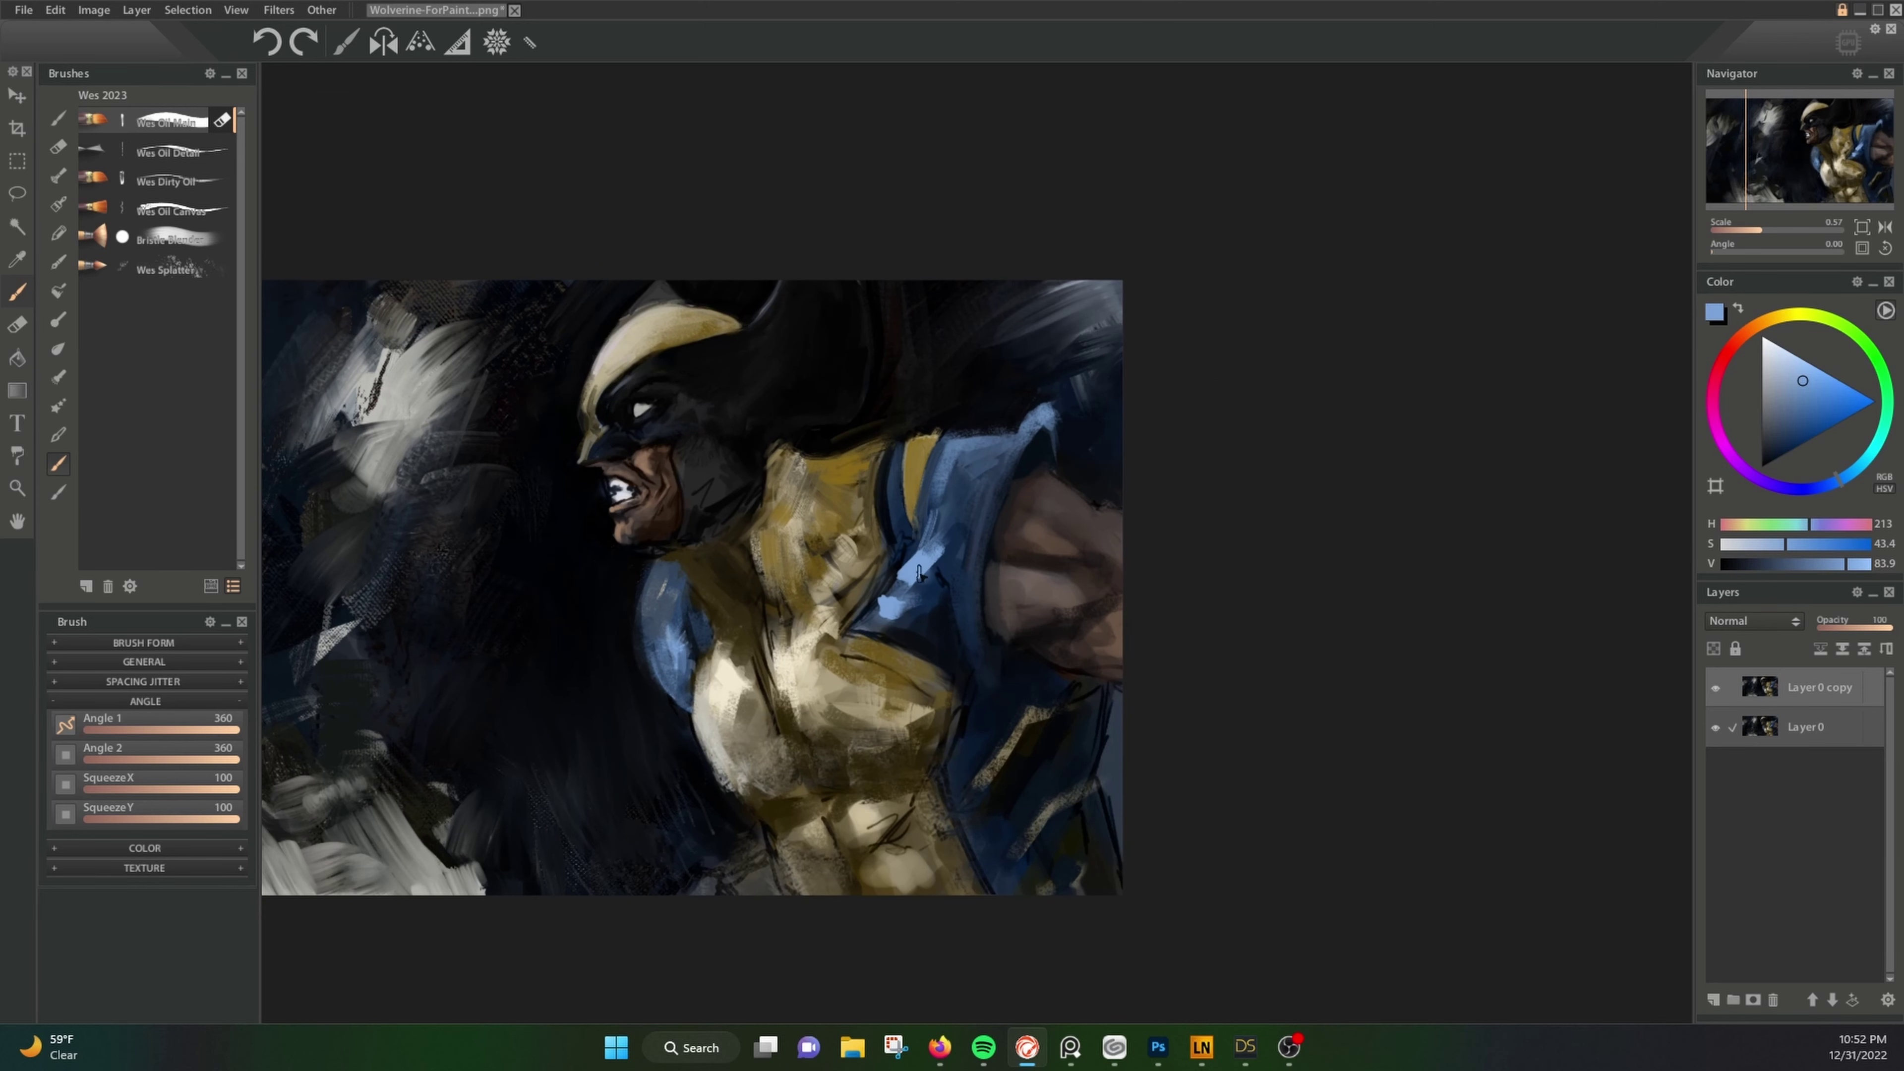
{"action": "left_click_drag", "start_coordinate": [923, 559], "coordinate": [941, 647]}
{"action": "left_click", "coordinate": [1062, 381], "text": "alt"}
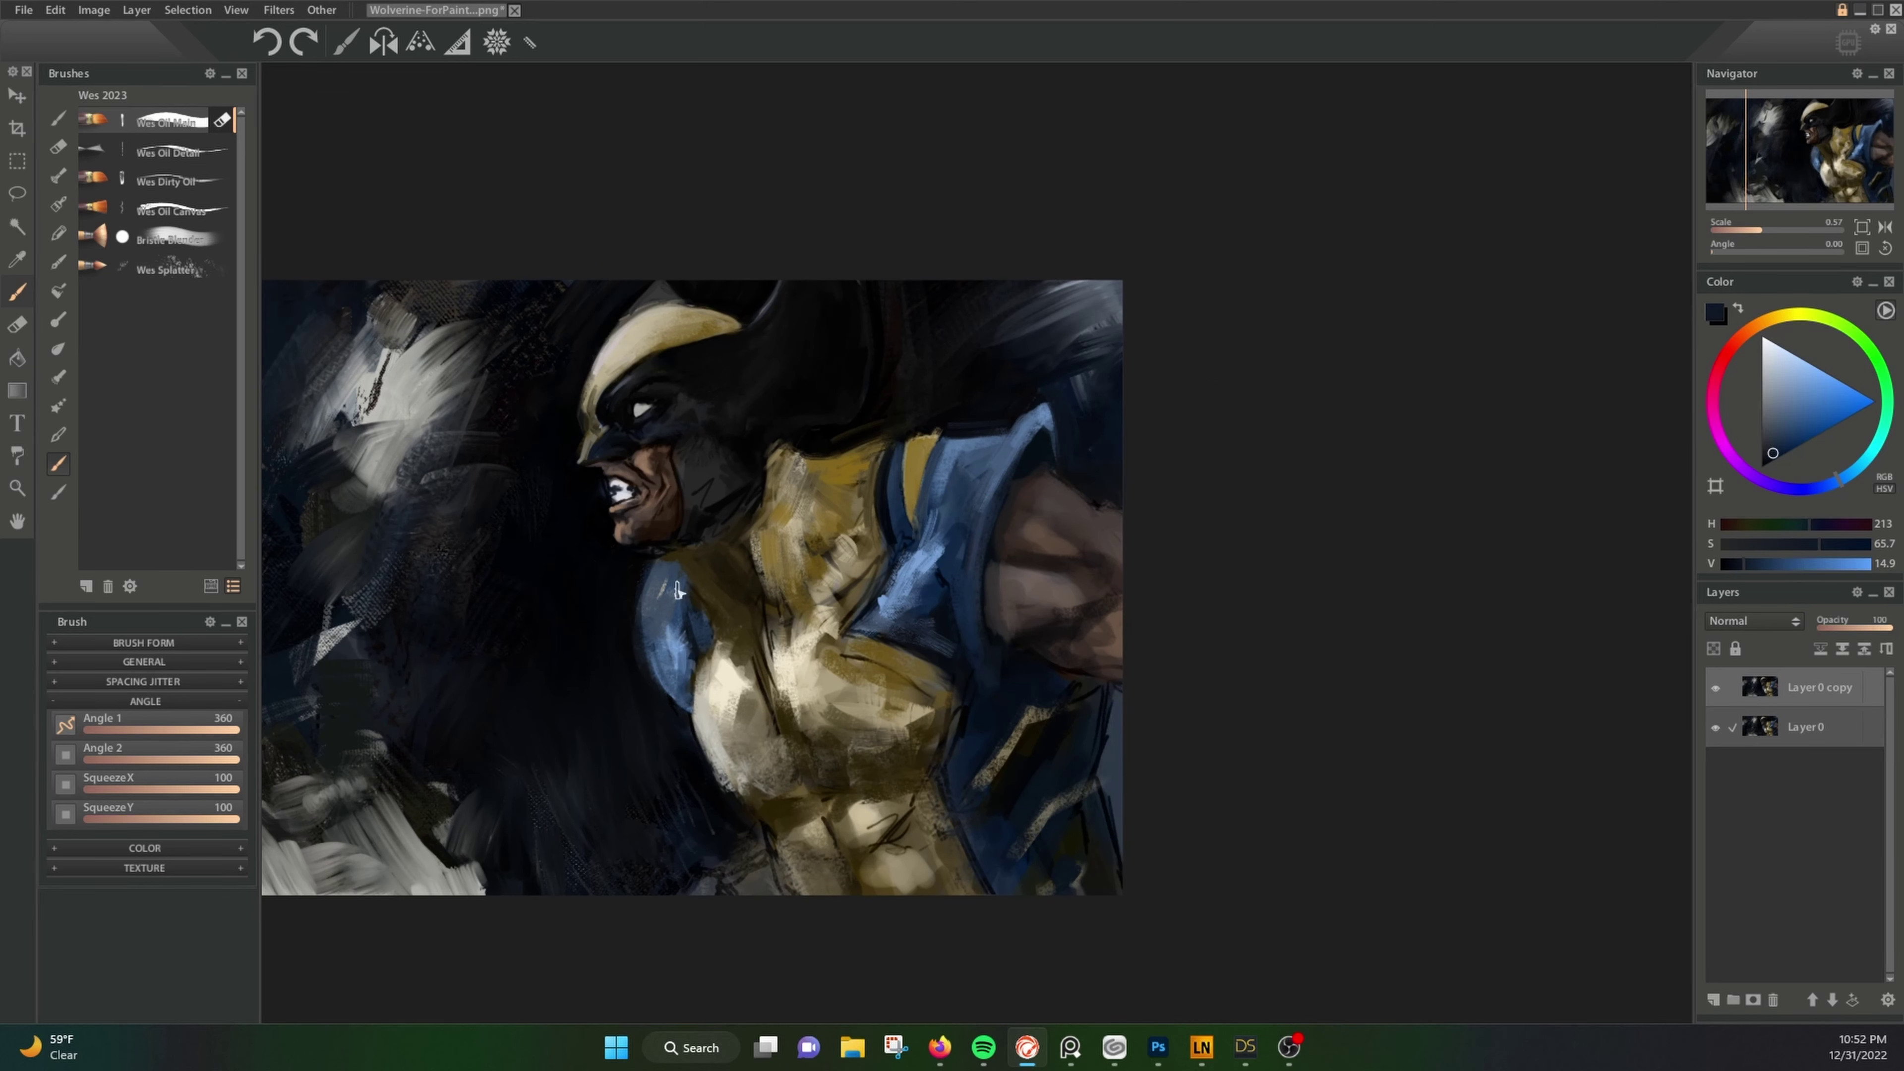
{"action": "left_click_drag", "start_coordinate": [678, 591], "coordinate": [668, 720]}
{"action": "left_click", "coordinate": [782, 645], "text": "alt"}
{"action": "left_click_drag", "start_coordinate": [782, 645], "coordinate": [815, 492]}
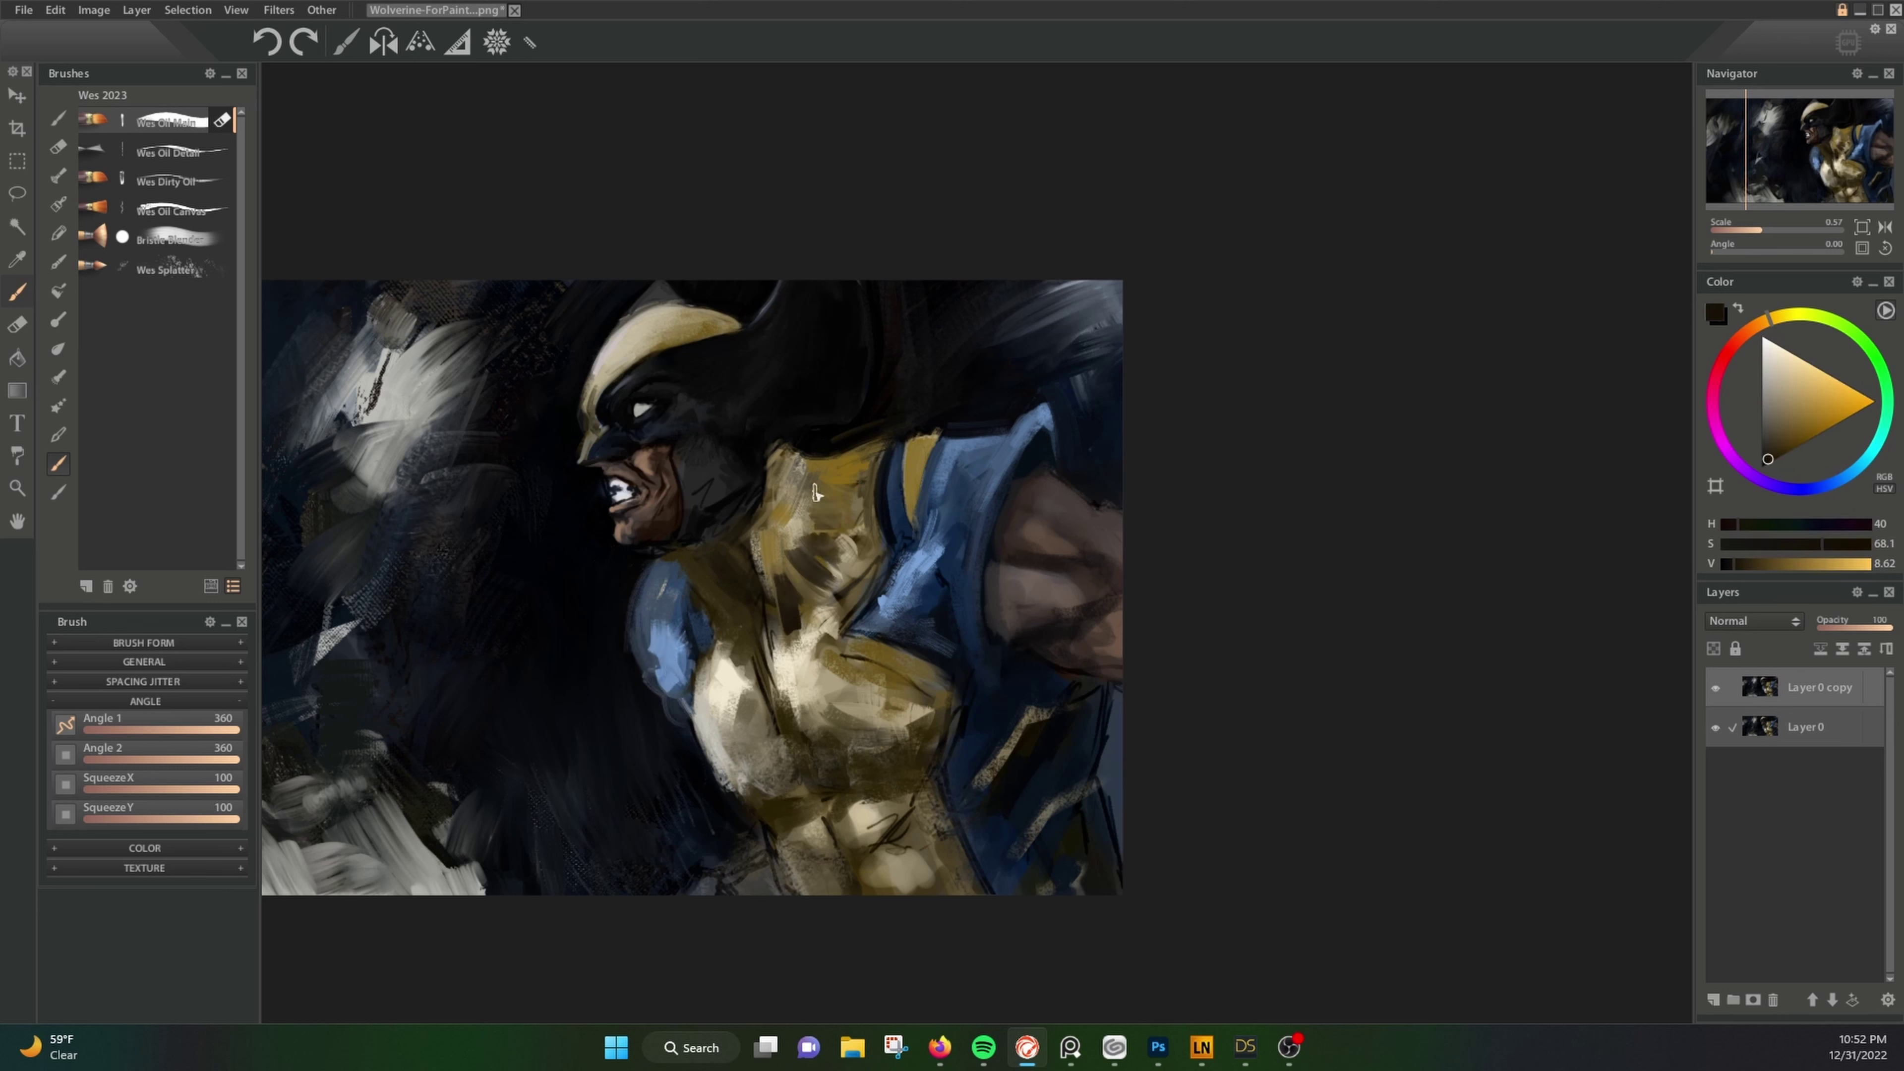
Step: Sample cream, reddish-brown and near-black teal tones from the painting
{"action": "left_click", "coordinate": [806, 539], "text": "alt"}
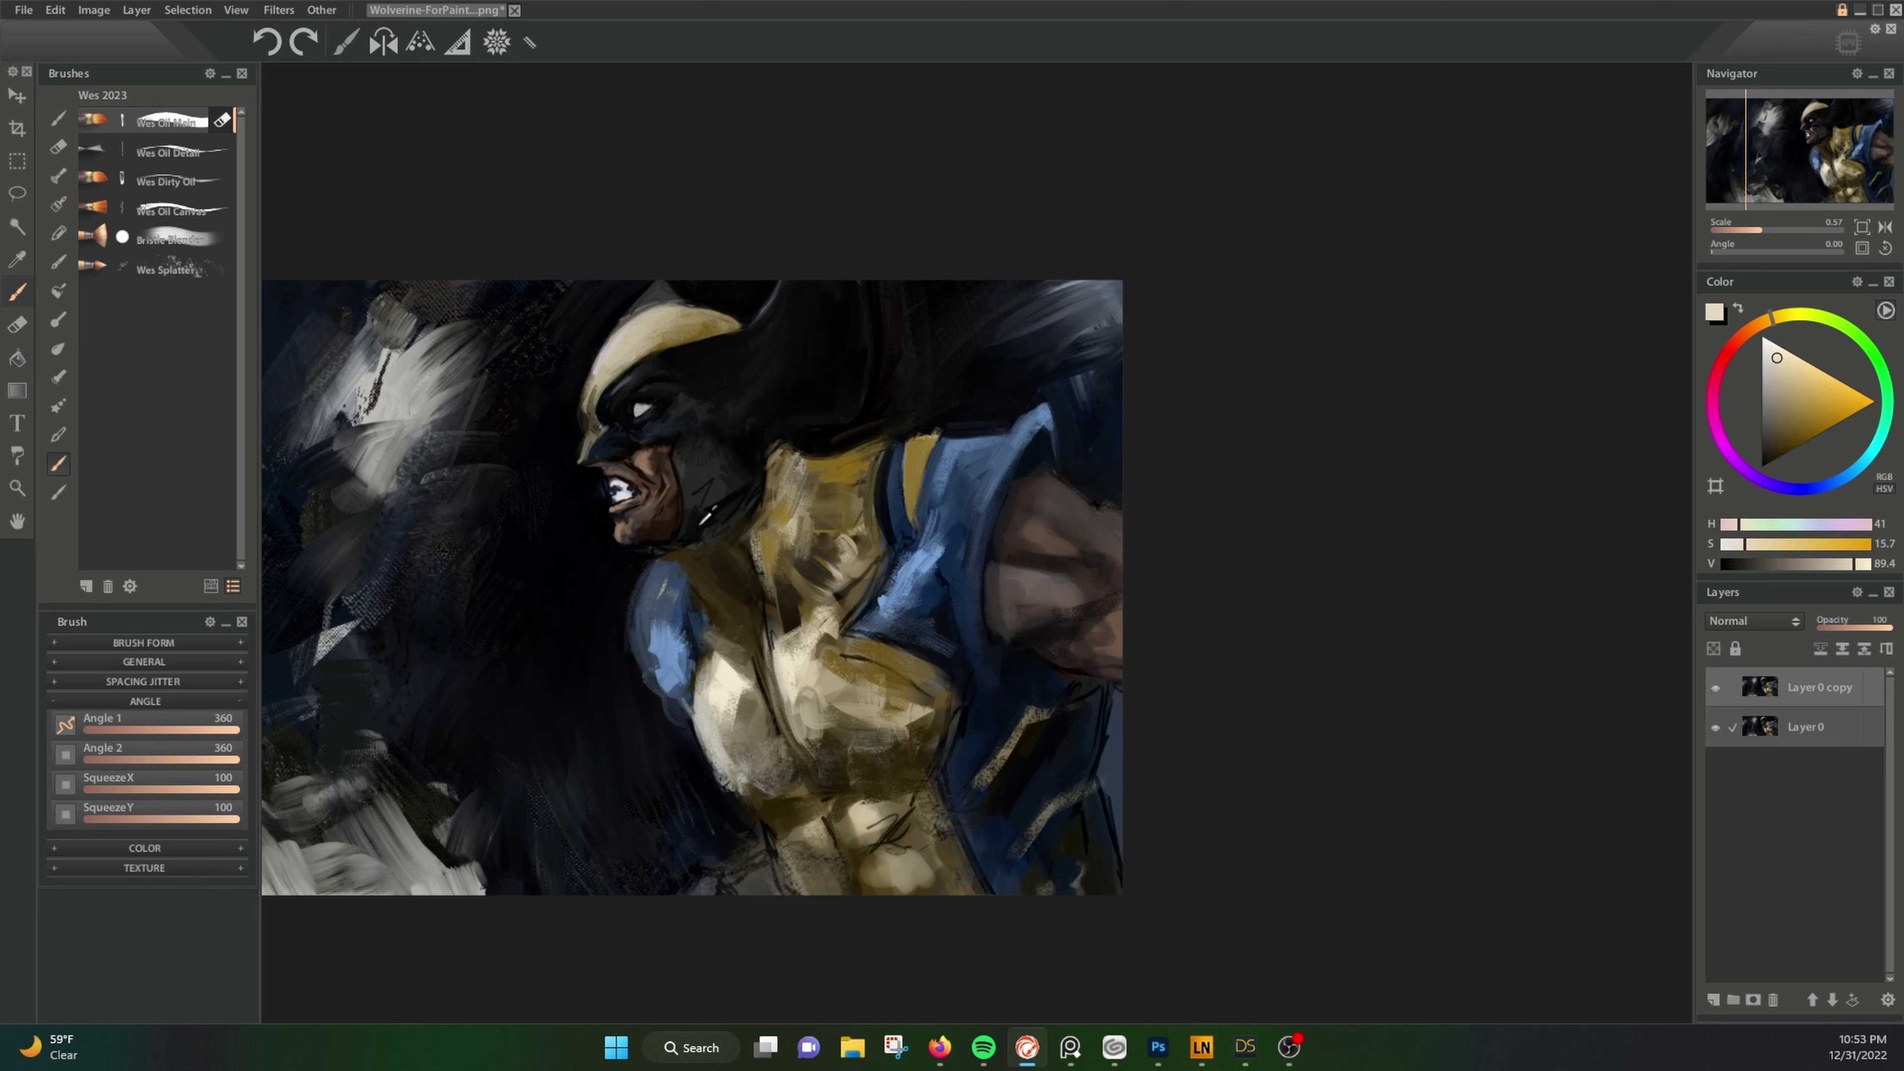
{"action": "left_click", "coordinate": [1032, 474], "text": "alt"}
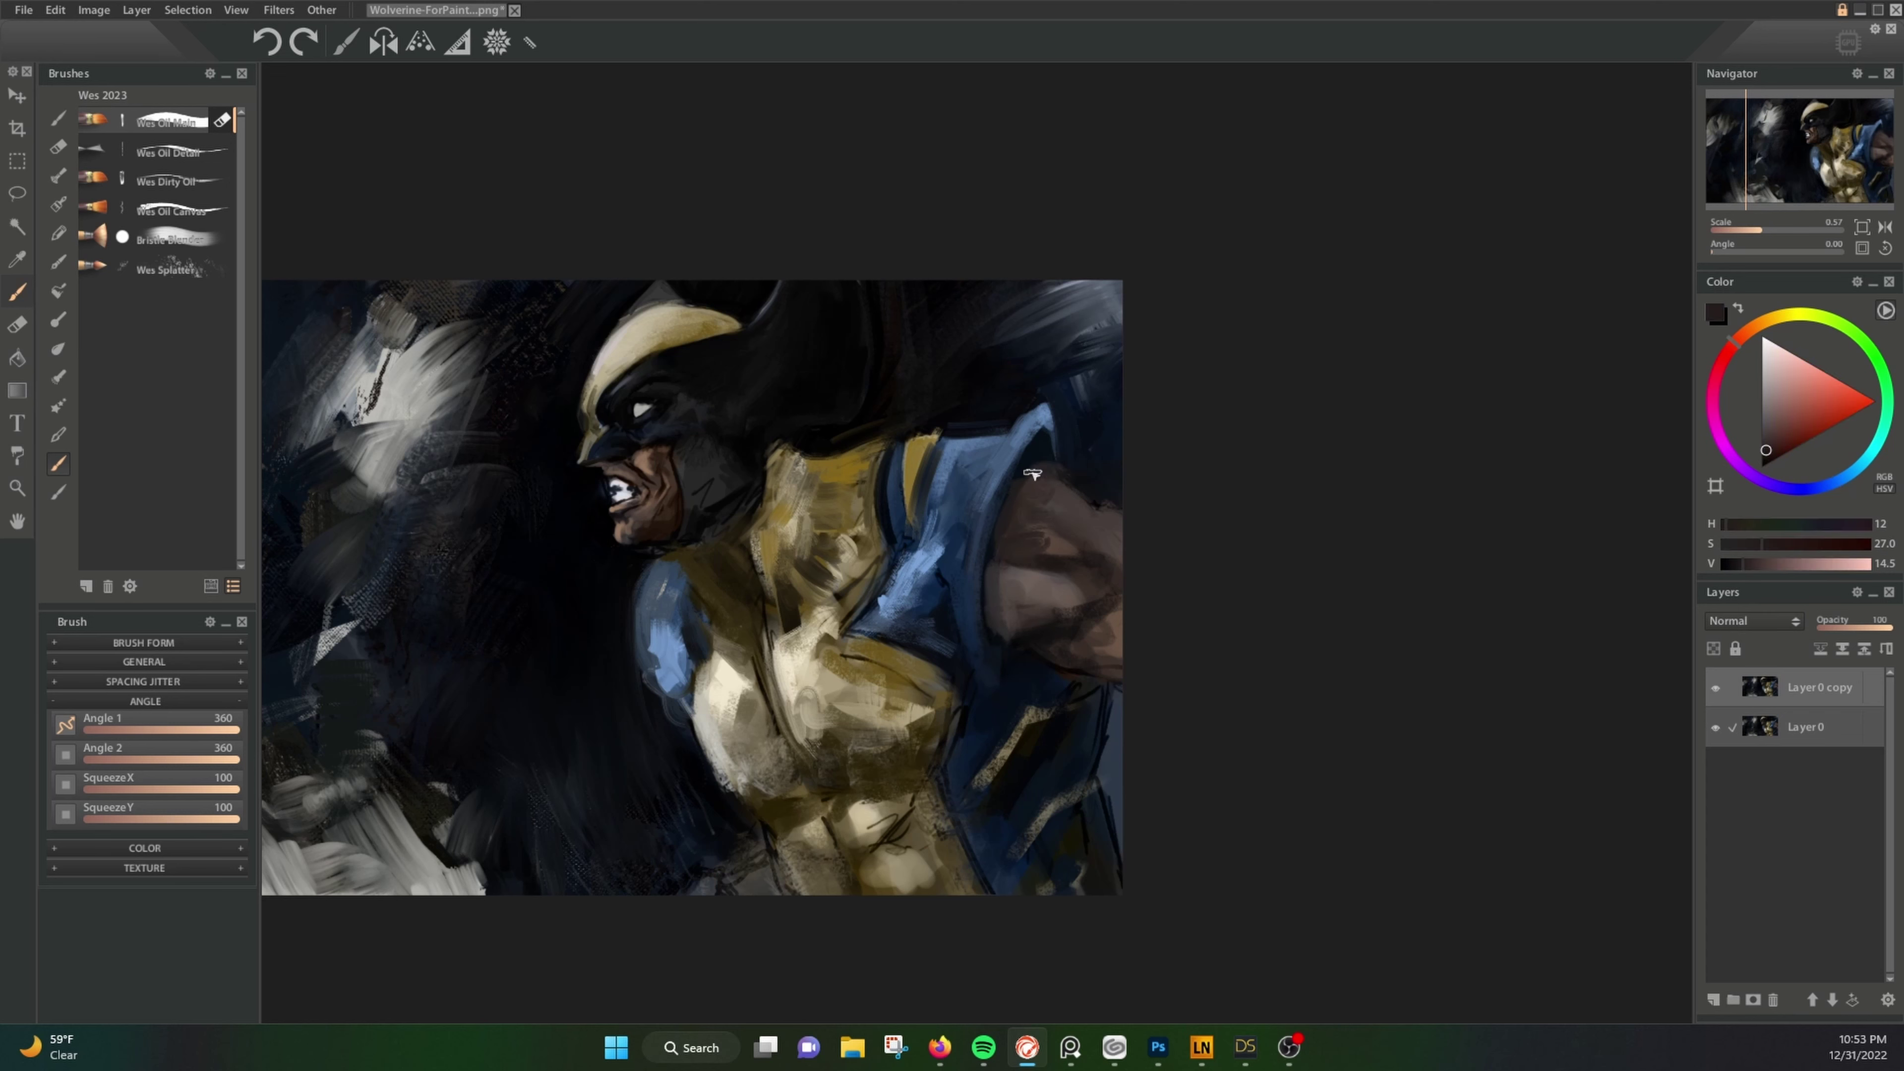
{"action": "left_click", "coordinate": [1054, 574], "text": "alt"}
{"action": "left_click", "coordinate": [1003, 595], "text": "alt"}
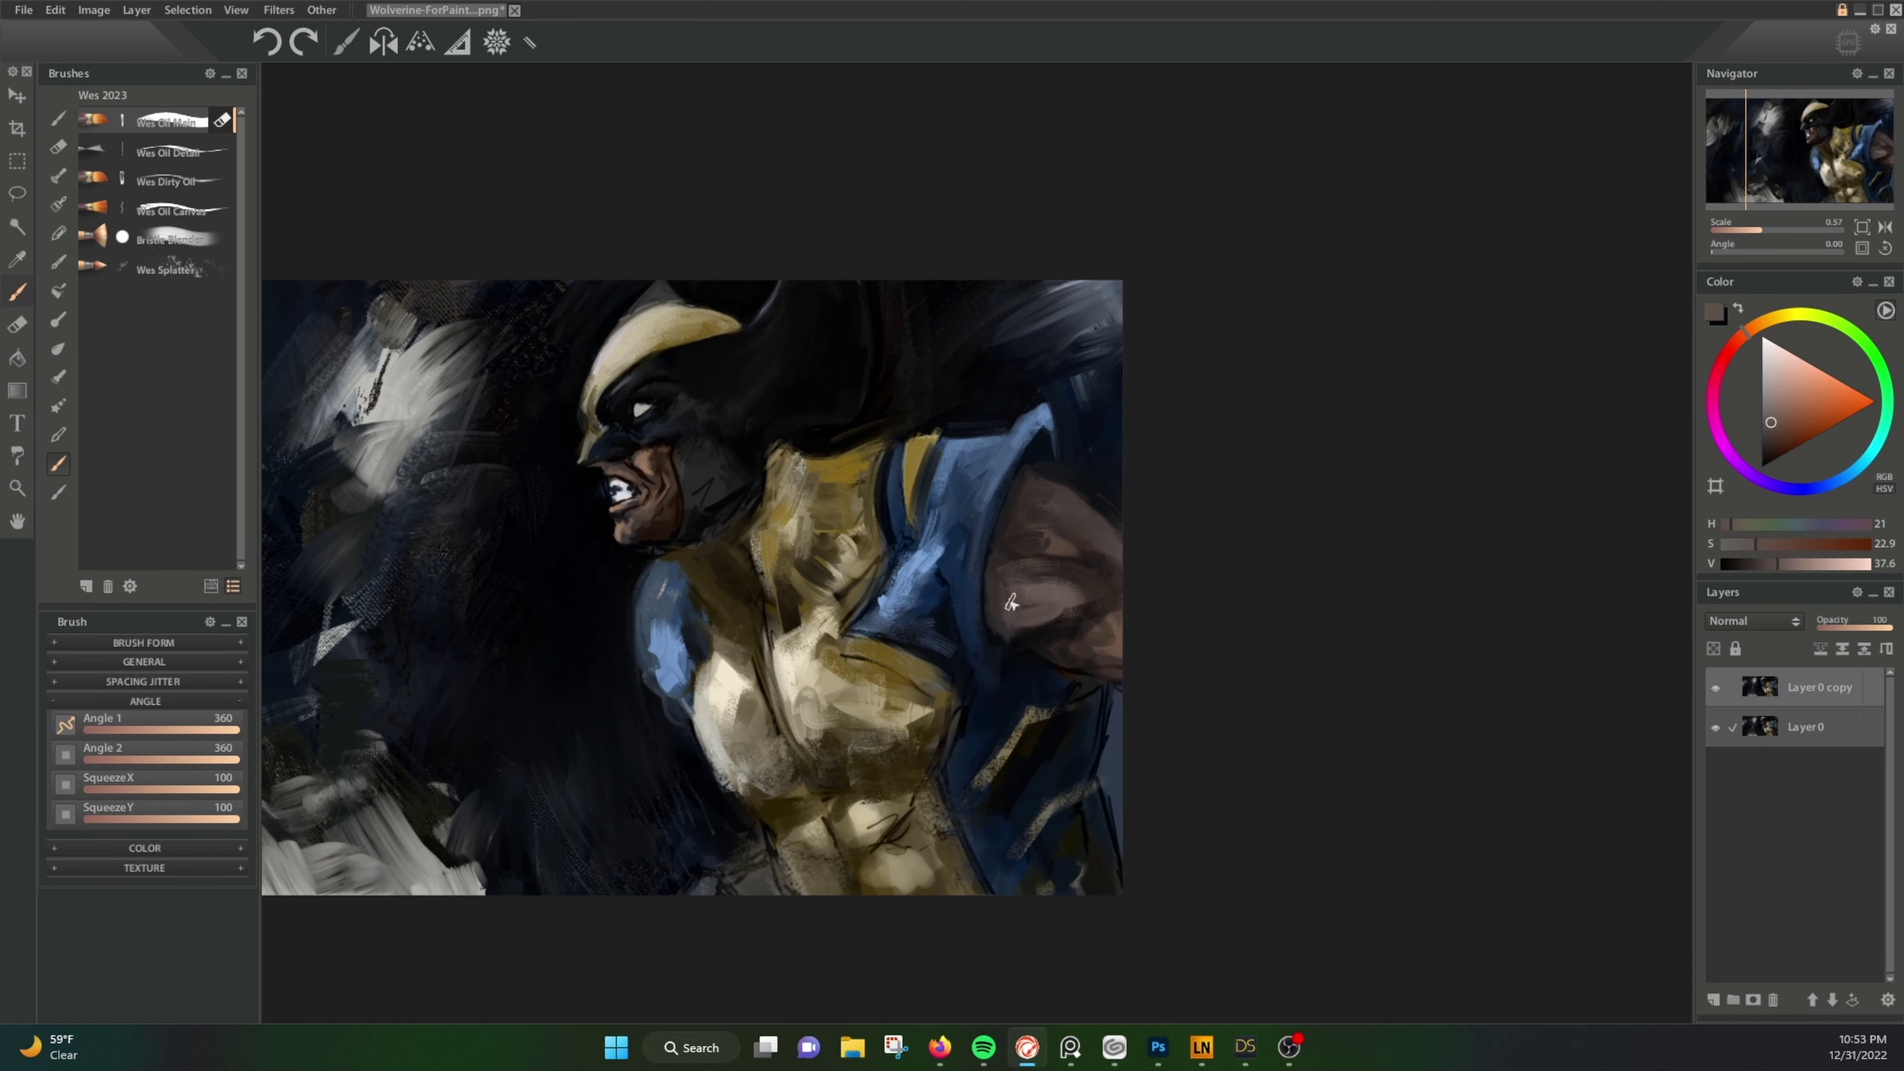
{"action": "left_click_drag", "start_coordinate": [1003, 596], "coordinate": [952, 498]}
{"action": "left_click", "coordinate": [956, 500], "text": "alt"}
Step: Darken the blue shoulder with dark blue strokes sampled from the chest
{"action": "left_click", "coordinate": [718, 442], "text": "alt"}
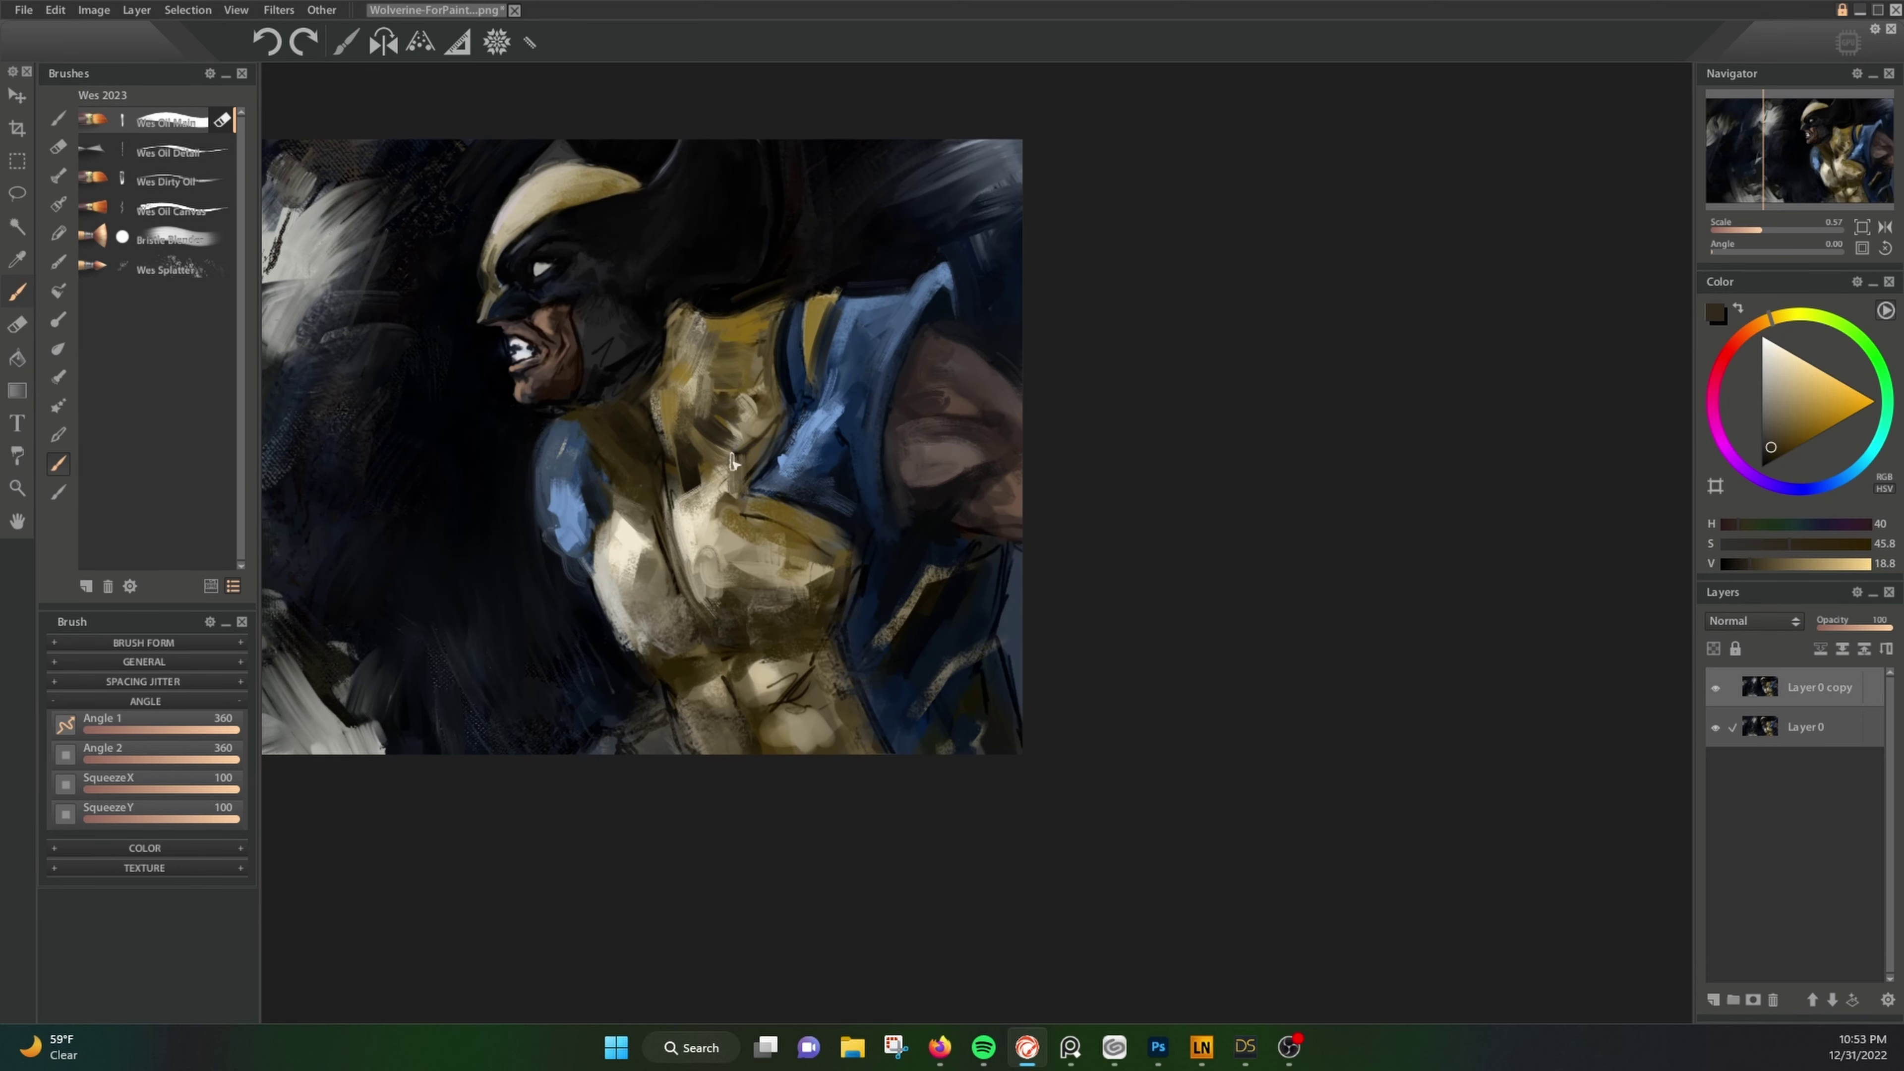
{"action": "left_click", "coordinate": [787, 638], "text": "alt"}
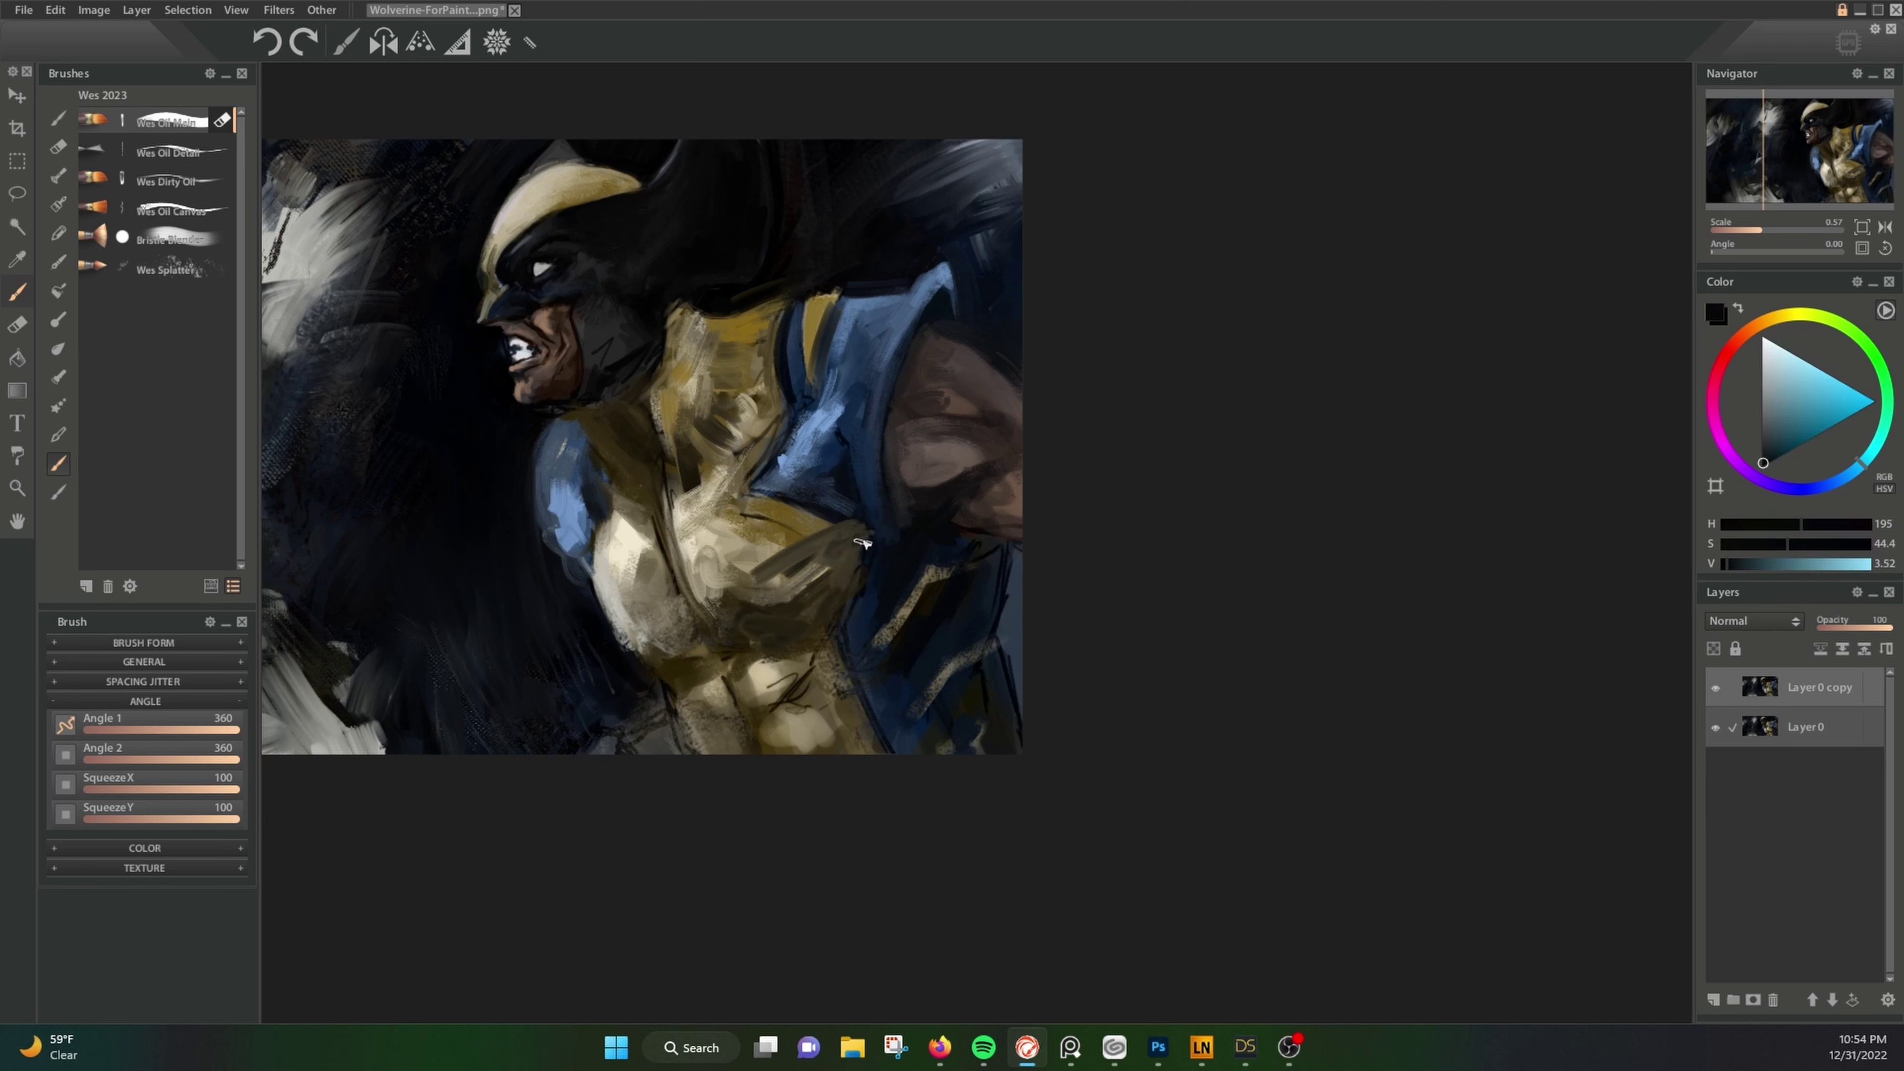
{"action": "left_click", "coordinate": [757, 559], "text": "alt"}
{"action": "left_click", "coordinate": [807, 474], "text": "alt"}
{"action": "left_click_drag", "start_coordinate": [807, 474], "coordinate": [807, 367]}
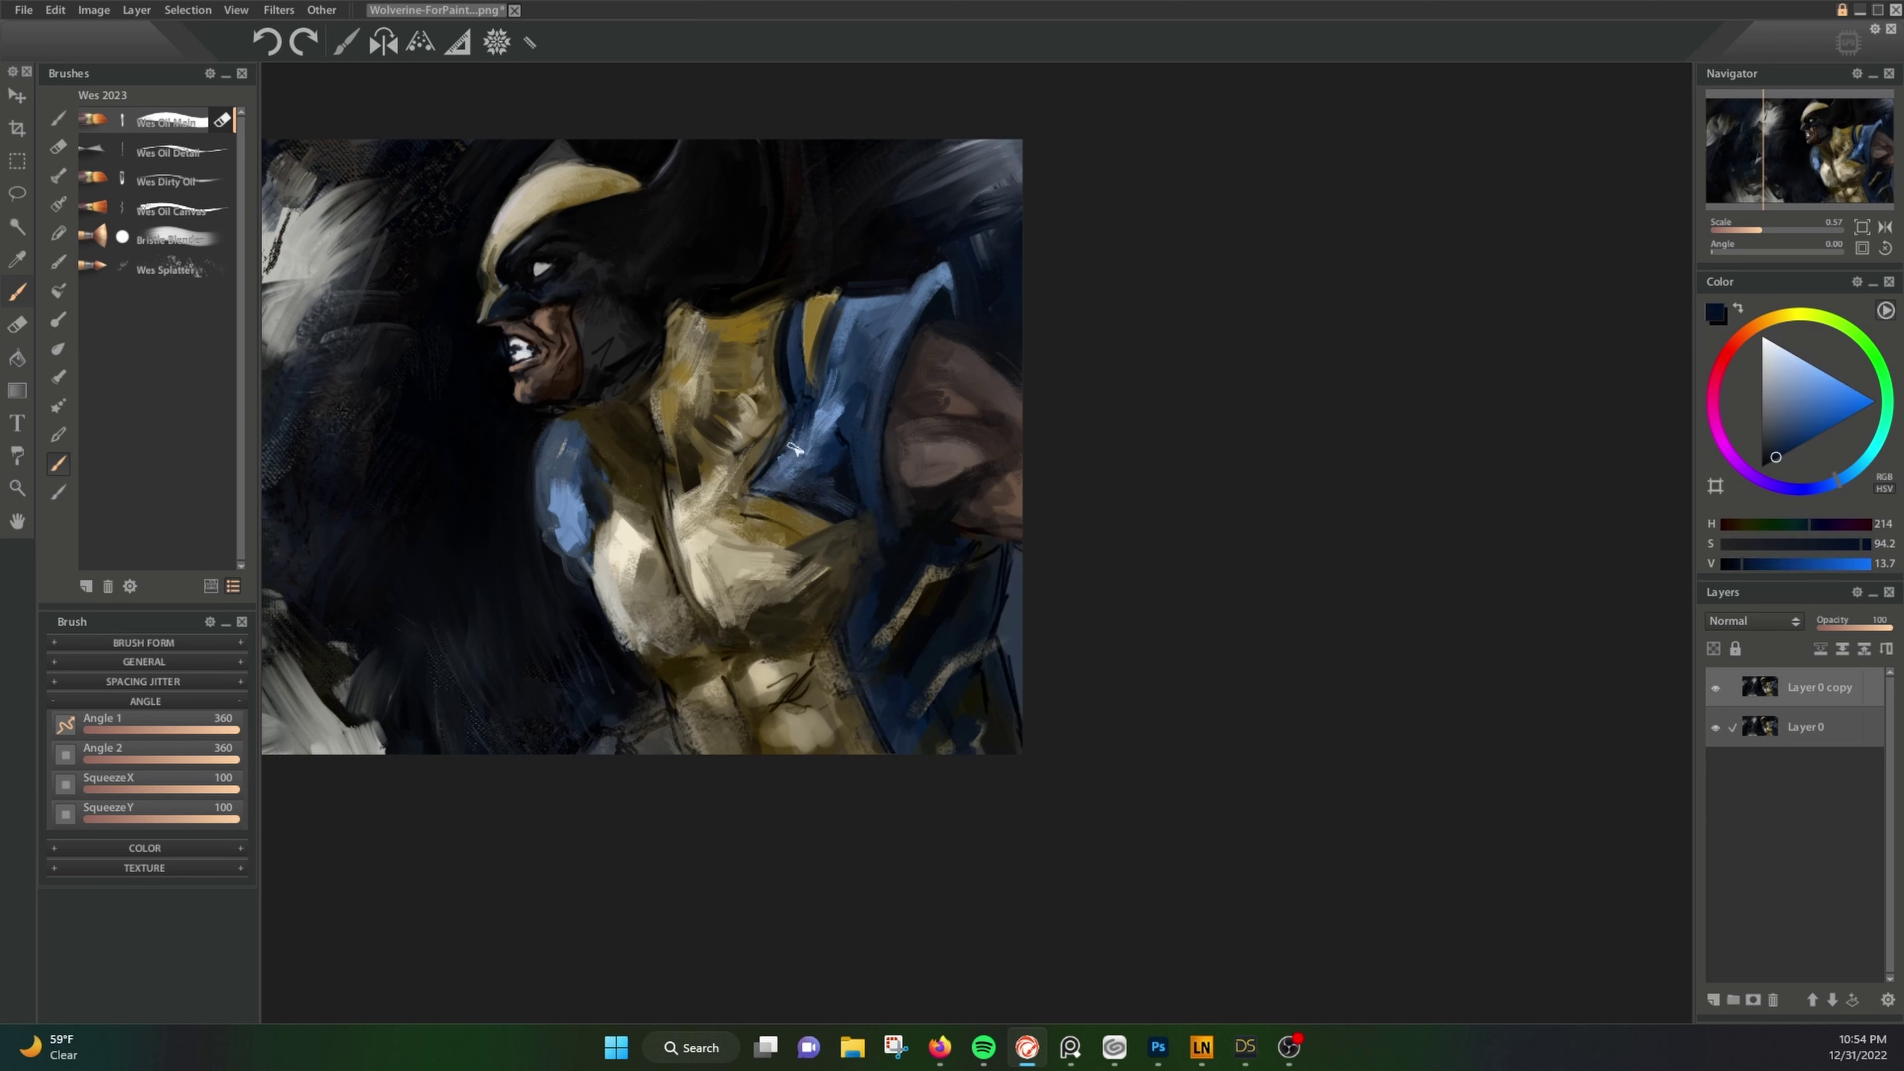
{"action": "left_click_drag", "start_coordinate": [582, 539], "coordinate": [558, 450]}
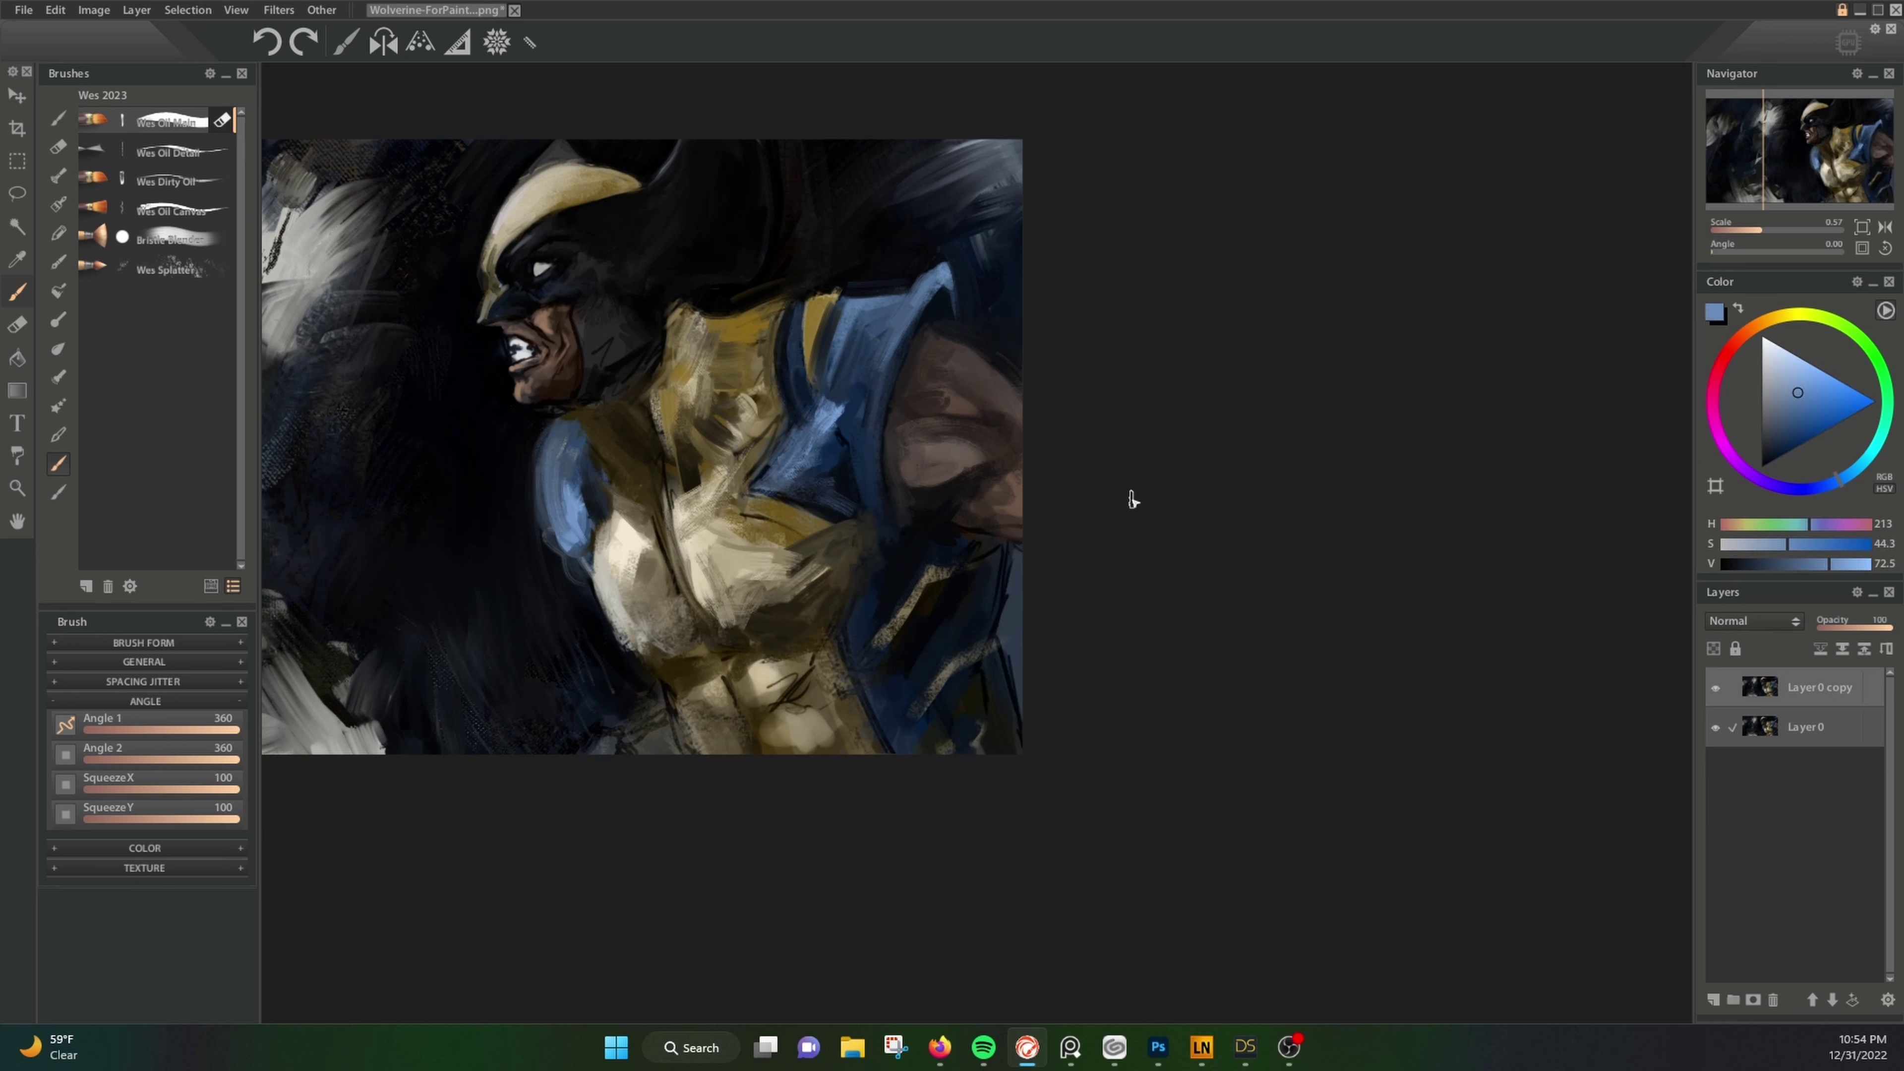
Step: Paint brown strokes on the lower arm and light strokes along the right edge
{"action": "left_click", "coordinate": [930, 585], "text": "alt"}
{"action": "mouse_move", "coordinate": [929, 585]}
{"action": "left_mouse_down"}
{"action": "mouse_move", "coordinate": [966, 694]}
{"action": "mouse_move", "coordinate": [993, 547]}
{"action": "left_mouse_up"}
{"action": "left_click", "coordinate": [966, 693], "text": "alt"}
{"action": "left_click", "coordinate": [956, 480], "text": "alt"}
{"action": "left_click", "coordinate": [912, 445], "text": "alt"}
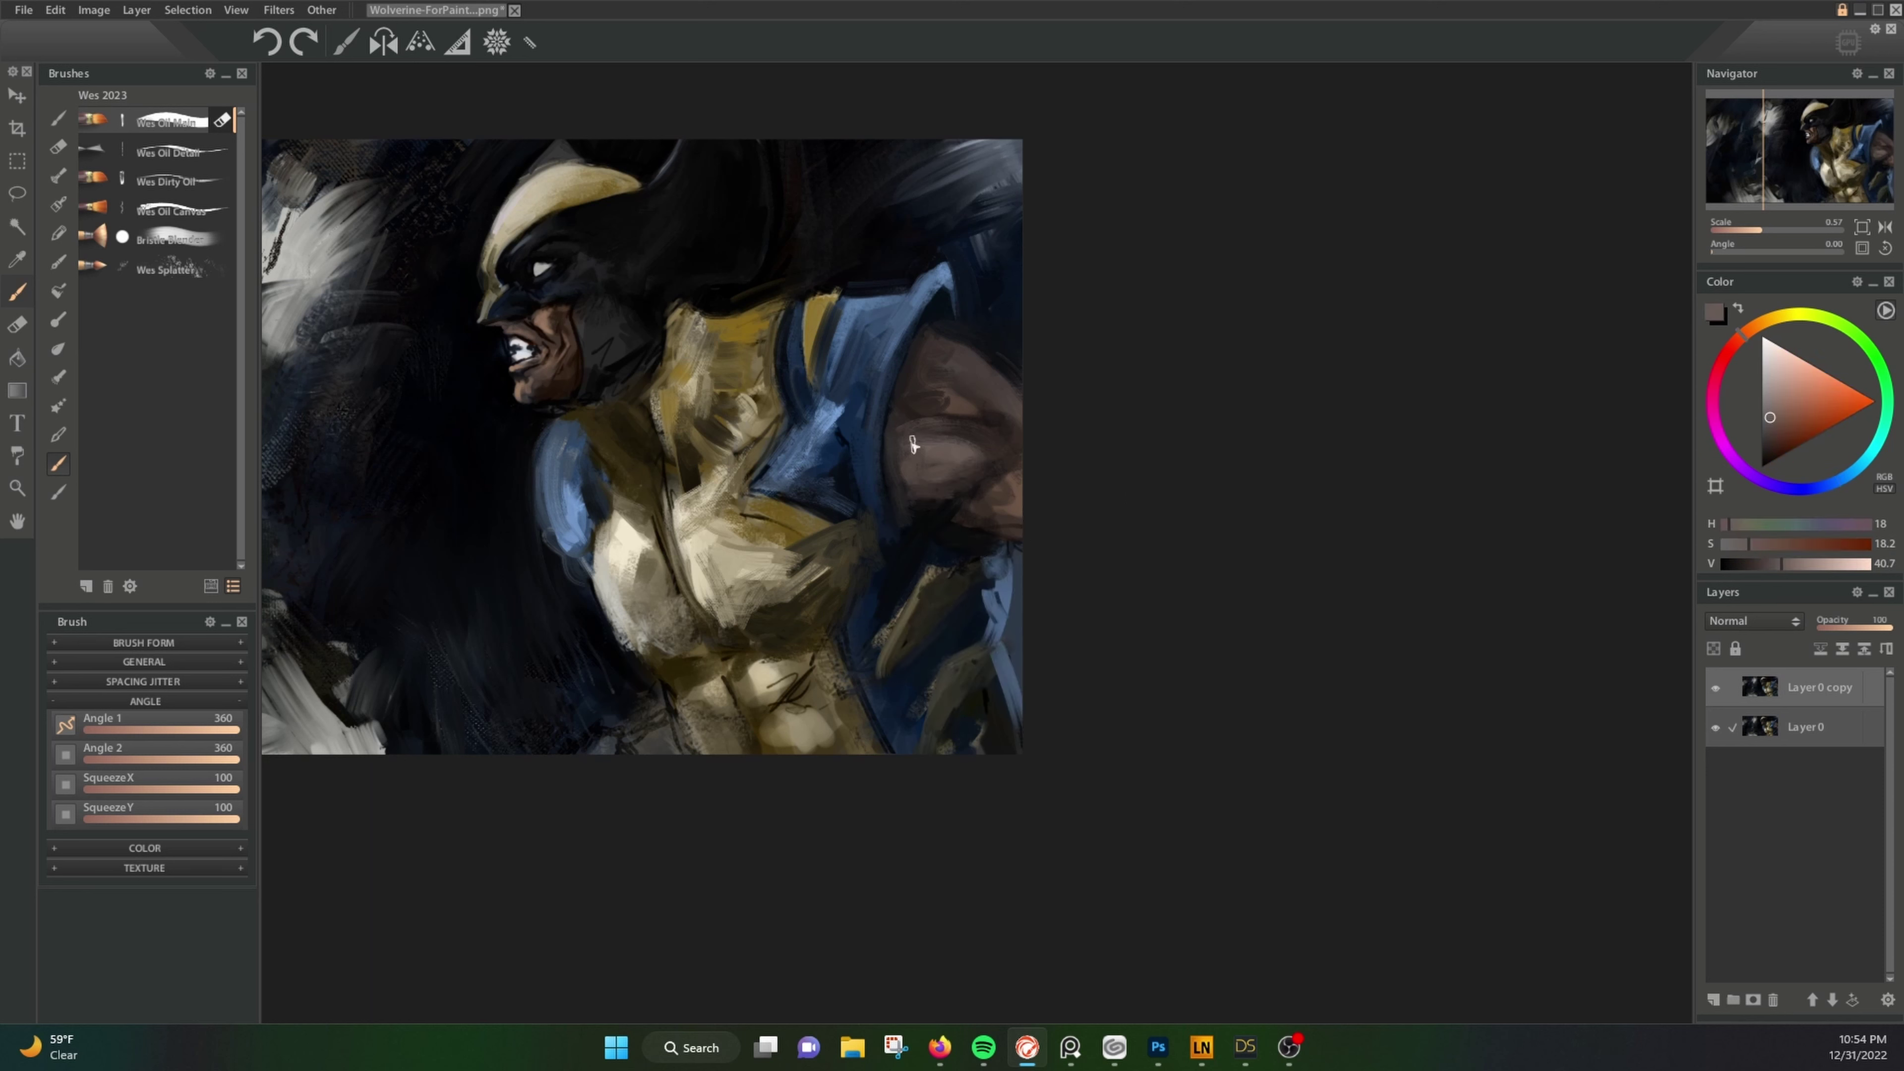
{"action": "scroll", "coordinate": [1055, 384], "scroll_direction": "up", "scroll_amount": 3}
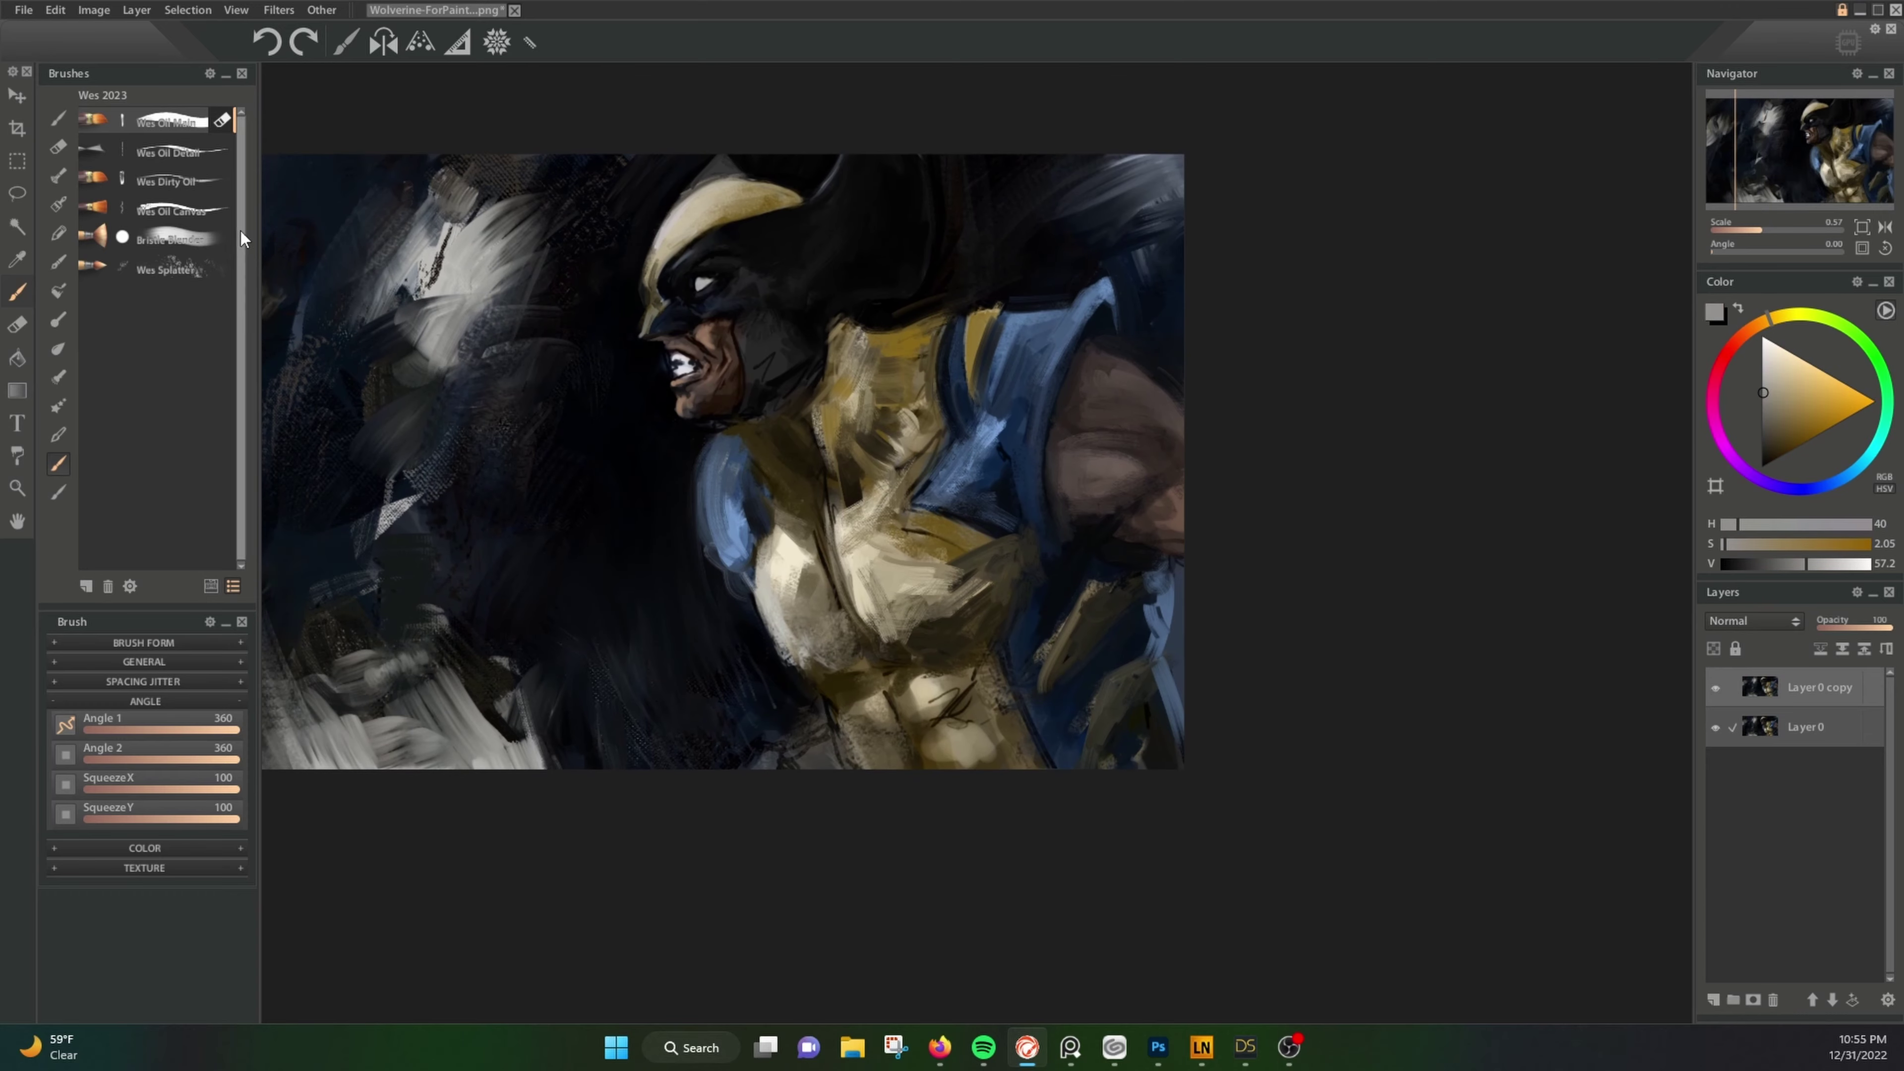
Step: Paint a light grey-blue highlight along the mask's brow with the Wes Oil Detail brush
{"action": "left_click", "coordinate": [171, 151]}
{"action": "scroll", "coordinate": [825, 367], "scroll_direction": "up", "scroll_amount": 5}
{"action": "left_click", "coordinate": [759, 365], "text": "alt"}
{"action": "left_click", "coordinate": [628, 486], "text": "alt"}
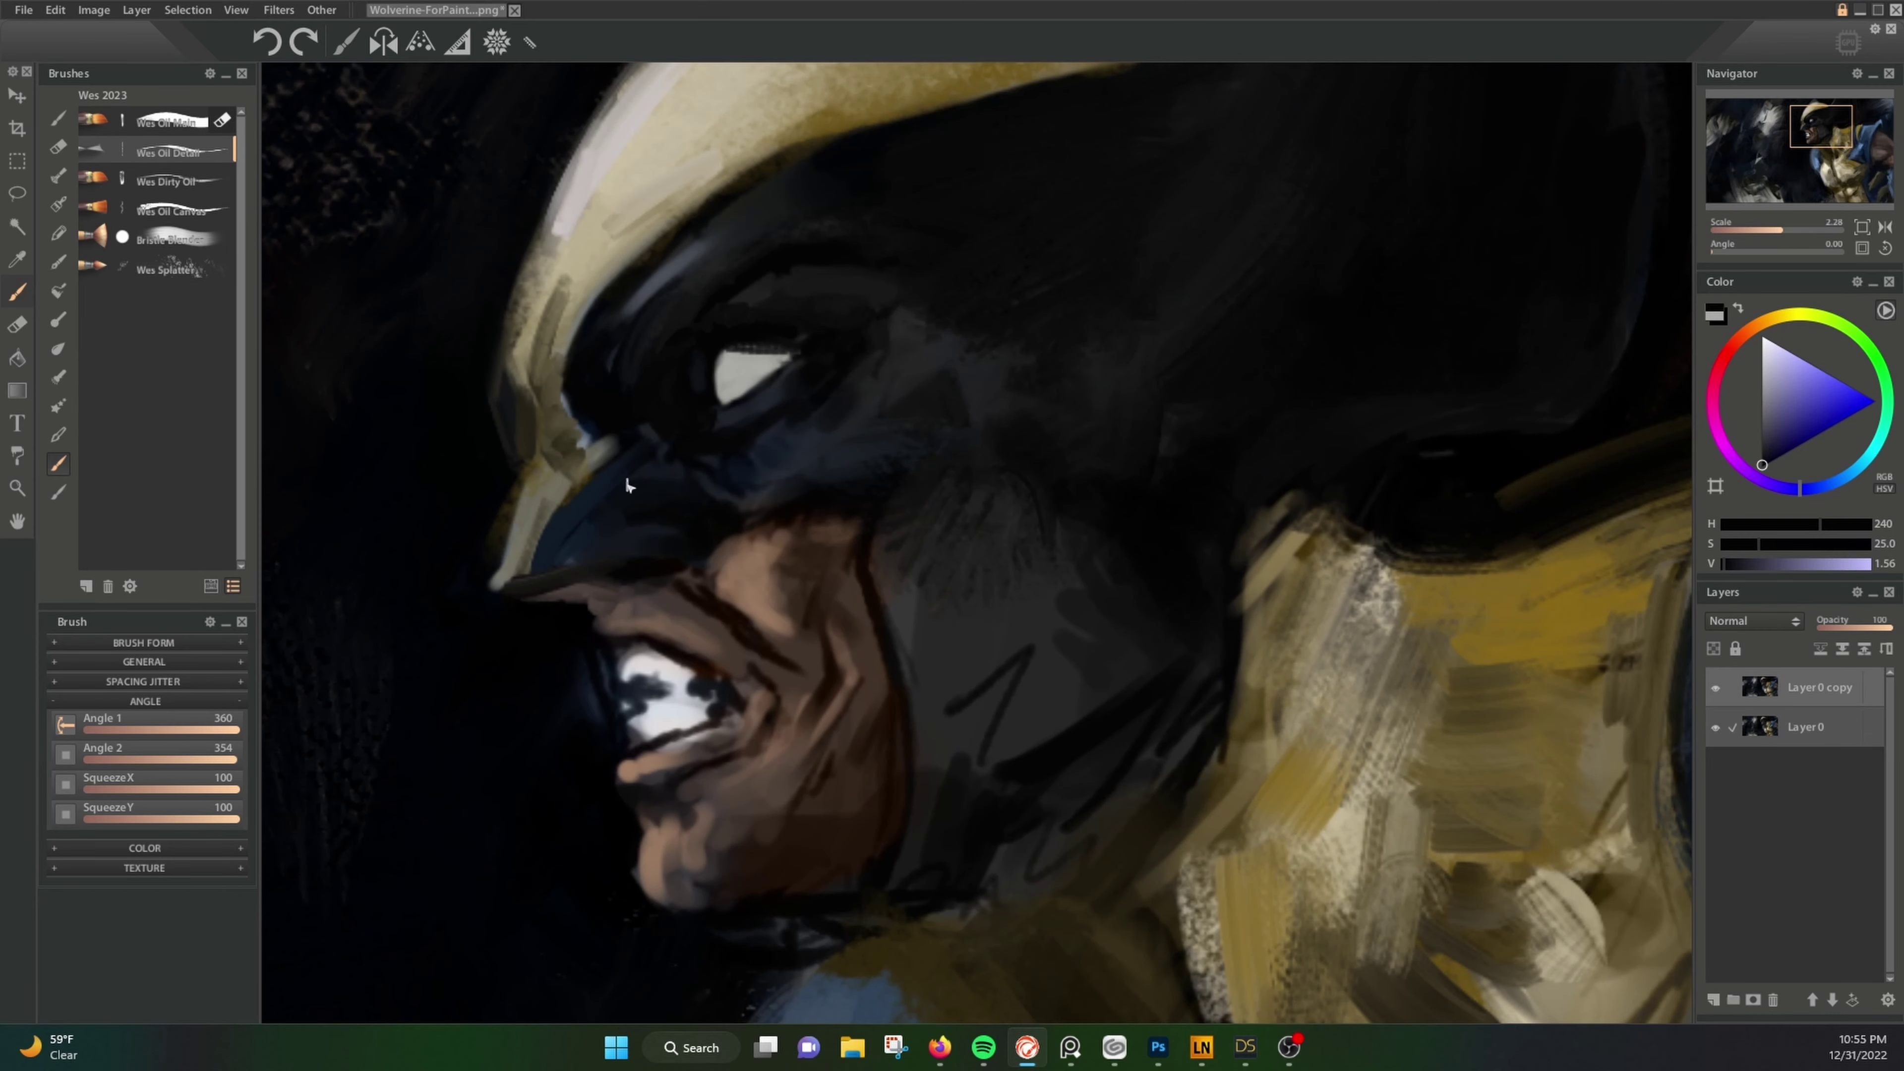
{"action": "left_click", "coordinate": [652, 289], "text": "alt"}
{"action": "left_click_drag", "start_coordinate": [705, 238], "coordinate": [829, 182]}
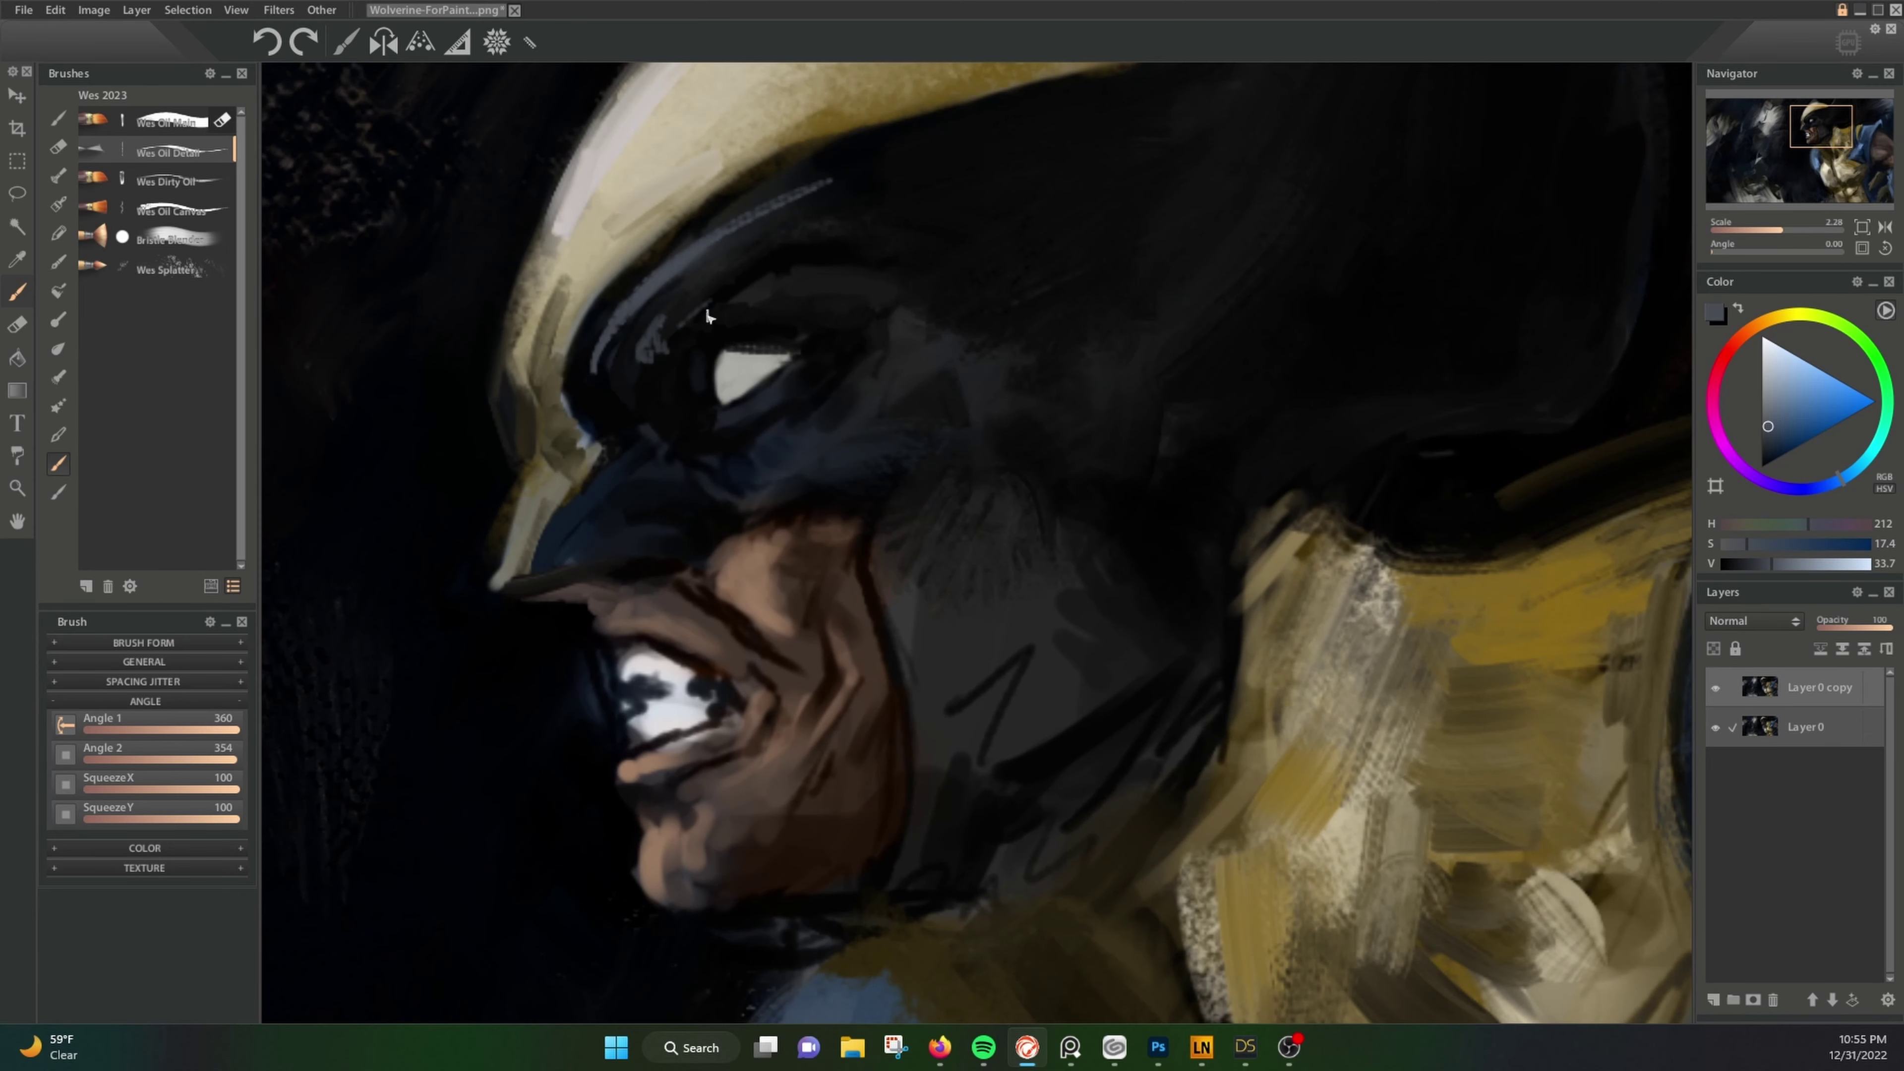
Step: Add grey-blue strokes under the eye and across the mask's cheek
{"action": "left_click", "coordinate": [953, 206], "text": "alt"}
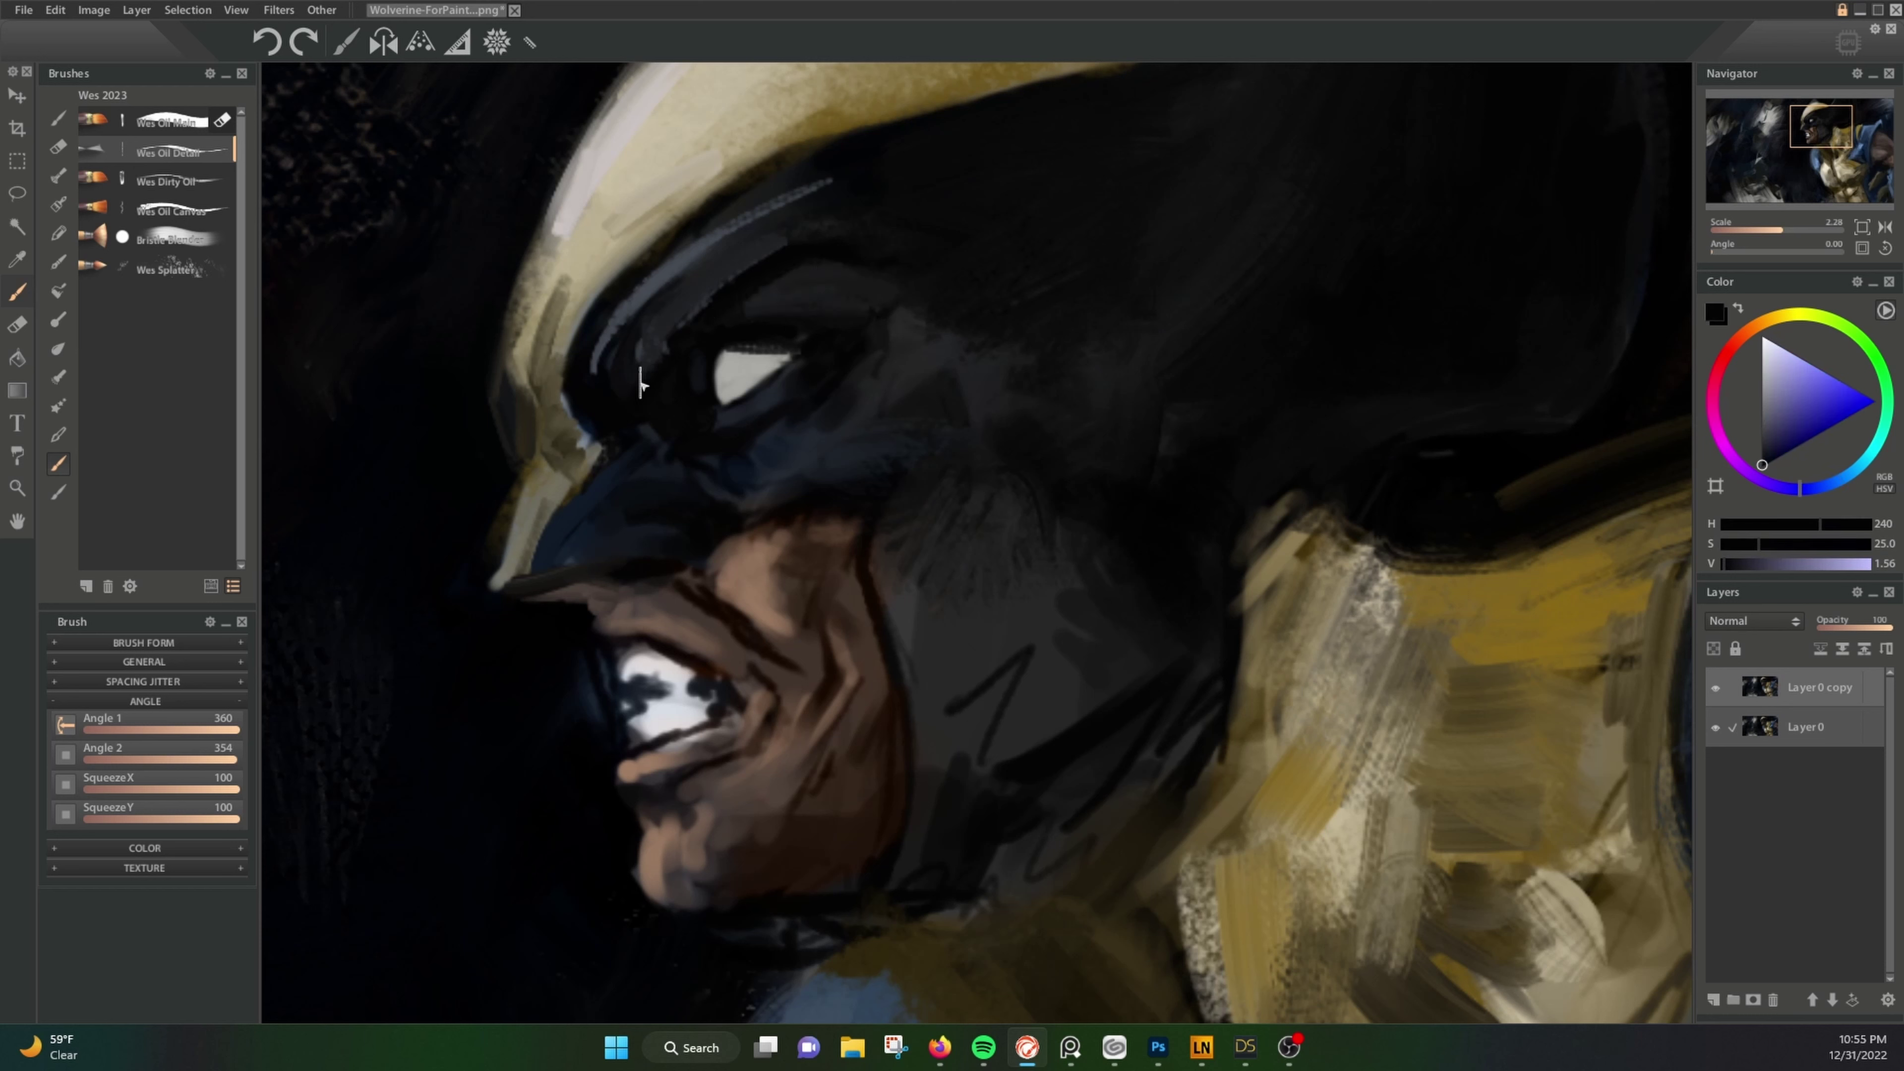
{"action": "left_click", "coordinate": [799, 424], "text": "alt"}
{"action": "left_click_drag", "start_coordinate": [757, 457], "coordinate": [863, 431]}
{"action": "mouse_move", "coordinate": [592, 518]}
{"action": "left_mouse_down"}
{"action": "mouse_move", "coordinate": [693, 495]}
{"action": "mouse_move", "coordinate": [667, 480]}
{"action": "left_mouse_up"}
Step: Repaint the nose edge in dark blue and sample a lighter blue-grey
{"action": "left_click", "coordinate": [688, 500], "text": "alt"}
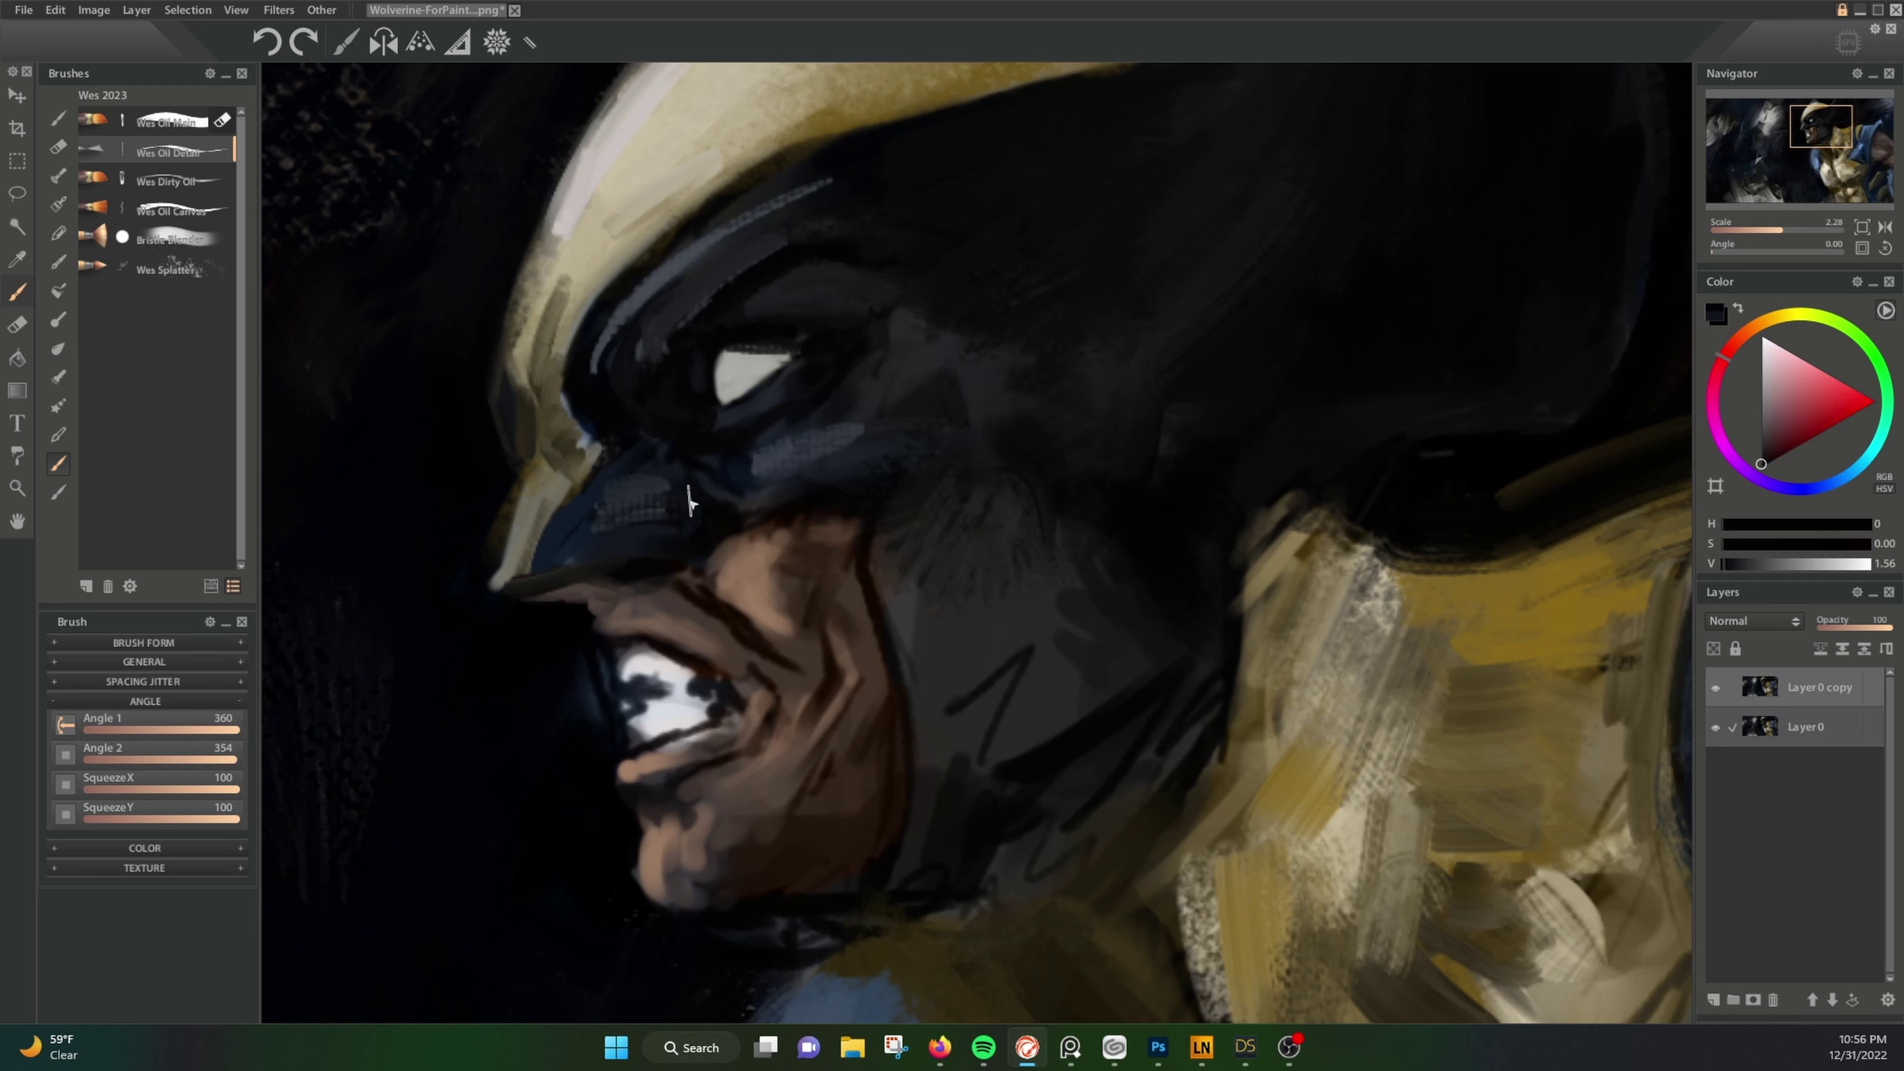
{"action": "left_click", "coordinate": [584, 179], "text": "alt"}
{"action": "left_click_drag", "start_coordinate": [525, 480], "coordinate": [502, 585]}
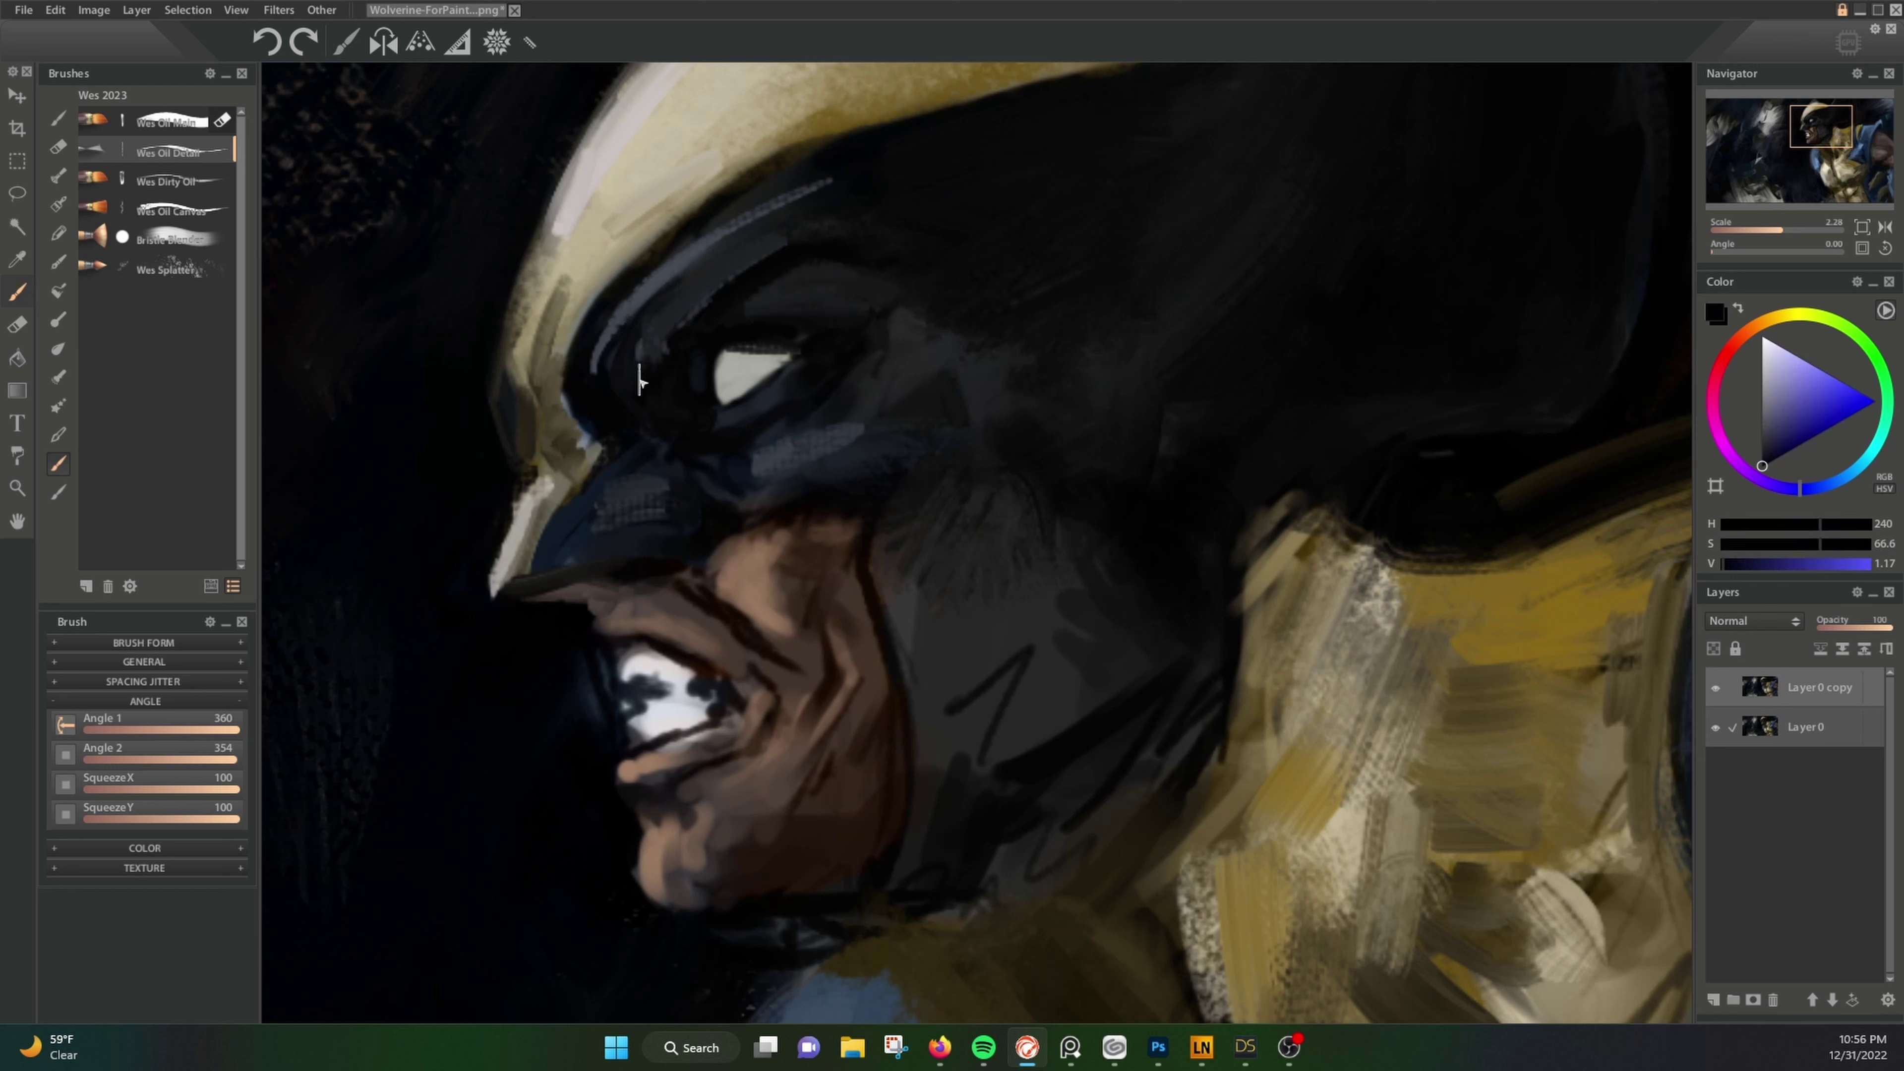
{"action": "left_click", "coordinate": [1009, 239], "text": "alt"}
{"action": "left_click", "coordinate": [628, 374], "text": "alt"}
{"action": "left_click", "coordinate": [766, 467], "text": "alt"}
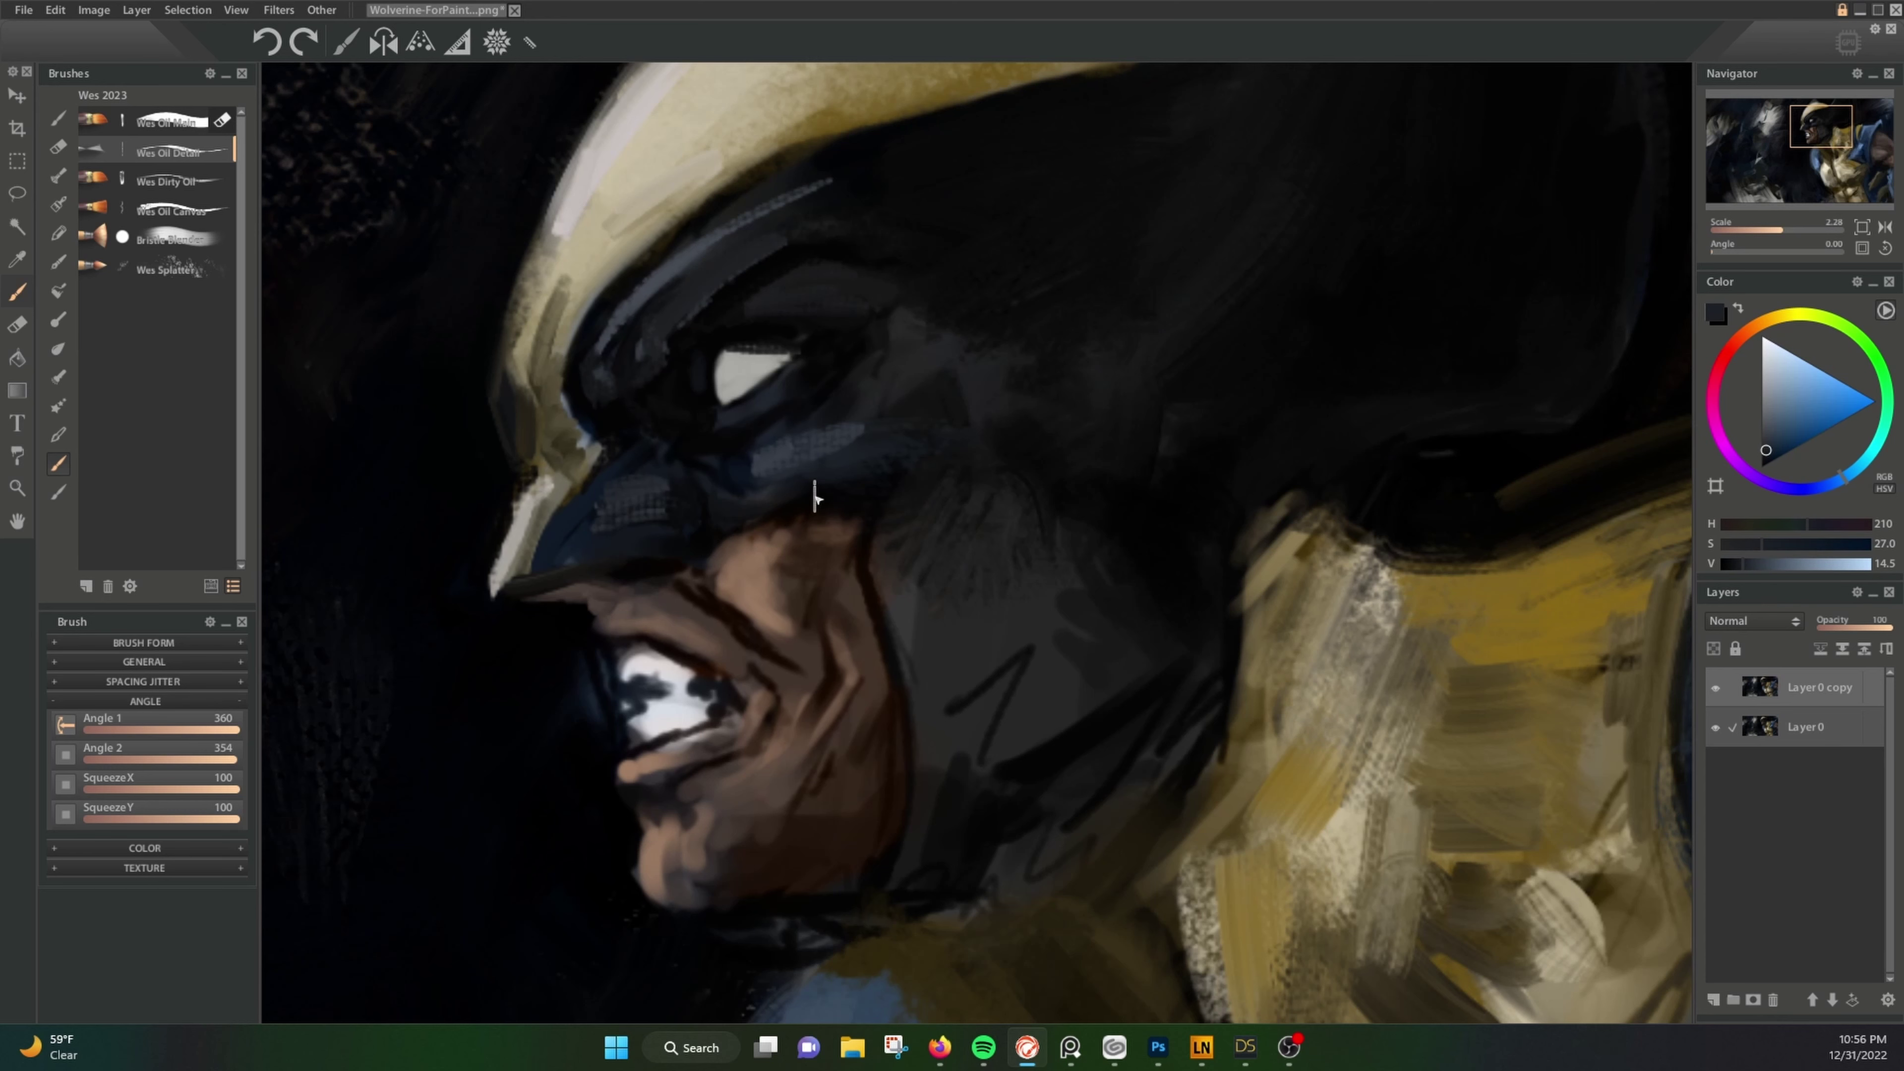
Step: Paint skin tone along the mask's lower edge, then sample blue-grey and helmet beige
{"action": "left_click", "coordinate": [795, 529], "text": "alt"}
{"action": "left_click_drag", "start_coordinate": [854, 521], "coordinate": [771, 522]}
{"action": "left_click", "coordinate": [662, 524], "text": "alt"}
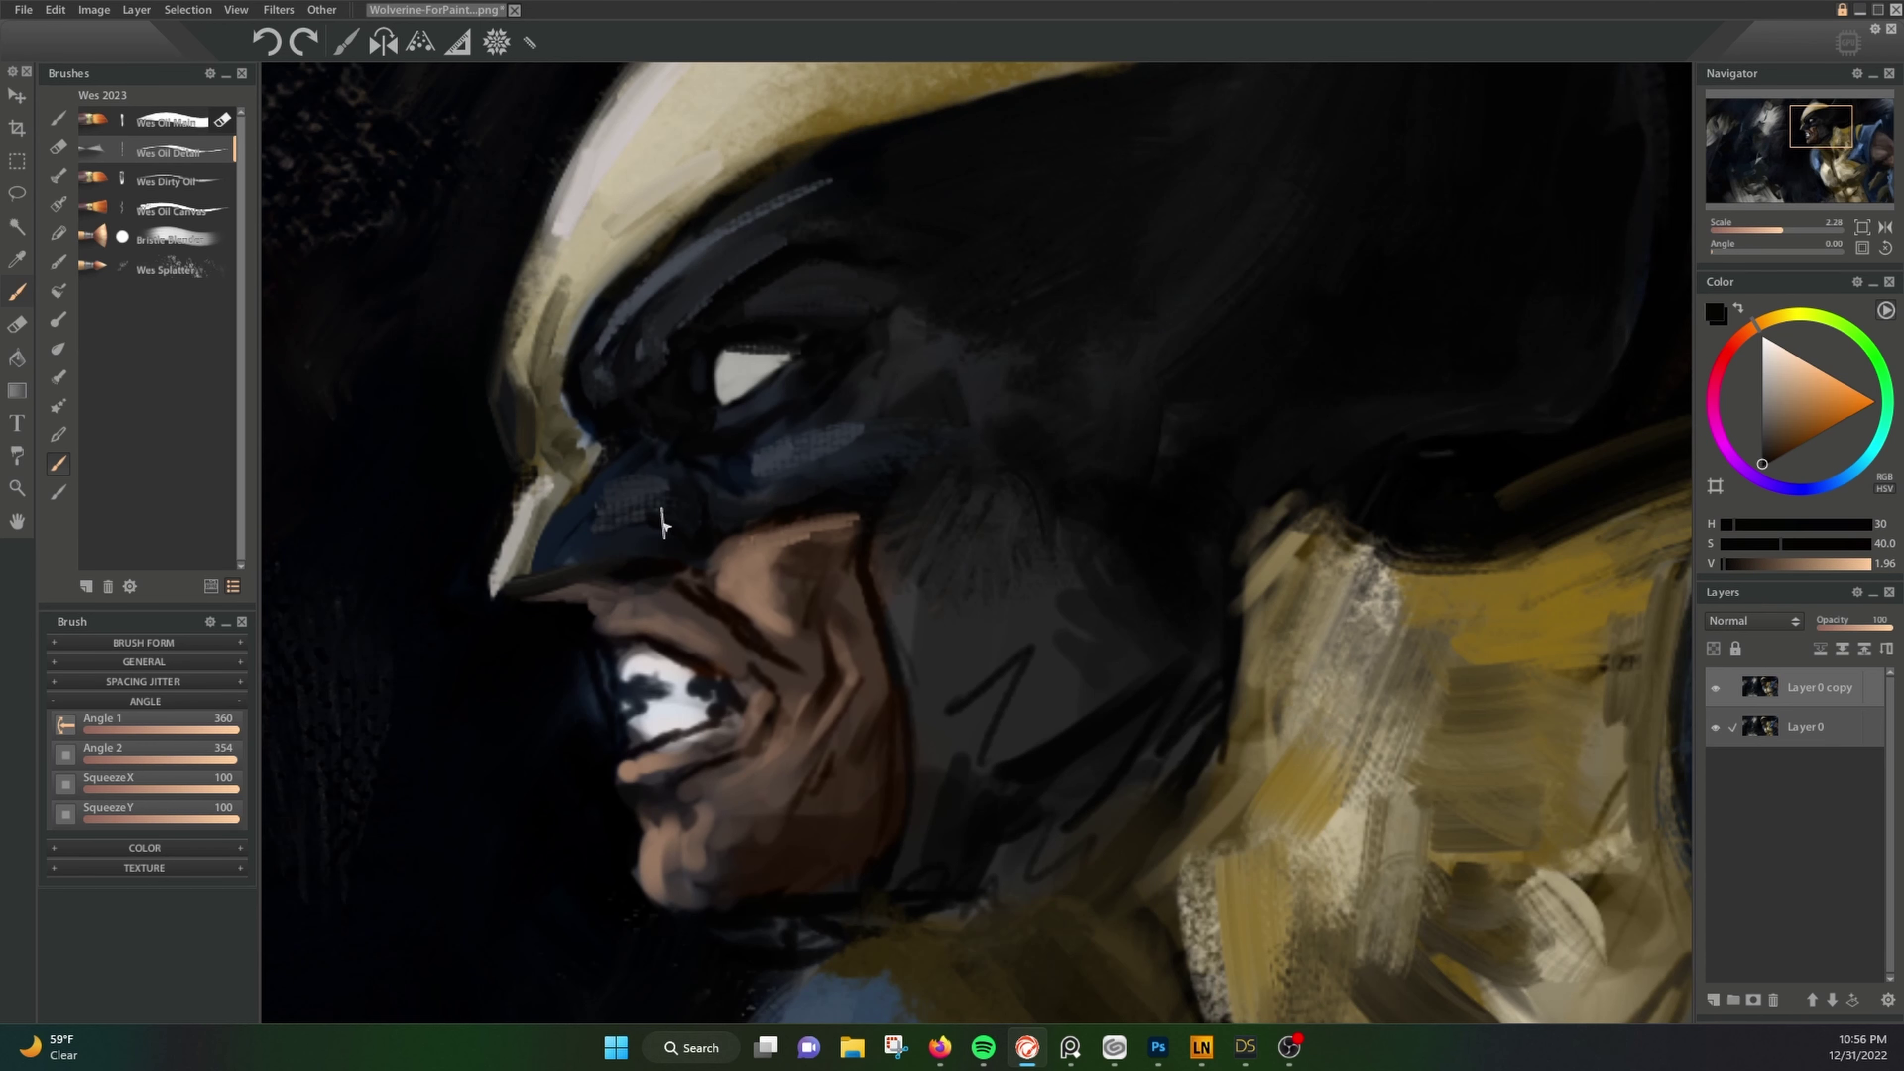
{"action": "left_click", "coordinate": [502, 519], "text": "alt"}
{"action": "scroll", "coordinate": [561, 637], "scroll_direction": "up", "scroll_amount": 4}
{"action": "left_click", "coordinate": [552, 638], "text": "alt"}
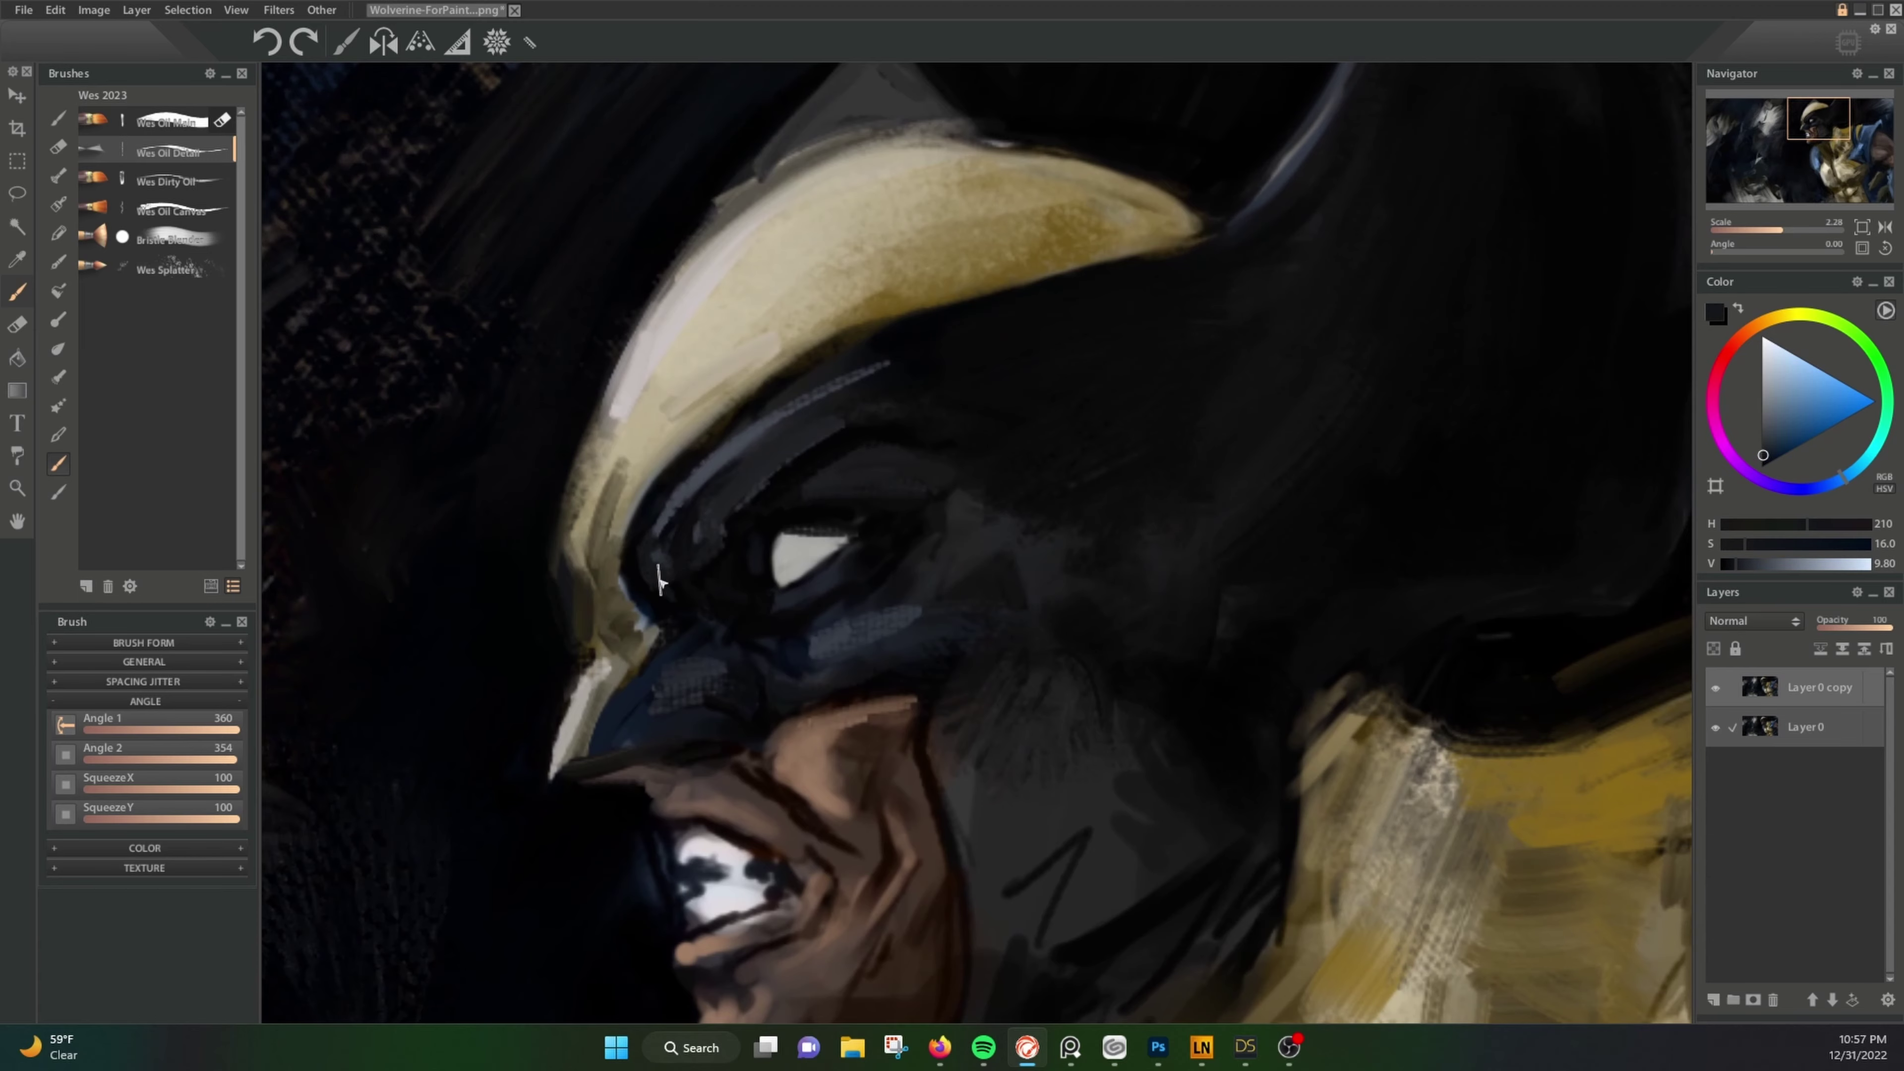
{"action": "left_click", "coordinate": [510, 665], "text": "alt"}
{"action": "scroll", "coordinate": [999, 339], "scroll_direction": "down", "scroll_amount": 2}
{"action": "scroll", "coordinate": [998, 340], "scroll_direction": "down", "scroll_amount": 4}
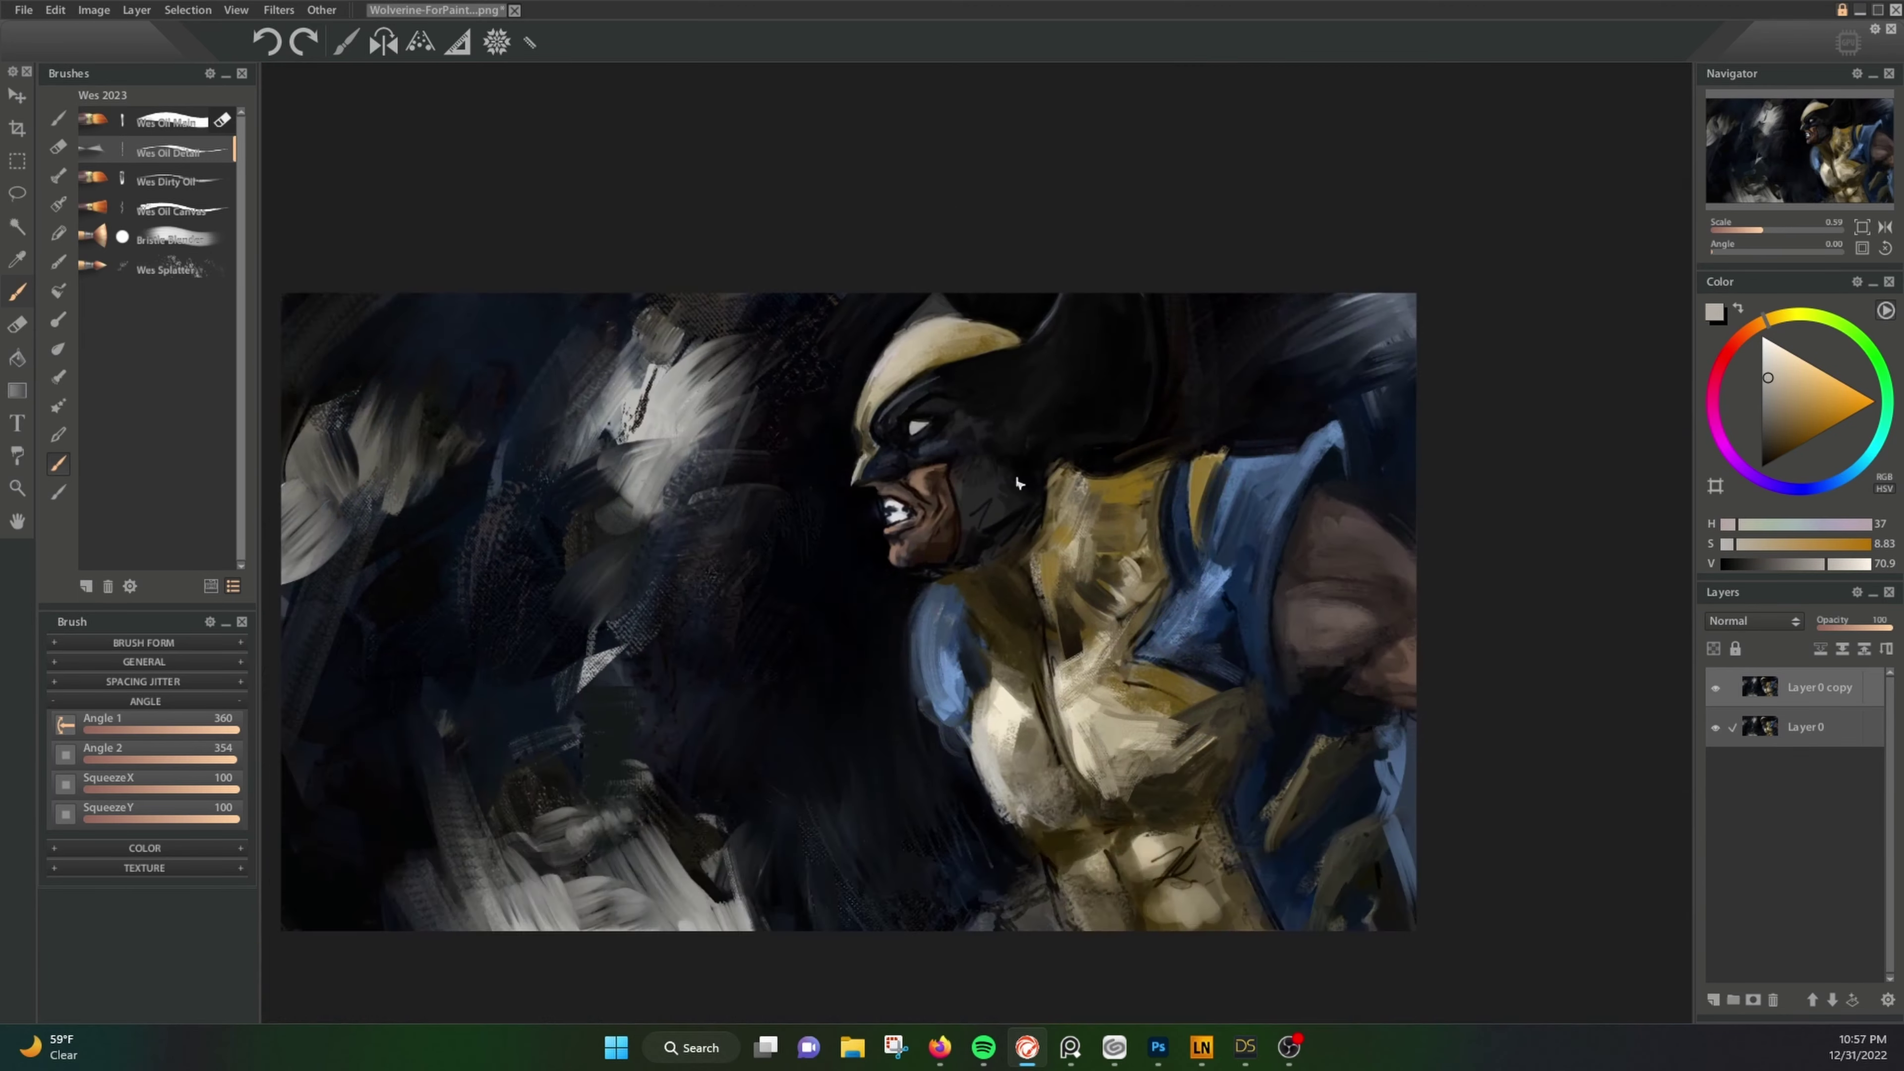
{"action": "scroll", "coordinate": [1075, 451], "scroll_direction": "up", "scroll_amount": 3}
{"action": "left_click", "coordinate": [1075, 451], "text": "alt"}
{"action": "left_click", "coordinate": [837, 425], "text": "alt"}
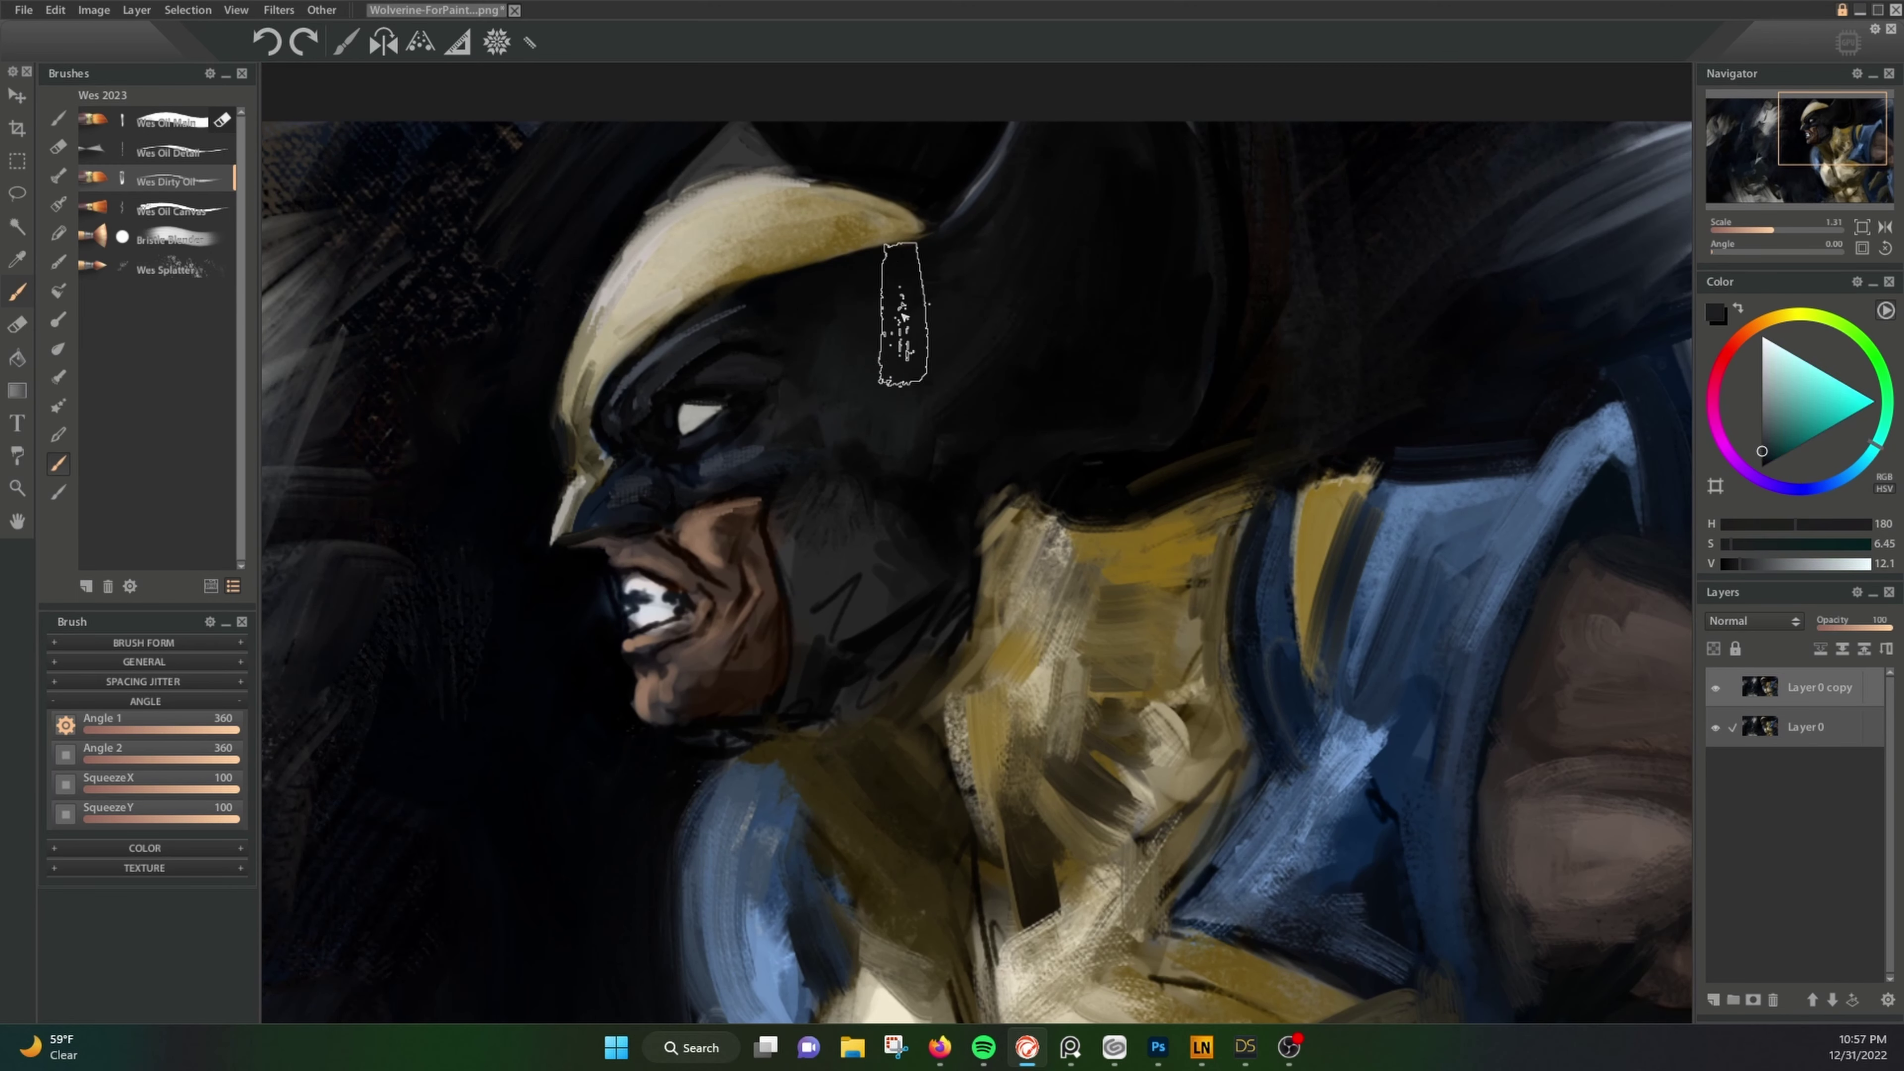
{"action": "left_click", "coordinate": [1154, 251], "text": "alt"}
{"action": "left_click_drag", "start_coordinate": [1154, 251], "coordinate": [1124, 270]}
{"action": "left_click", "coordinate": [1040, 424], "text": "alt"}
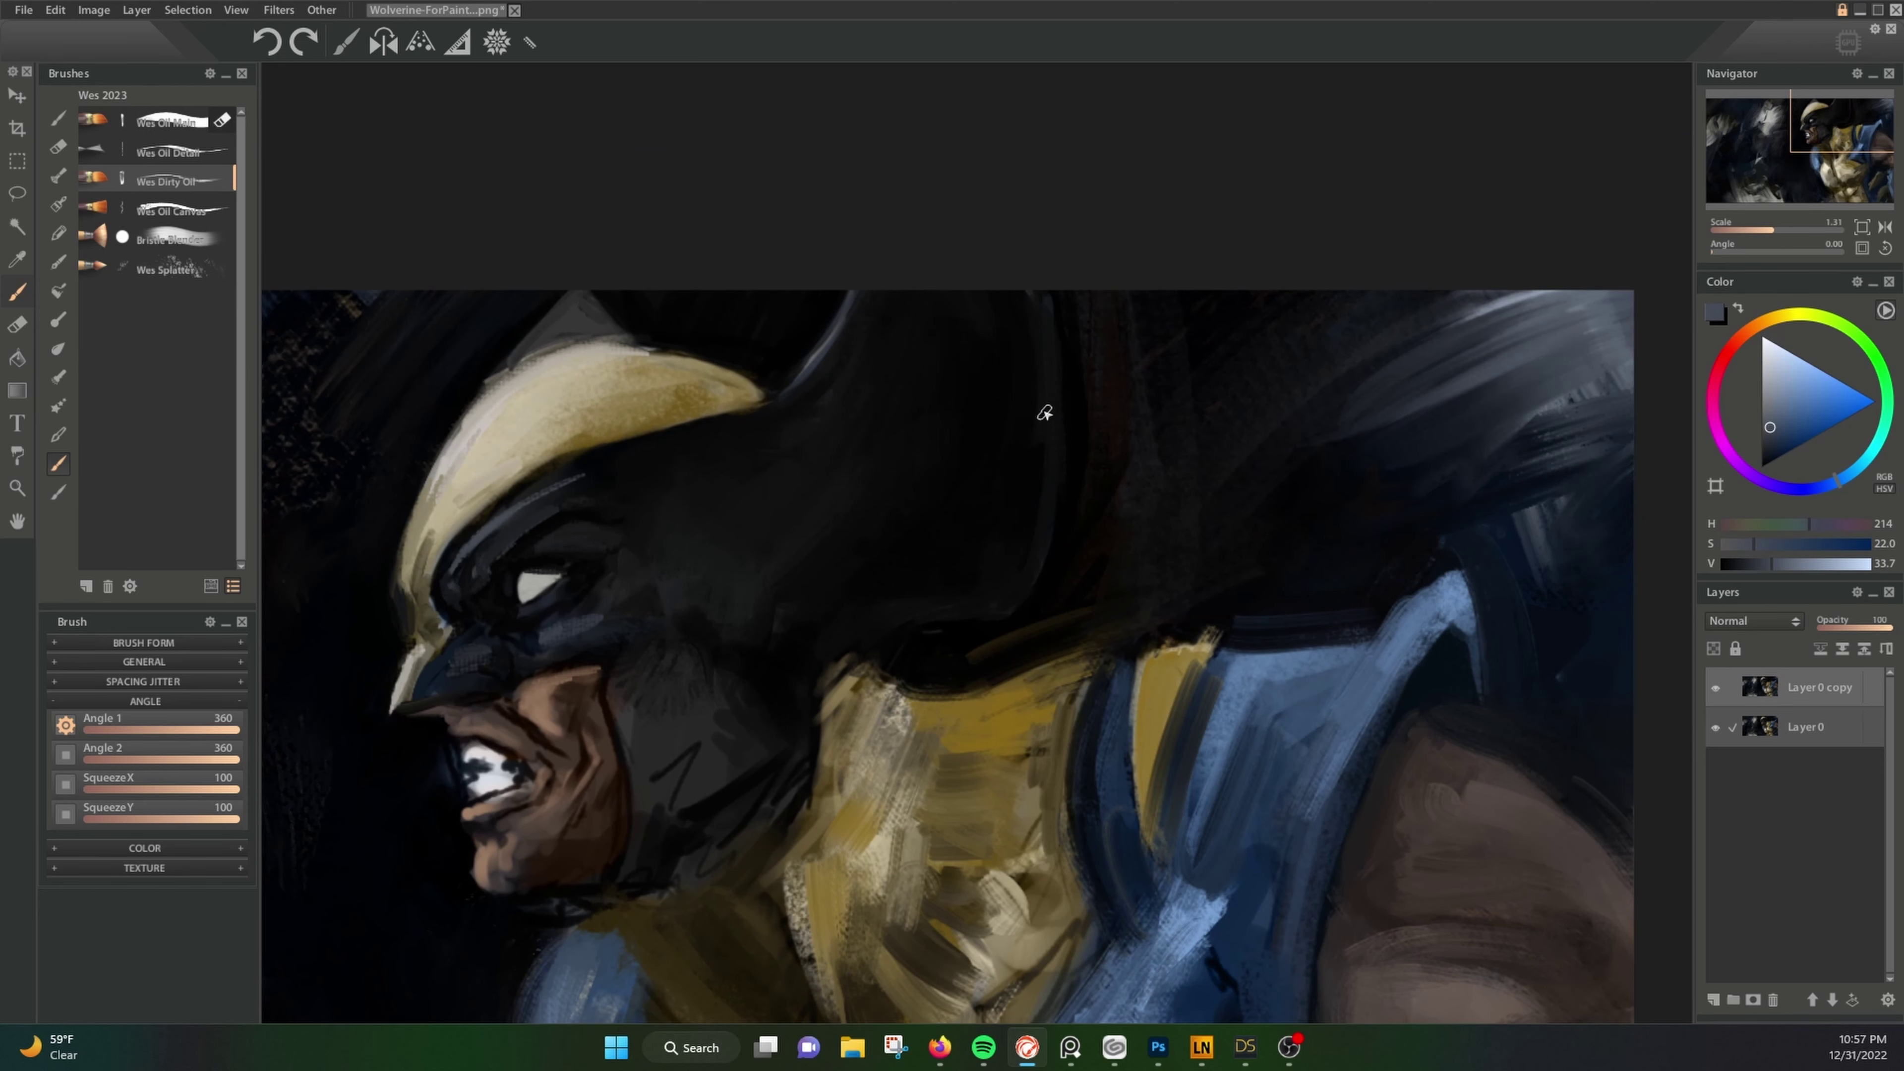
{"action": "left_click", "coordinate": [1019, 567], "text": "alt"}
{"action": "left_click", "coordinate": [969, 732], "text": "alt"}
{"action": "mouse_move", "coordinate": [973, 900]}
{"action": "left_mouse_down"}
{"action": "mouse_move", "coordinate": [837, 667]}
{"action": "mouse_move", "coordinate": [837, 495]}
{"action": "left_mouse_up"}
{"action": "left_click", "coordinate": [875, 332], "text": "alt"}
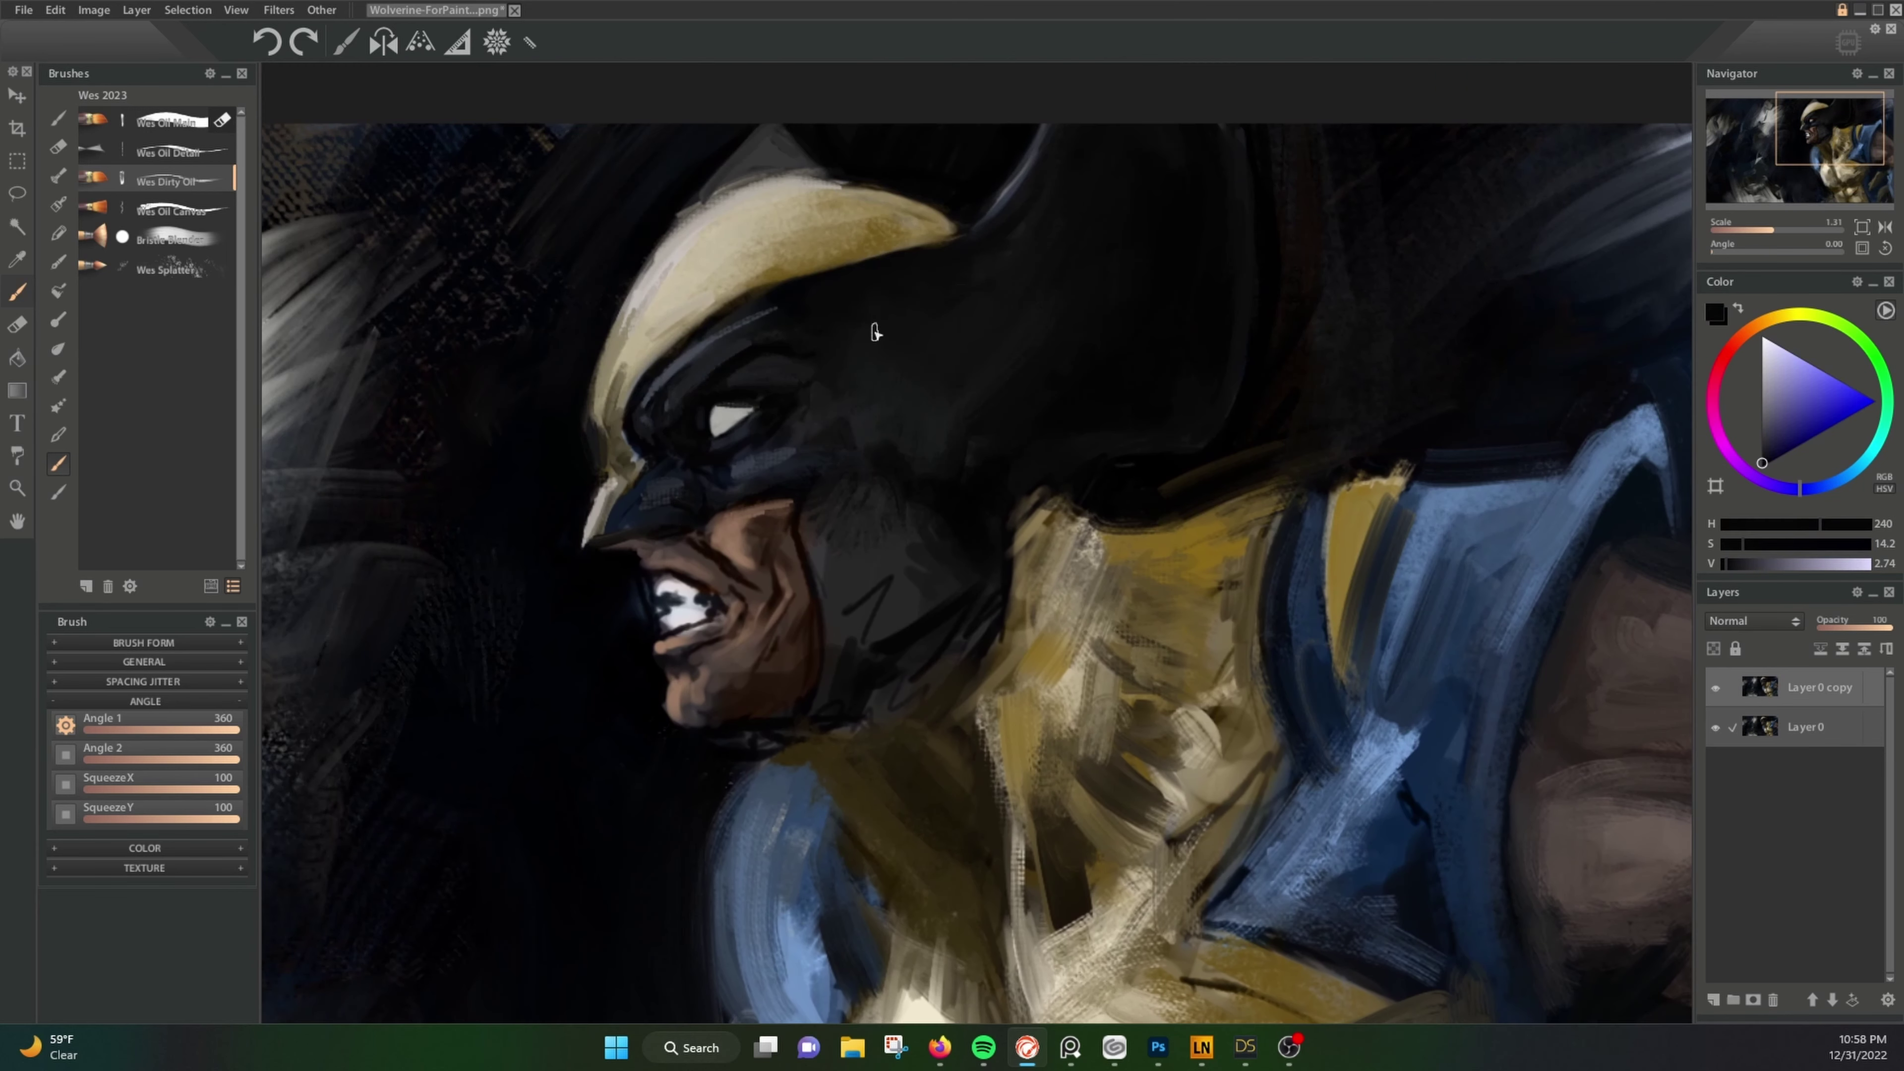
{"action": "left_click", "coordinate": [919, 393], "text": "alt"}
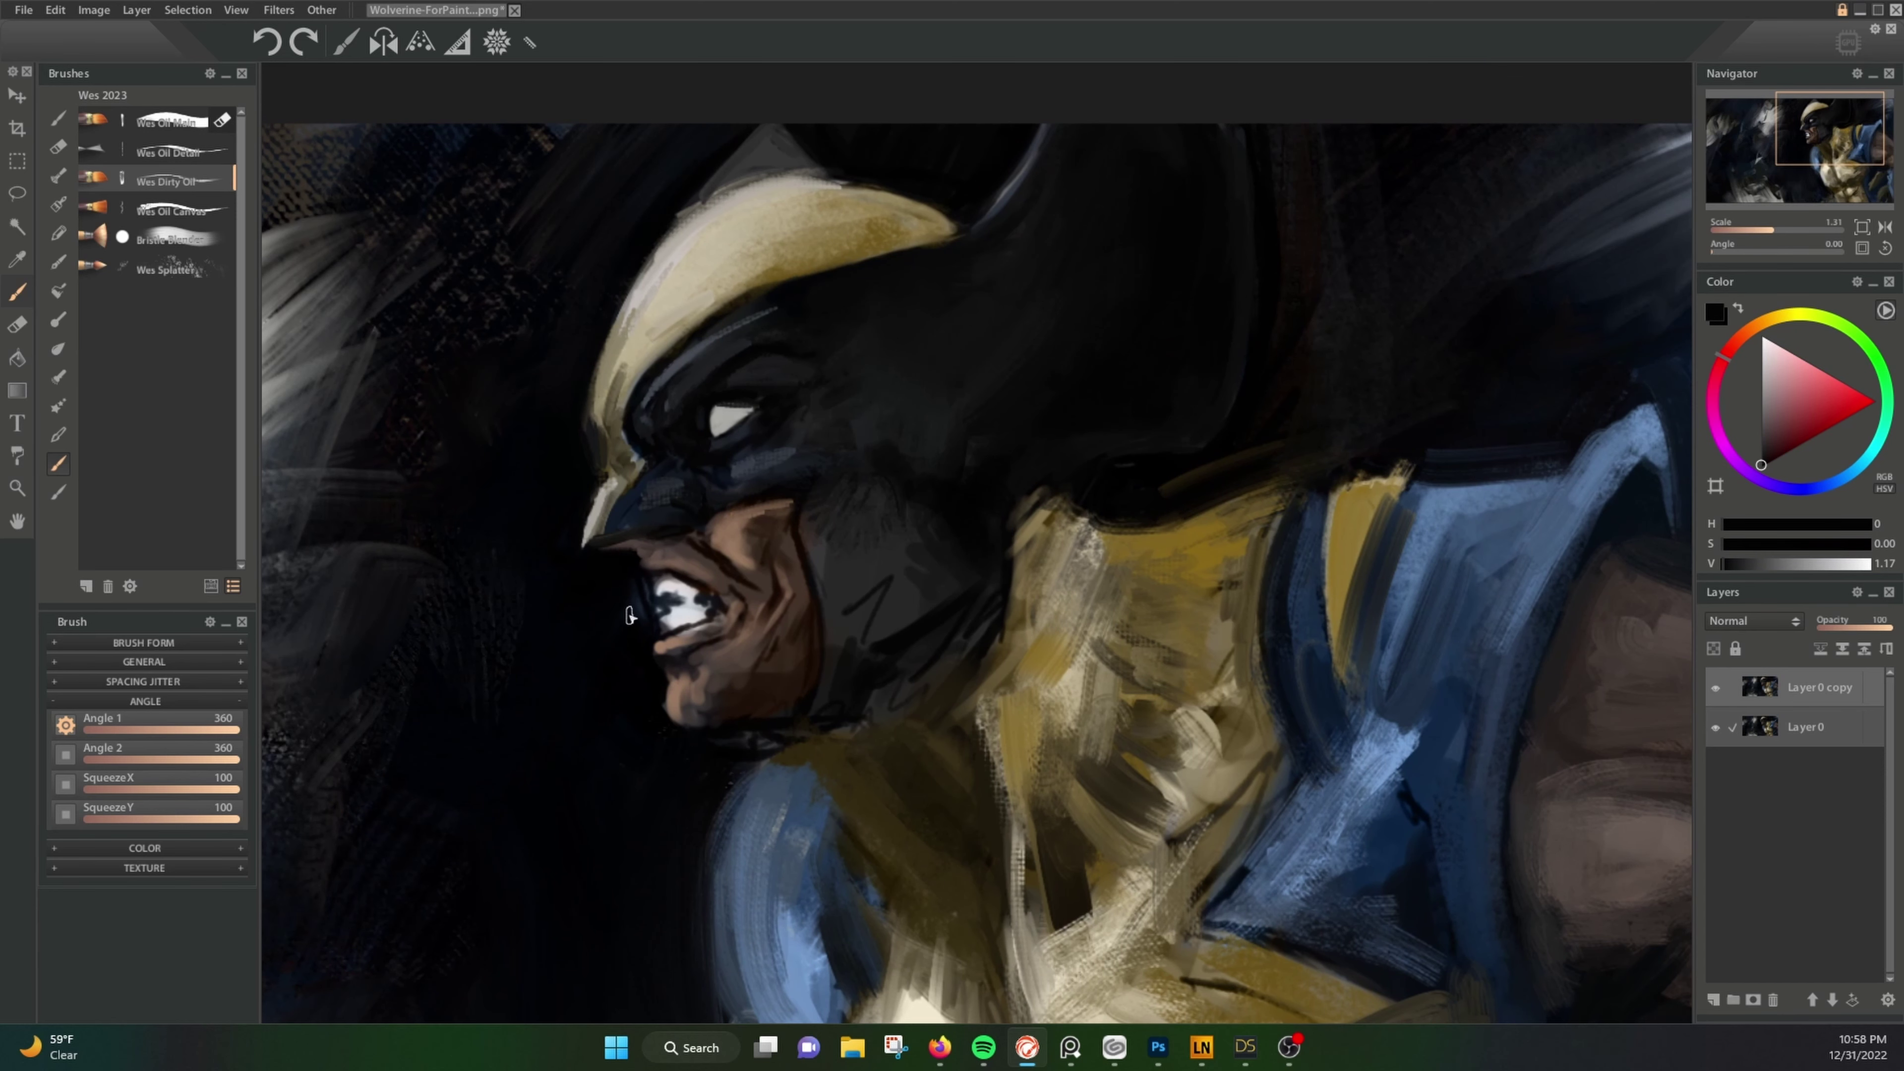
{"action": "left_click", "coordinate": [693, 596], "text": "alt"}
{"action": "left_click", "coordinate": [678, 569], "text": "alt"}
{"action": "left_click", "coordinate": [1010, 315], "text": "alt"}
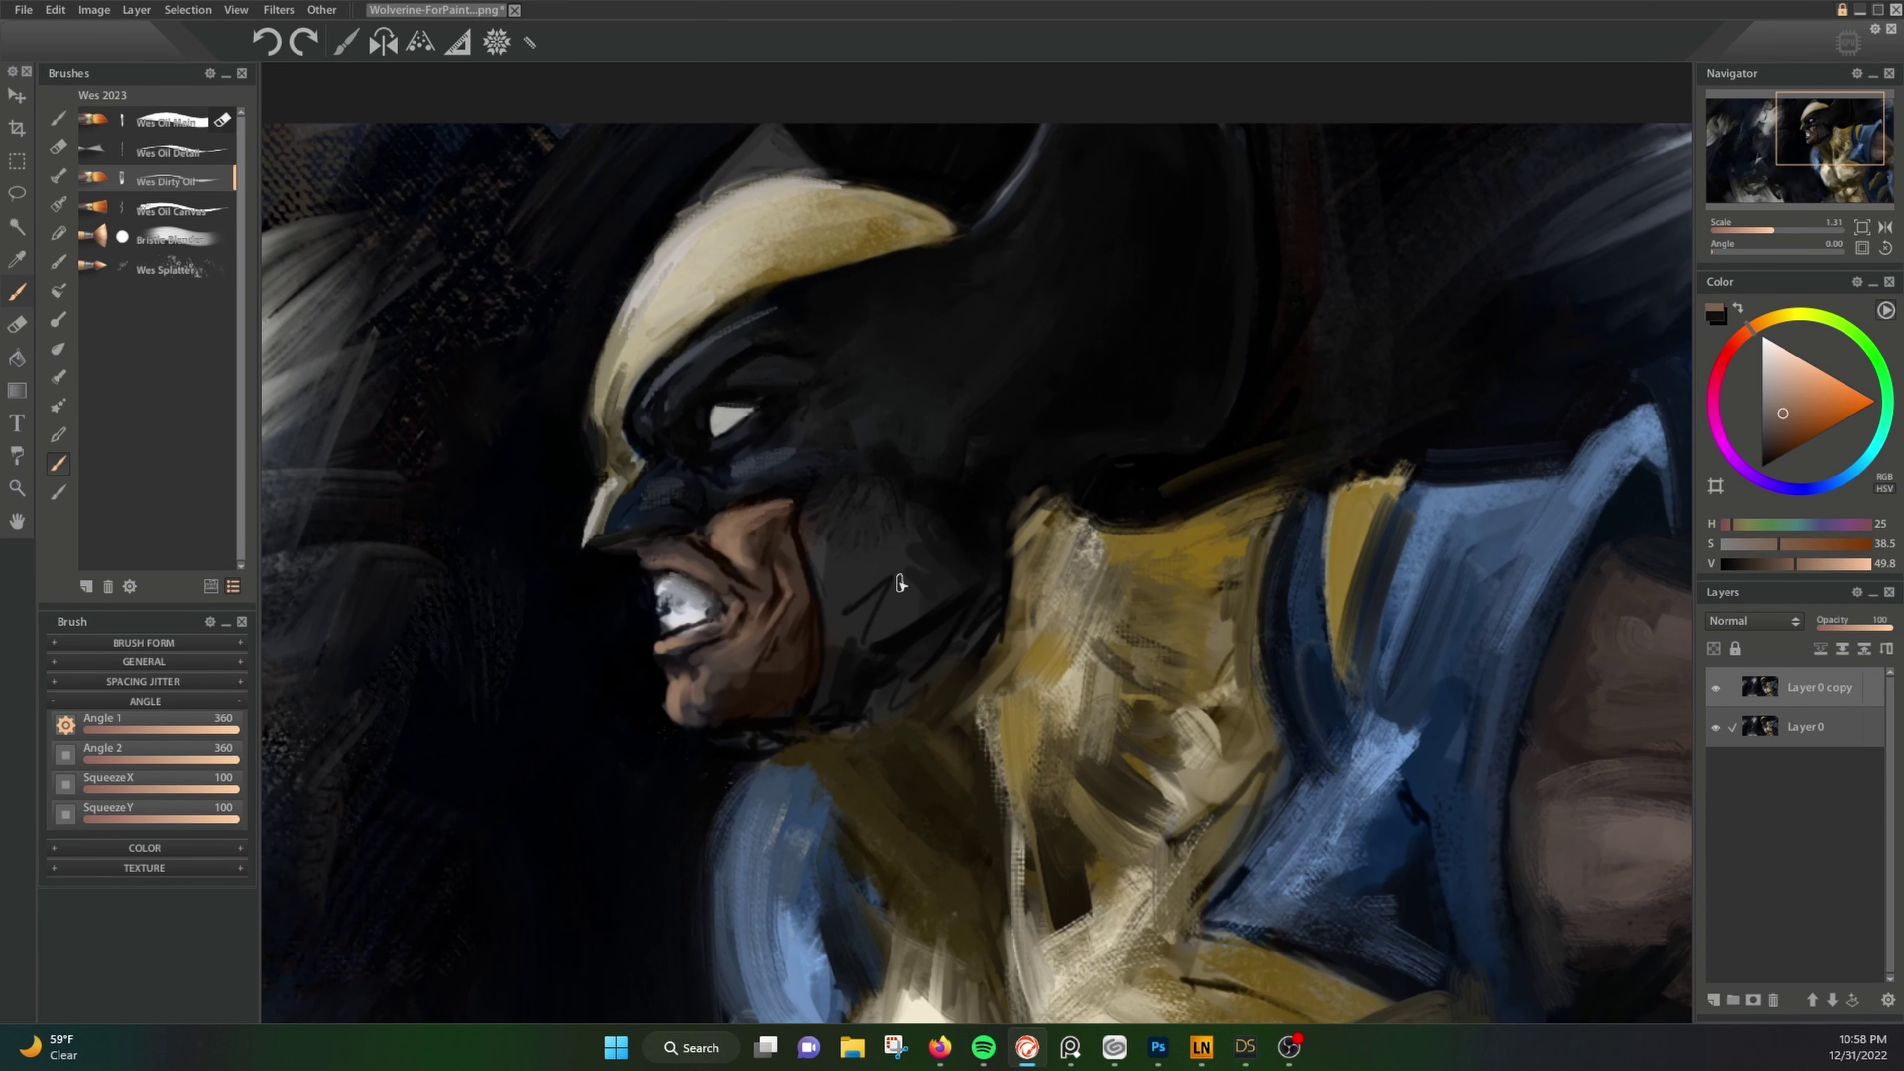
{"action": "scroll", "coordinate": [737, 377], "scroll_direction": "up", "scroll_amount": 3}
{"action": "left_click", "coordinate": [829, 372], "text": "alt"}
{"action": "scroll", "coordinate": [943, 663], "scroll_direction": "down", "scroll_amount": 5}
{"action": "scroll", "coordinate": [943, 664], "scroll_direction": "up", "scroll_amount": 1}
Step: Paint light tan strokes across the chest and blue strokes near the bottom
{"action": "left_click", "coordinate": [943, 664], "text": "alt"}
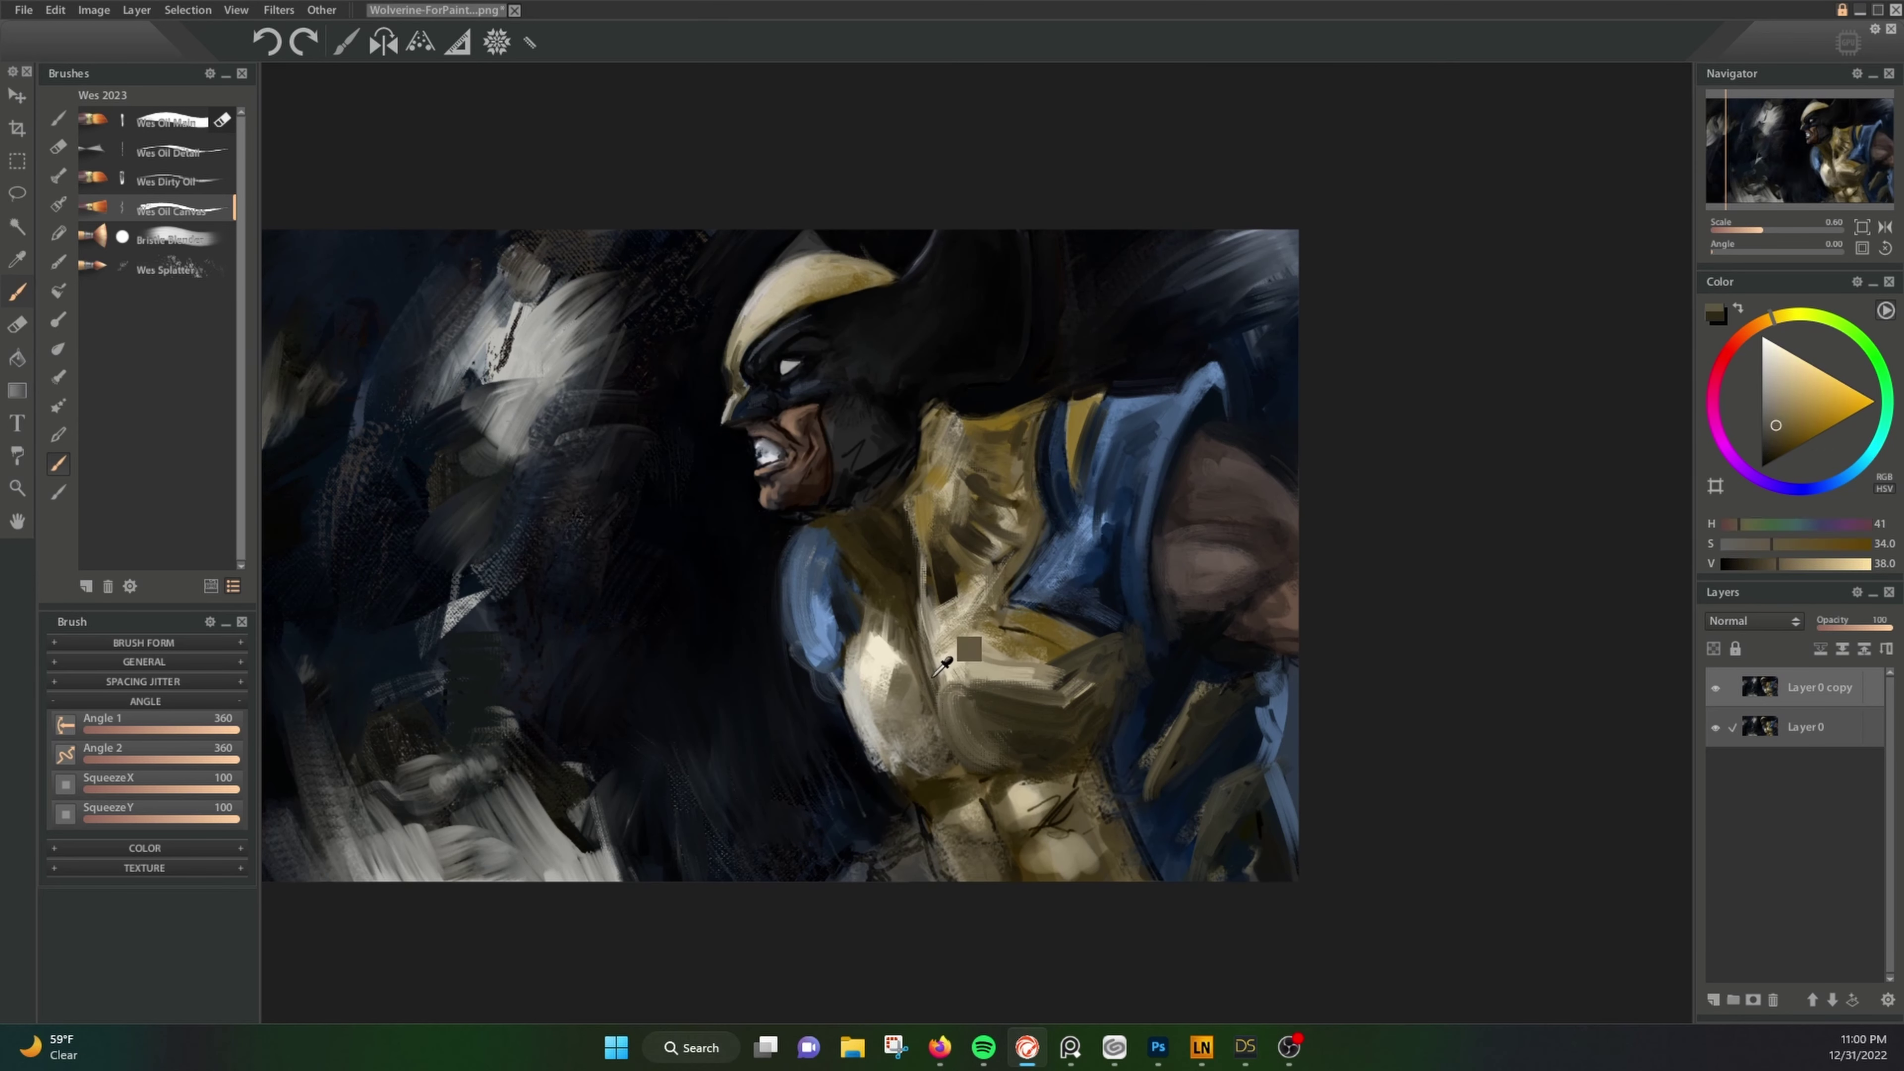
{"action": "left_click_drag", "start_coordinate": [1034, 637], "coordinate": [923, 660]}
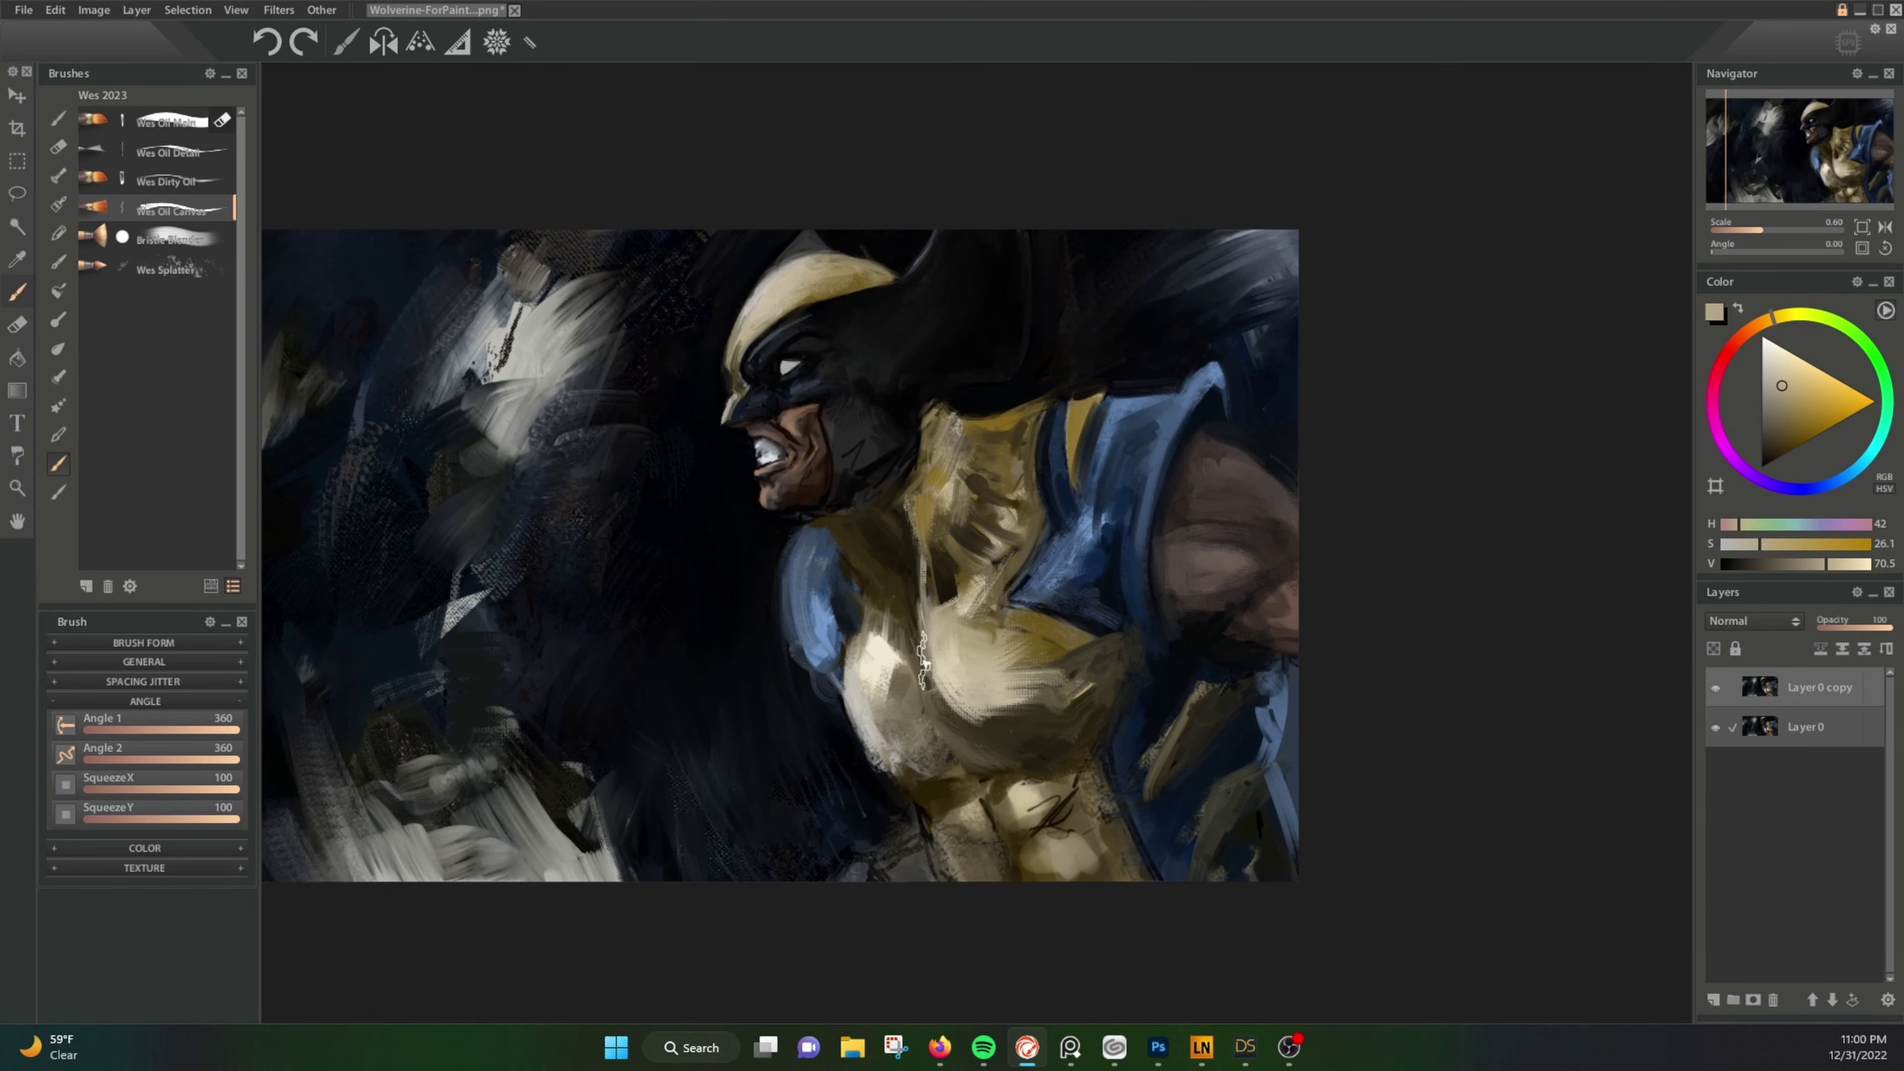
{"action": "left_click", "coordinate": [824, 615], "text": "alt"}
{"action": "left_click_drag", "start_coordinate": [847, 862], "coordinate": [930, 854]}
{"action": "left_click_drag", "start_coordinate": [946, 709], "coordinate": [1128, 737]}
Step: Blend the bottom, shoulder, chest and background strokes with the Bristle Blender brush
{"action": "left_click", "coordinate": [168, 239]}
{"action": "left_click_drag", "start_coordinate": [792, 879], "coordinate": [1028, 867]}
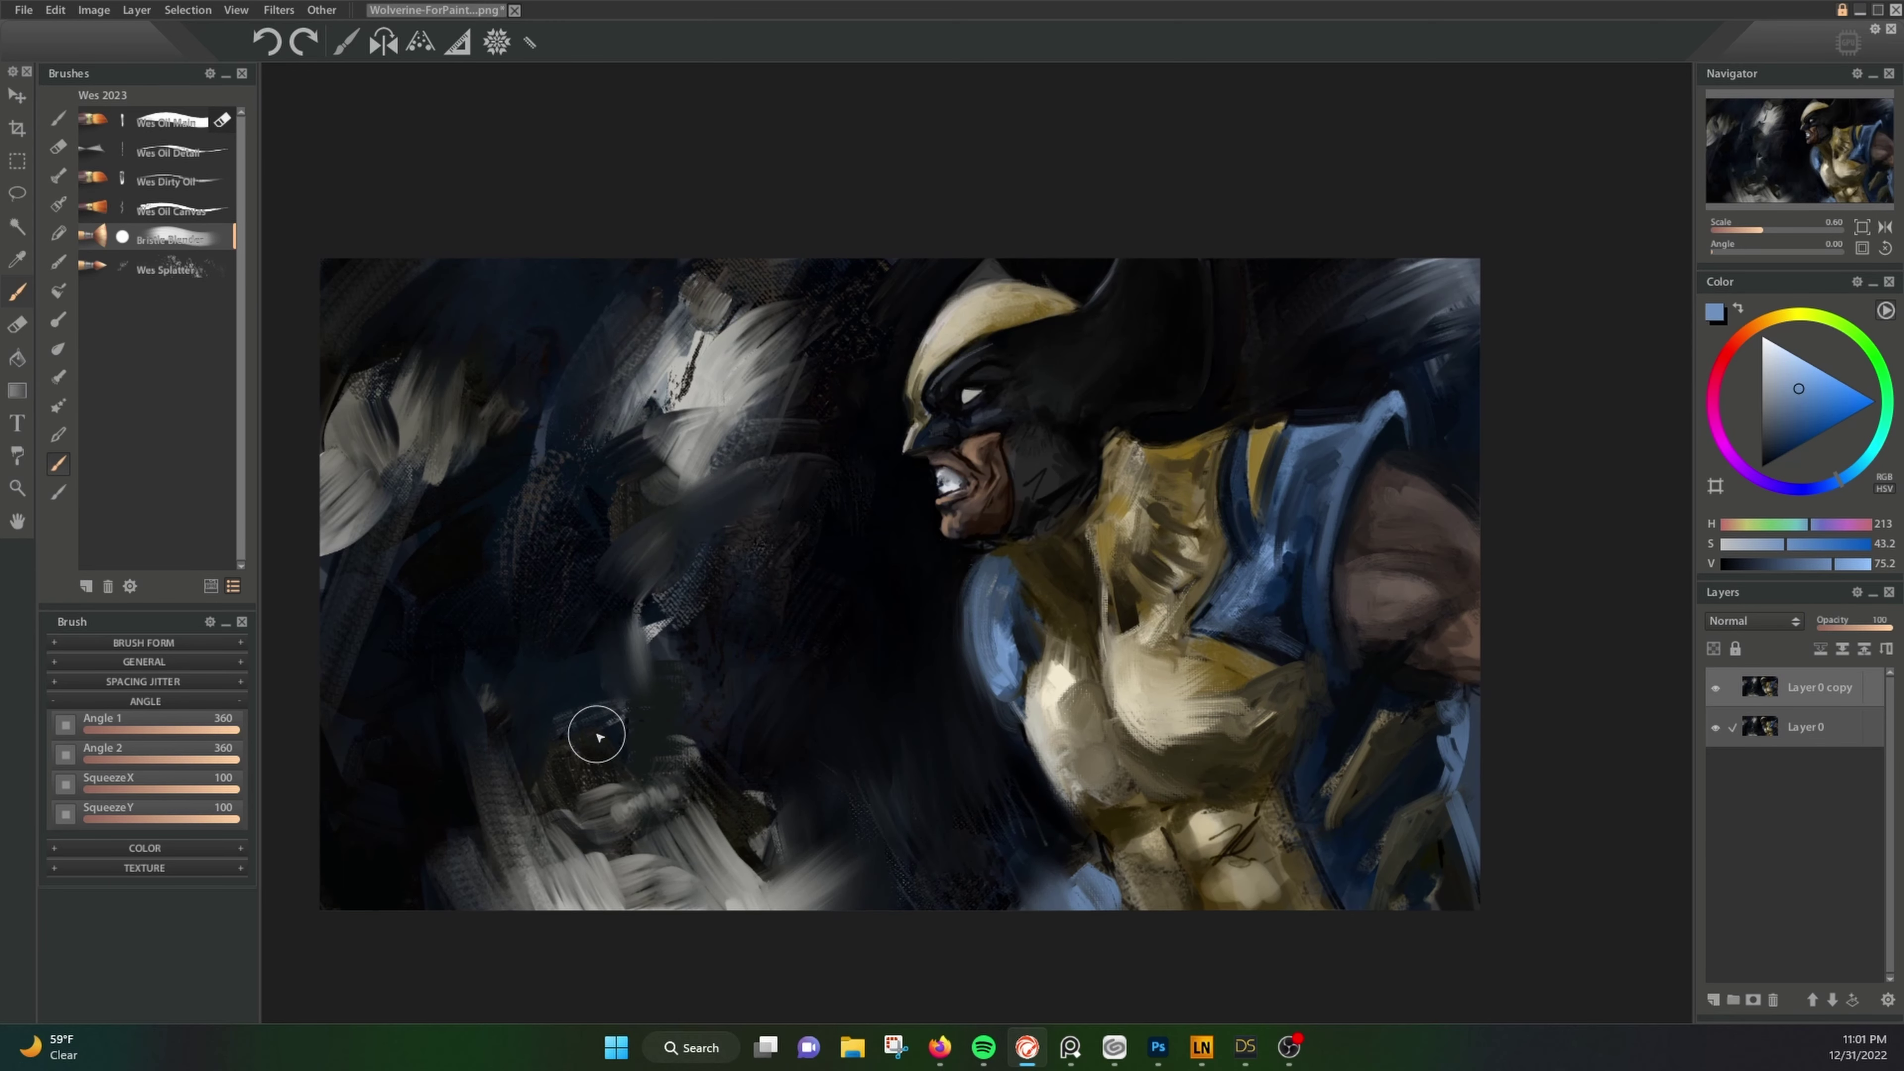
{"action": "left_click_drag", "start_coordinate": [971, 653], "coordinate": [986, 726]}
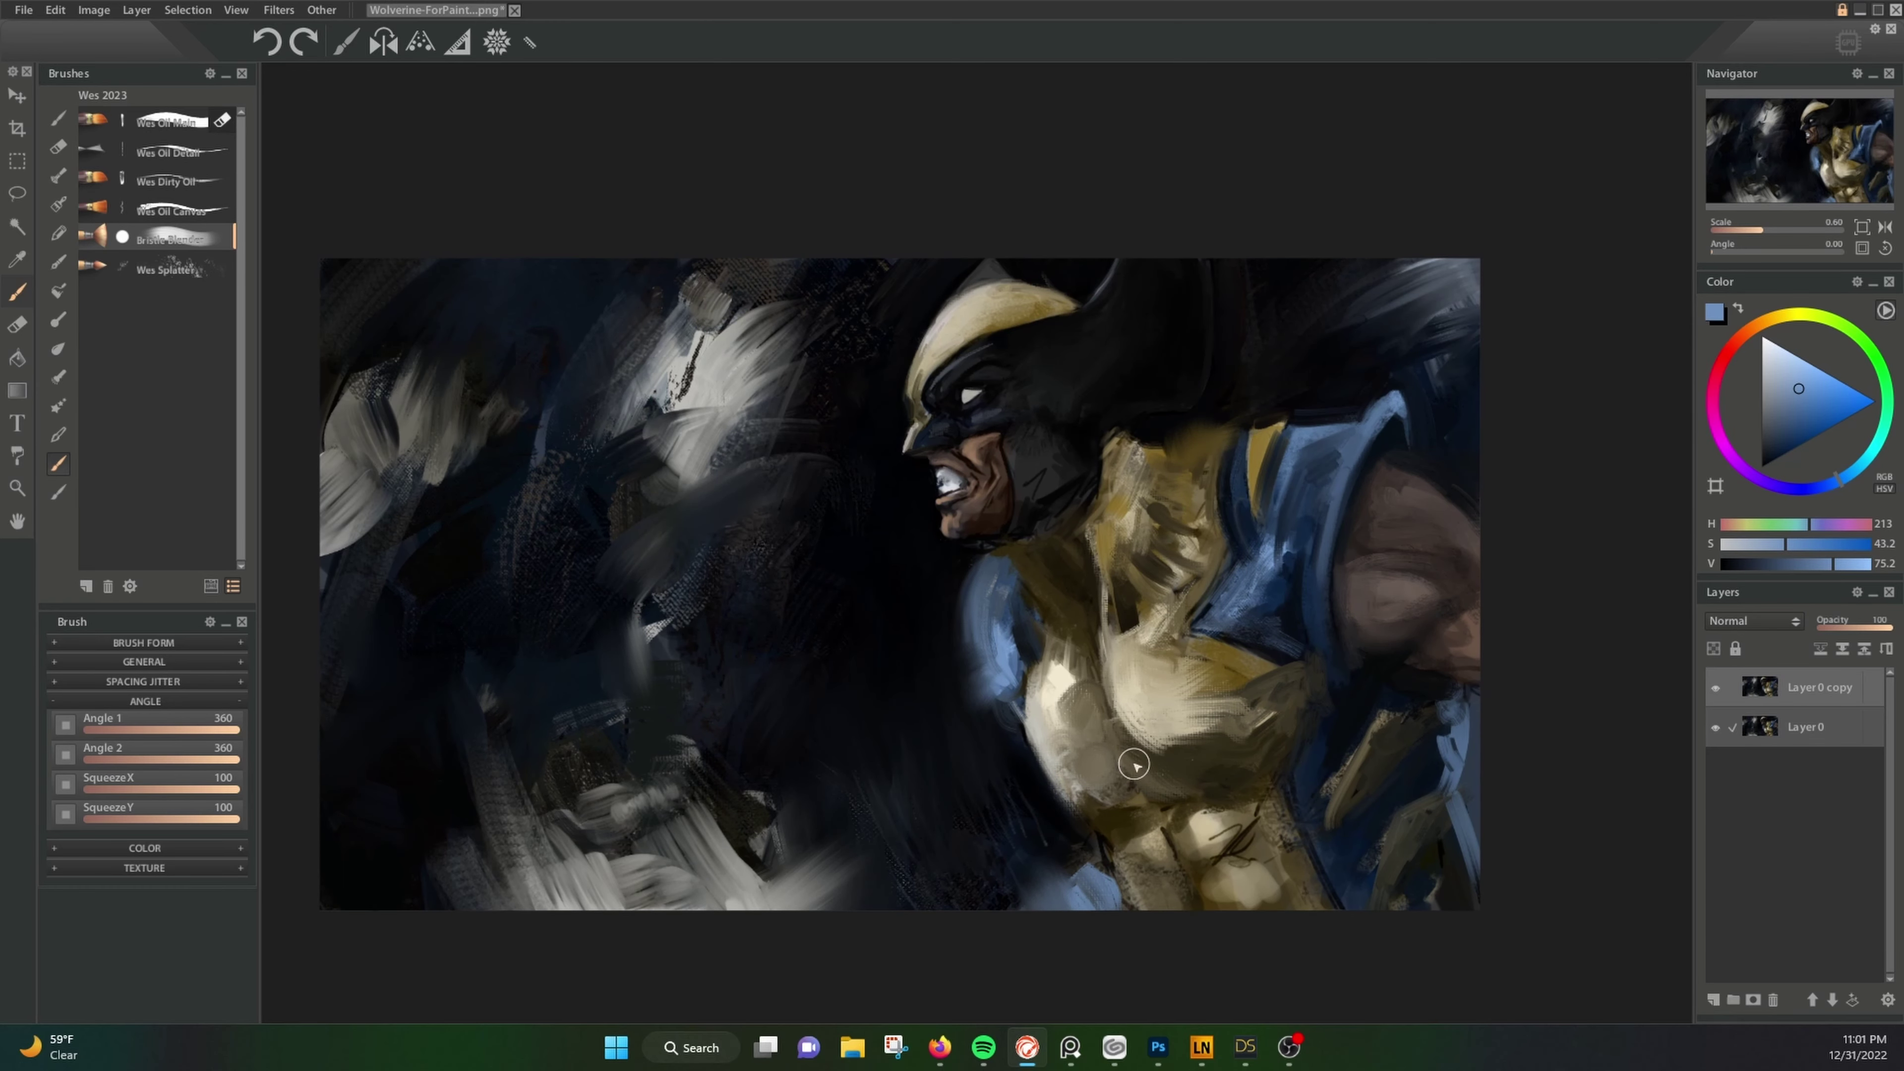
{"action": "mouse_move", "coordinate": [1133, 764]}
{"action": "left_mouse_down"}
{"action": "mouse_move", "coordinate": [1245, 748]}
{"action": "mouse_move", "coordinate": [1140, 534]}
{"action": "left_mouse_up"}
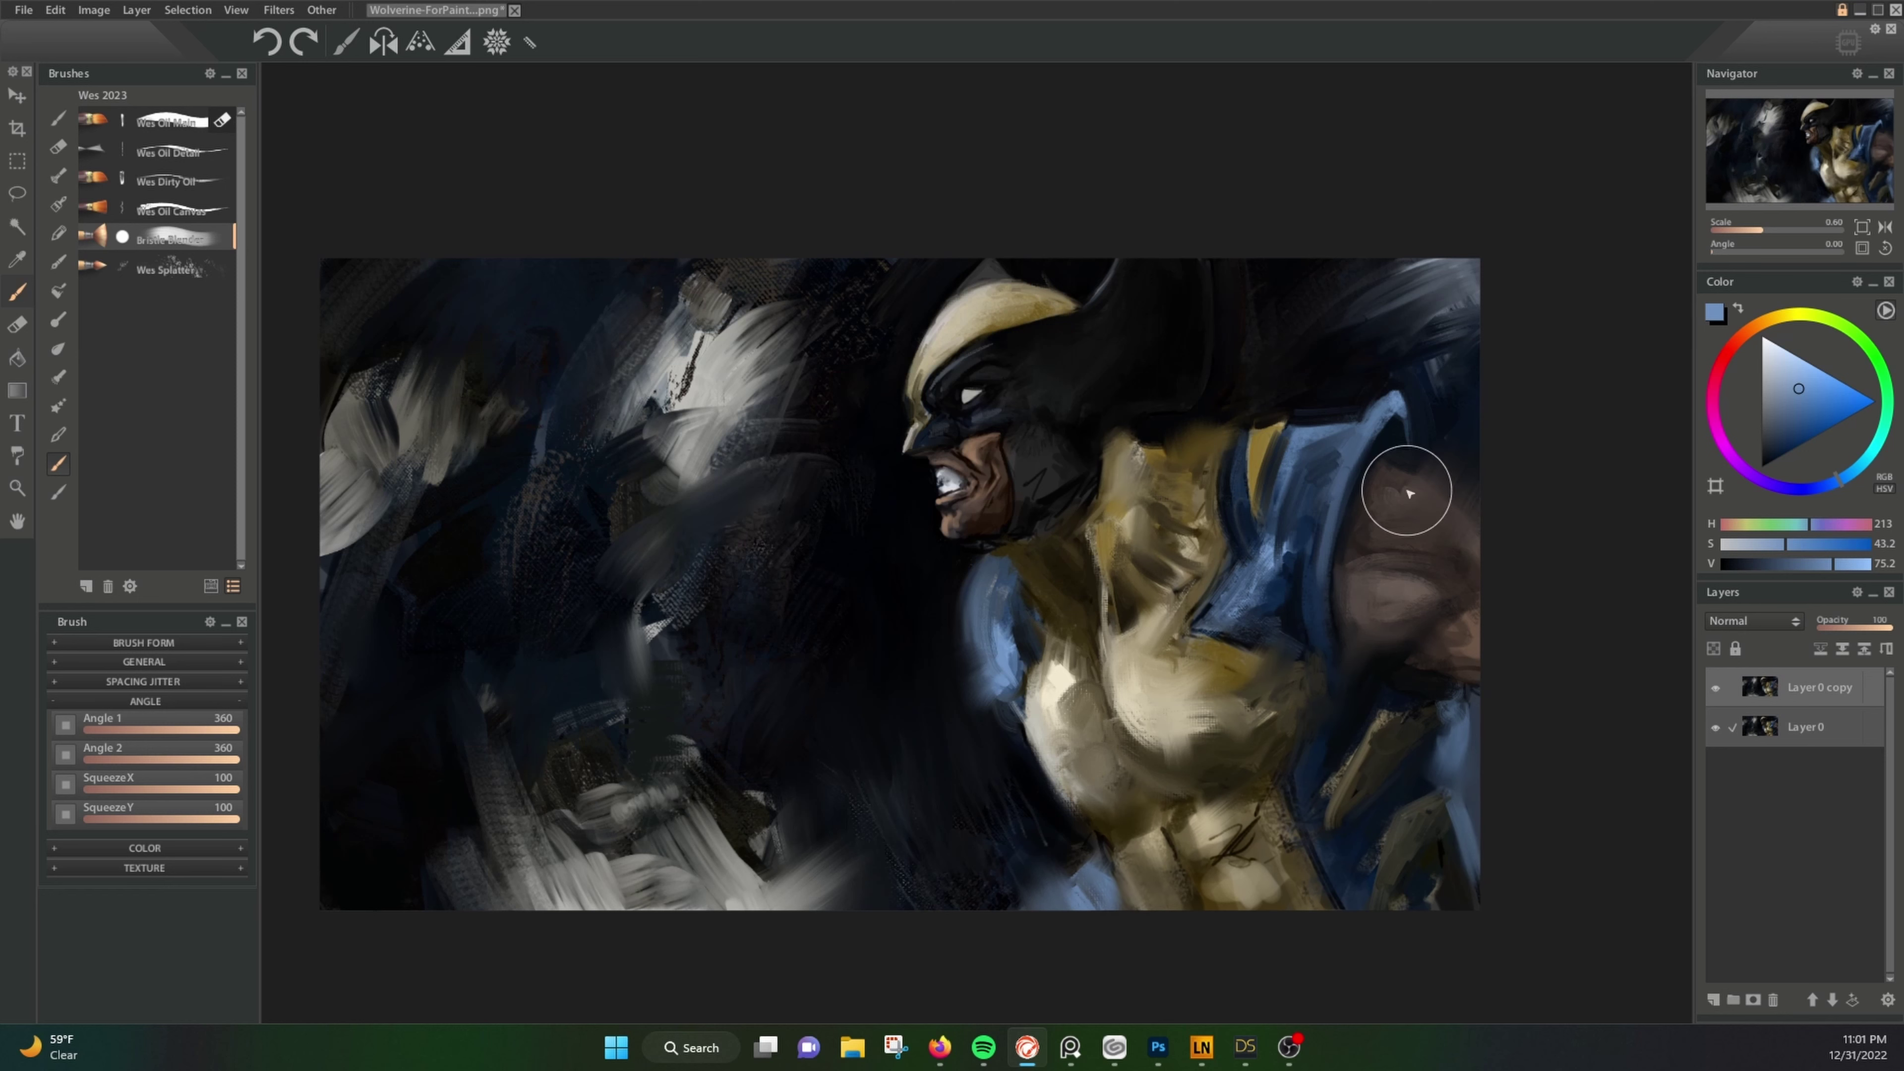
{"action": "left_click_drag", "start_coordinate": [757, 382], "coordinate": [712, 487]}
Step: Try the Wes Splatter and Wes Oil Detail brushes, sampling near-black, blues and skin tone
{"action": "left_click", "coordinate": [165, 266]}
{"action": "left_click", "coordinate": [875, 787], "text": "alt"}
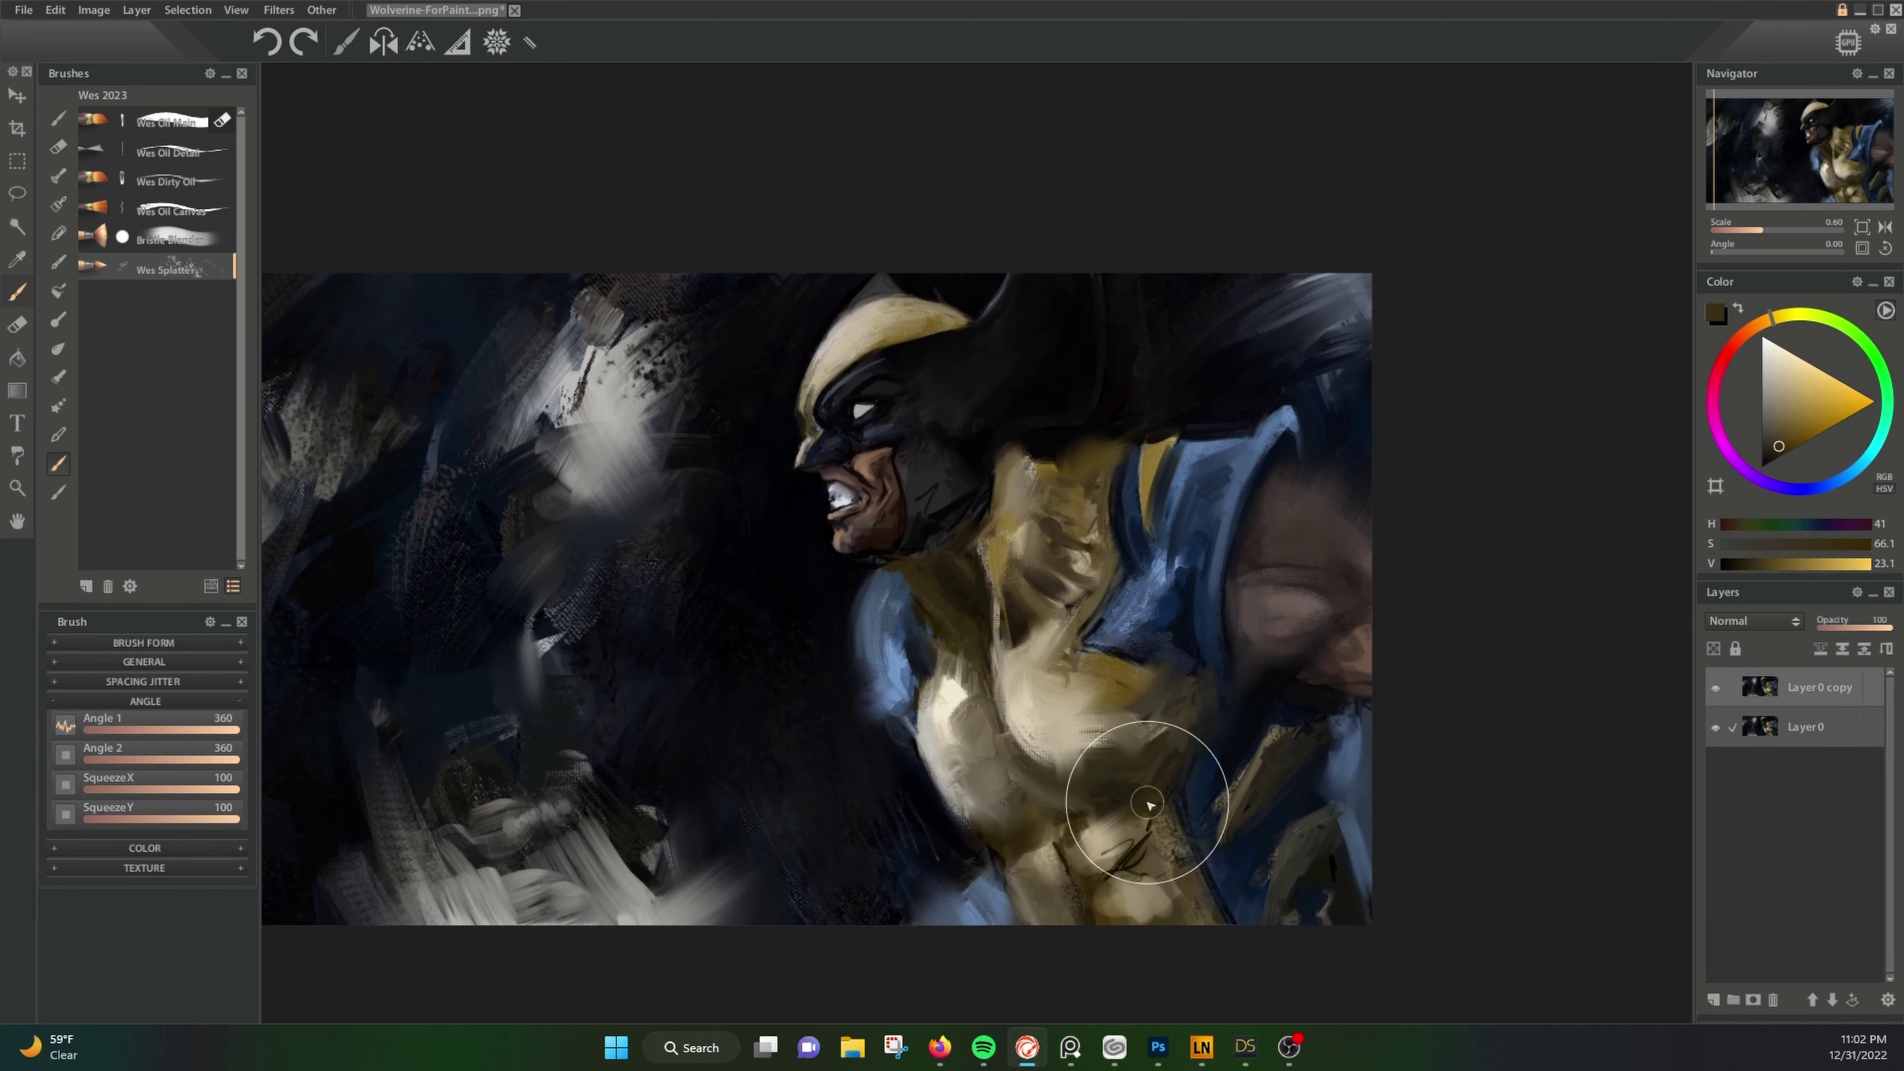
{"action": "left_click", "coordinate": [1314, 418], "text": "alt"}
{"action": "left_click", "coordinate": [169, 151]}
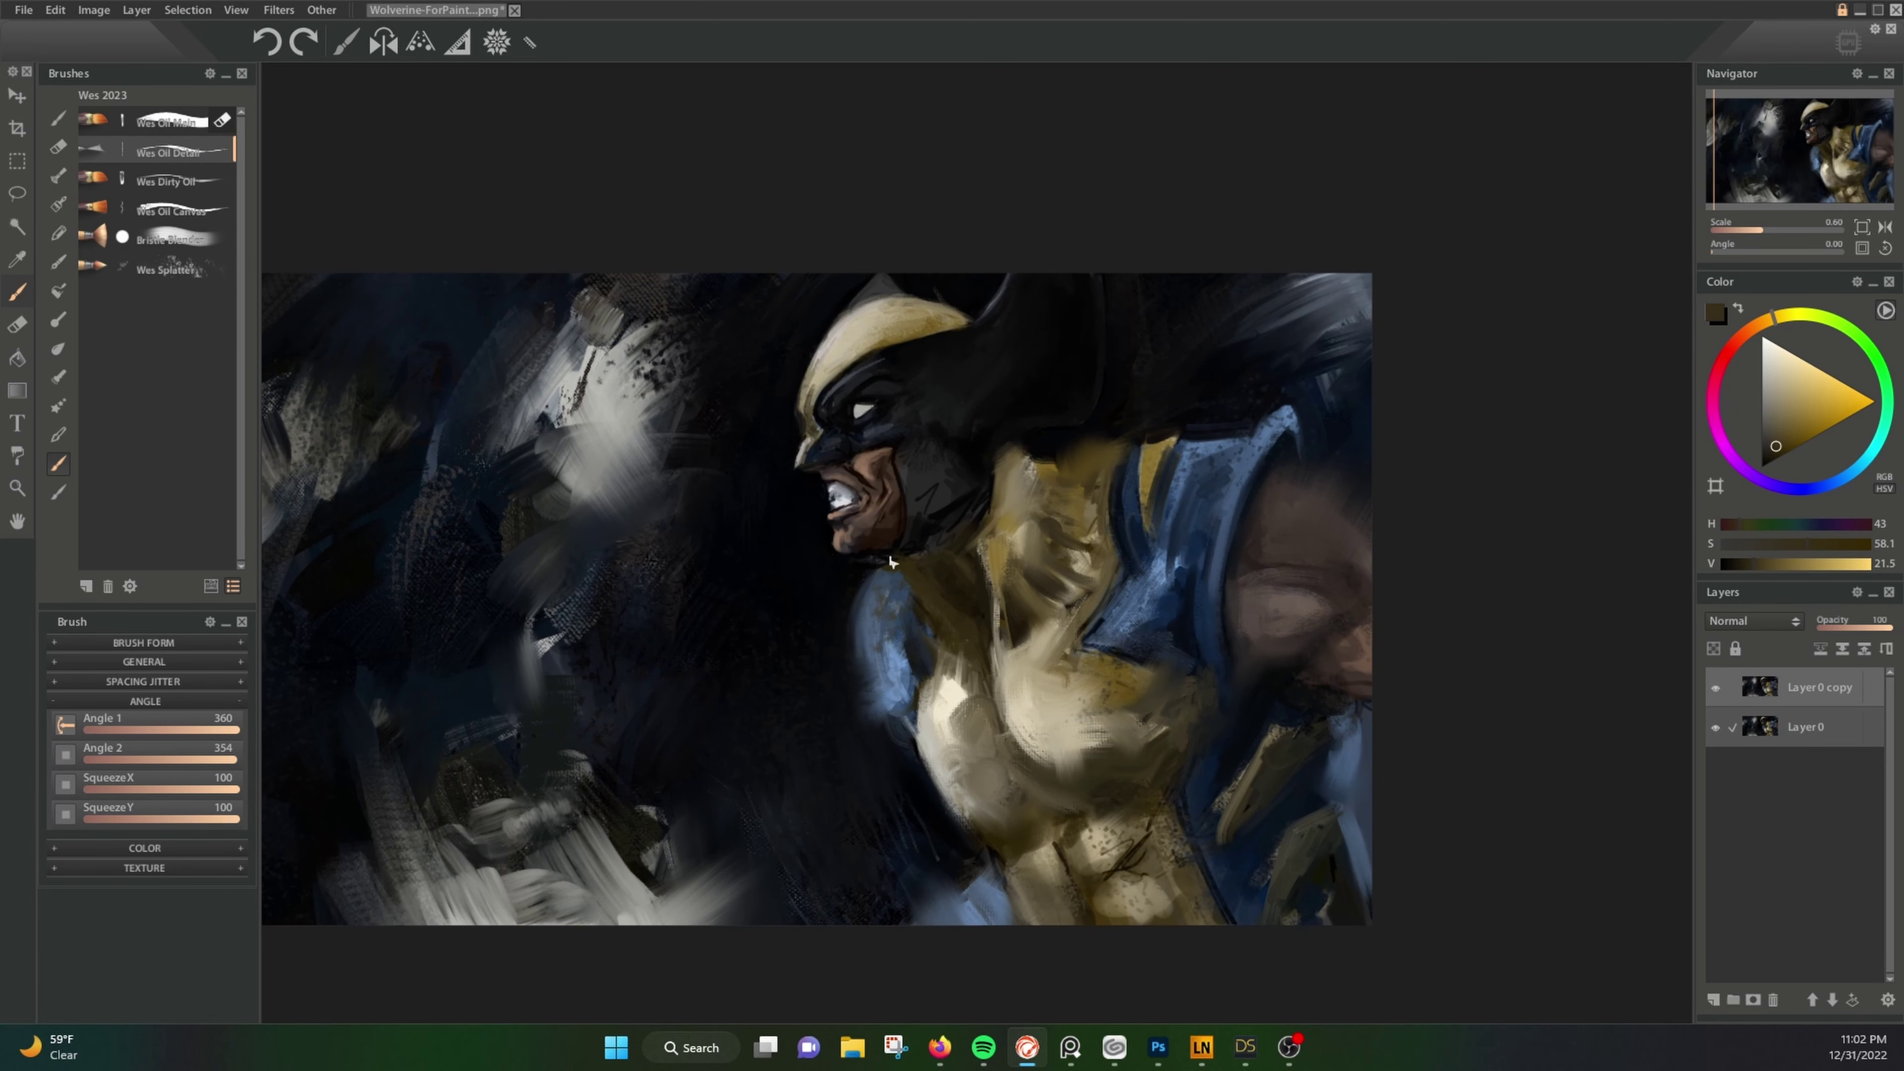
{"action": "left_click", "coordinate": [912, 590], "text": "alt"}
{"action": "left_click", "coordinate": [860, 574], "text": "alt"}
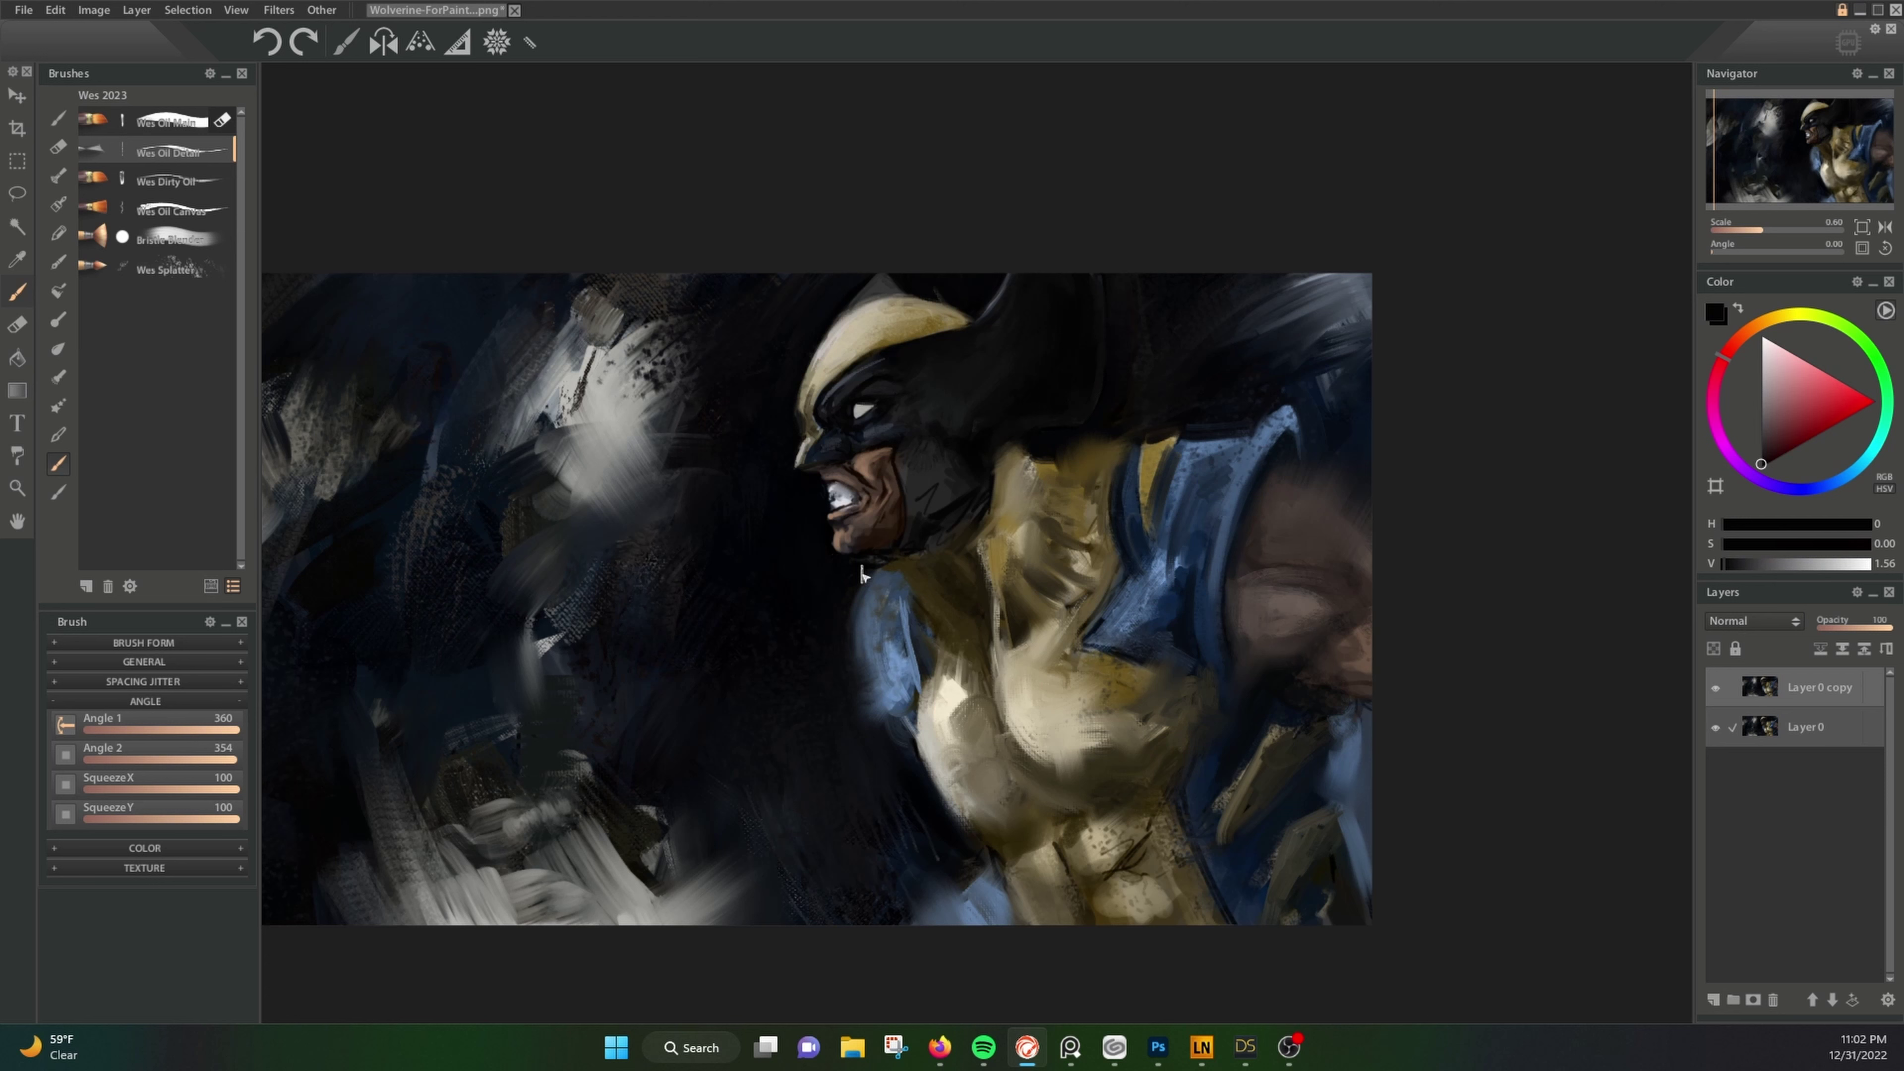
{"action": "left_click", "coordinate": [866, 513], "text": "alt"}
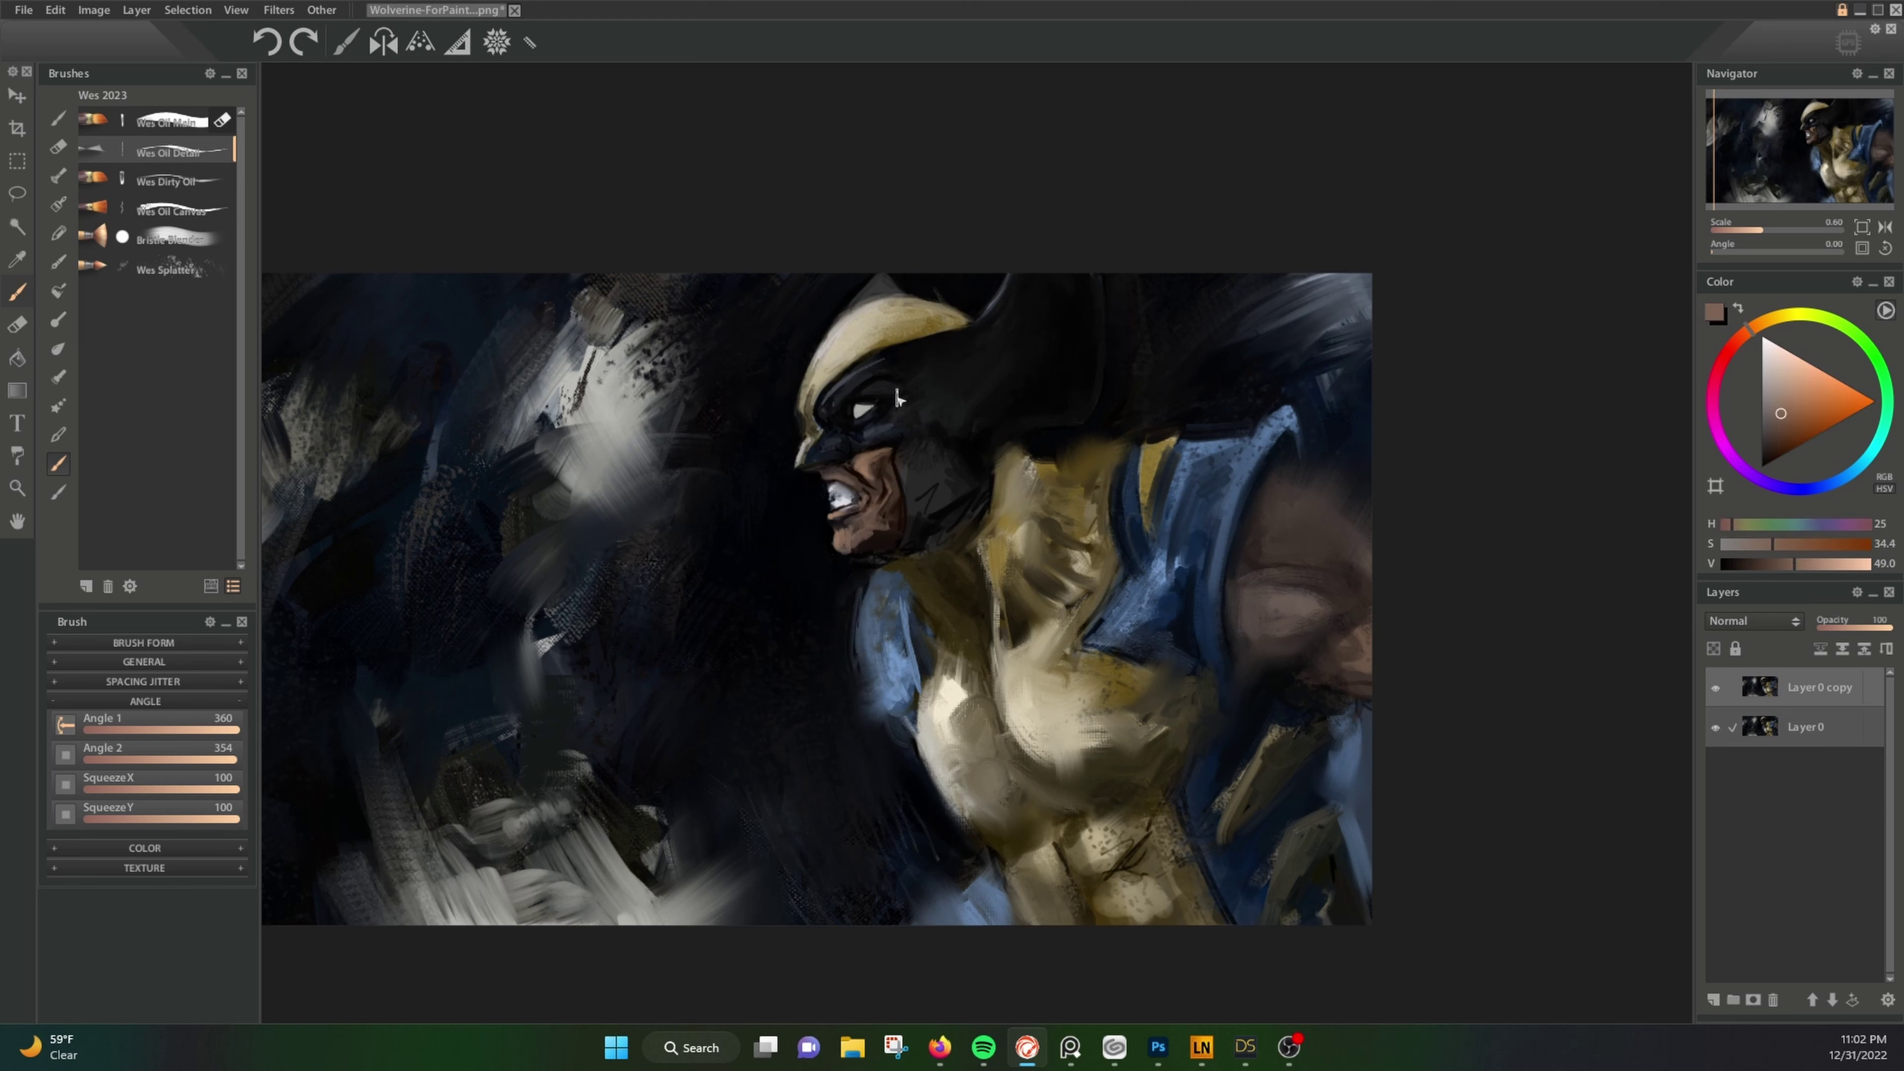
Step: With the Wes Dirty Oil brush, paint light and paler cream highlights on the chest
{"action": "key", "text": "3"}
{"action": "left_click", "coordinate": [1098, 428], "text": "alt"}
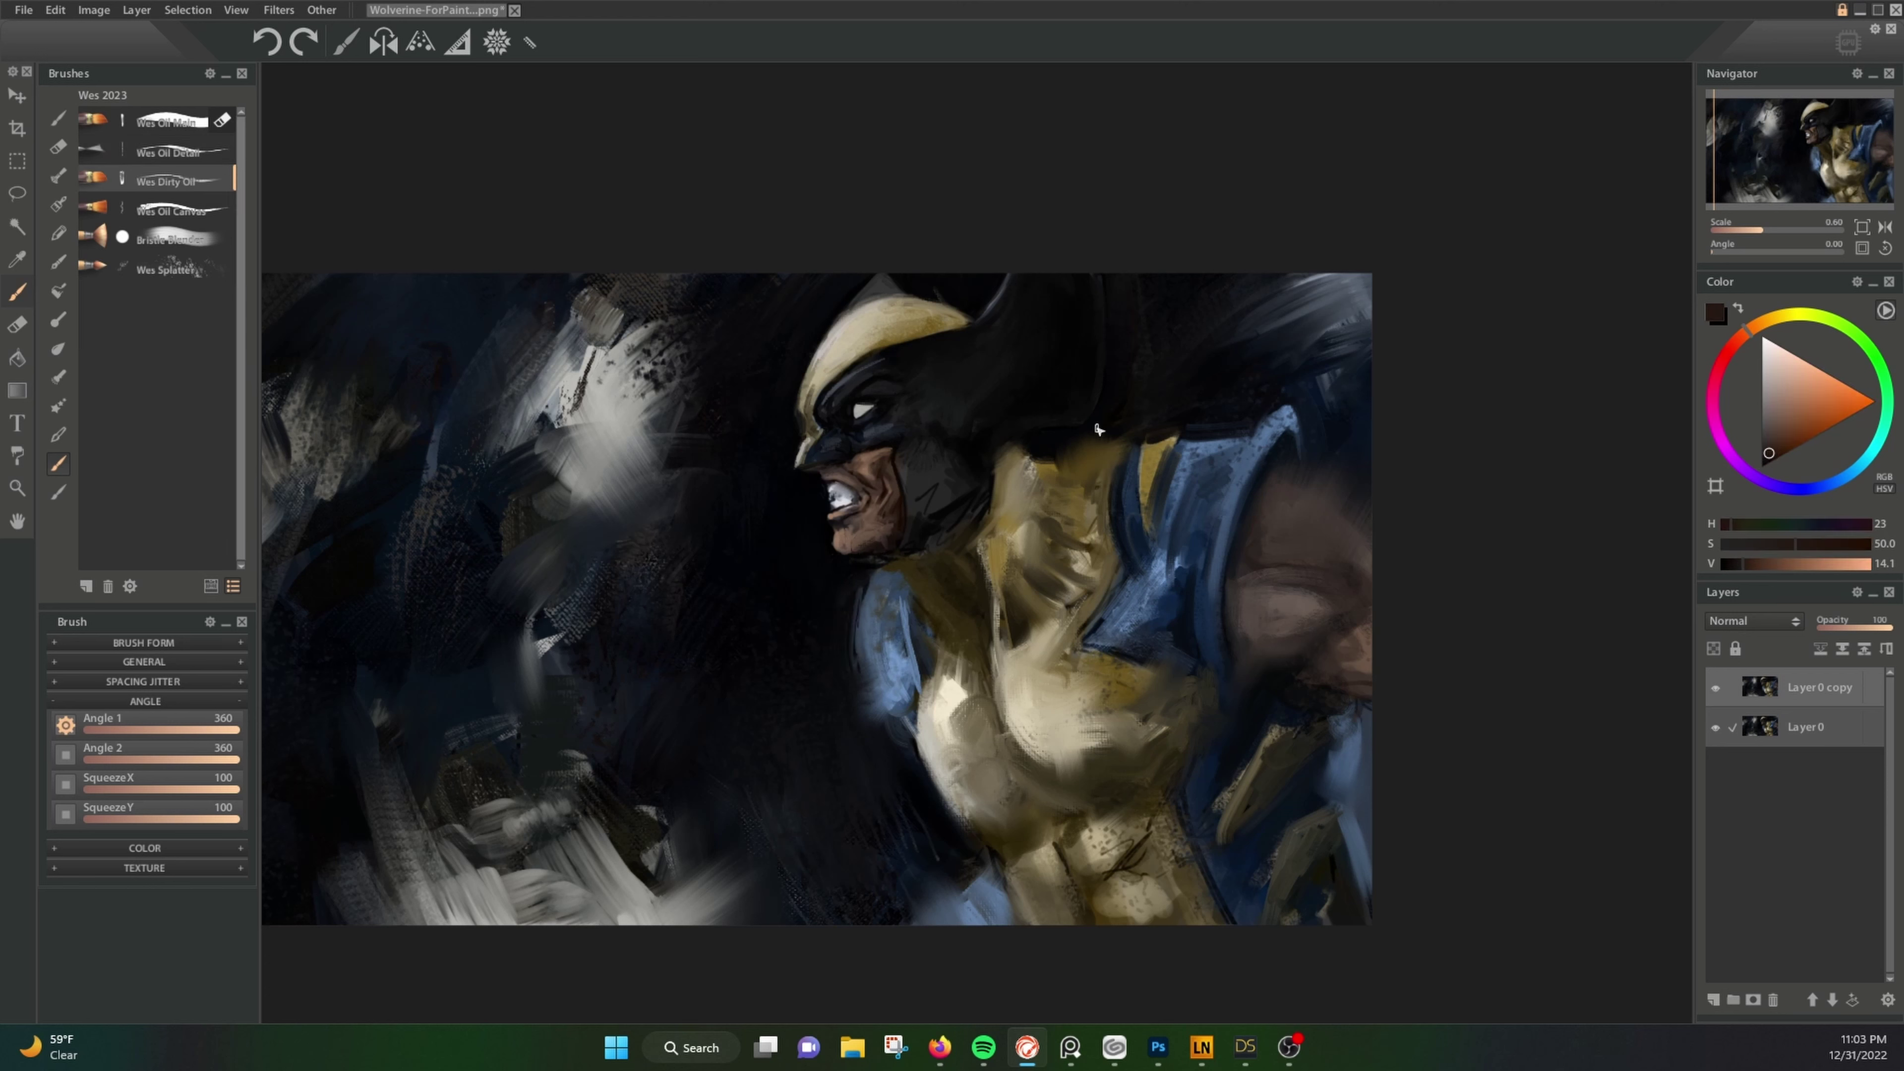
{"action": "left_click", "coordinate": [855, 493], "text": "alt"}
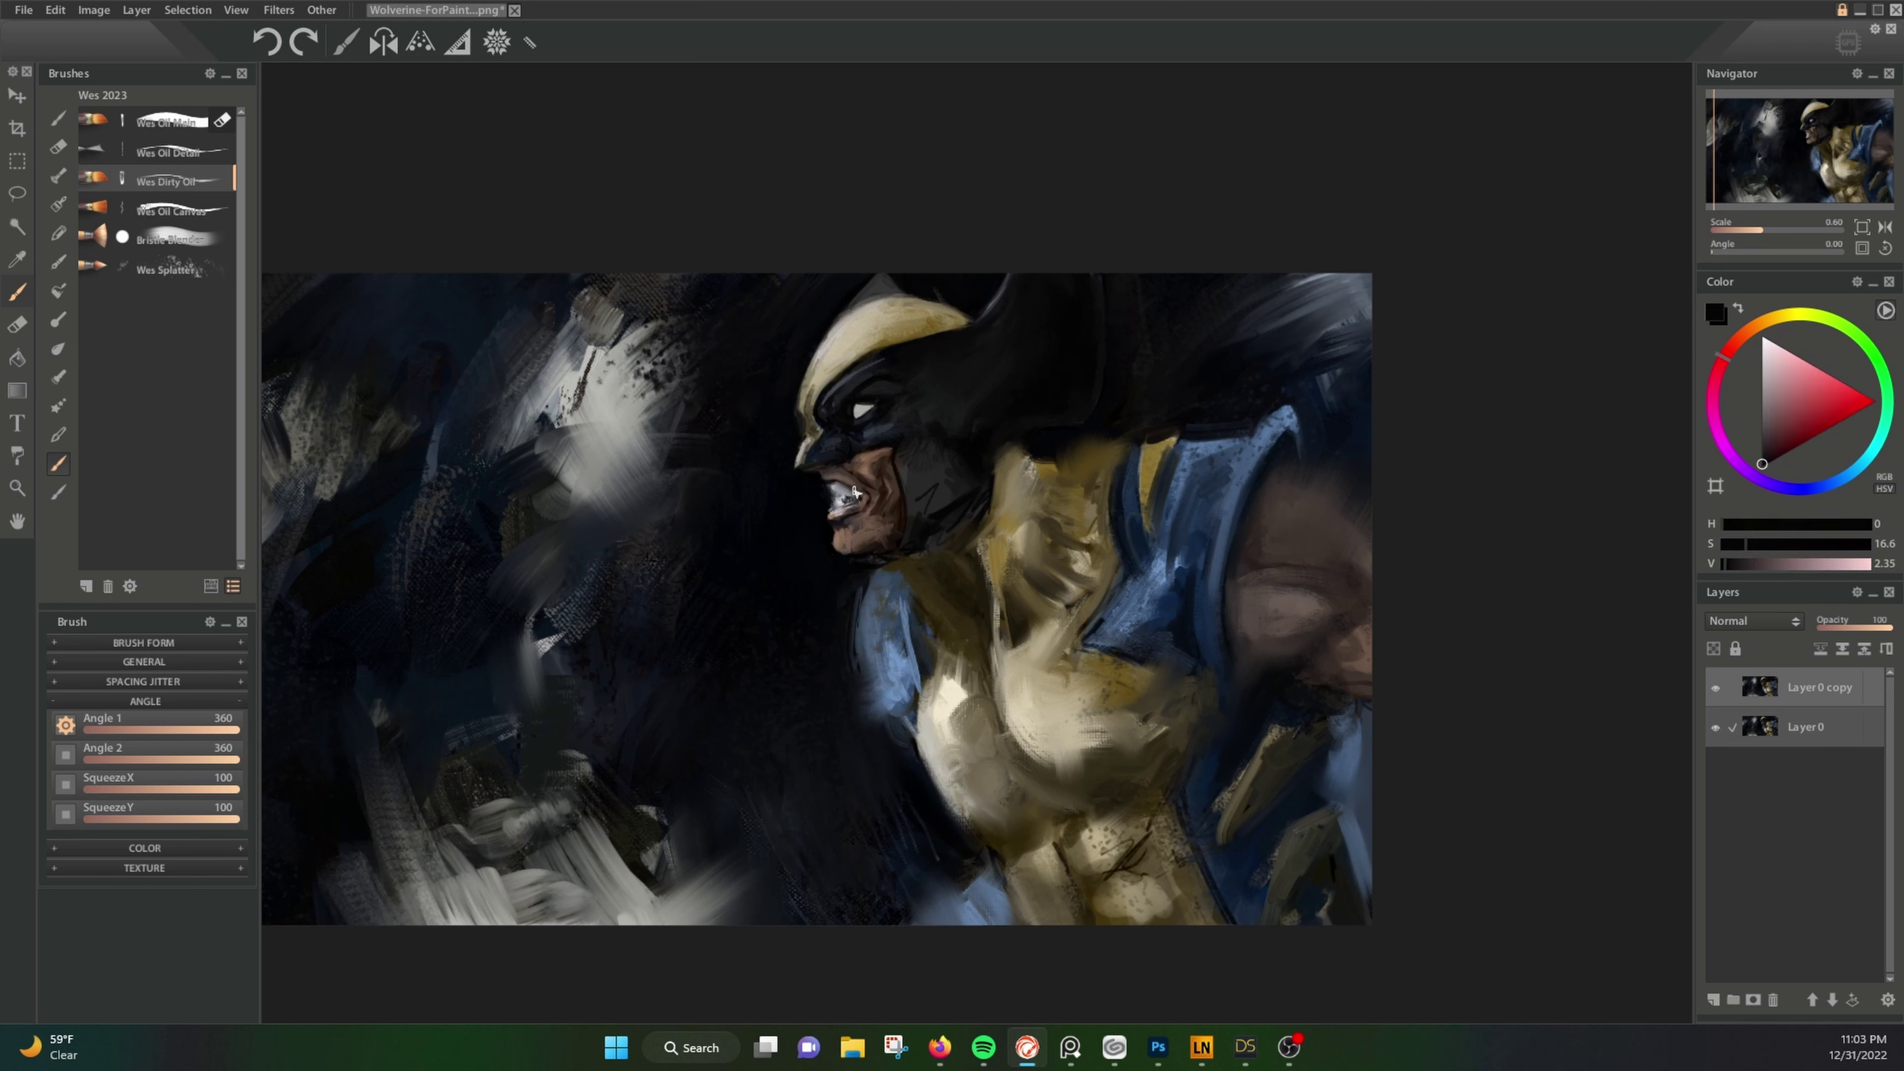
{"action": "left_click", "coordinate": [1141, 278], "text": "alt"}
{"action": "left_click", "coordinate": [989, 569], "text": "alt"}
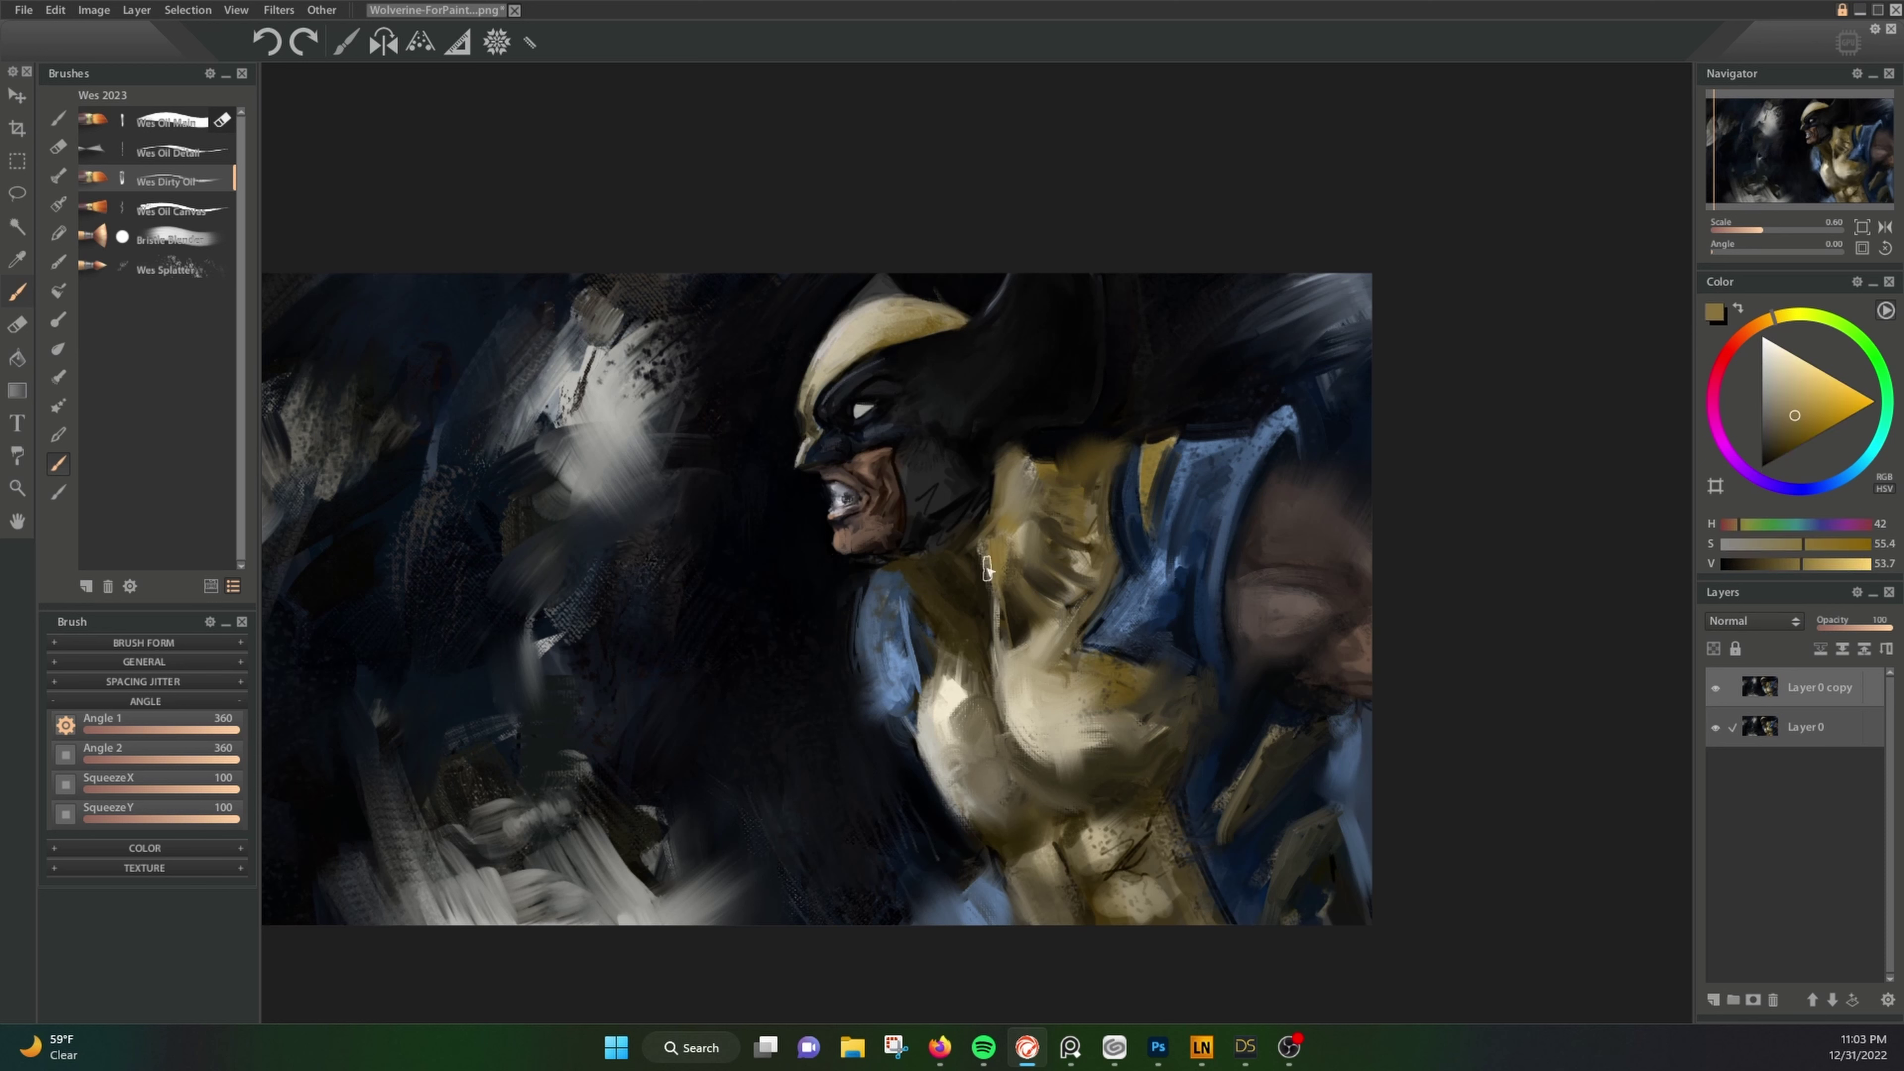
{"action": "mouse_move", "coordinate": [989, 555]}
{"action": "left_mouse_down"}
{"action": "mouse_move", "coordinate": [959, 664]}
{"action": "mouse_move", "coordinate": [1094, 675]}
{"action": "left_mouse_up"}
{"action": "left_click", "coordinate": [1007, 731], "text": "alt"}
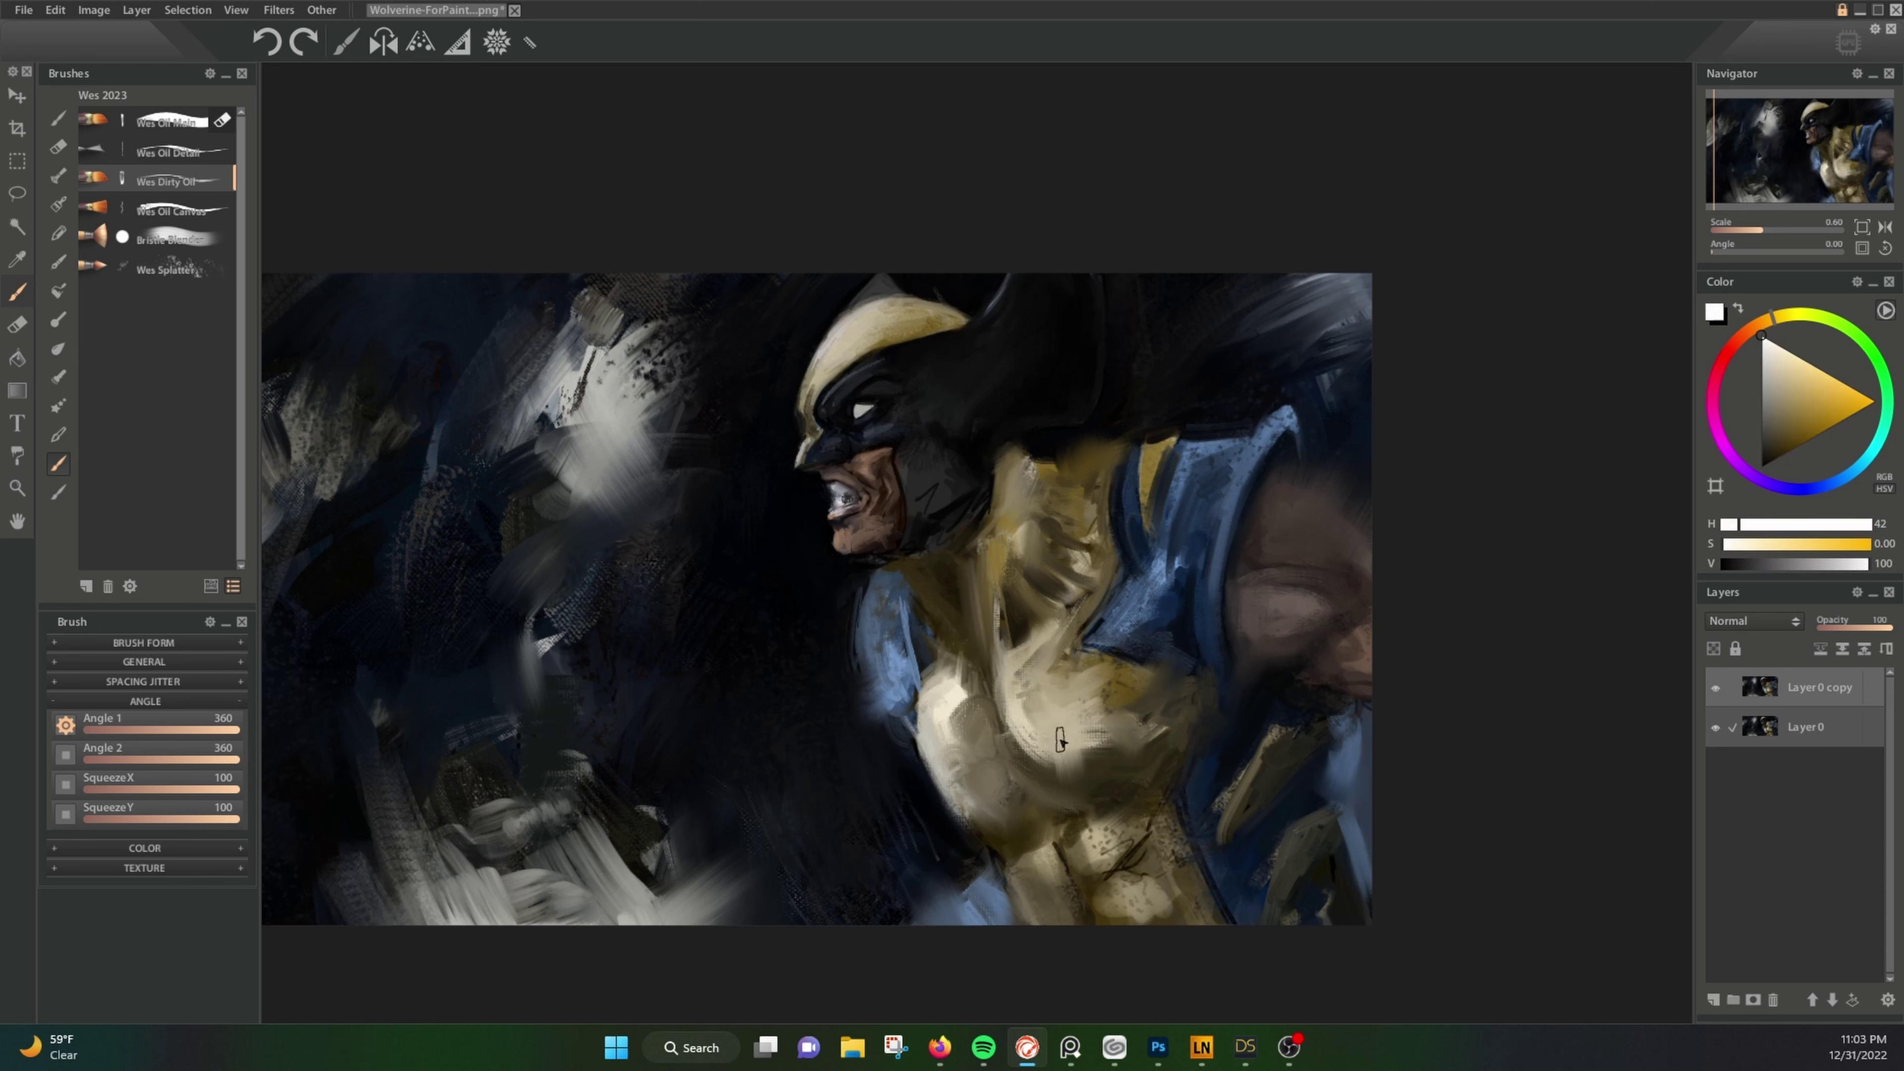
{"action": "left_click_drag", "start_coordinate": [1008, 732], "coordinate": [1038, 679]}
{"action": "left_click", "coordinate": [1038, 679], "text": "alt"}
Step: Paint a lighter cream stroke across the neck and shoulder, then return to Photoshop
{"action": "left_click", "coordinate": [1012, 453], "text": "alt"}
{"action": "left_click_drag", "start_coordinate": [1012, 454], "coordinate": [1030, 501]}
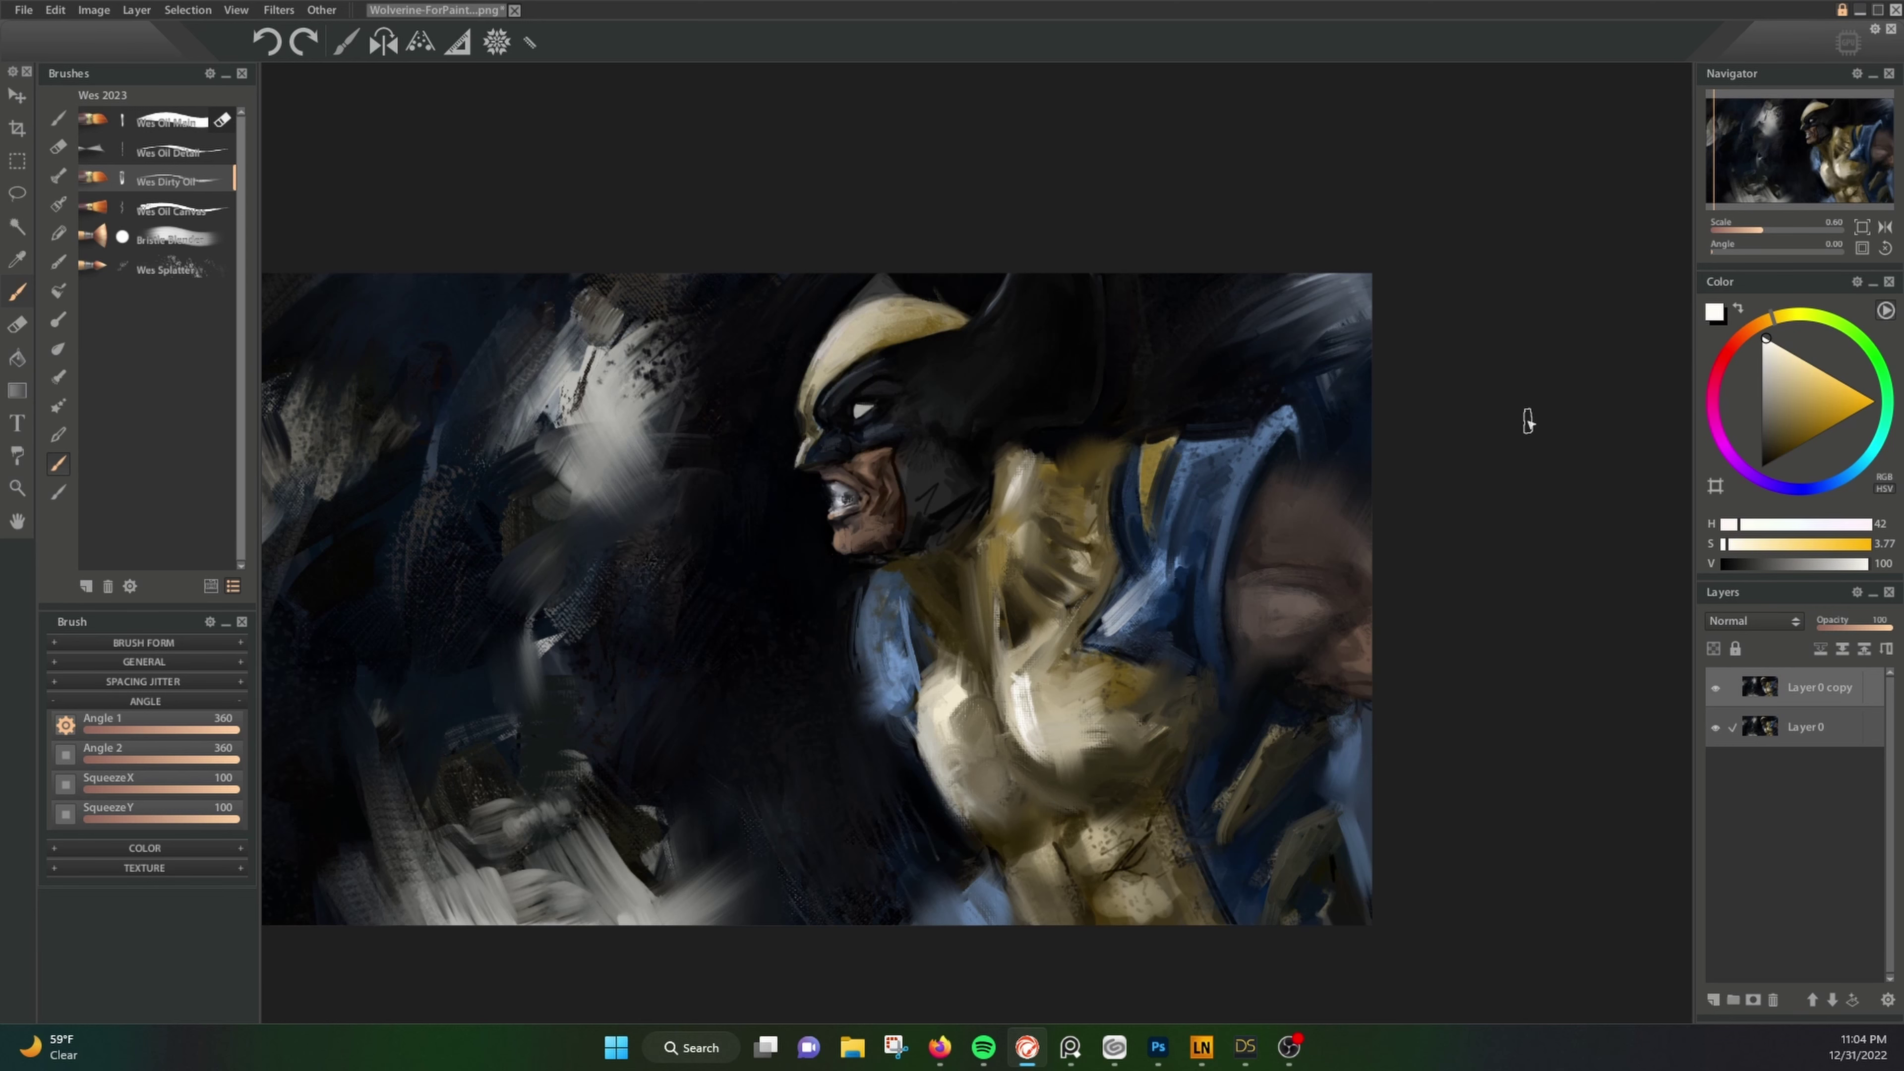
{"action": "left_click", "coordinate": [854, 364], "text": "alt"}
{"action": "scroll", "coordinate": [1267, 268], "scroll_direction": "down", "scroll_amount": 1}
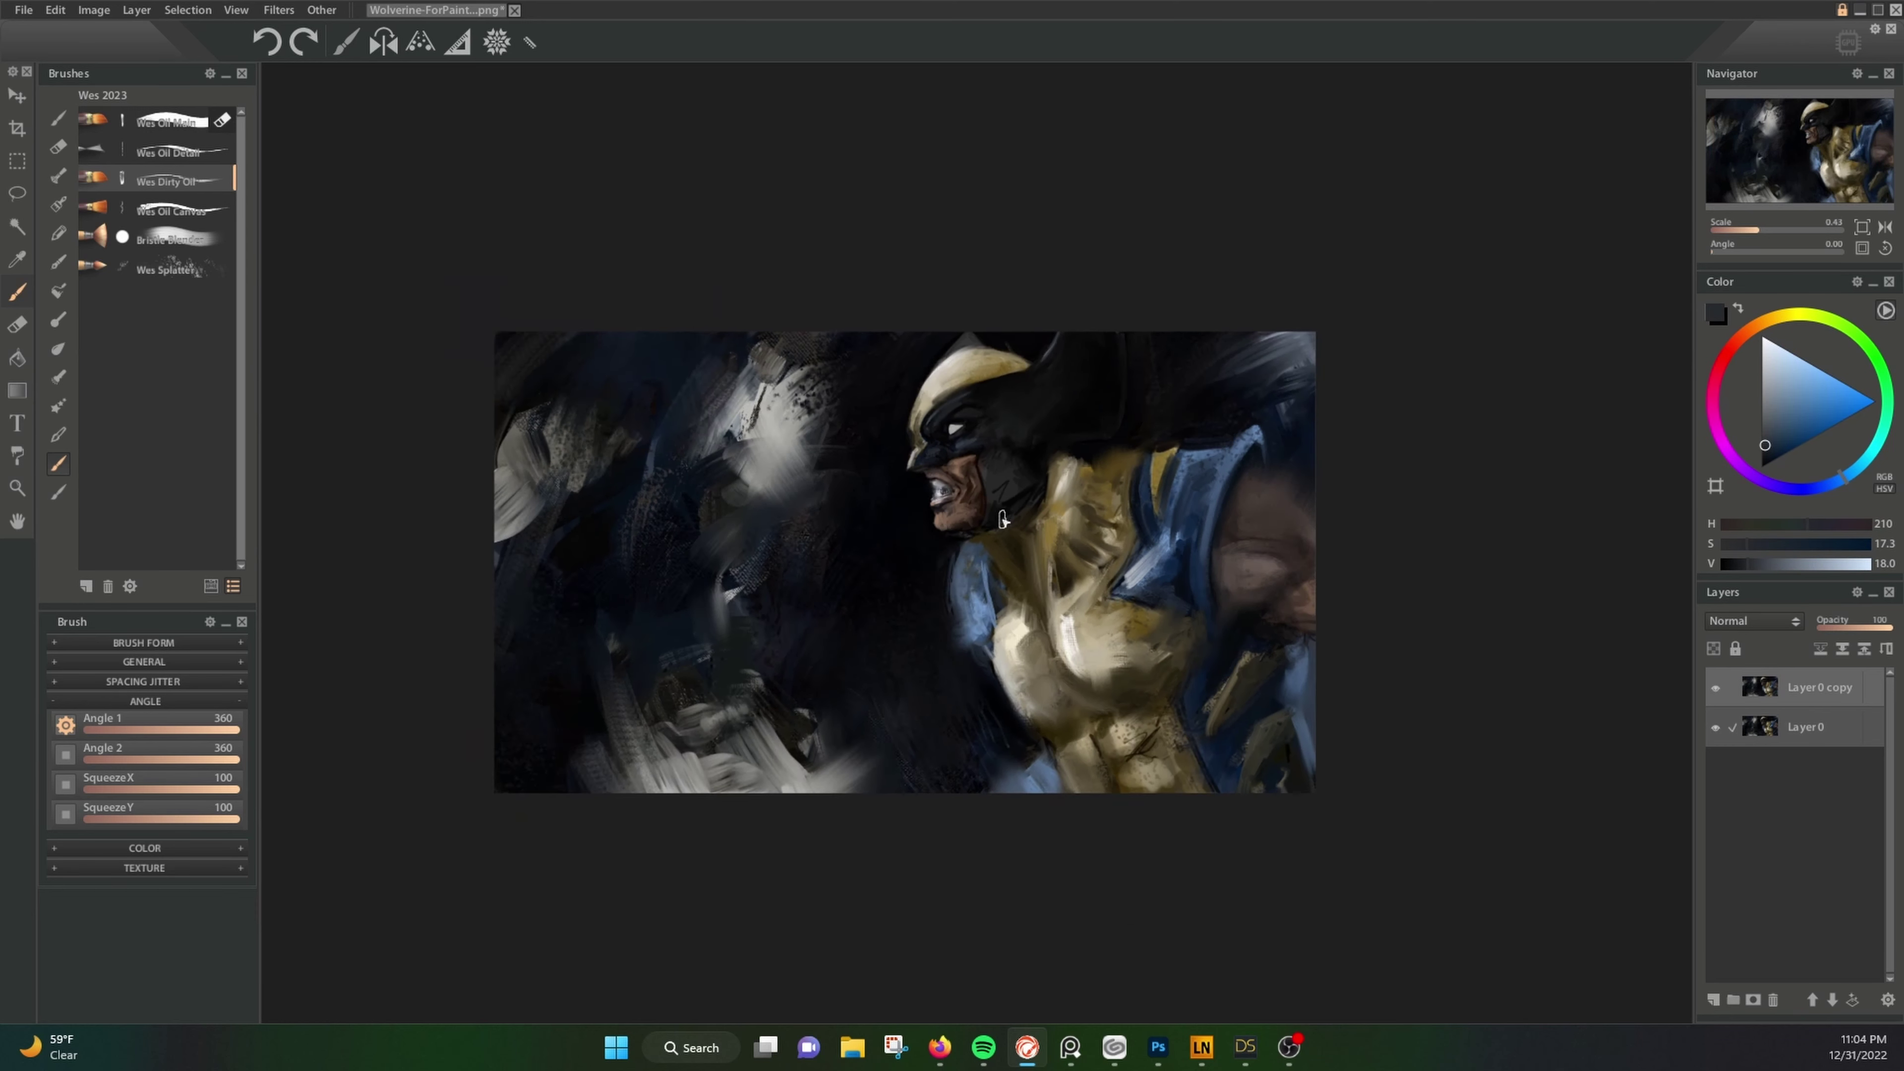
{"action": "left_click", "coordinate": [26, 10]}
{"action": "key", "text": "alt+Tab"}
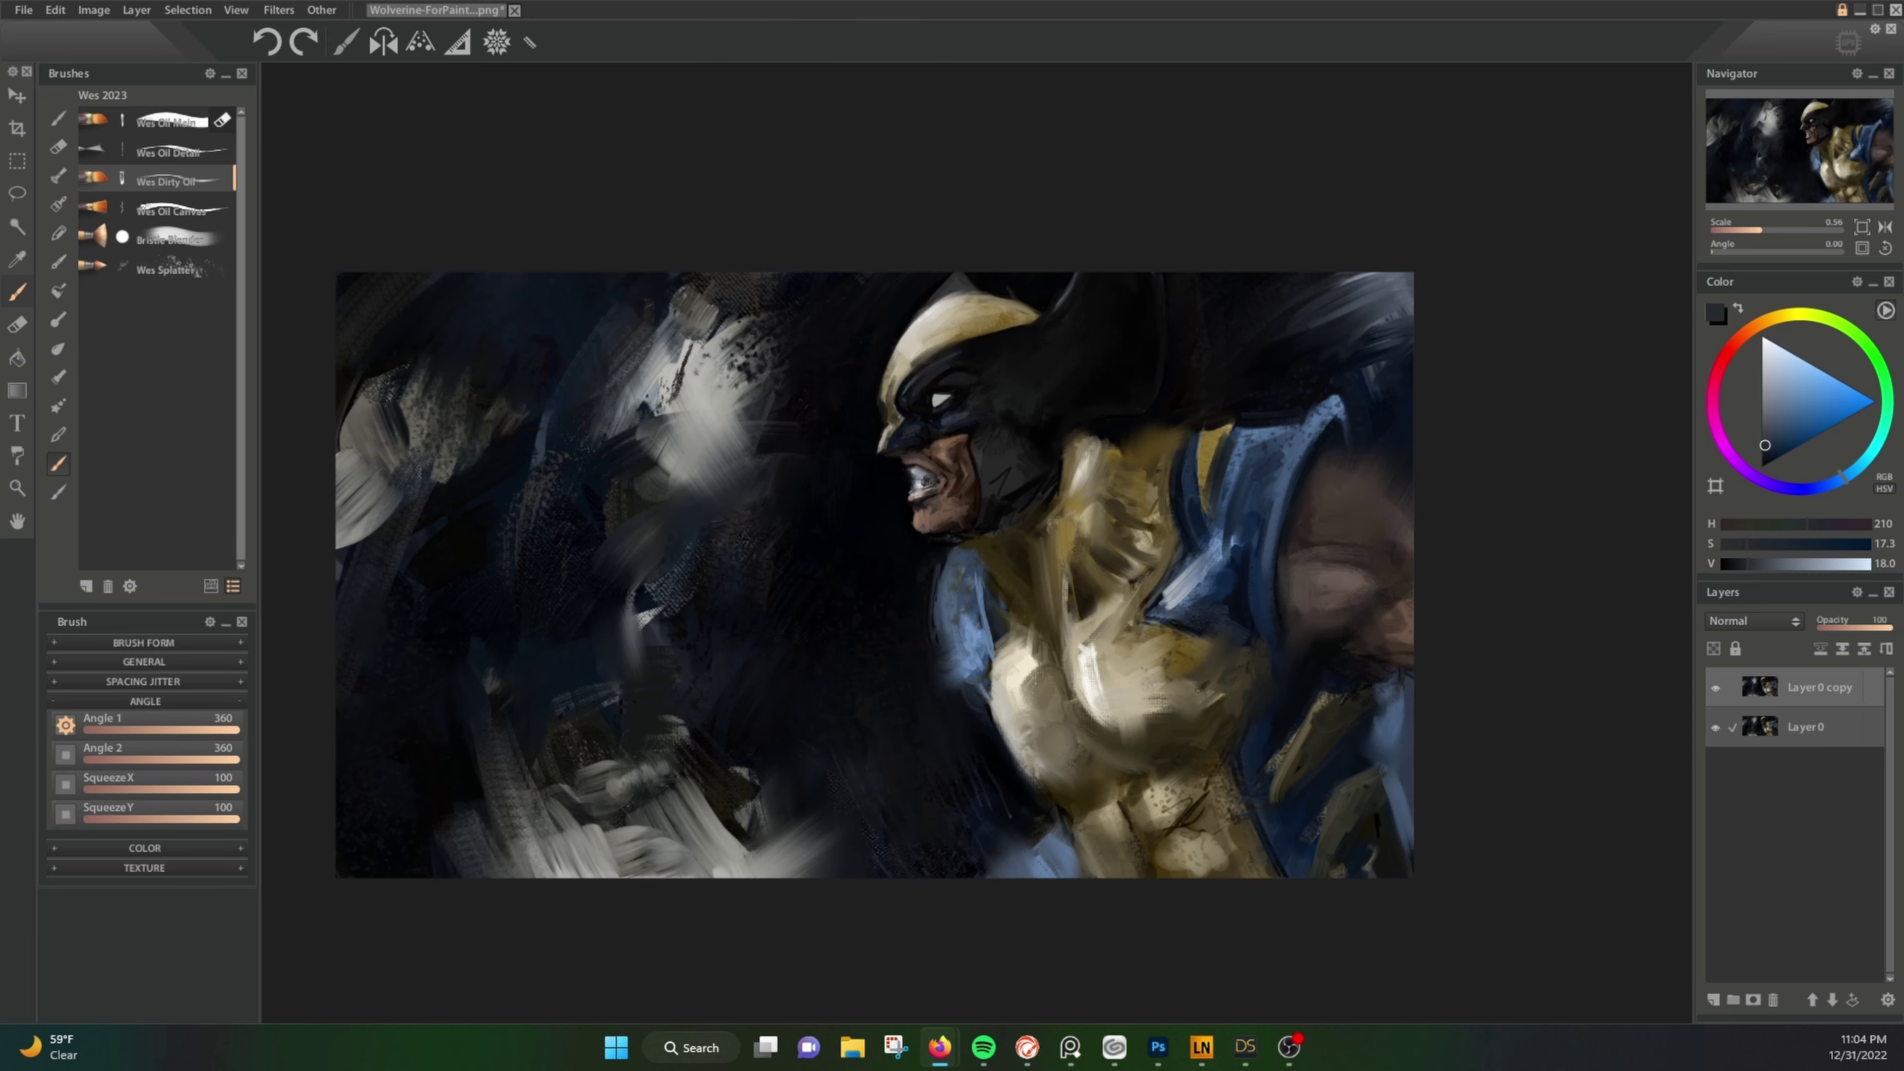
{"action": "key", "text": "alt+Tab"}
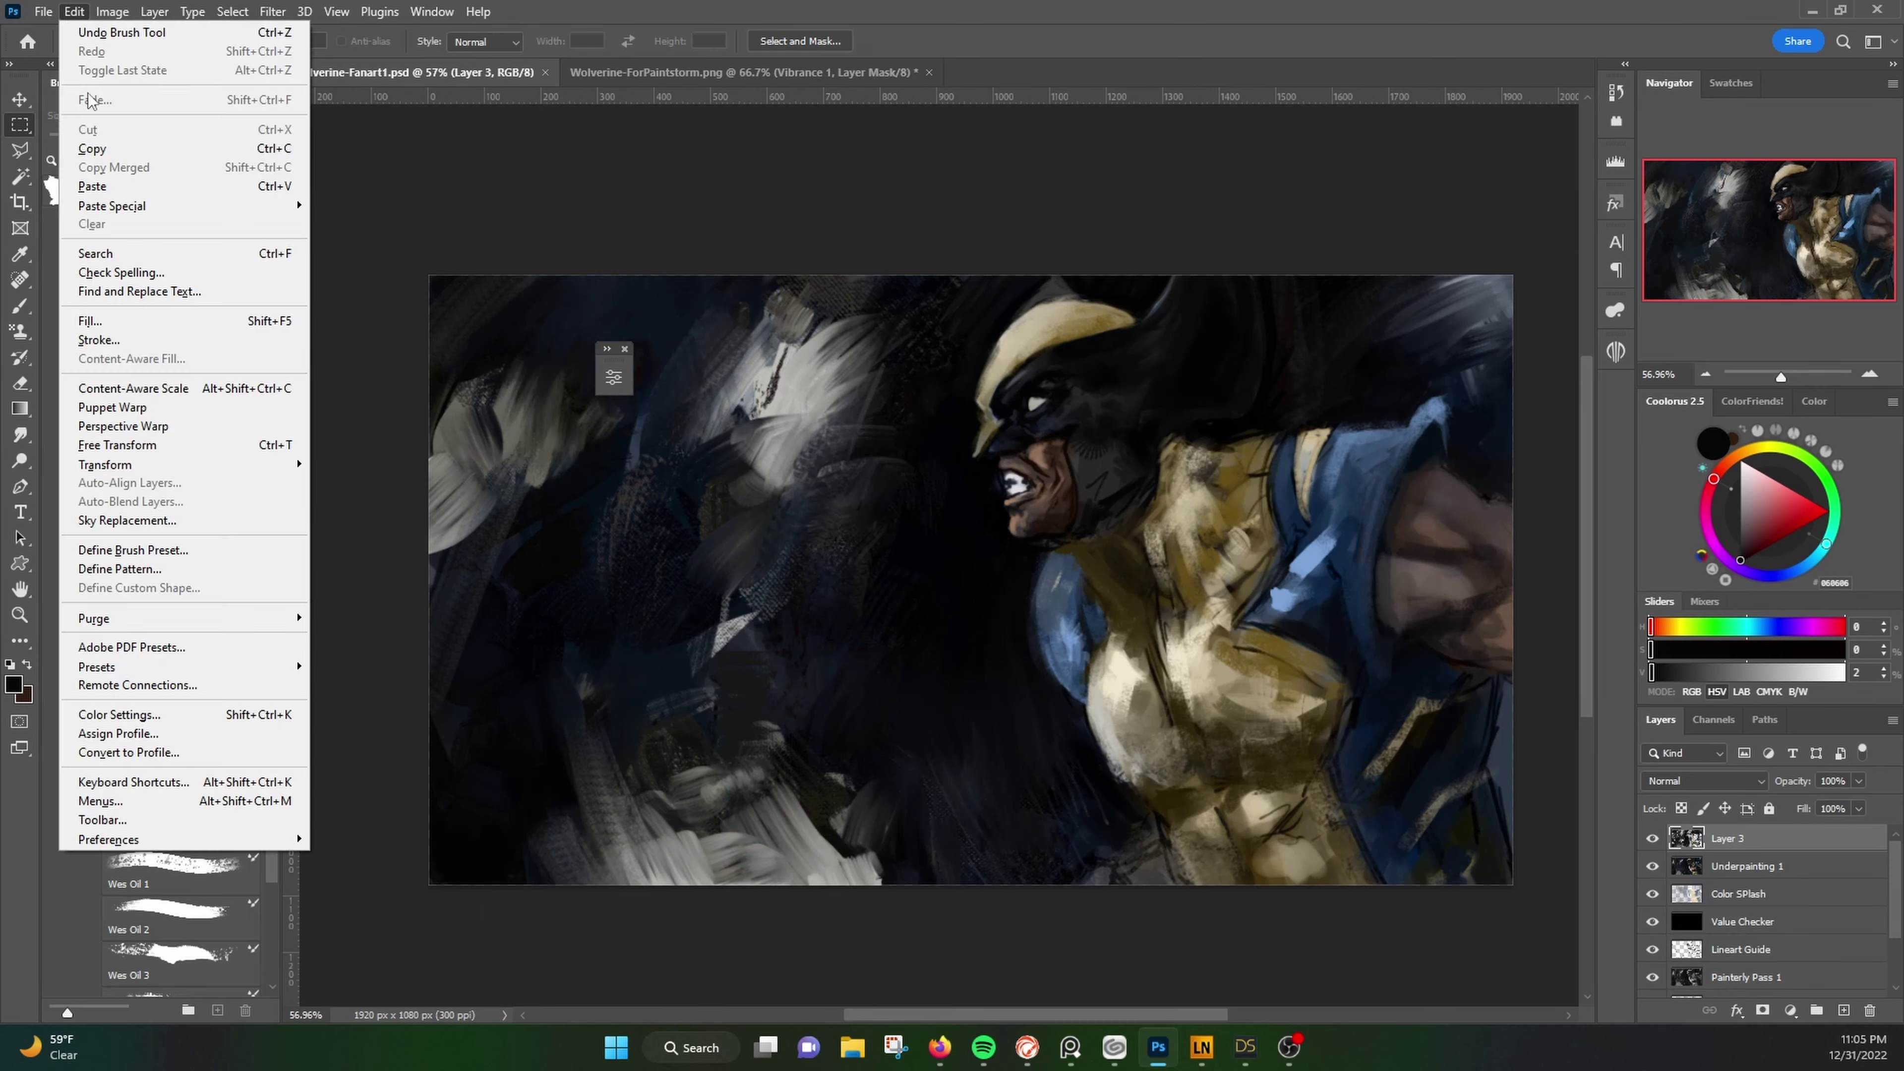
Step: Rename the top painting layer to 'Painting 1' and duplicate it
{"action": "double_click", "coordinate": [1728, 839]}
{"action": "type", "text": "Painting 1"}
{"action": "key", "text": "Return"}
{"action": "left_click", "coordinate": [74, 11]}
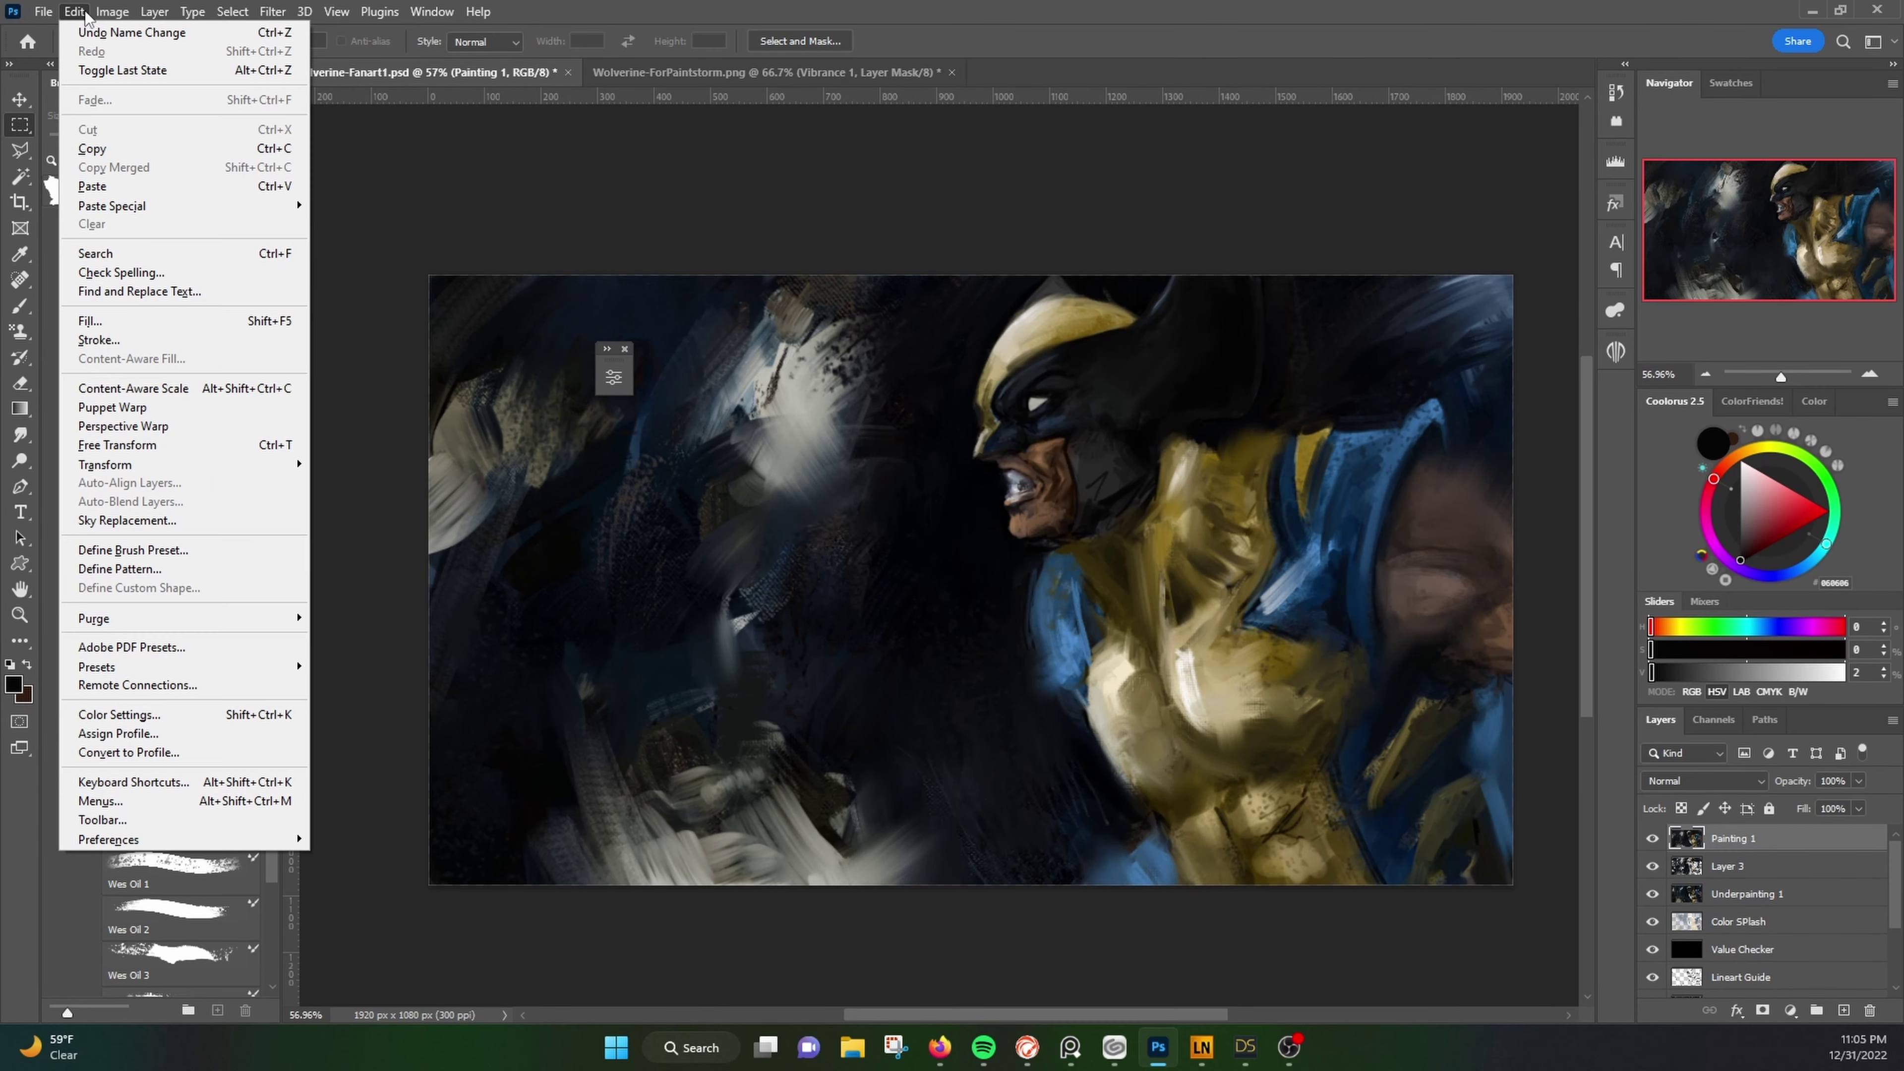
{"action": "right_click", "coordinate": [1731, 838]}
{"action": "left_click", "coordinate": [1507, 248]}
{"action": "left_click", "coordinate": [1581, 390]}
{"action": "left_click", "coordinate": [112, 11]}
{"action": "left_click", "coordinate": [139, 130]}
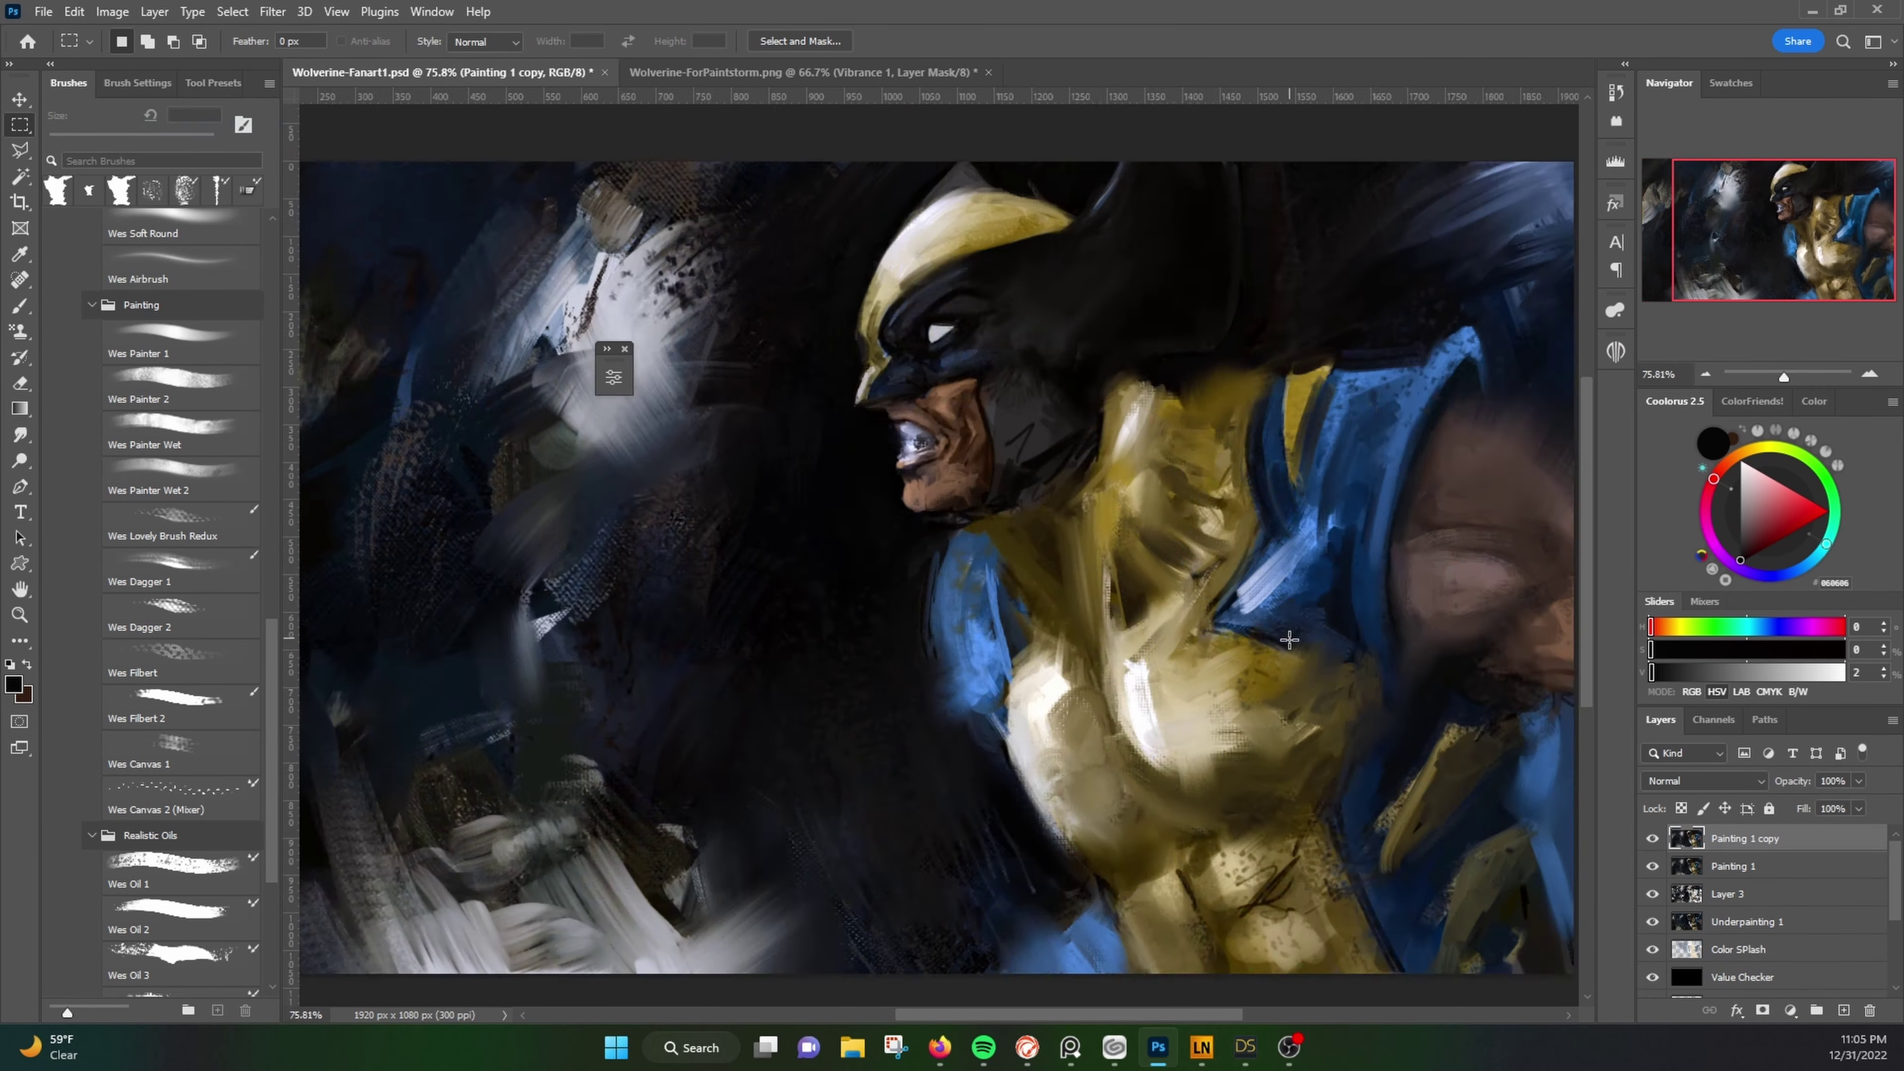
Step: Add a black-filled layer in Color blend mode as a grayscale value checker
{"action": "scroll", "coordinate": [1283, 629], "scroll_direction": "up", "scroll_amount": 3}
{"action": "key", "text": "b"}
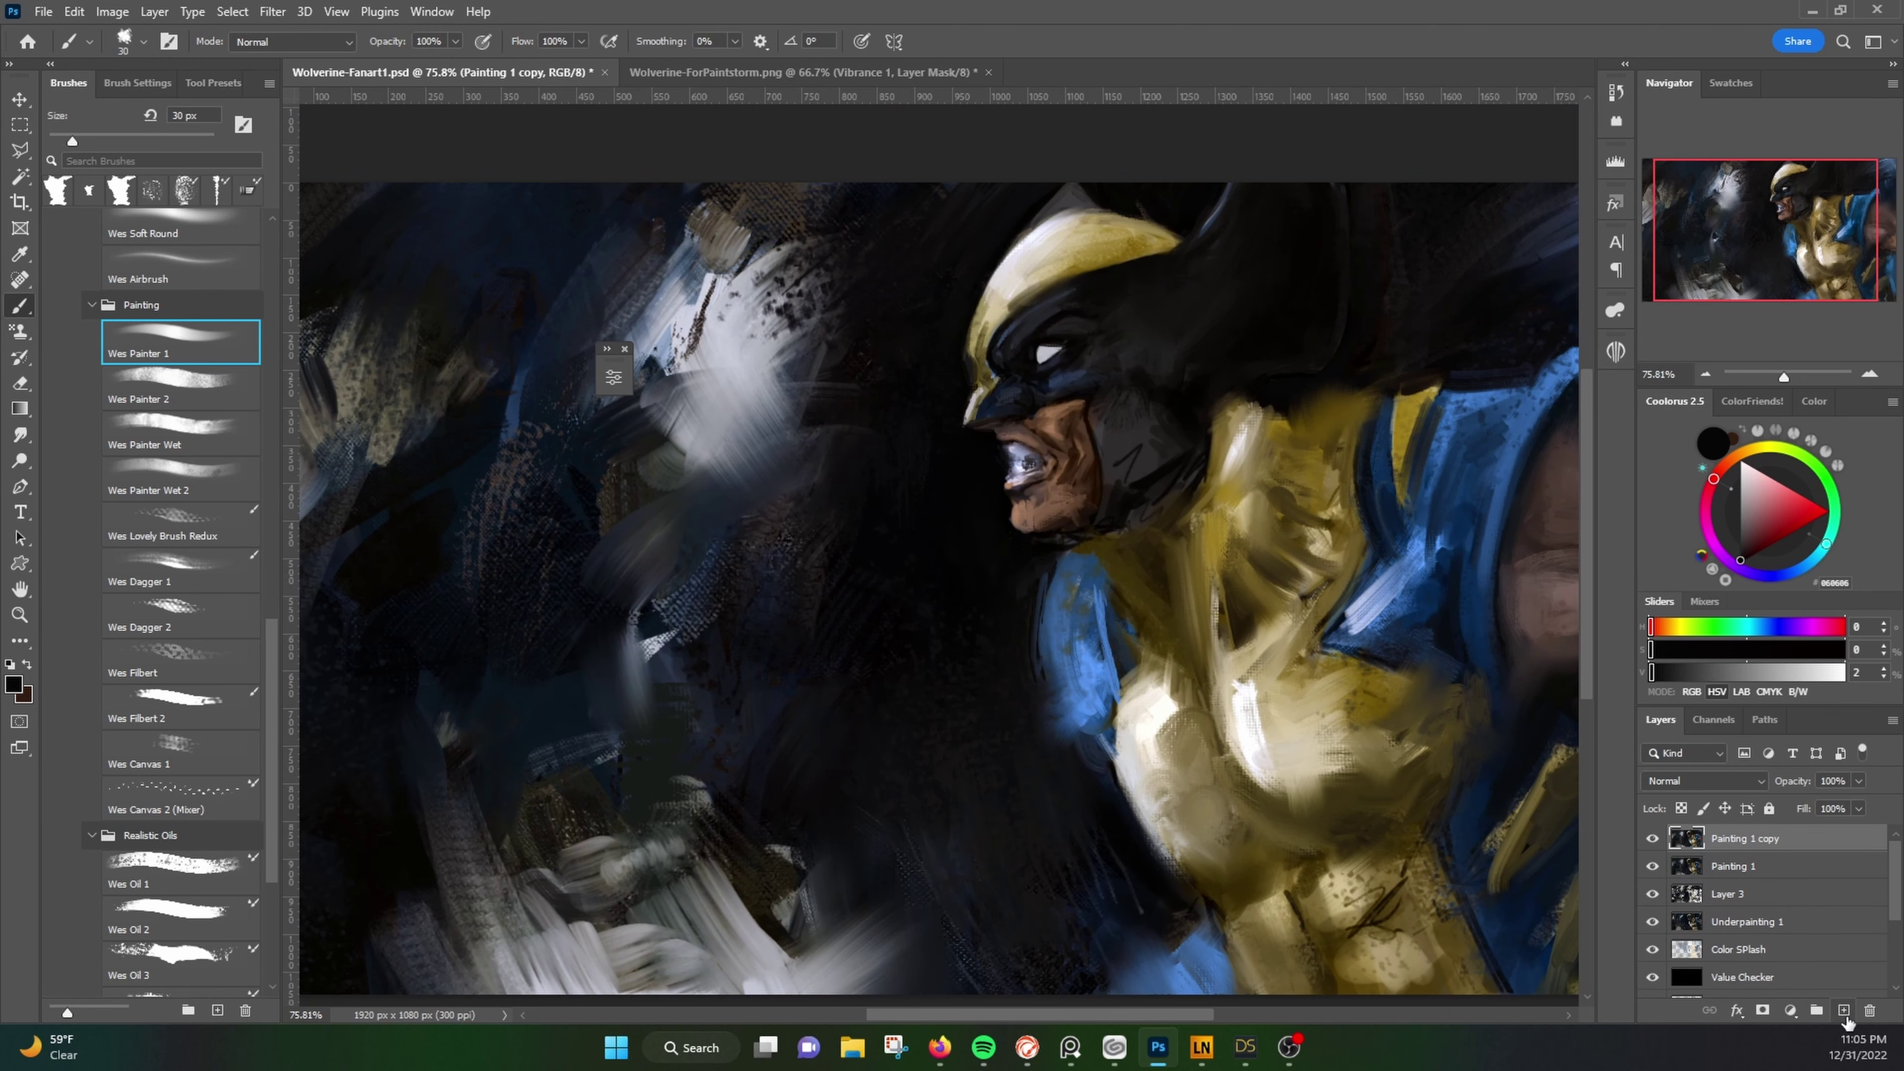
{"action": "left_click", "coordinate": [75, 11]}
{"action": "left_click", "coordinate": [1703, 780]}
{"action": "left_click", "coordinate": [1671, 997]}
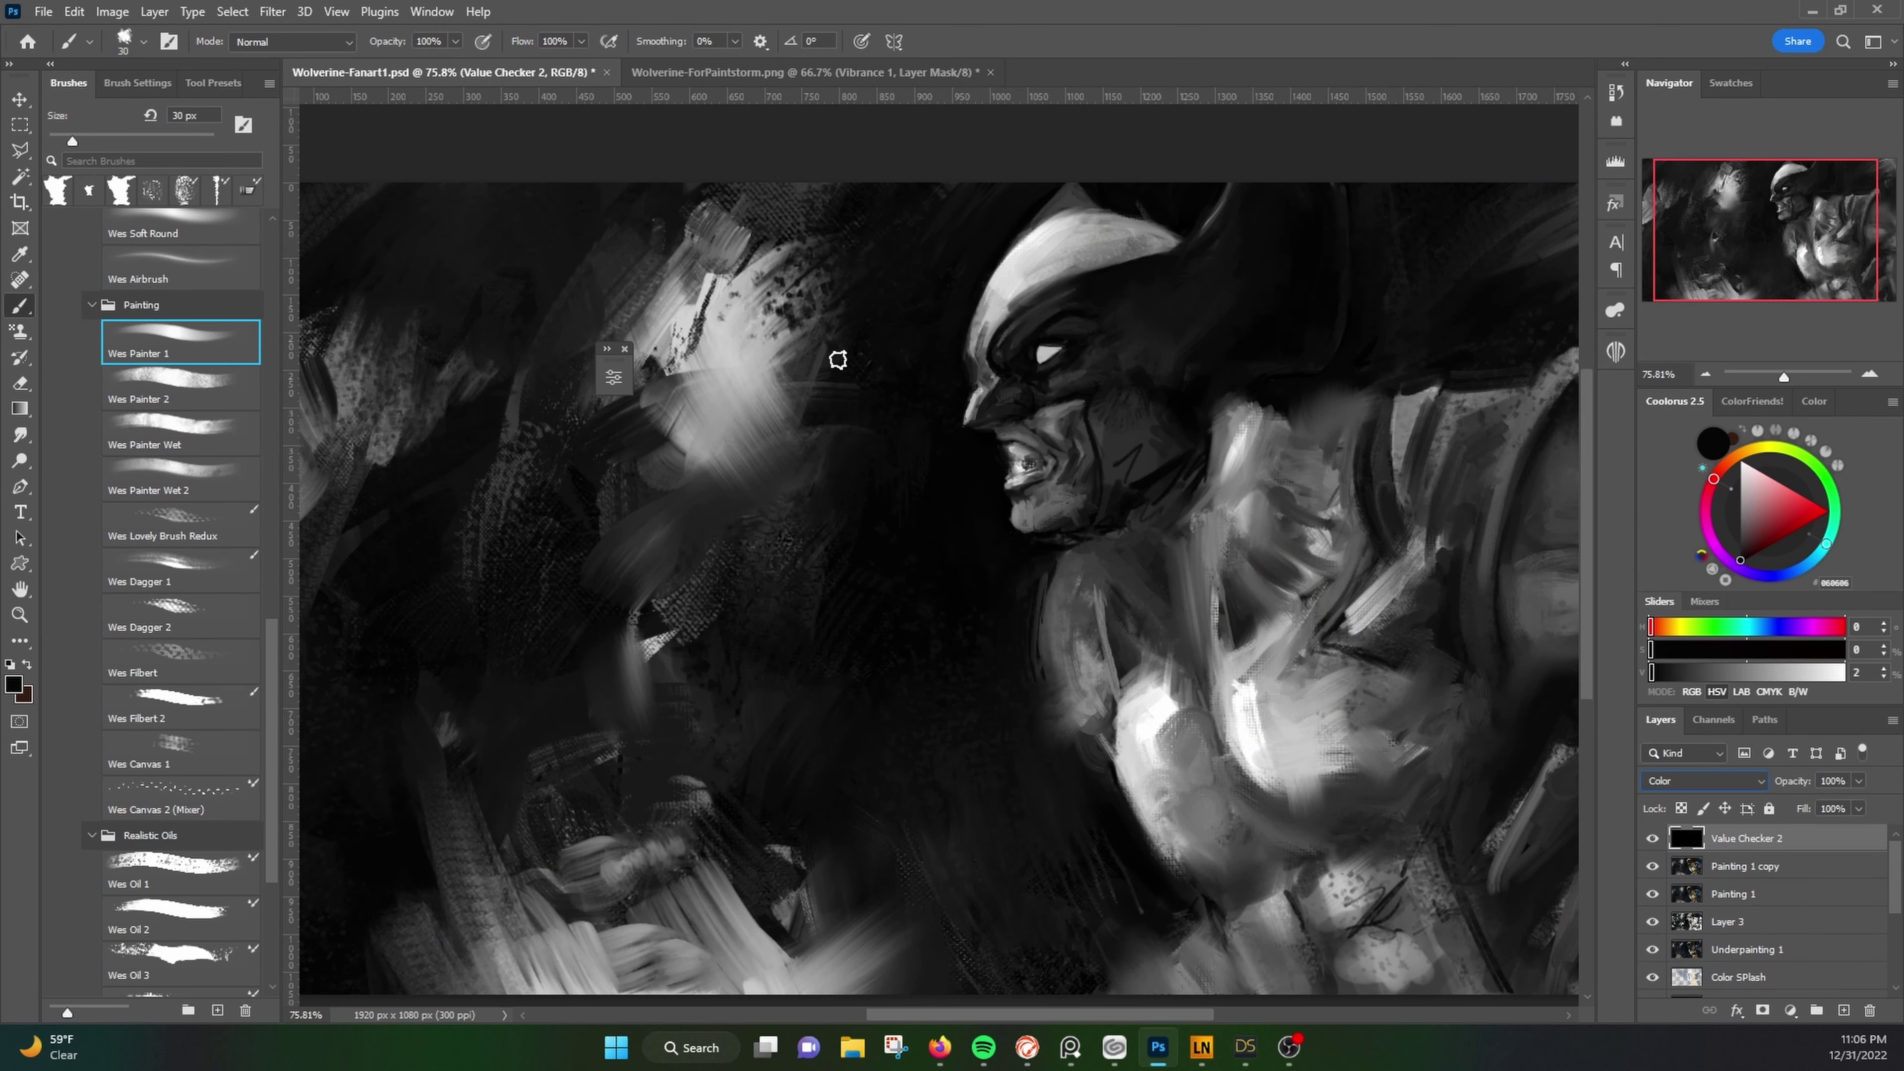
Step: Create a new layer named 'Value Paint 1' above the value checker
{"action": "key", "text": "ctrl+shift+n"}
{"action": "type", "text": "Value Paint 1"}
{"action": "key", "text": "Return"}
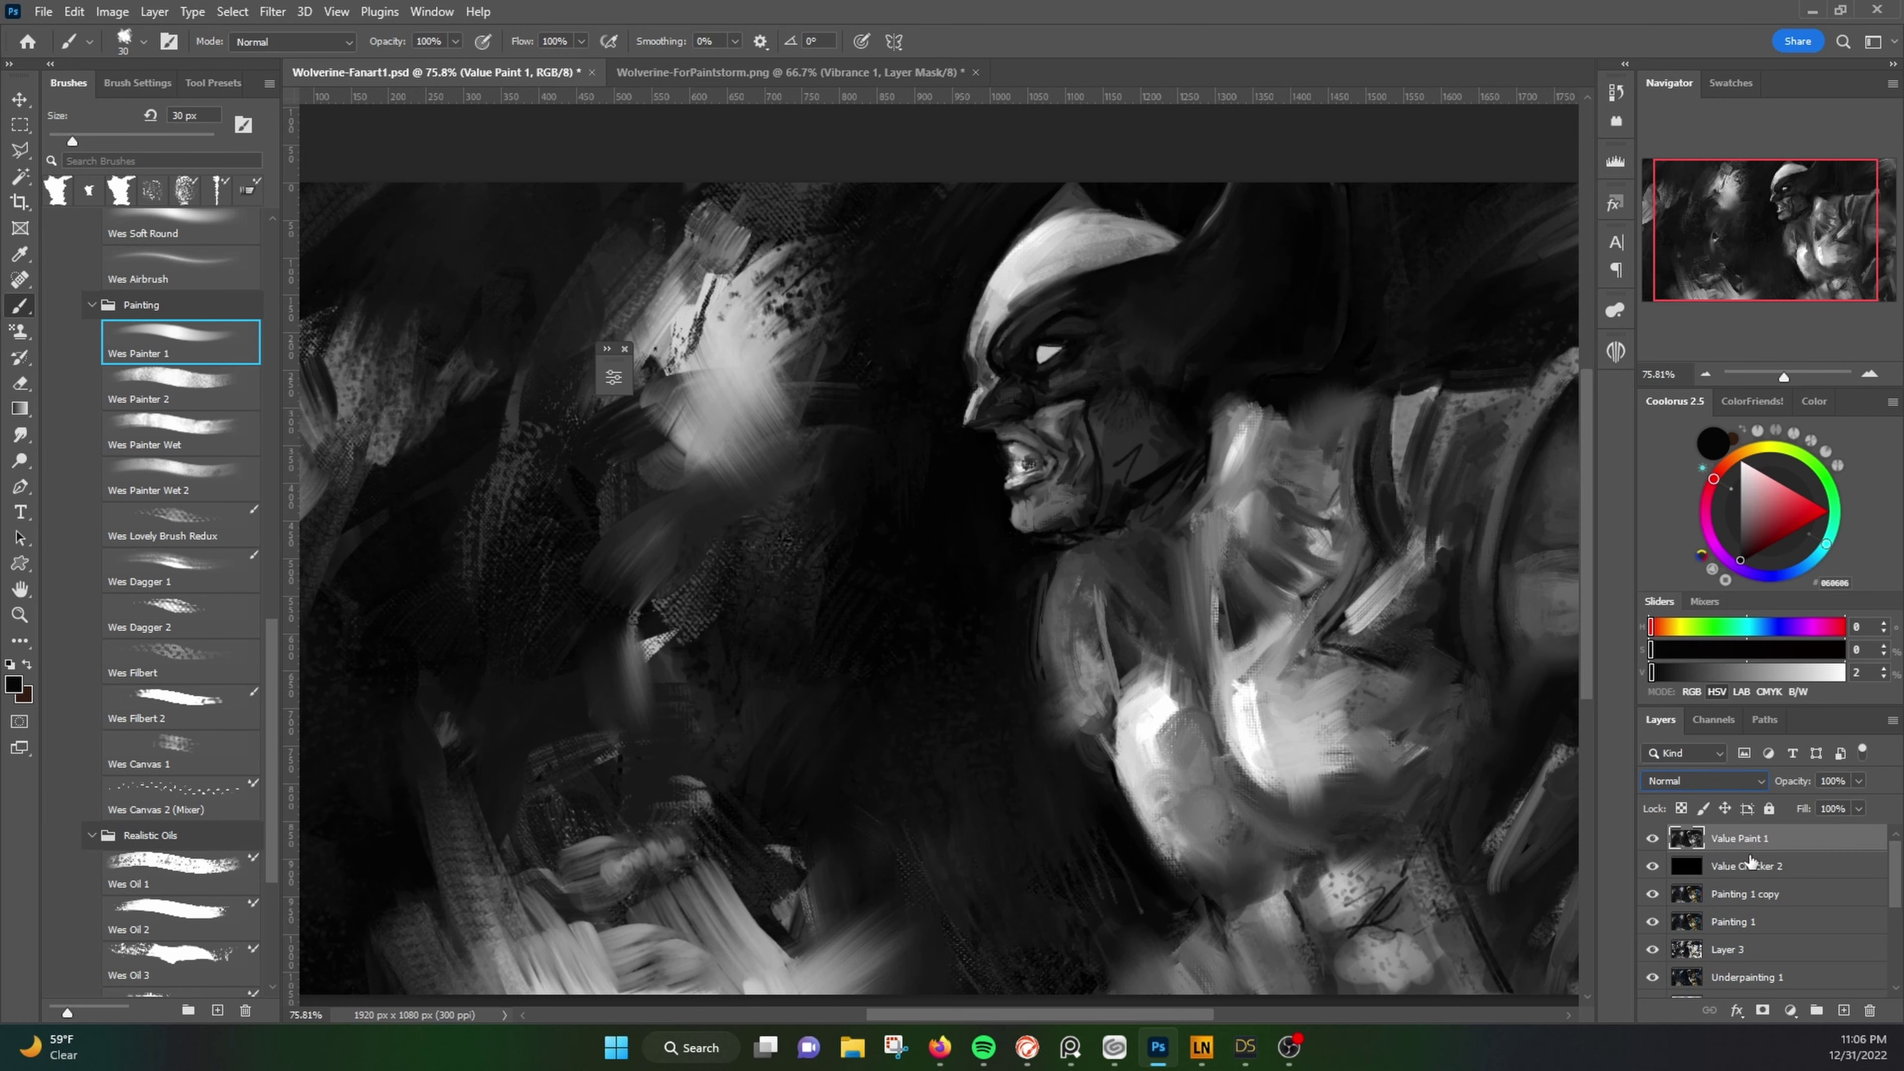
{"action": "key", "text": "period"}
{"action": "scroll", "coordinate": [1327, 242], "scroll_direction": "up", "scroll_amount": 2}
Step: At 8 px, paint a light stroke beside the eye, then cover it with dark
{"action": "scroll", "coordinate": [1326, 242], "scroll_direction": "up", "scroll_amount": 3}
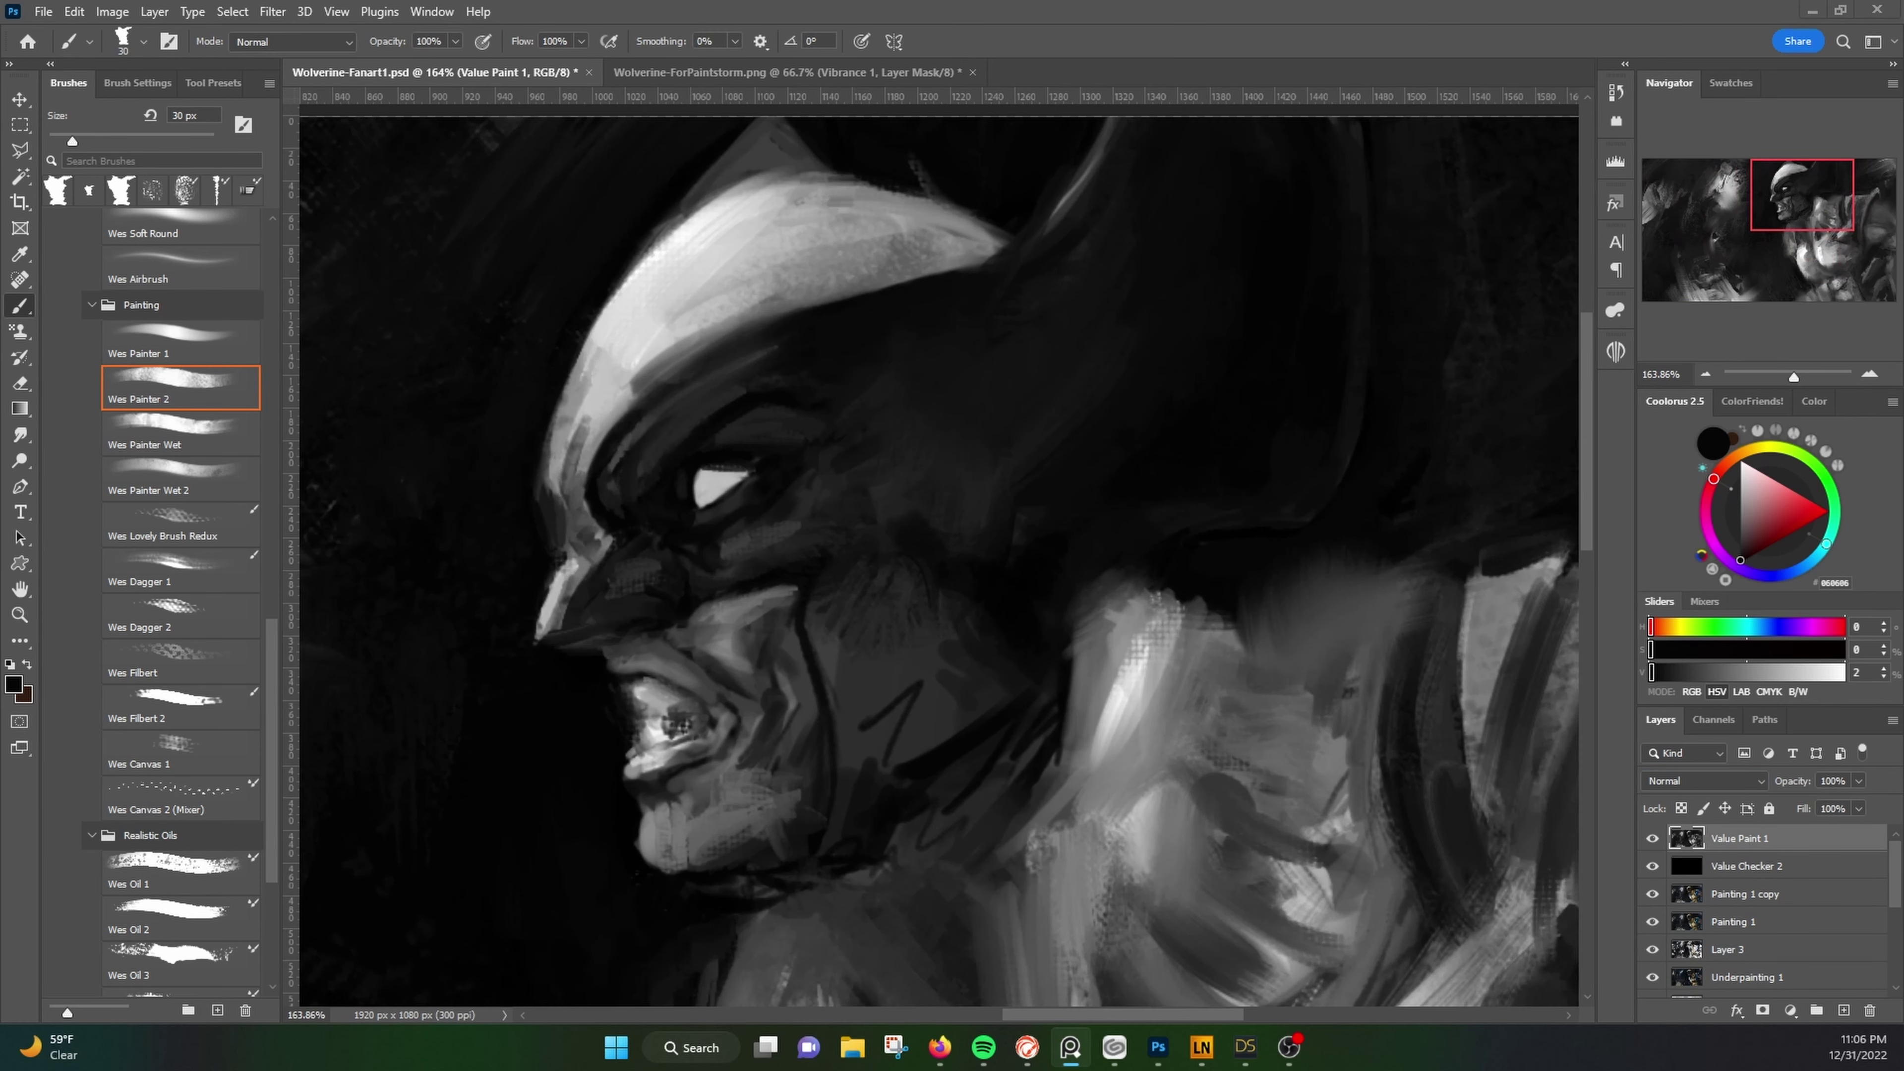
{"action": "left_click", "coordinate": [822, 425]}
{"action": "key", "text": "bracketleft"}
{"action": "key", "text": "bracketleft"}
{"action": "key", "text": "bracketleft"}
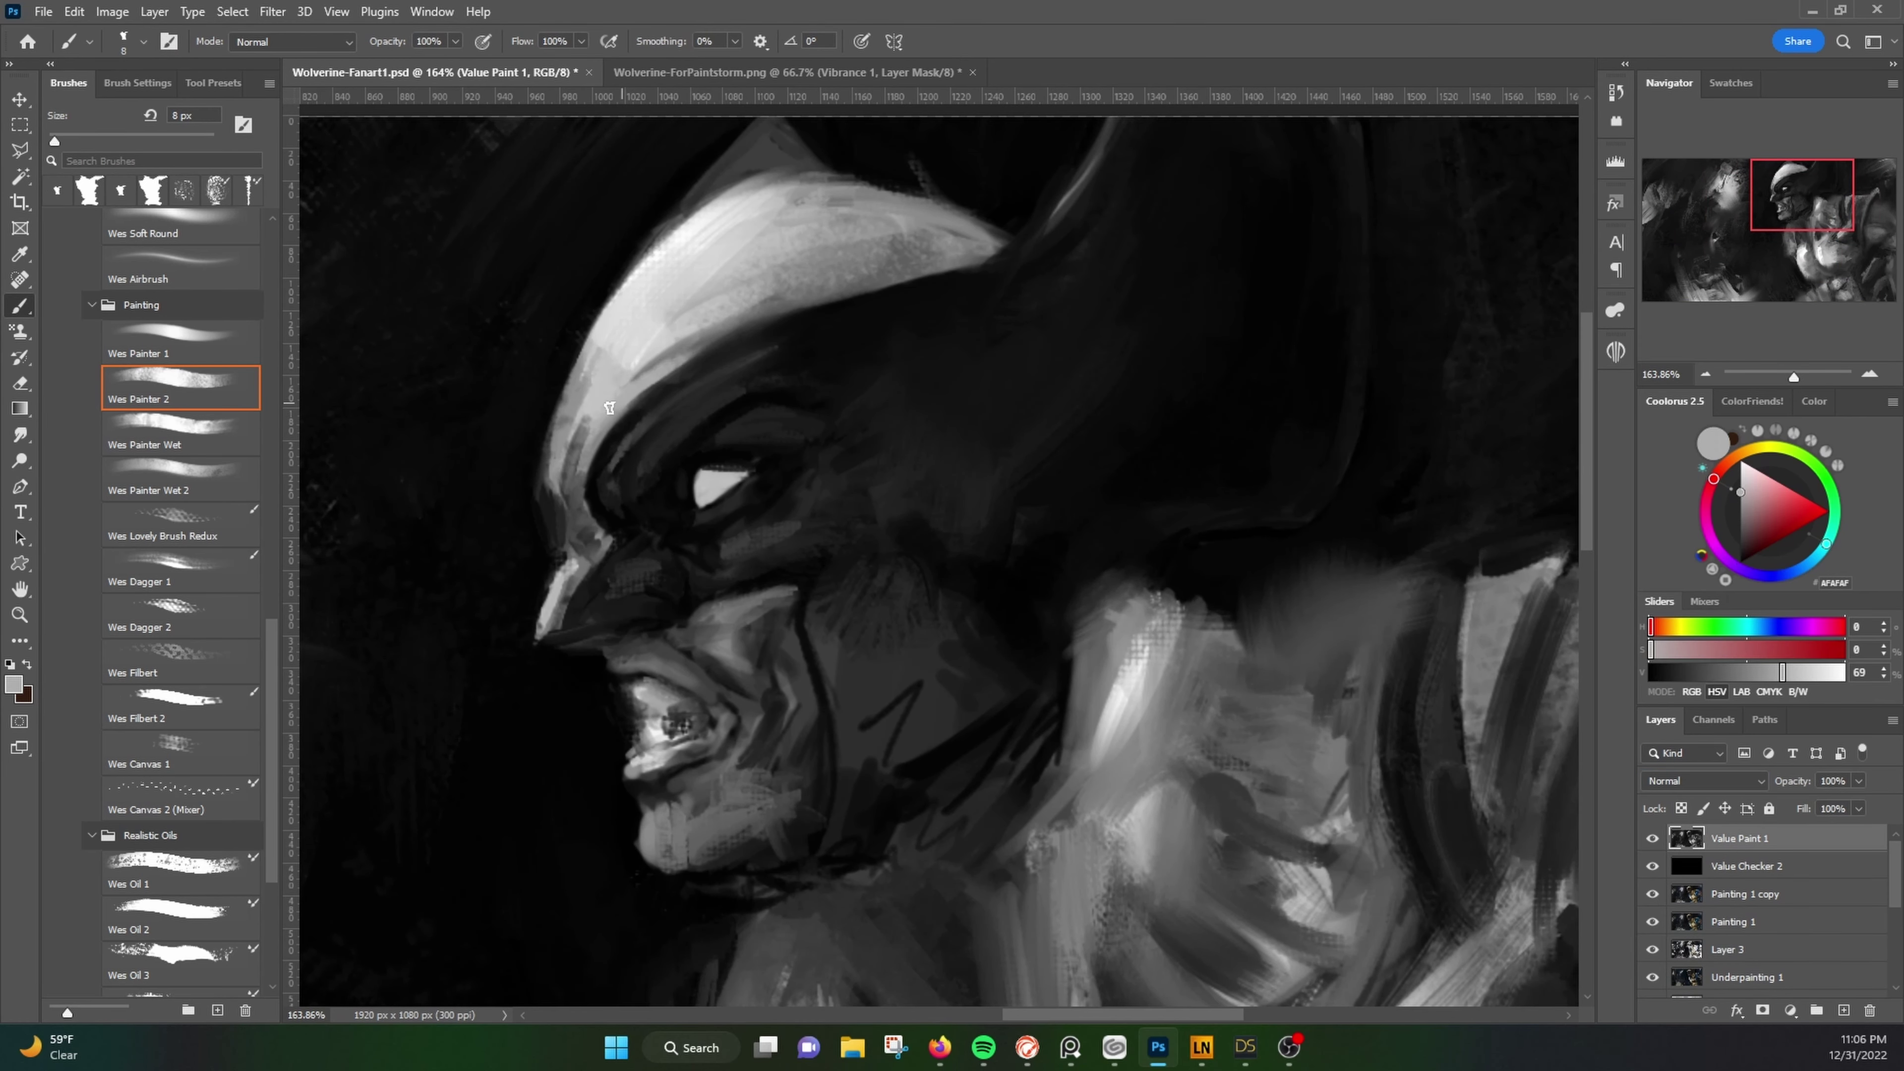
{"action": "left_click", "coordinate": [603, 459], "text": "alt"}
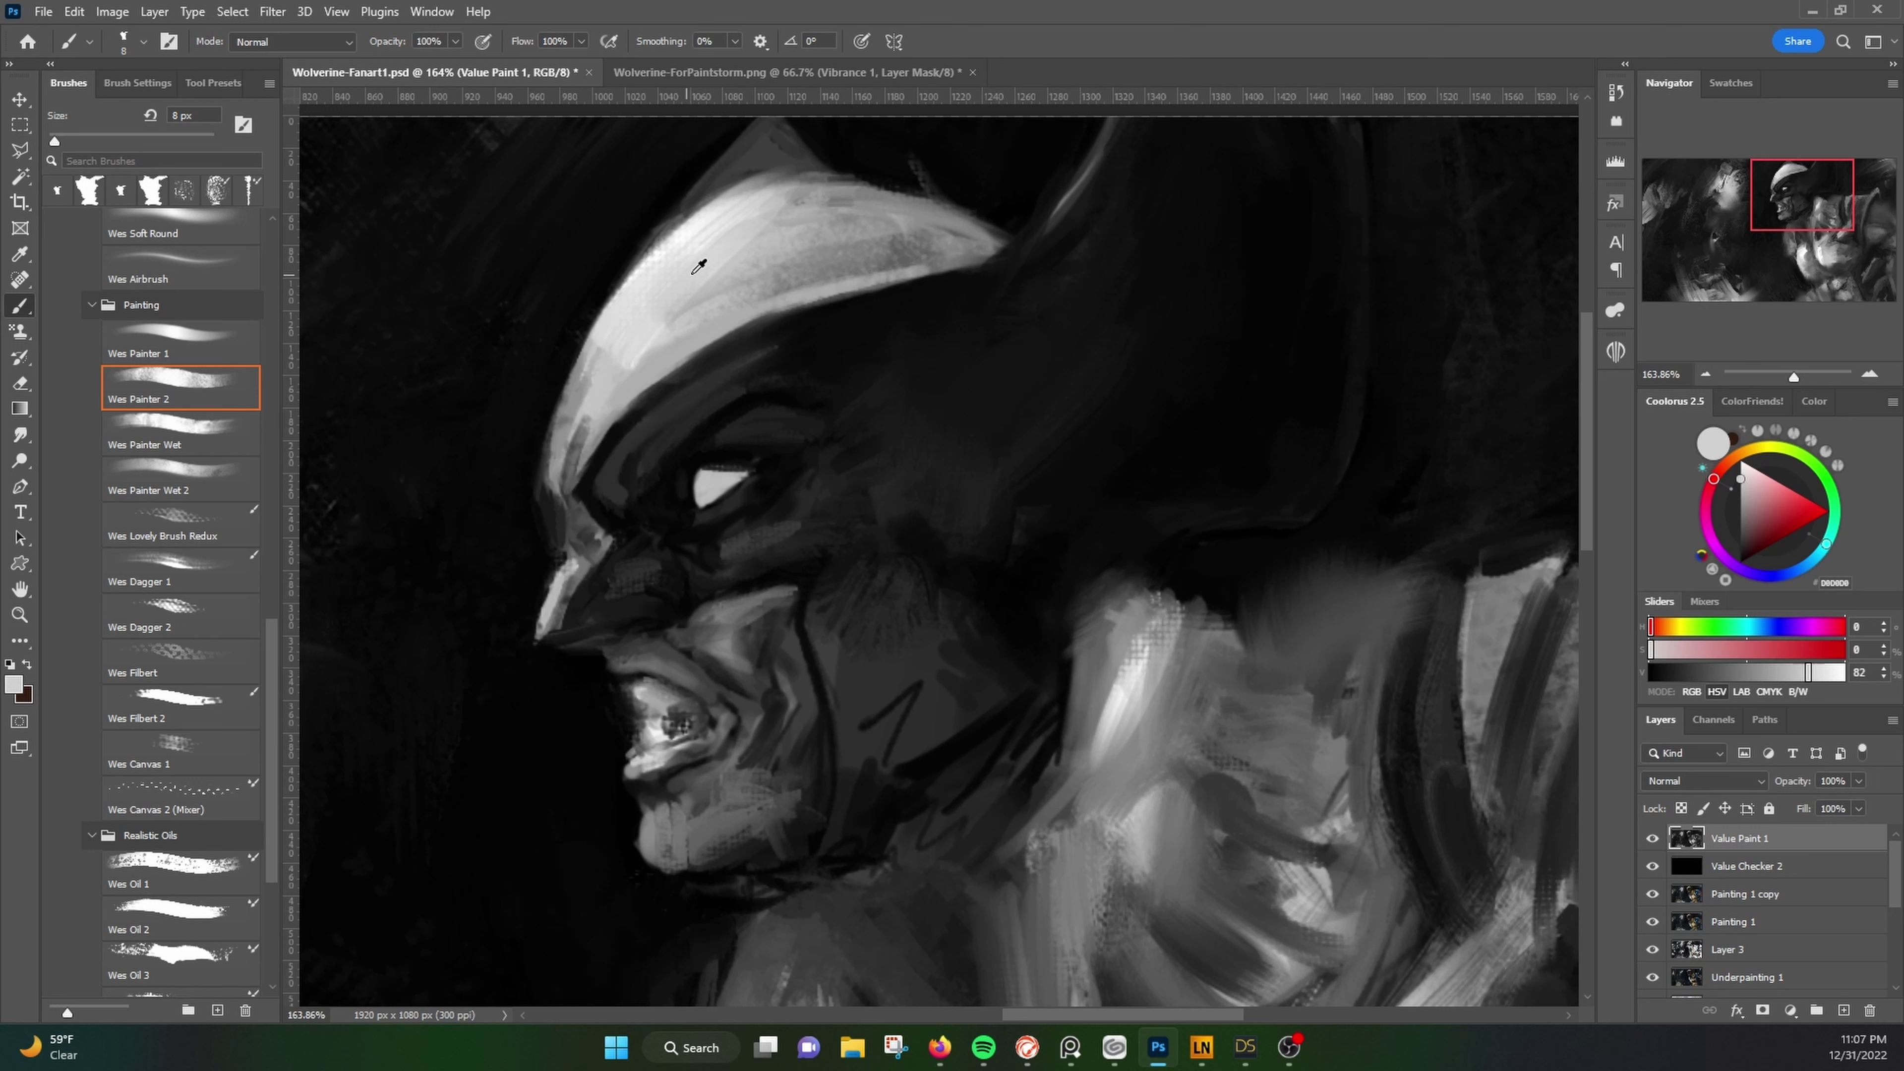
{"action": "mouse_move", "coordinate": [622, 486]}
{"action": "left_mouse_down"}
{"action": "mouse_move", "coordinate": [608, 501]}
{"action": "mouse_move", "coordinate": [609, 477]}
{"action": "left_mouse_up"}
{"action": "key", "text": "period"}
{"action": "key", "text": "period"}
{"action": "left_click", "coordinate": [614, 515], "text": "alt"}
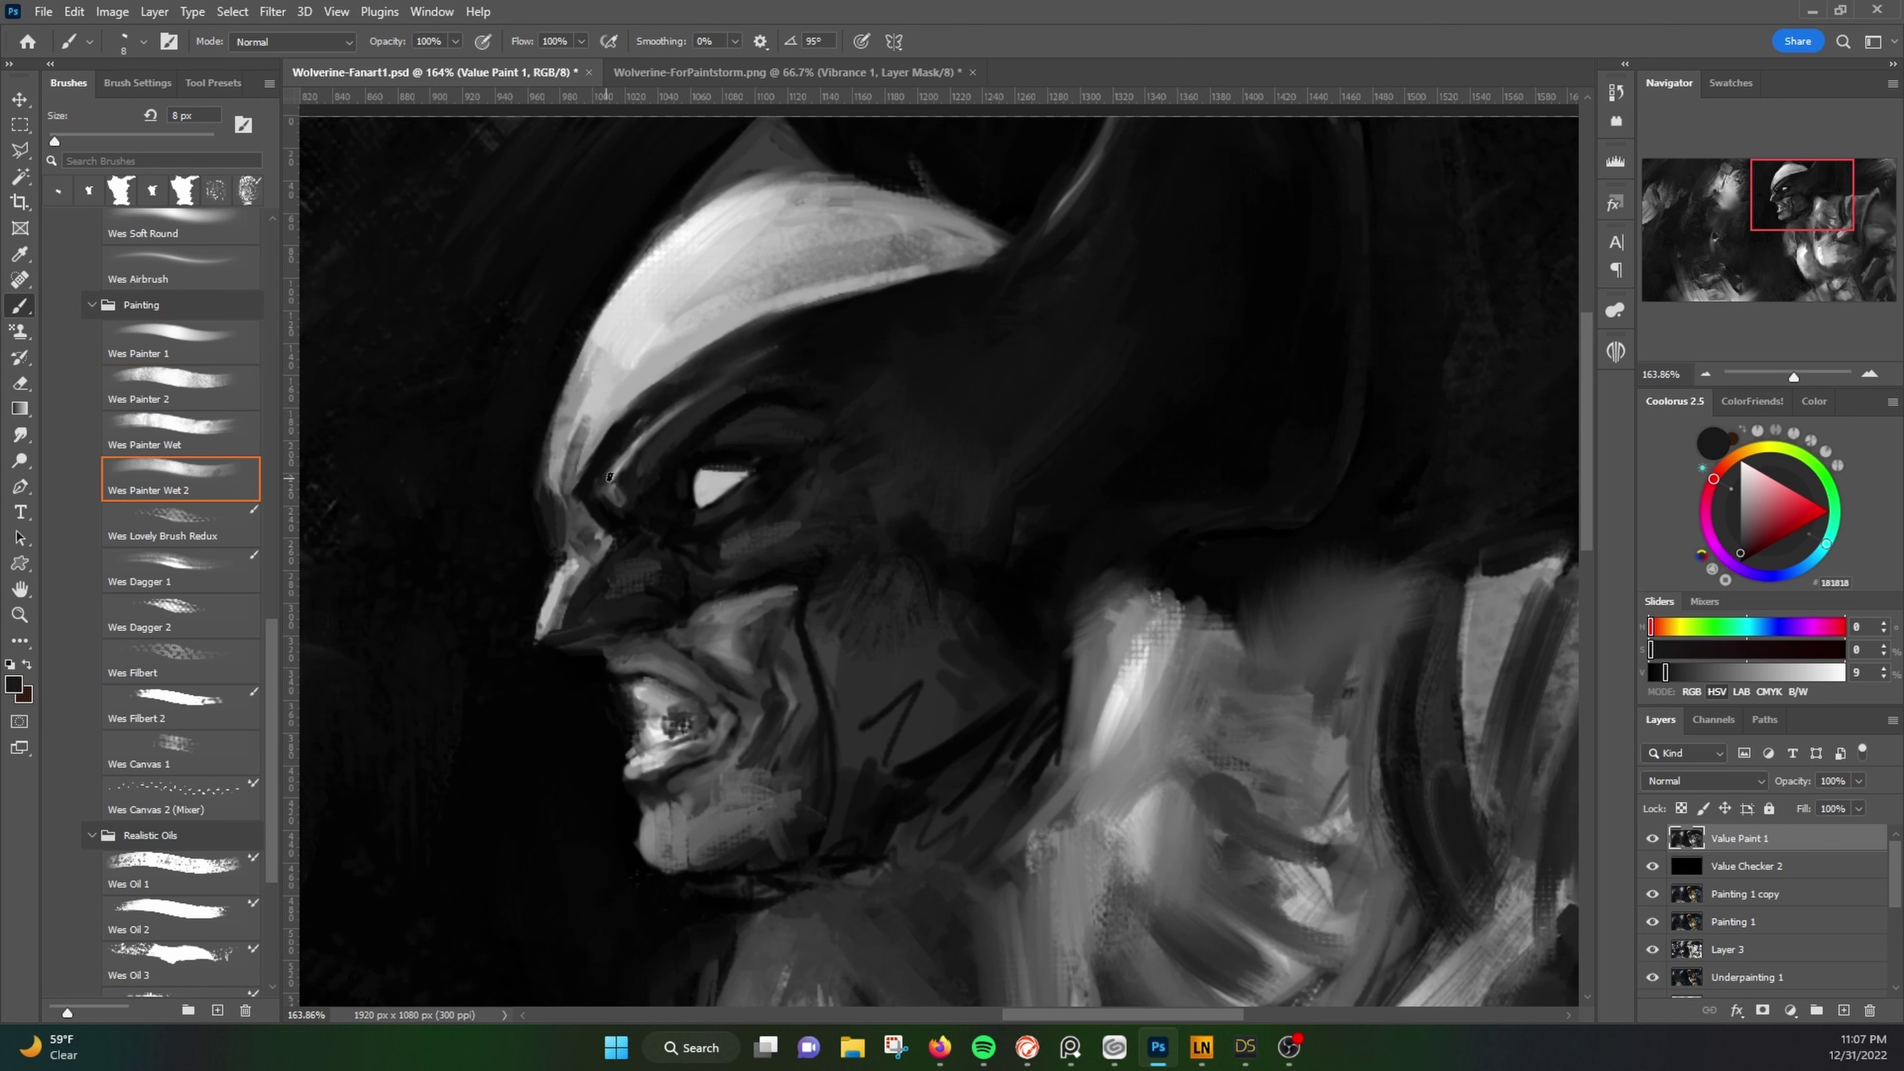
Step: Sample mask, nose and teeth greys at 15 px, switching to the thin Wes Razorblade brush
{"action": "left_click", "coordinate": [762, 389], "text": "alt"}
{"action": "key", "text": "bracketright"}
{"action": "key", "text": "bracketright"}
{"action": "key", "text": "bracketright"}
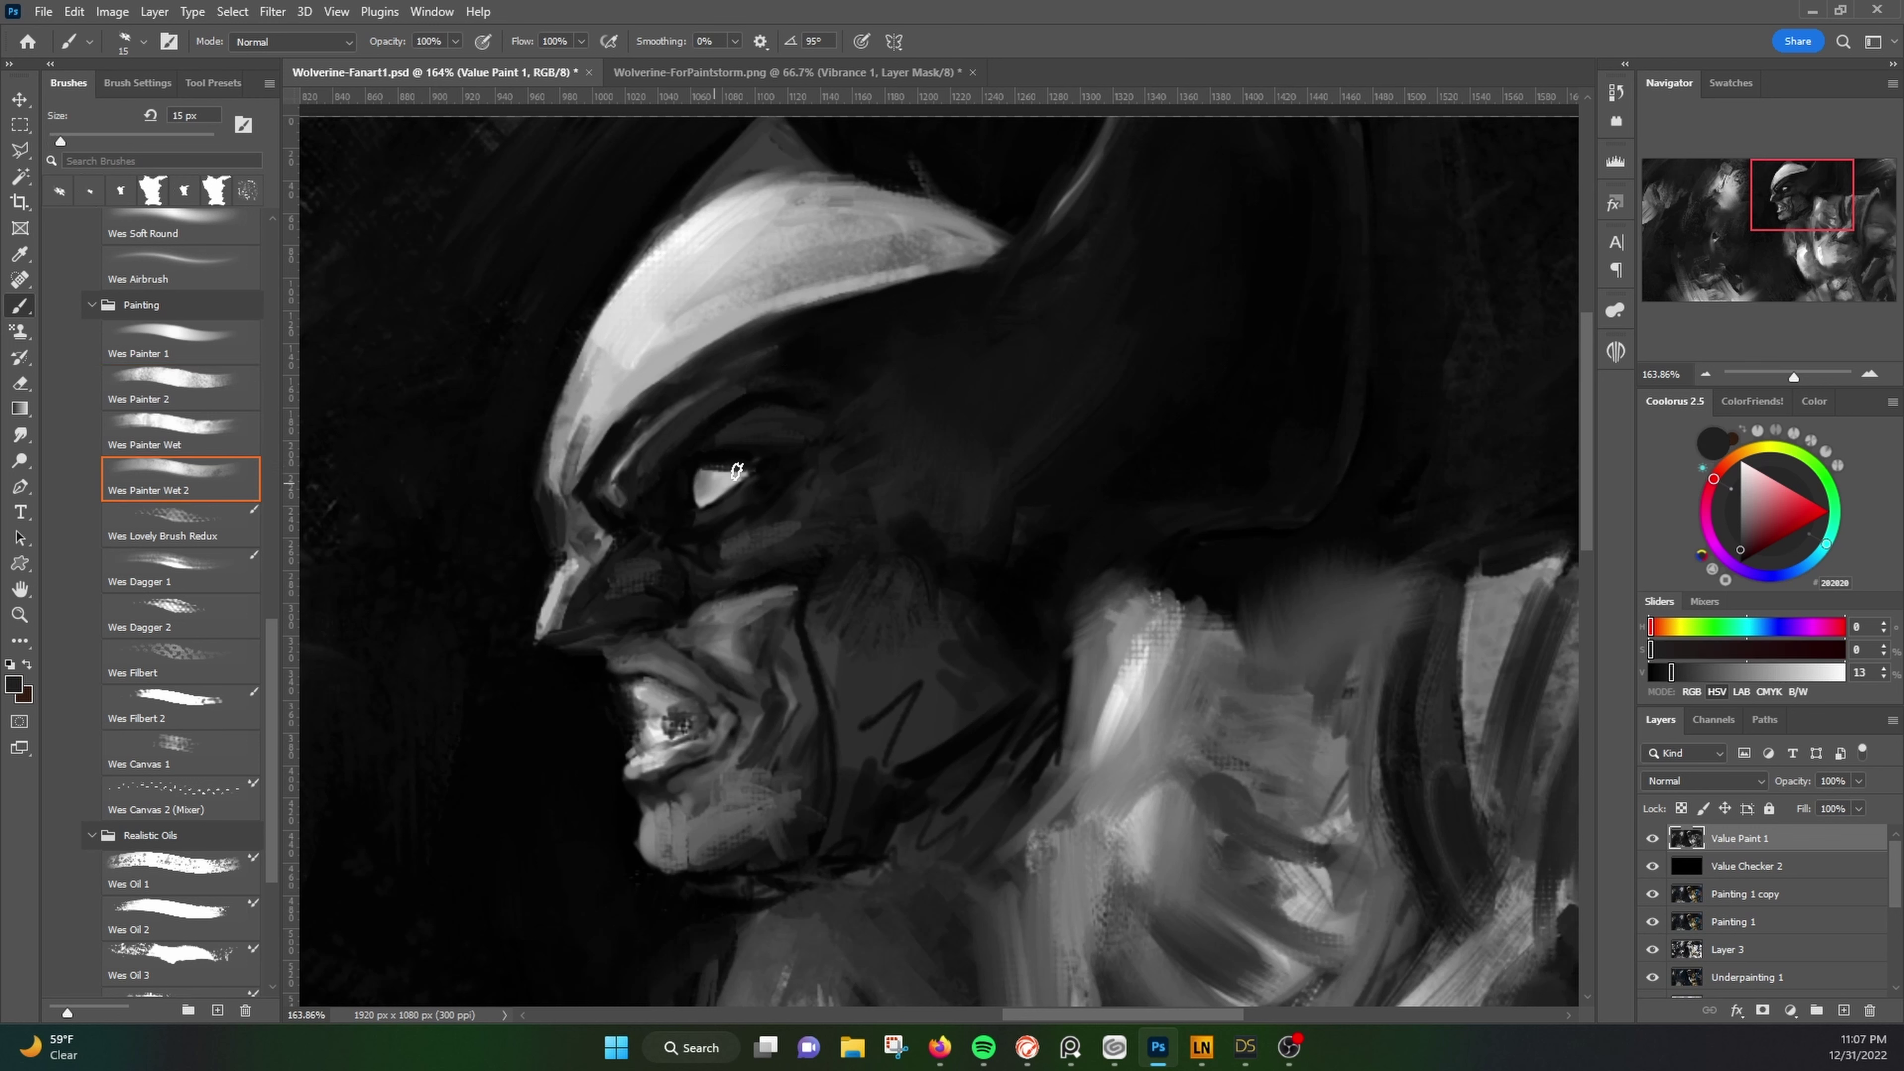
{"action": "left_click", "coordinate": [1246, 287], "text": "alt"}
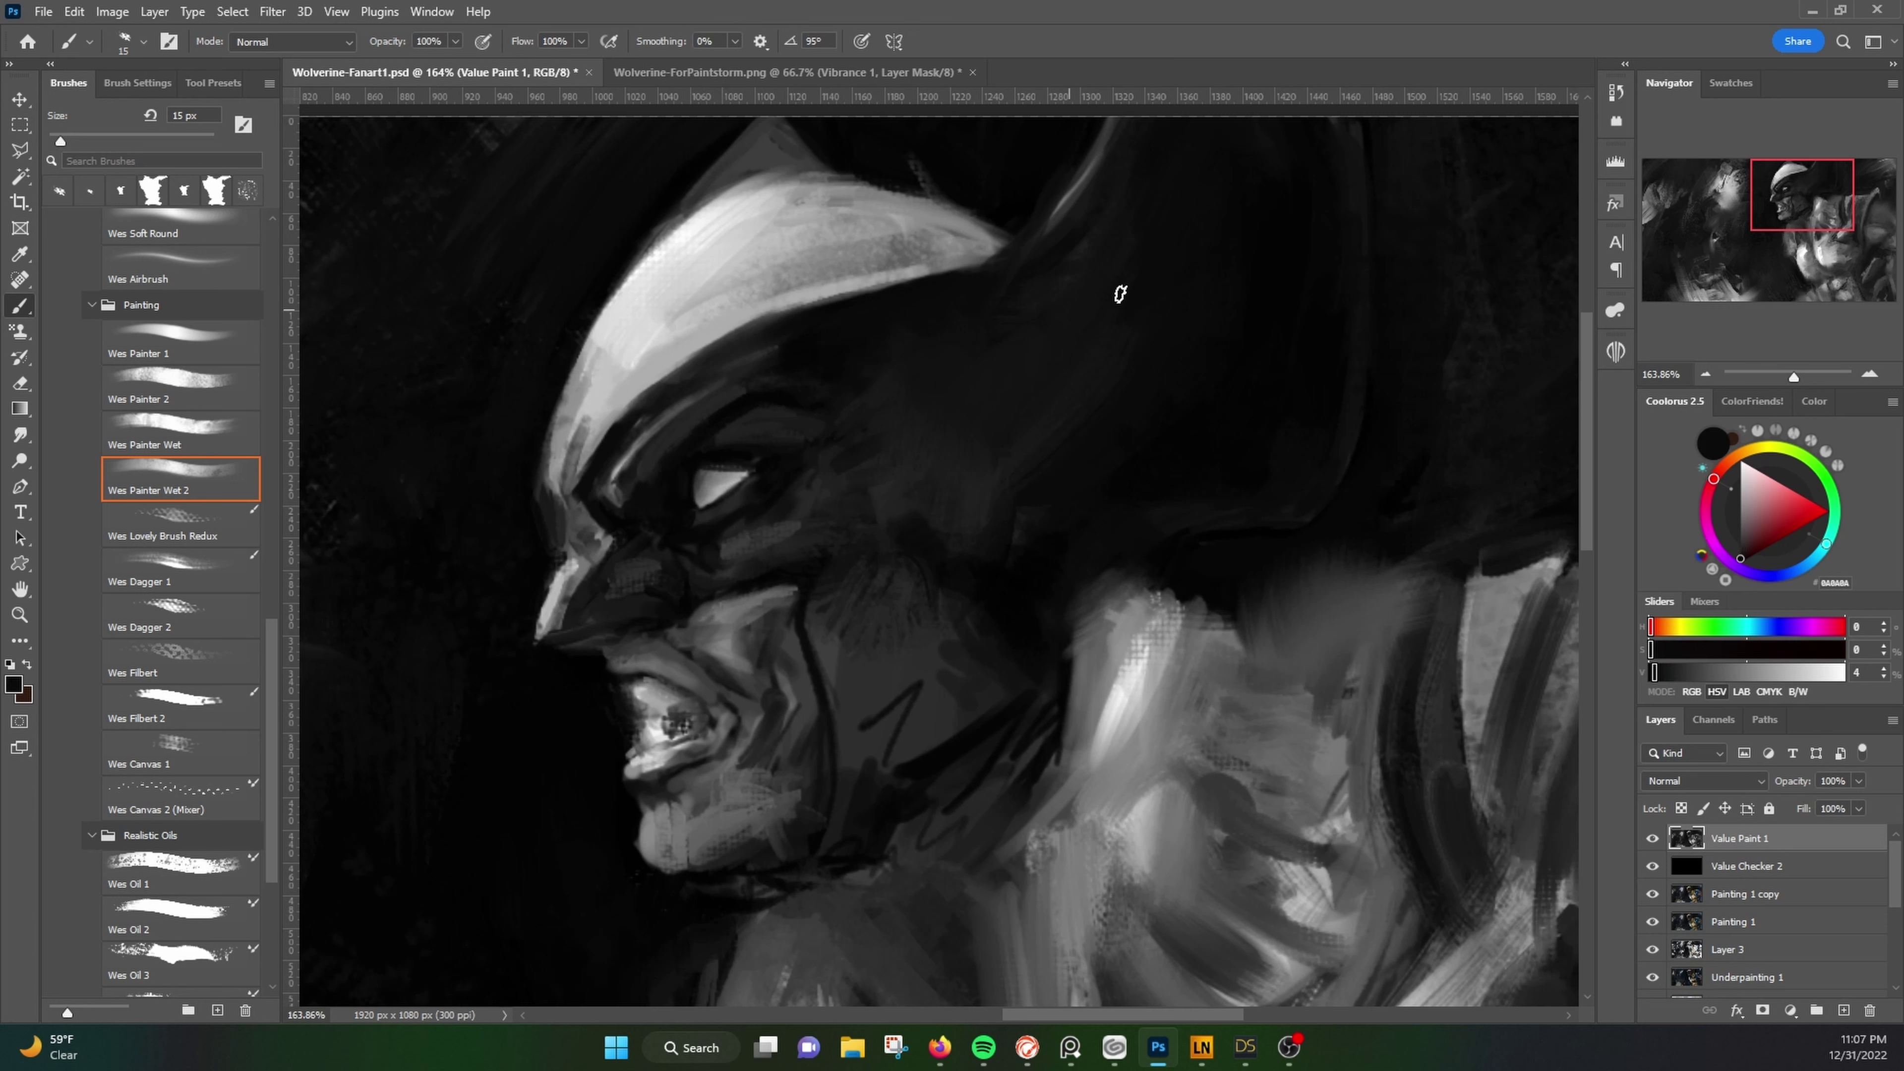
{"action": "left_click", "coordinate": [623, 529], "text": "alt"}
{"action": "left_click", "coordinate": [565, 663], "text": "alt"}
{"action": "key", "text": "F2"}
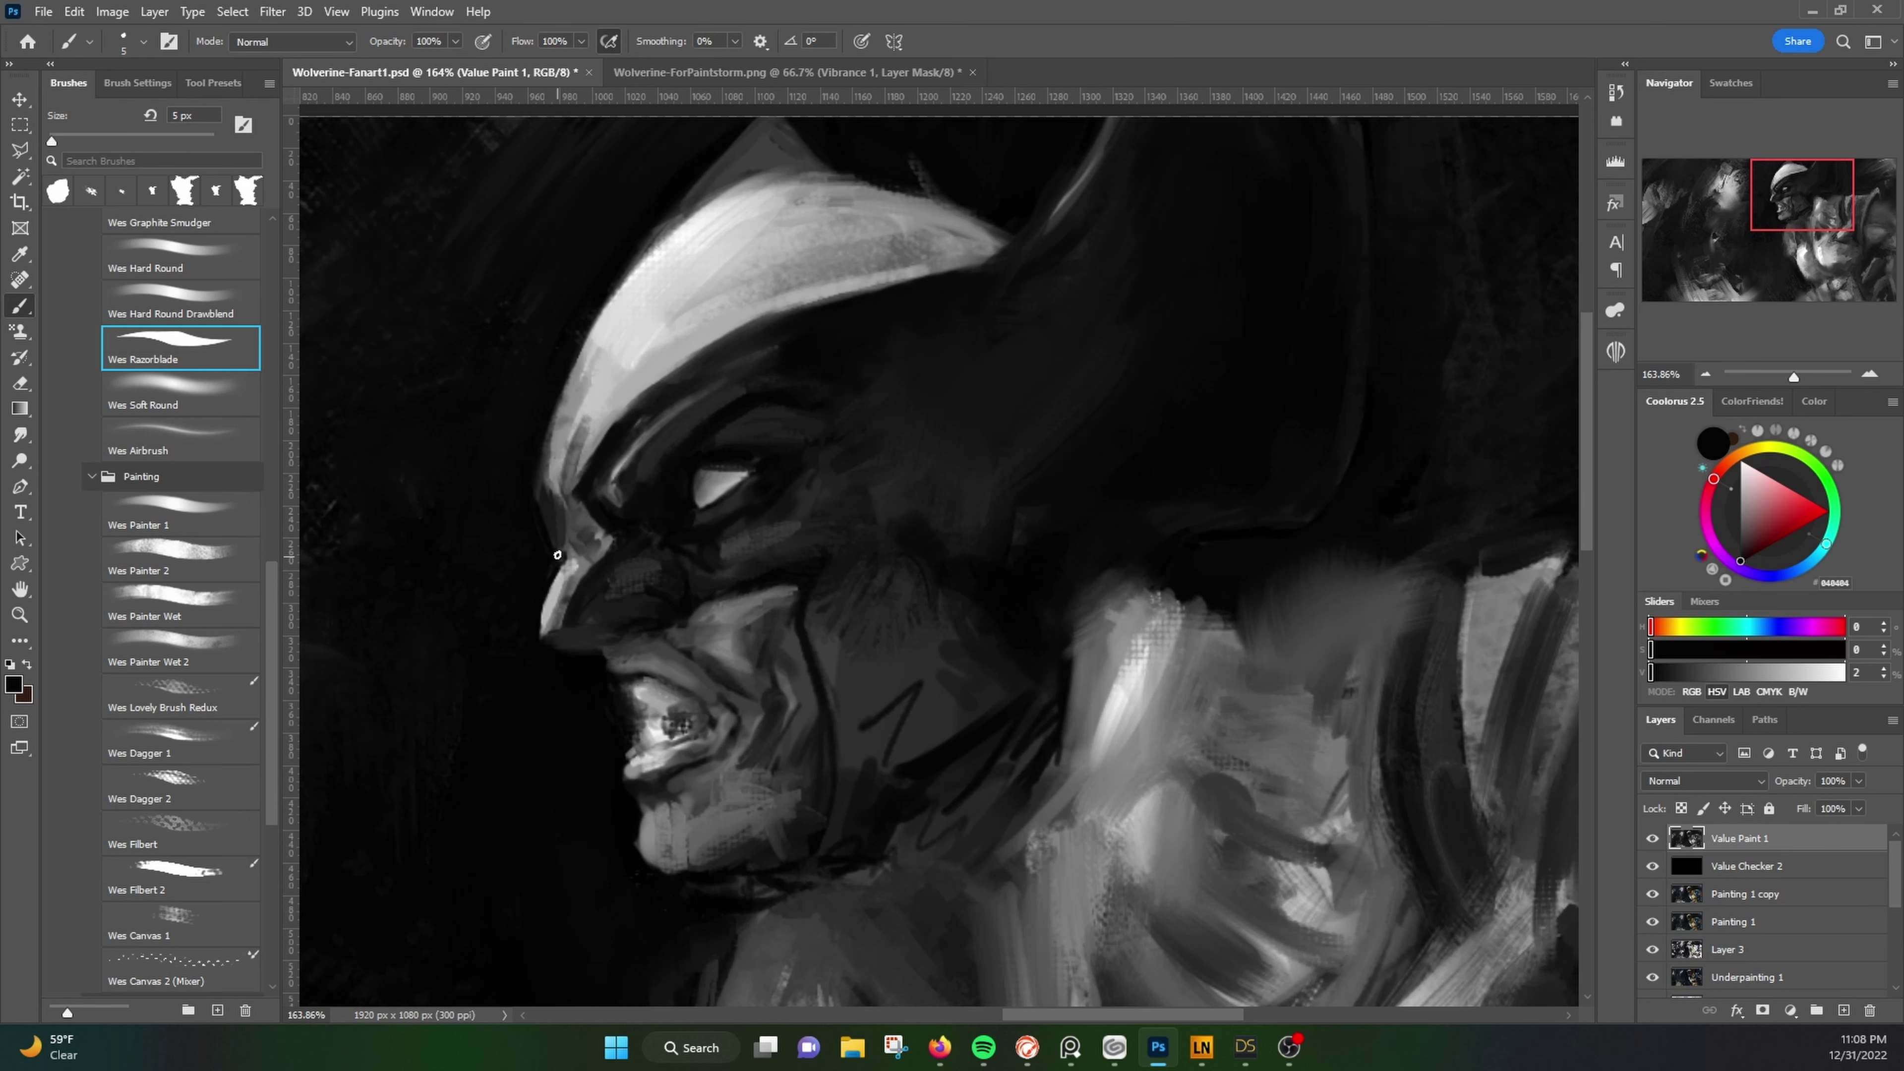
{"action": "left_click_drag", "start_coordinate": [701, 468], "coordinate": [680, 413]}
{"action": "left_click", "coordinate": [561, 433], "text": "alt"}
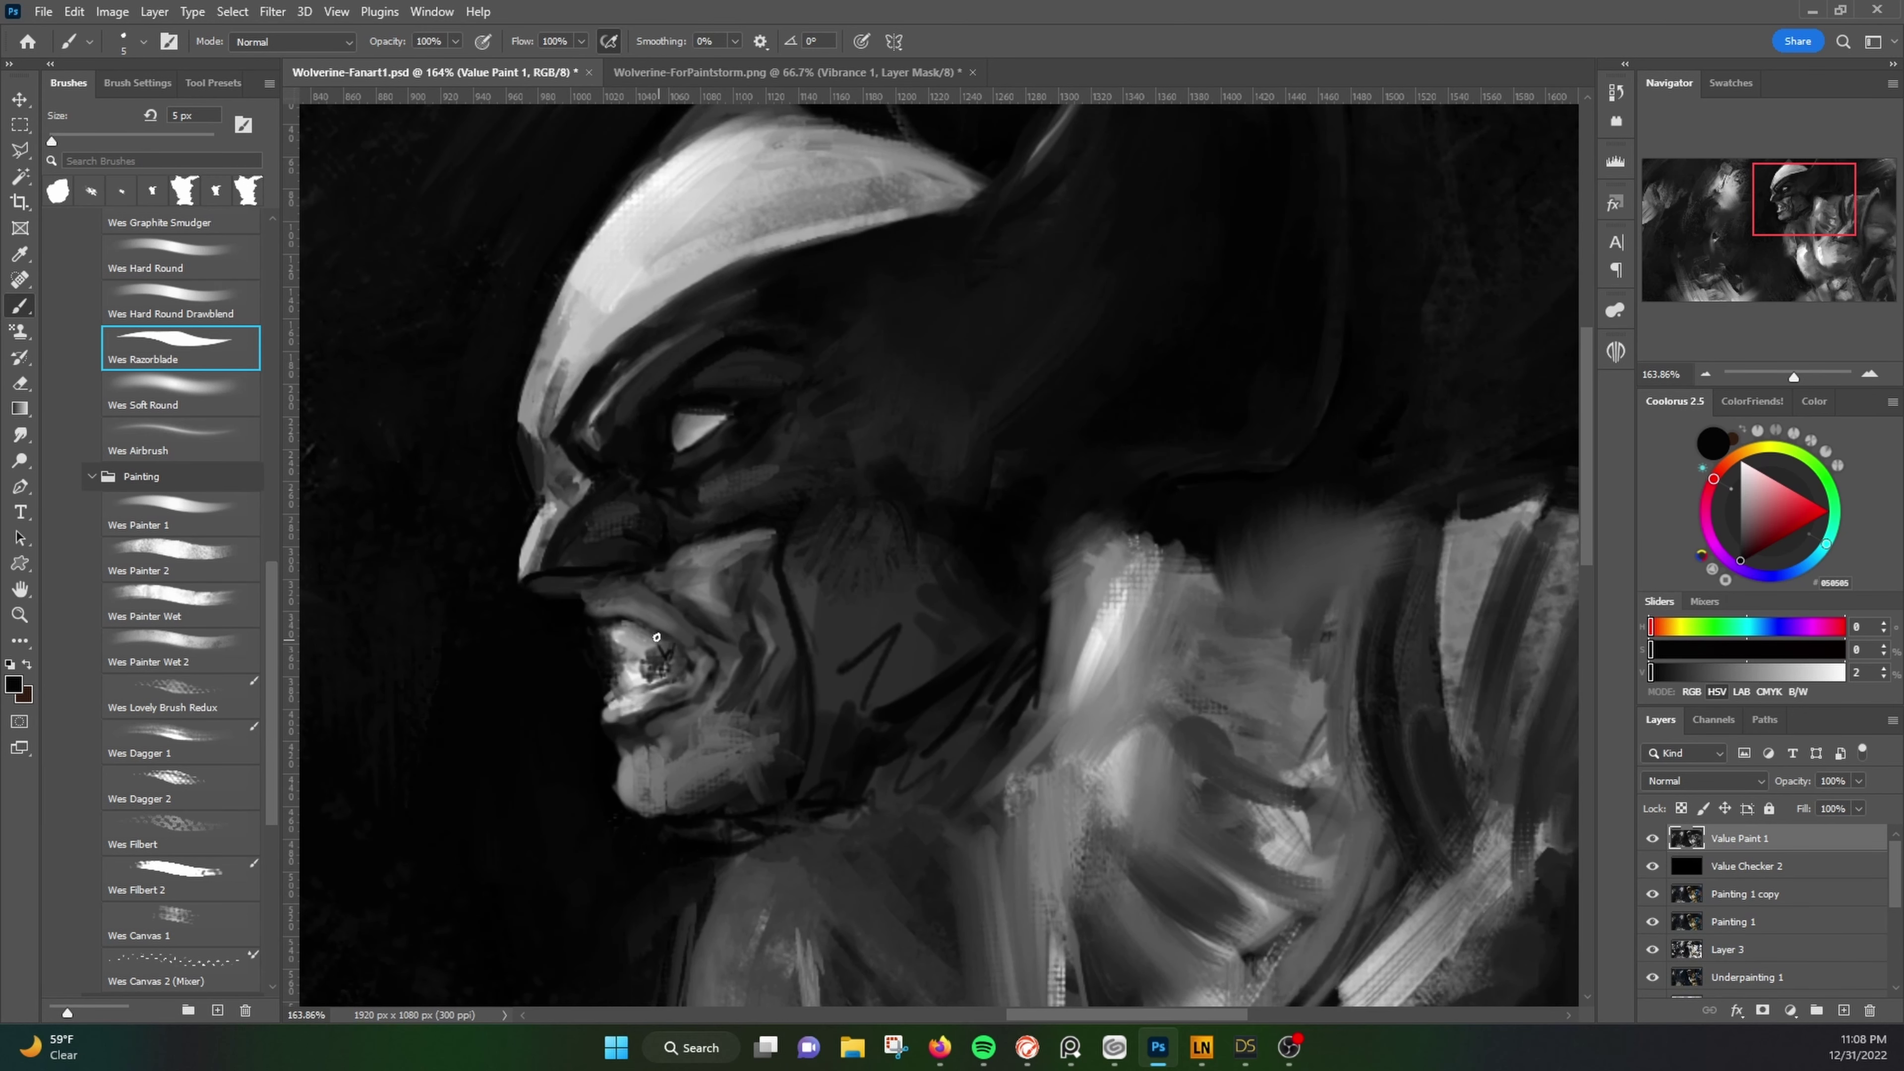
{"action": "left_click", "coordinate": [602, 691], "text": "alt"}
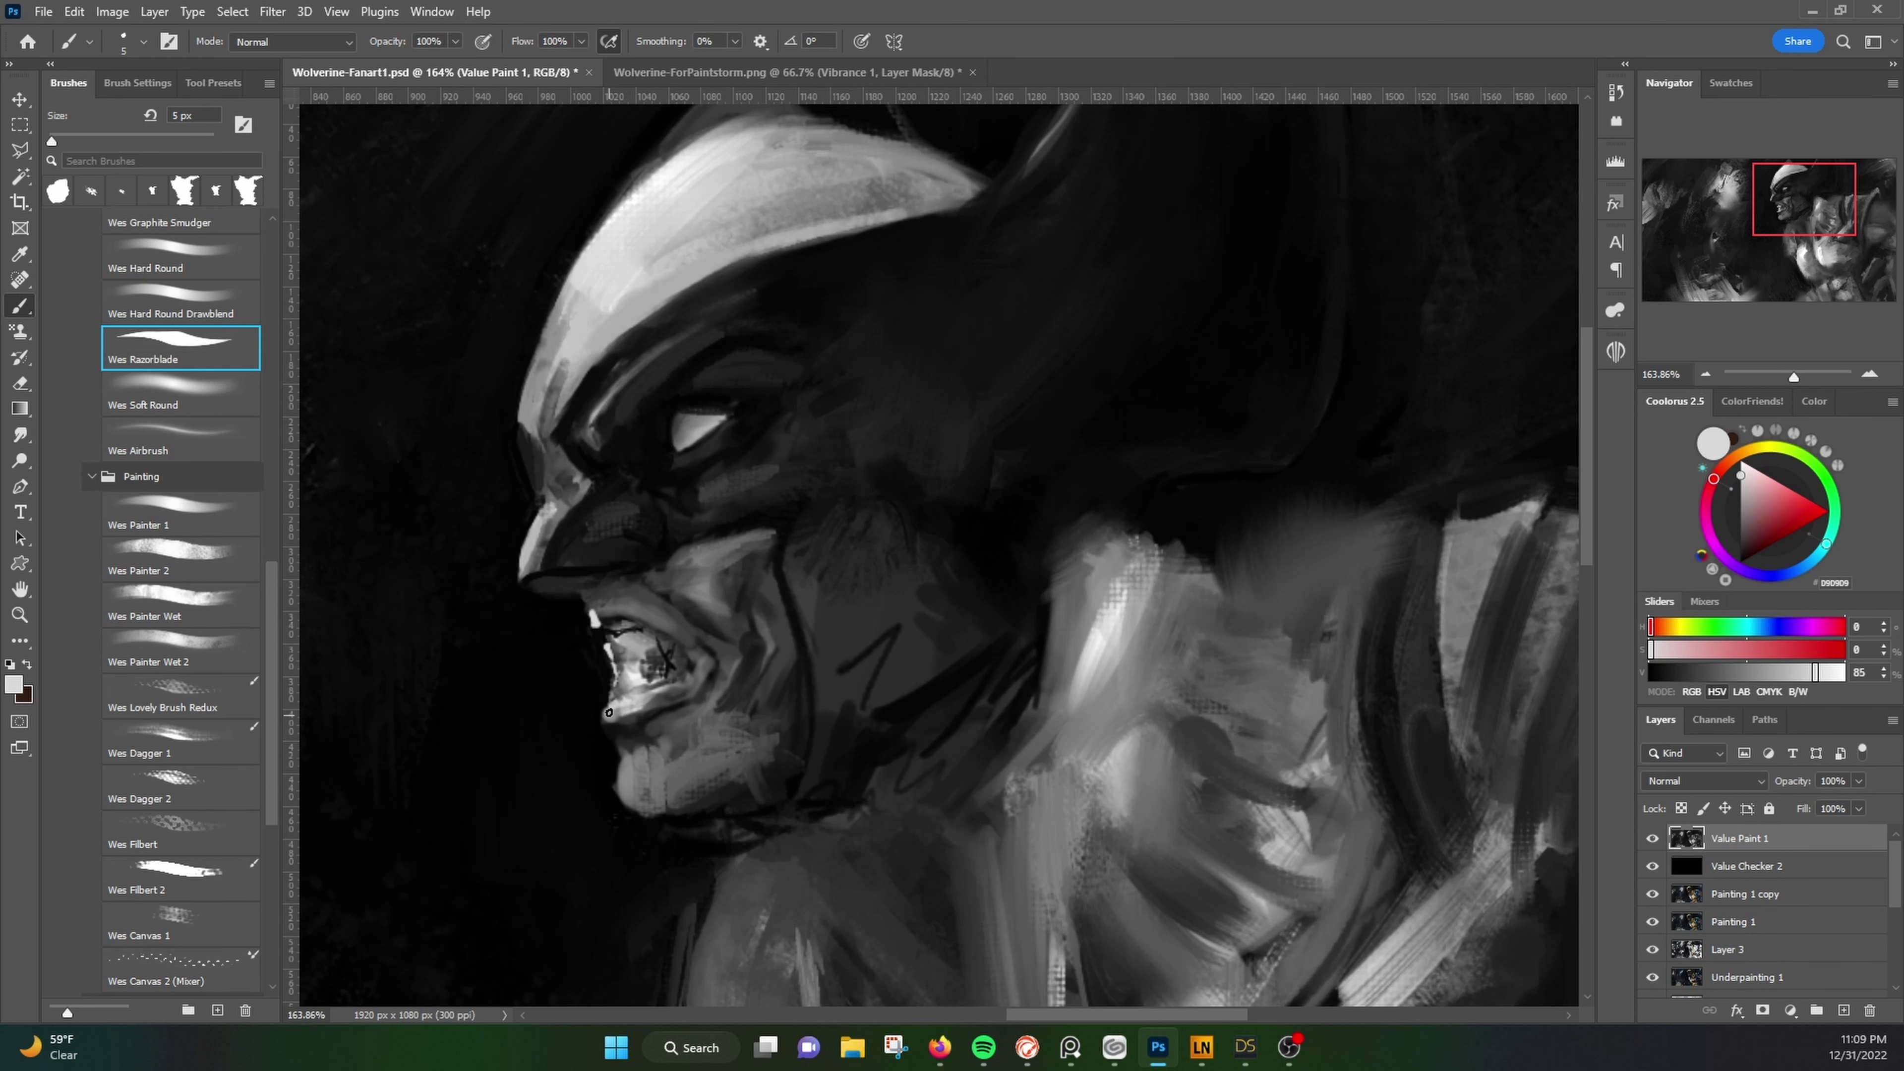
{"action": "scroll", "coordinate": [527, 528], "scroll_direction": "up", "scroll_amount": 3}
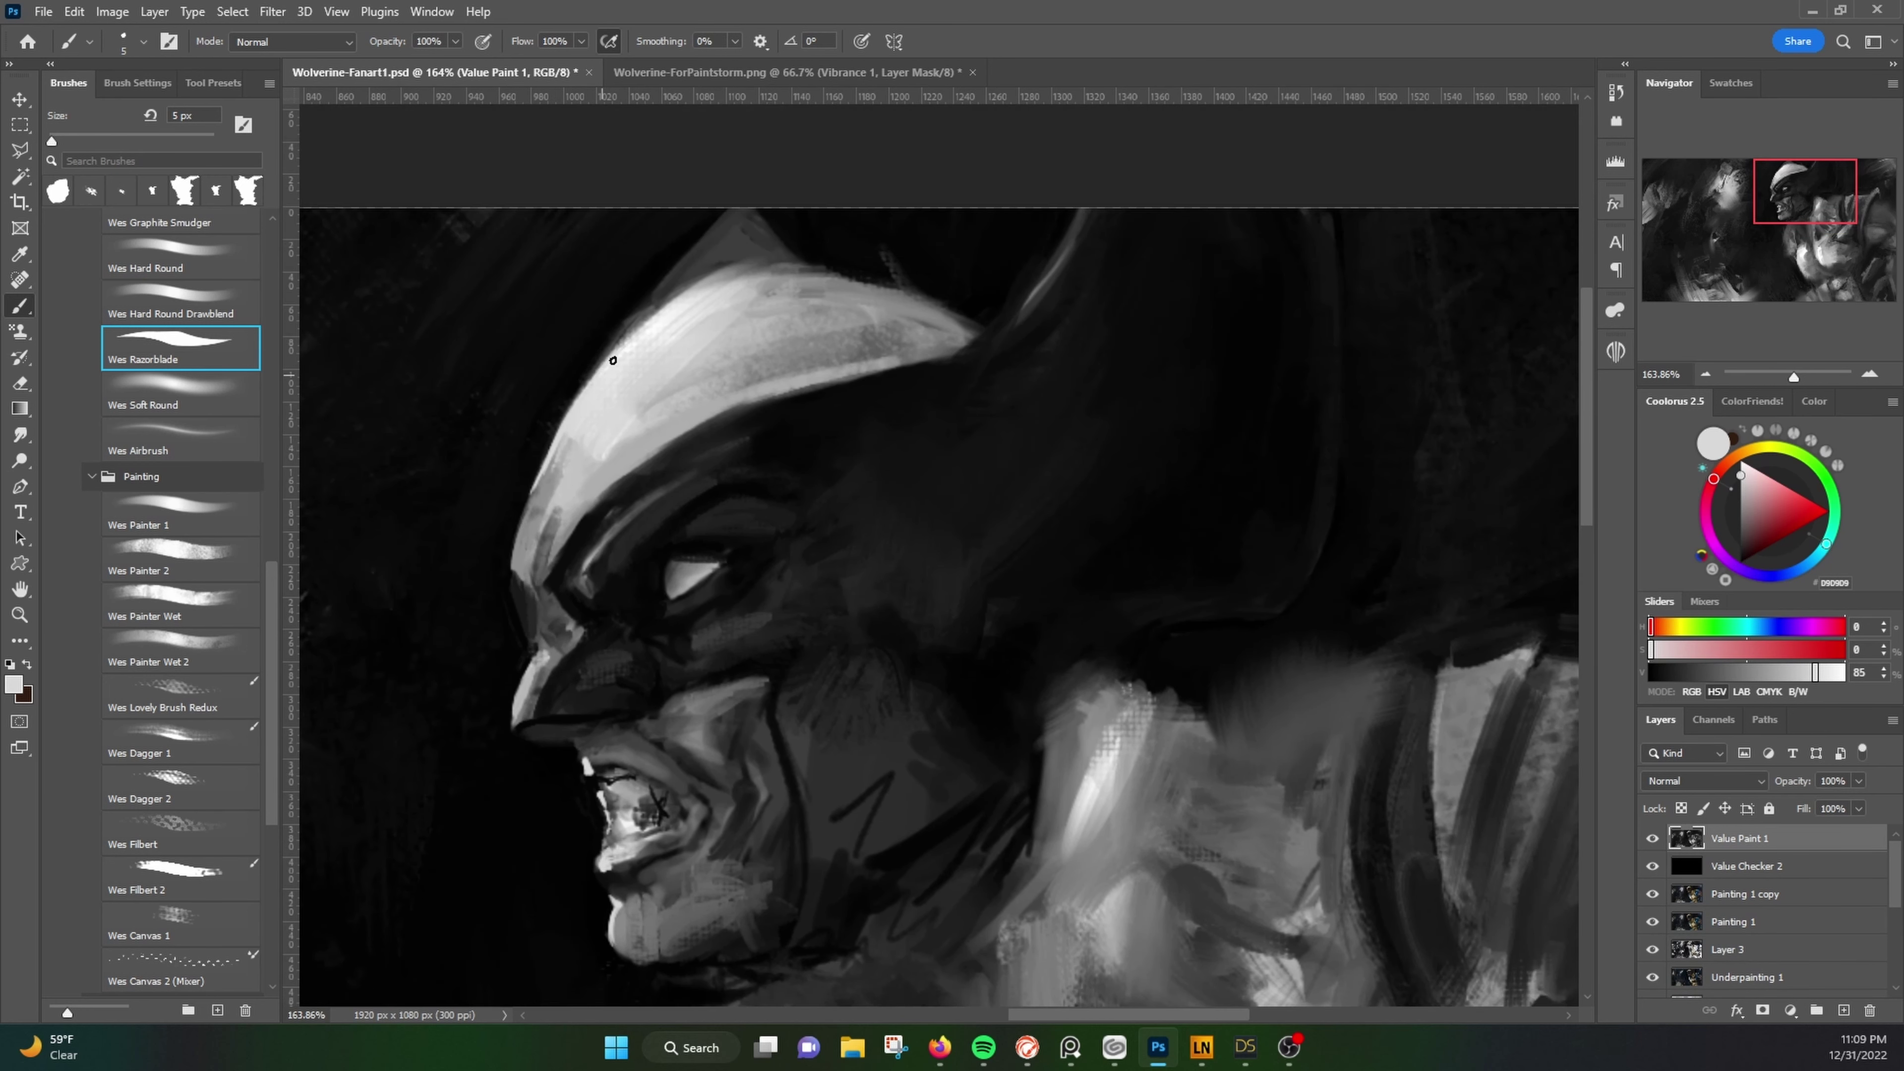
Step: With Wes Painter 2, settle on a mid-grey and paint a 9 px zigzag on the cheek
{"action": "left_click", "coordinate": [665, 575], "text": "alt"}
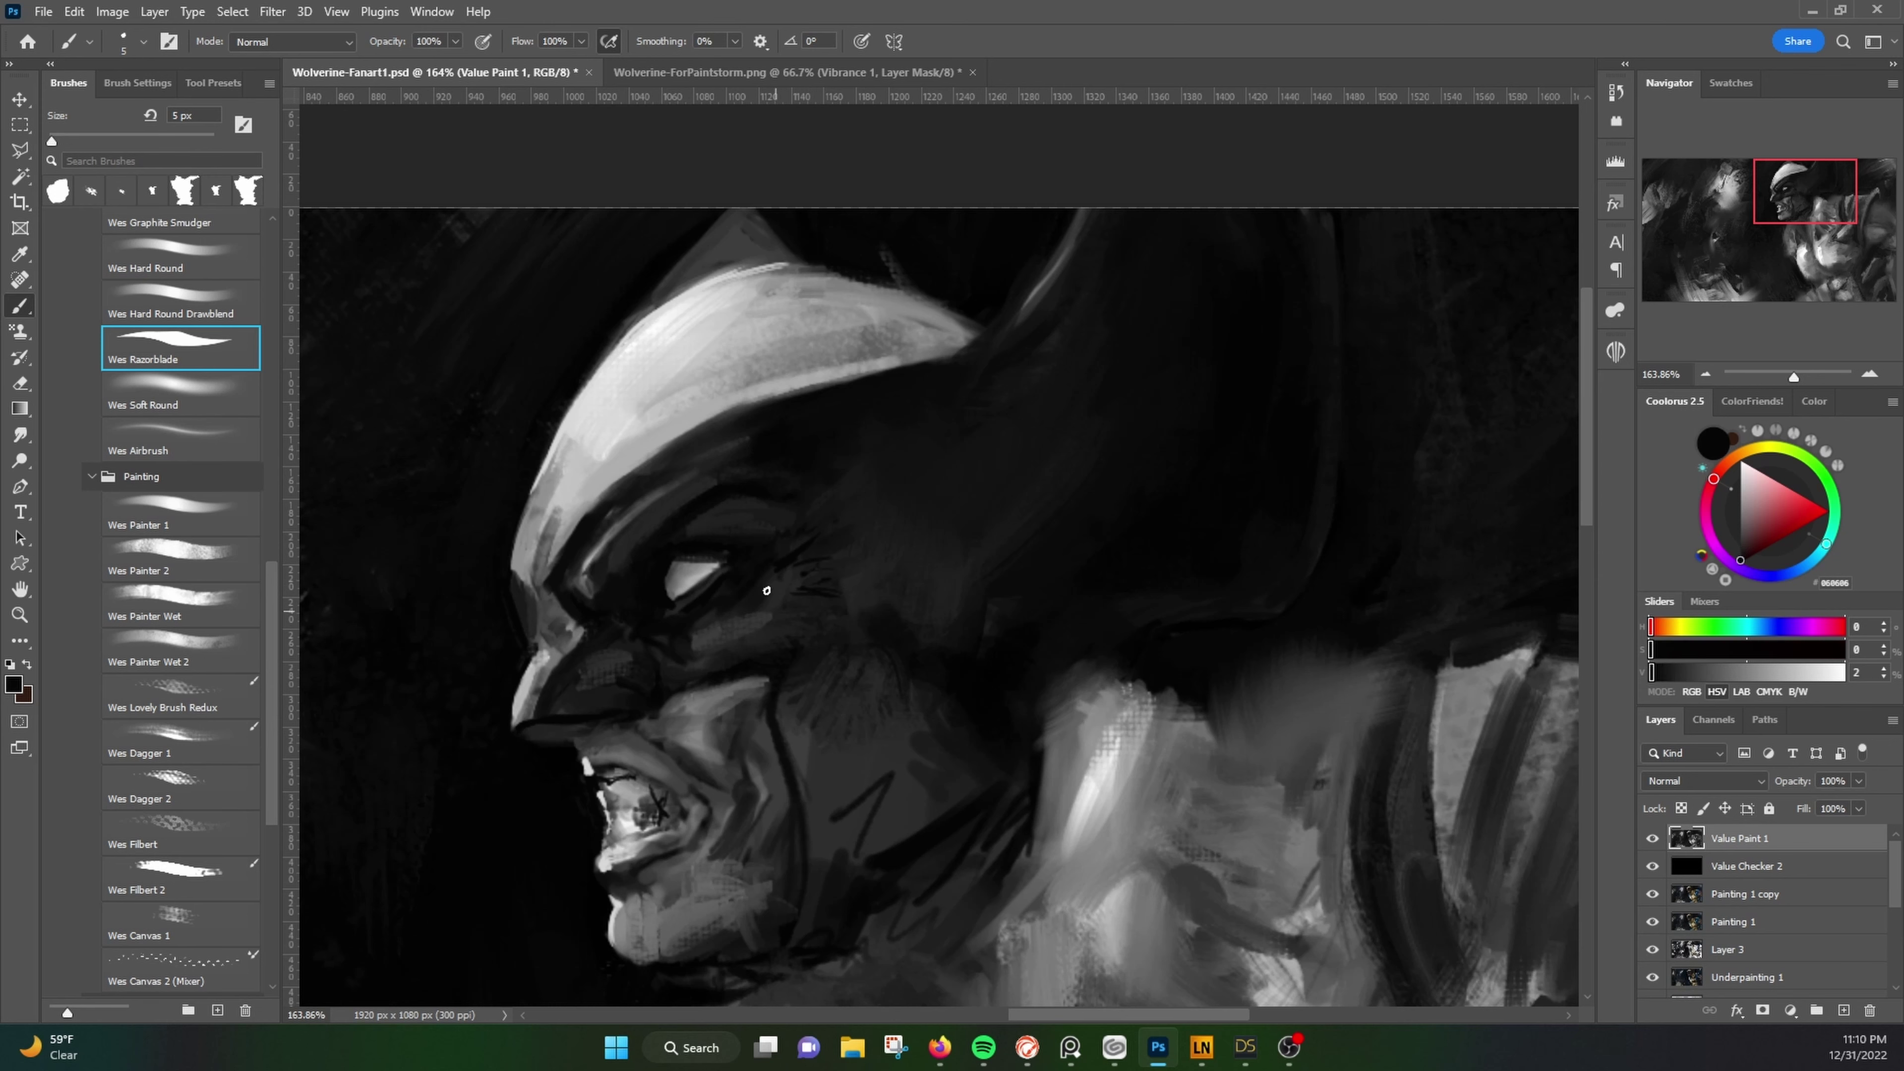
{"action": "left_click", "coordinate": [779, 607], "text": "alt"}
{"action": "key", "text": "period"}
{"action": "key", "text": "period"}
{"action": "key", "text": "period"}
{"action": "left_click", "coordinate": [713, 648], "text": "alt"}
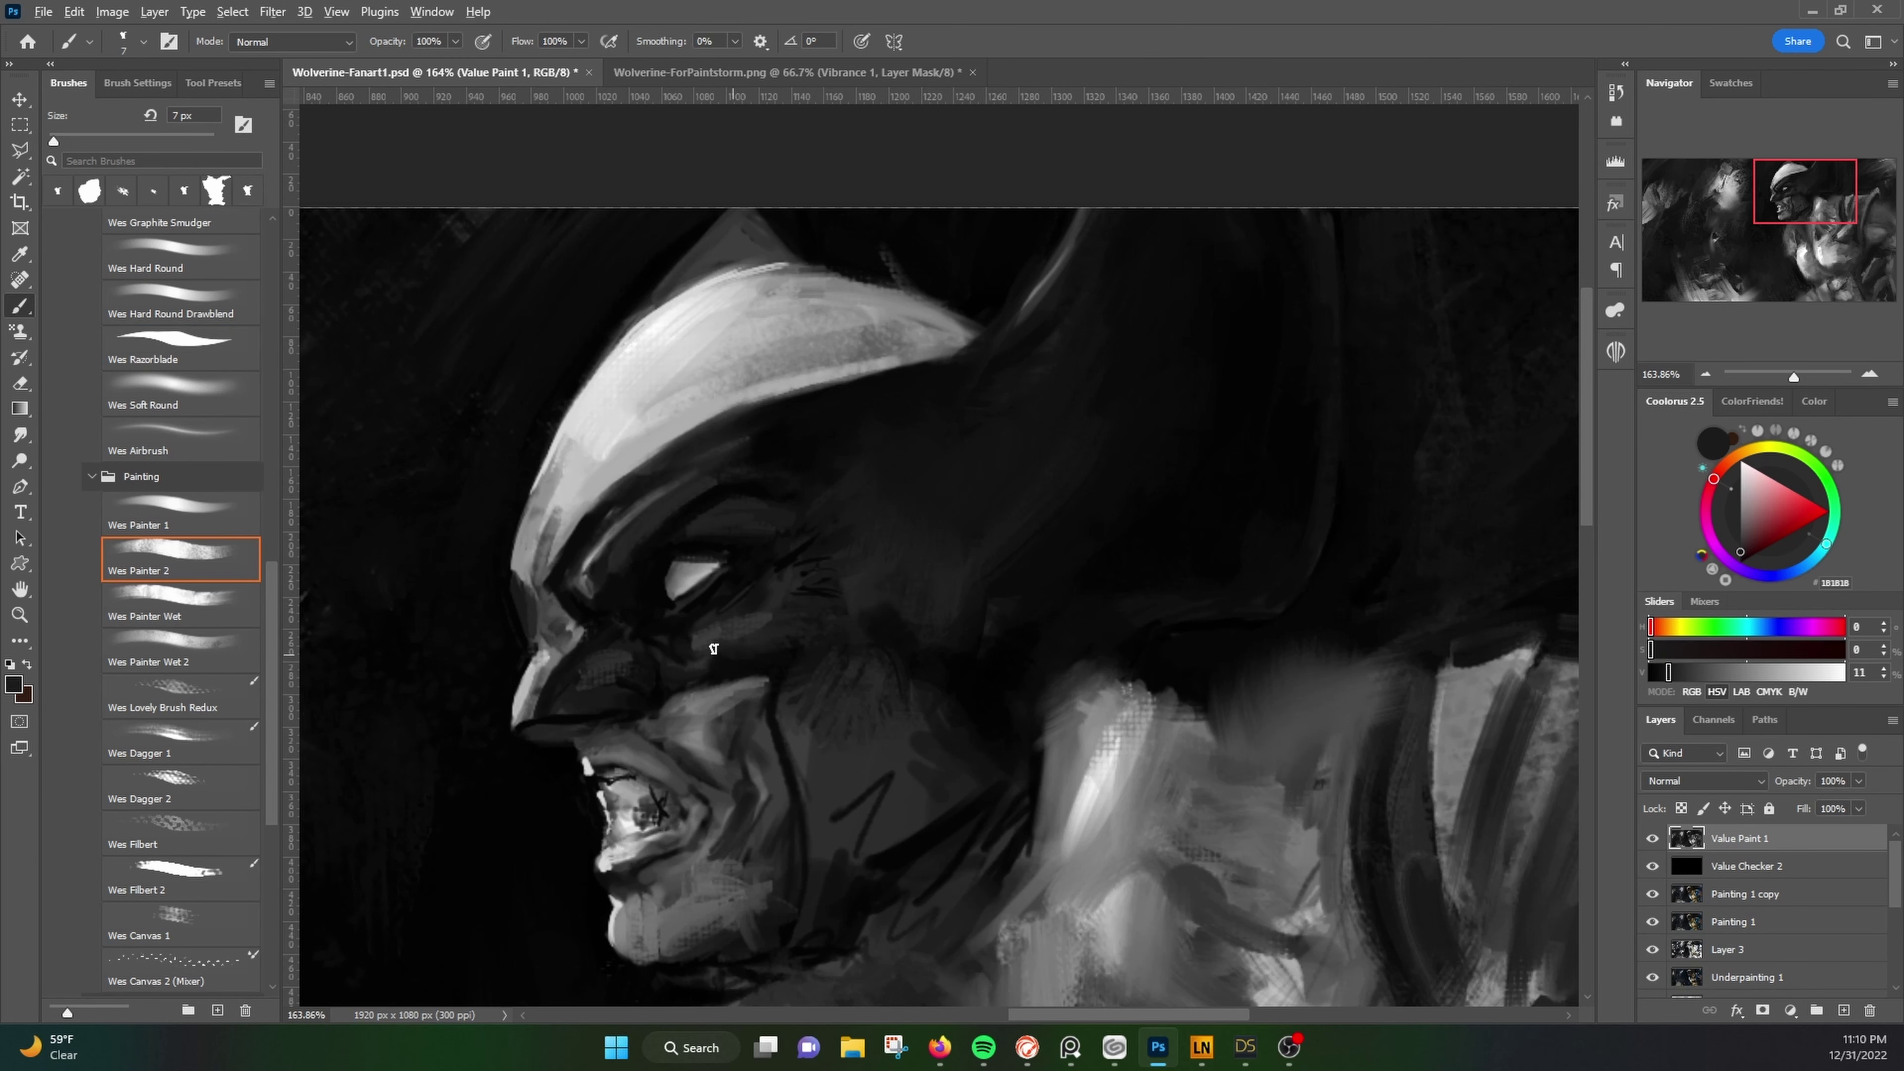
{"action": "left_click", "coordinate": [997, 708], "text": "alt"}
{"action": "key", "text": "bracketright"}
{"action": "key", "text": "bracketright"}
{"action": "key", "text": "bracketright"}
{"action": "scroll", "coordinate": [985, 786], "scroll_direction": "down", "scroll_amount": 3}
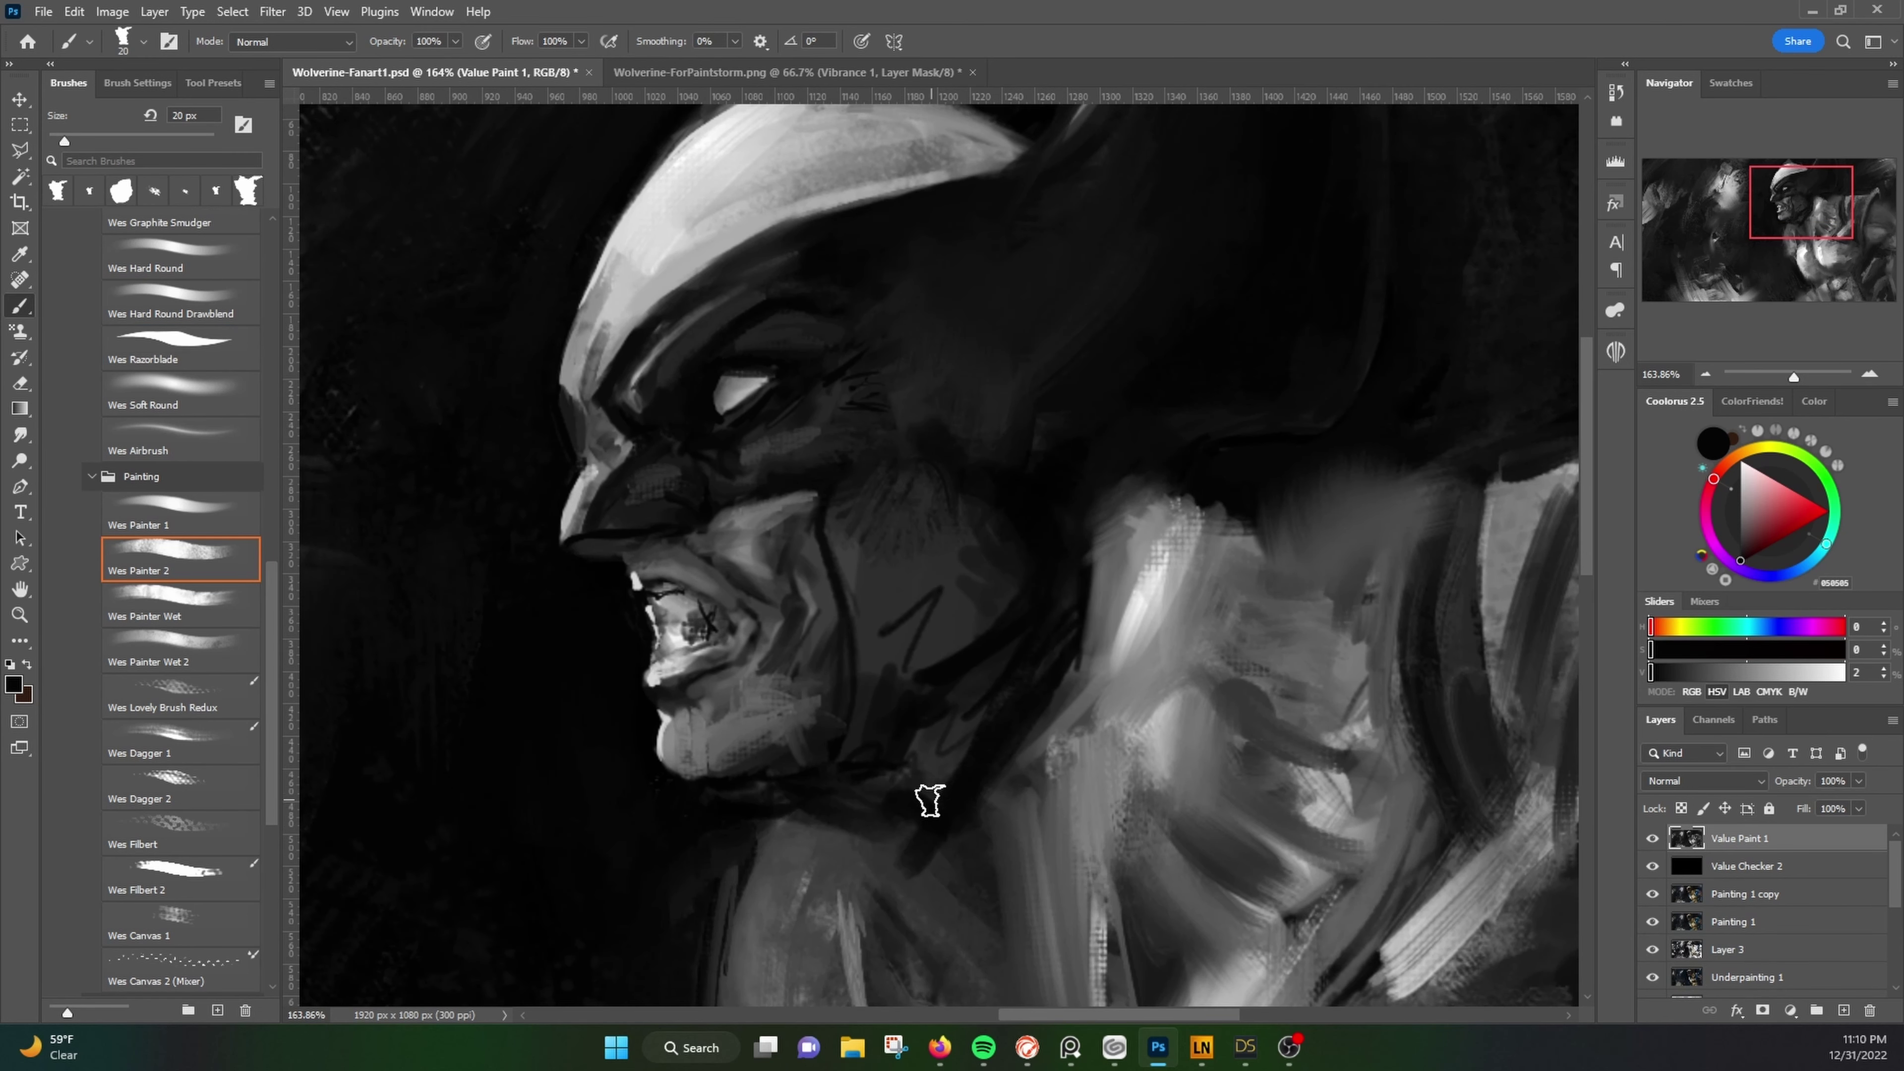
{"action": "left_click", "coordinate": [933, 680], "text": "alt"}
{"action": "left_click", "coordinate": [680, 714], "text": "alt"}
{"action": "left_click", "coordinate": [772, 570], "text": "alt"}
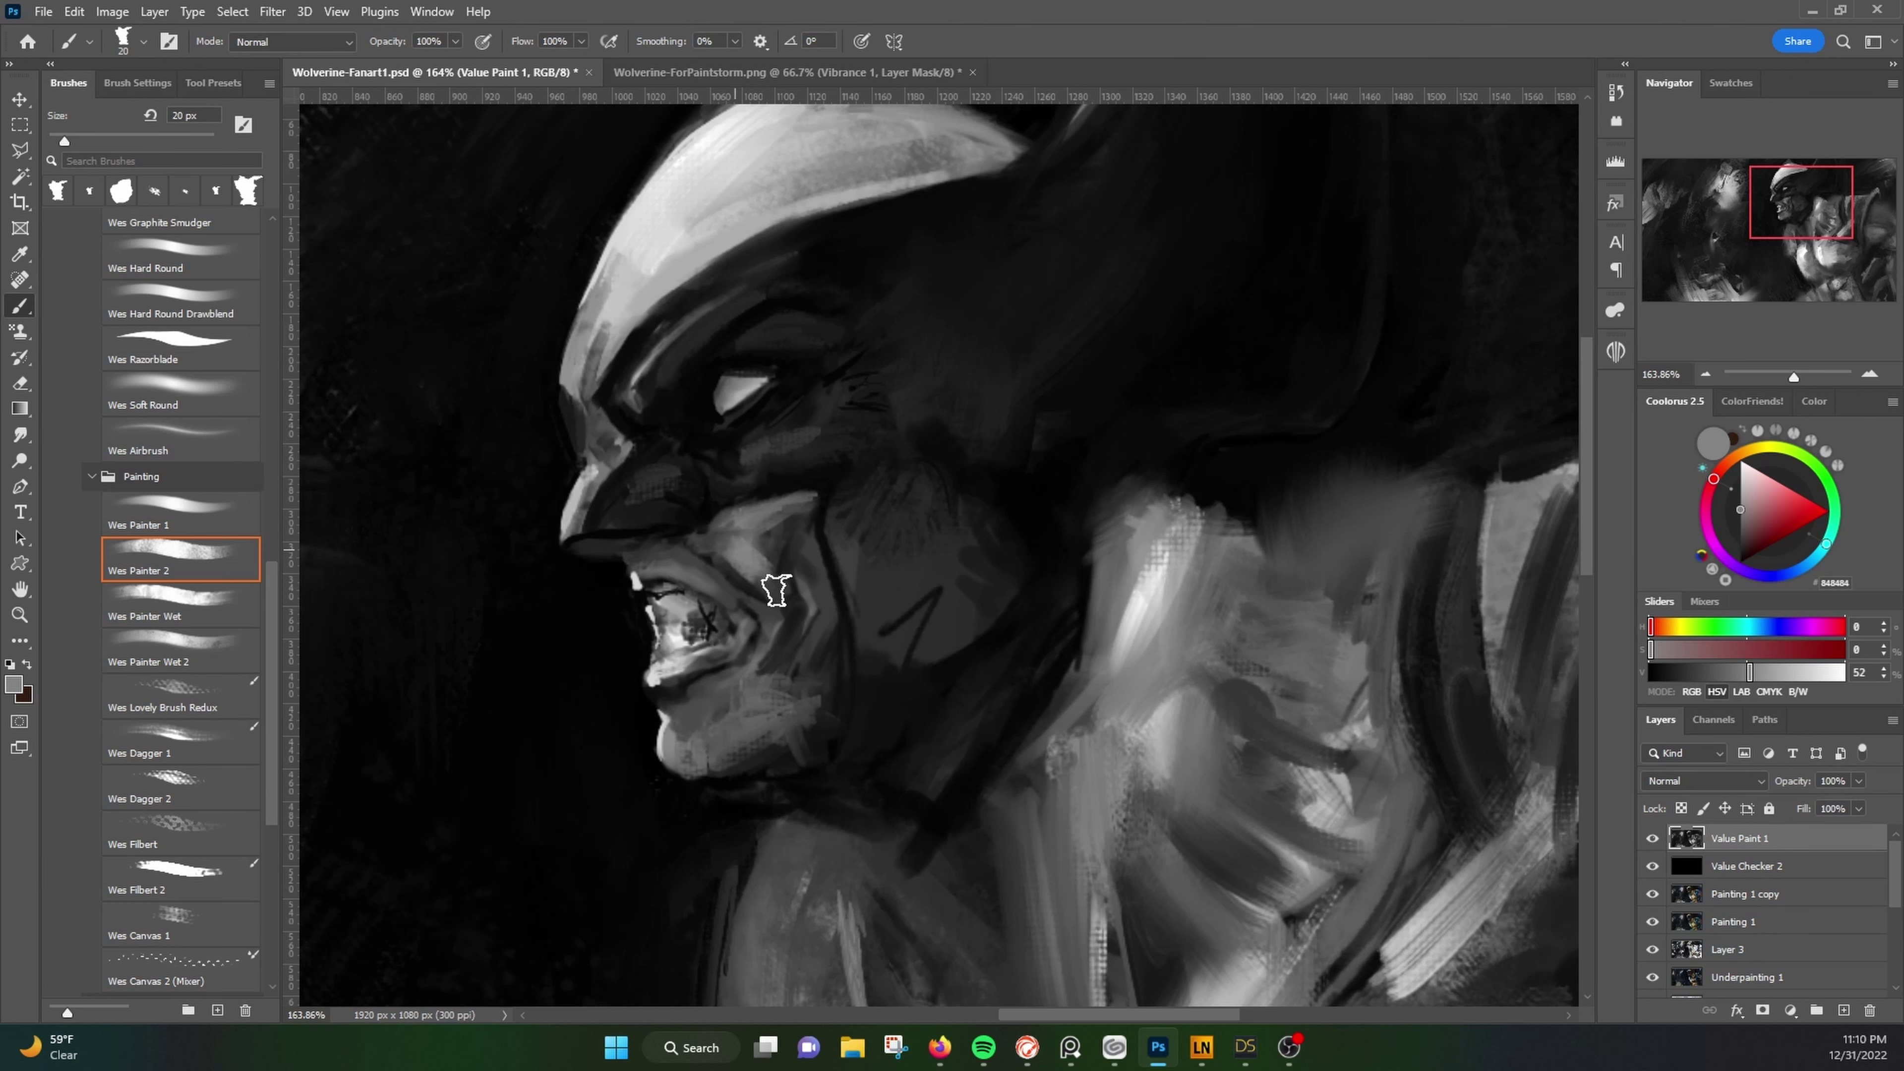
{"action": "key", "text": "bracketleft"}
{"action": "key", "text": "bracketleft"}
{"action": "left_click_drag", "start_coordinate": [821, 615], "coordinate": [784, 683]}
Step: Sample darker greys near the mouth, a light mask grey and background near-black
{"action": "left_click", "coordinate": [650, 683], "text": "alt"}
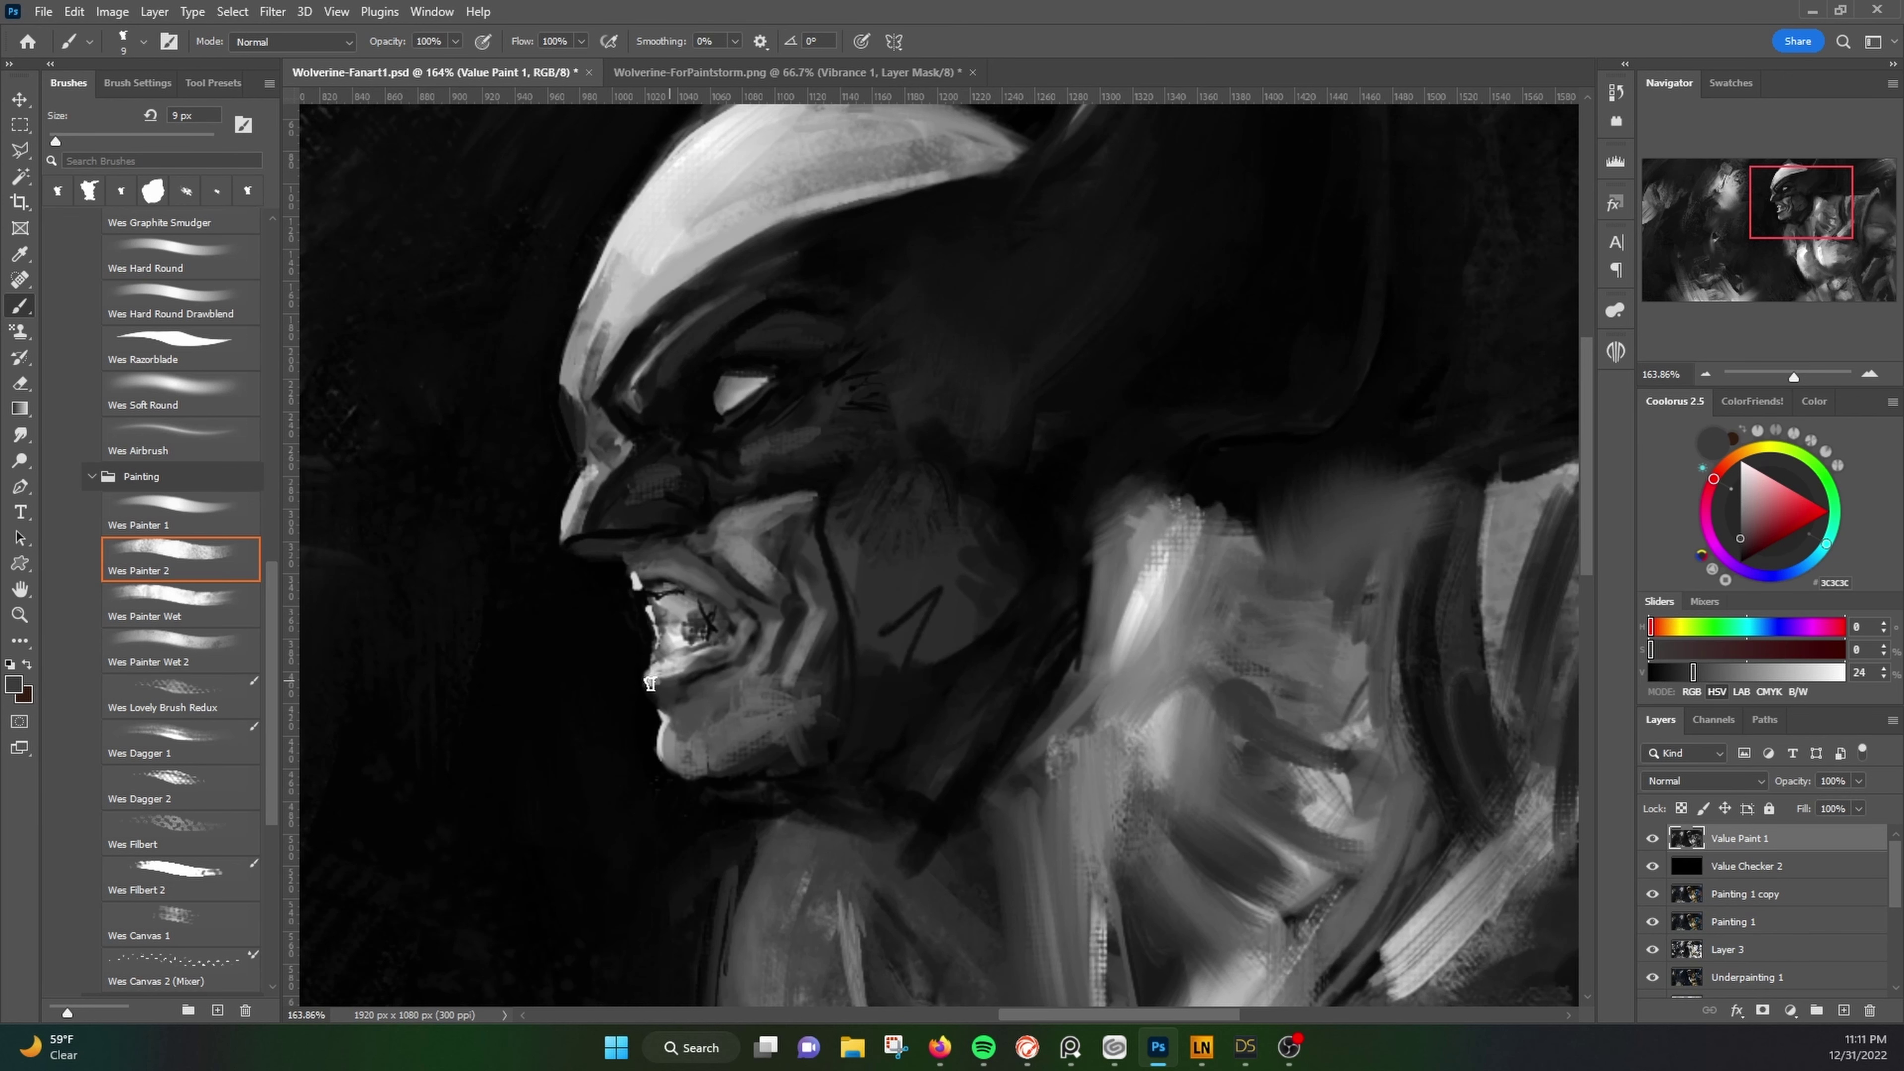
{"action": "left_click", "coordinate": [668, 540], "text": "alt"}
{"action": "scroll", "coordinate": [630, 548], "scroll_direction": "down", "scroll_amount": 2}
{"action": "left_click", "coordinate": [742, 236], "text": "alt"}
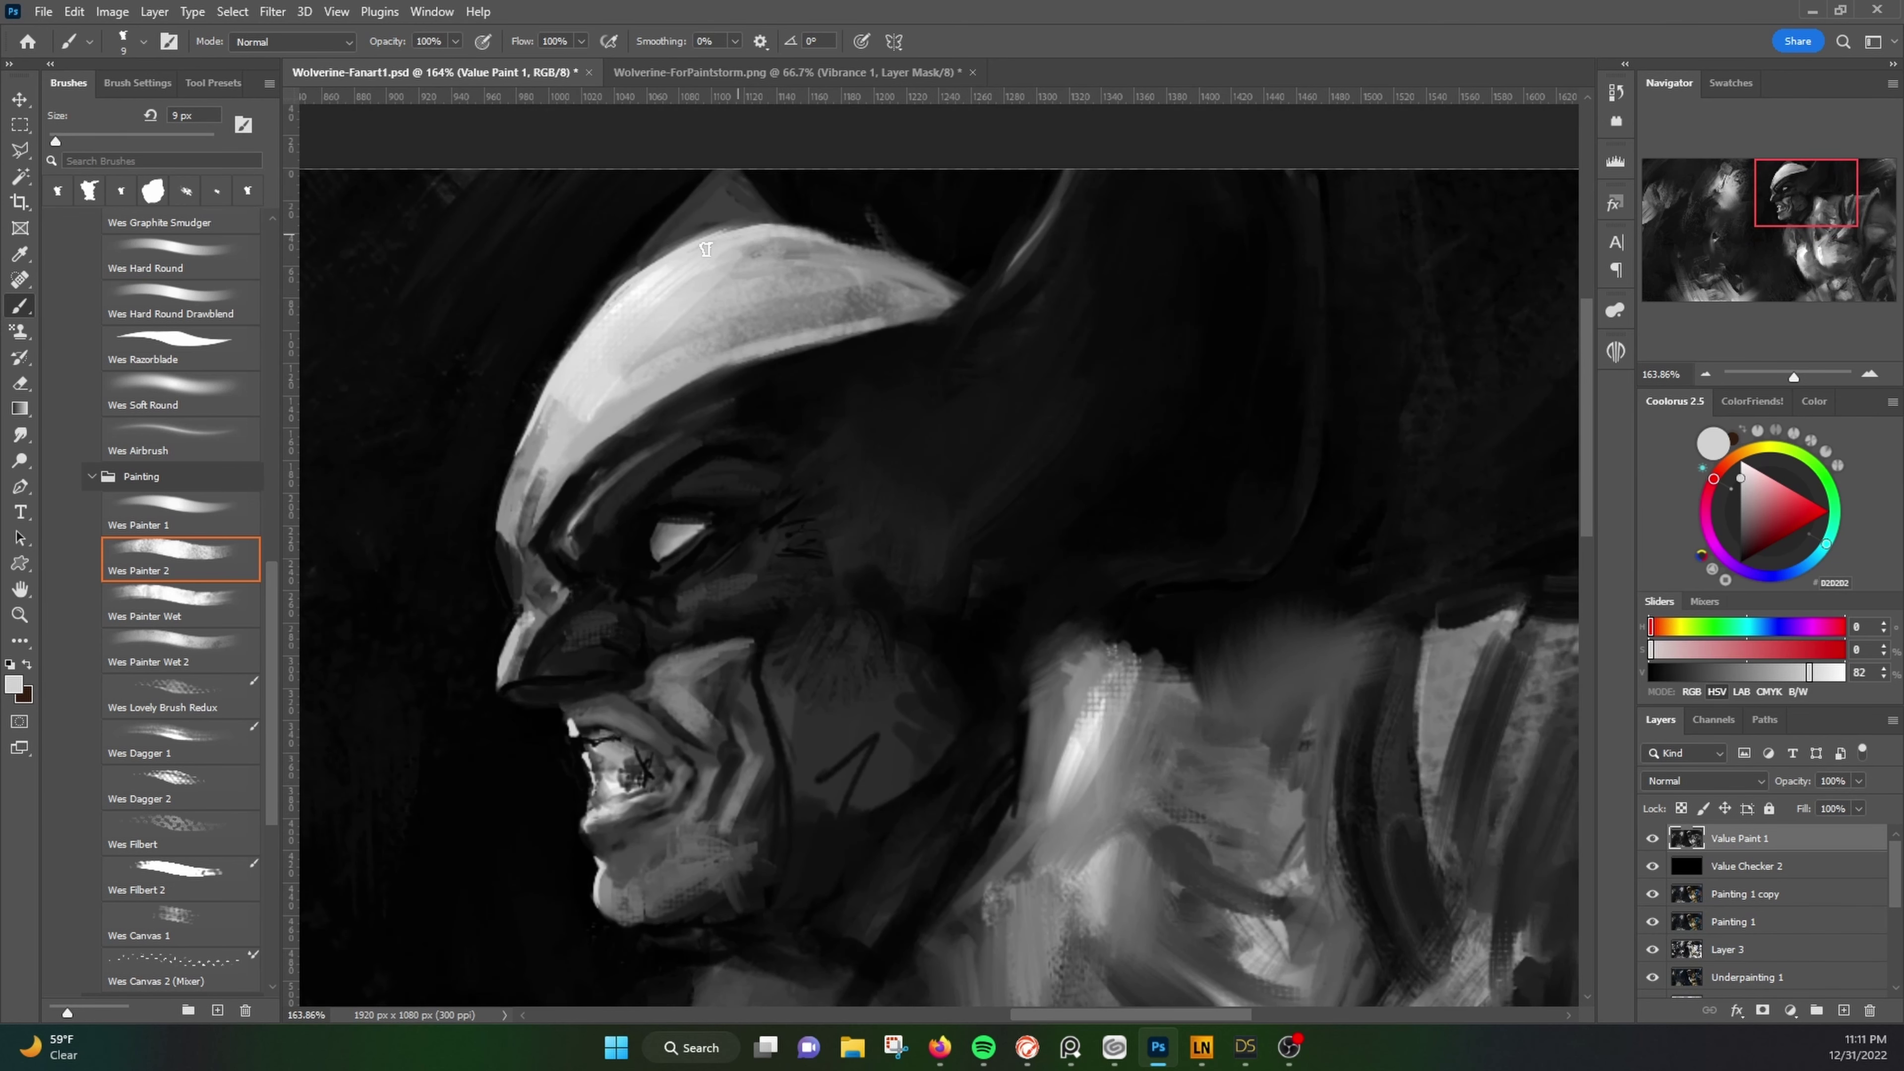
{"action": "scroll", "coordinate": [885, 525], "scroll_direction": "down", "scroll_amount": 2}
{"action": "scroll", "coordinate": [885, 525], "scroll_direction": "up", "scroll_amount": 1}
{"action": "left_click", "coordinate": [746, 392], "text": "alt"}
Step: At 70 px, paint darker near-black strokes over the shoulder pad
{"action": "left_click", "coordinate": [997, 548], "text": "alt"}
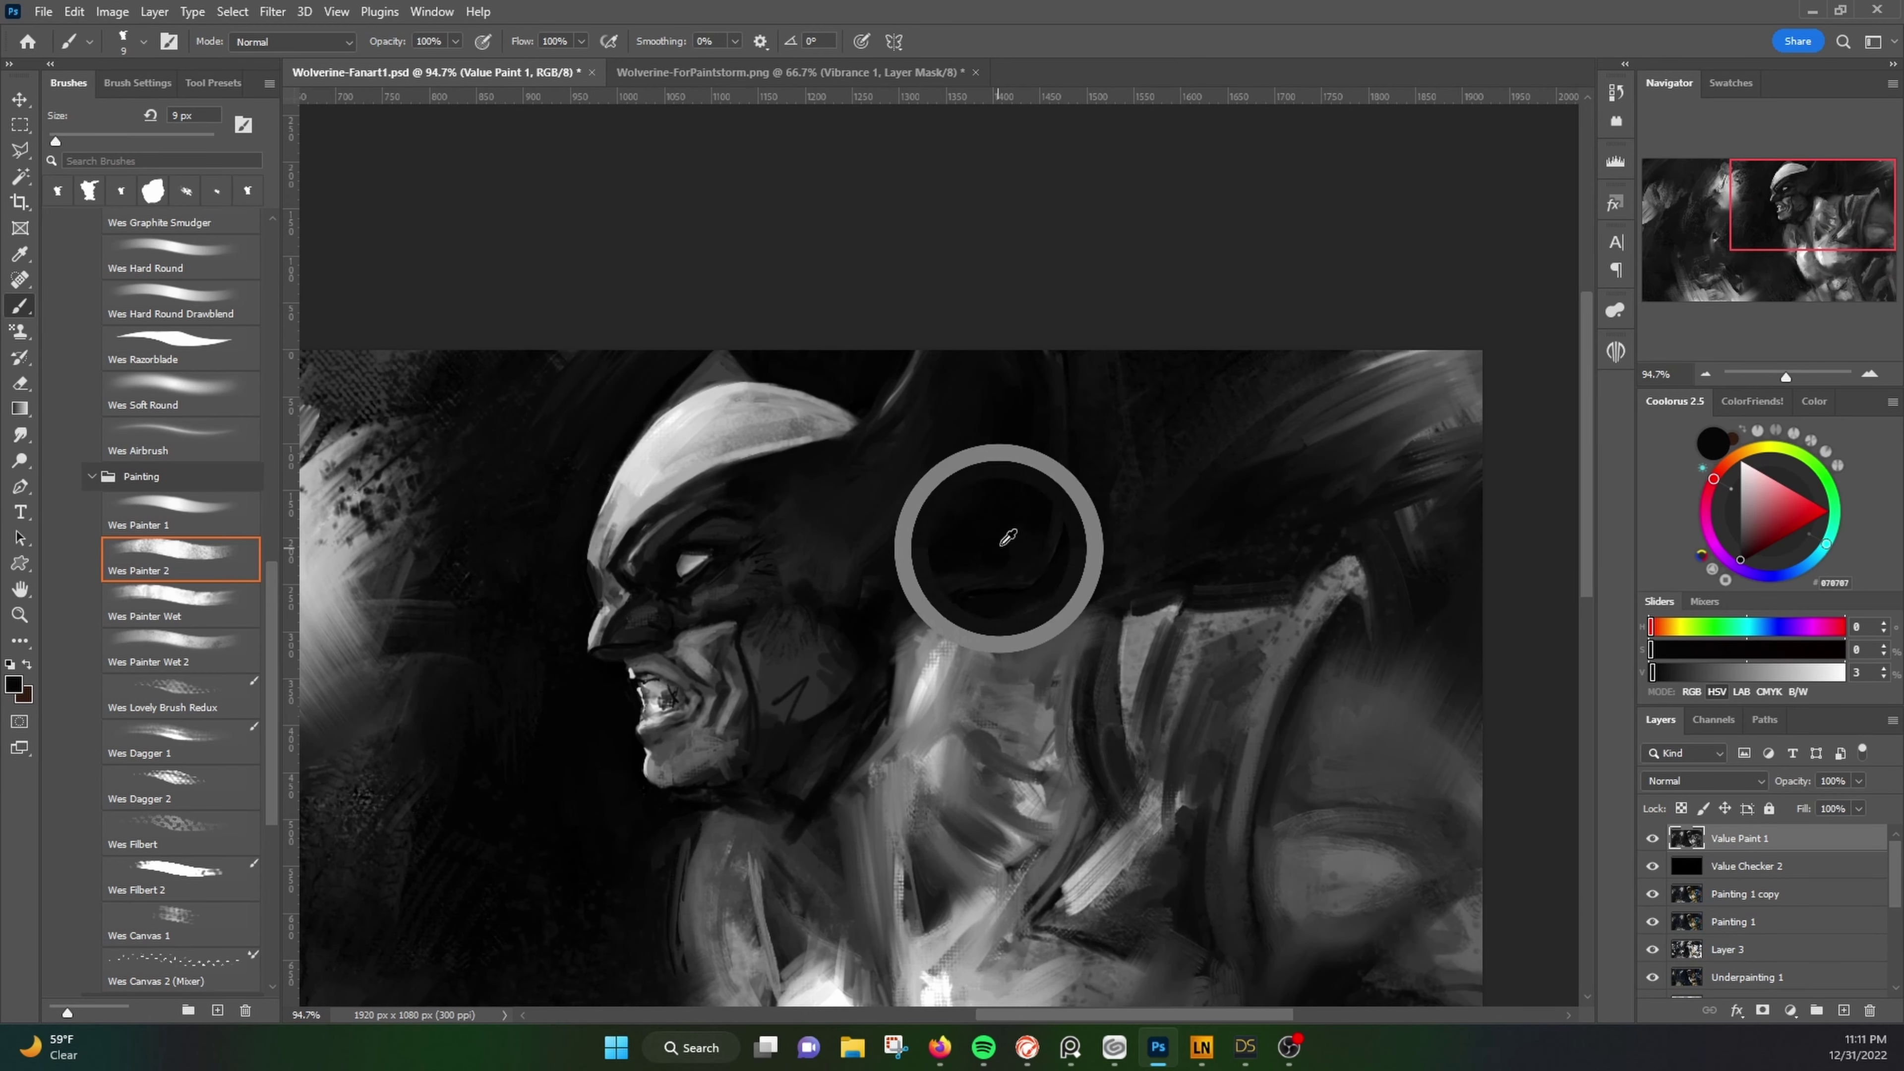
{"action": "key", "text": "bracketright"}
{"action": "key", "text": "bracketright"}
{"action": "key", "text": "bracketright"}
{"action": "left_click", "coordinate": [1117, 472], "text": "alt"}
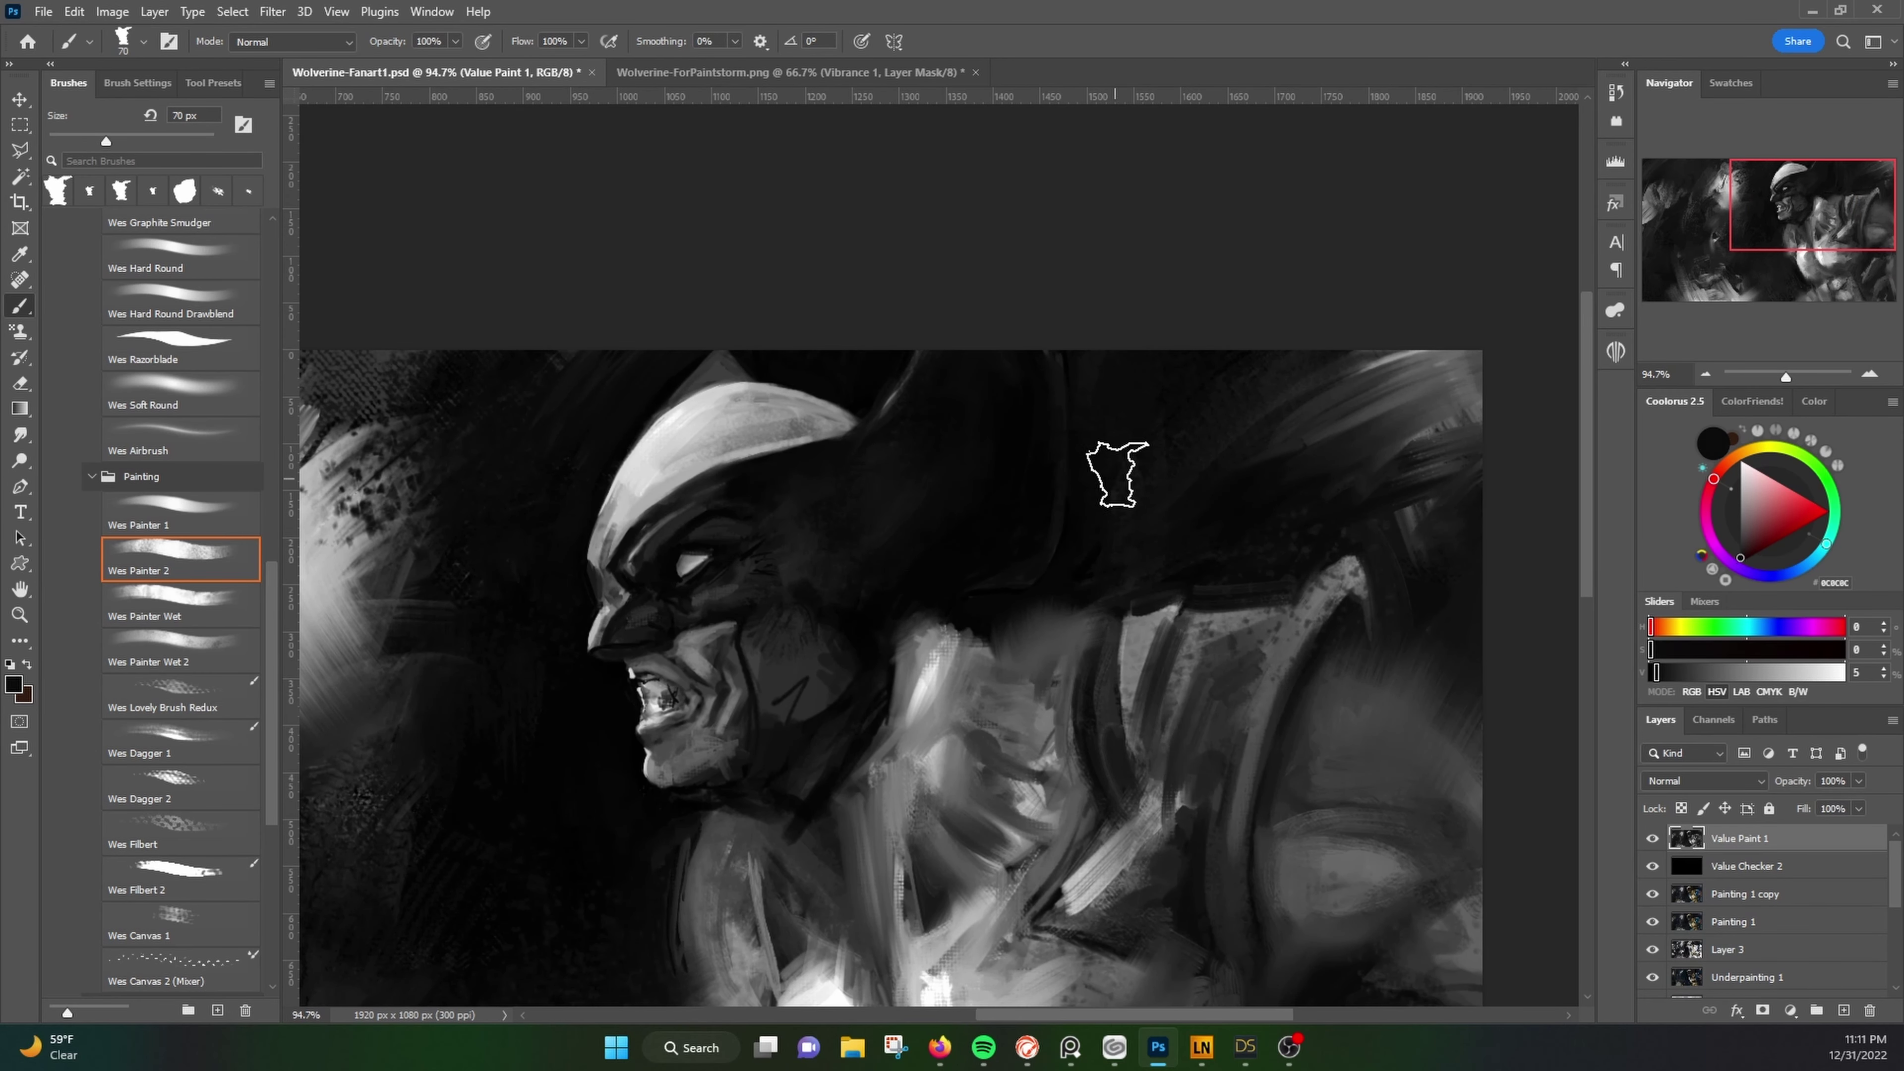
{"action": "left_click", "coordinate": [896, 647], "text": "alt"}
{"action": "left_click_drag", "start_coordinate": [1151, 650], "coordinate": [956, 405]}
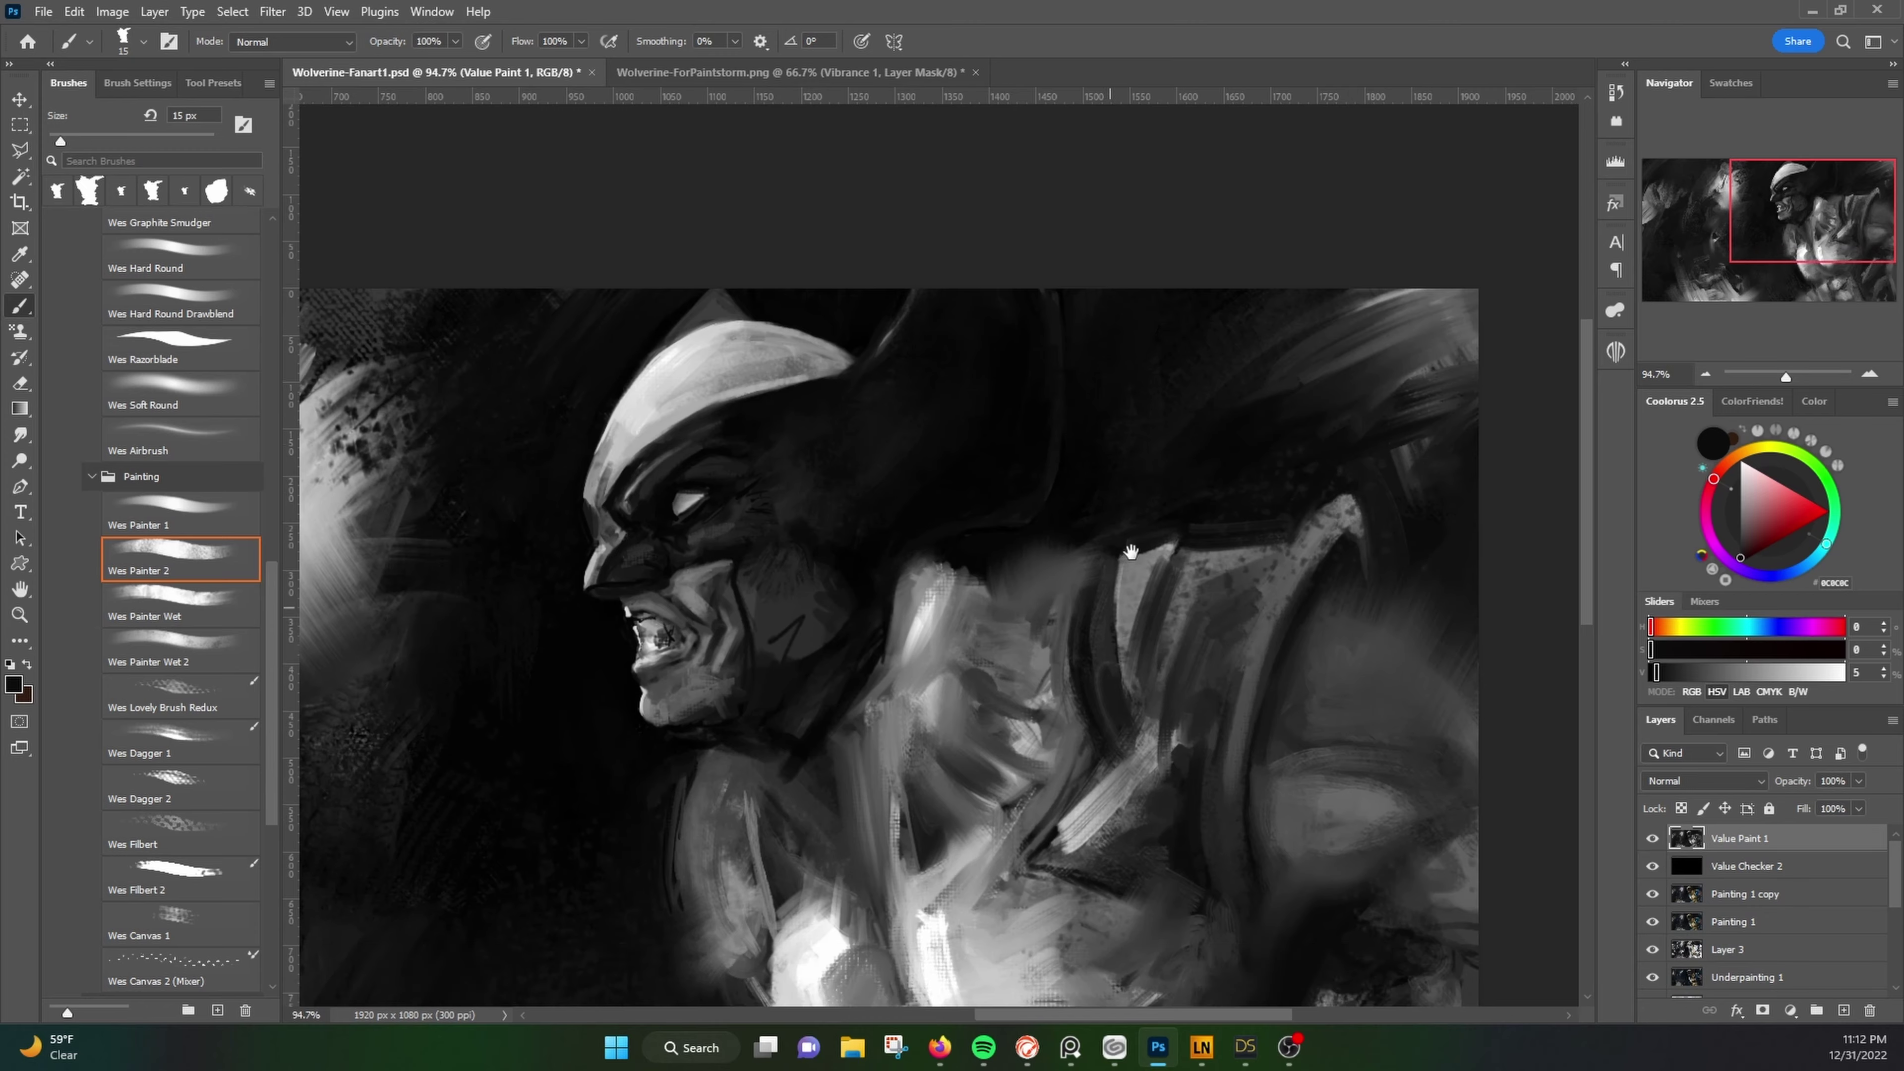
{"action": "left_click", "coordinate": [903, 517], "text": "alt"}
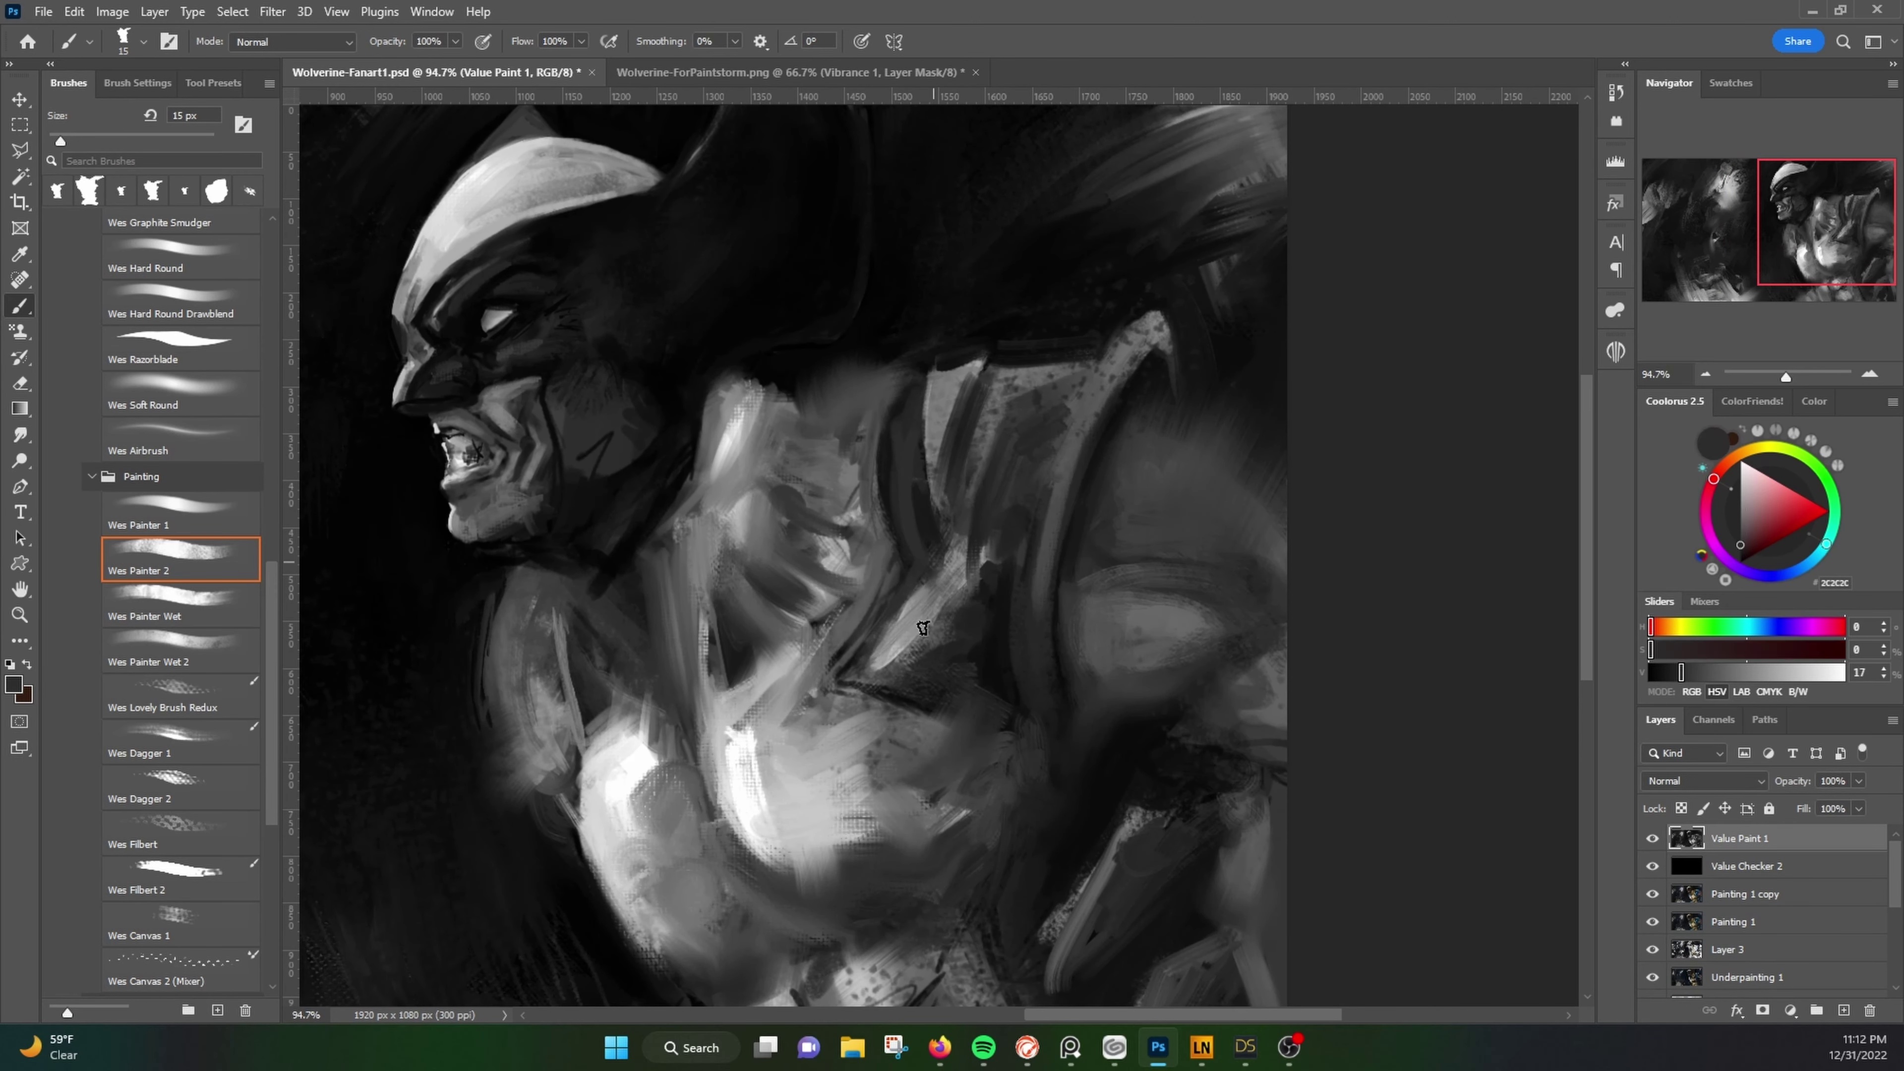
{"action": "left_click_drag", "start_coordinate": [923, 627], "coordinate": [892, 645]}
{"action": "left_click", "coordinate": [937, 696], "text": "alt"}
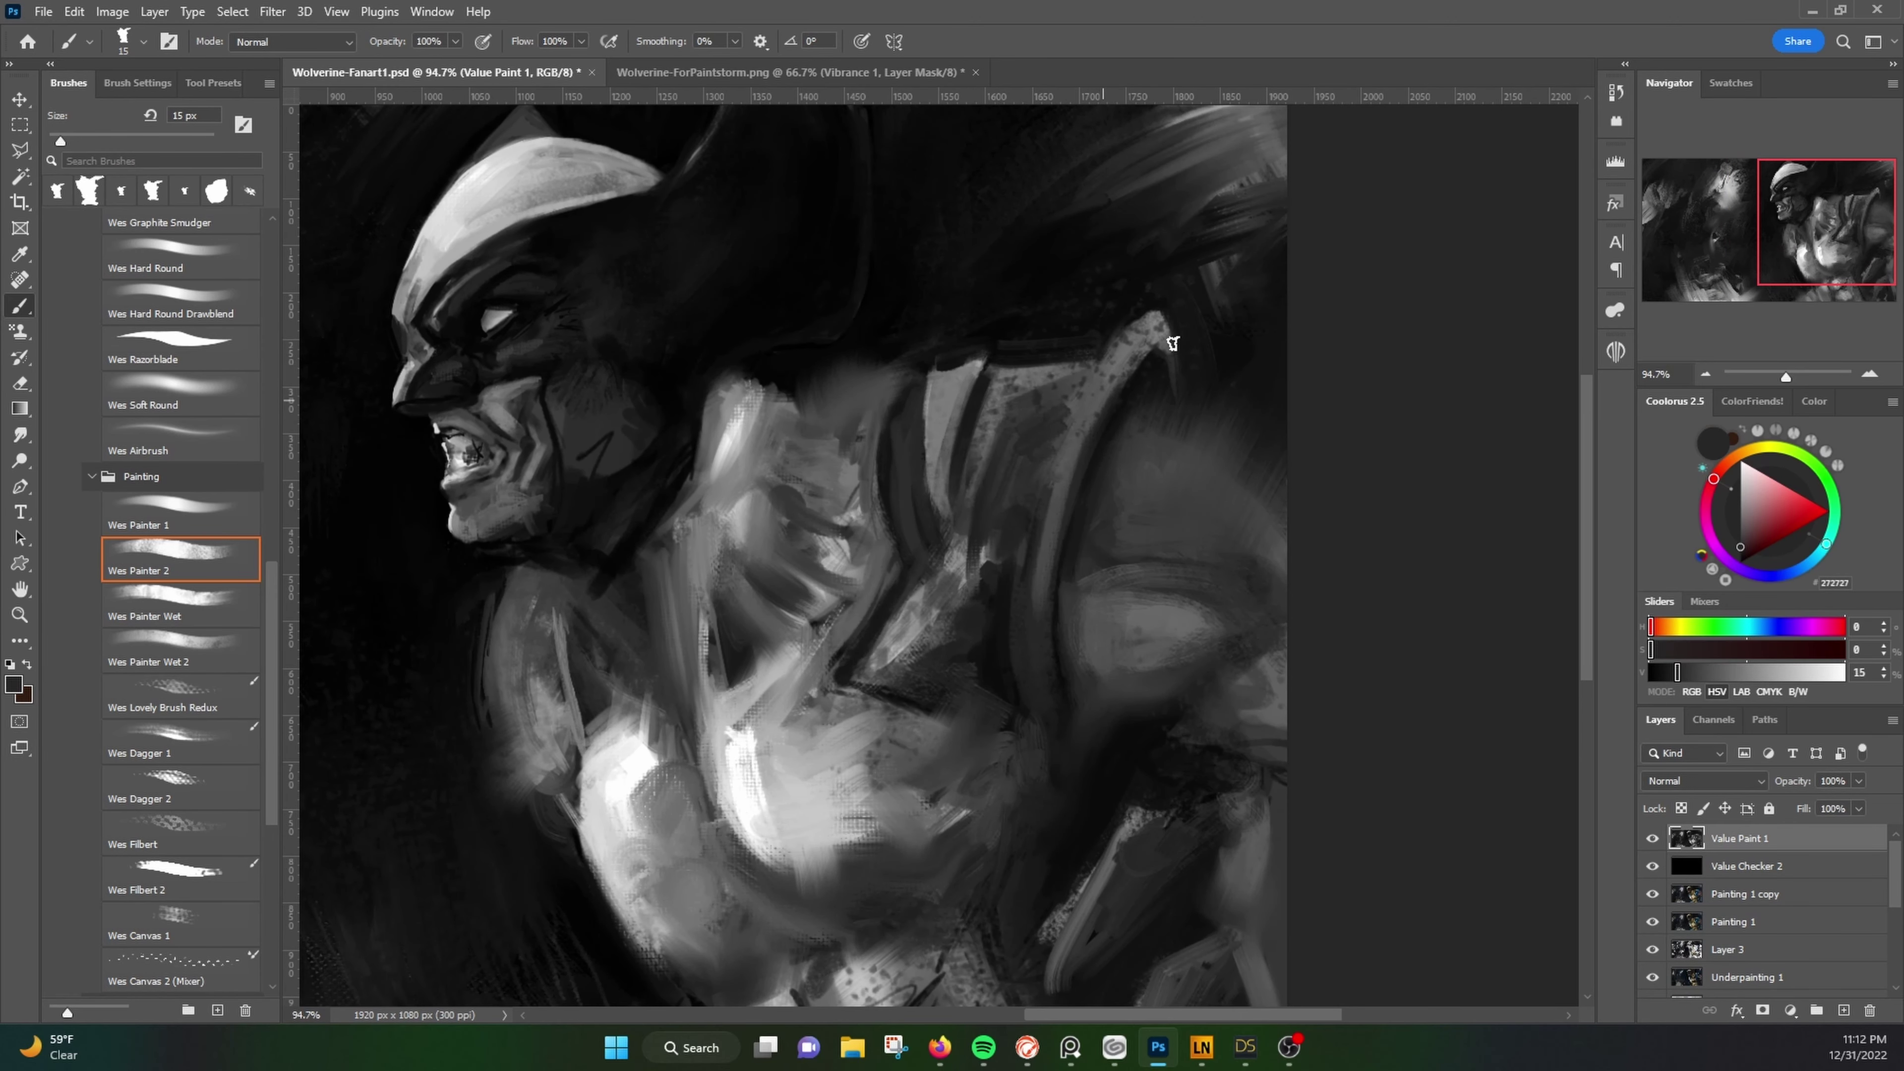
{"action": "left_click", "coordinate": [1040, 415], "text": "alt"}
{"action": "left_click_drag", "start_coordinate": [974, 390], "coordinate": [1097, 382]}
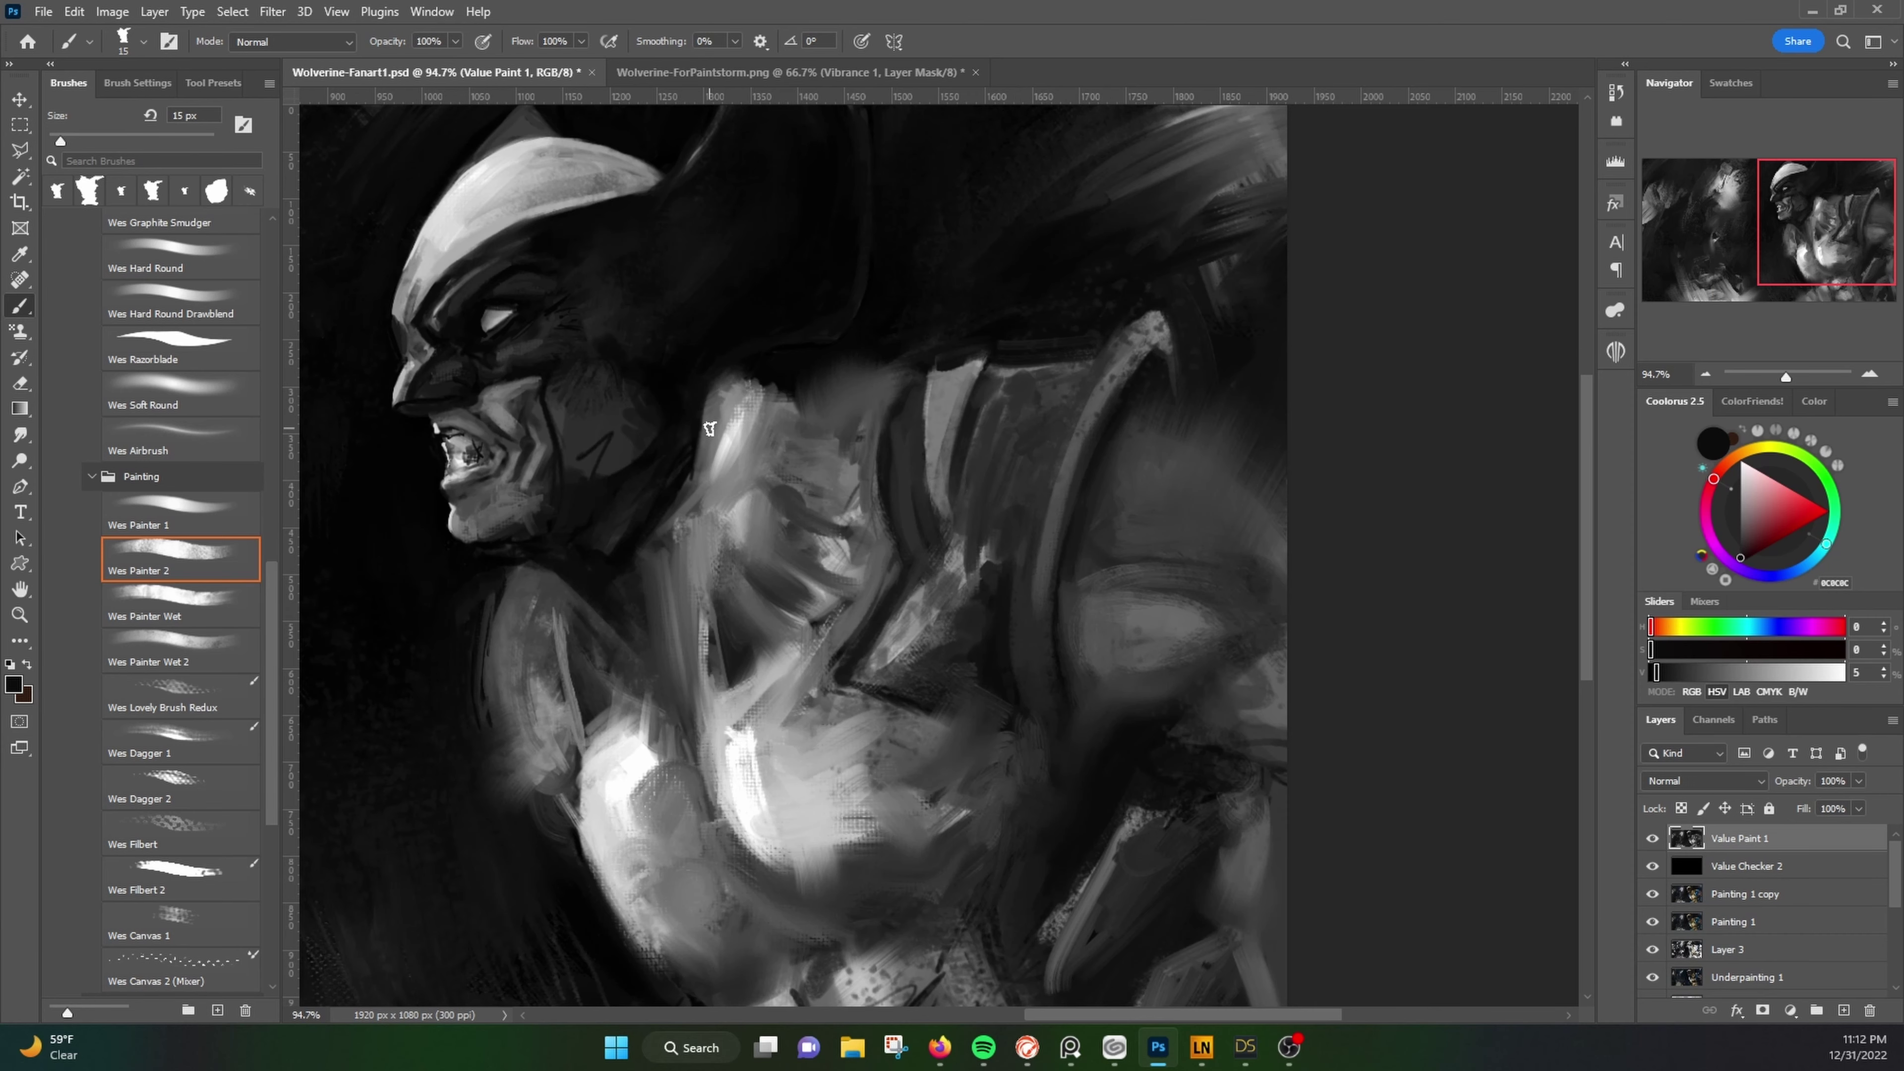
Step: Darken the arm edge and add lighter and darker grey strokes on the shoulder
{"action": "scroll", "coordinate": [585, 570], "scroll_direction": "down", "scroll_amount": 4}
{"action": "left_click_drag", "start_coordinate": [619, 575], "coordinate": [675, 513]}
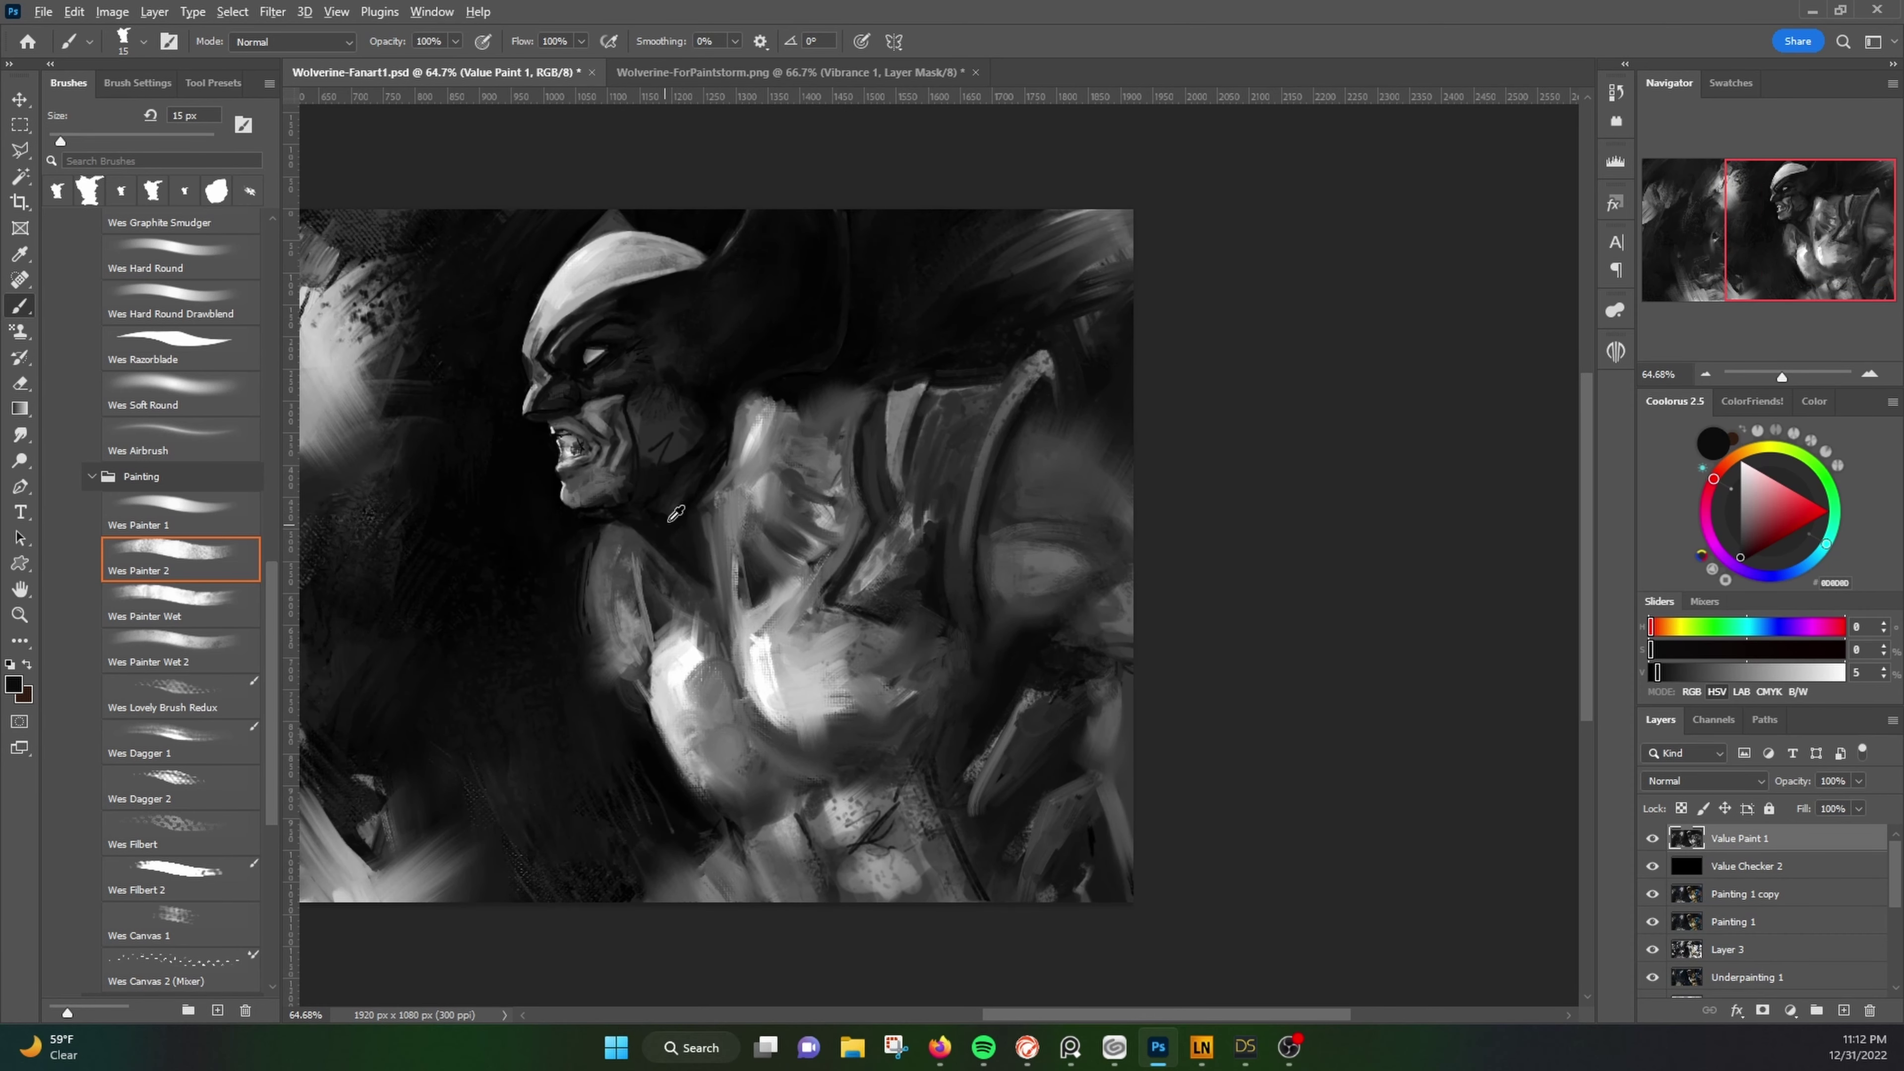
{"action": "left_click_drag", "start_coordinate": [642, 726], "coordinate": [581, 533]}
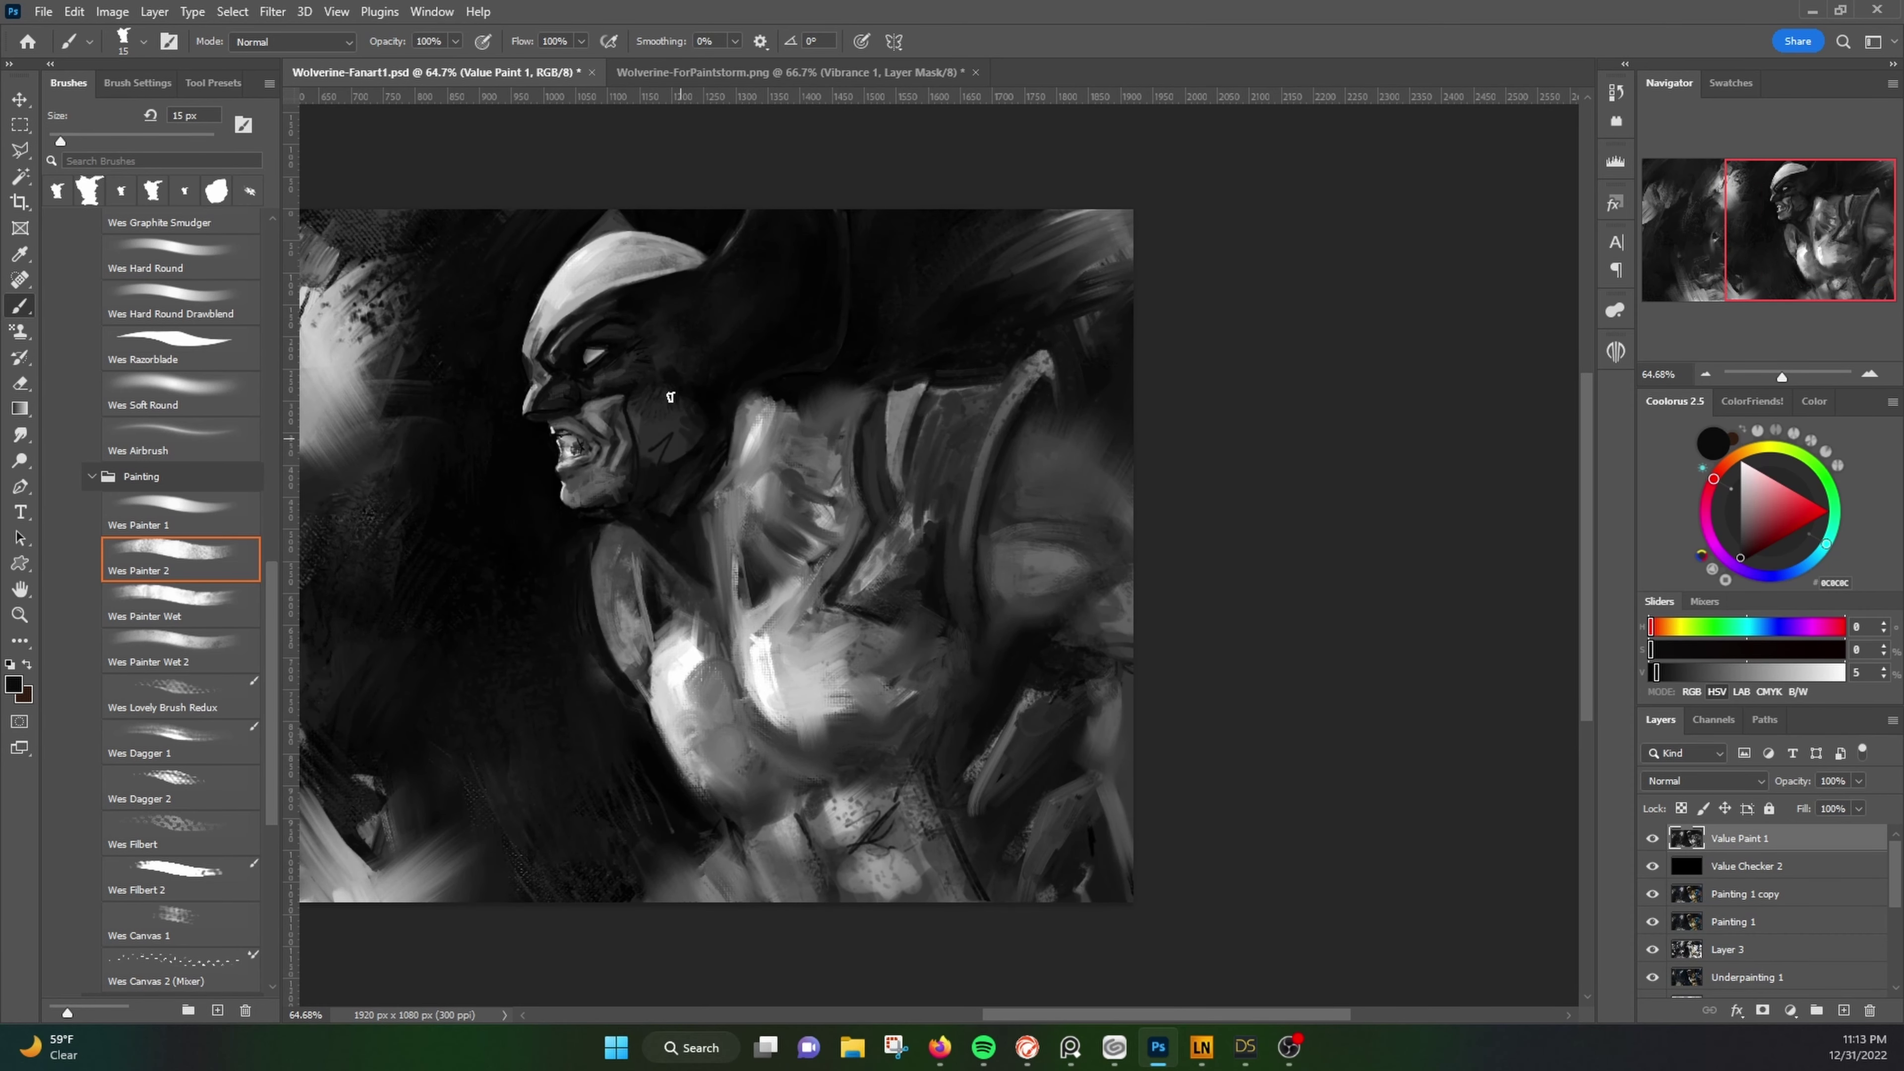
{"action": "left_click", "coordinate": [769, 459], "text": "alt"}
{"action": "left_click_drag", "start_coordinate": [764, 488], "coordinate": [786, 399]}
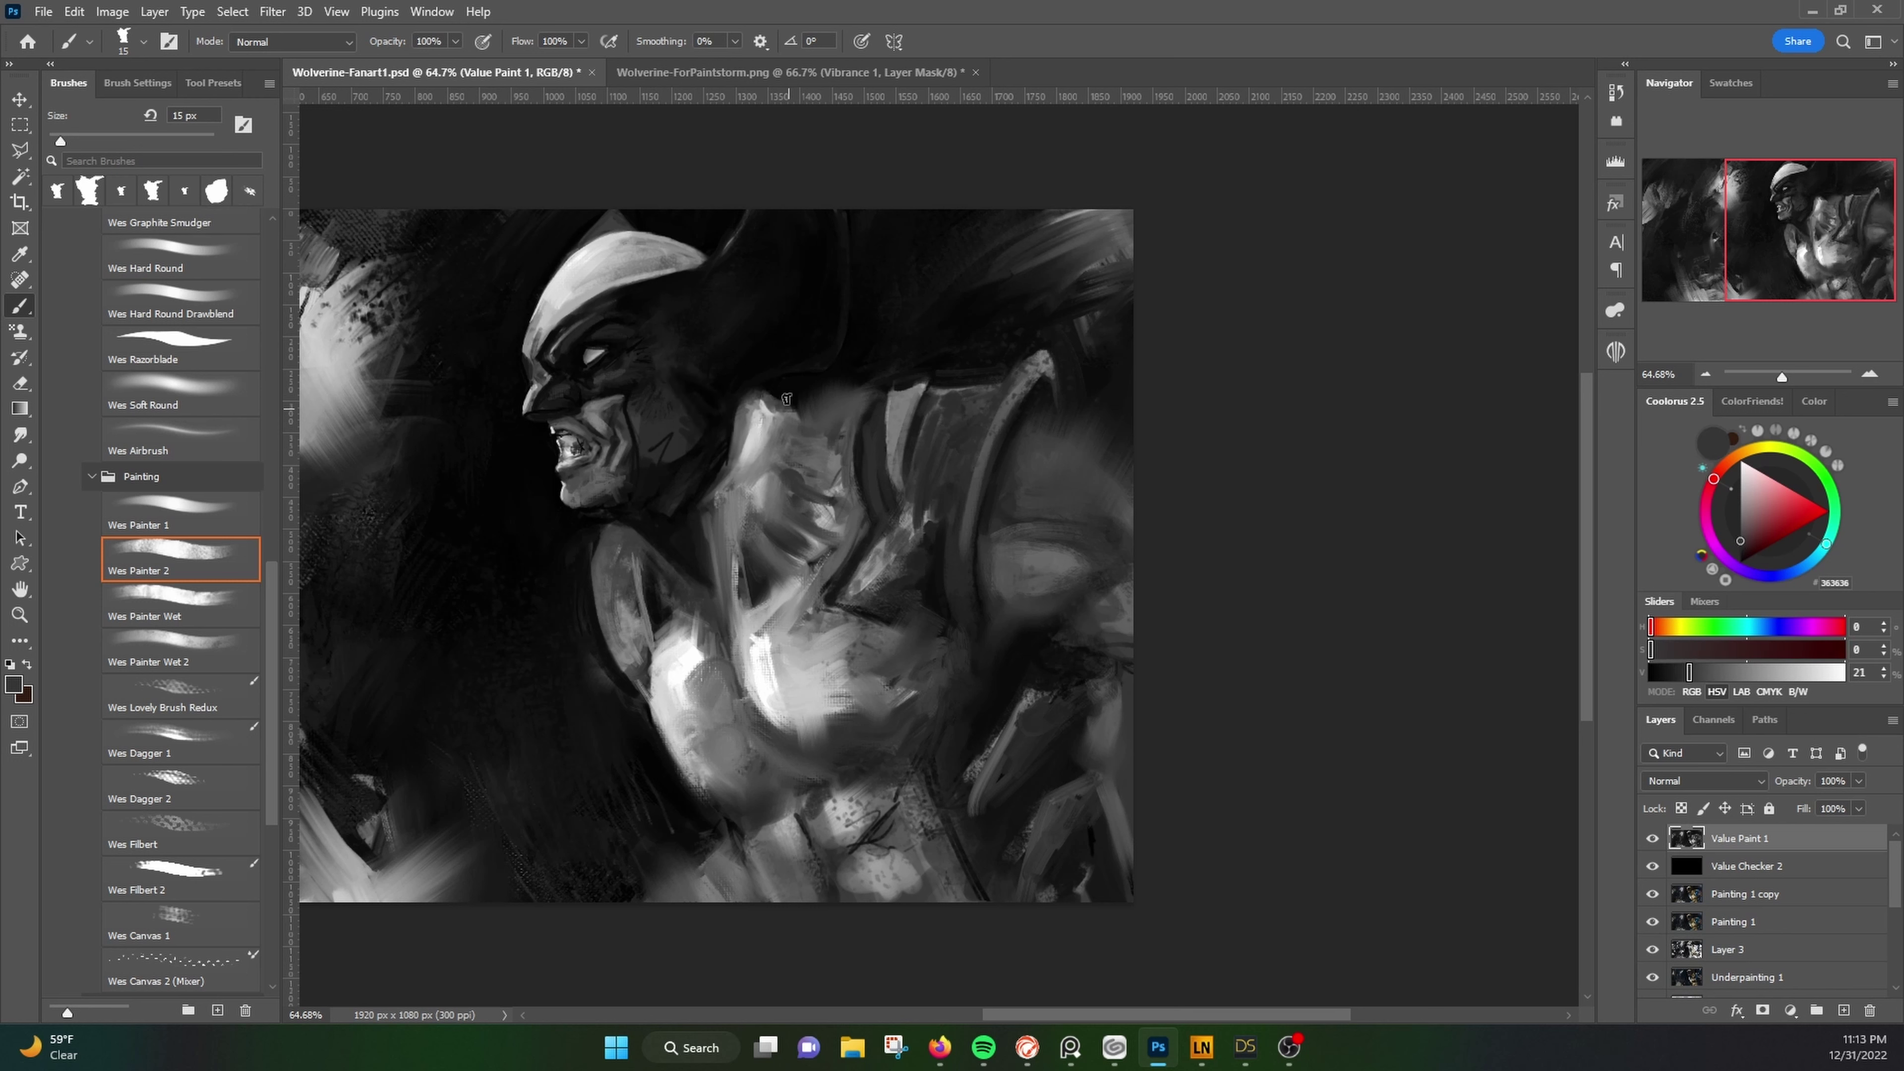
{"action": "left_click", "coordinate": [784, 392], "text": "alt"}
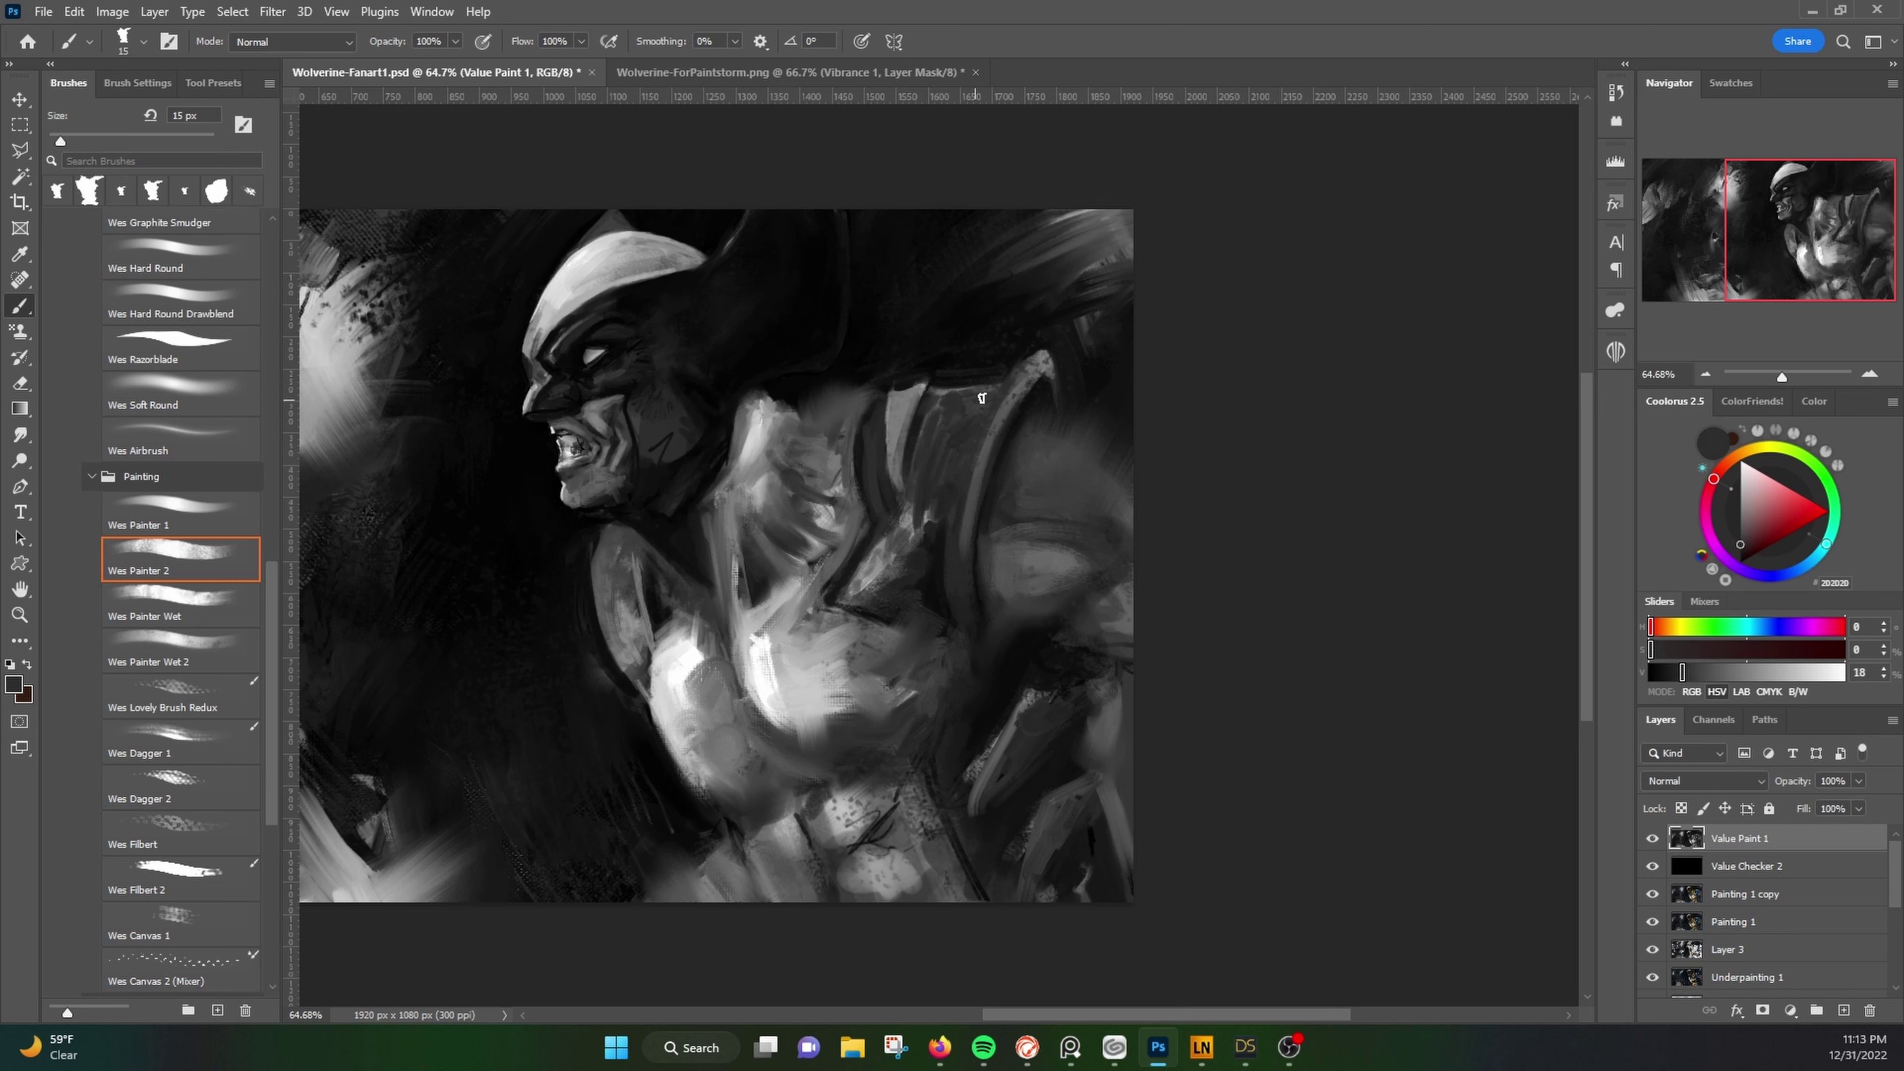
{"action": "left_click", "coordinate": [923, 468], "text": "alt"}
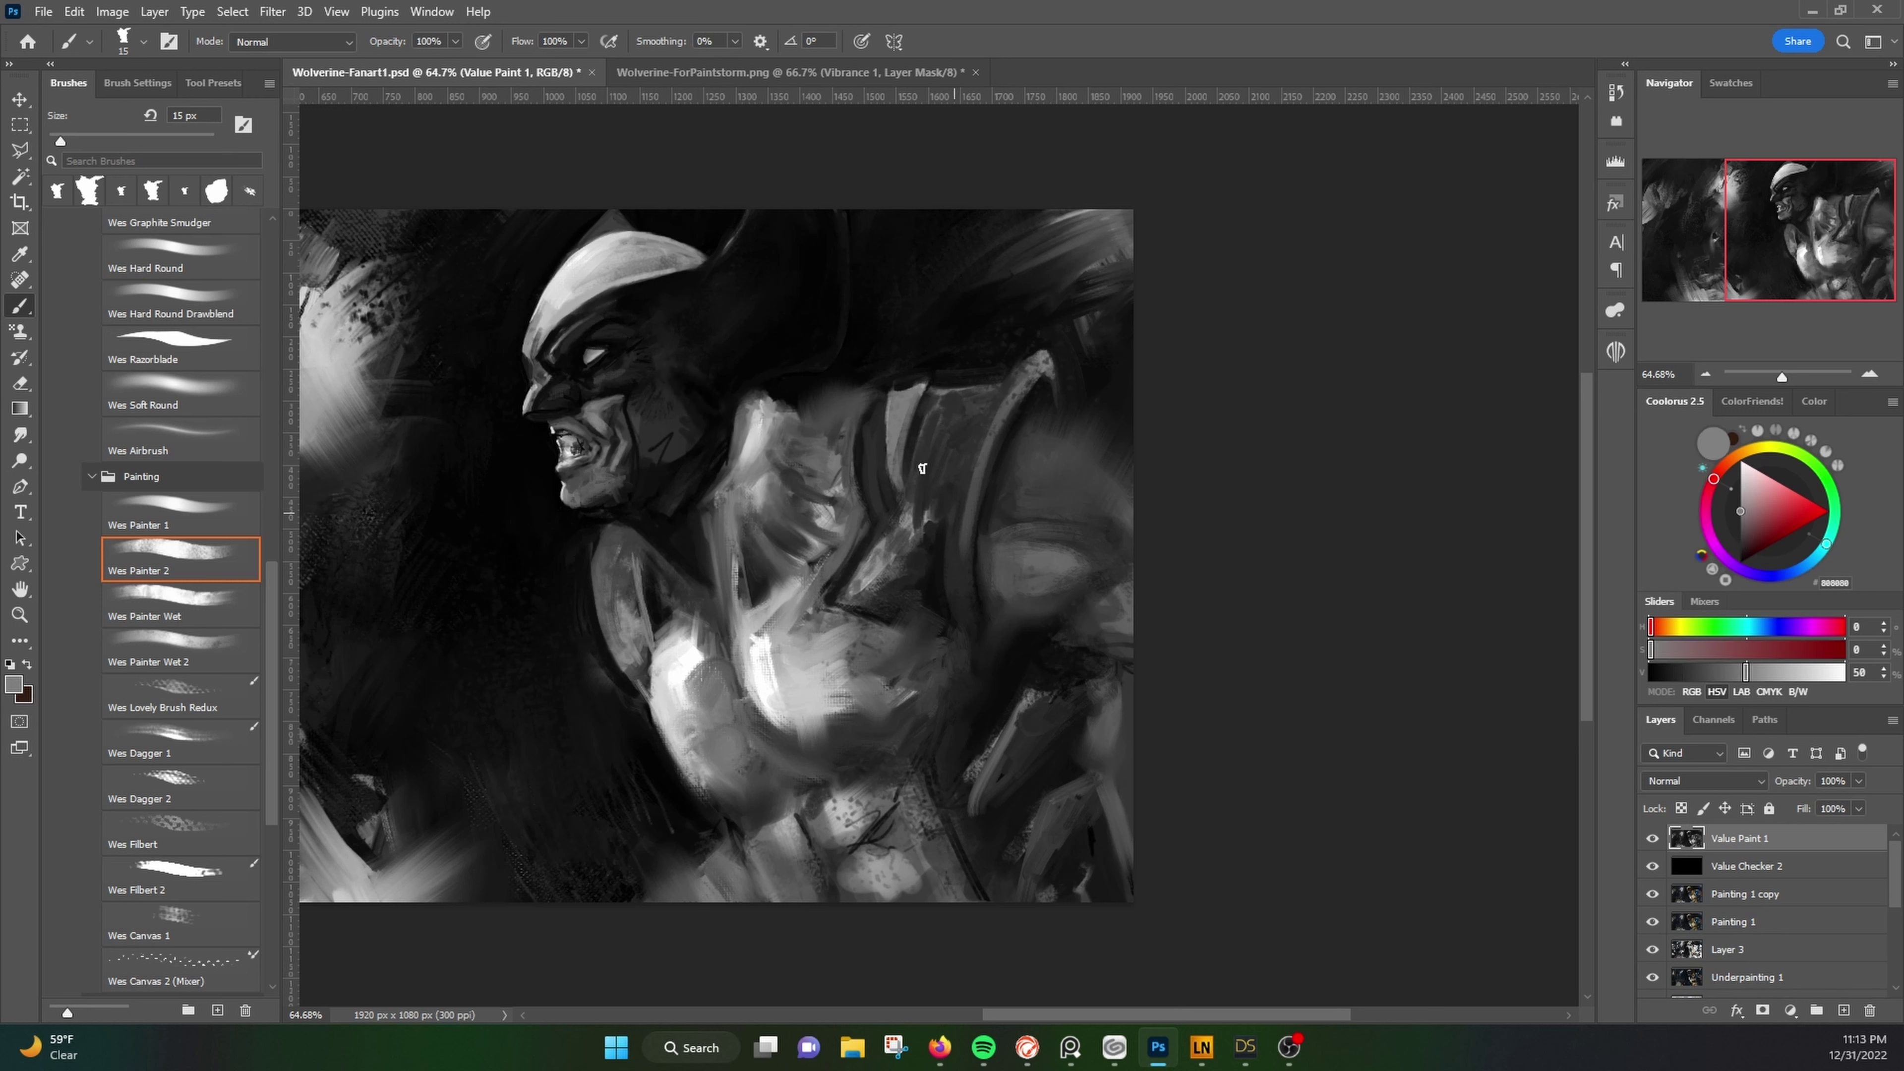
{"action": "left_click", "coordinate": [1047, 499], "text": "alt"}
{"action": "left_click_drag", "start_coordinate": [975, 540], "coordinate": [1038, 360]}
{"action": "left_click", "coordinate": [1040, 356], "text": "alt"}
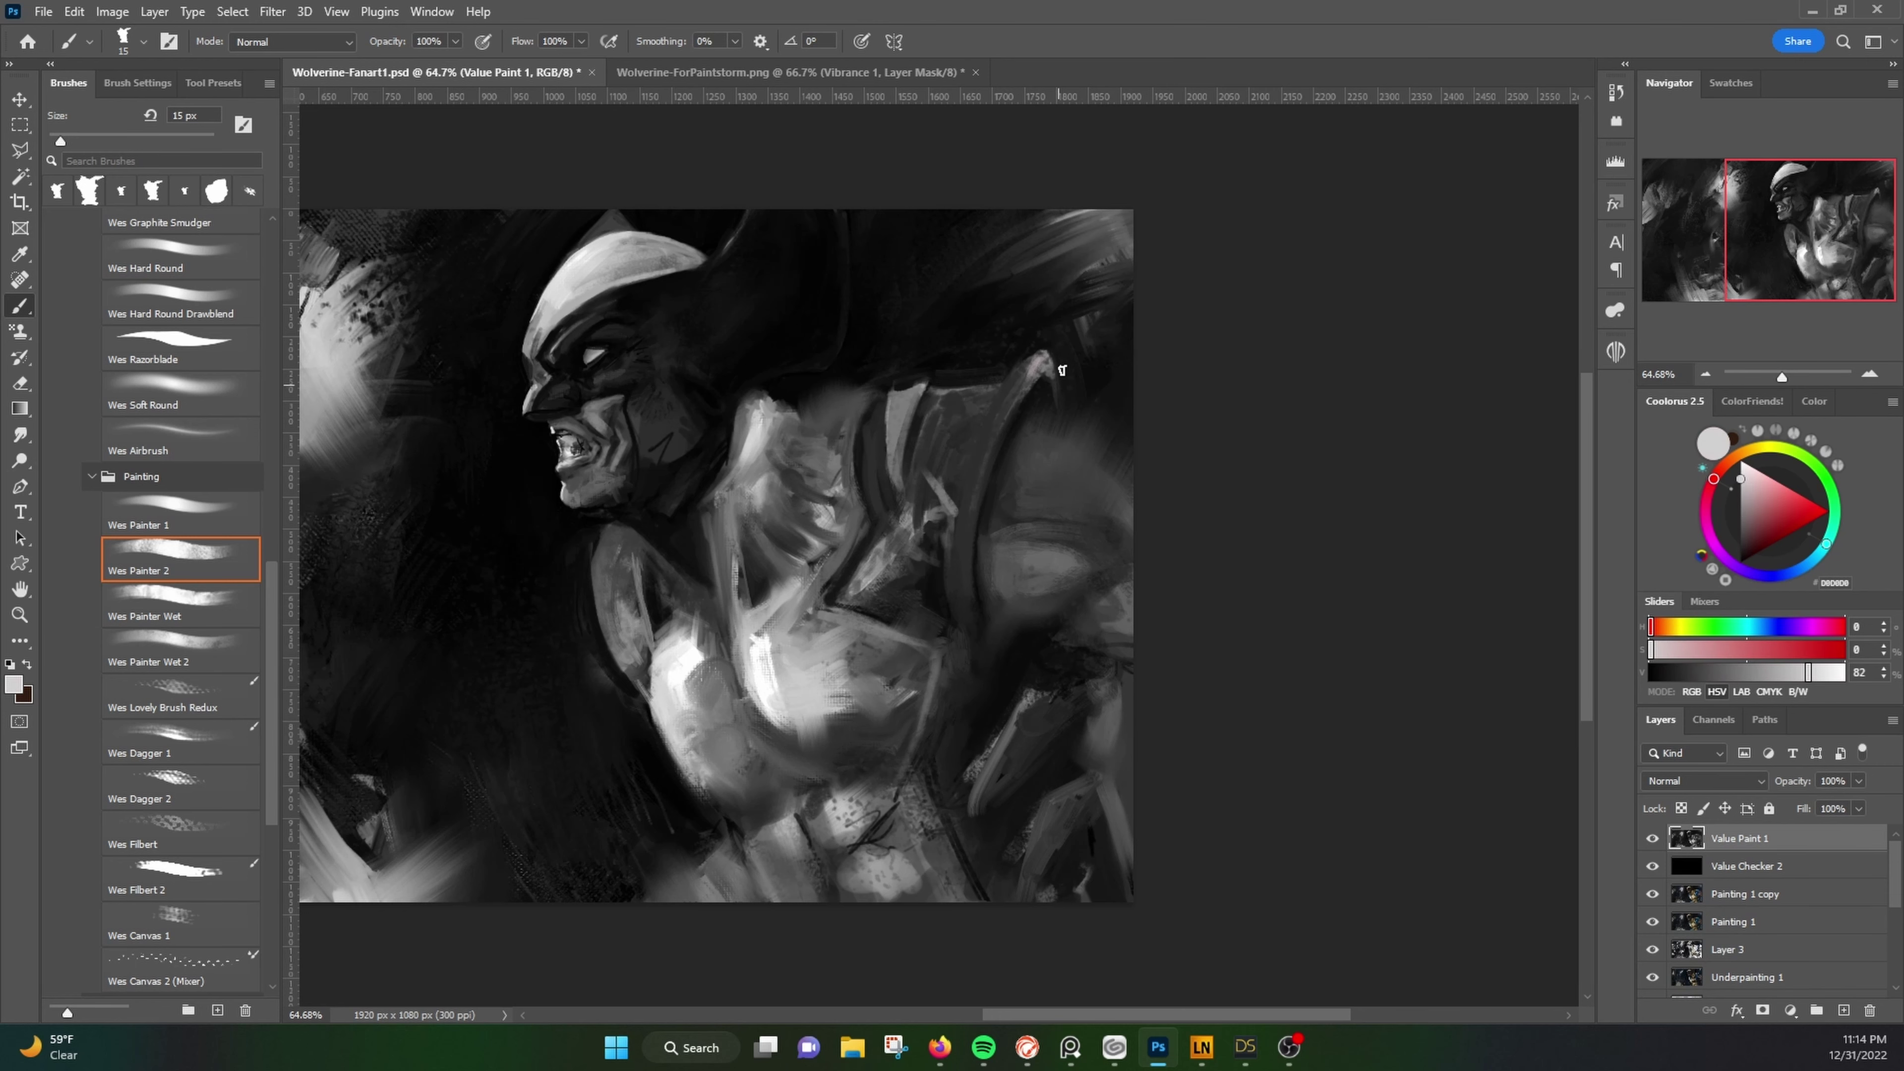
Step: With Wes Painter Wet 2, paint dark strokes over and around the shoulder
{"action": "left_click_drag", "start_coordinate": [563, 276], "coordinate": [892, 382]}
{"action": "left_click", "coordinate": [1091, 499], "text": "alt"}
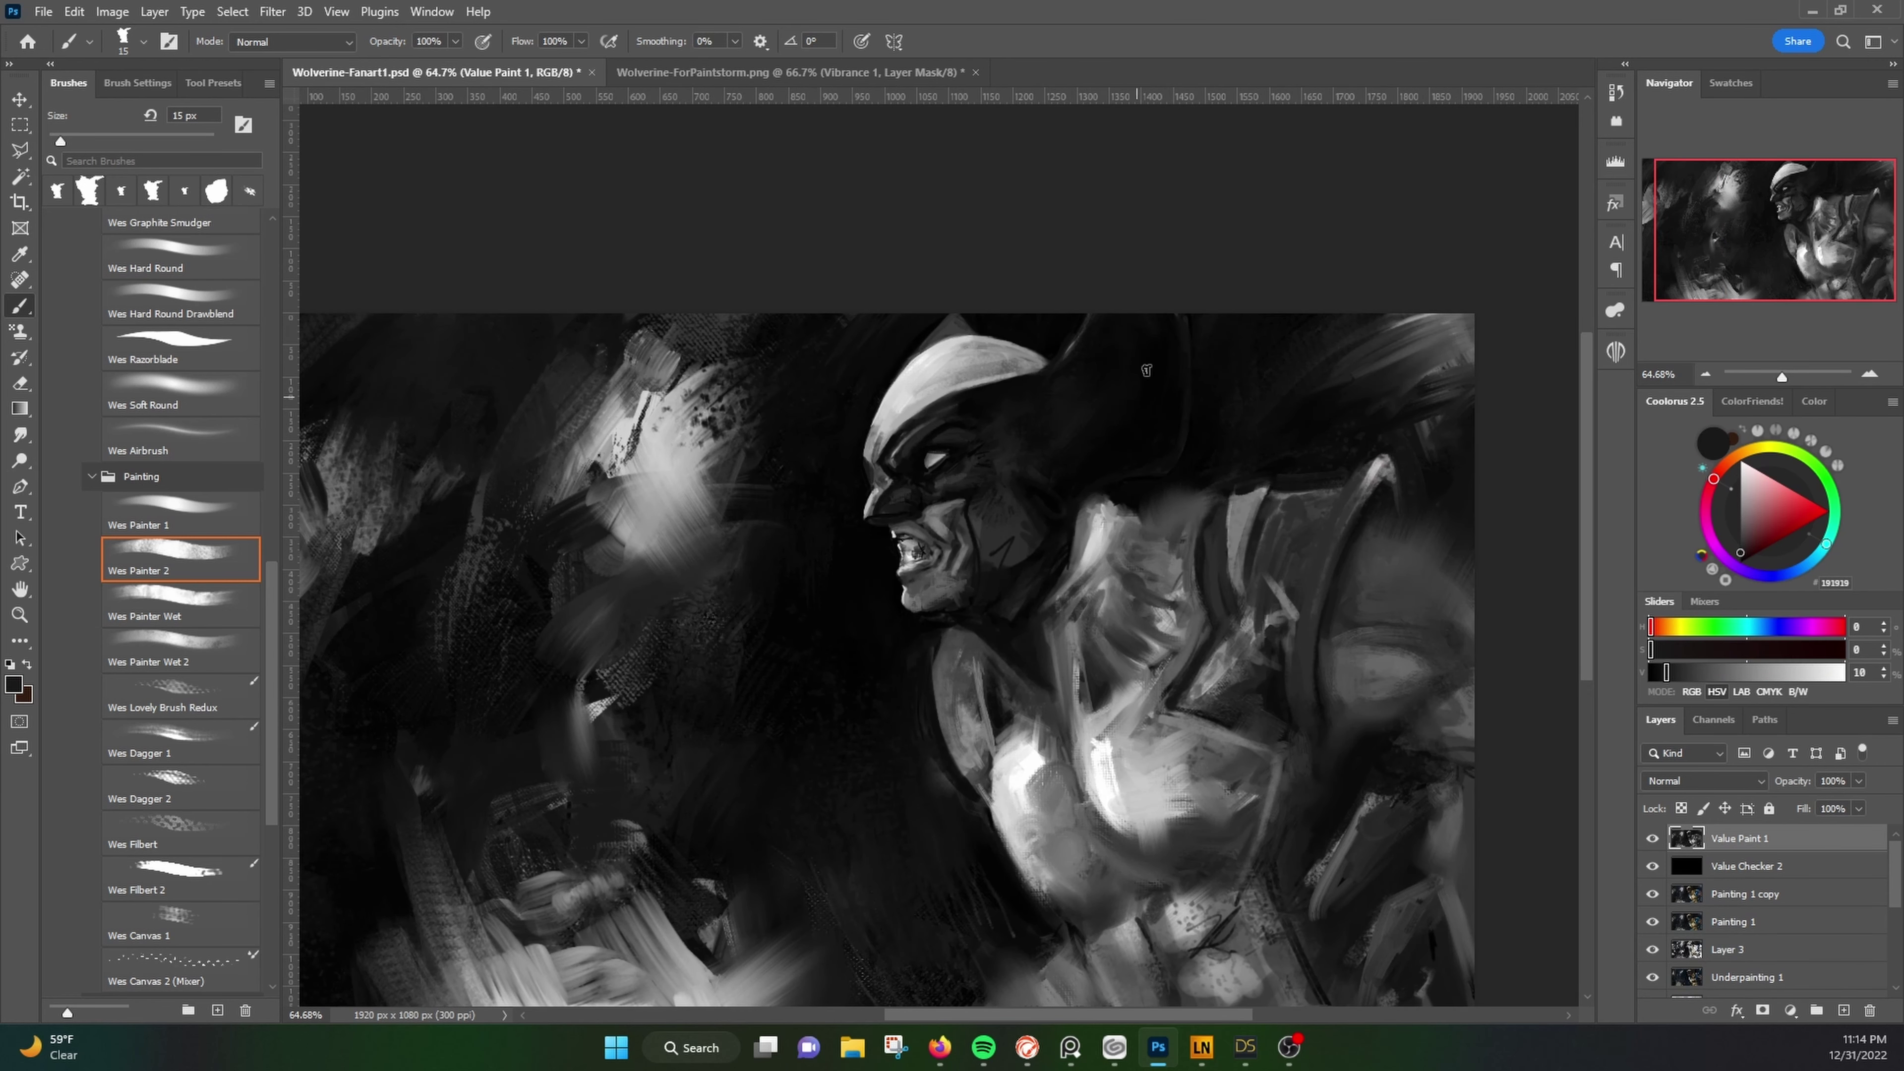
{"action": "left_click_drag", "start_coordinate": [1092, 498], "coordinate": [1057, 630]}
{"action": "mouse_move", "coordinate": [1560, 568]}
{"action": "left_mouse_down"}
{"action": "mouse_move", "coordinate": [1571, 453]}
{"action": "mouse_move", "coordinate": [1491, 402]}
{"action": "left_mouse_up"}
{"action": "key", "text": "period"}
{"action": "key", "text": "period"}
{"action": "left_click_drag", "start_coordinate": [1064, 539], "coordinate": [1013, 374]}
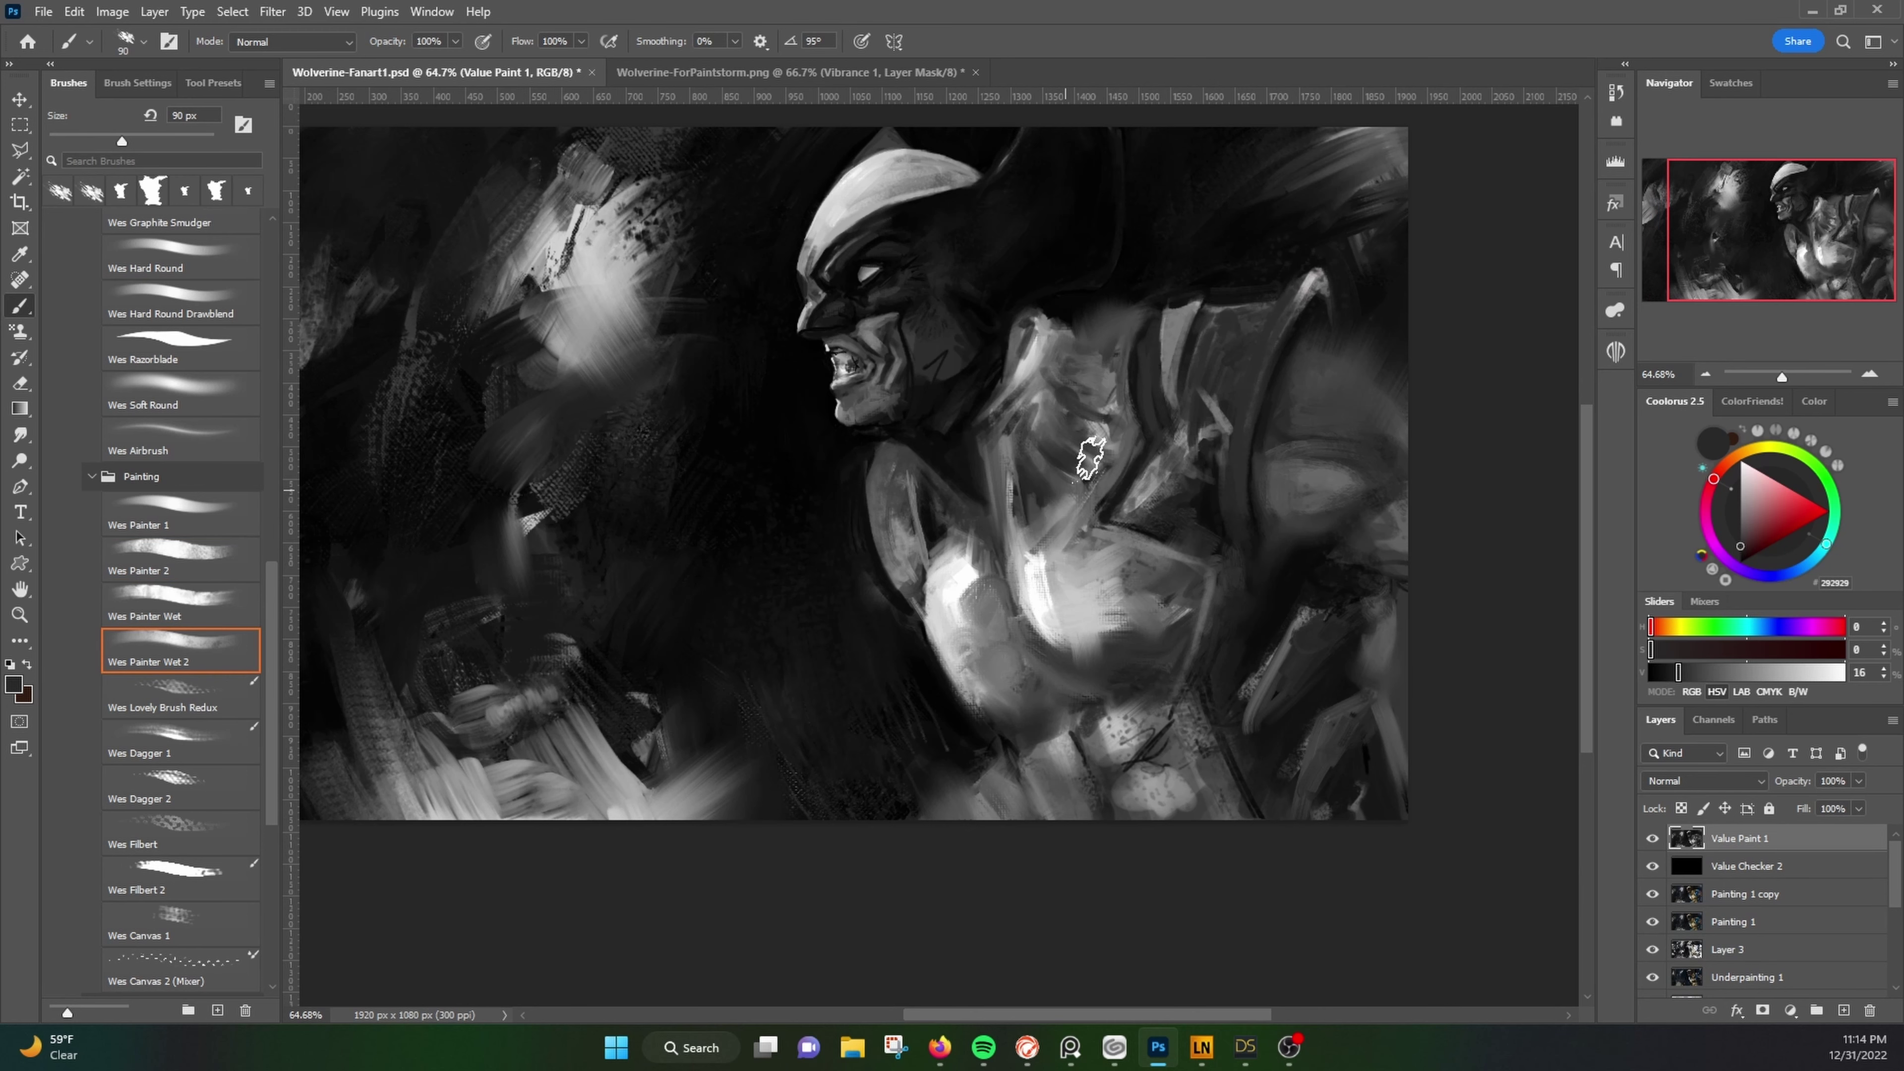
{"action": "left_click", "coordinate": [1352, 374], "text": "alt"}
{"action": "left_click_drag", "start_coordinate": [1352, 374], "coordinate": [1276, 302]}
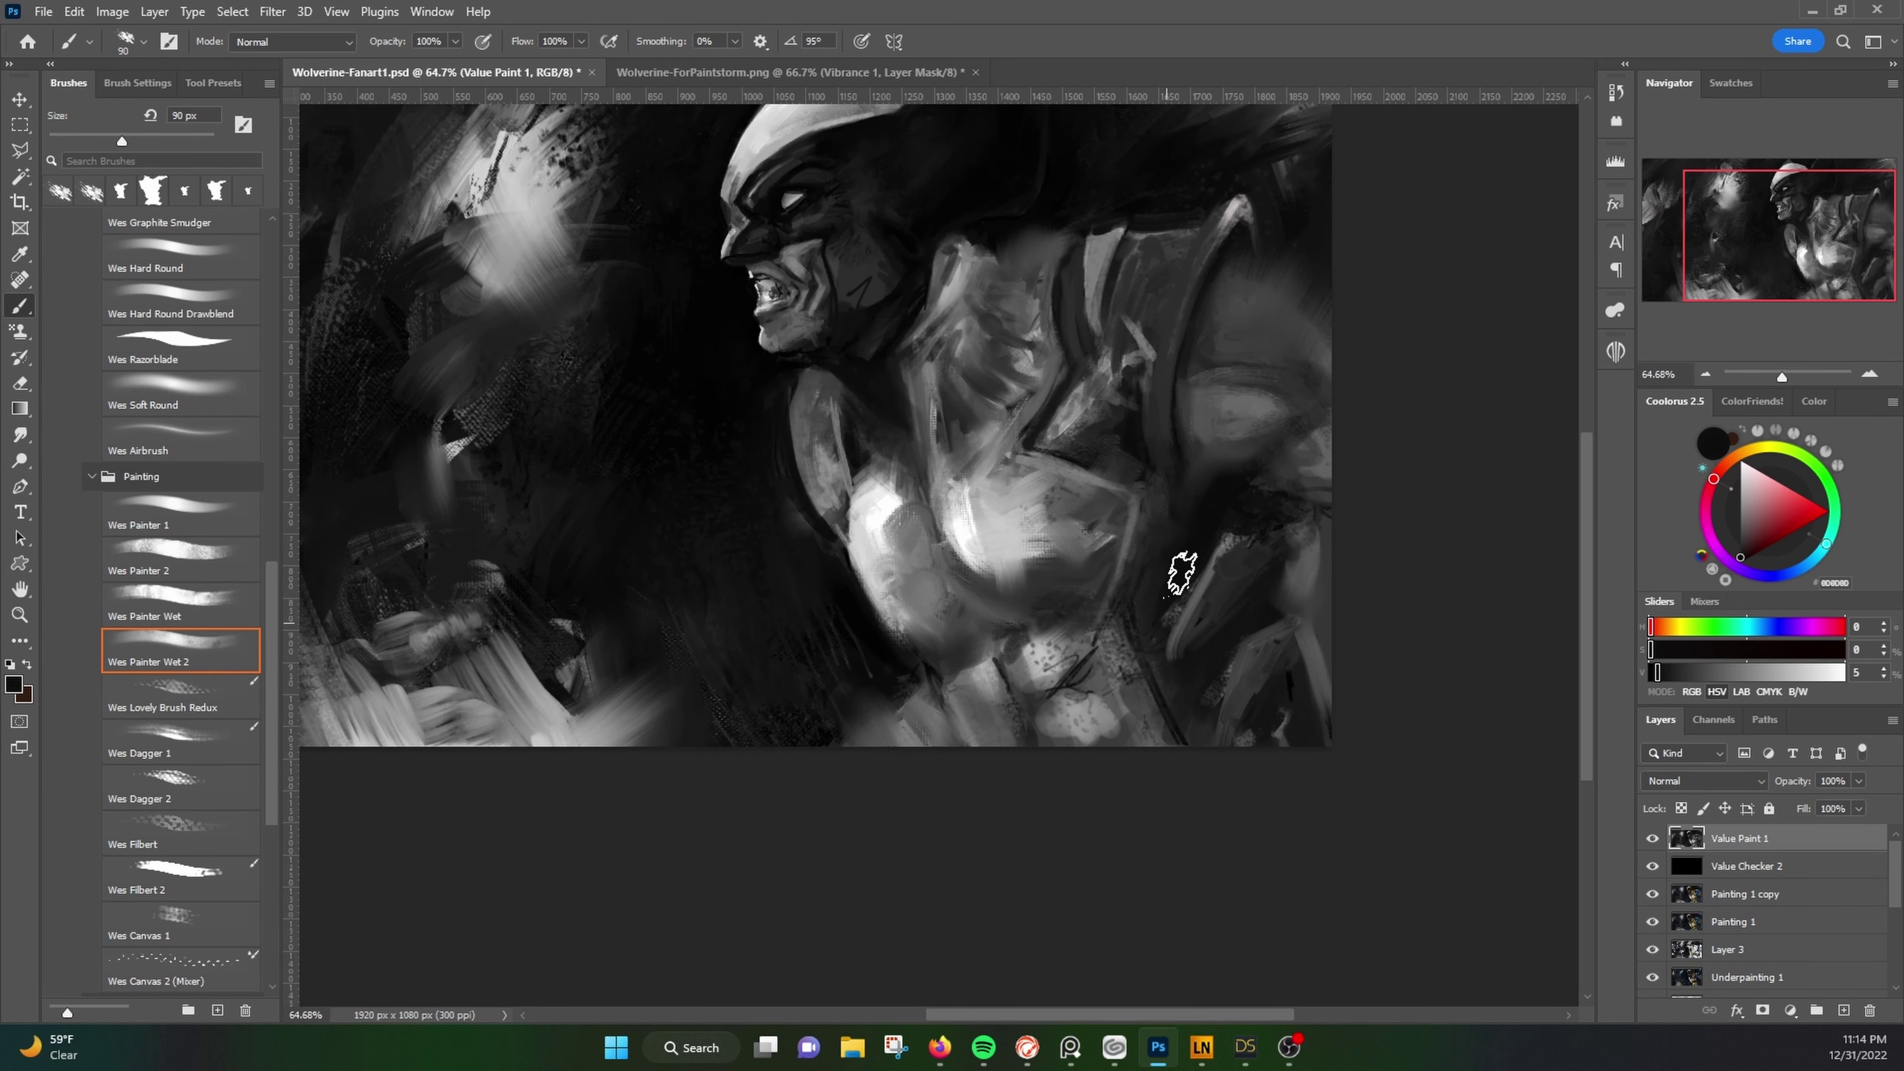
{"action": "left_click_drag", "start_coordinate": [1177, 553], "coordinate": [1172, 675]}
{"action": "left_click_drag", "start_coordinate": [845, 591], "coordinate": [697, 660]}
{"action": "left_click_drag", "start_coordinate": [1232, 430], "coordinate": [1232, 588]}
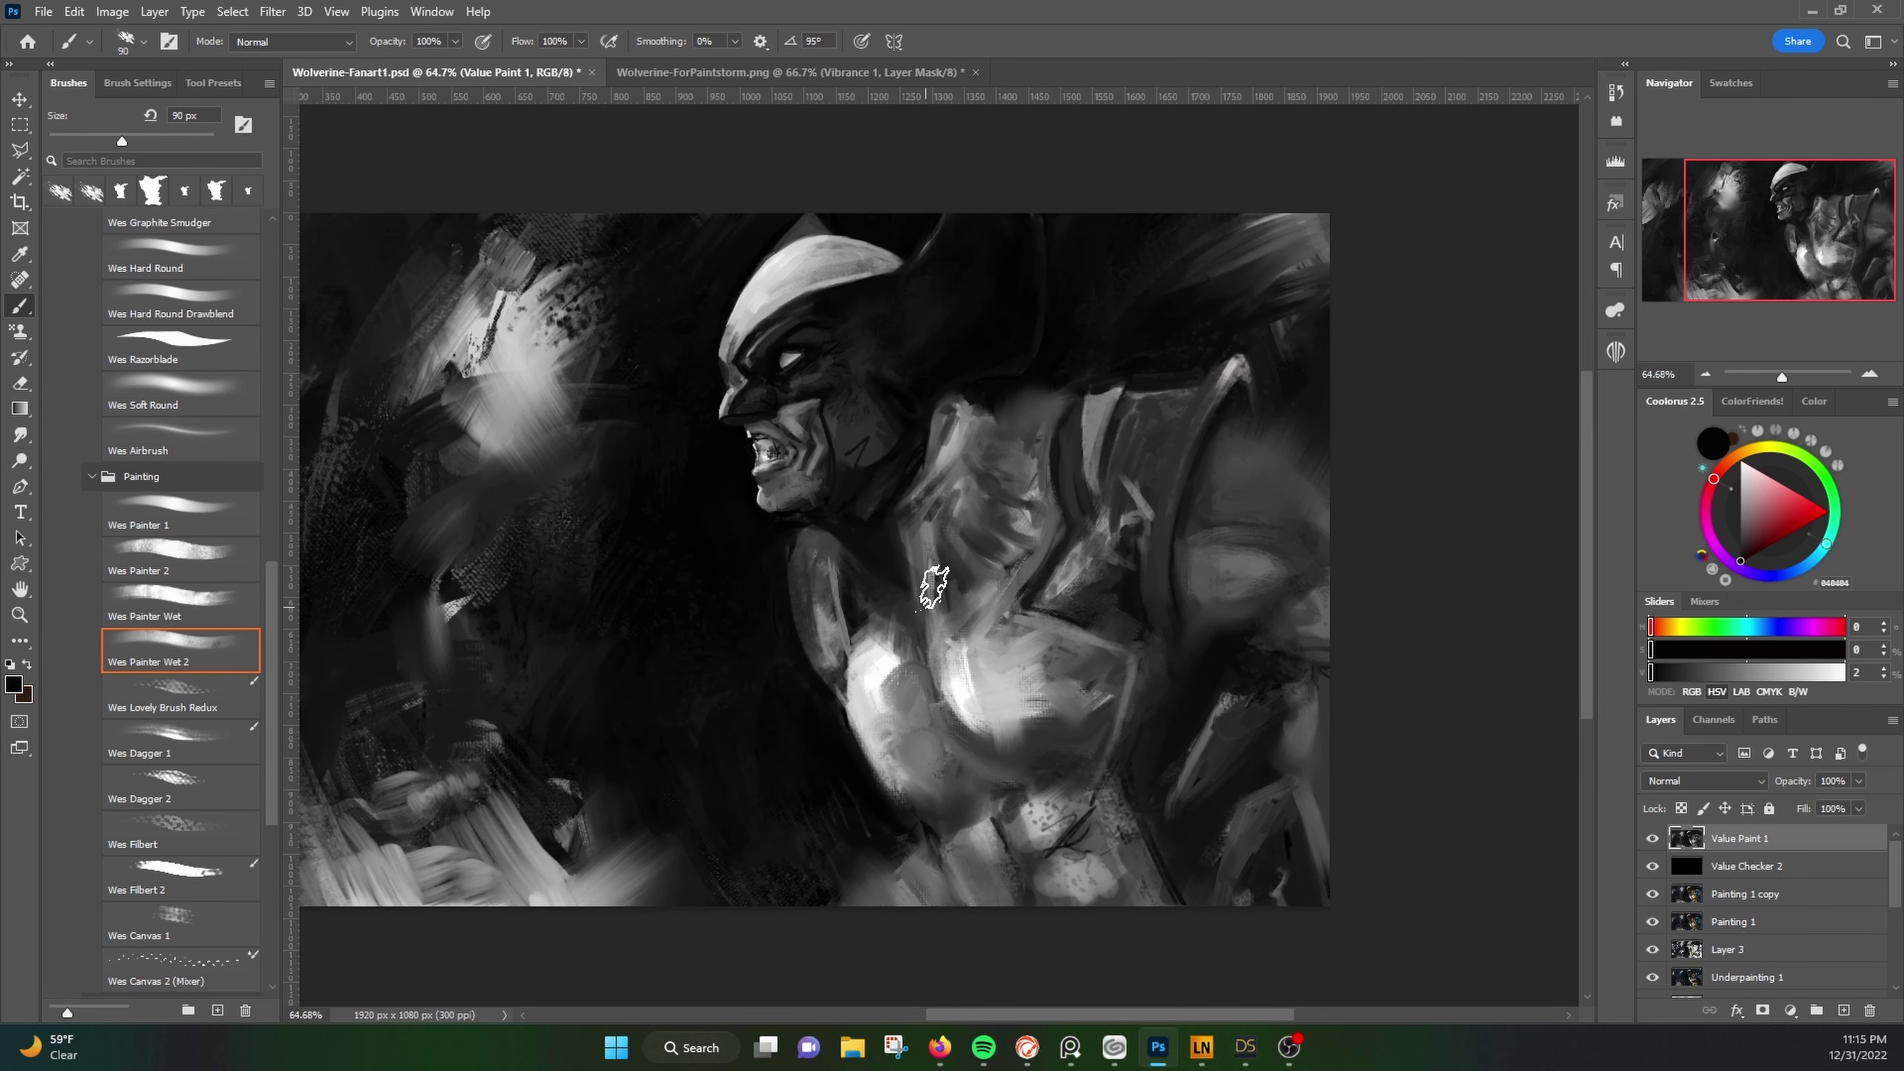
{"action": "left_click", "coordinate": [885, 675], "text": "alt"}
{"action": "left_click_drag", "start_coordinate": [884, 675], "coordinate": [905, 562]}
Step: With the Wes Lovely Brush Redux signature brush, stipple dark strokes at the lower left
{"action": "key", "text": "period"}
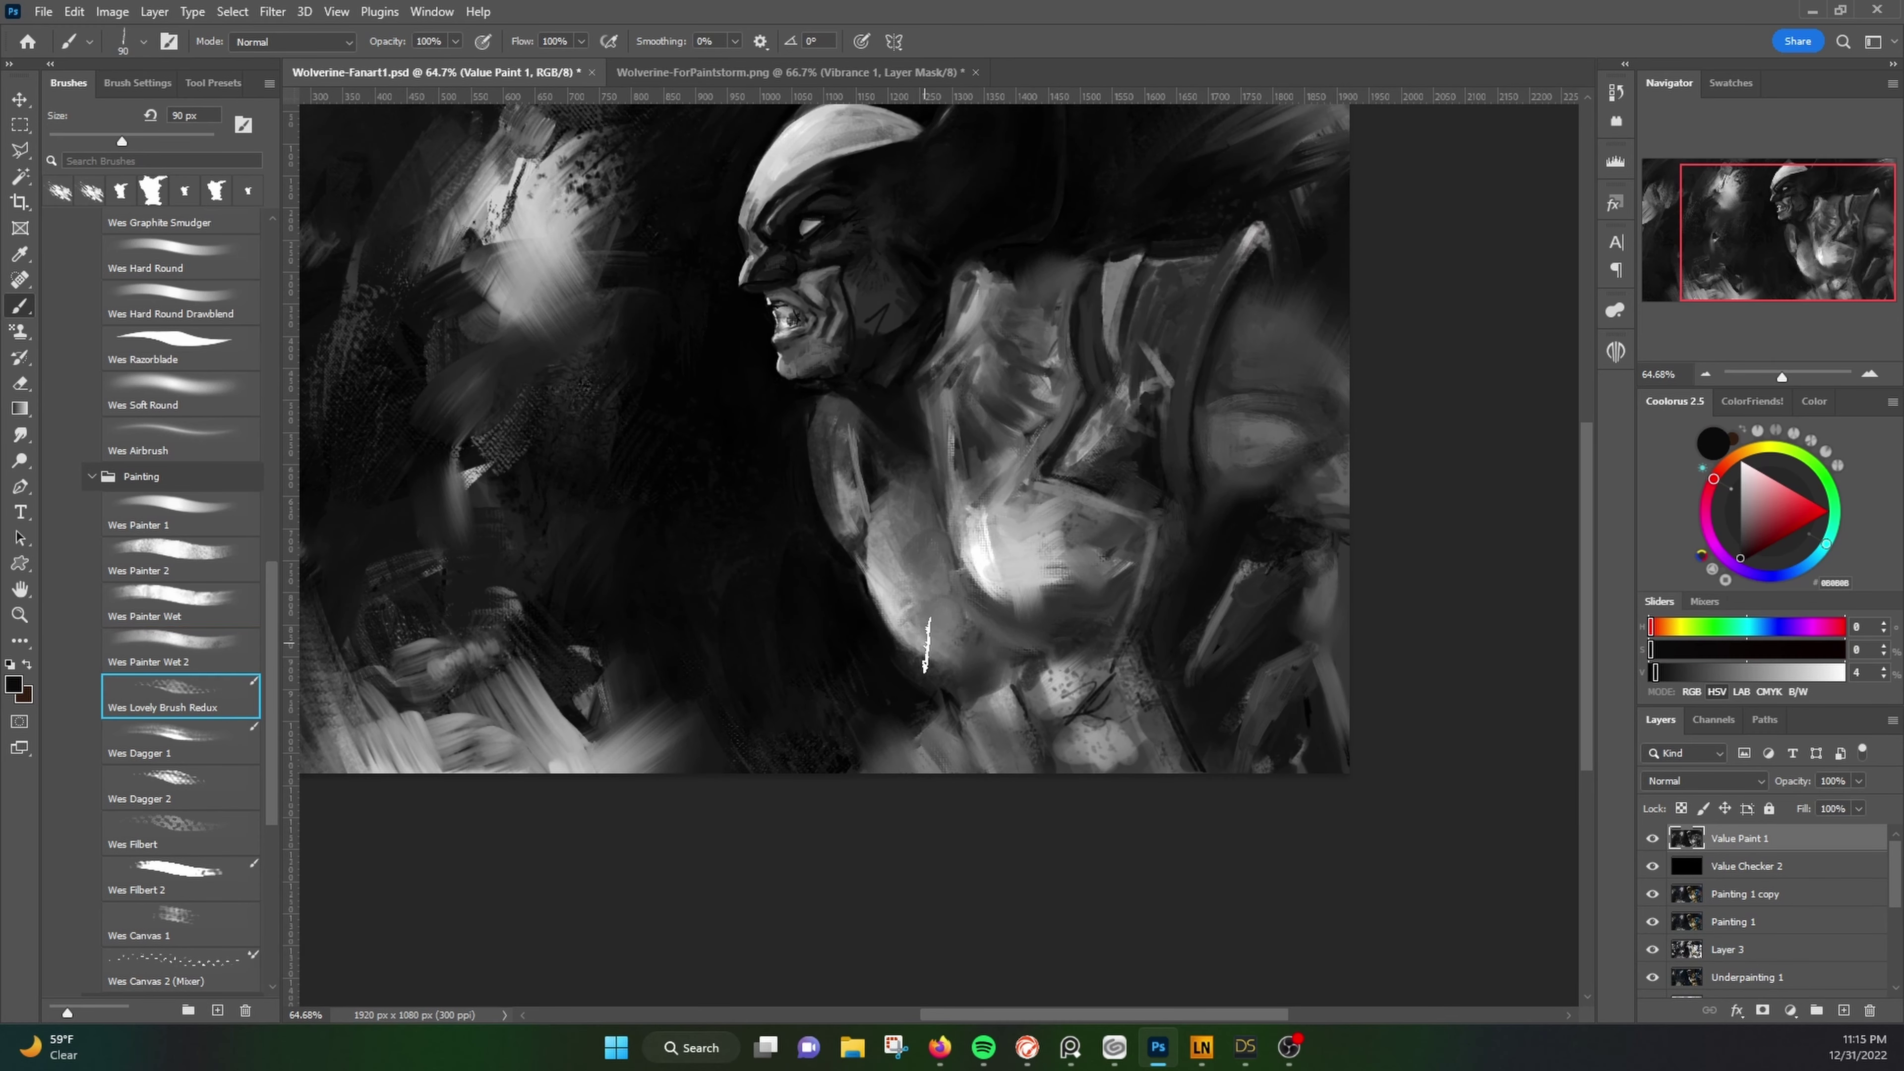
{"action": "left_click", "coordinate": [922, 659], "text": "alt"}
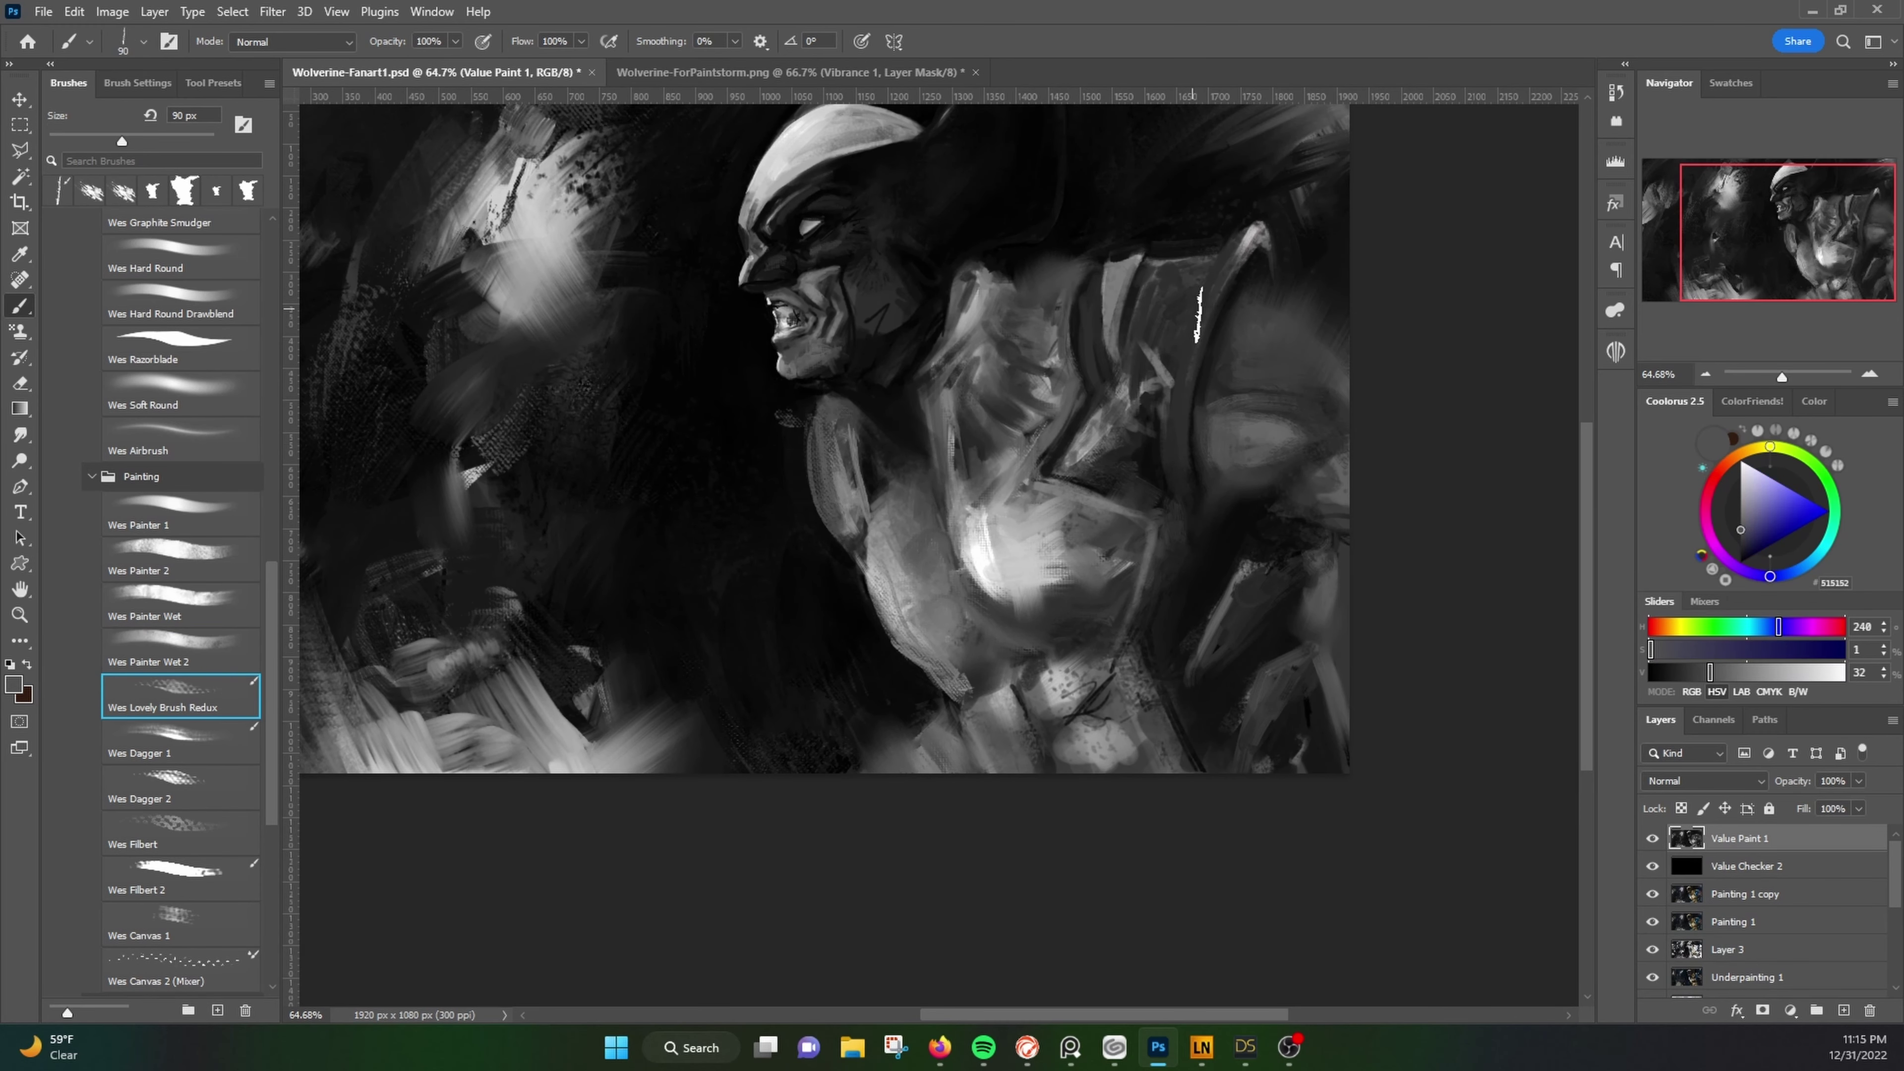
{"action": "left_click", "coordinate": [824, 412], "text": "alt"}
{"action": "left_click_drag", "start_coordinate": [879, 459], "coordinate": [944, 577]}
{"action": "left_click", "coordinate": [616, 850], "text": "alt"}
{"action": "left_click_drag", "start_coordinate": [659, 807], "coordinate": [701, 872]}
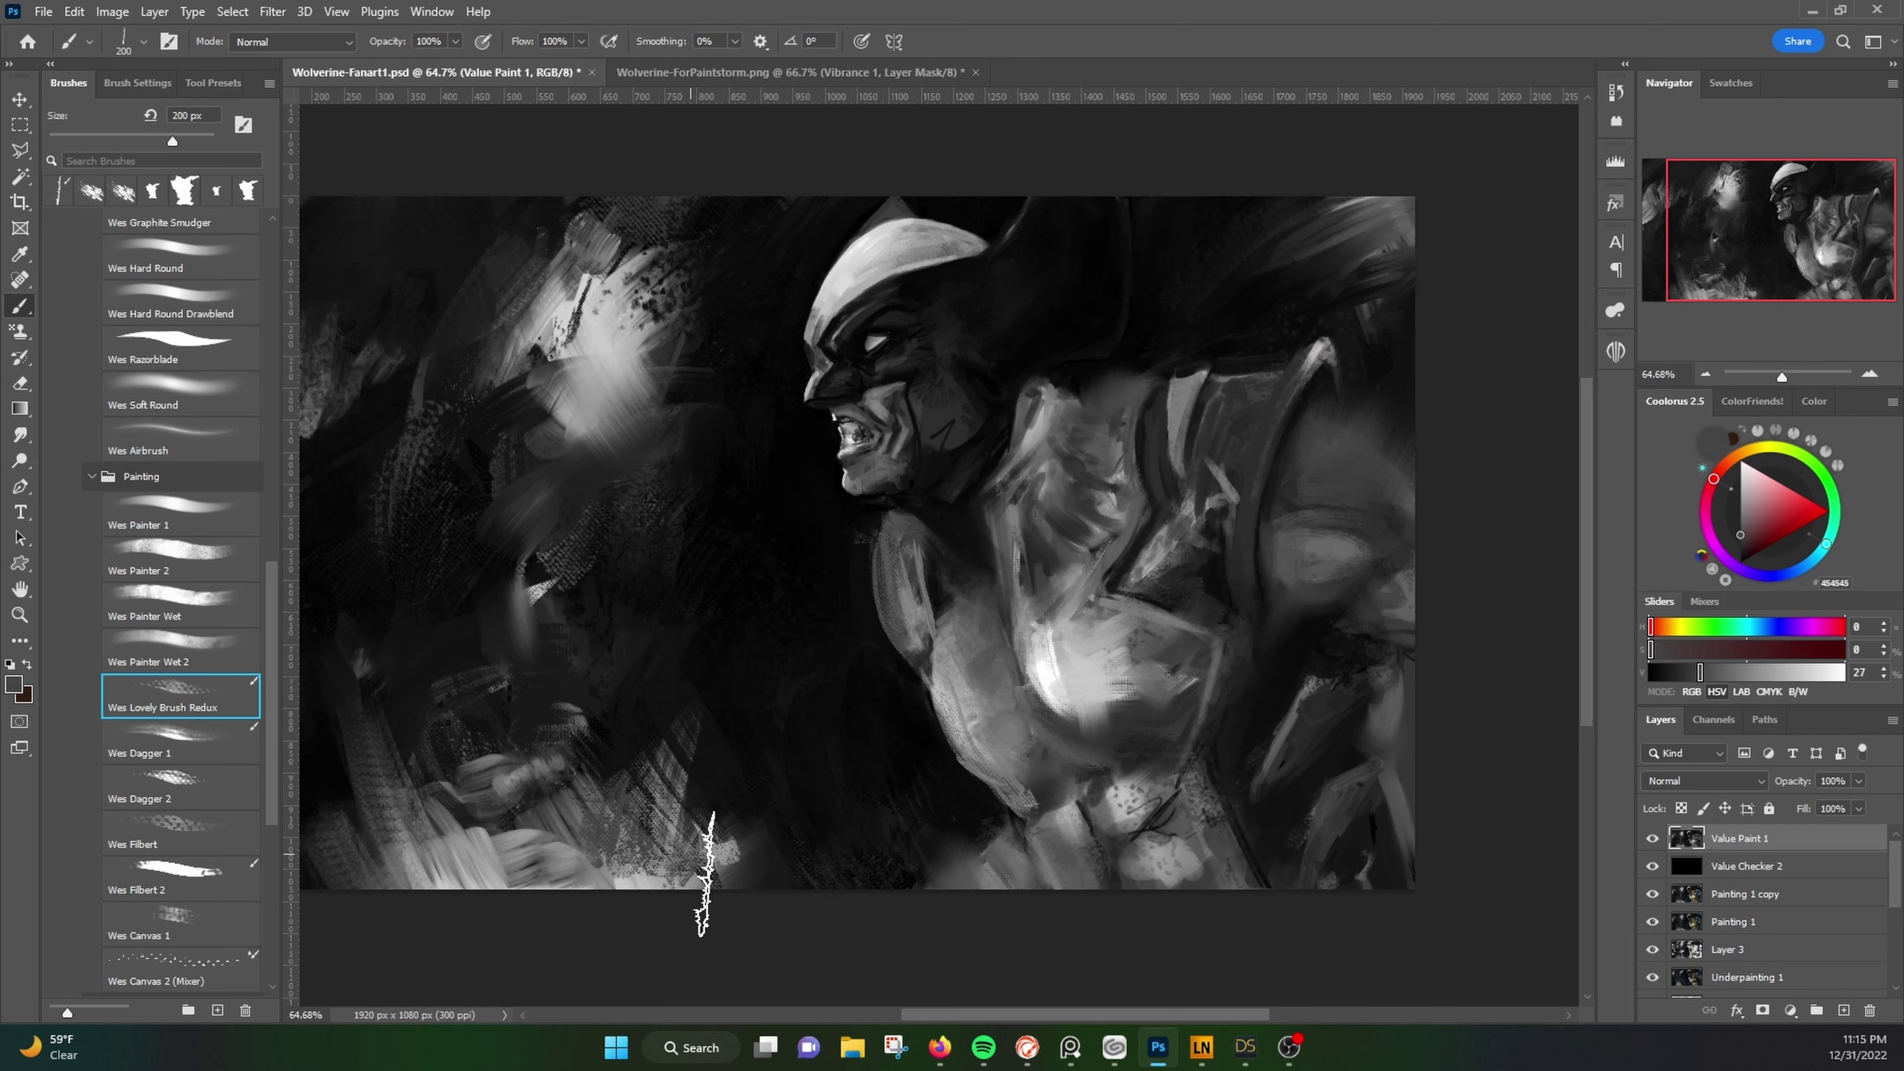
Step: Enlarge the brush to 200 px and sample dark and light greys across the painting
{"action": "key", "text": "bracketright"}
{"action": "key", "text": "bracketright"}
{"action": "key", "text": "bracketright"}
{"action": "left_click", "coordinate": [682, 667], "text": "alt"}
{"action": "left_click_drag", "start_coordinate": [744, 306], "coordinate": [828, 430]}
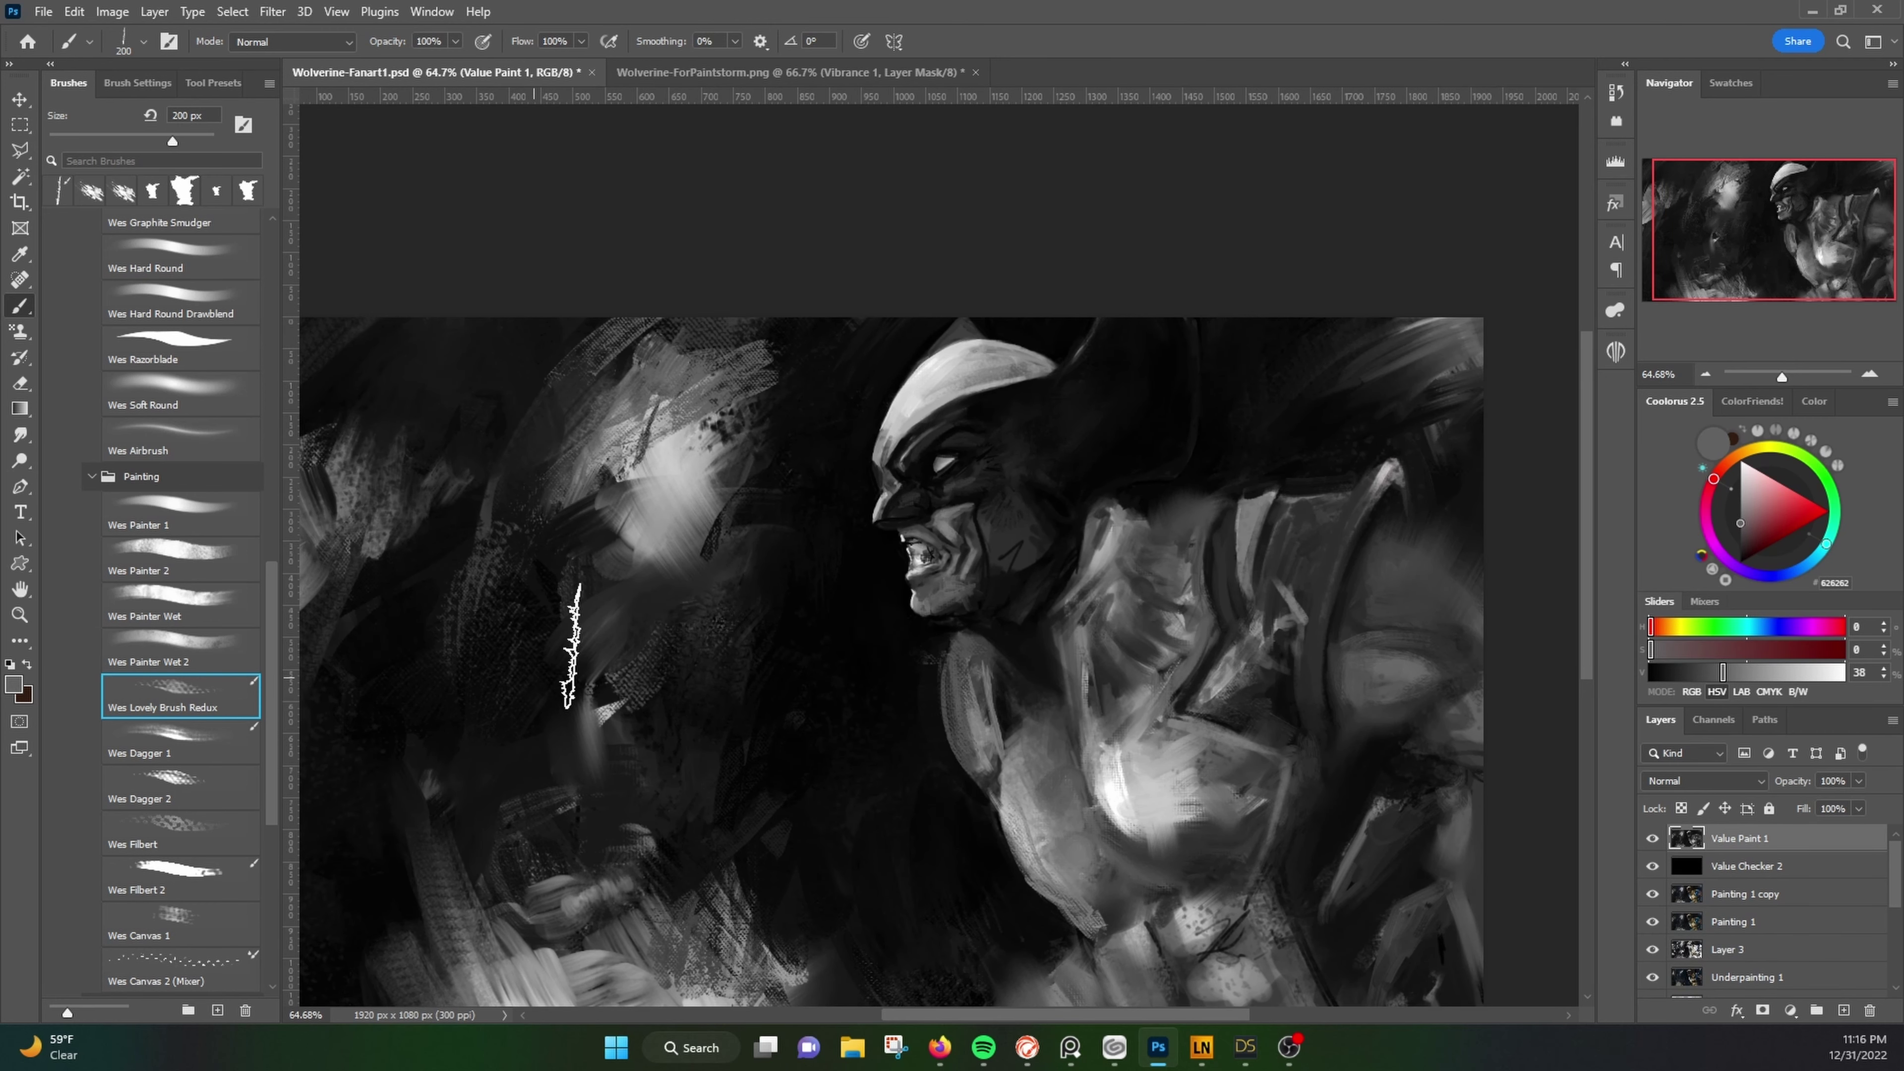
{"action": "left_click_drag", "start_coordinate": [552, 404], "coordinate": [501, 224]}
{"action": "left_click", "coordinate": [976, 787], "text": "alt"}
{"action": "left_click_drag", "start_coordinate": [702, 599], "coordinate": [728, 656]}
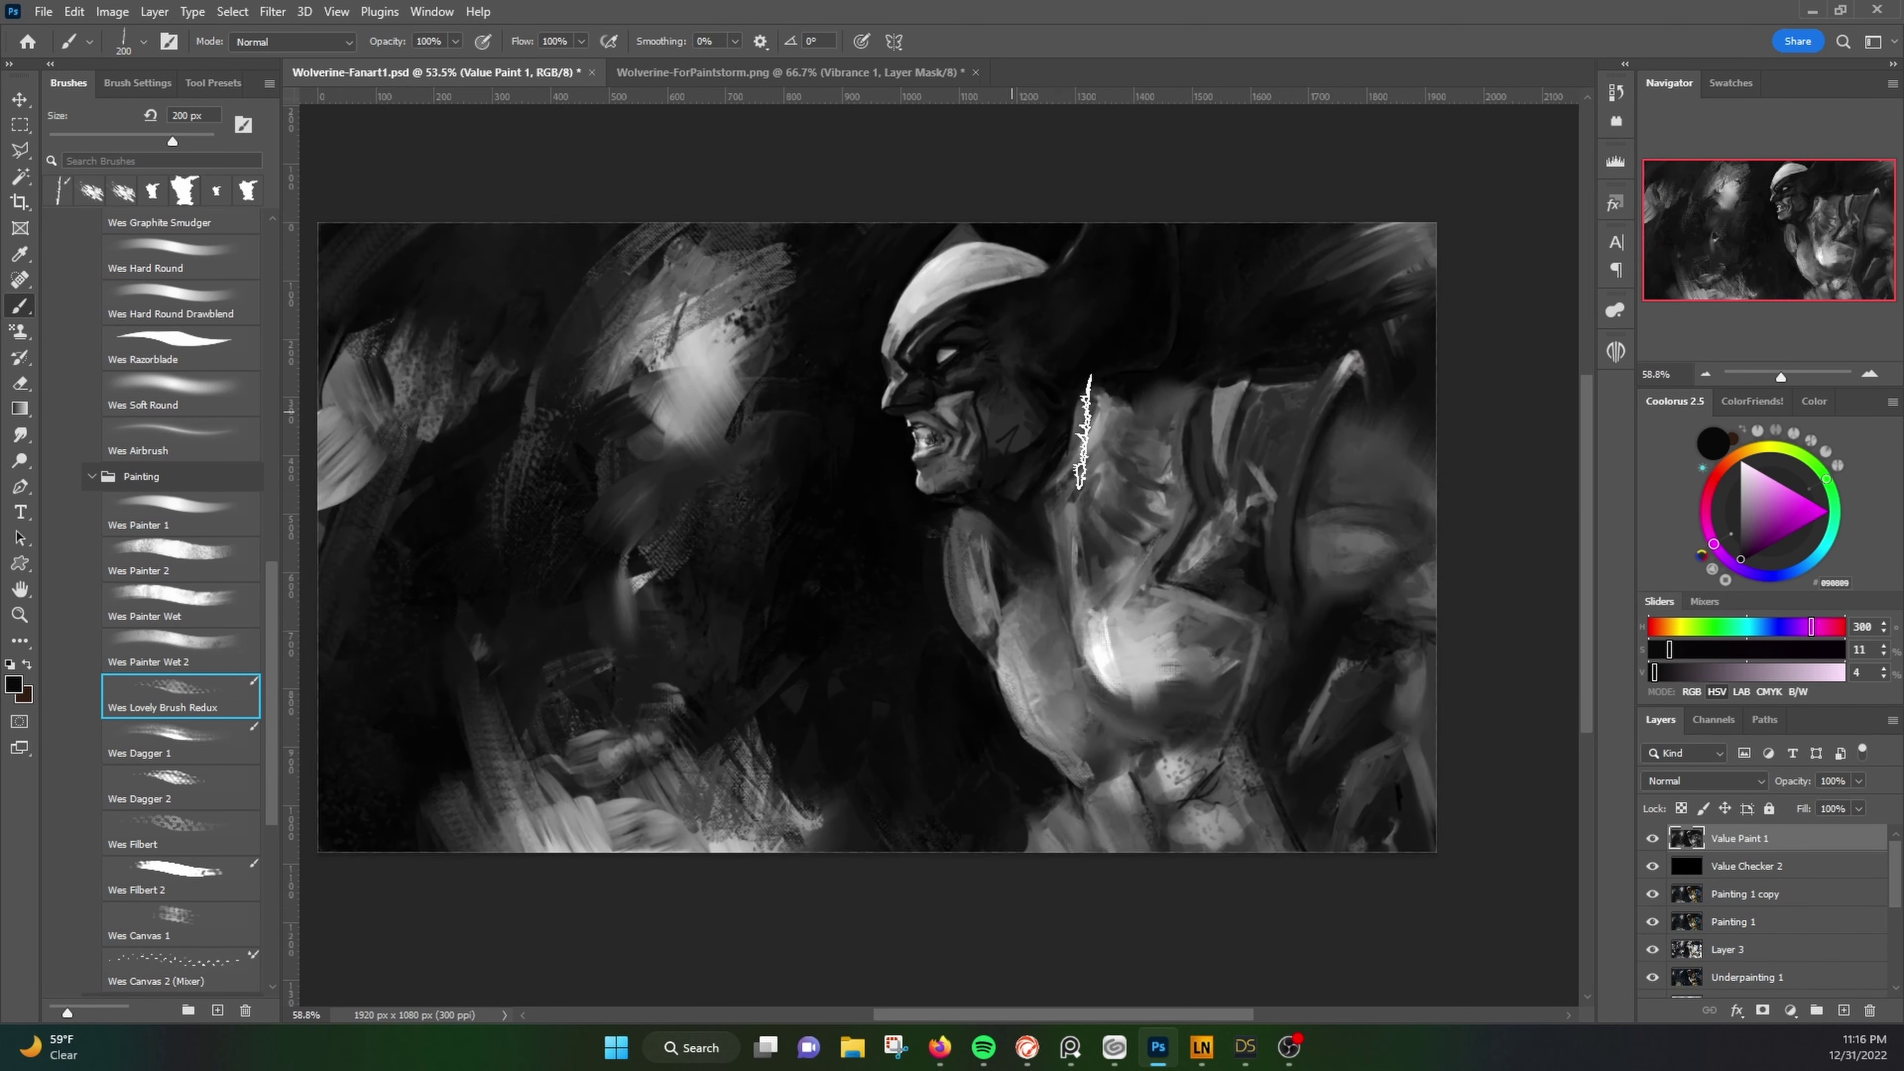
{"action": "left_click", "coordinate": [1109, 686], "text": "alt"}
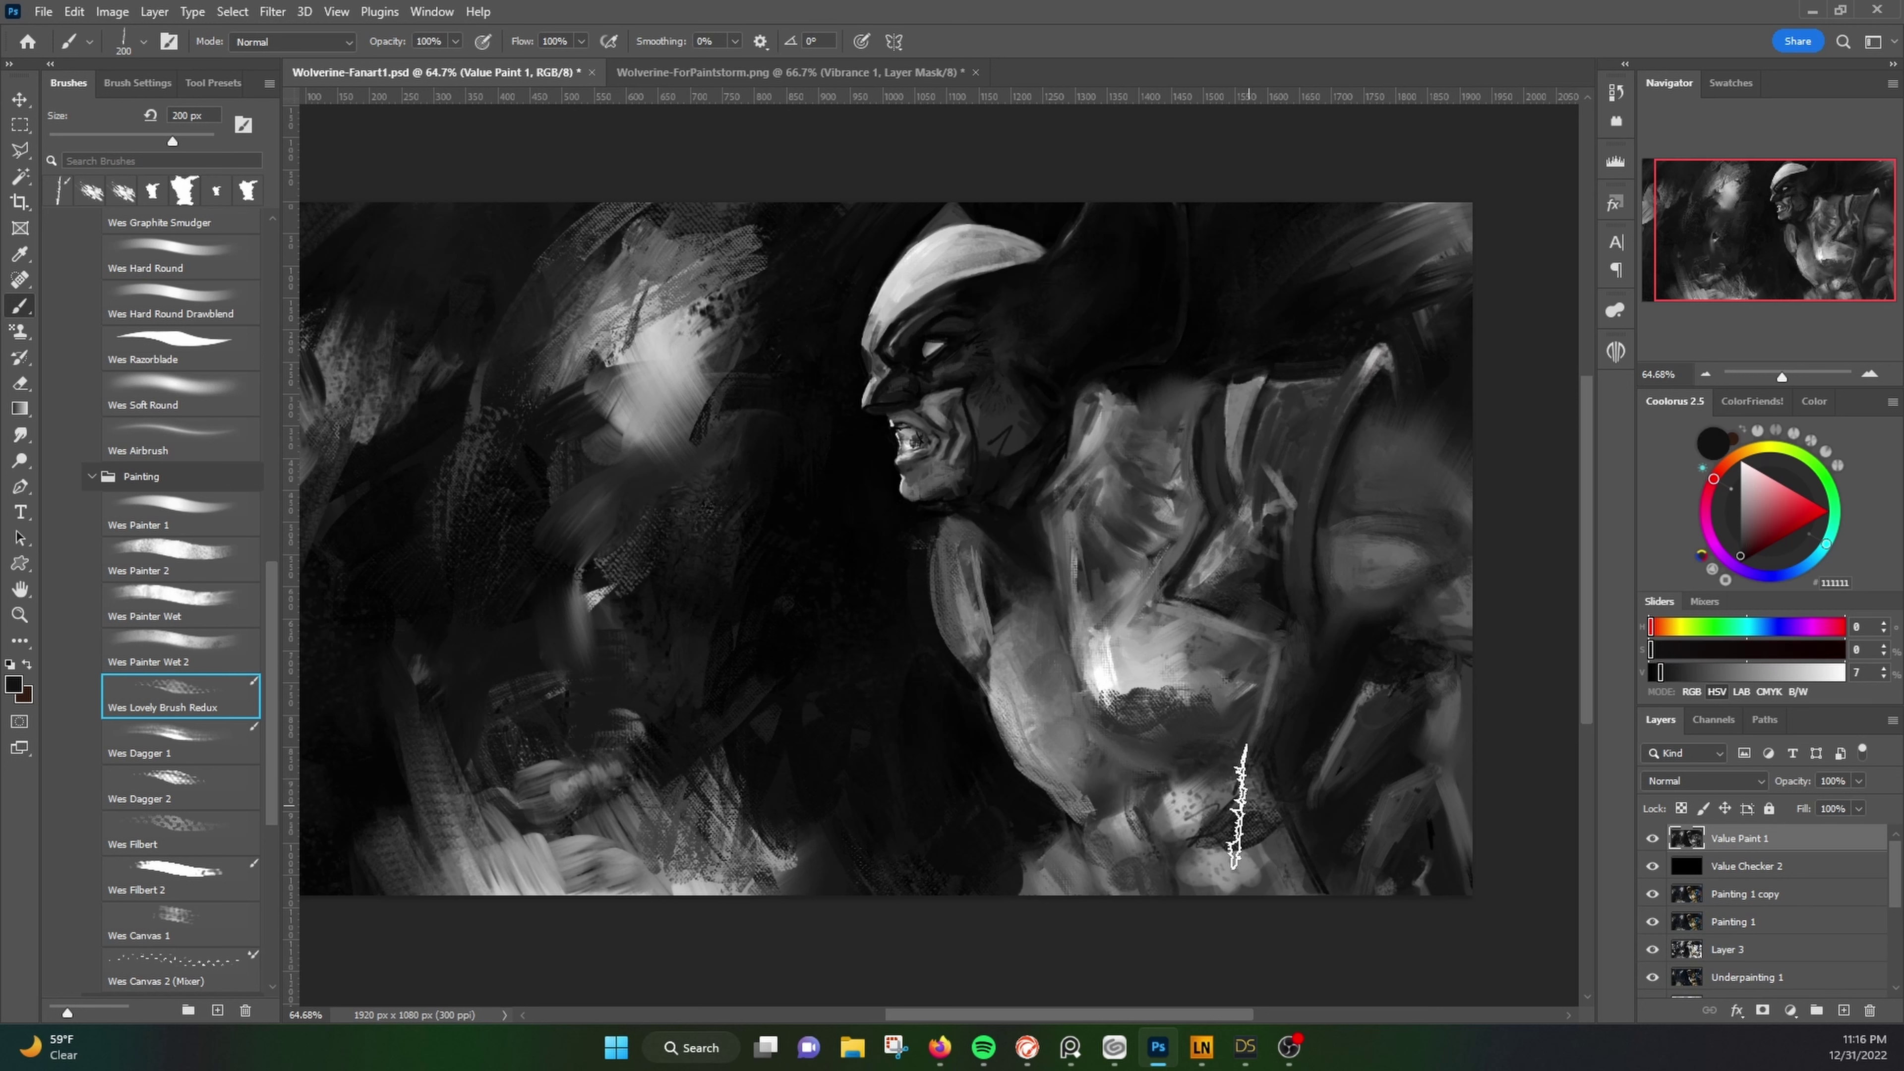
{"action": "left_click", "coordinate": [1218, 808], "text": "alt"}
{"action": "left_click", "coordinate": [1237, 596], "text": "alt"}
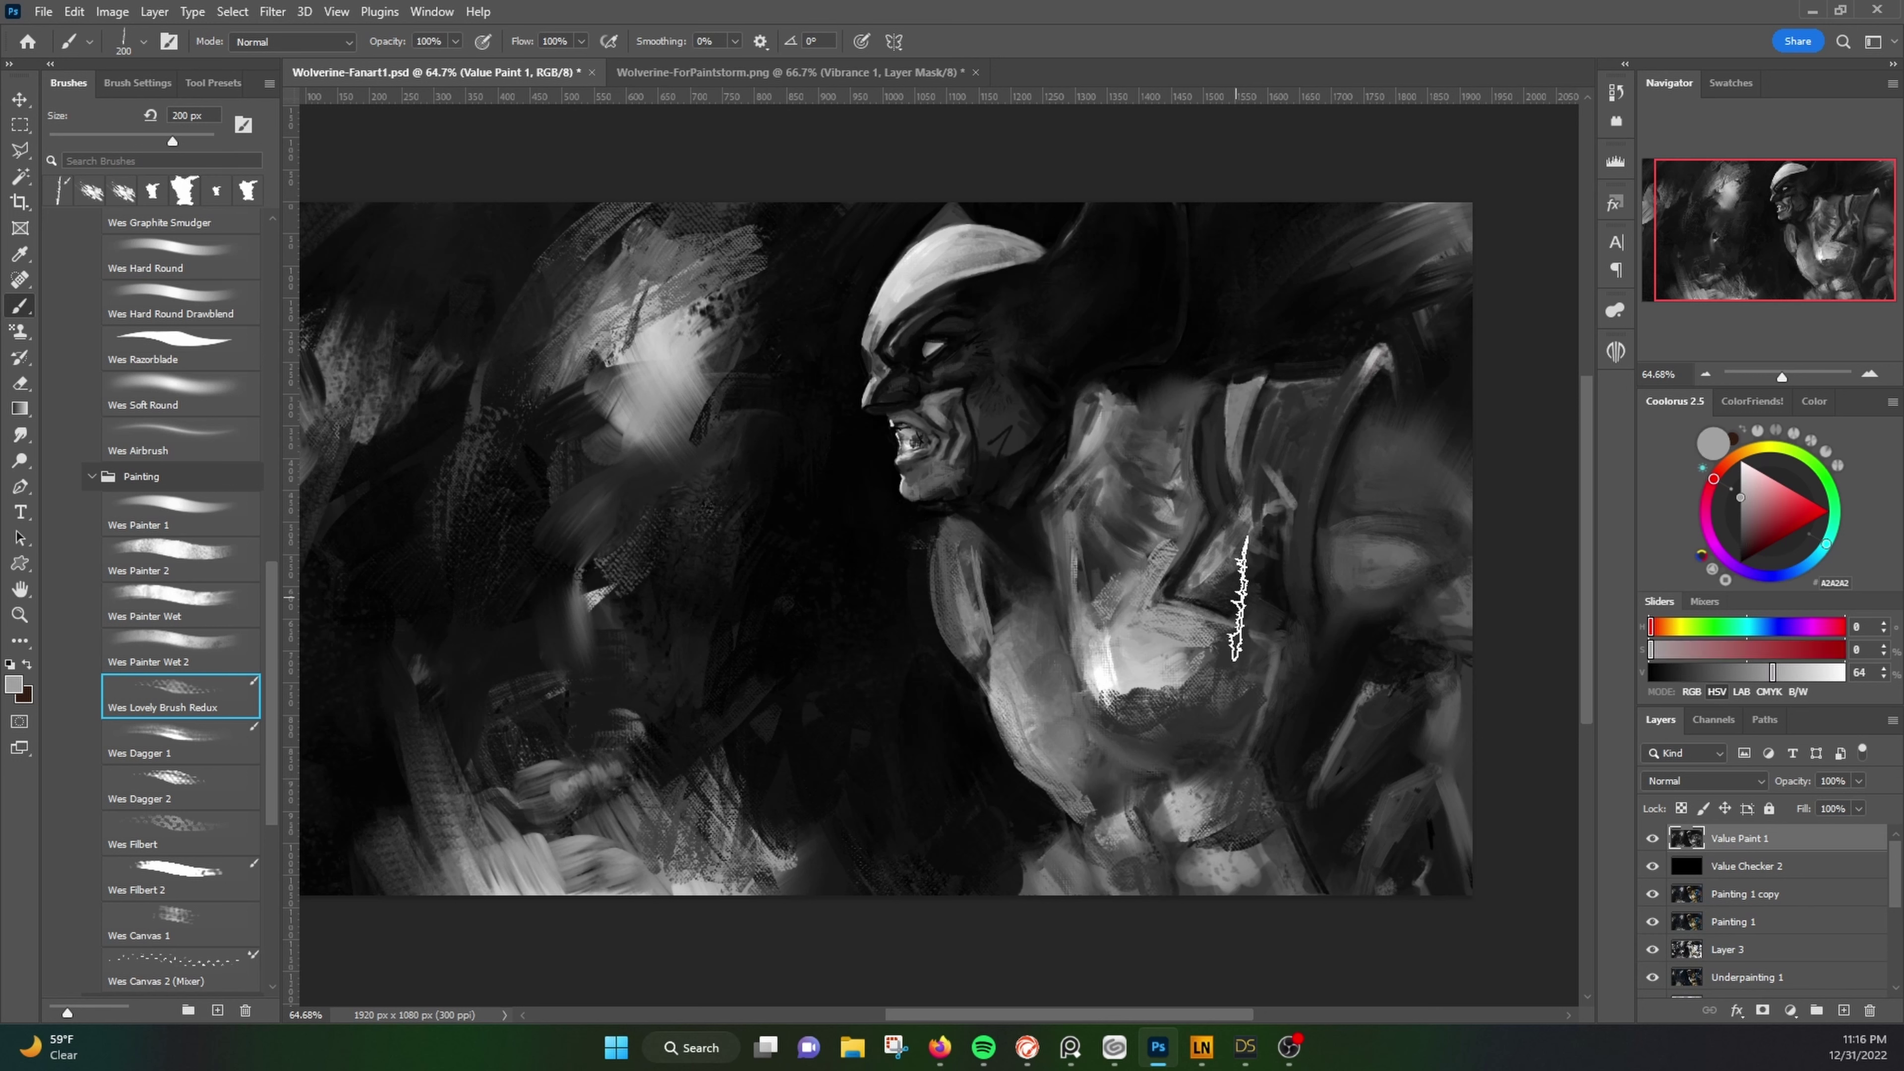
{"action": "left_click", "coordinate": [1145, 374], "text": "alt"}
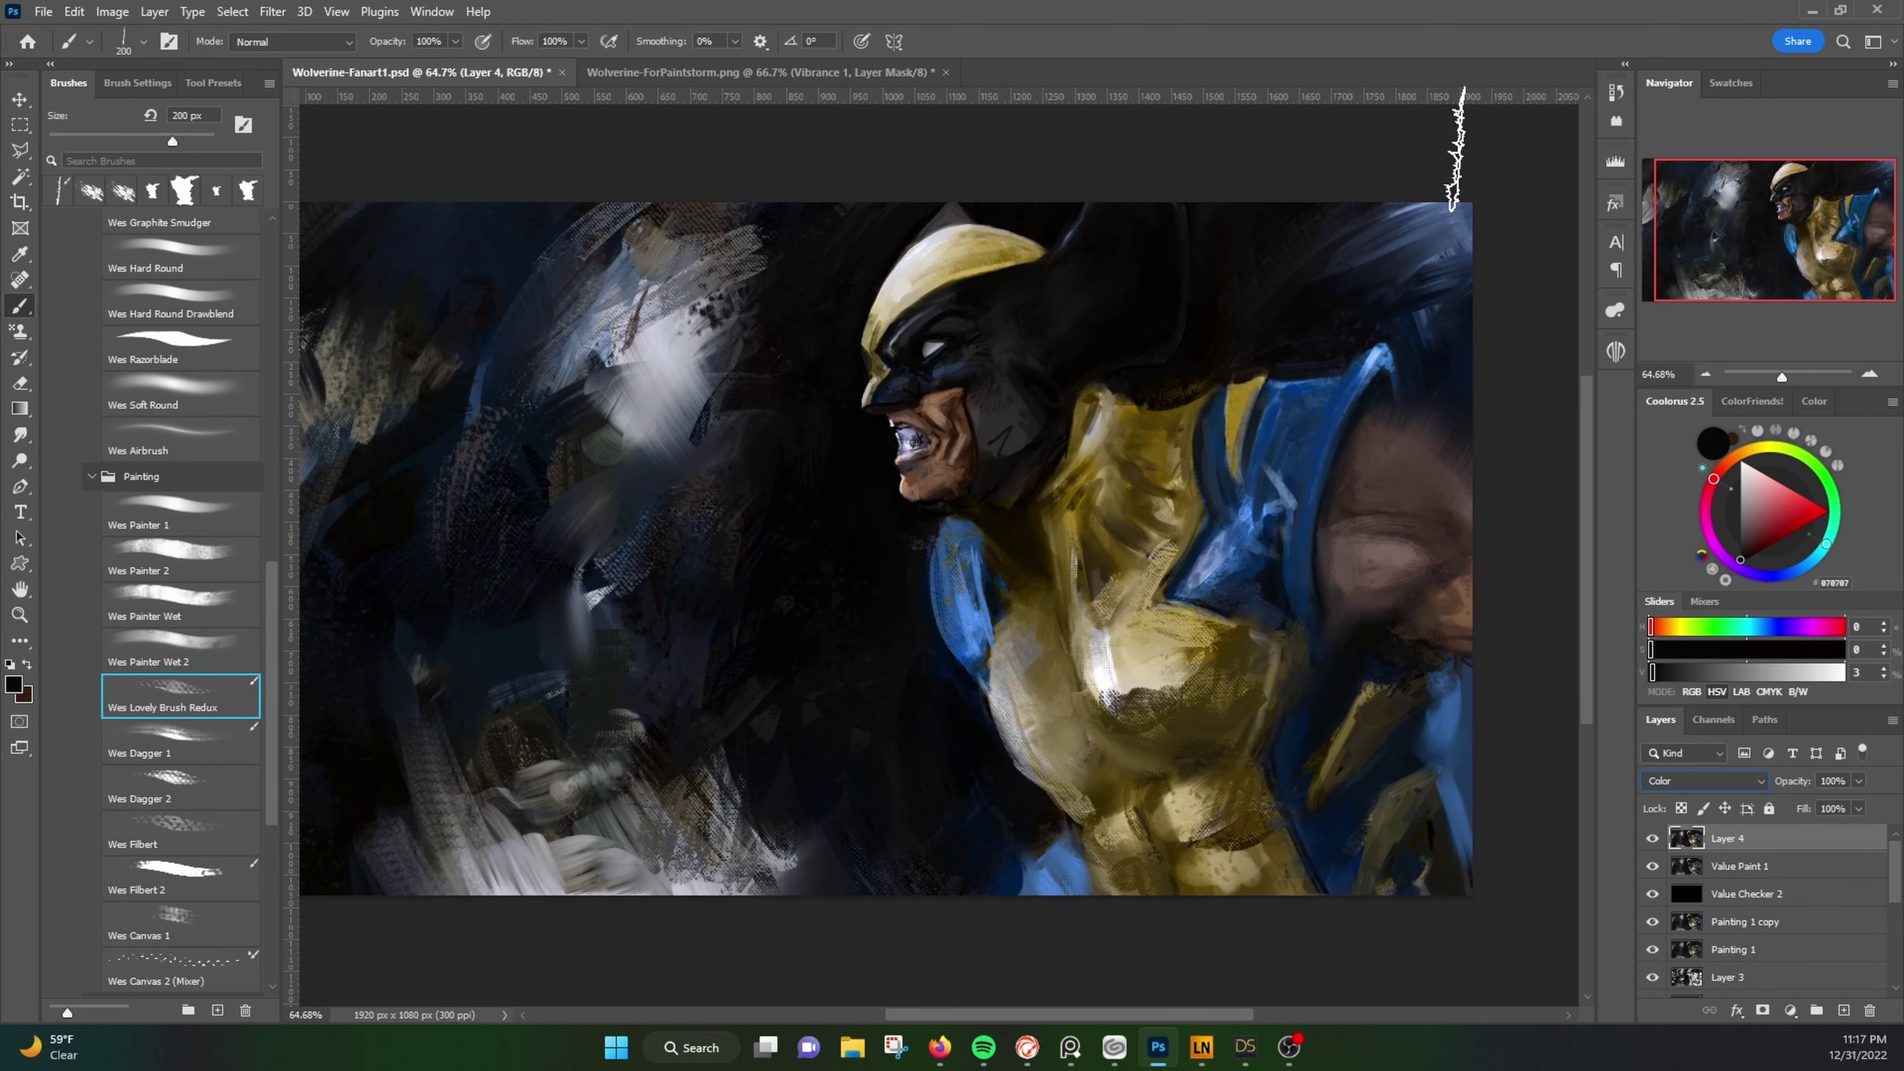
Step: Scroll the view over the now yellow-and-blue coloured Wolverine painting
{"action": "scroll", "coordinate": [282, 877], "scroll_direction": "down", "scroll_amount": 5}
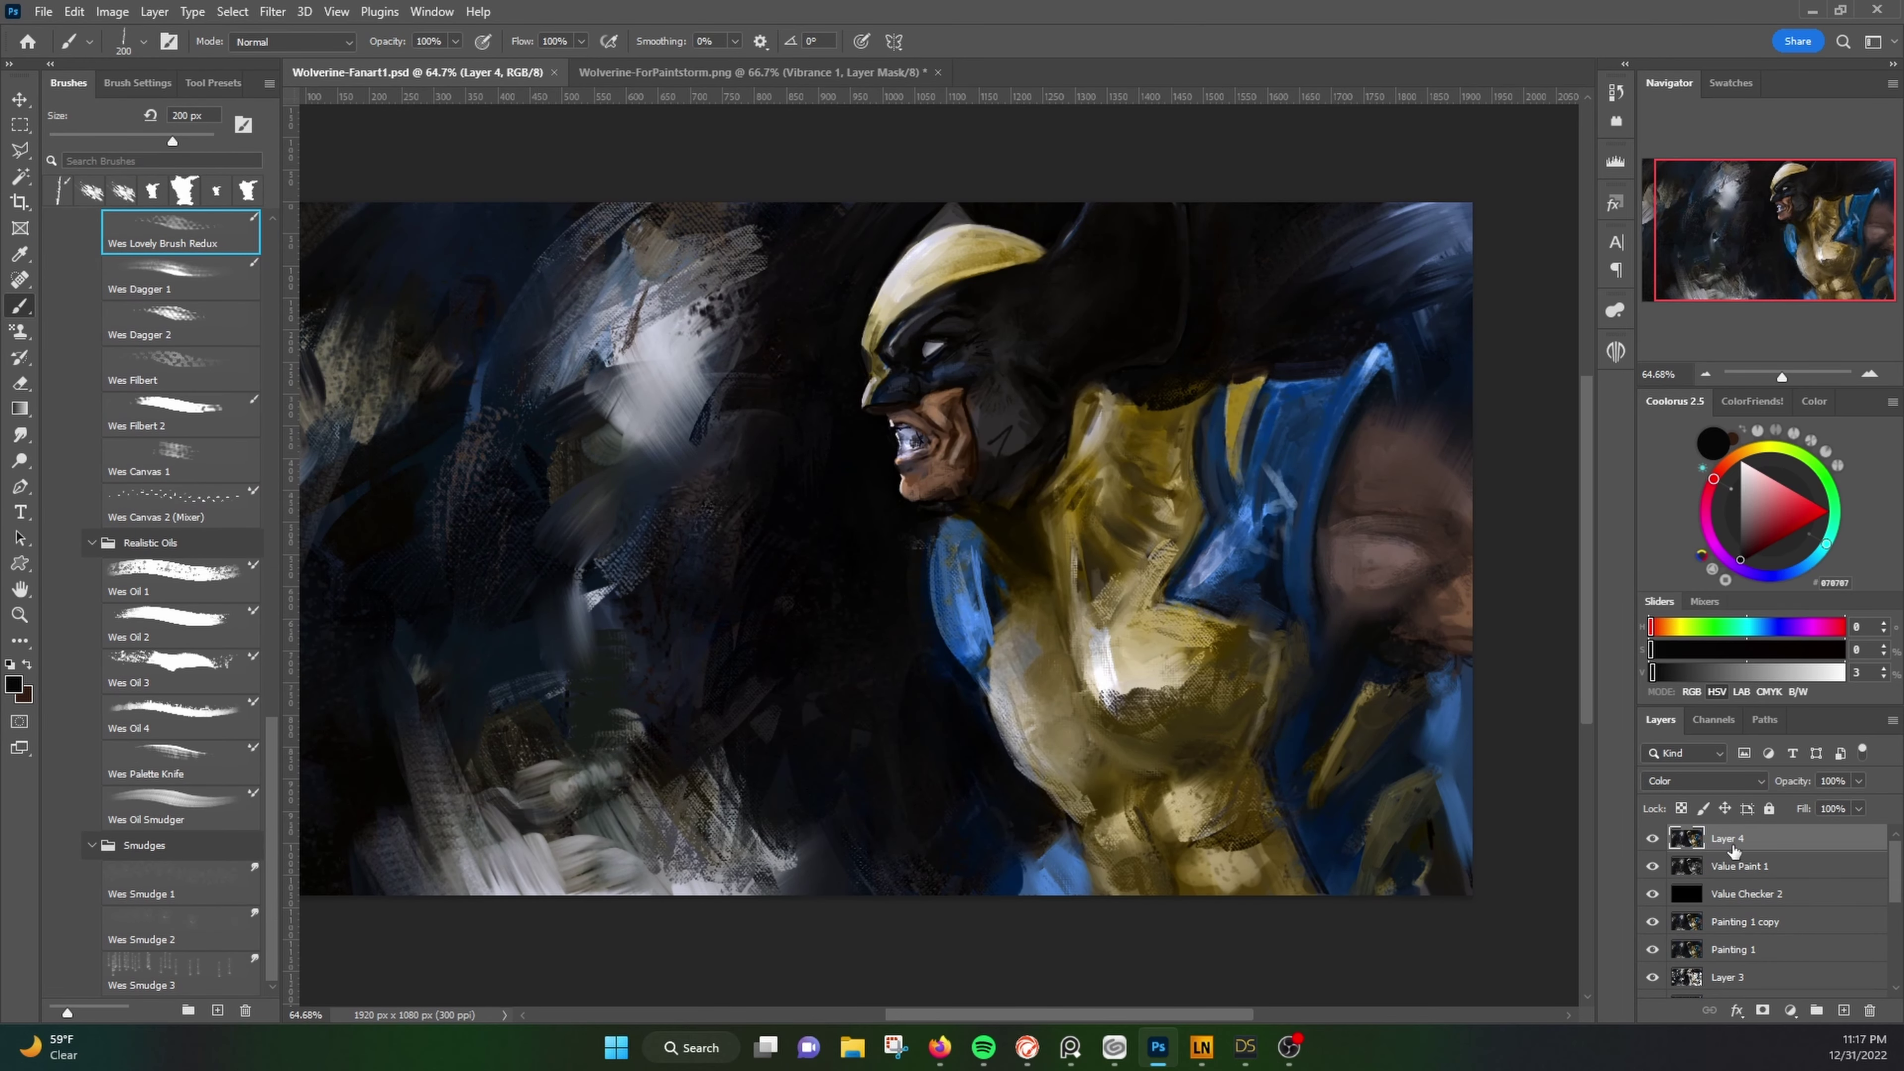
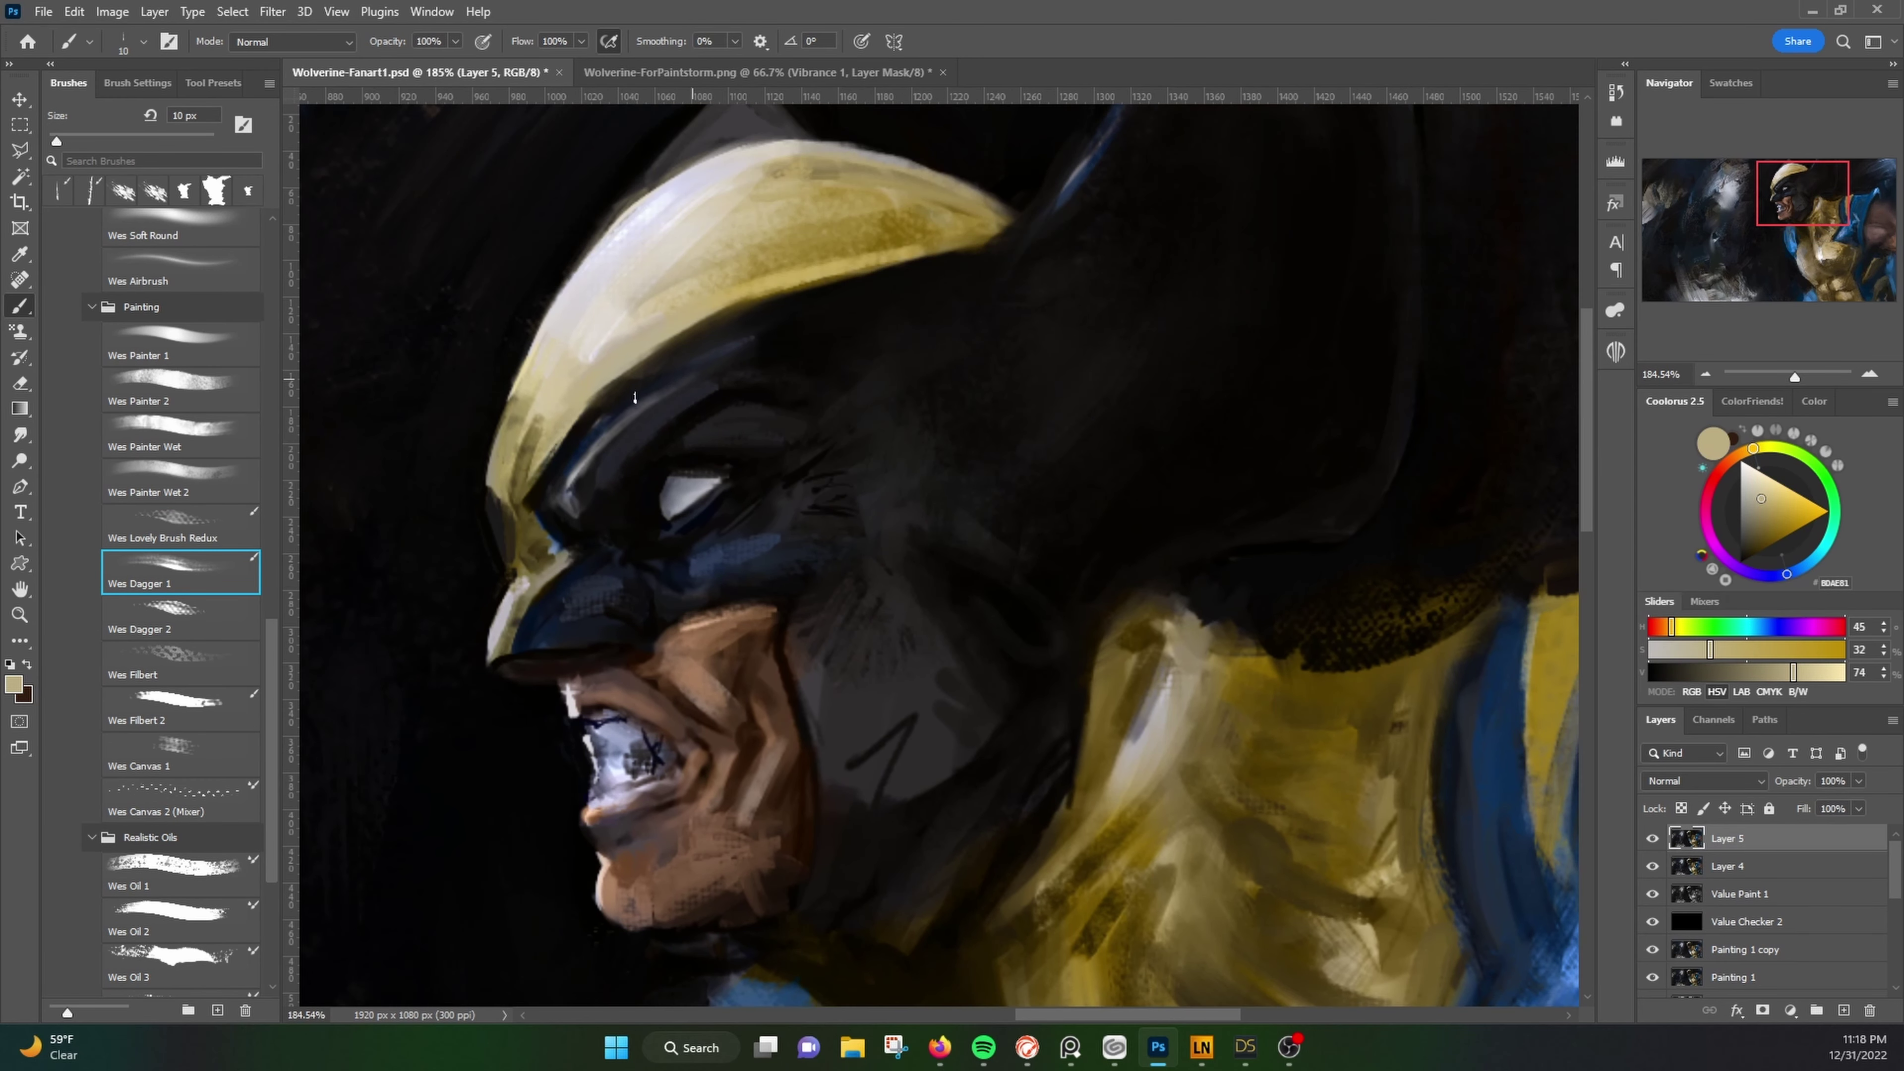
Step: Paint a light grey-beige highlight along Wolverine's helmet edge
{"action": "left_click", "coordinate": [565, 669], "text": "alt"}
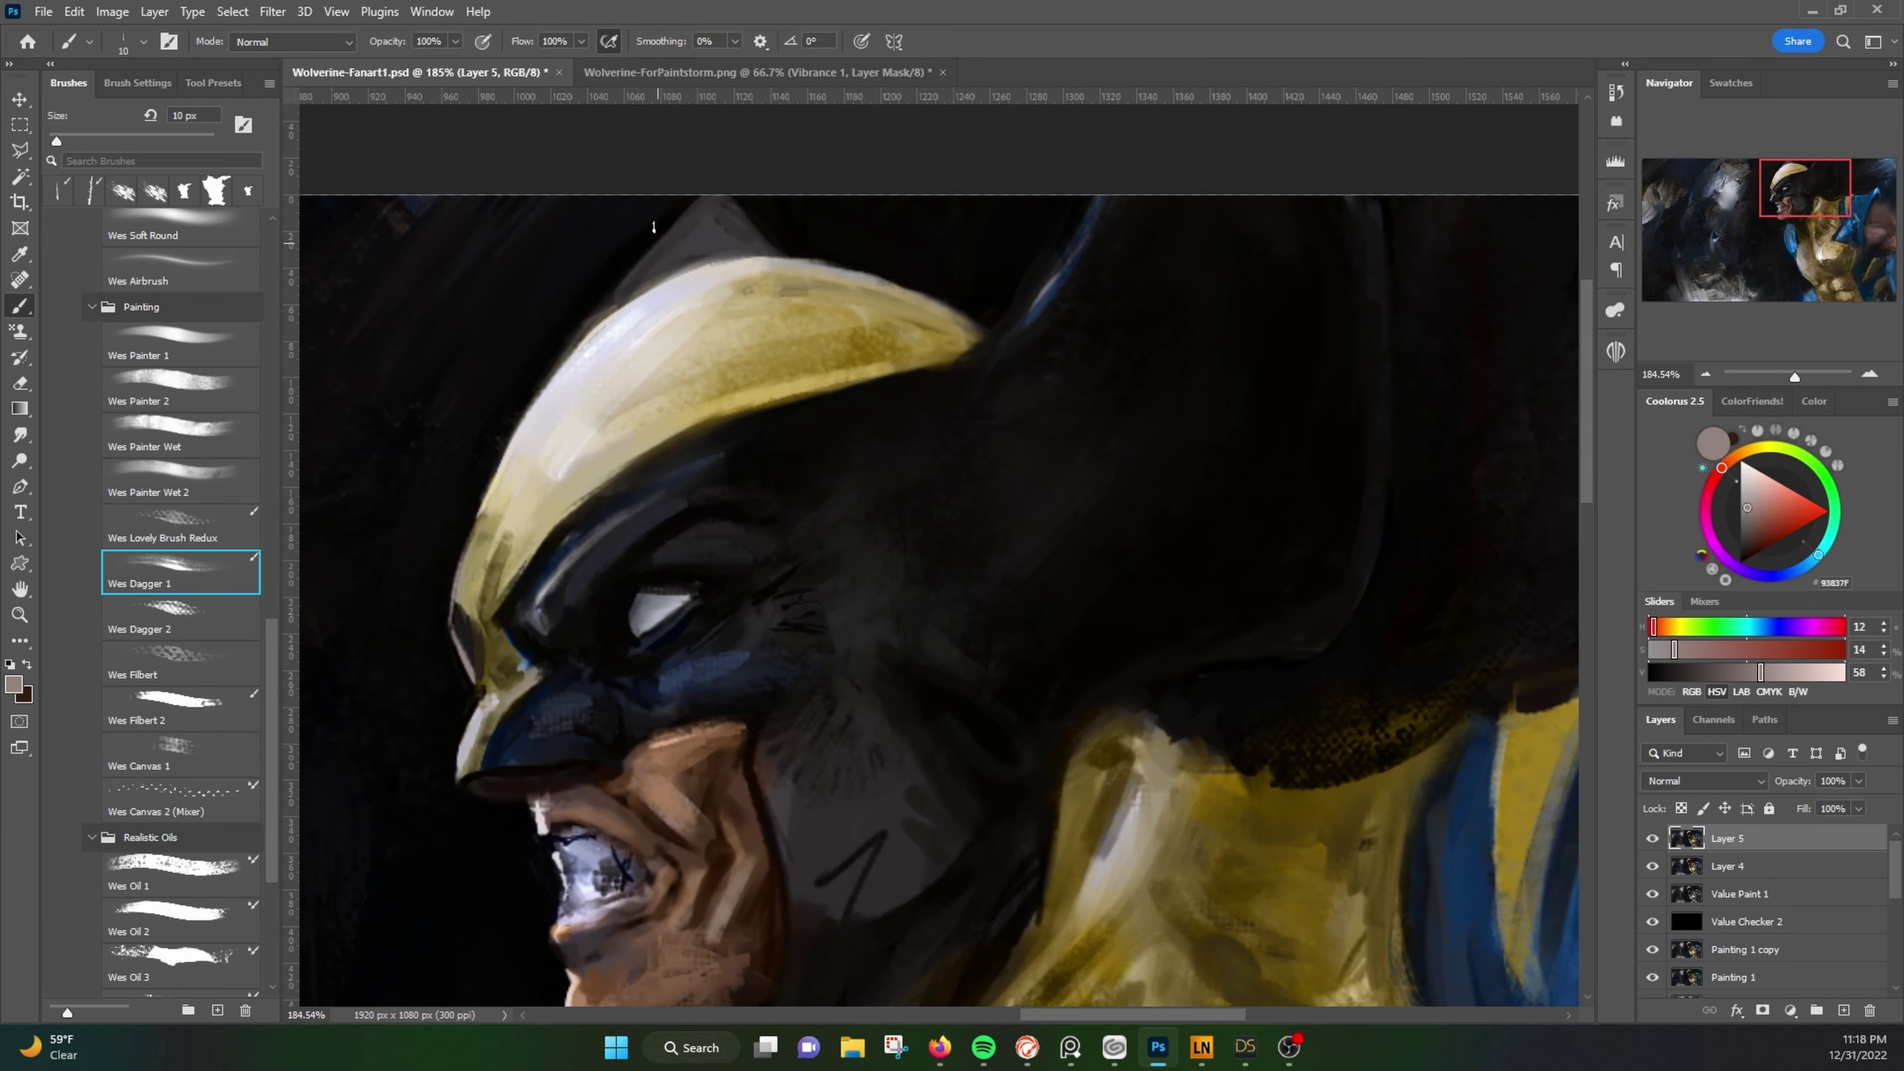
{"action": "left_click_drag", "start_coordinate": [1098, 198], "coordinate": [864, 389]}
{"action": "left_click", "coordinate": [864, 390], "text": "alt"}
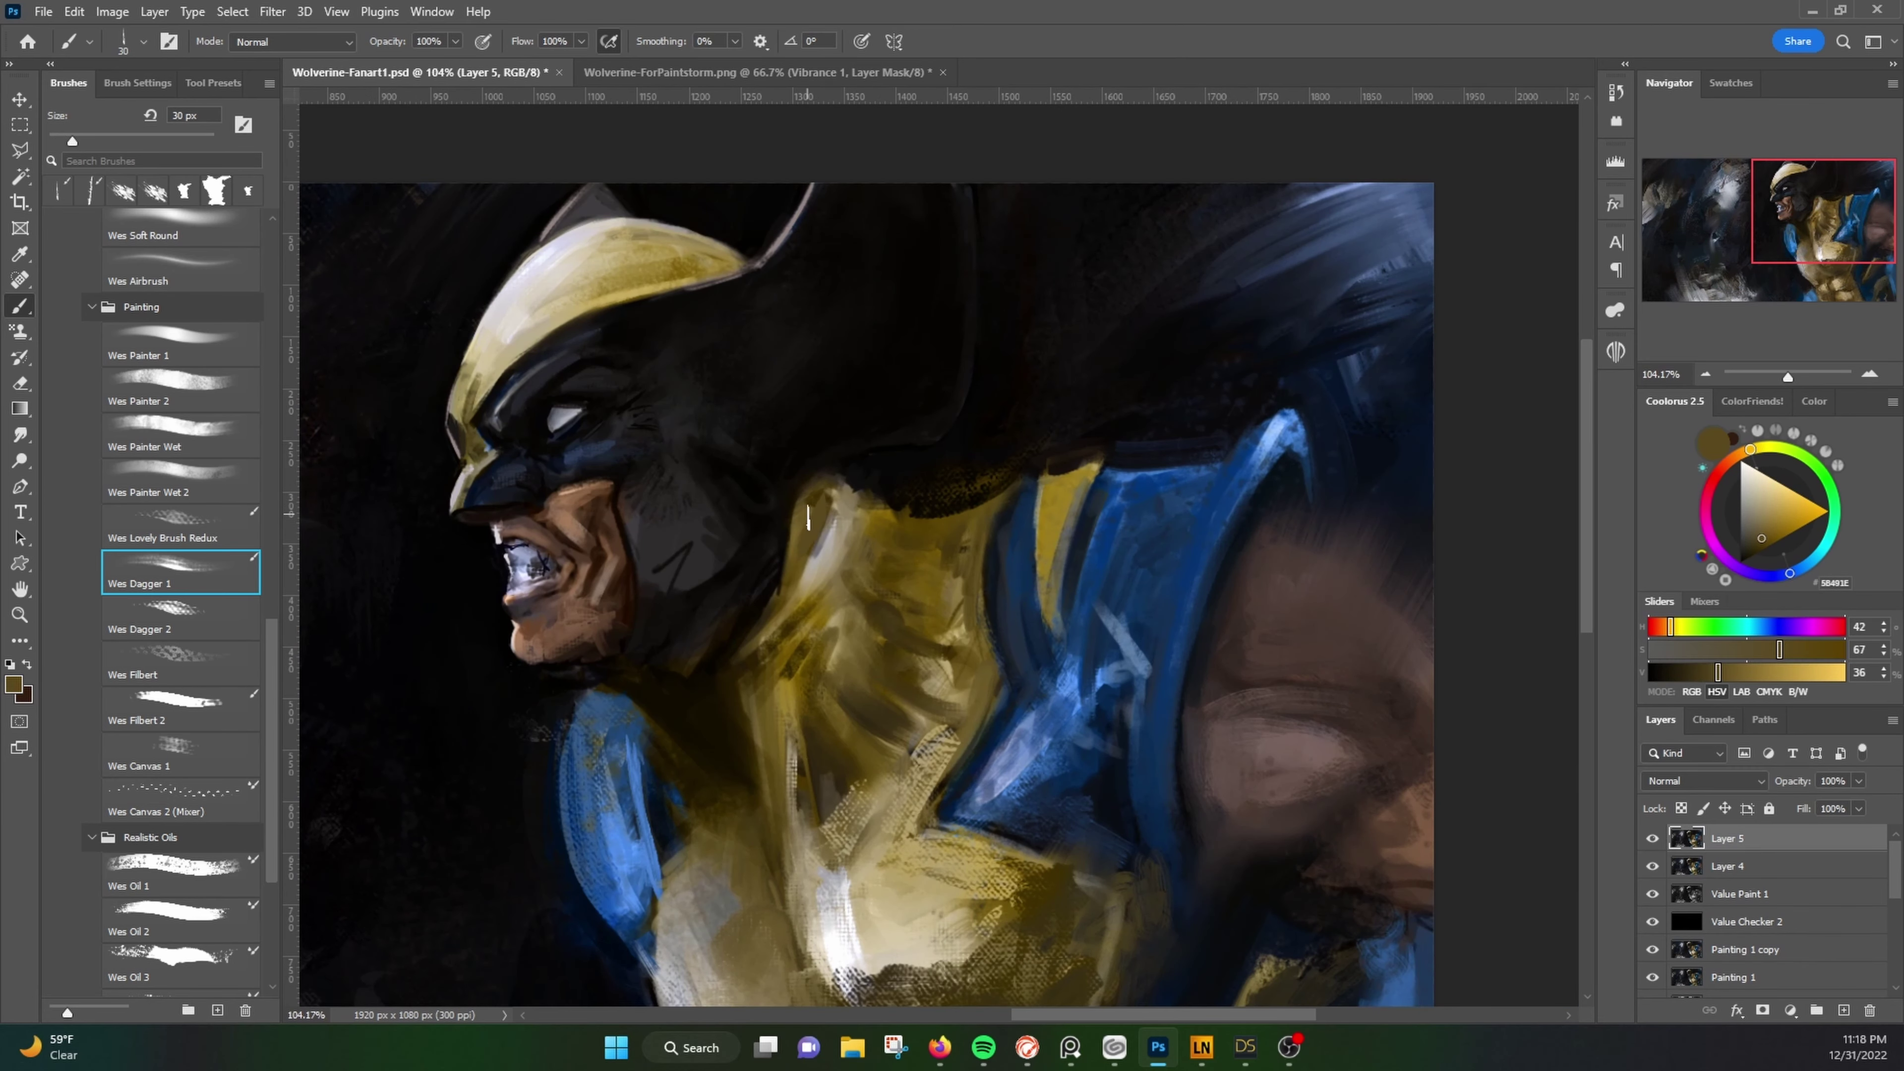
Step: Paint light yellow strokes across Wolverine's neck, using yellow sampled from the costume
{"action": "left_click", "coordinate": [808, 518], "text": "alt"}
{"action": "left_click_drag", "start_coordinate": [808, 525], "coordinate": [855, 645]}
{"action": "left_click_drag", "start_coordinate": [877, 525], "coordinate": [930, 615]}
{"action": "left_click_drag", "start_coordinate": [862, 682], "coordinate": [911, 724]}
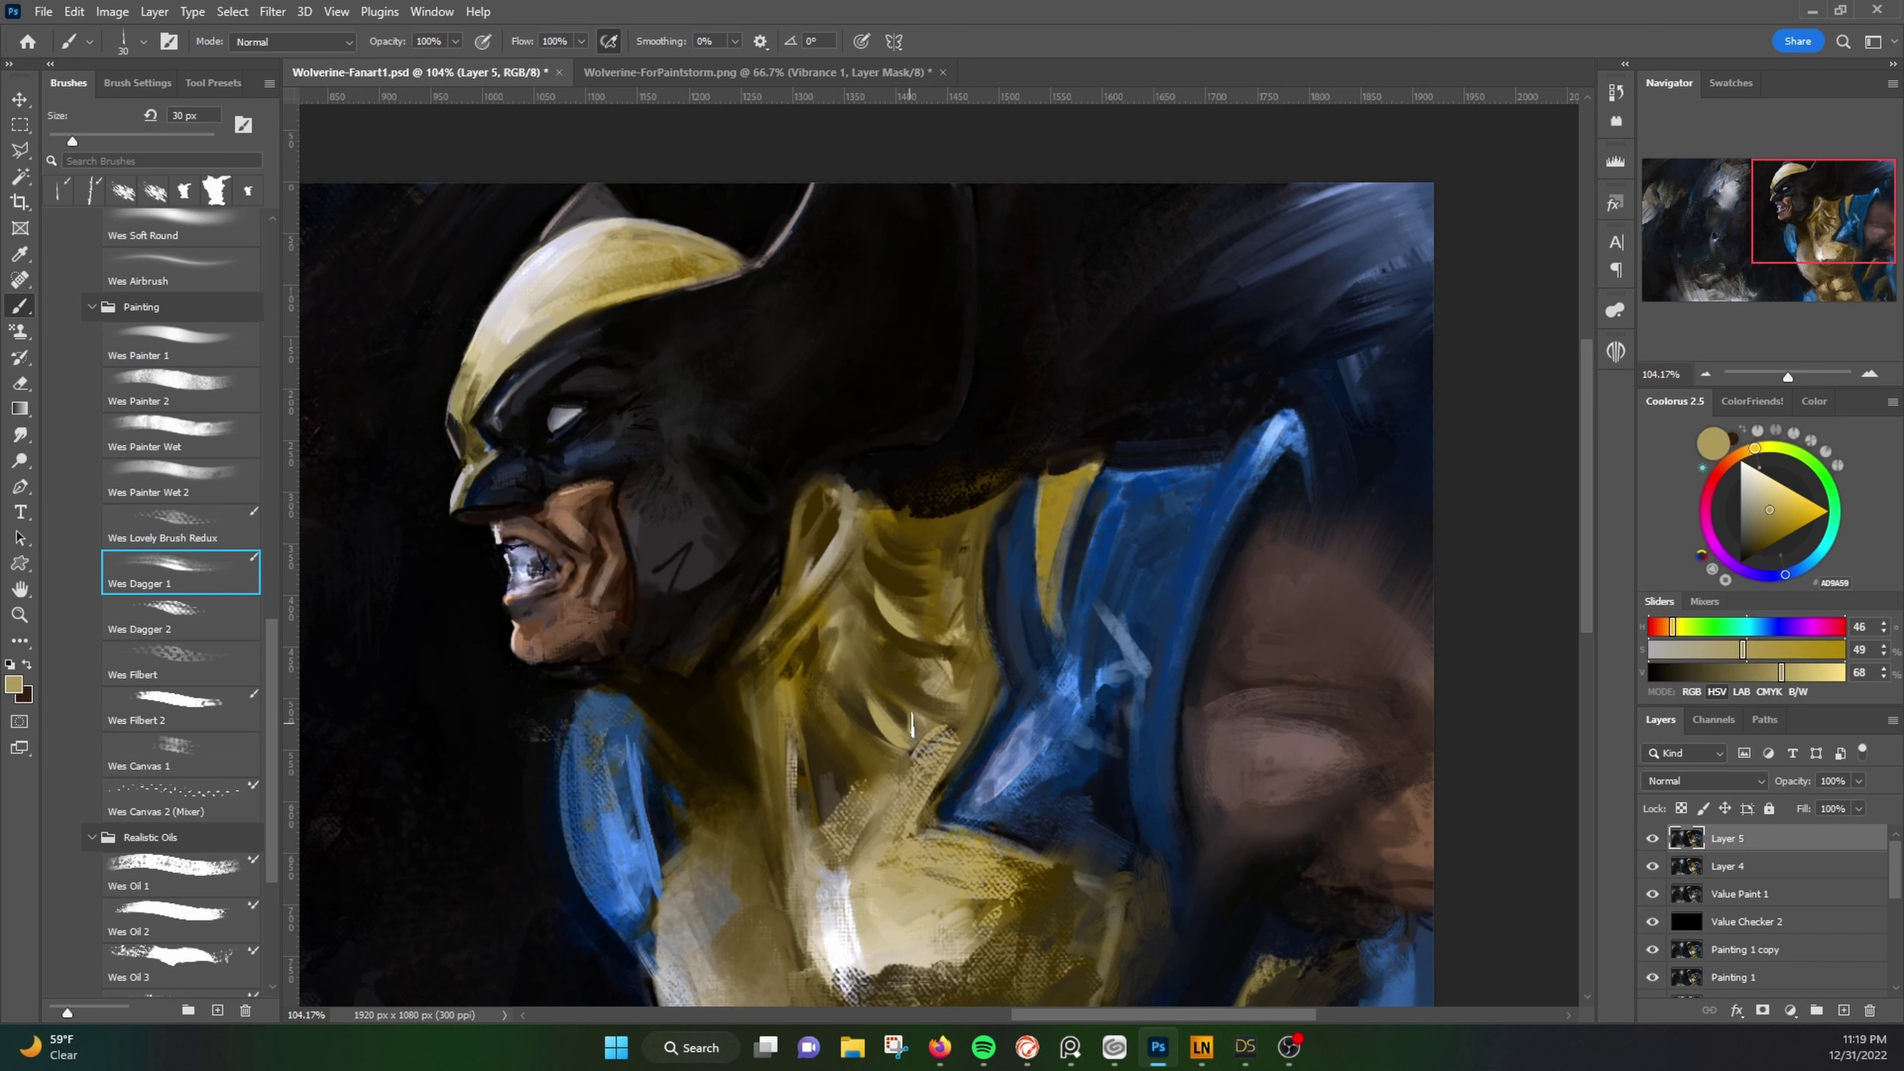
Step: Layer darker tan strokes over the neck, then zoom out to see more of the figure
{"action": "left_click", "coordinate": [851, 607], "text": "alt"}
{"action": "left_click_drag", "start_coordinate": [761, 682], "coordinate": [776, 787]}
{"action": "left_click", "coordinate": [817, 578], "text": "alt"}
{"action": "left_click_drag", "start_coordinate": [829, 585], "coordinate": [843, 495]}
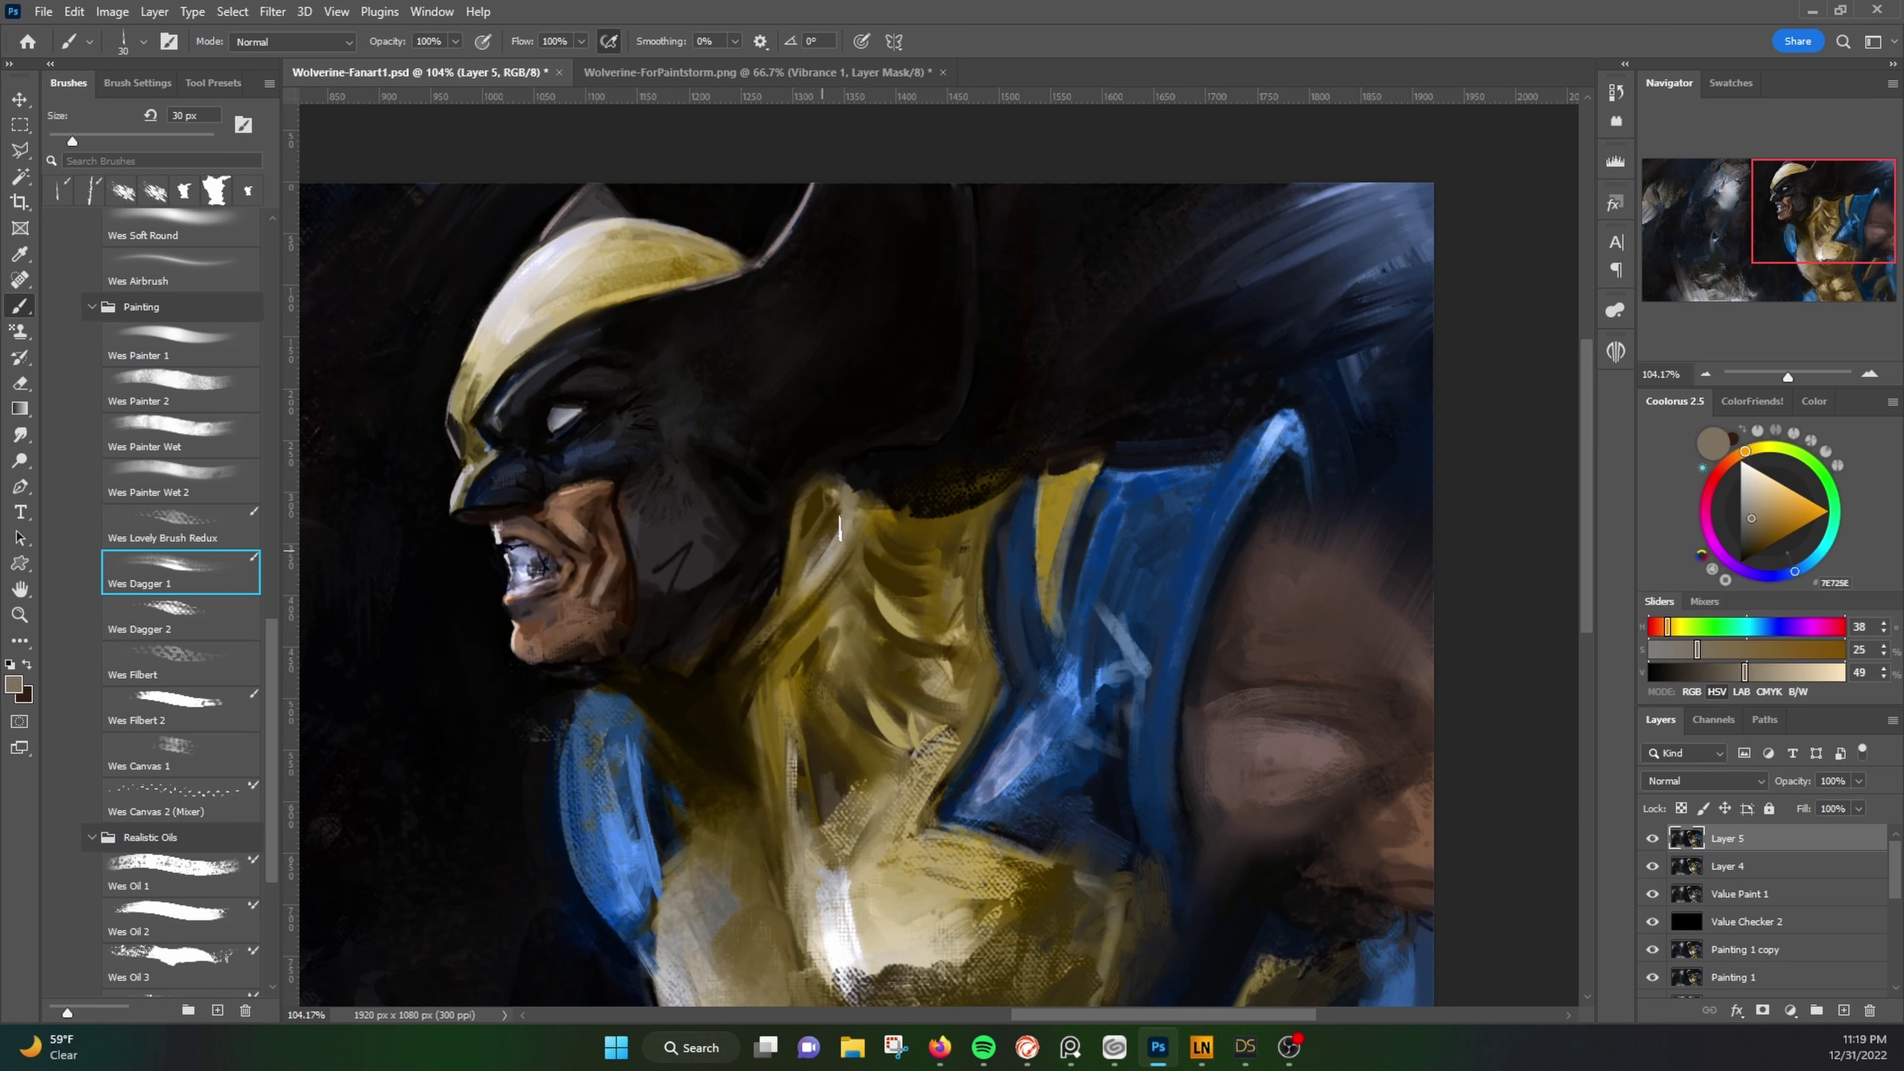
{"action": "left_click", "coordinate": [854, 469], "text": "alt"}
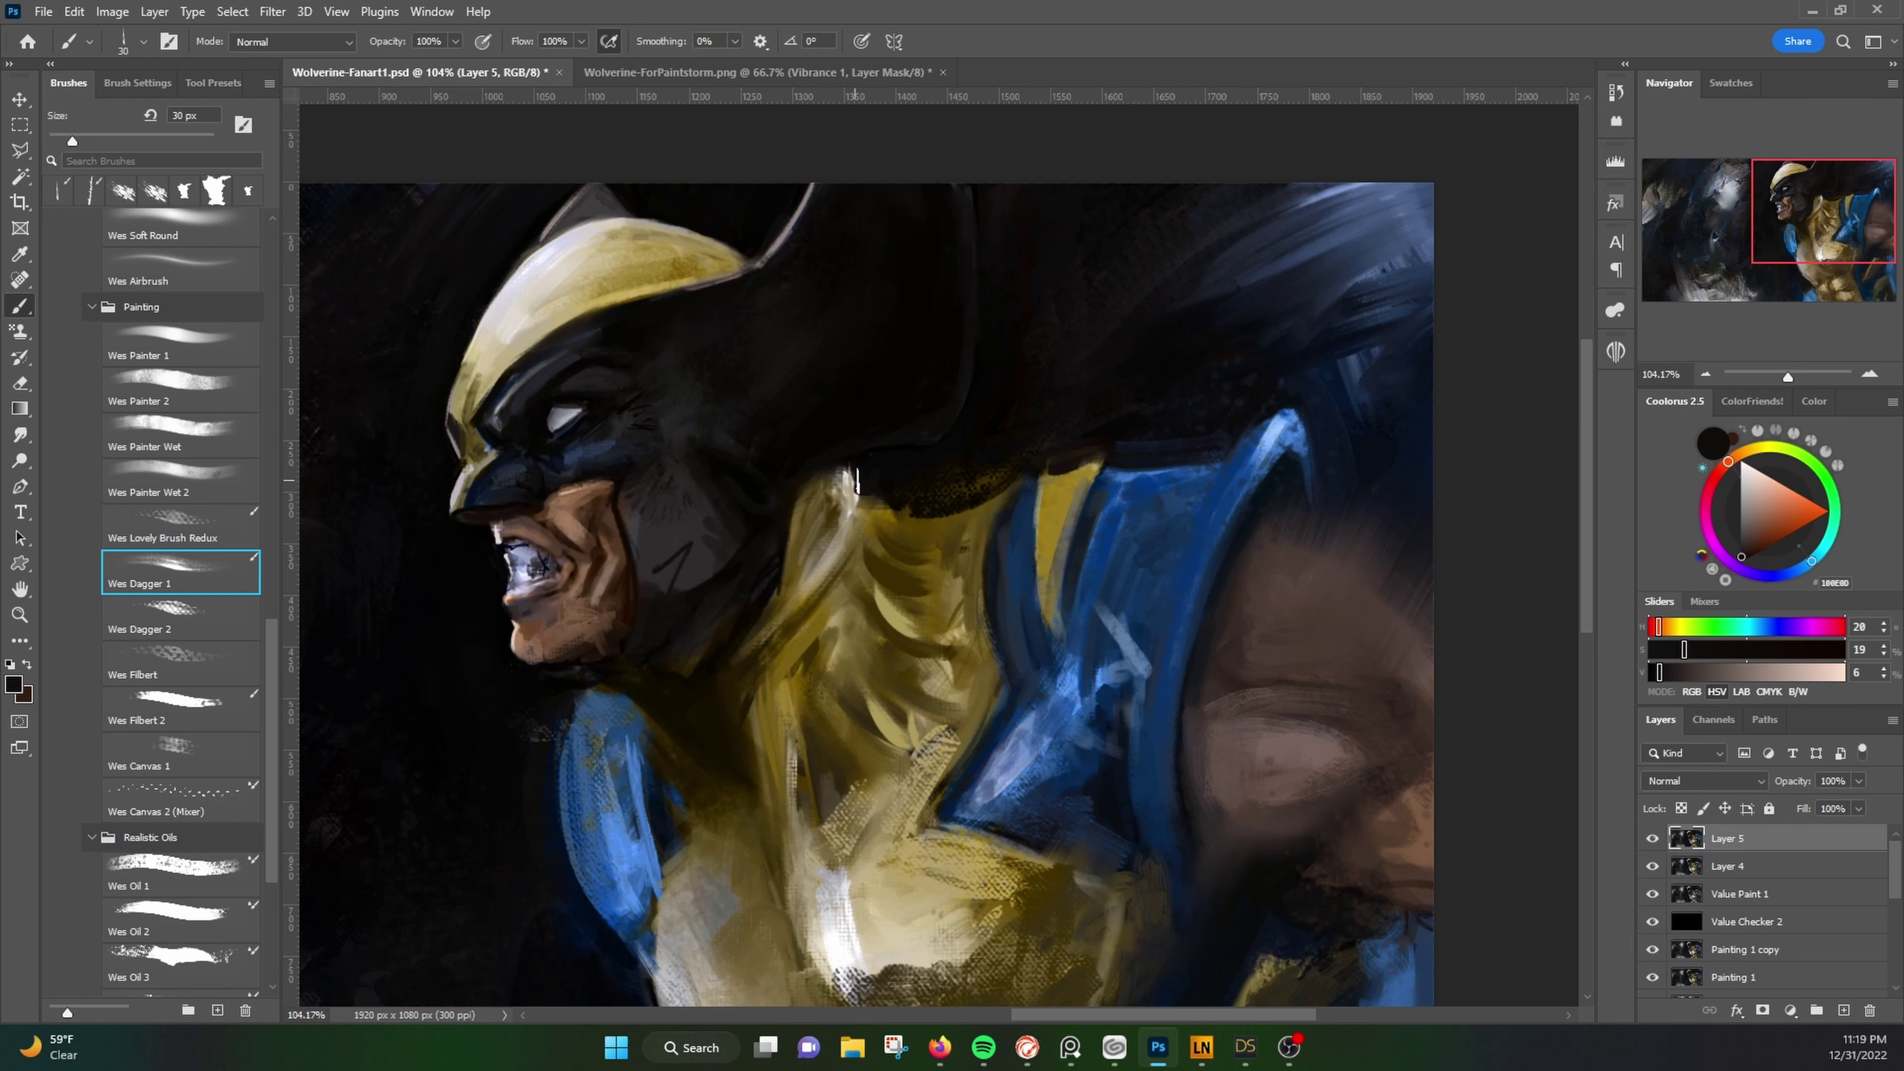
{"action": "left_click", "coordinate": [1063, 472], "text": "alt"}
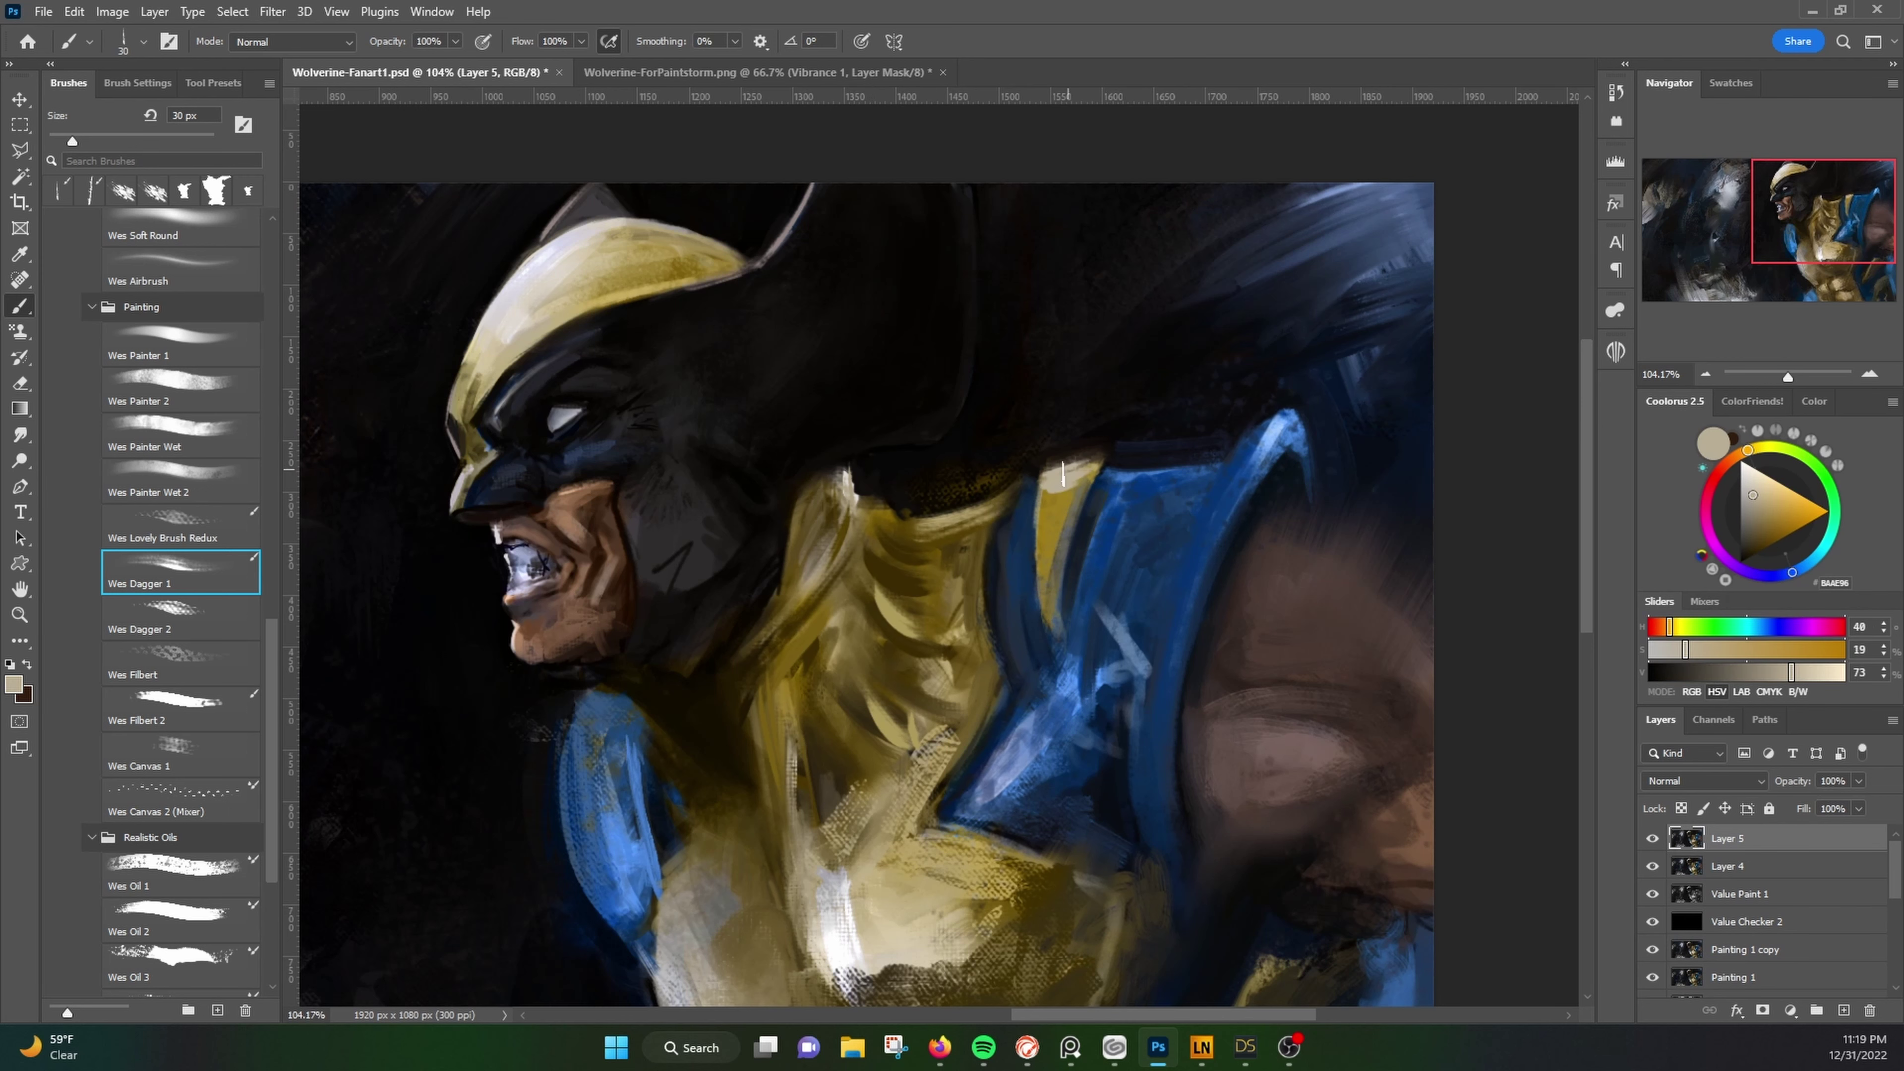
{"action": "left_click_drag", "start_coordinate": [1124, 465], "coordinate": [1229, 562]}
{"action": "scroll", "coordinate": [873, 750], "scroll_direction": "down", "scroll_amount": 3}
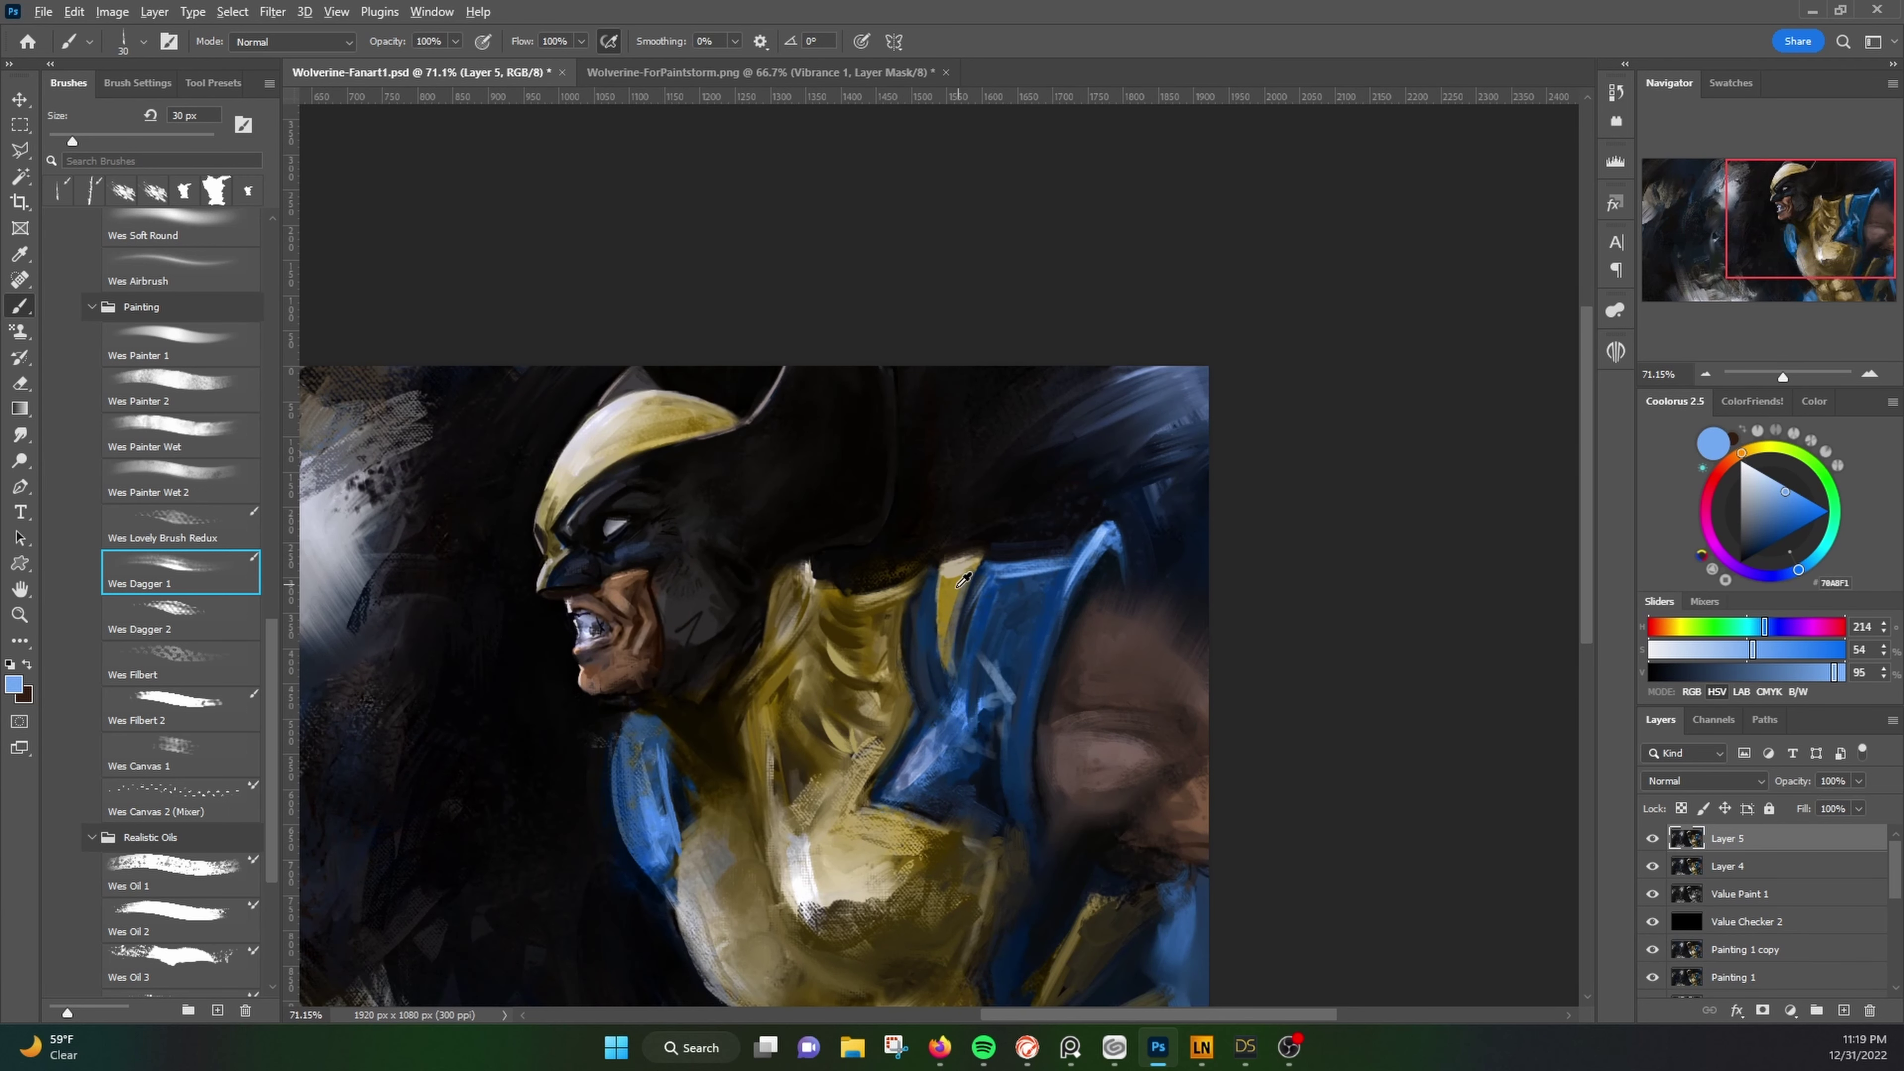
Step: Centre the torso and paint a beige stroke across Wolverine's chest
{"action": "left_click", "coordinate": [873, 751], "text": "alt"}
{"action": "scroll", "coordinate": [907, 600], "scroll_direction": "down", "scroll_amount": 2}
{"action": "left_click", "coordinate": [972, 705], "text": "alt"}
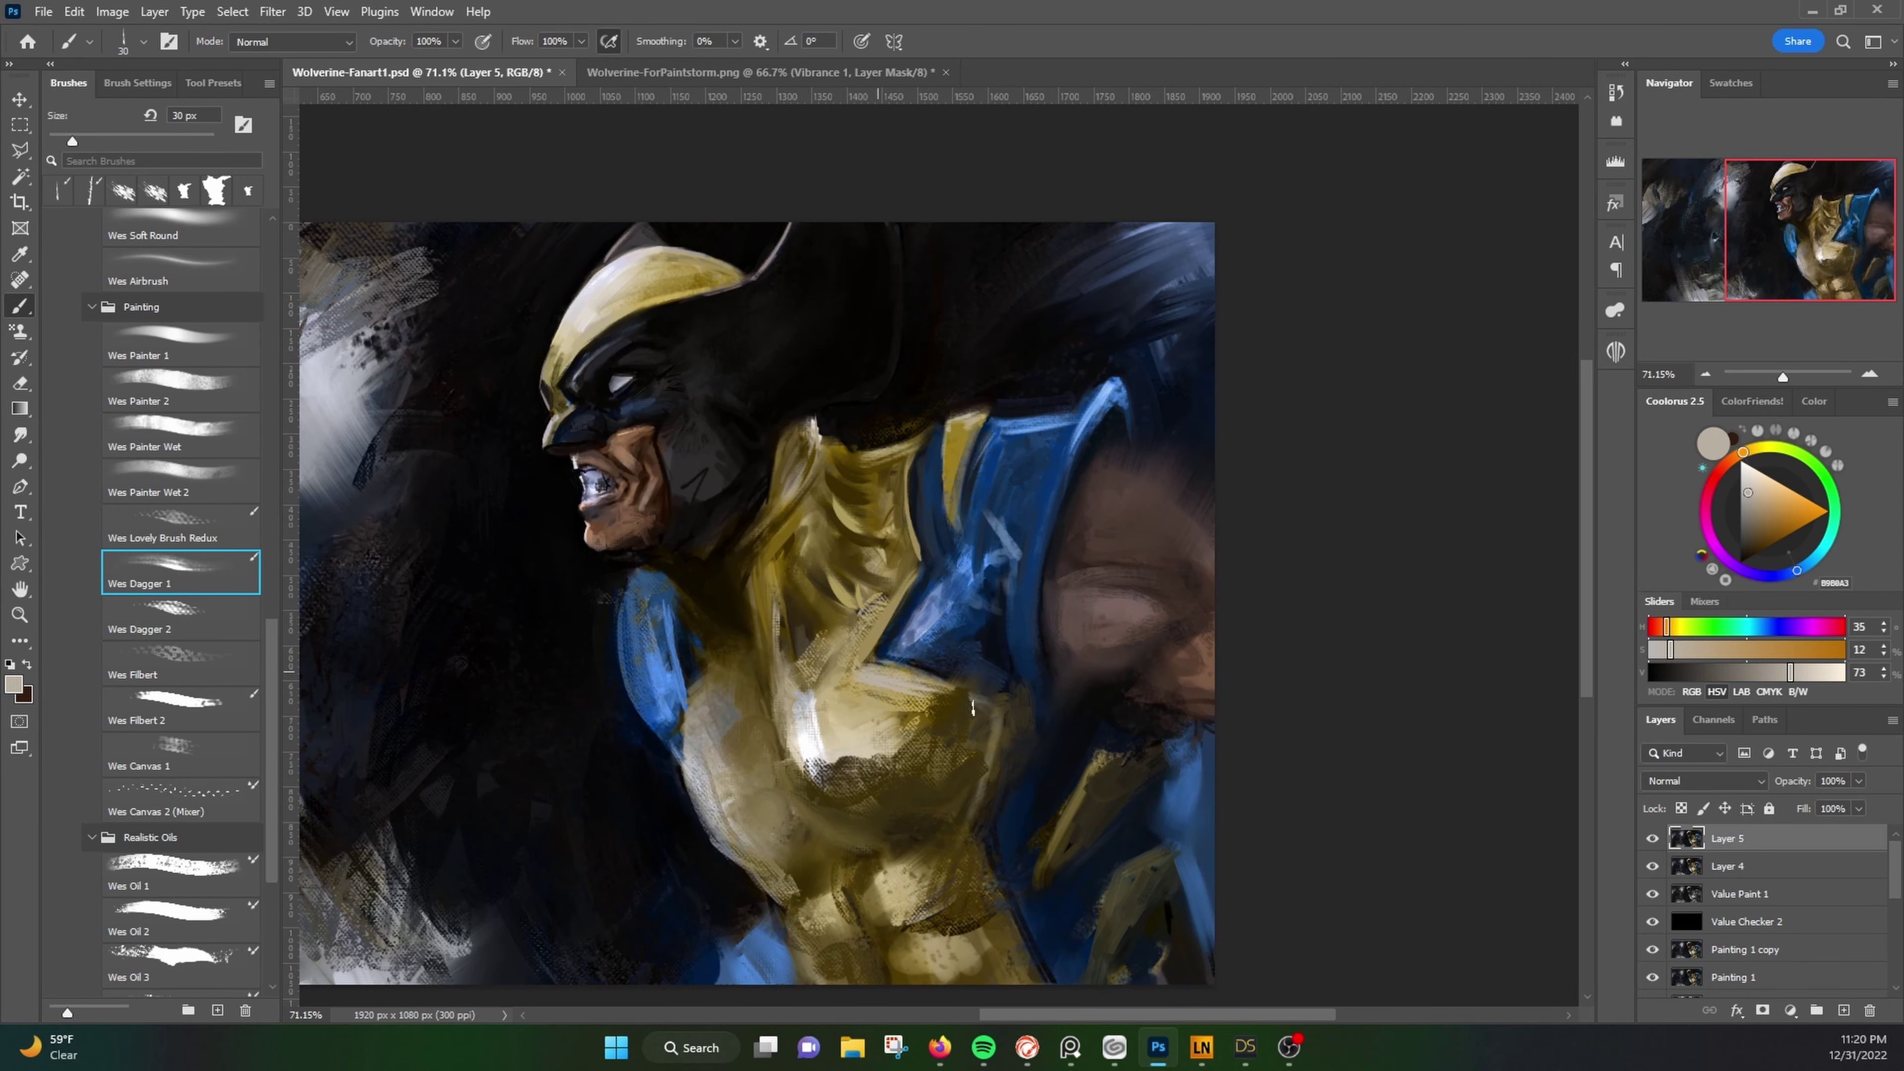
{"action": "left_click", "coordinate": [705, 661], "text": "alt"}
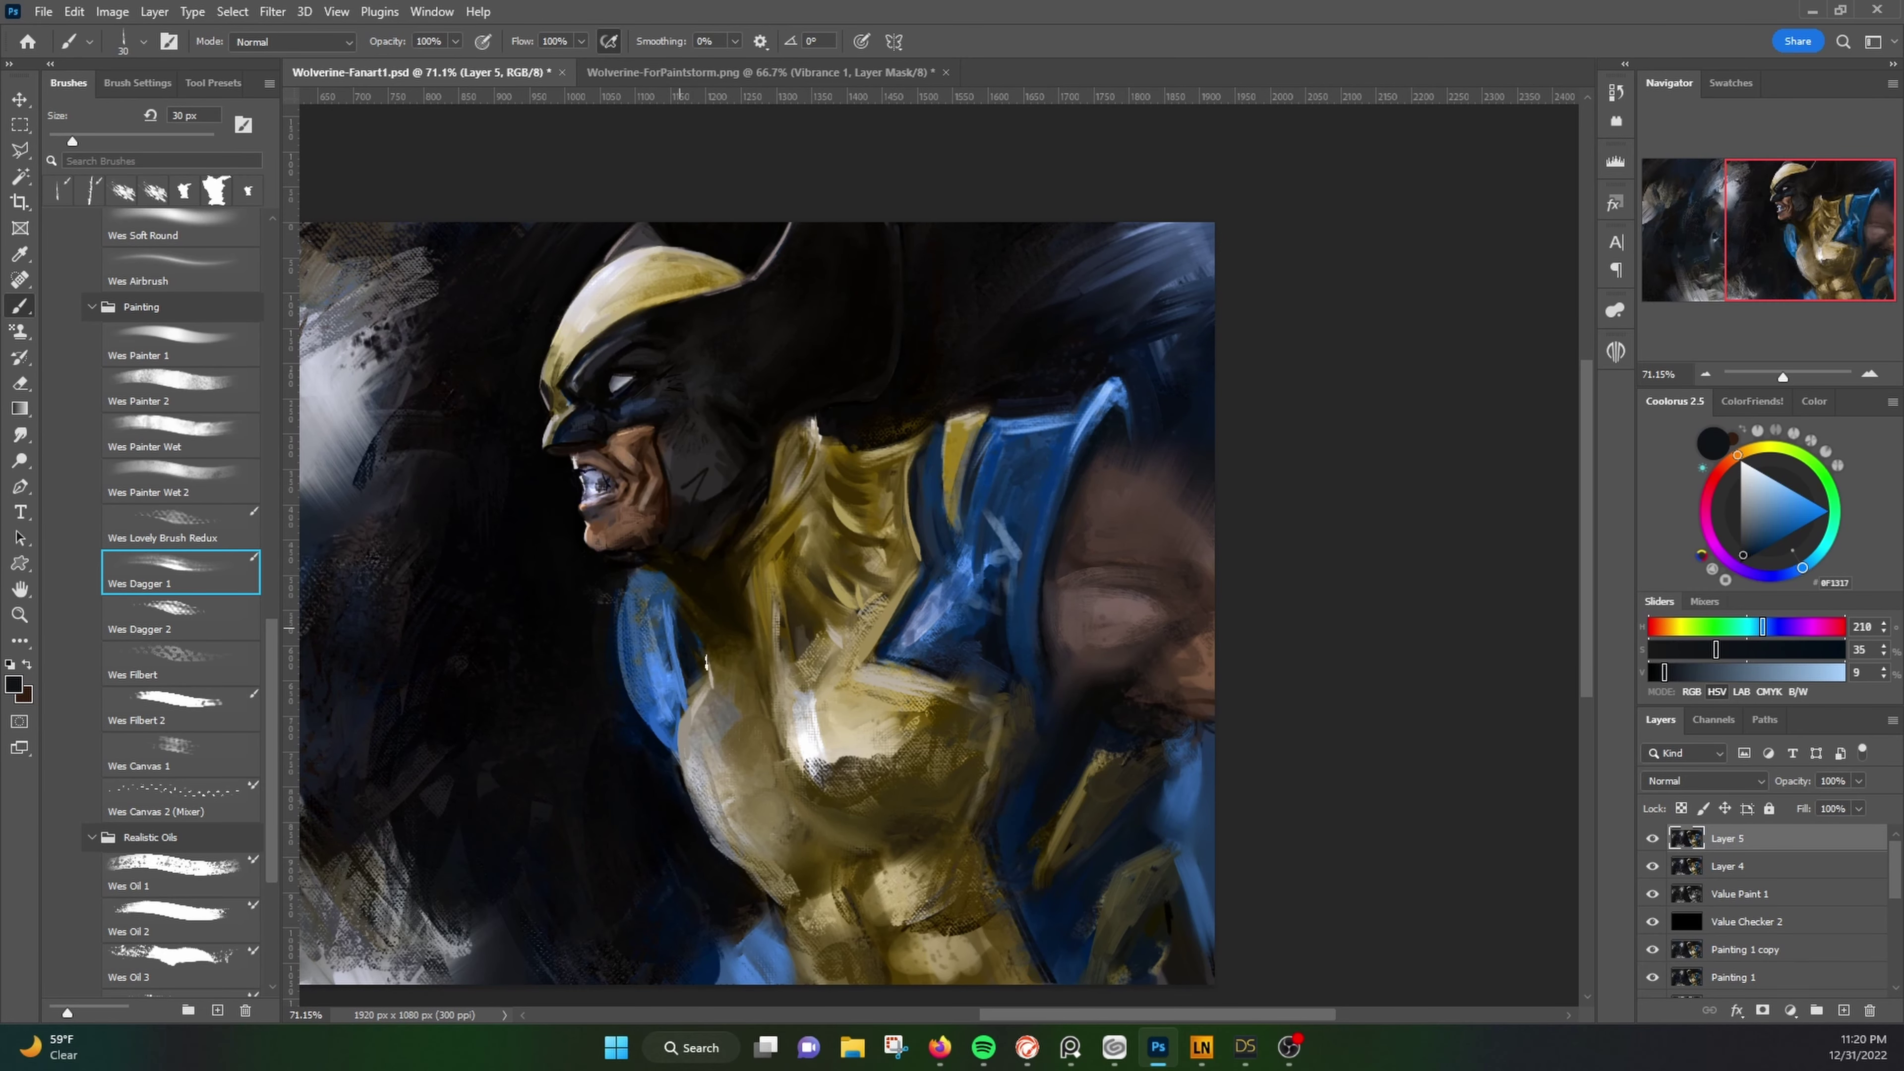
{"action": "left_click", "coordinate": [1003, 551], "text": "alt"}
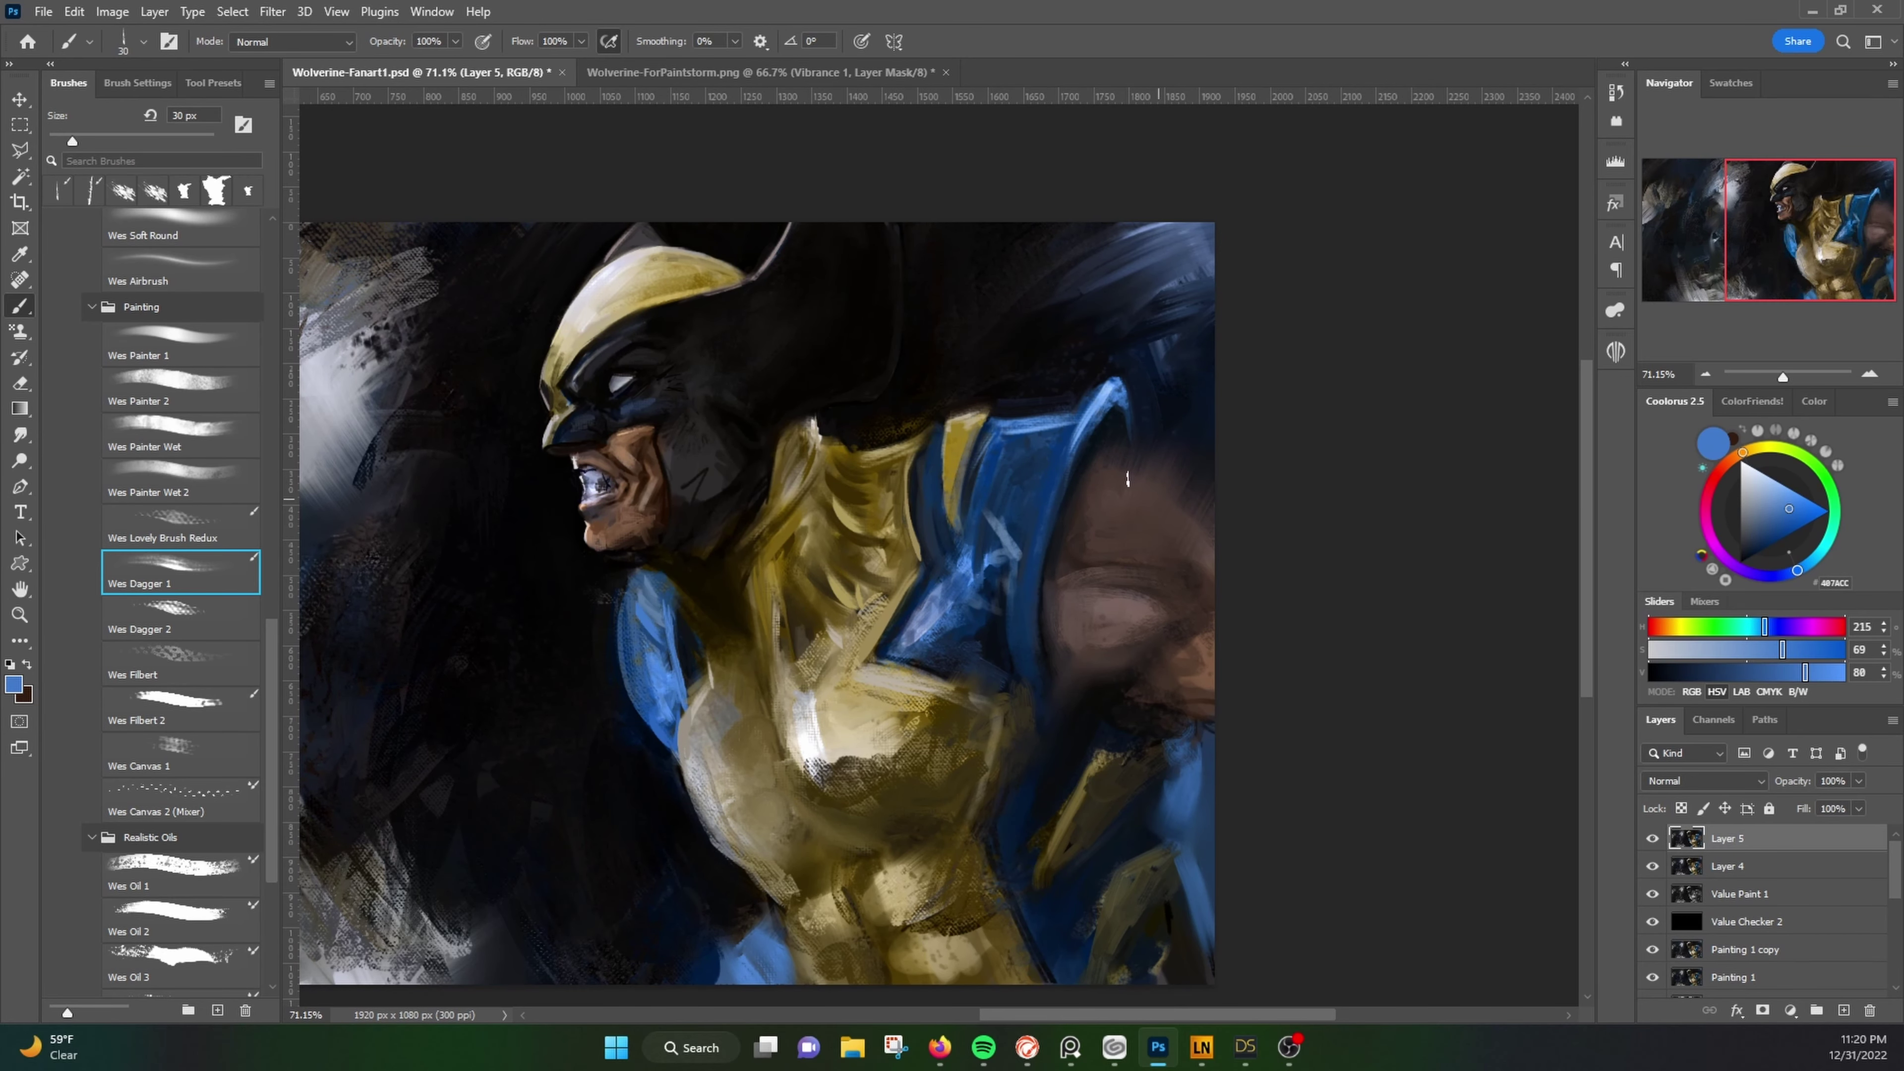
{"action": "left_click_drag", "start_coordinate": [999, 458], "coordinate": [1116, 304]}
{"action": "left_click", "coordinate": [918, 554], "text": "alt"}
{"action": "left_click_drag", "start_coordinate": [929, 596], "coordinate": [1034, 609]}
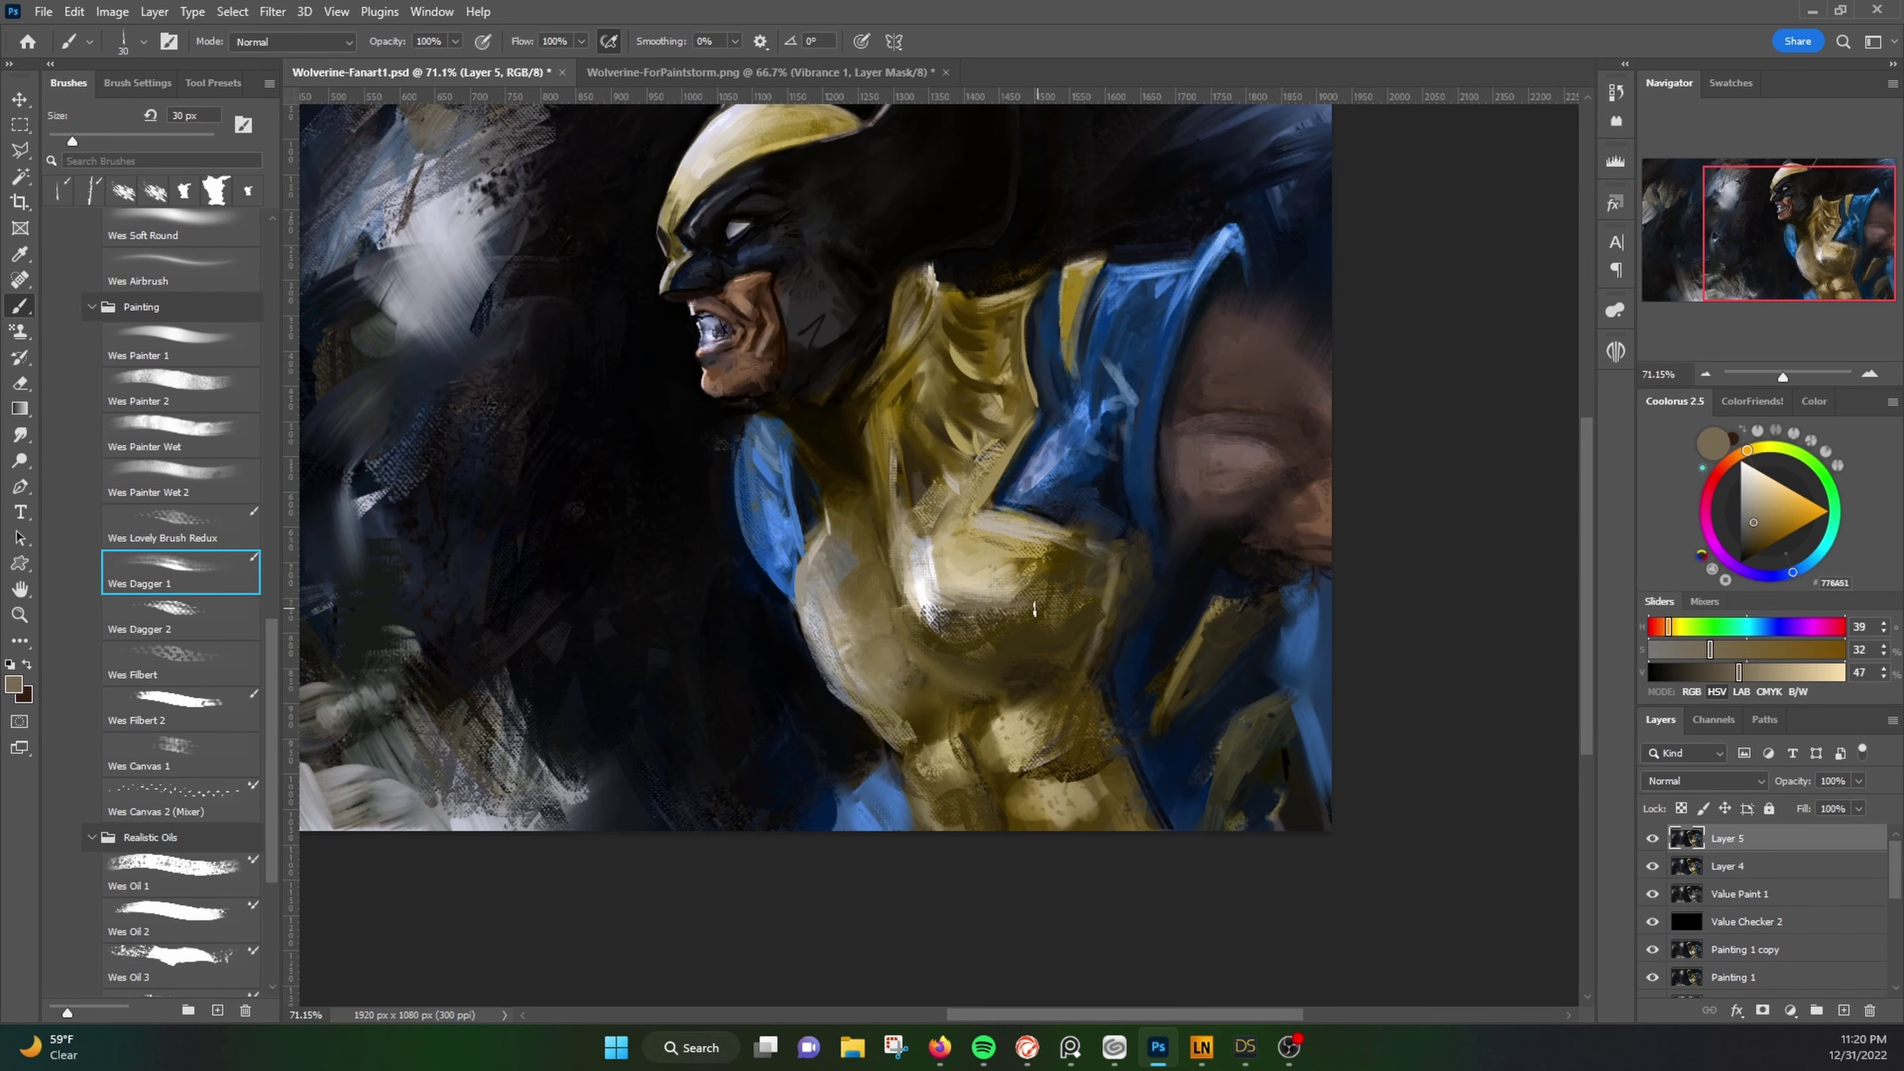
Step: Add a light grey highlight on the upper chest
{"action": "left_click", "coordinate": [965, 370], "text": "alt"}
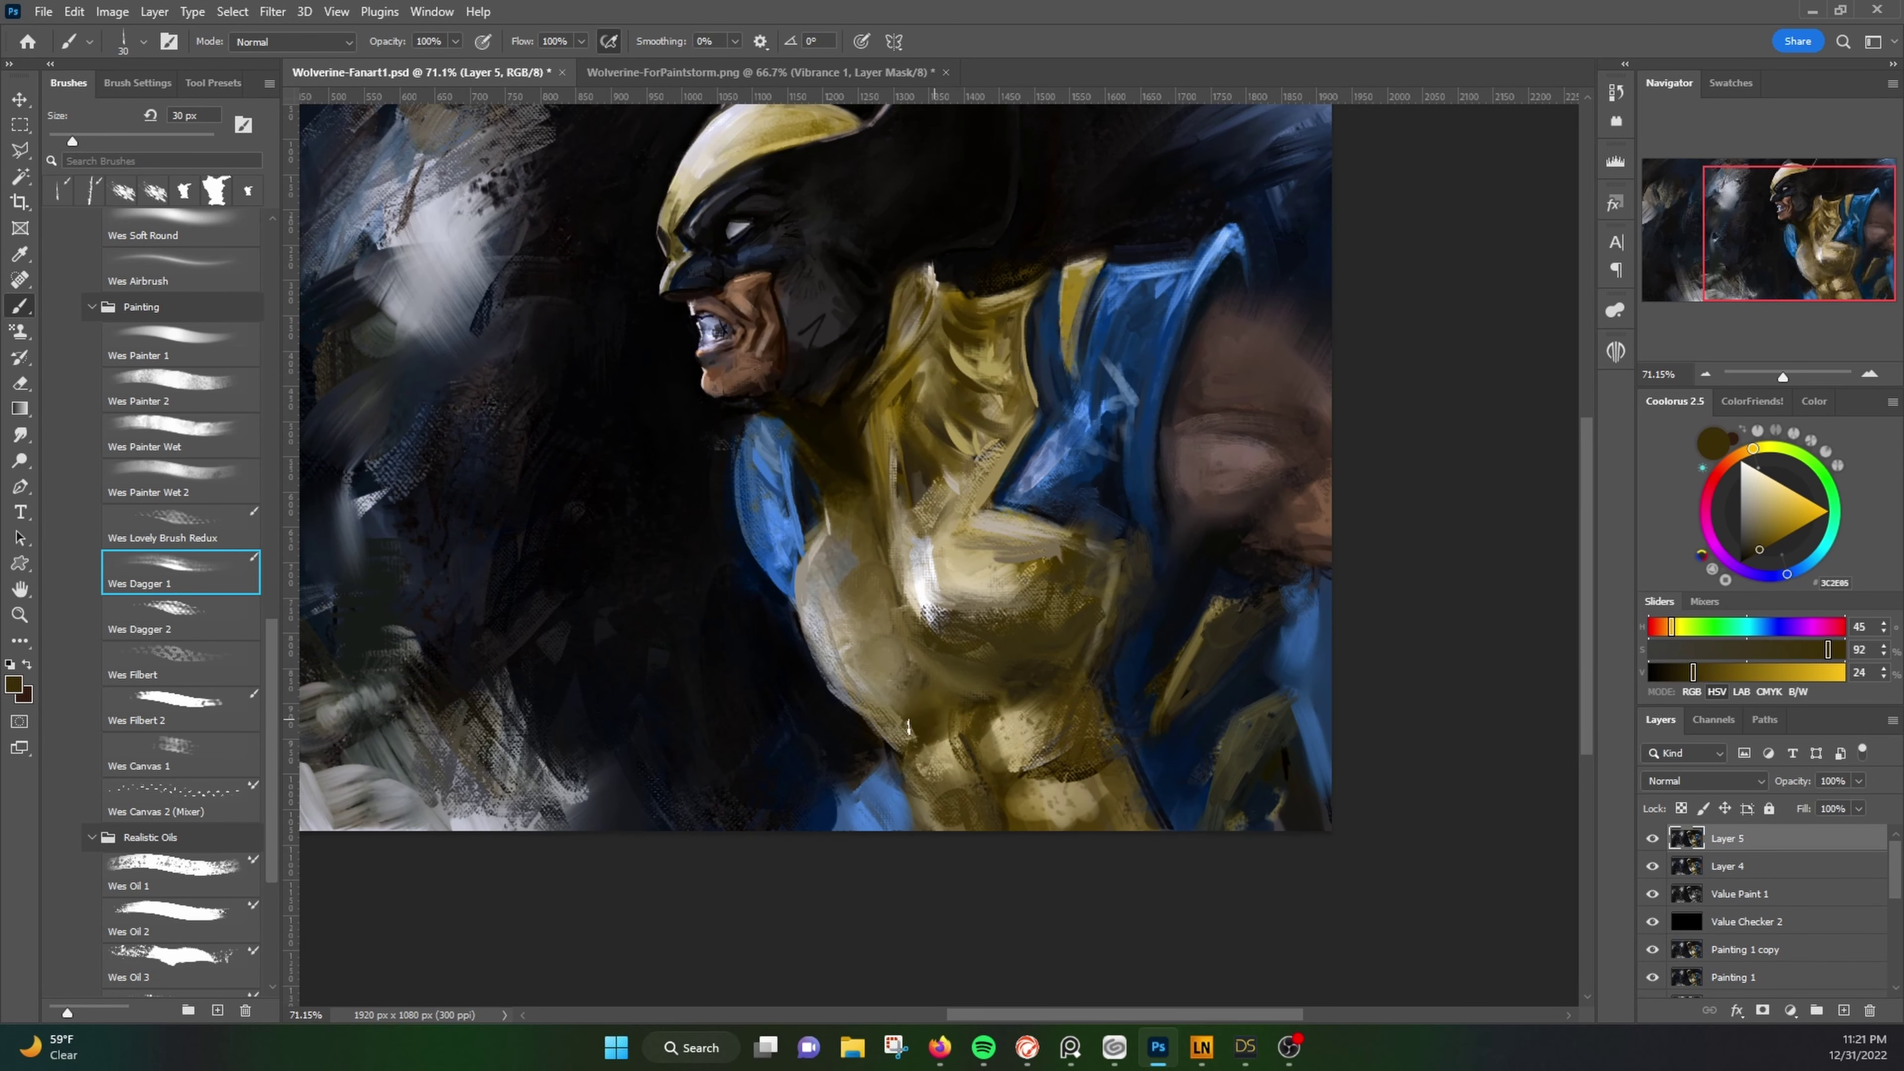
{"action": "left_click", "coordinate": [1006, 597], "text": "alt"}
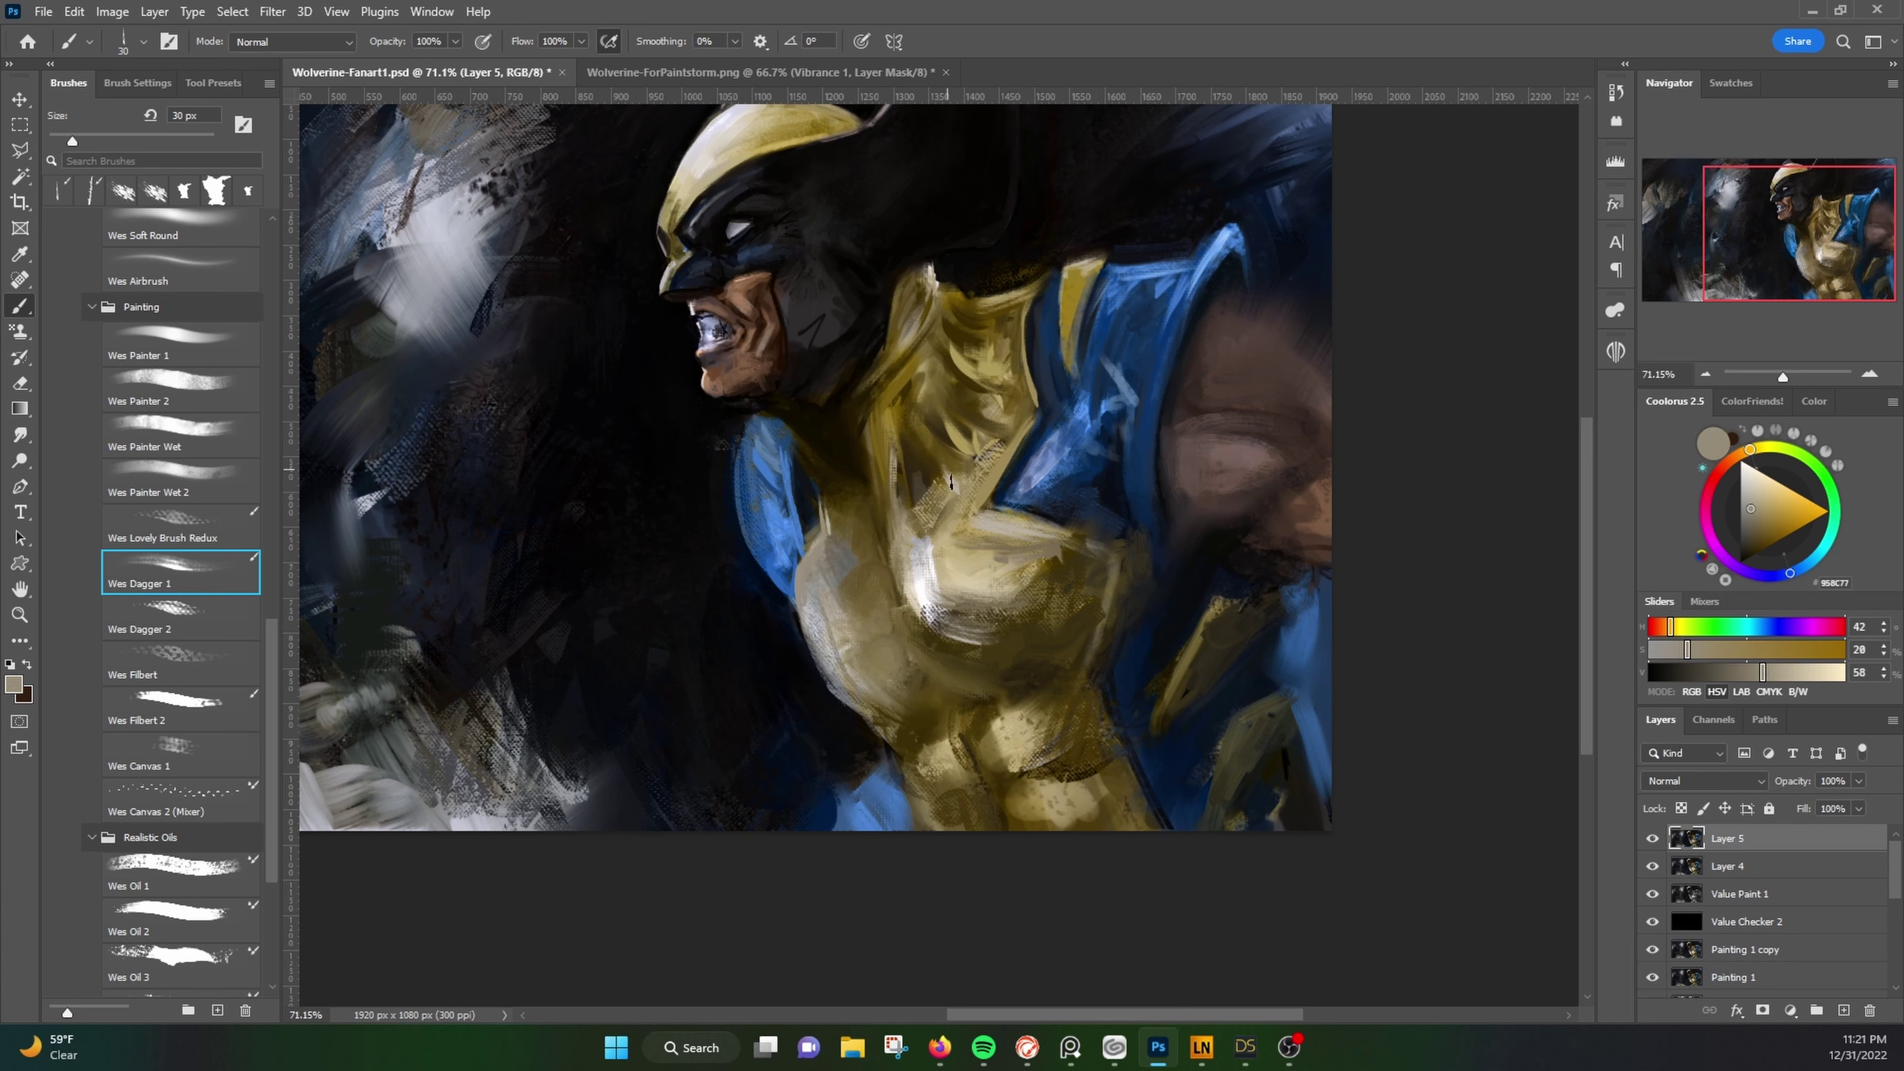
{"action": "left_click_drag", "start_coordinate": [930, 552], "coordinate": [911, 518]}
{"action": "left_click", "coordinate": [942, 563], "text": "alt"}
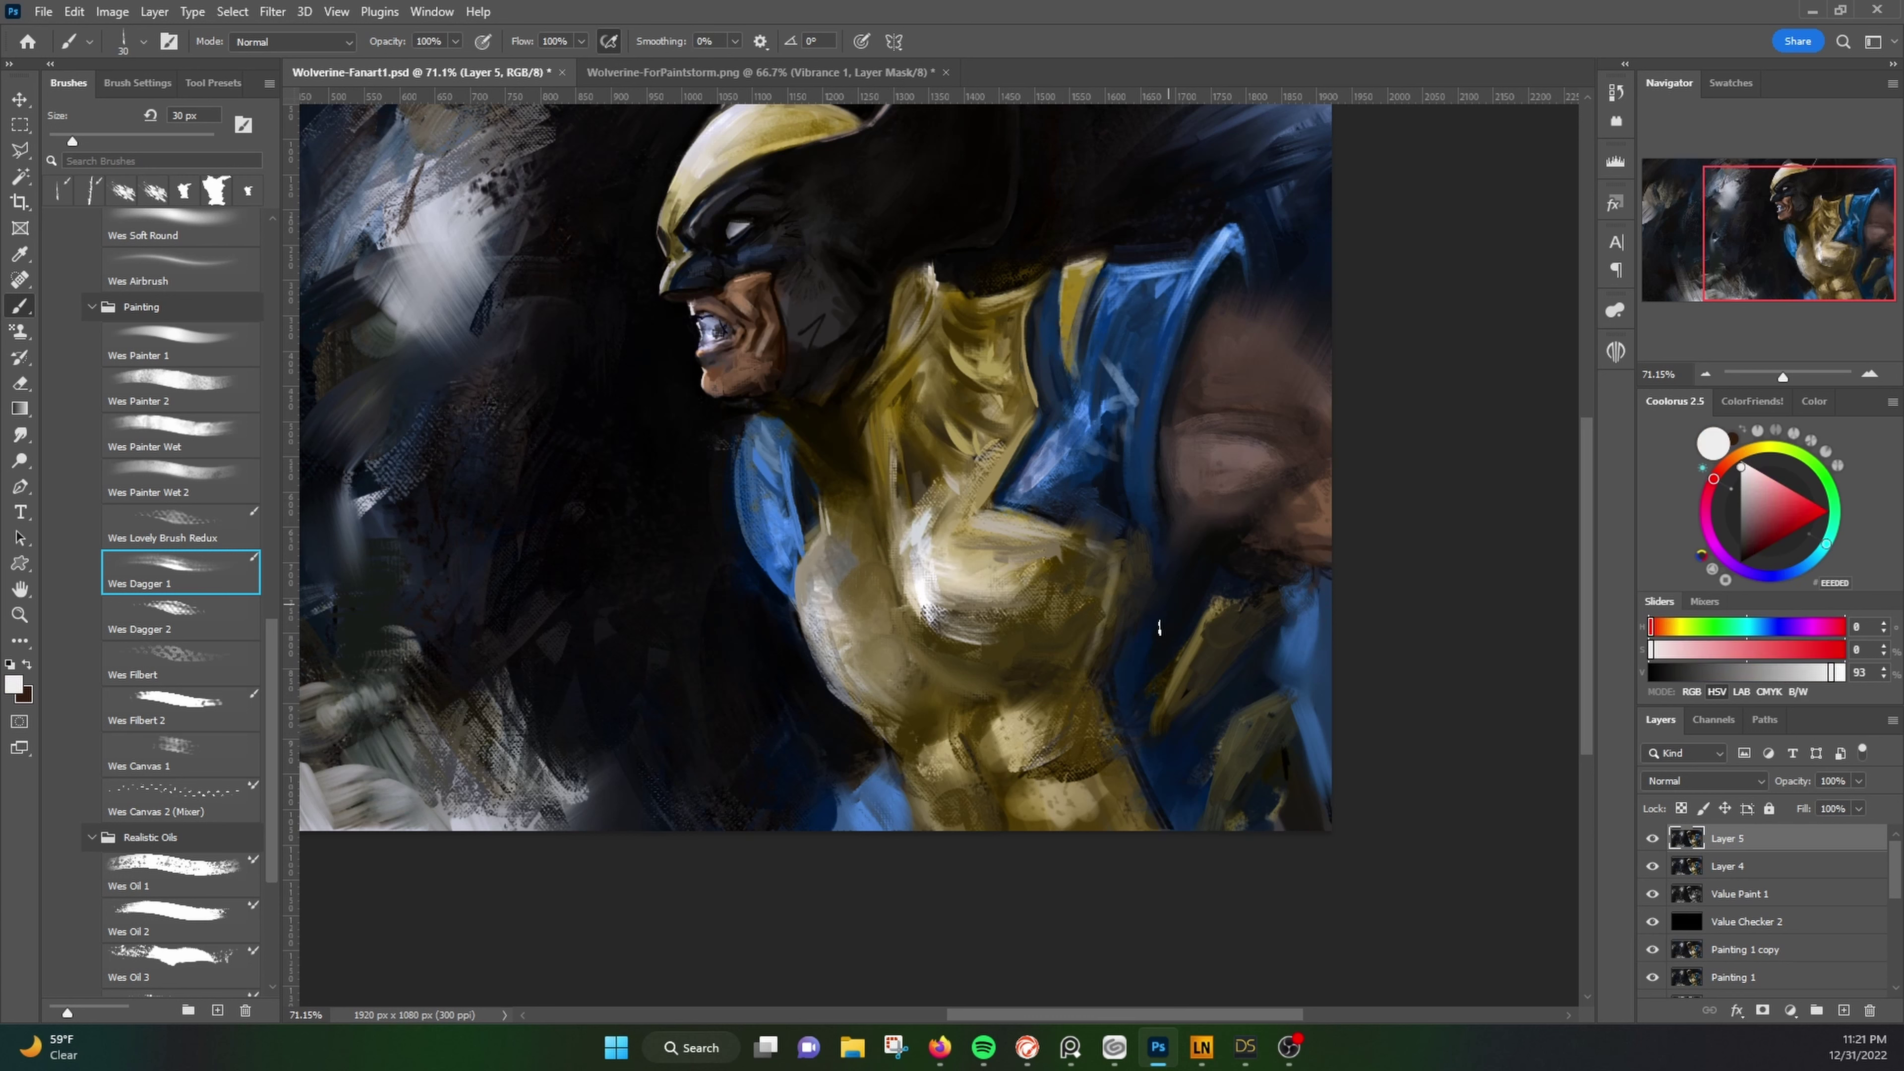
{"action": "left_click", "coordinate": [1210, 584], "text": "alt"}
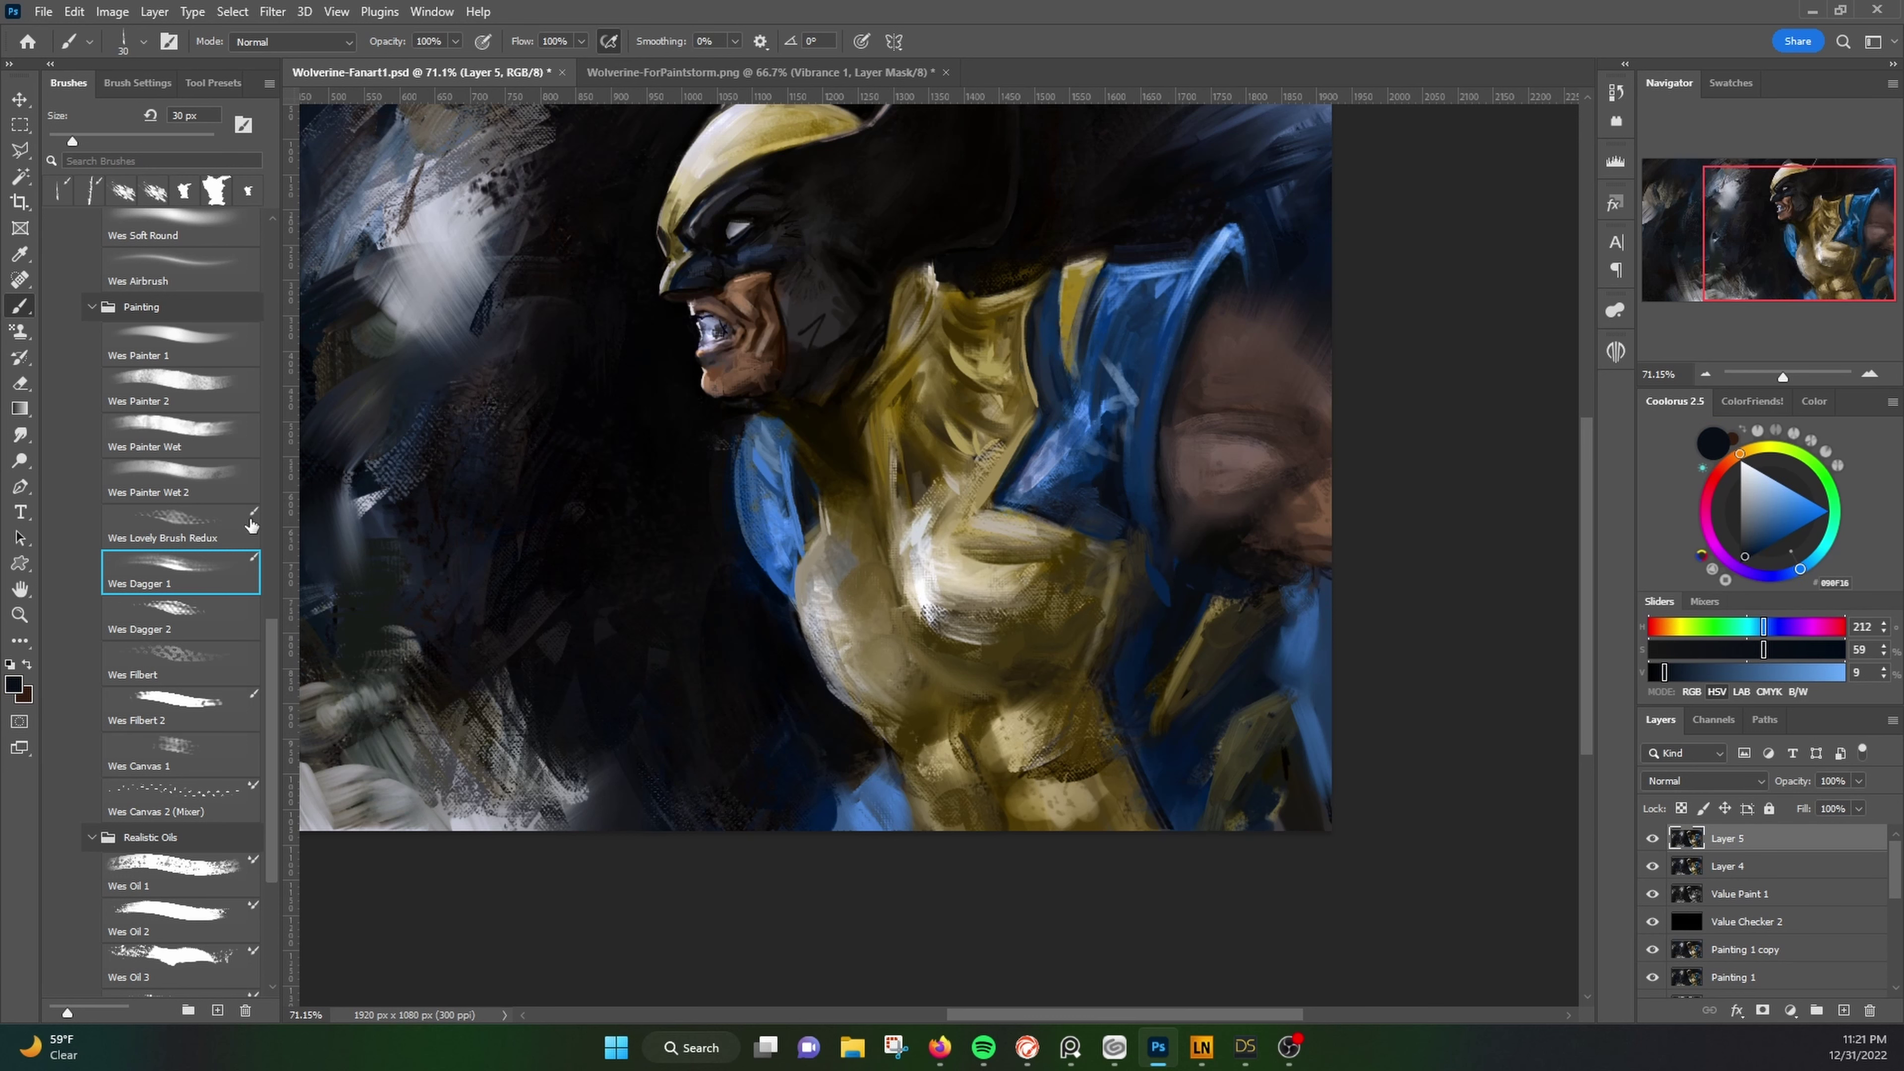
{"action": "scroll", "coordinate": [251, 525], "scroll_direction": "up", "scroll_amount": 3}
Step: Switch to the Wes Lovely Brush Redux brush and sample dark and muted brown tones
{"action": "left_click", "coordinate": [180, 593]}
{"action": "left_click", "coordinate": [1206, 594], "text": "alt"}
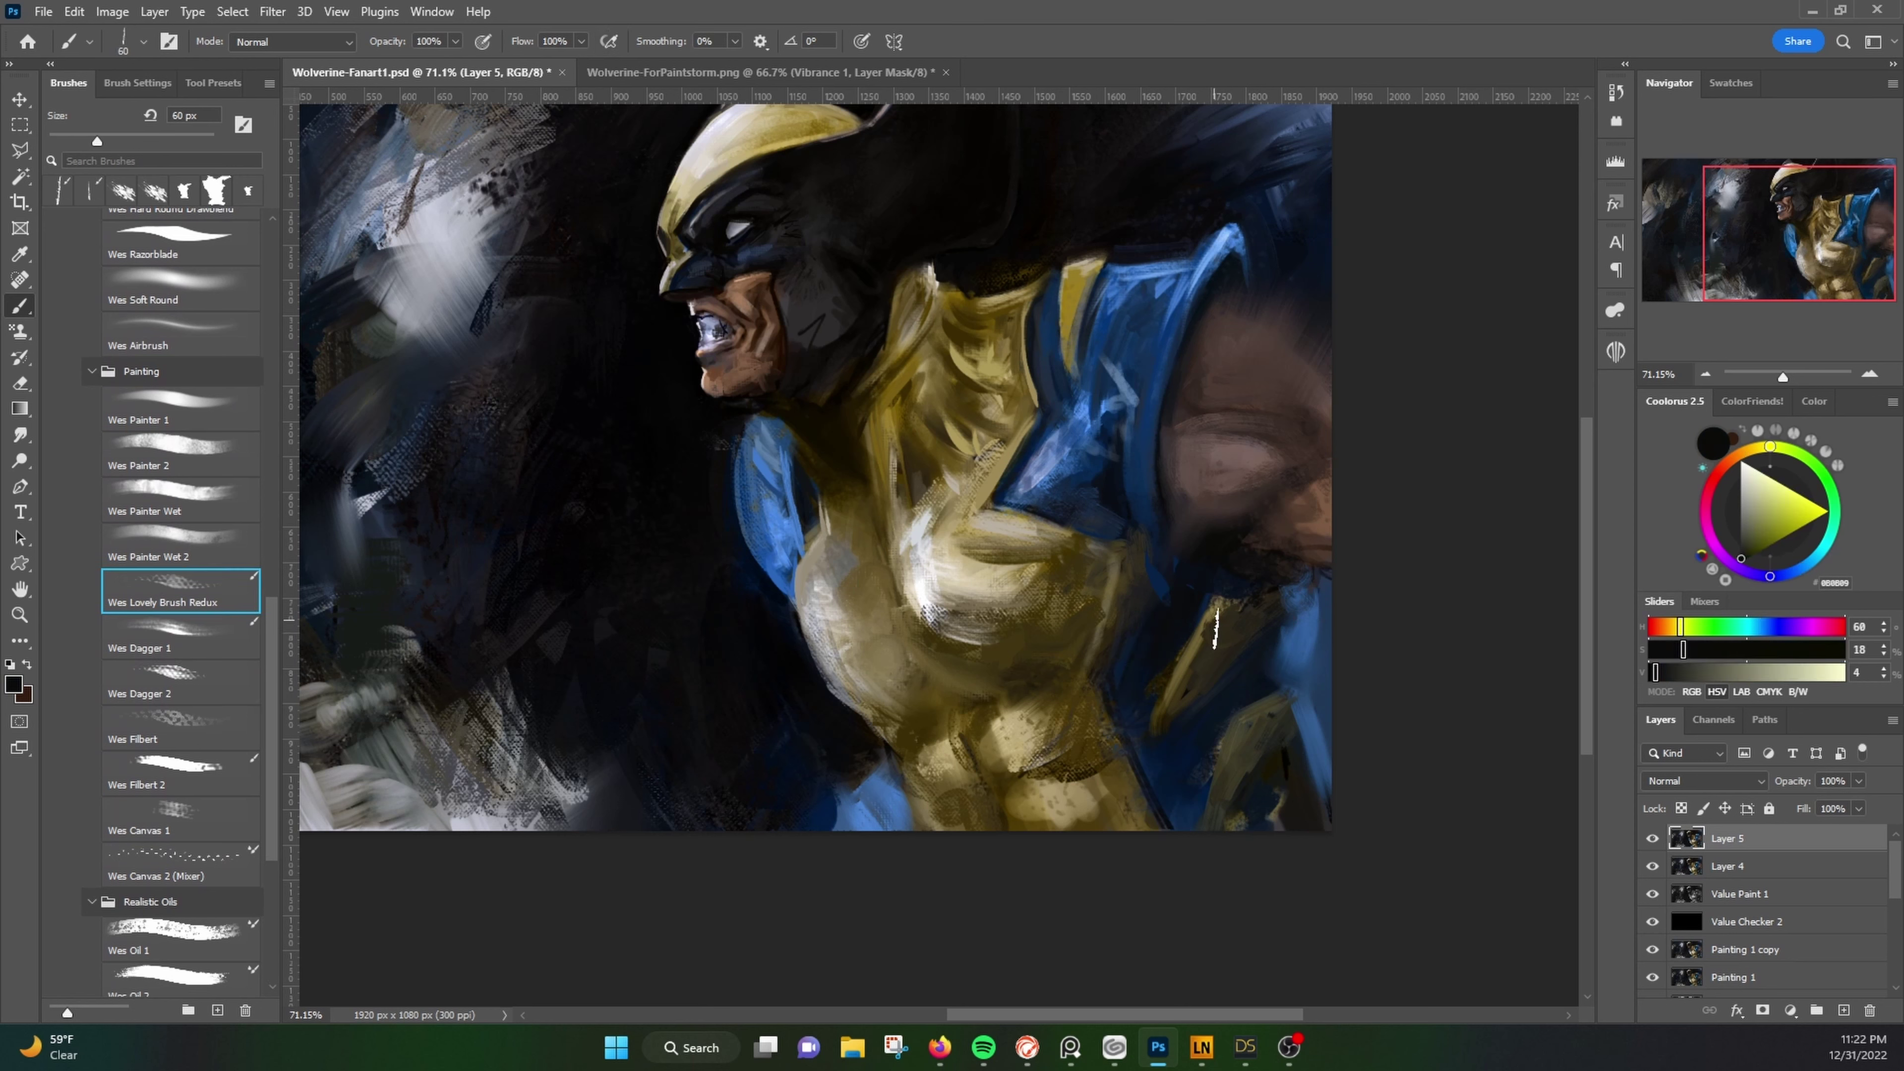
{"action": "left_click", "coordinate": [1220, 618], "text": "alt"}
{"action": "left_click", "coordinate": [1200, 677], "text": "alt"}
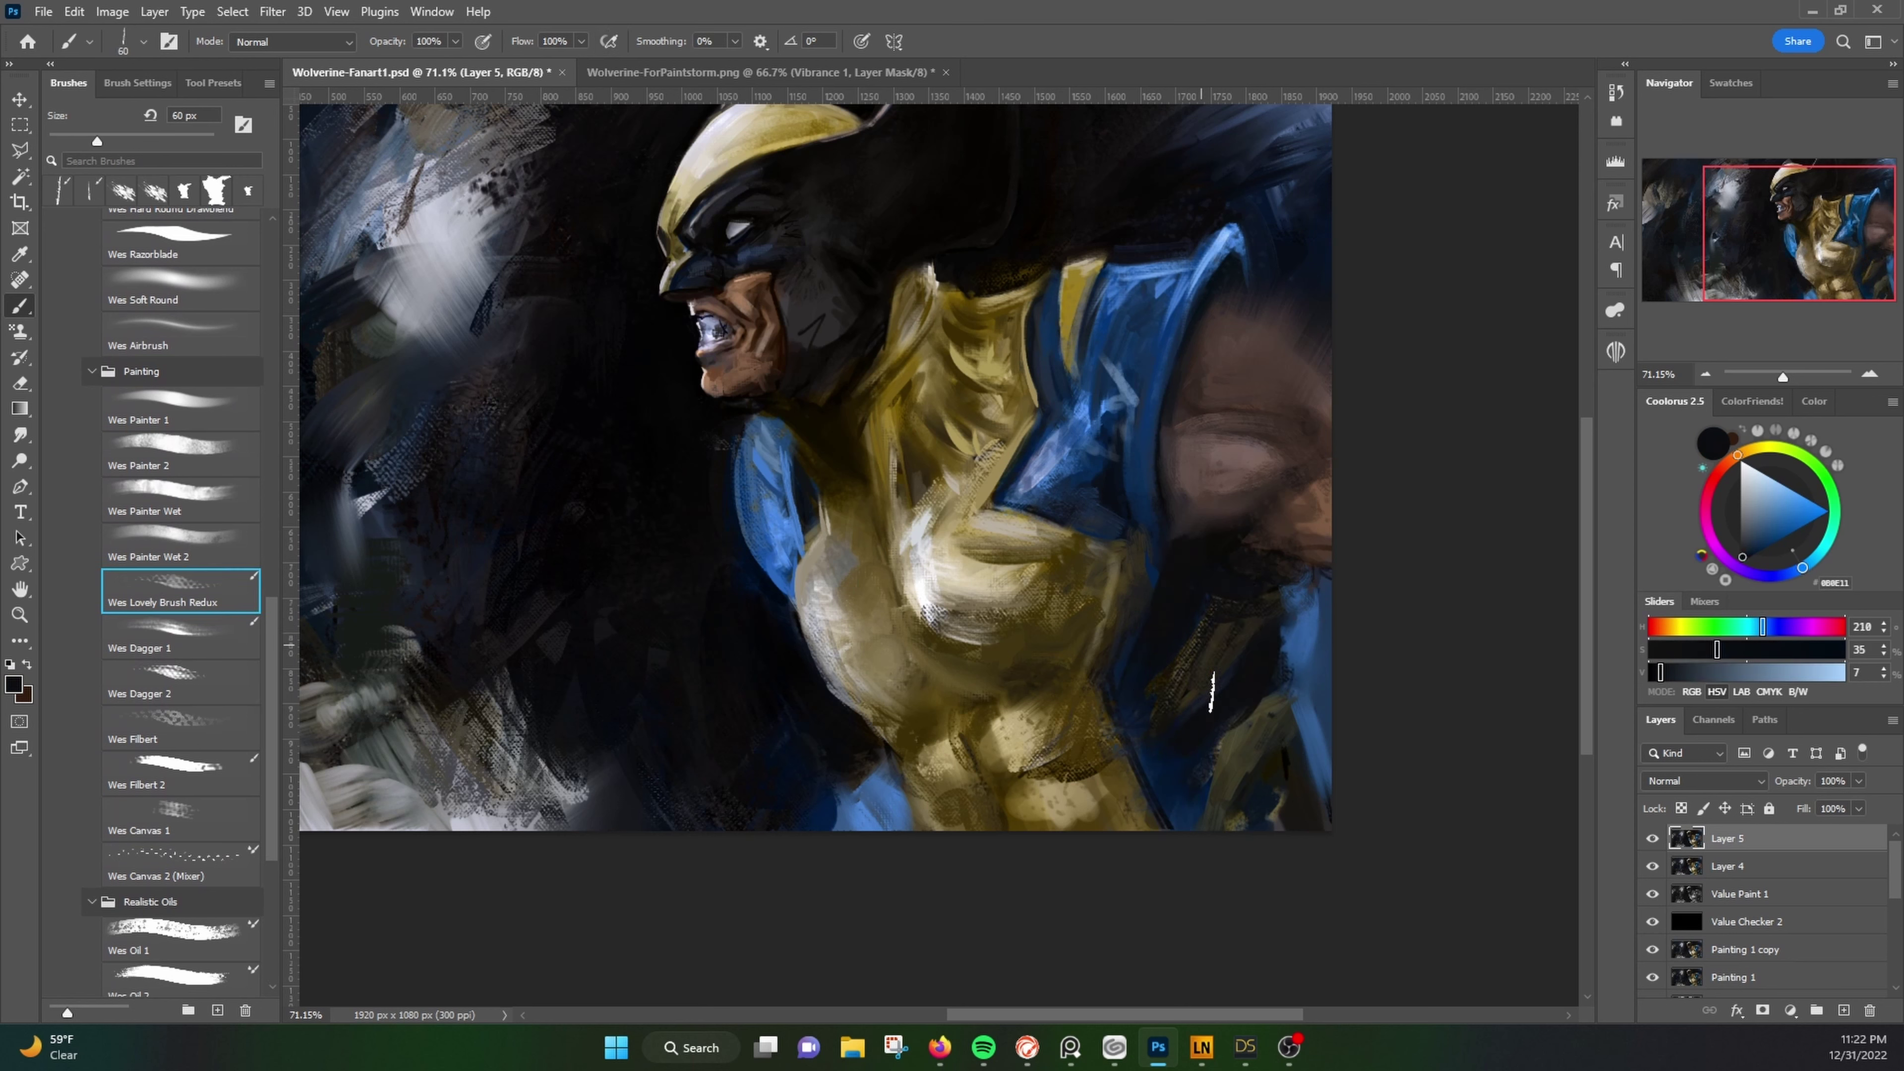
{"action": "left_click", "coordinate": [1038, 754], "text": "alt"}
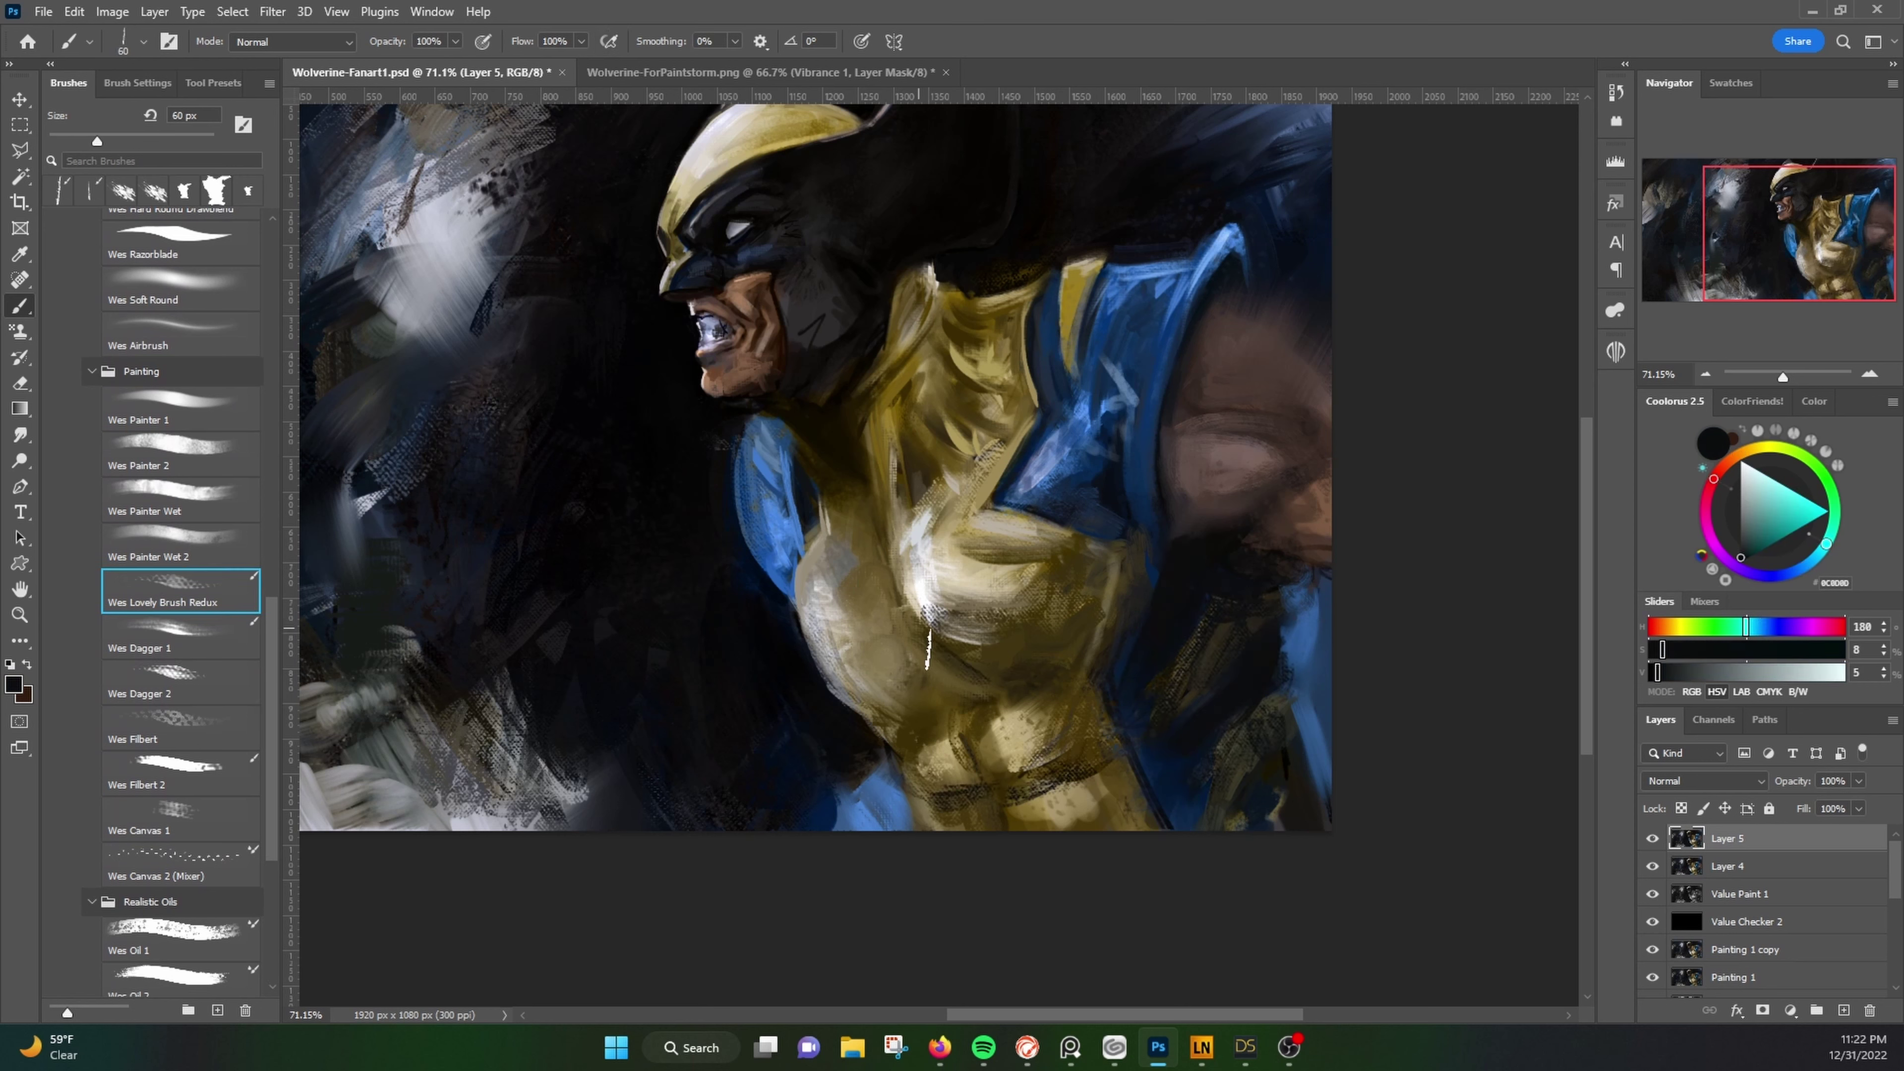
{"action": "left_click", "coordinate": [933, 618], "text": "alt"}
{"action": "left_click", "coordinate": [888, 691], "text": "alt"}
{"action": "left_click", "coordinate": [899, 739], "text": "alt"}
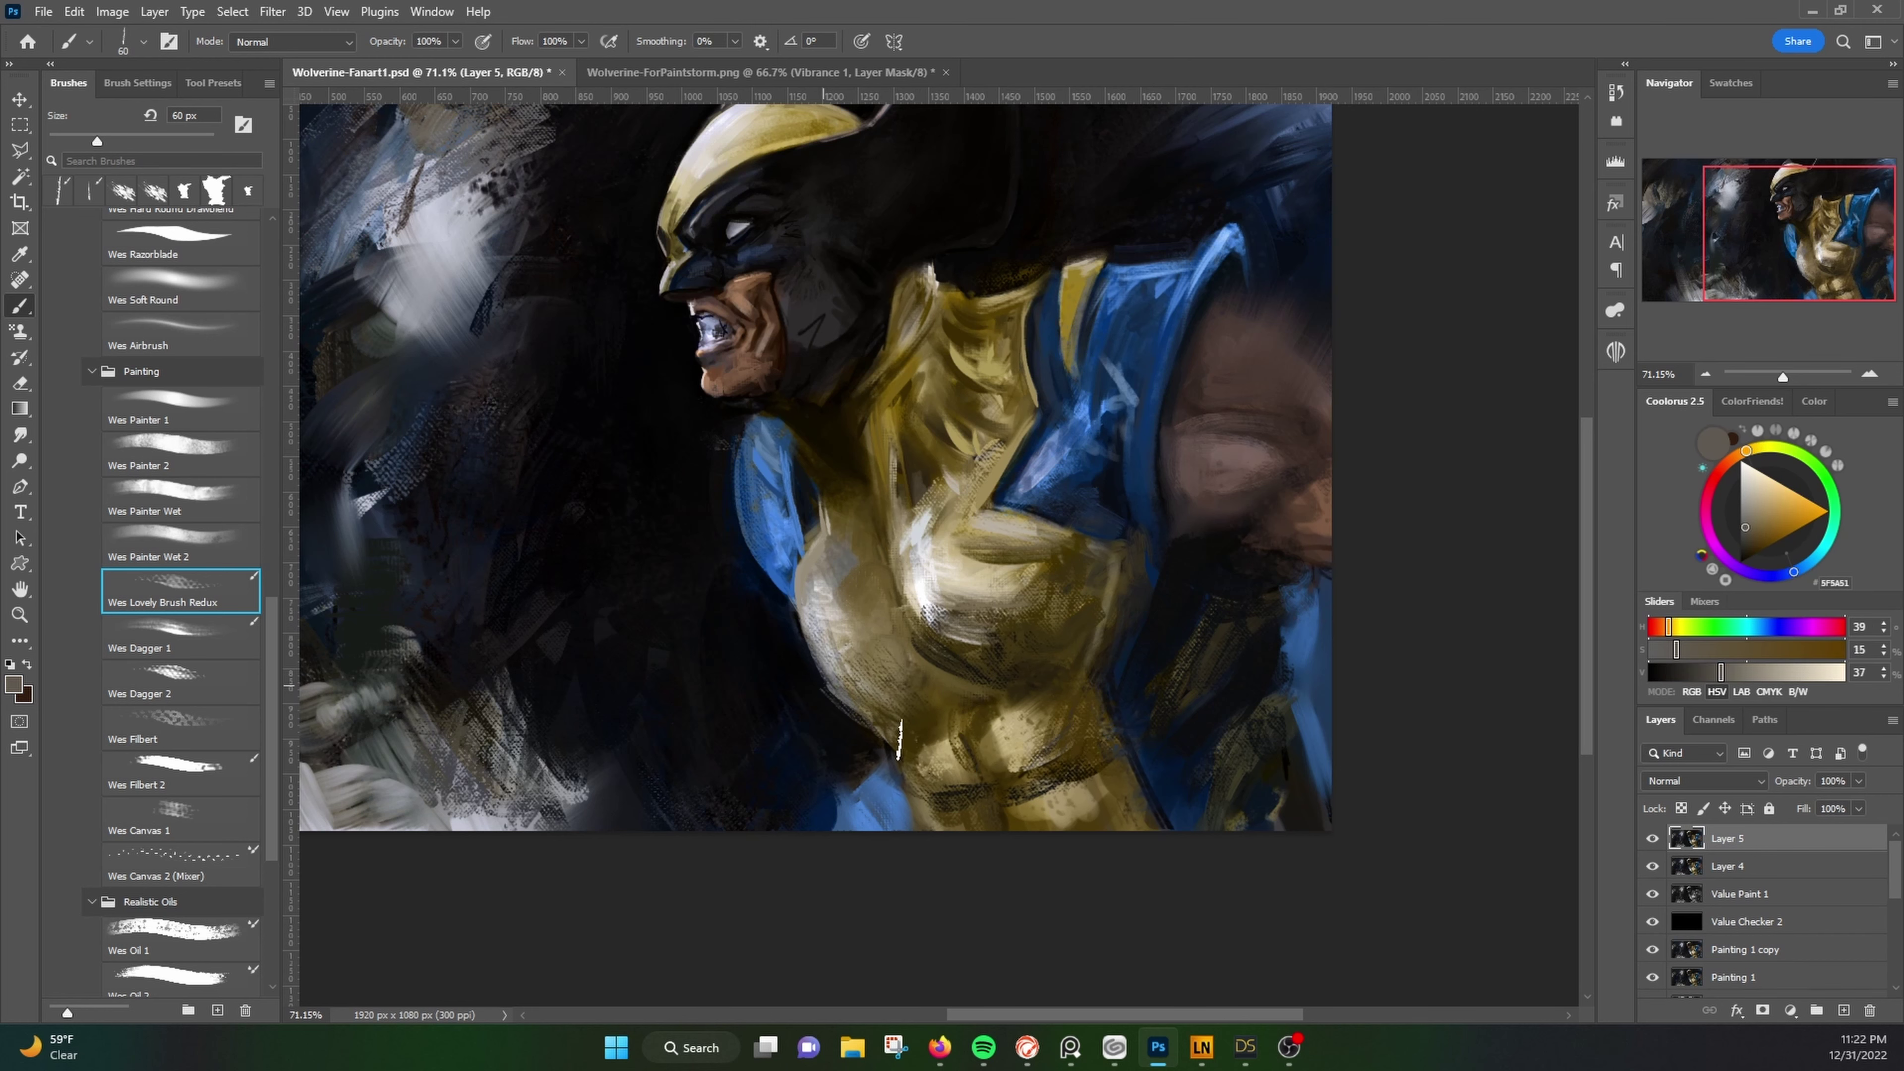
Step: Sample dark mask and skin tones near the head, enlarge the brush to 45 px, and select Wes Painter 1
{"action": "left_click_drag", "start_coordinate": [1115, 518], "coordinate": [1251, 641]}
{"action": "left_click", "coordinate": [949, 414], "text": "alt"}
{"action": "left_click", "coordinate": [945, 405], "text": "alt"}
{"action": "key", "text": "bracketright"}
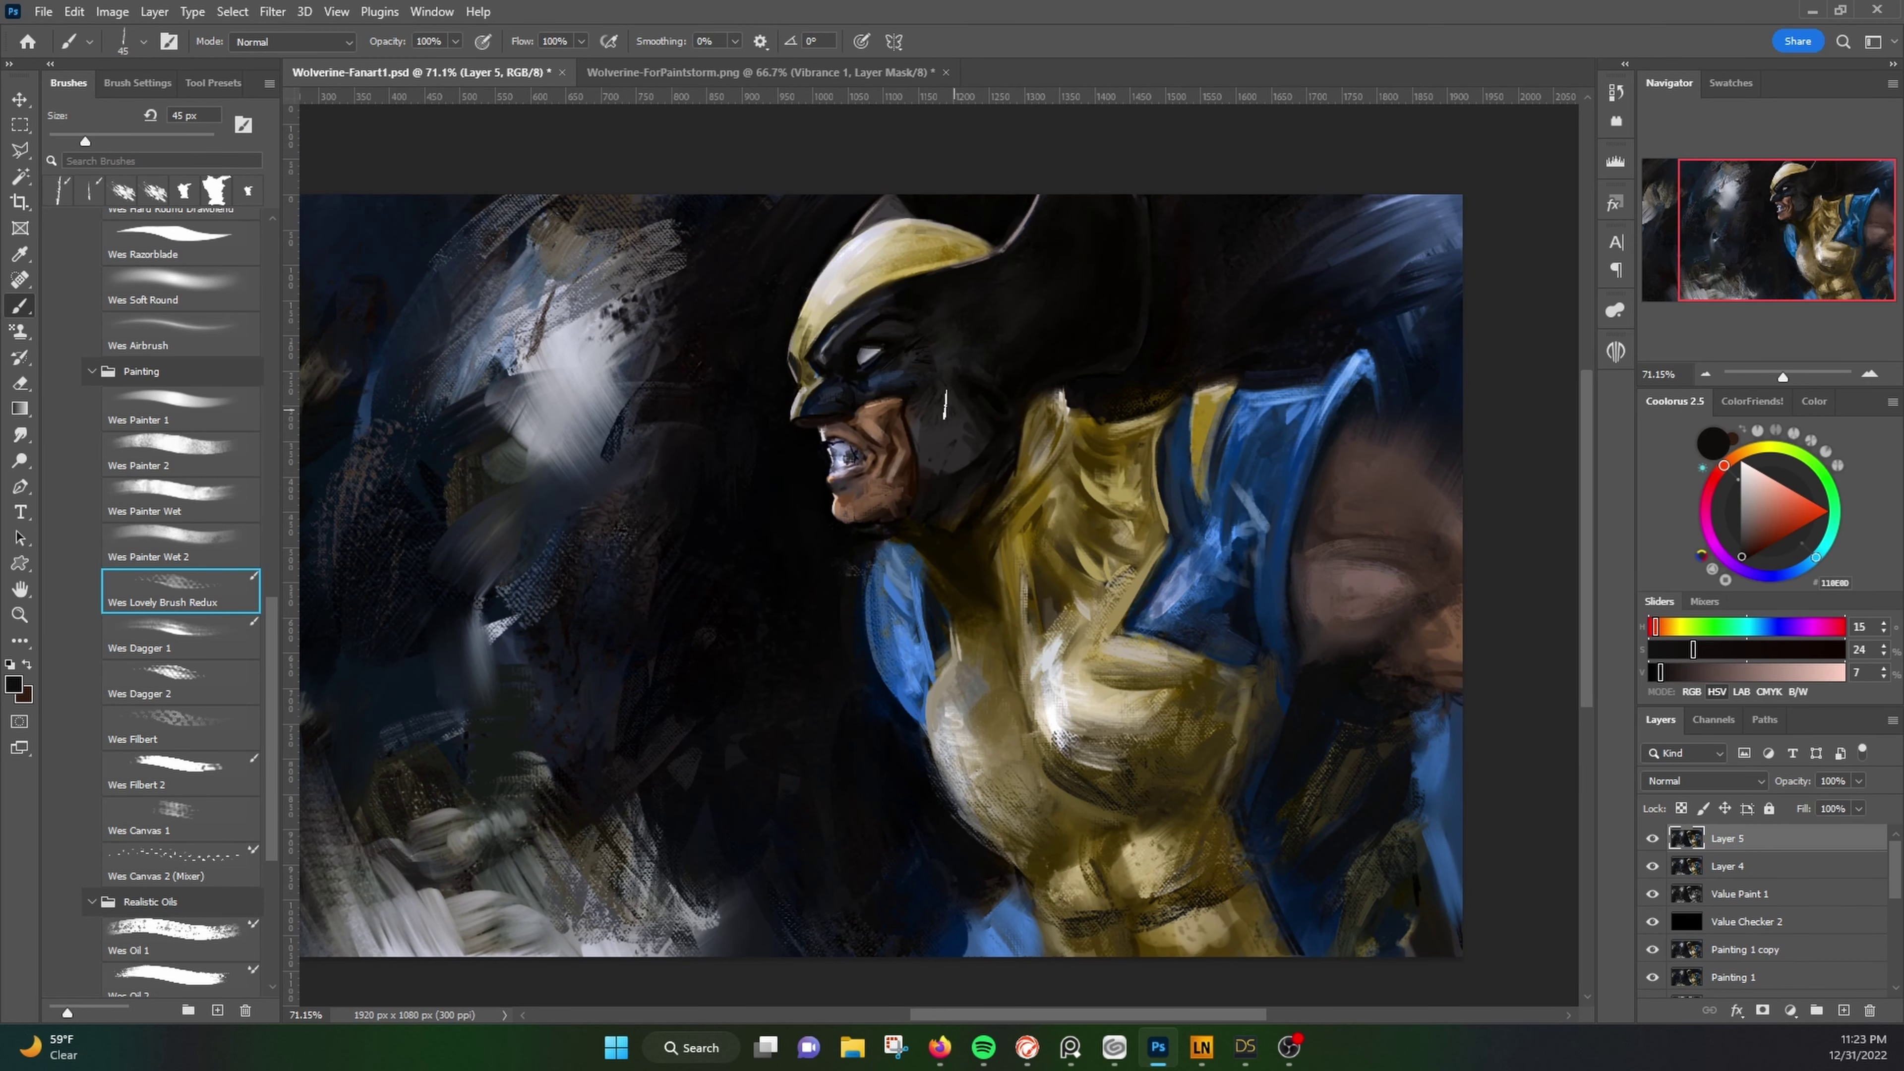
{"action": "left_click", "coordinate": [888, 480], "text": "alt"}
{"action": "scroll", "coordinate": [180, 525], "scroll_direction": "up", "scroll_amount": 3}
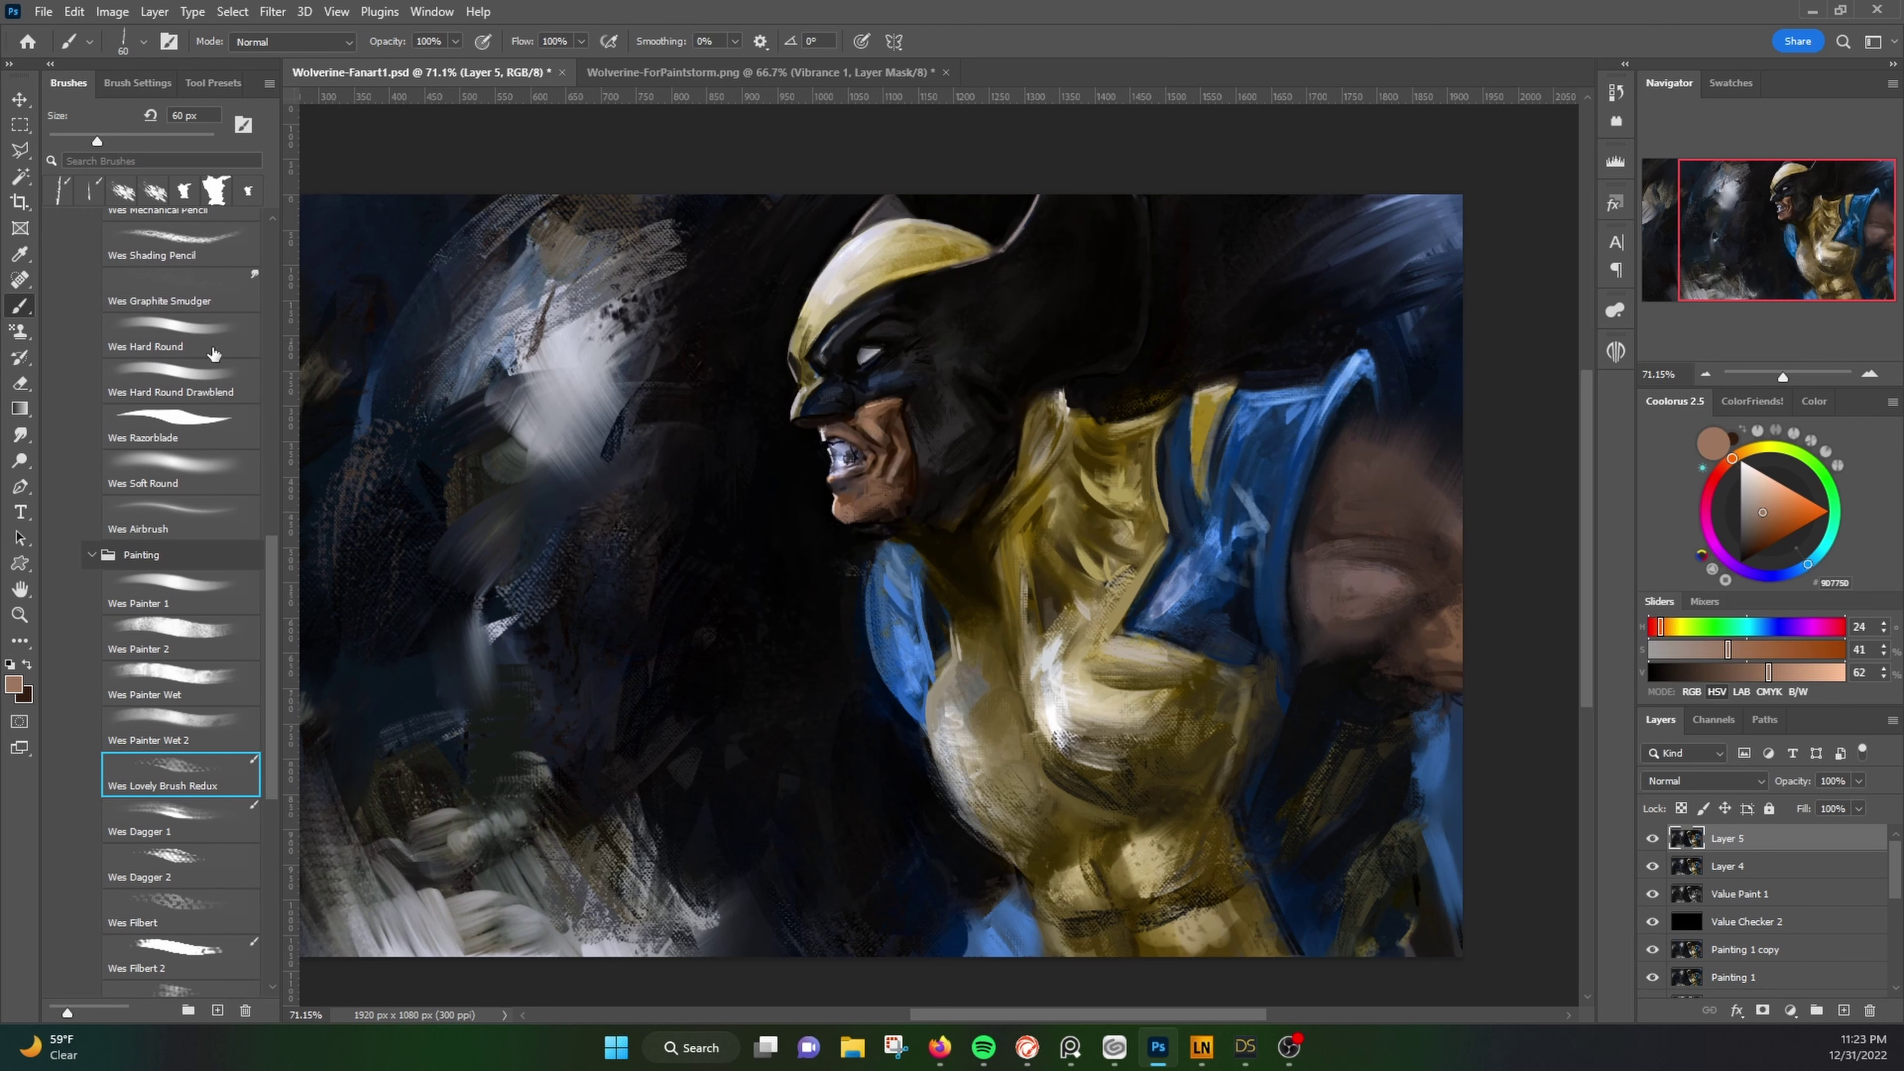
{"action": "left_click", "coordinate": [180, 592]}
Step: With a 5 px brush, paint a light skin-tone stroke along the lower eye edge
{"action": "scroll", "coordinate": [862, 480], "scroll_direction": "up", "scroll_amount": 5}
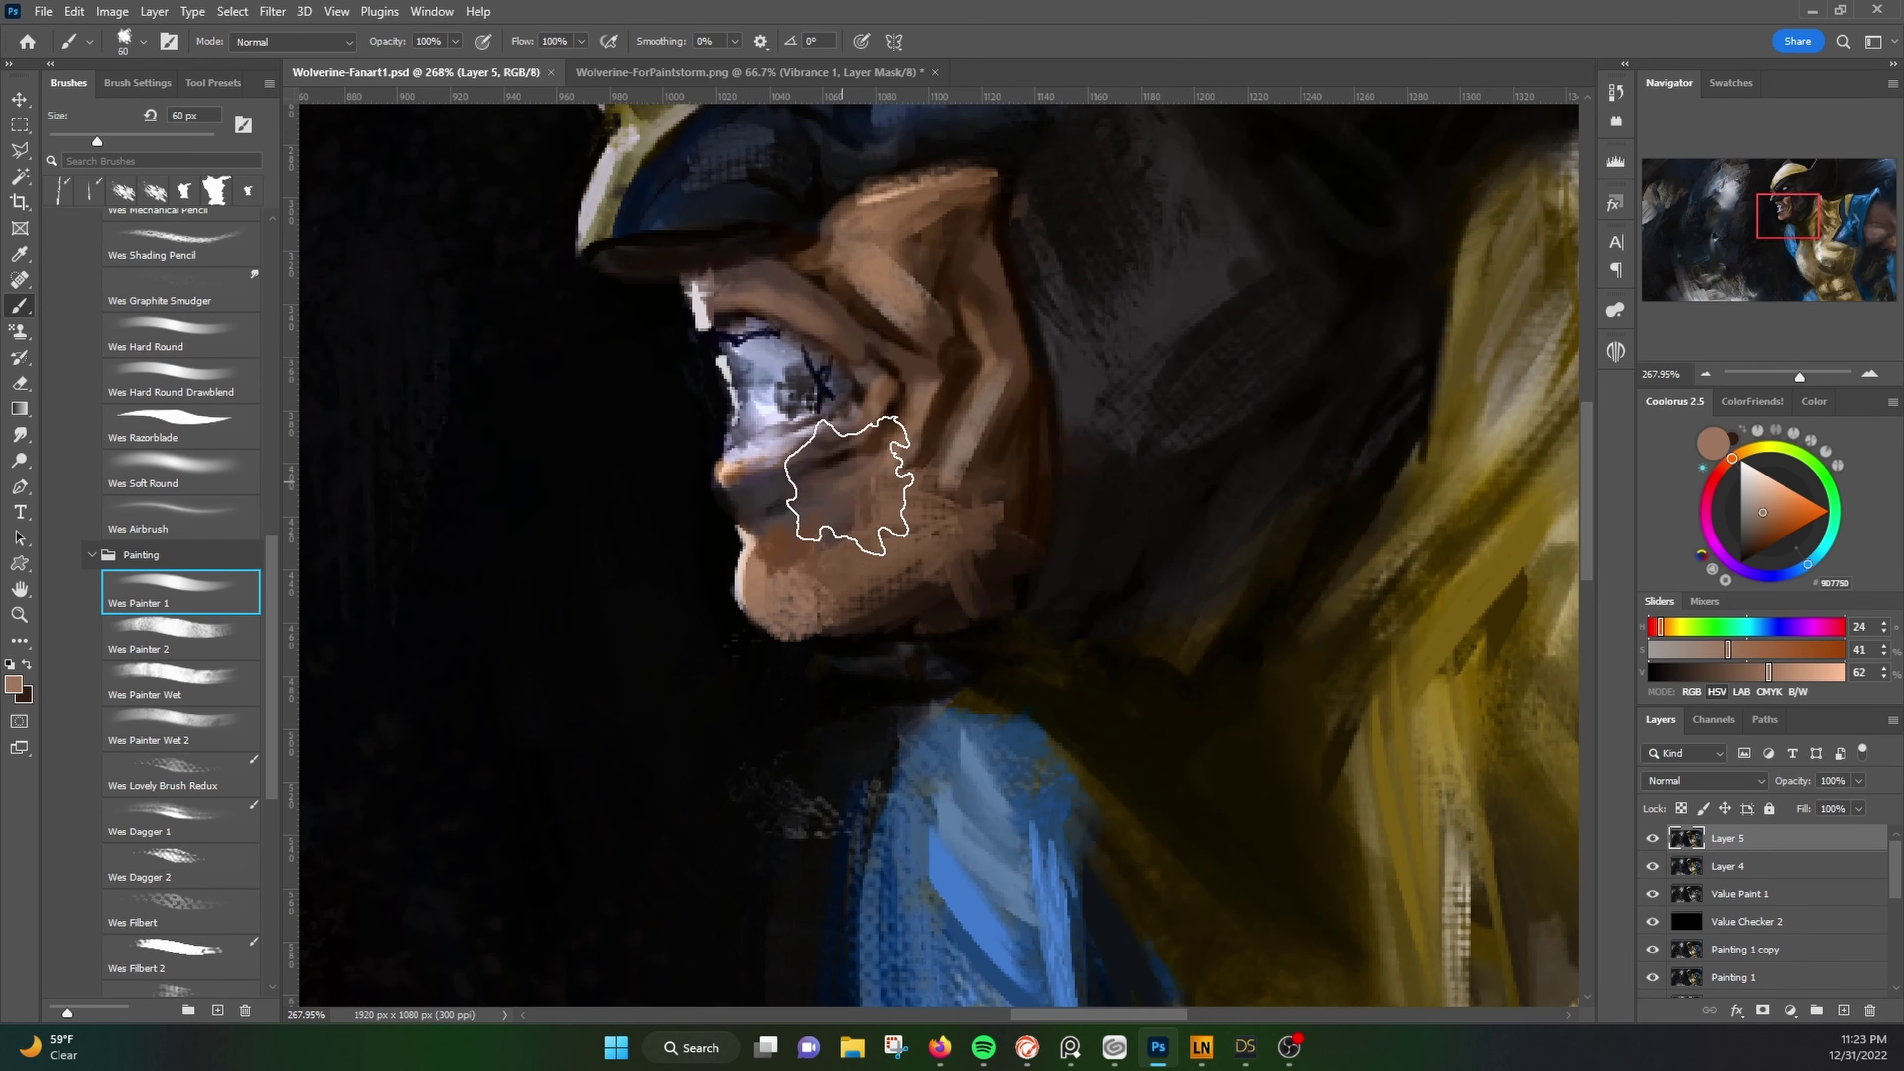
{"action": "key", "text": "bracketleft"}
{"action": "key", "text": "bracketleft"}
{"action": "key", "text": "bracketleft"}
{"action": "left_click", "coordinate": [747, 494], "text": "alt"}
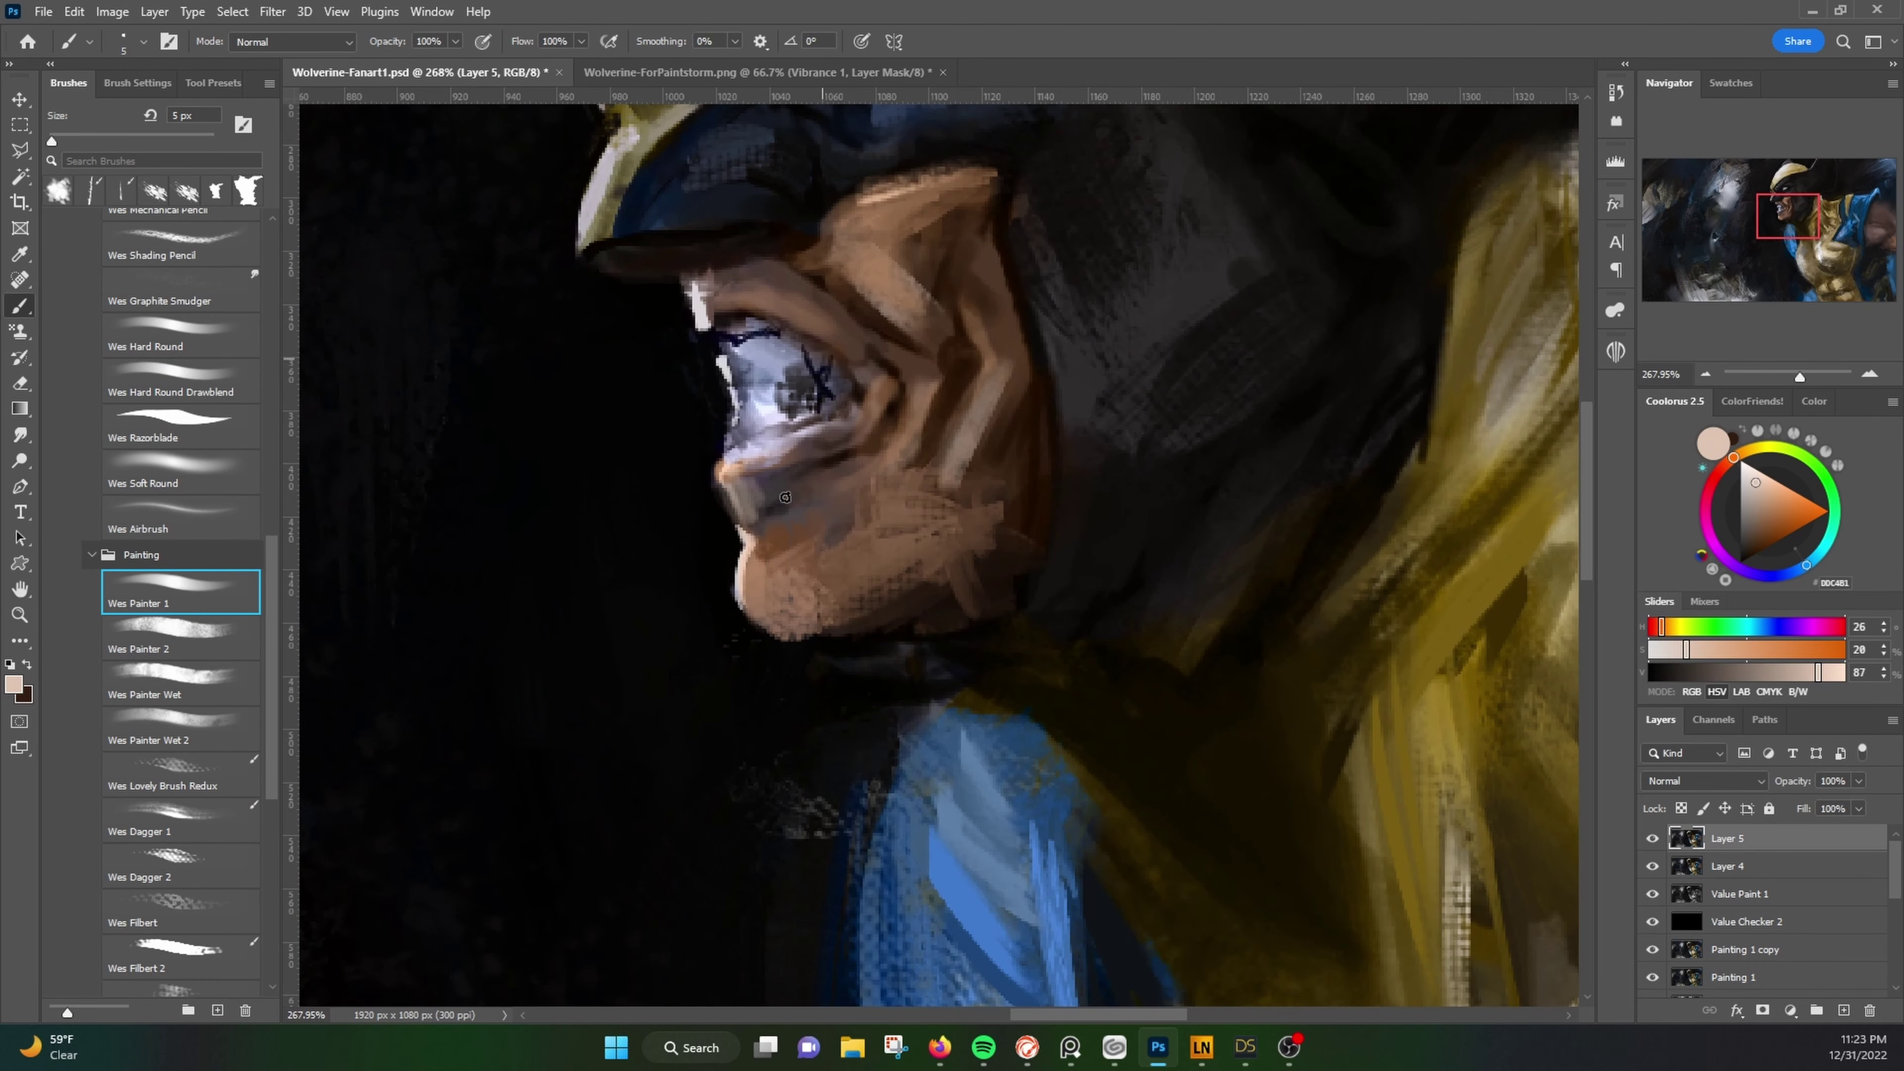
{"action": "left_click", "coordinate": [771, 431], "text": "alt"}
{"action": "left_click_drag", "start_coordinate": [730, 456], "coordinate": [709, 473]}
{"action": "left_click", "coordinate": [755, 313], "text": "alt"}
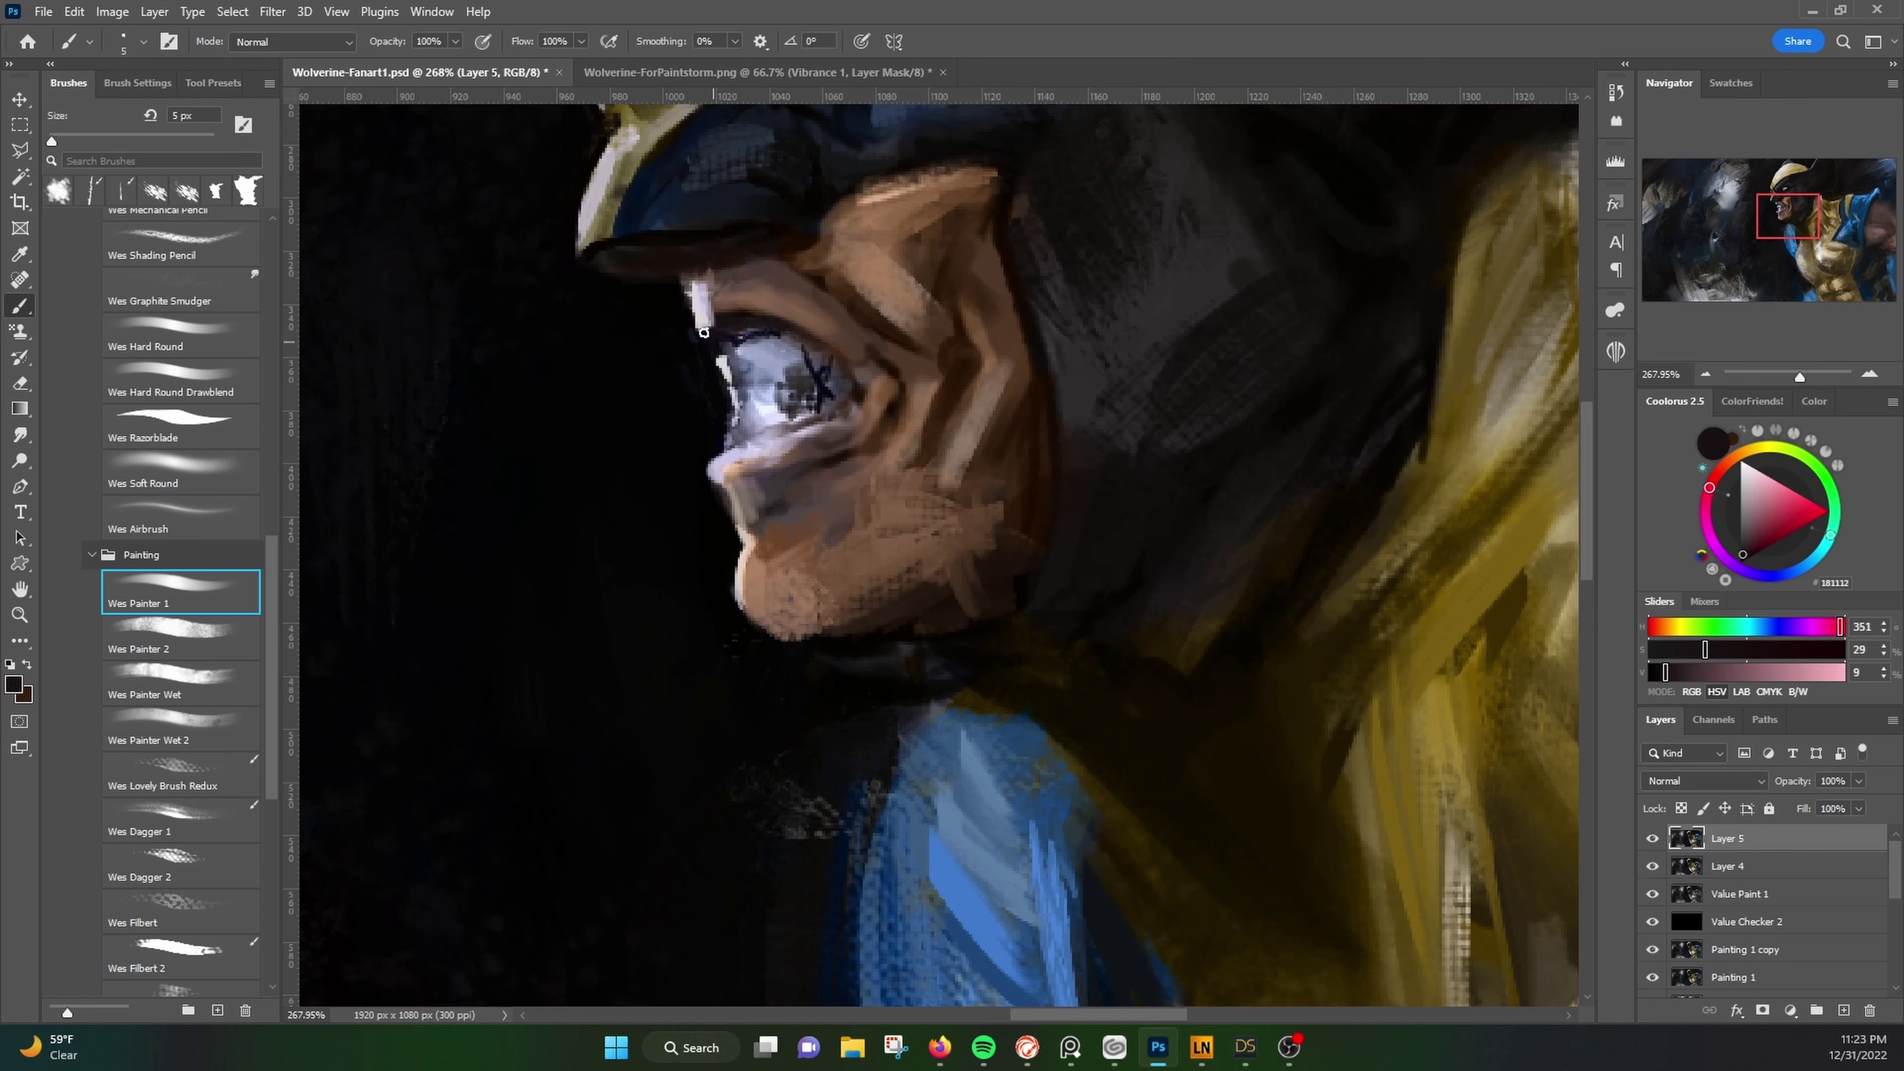
Step: Paint darker brown shading along the jaw with a larger brush
{"action": "left_click", "coordinate": [859, 645], "text": "alt"}
{"action": "key", "text": "bracketright"}
{"action": "key", "text": "bracketright"}
{"action": "key", "text": "bracketright"}
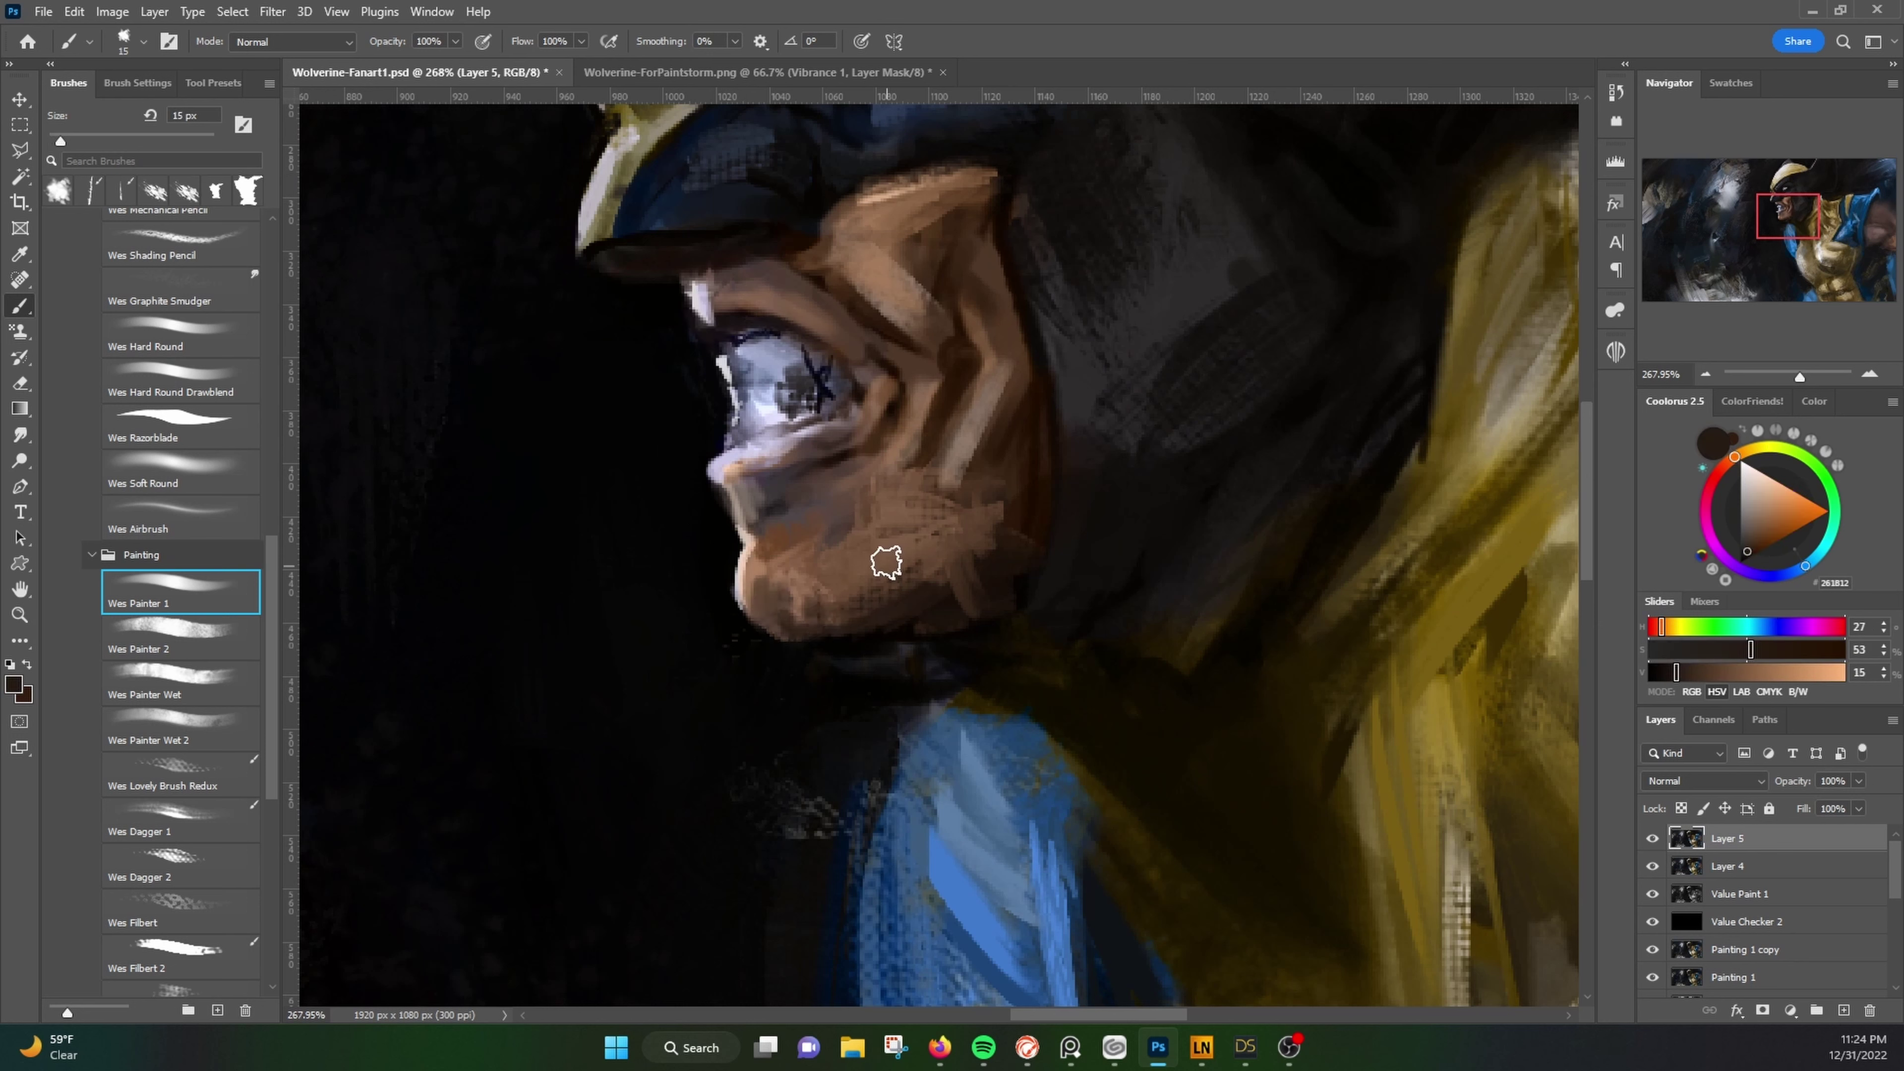
{"action": "mouse_move", "coordinate": [888, 558]}
{"action": "left_mouse_down"}
{"action": "mouse_move", "coordinate": [988, 495]}
{"action": "mouse_move", "coordinate": [985, 563]}
{"action": "left_mouse_up"}
{"action": "key", "text": "bracketleft"}
{"action": "key", "text": "bracketleft"}
{"action": "key", "text": "bracketleft"}
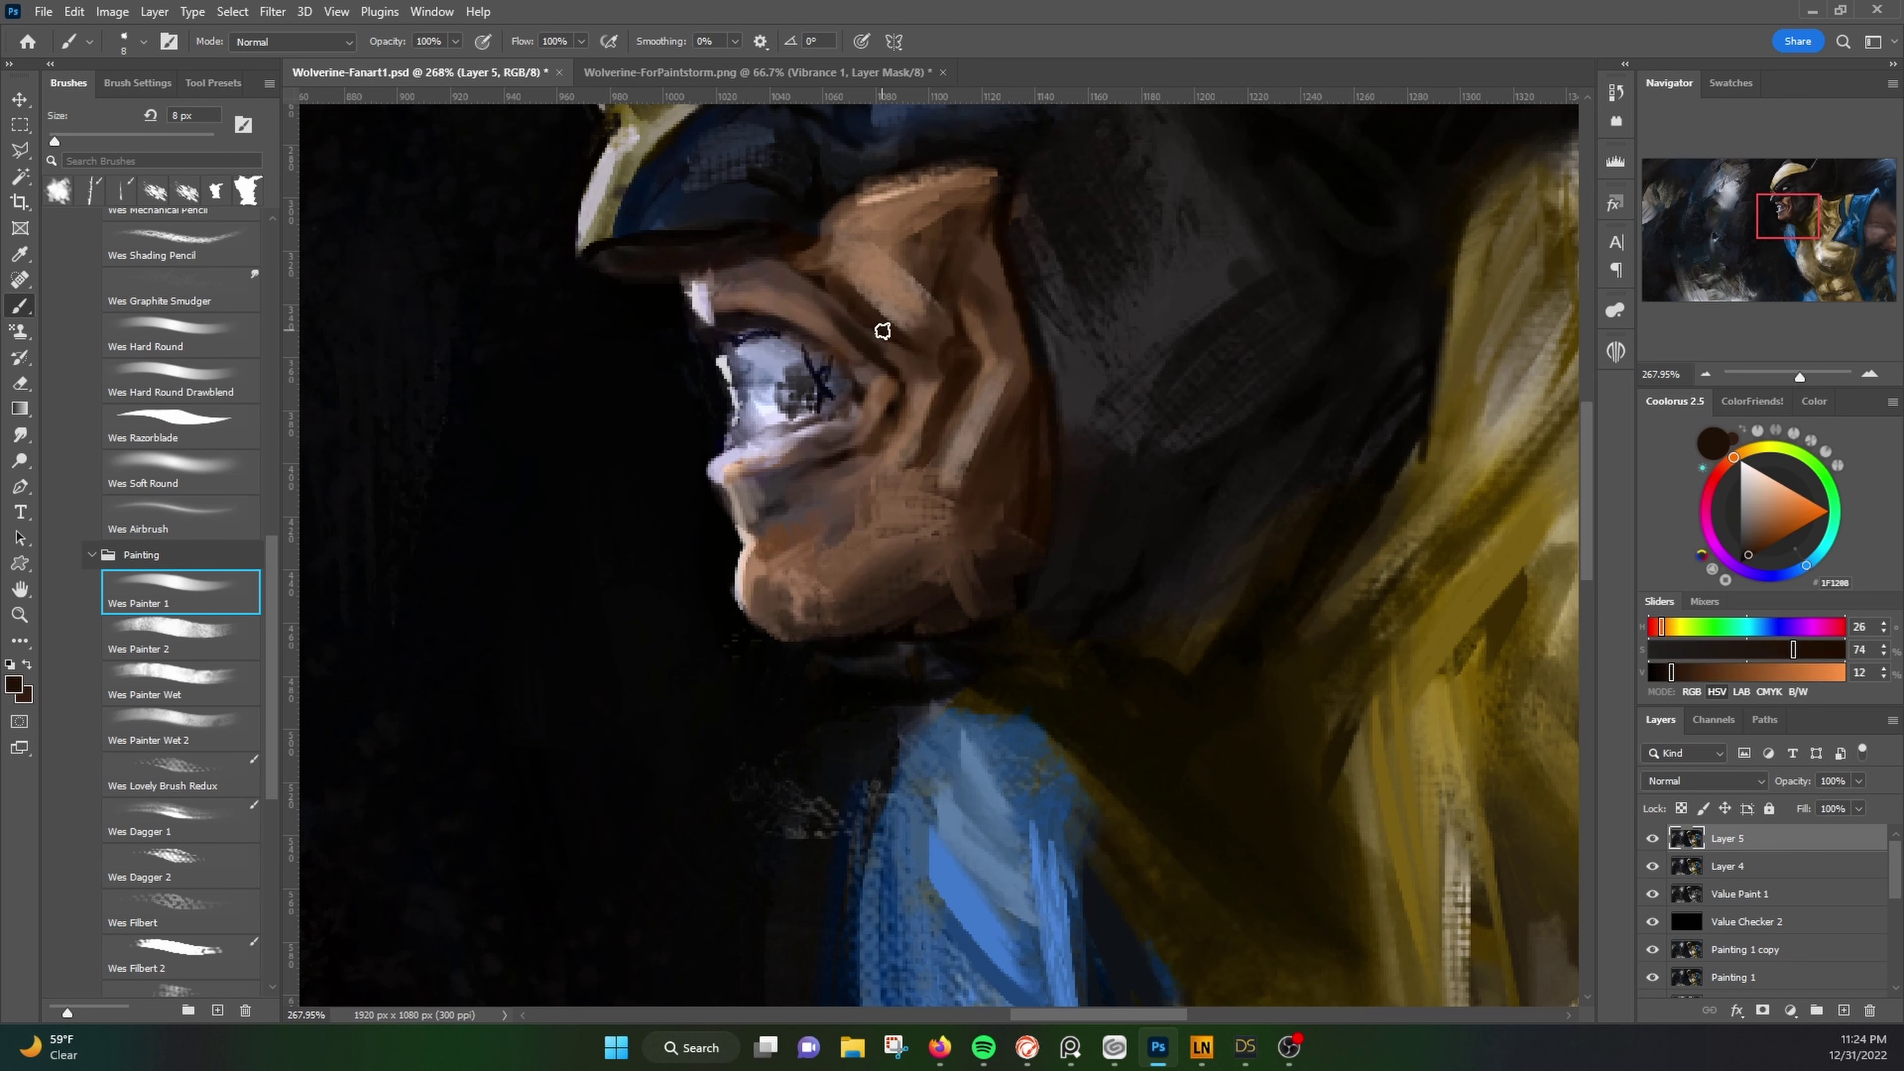
{"action": "left_click", "coordinate": [815, 268], "text": "alt"}
Step: Mix a darker brown for cheek shading from the mask, cheek and chin tones
{"action": "left_click_drag", "start_coordinate": [828, 204], "coordinate": [790, 400]}
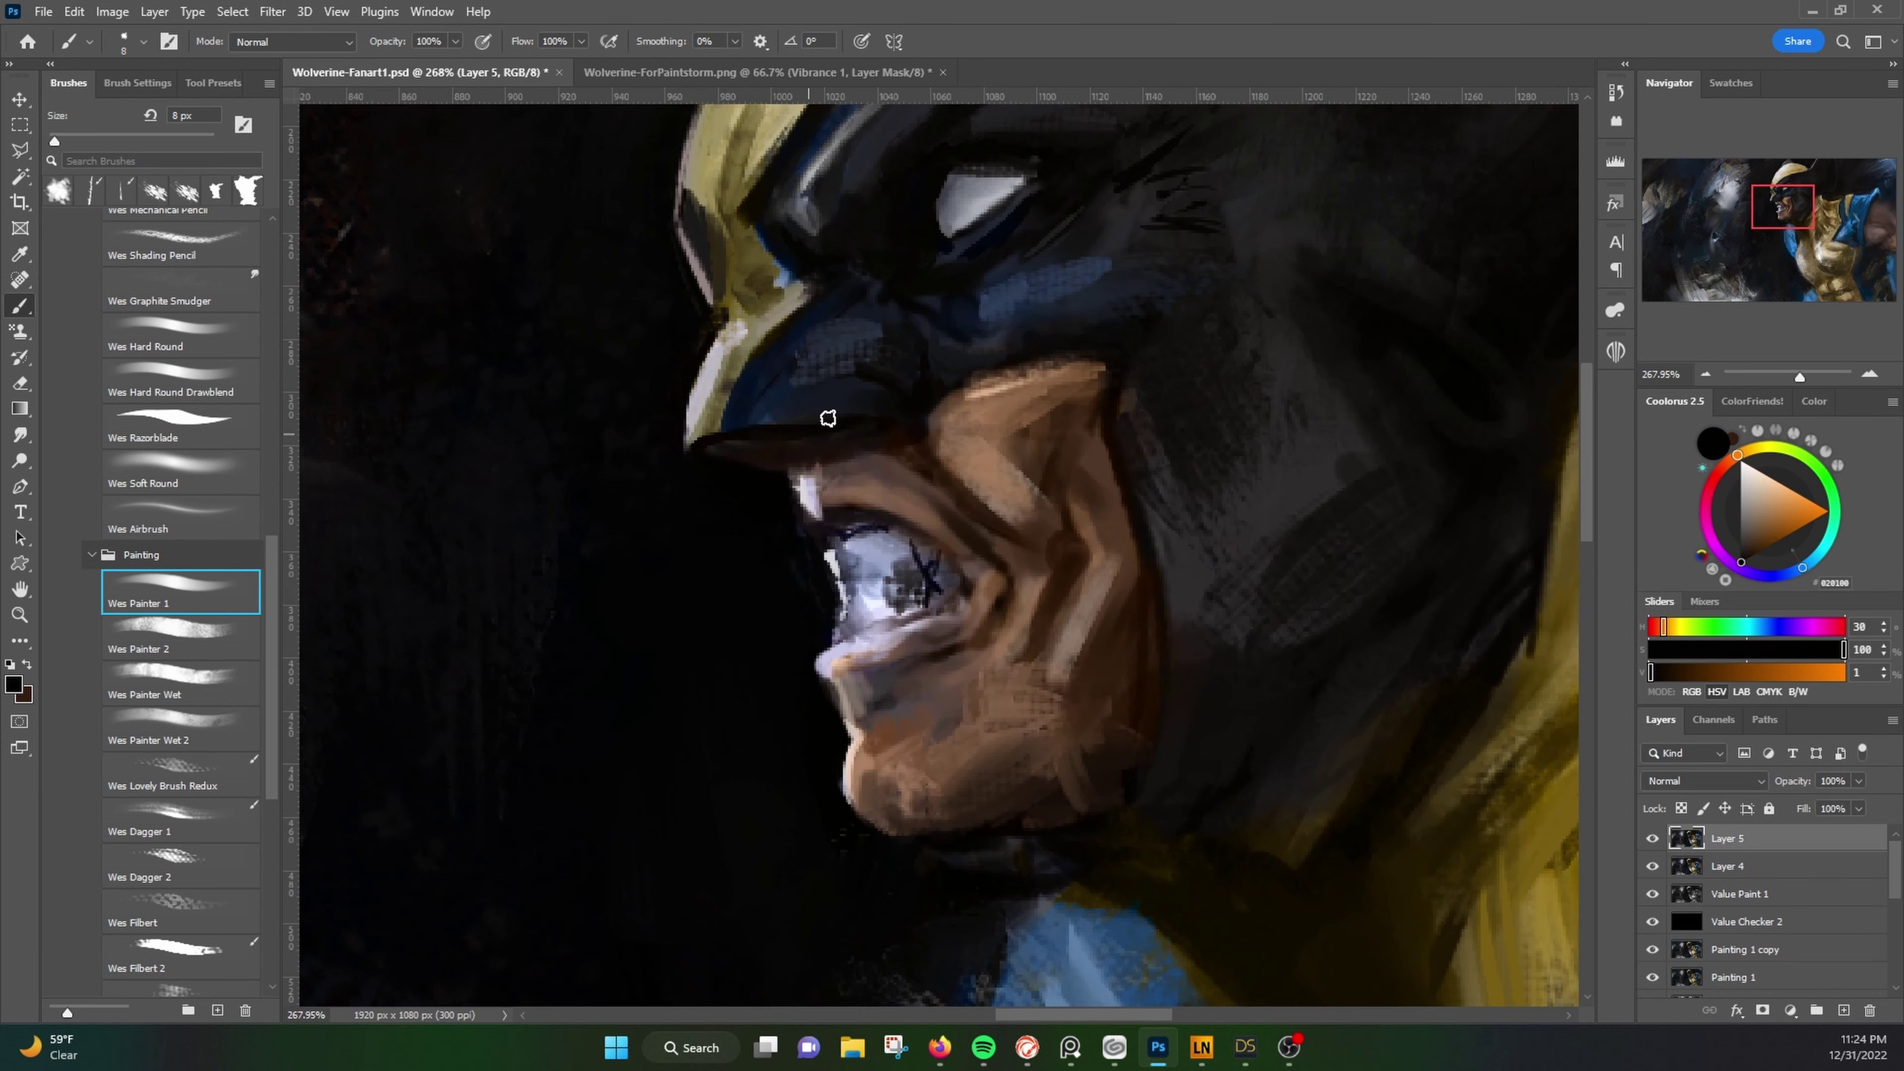
{"action": "left_click", "coordinate": [808, 450], "text": "alt"}
{"action": "left_click", "coordinate": [1021, 405], "text": "alt"}
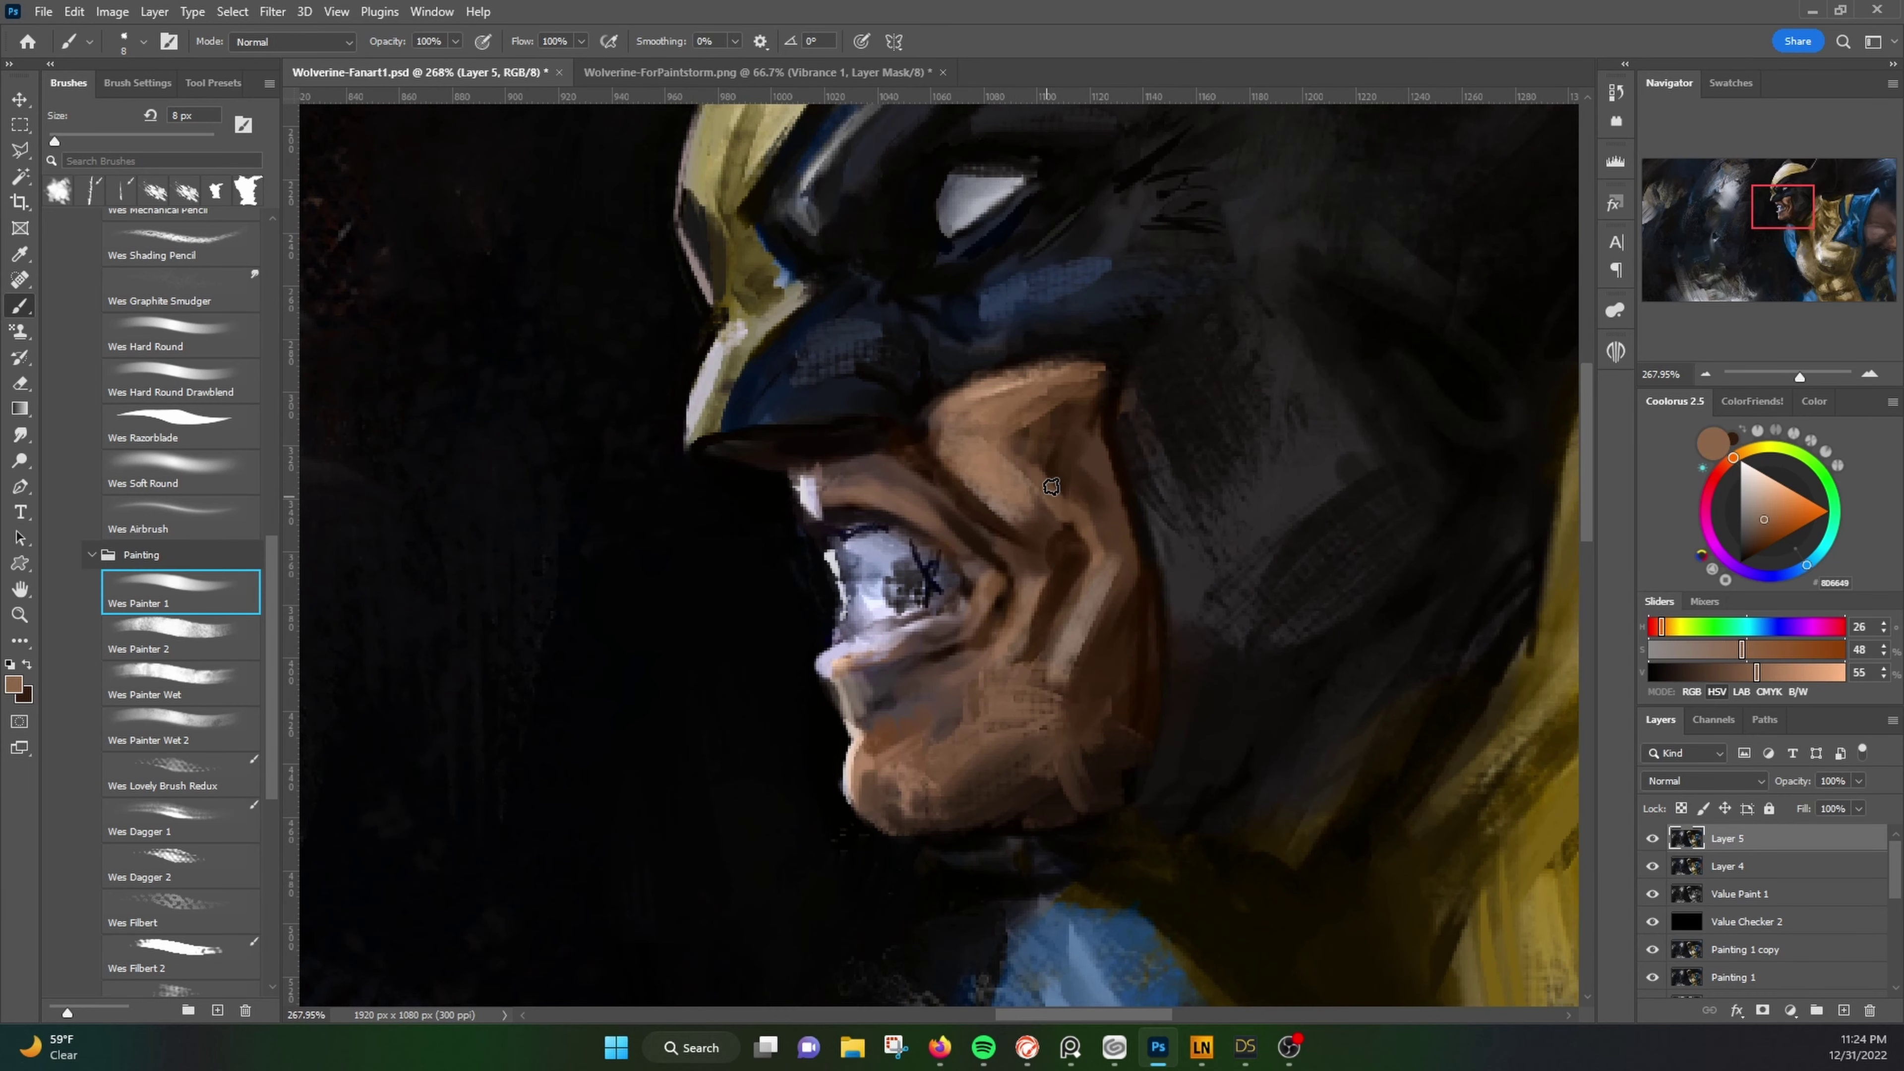
{"action": "key", "text": "bracketright"}
{"action": "key", "text": "bracketright"}
{"action": "key", "text": "bracketright"}
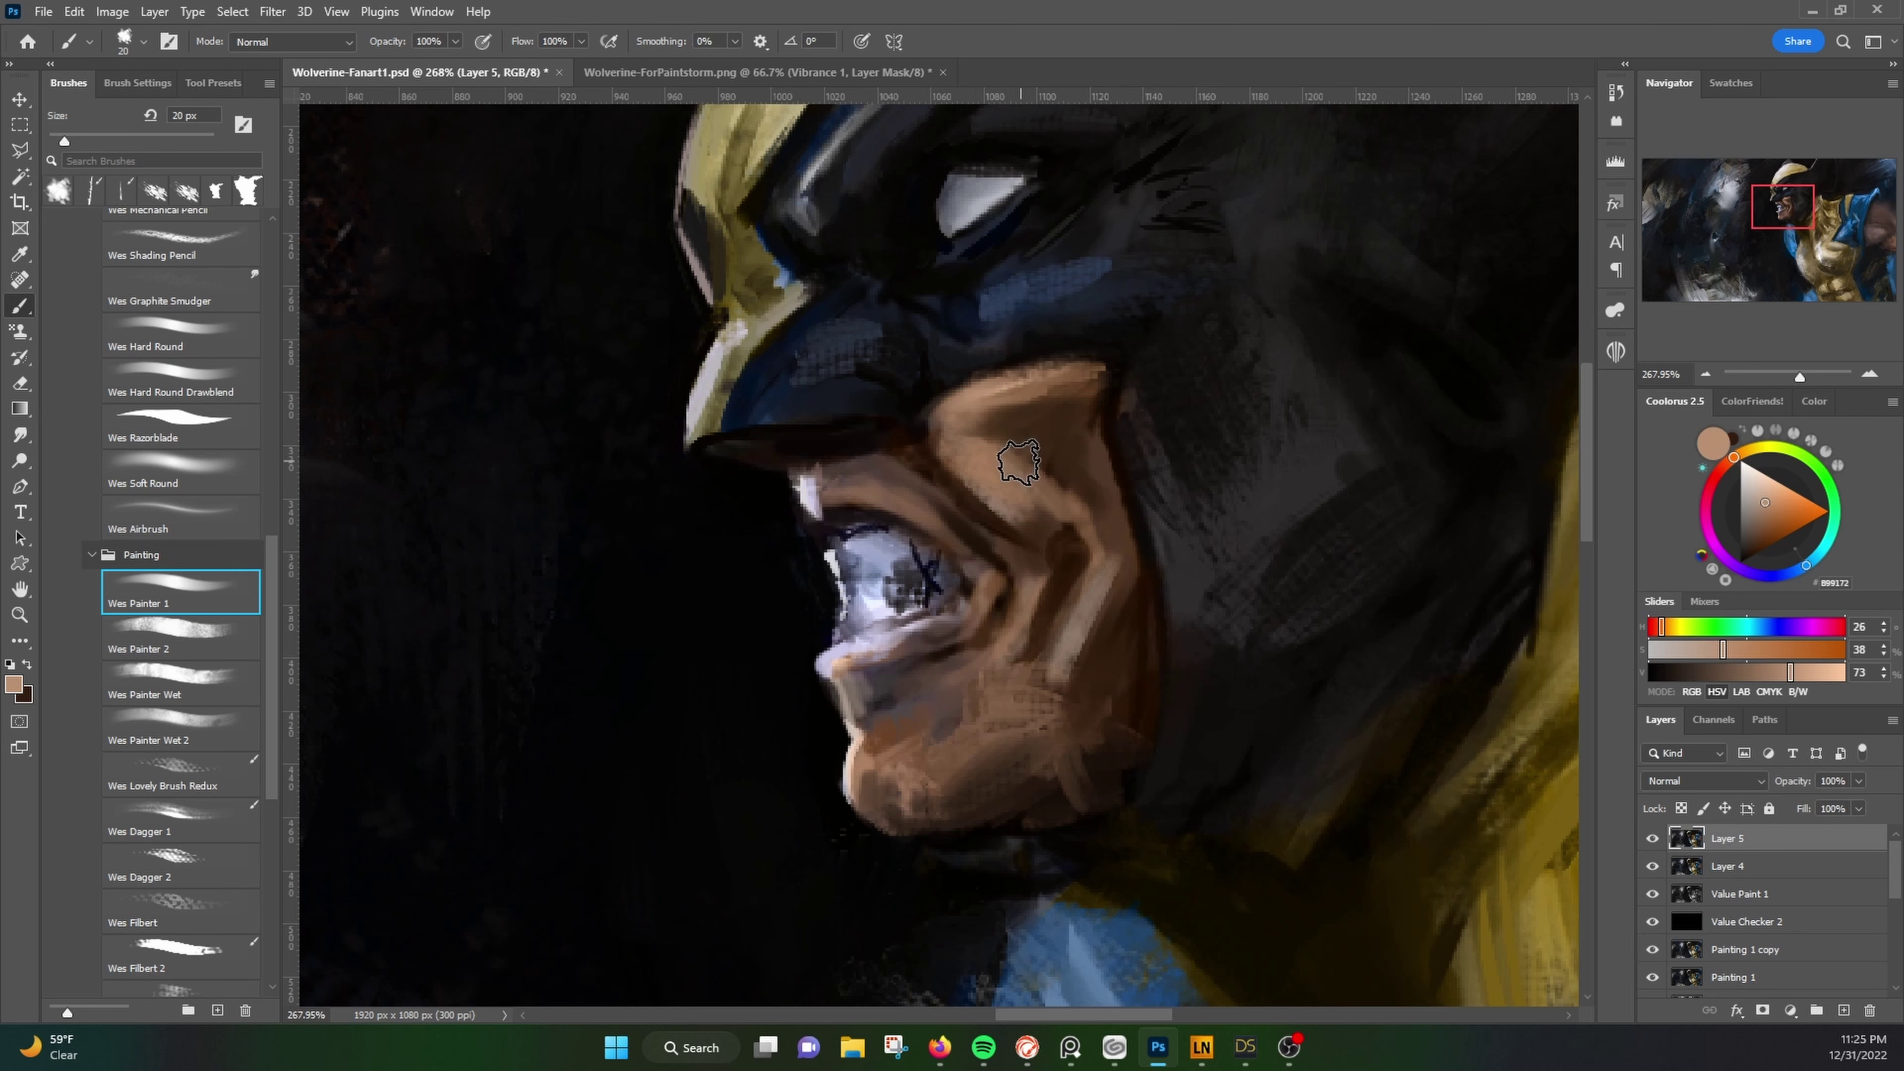
{"action": "left_click", "coordinate": [1008, 445], "text": "alt"}
{"action": "left_click", "coordinate": [1050, 693], "text": "alt"}
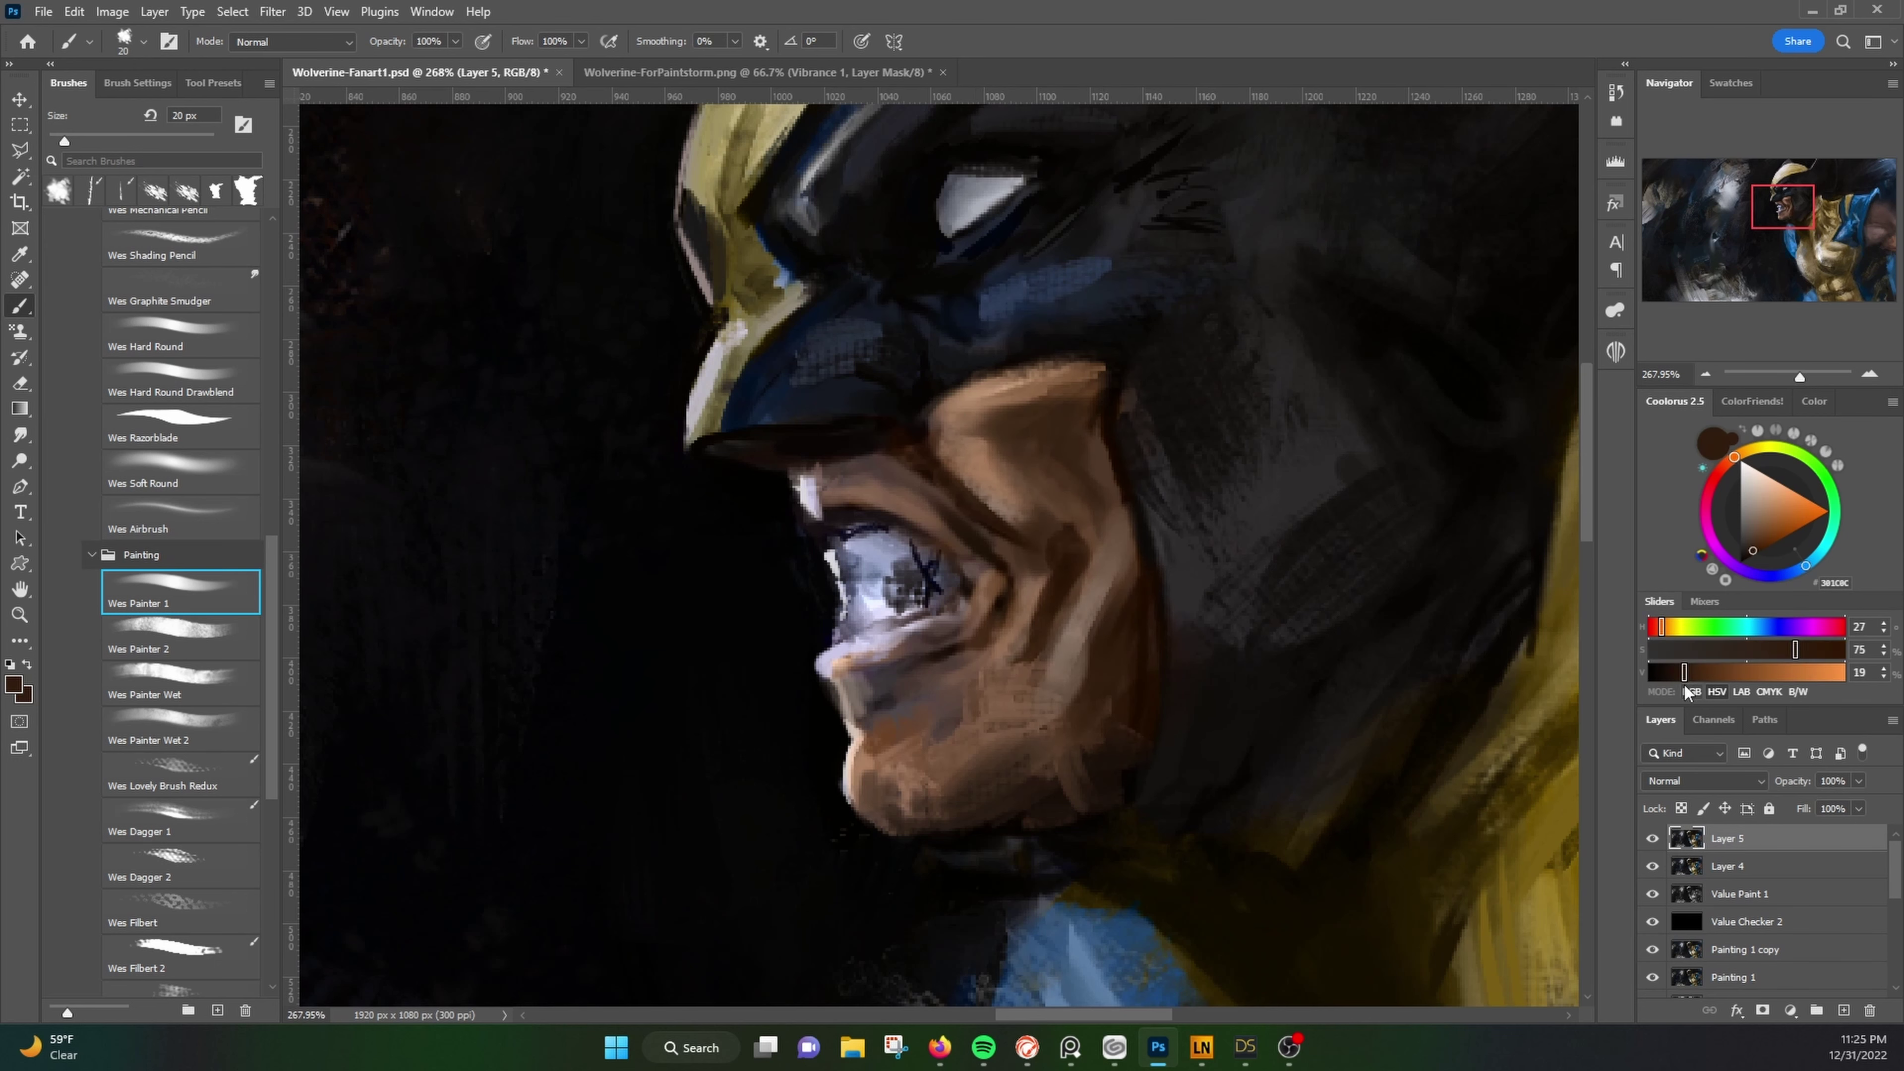
{"action": "left_click_drag", "start_coordinate": [1687, 673], "coordinate": [1671, 673]}
{"action": "left_click", "coordinate": [966, 806], "text": "alt"}
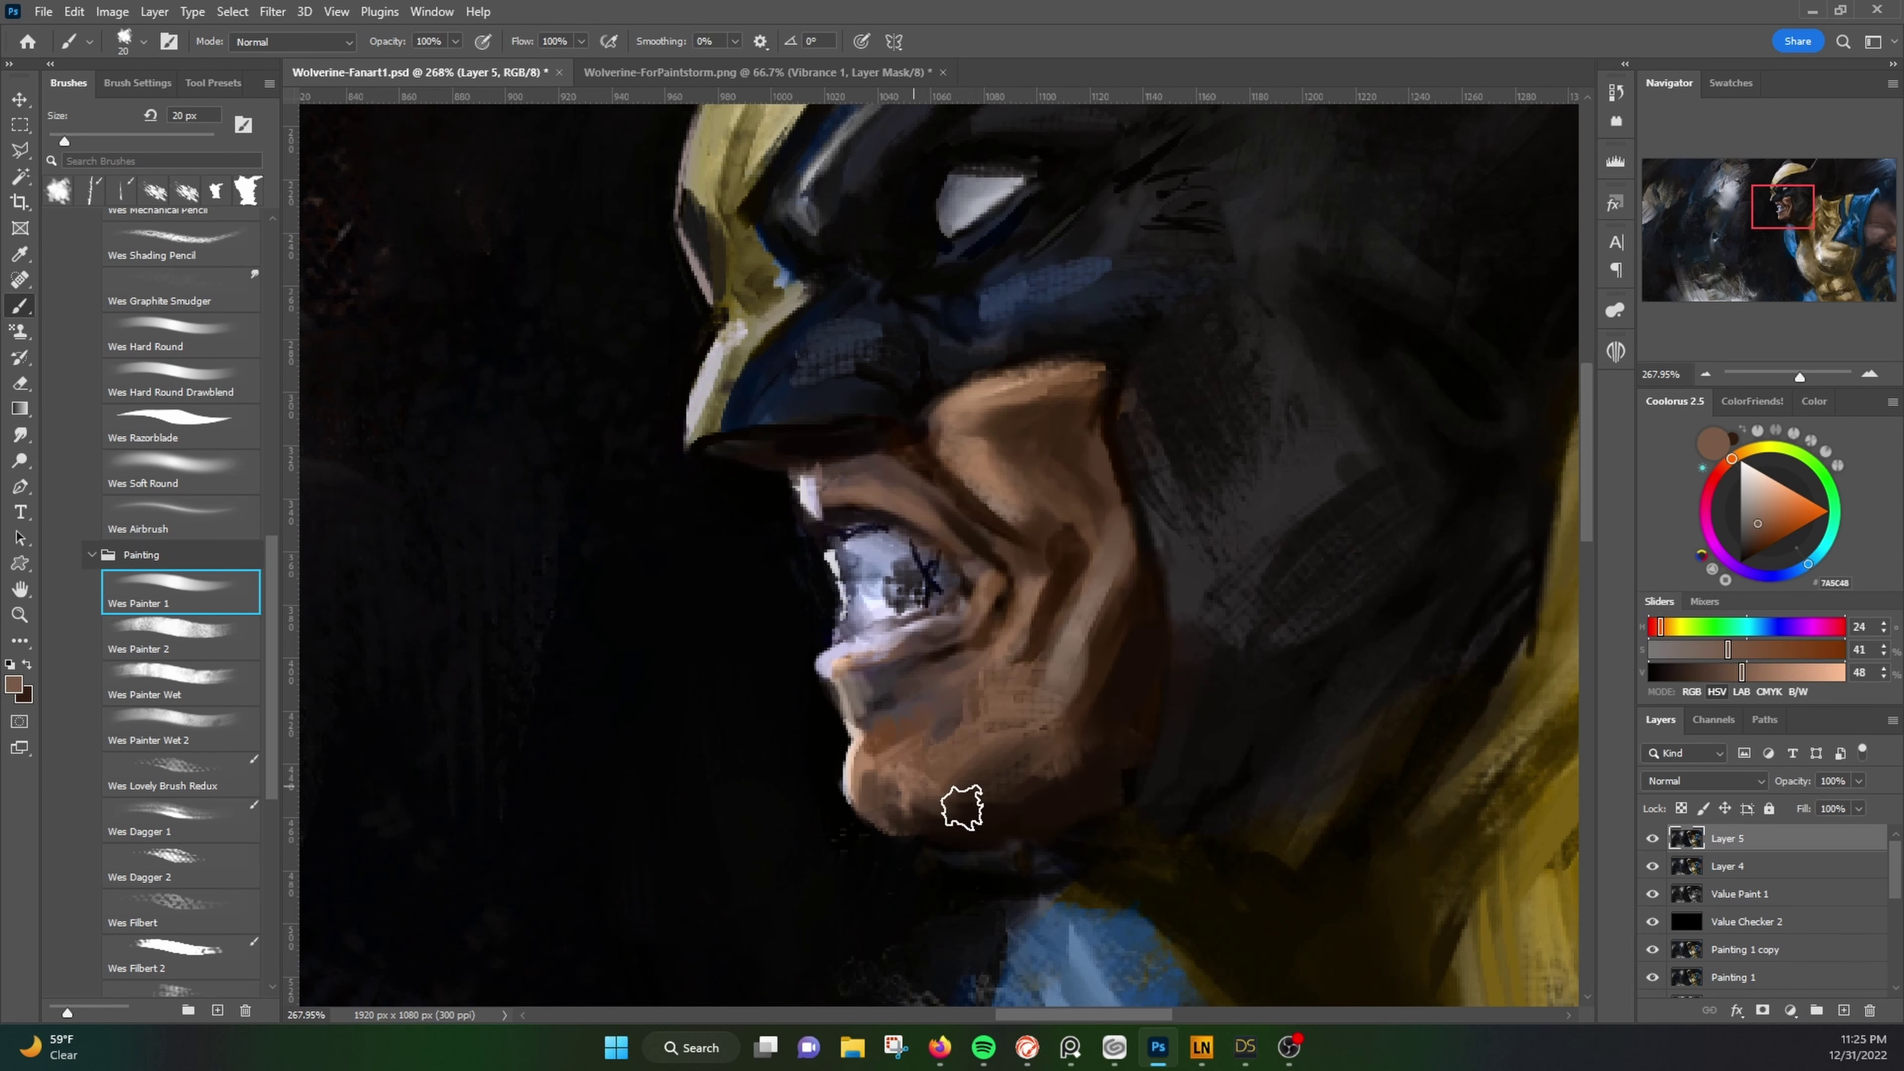
Step: Pick pure white for the eye highlight and a dark grey from the mask
{"action": "left_click_drag", "start_coordinate": [1199, 397], "coordinate": [1109, 772]}
{"action": "left_click", "coordinate": [883, 559], "text": "alt"}
{"action": "left_click", "coordinate": [843, 604], "text": "alt"}
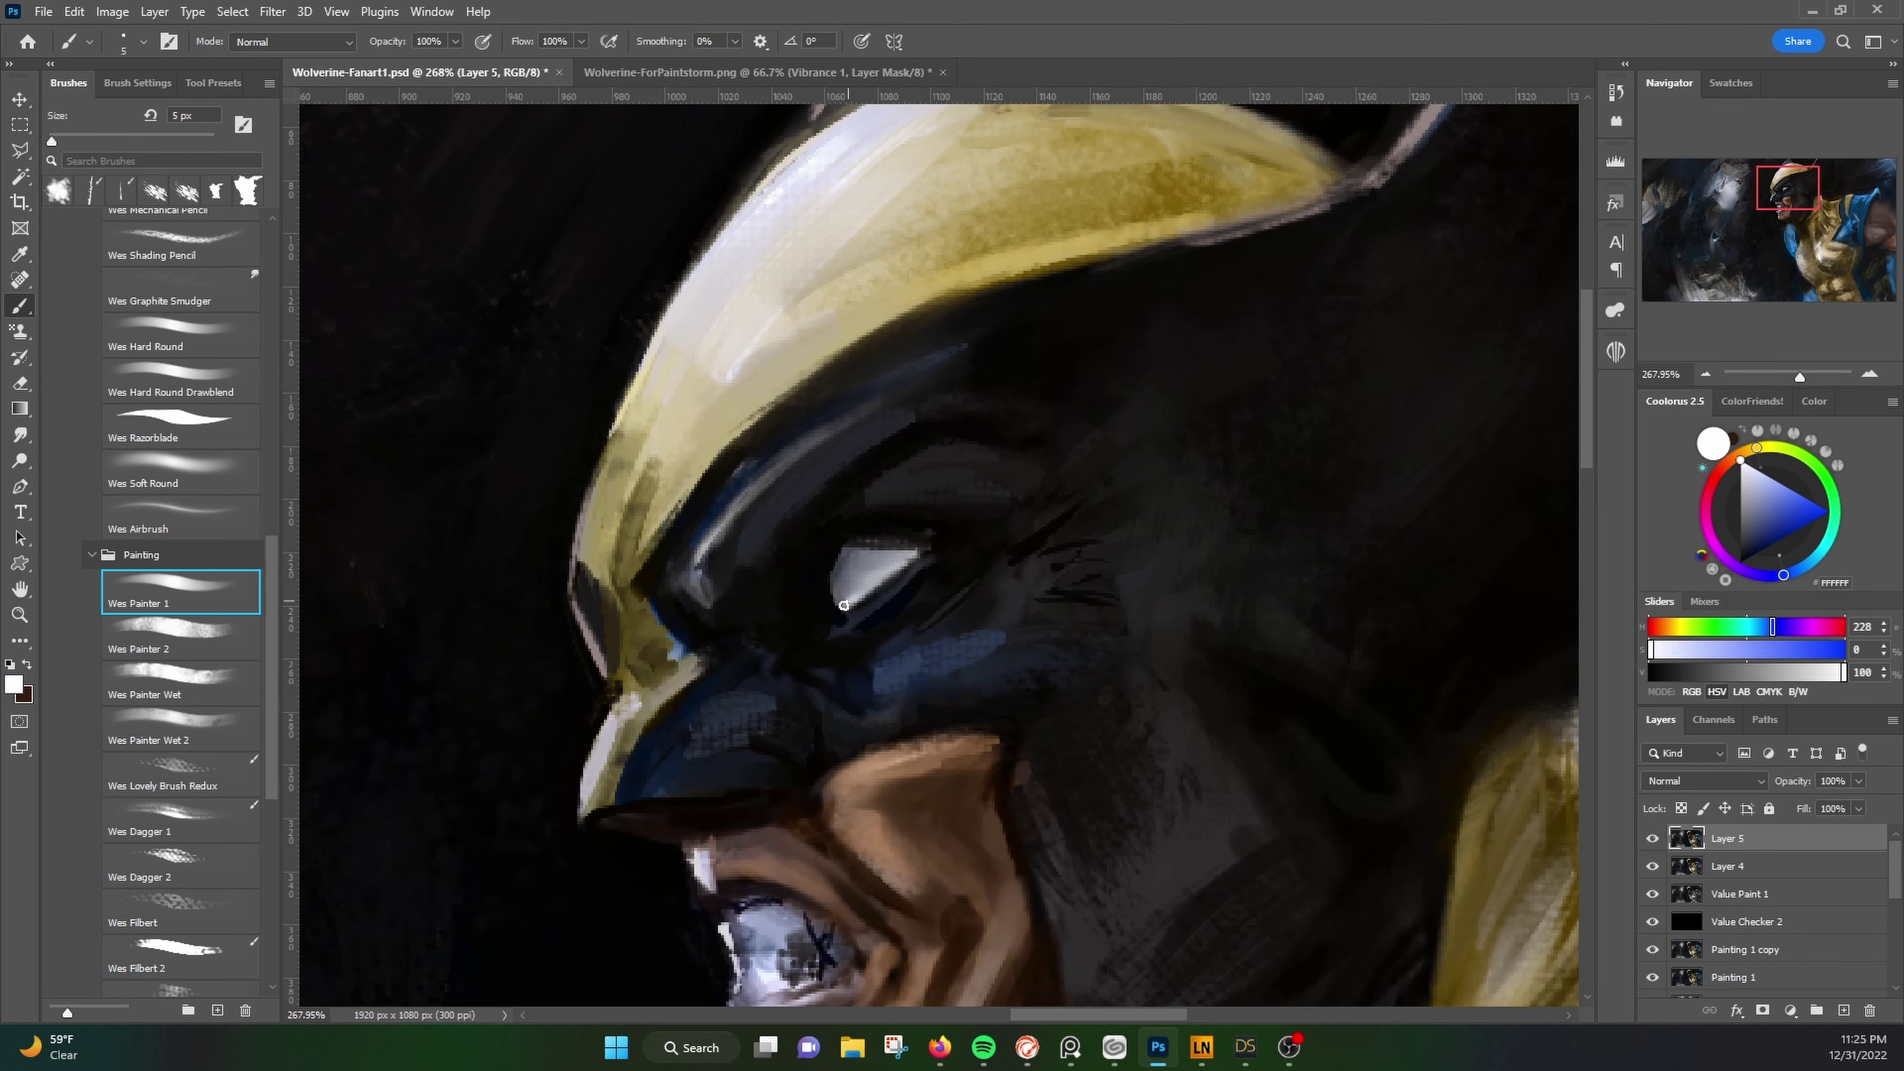
{"action": "left_click", "coordinate": [1353, 444], "text": "alt"}
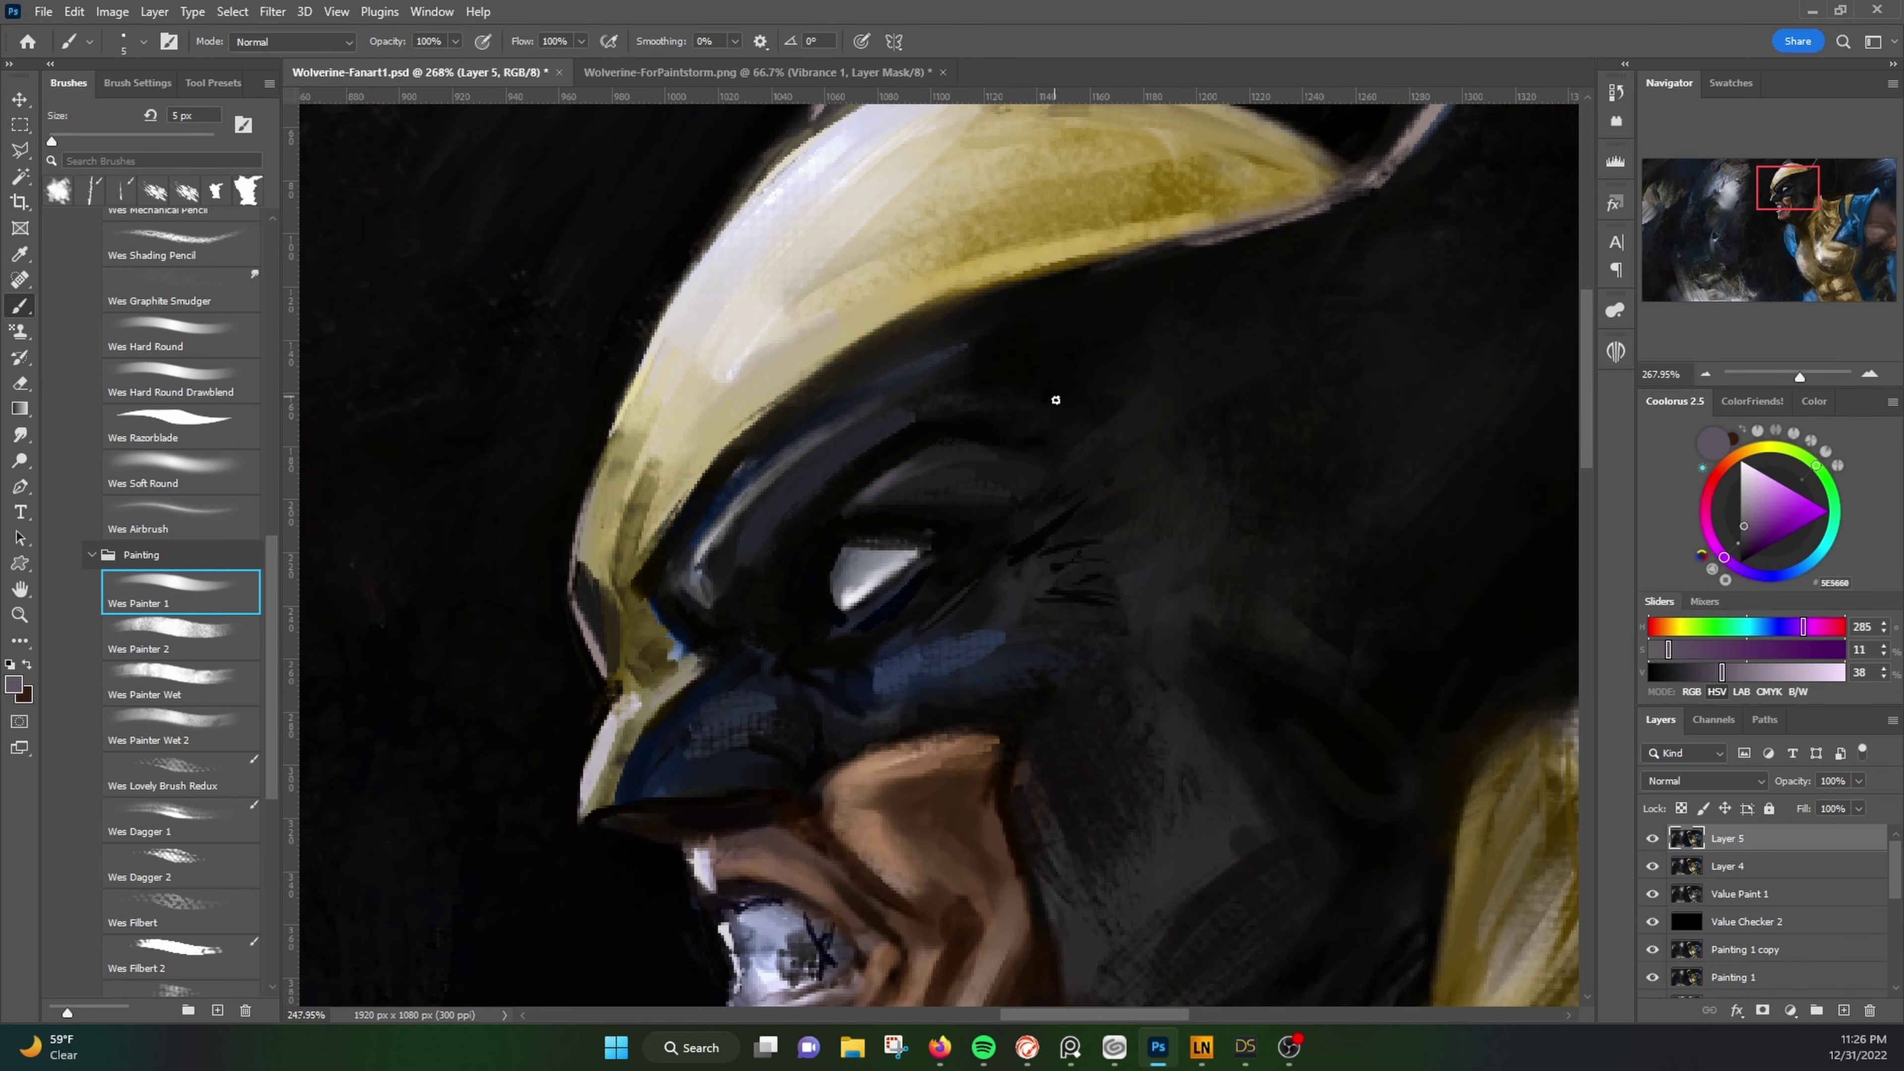
{"action": "scroll", "coordinate": [1056, 399], "scroll_direction": "down", "scroll_amount": 5}
{"action": "scroll", "coordinate": [1076, 538], "scroll_direction": "up", "scroll_amount": 3}
Step: Add small dark brown strokes between the teeth
{"action": "left_click", "coordinate": [1076, 538], "text": "alt"}
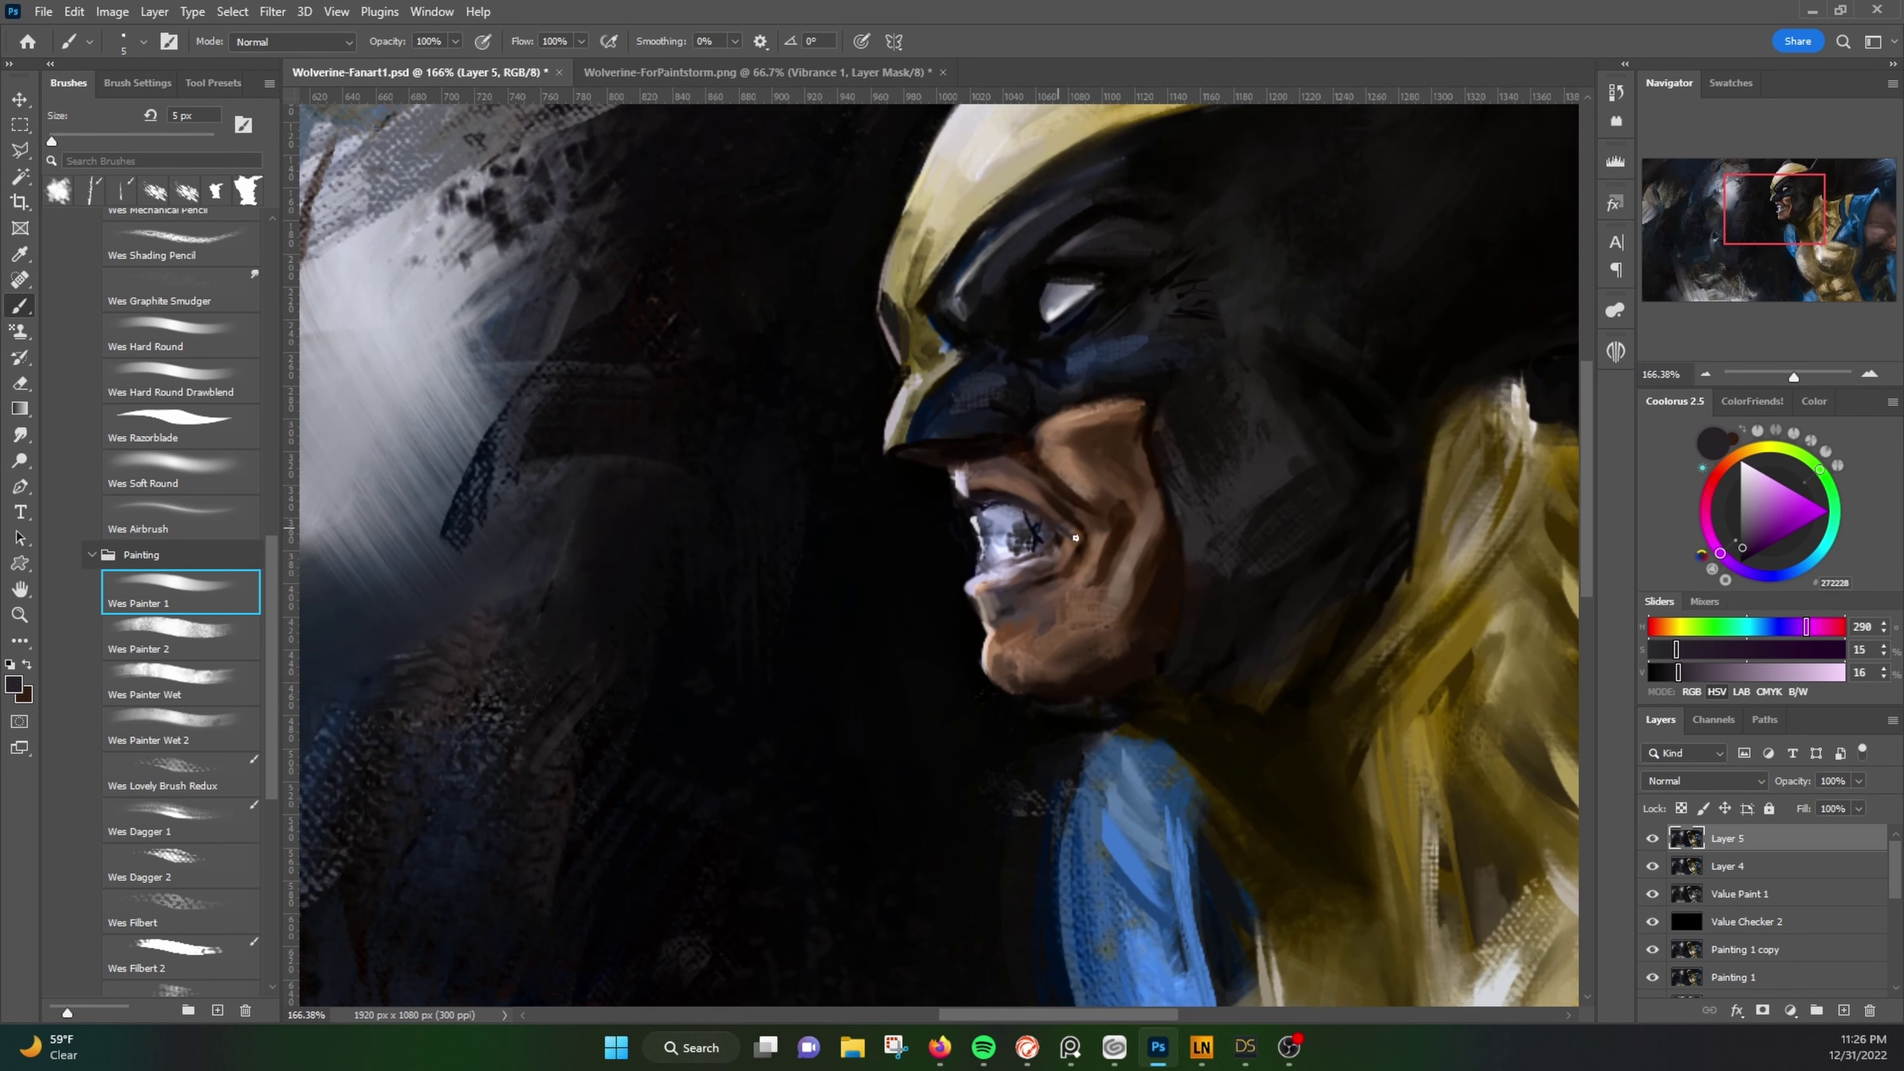
{"action": "left_click", "coordinate": [1048, 552], "text": "alt"}
{"action": "left_click", "coordinate": [1012, 511], "text": "alt"}
{"action": "left_click_drag", "start_coordinate": [974, 511], "coordinate": [1019, 521]}
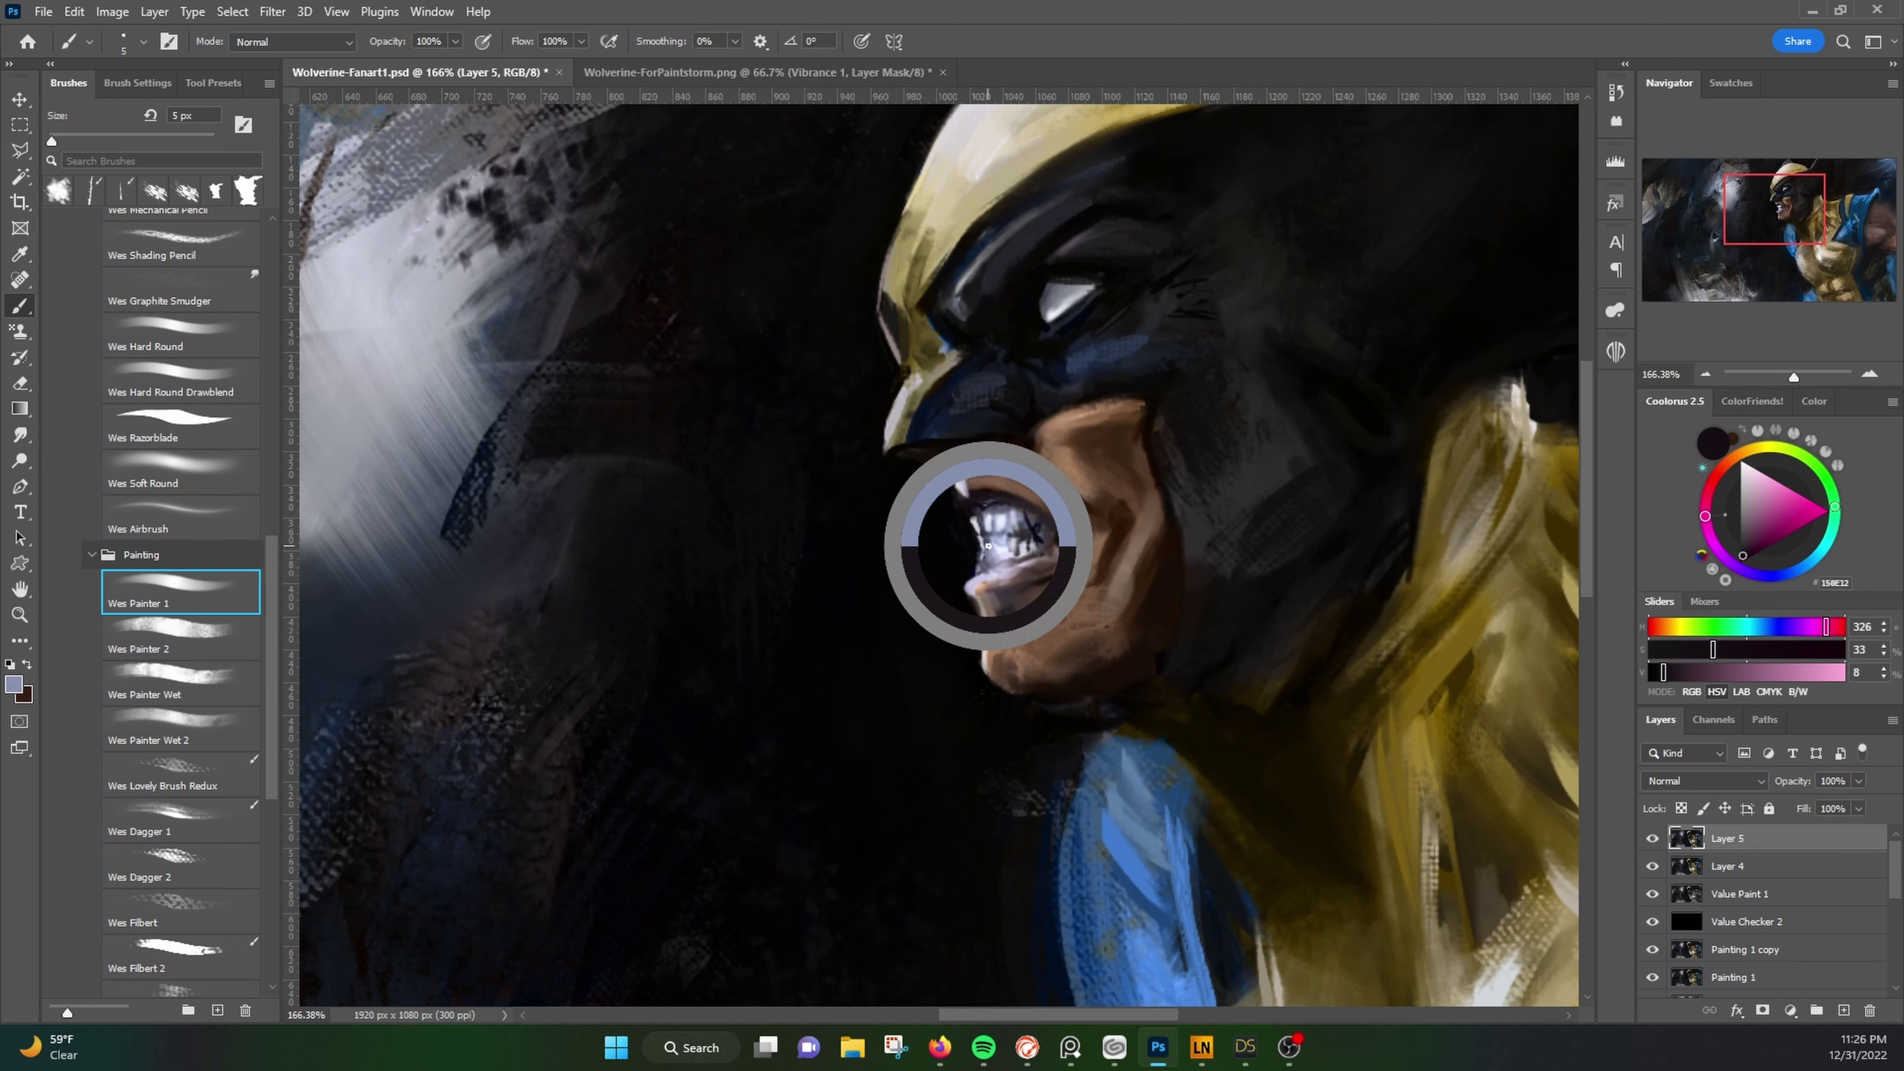
{"action": "left_click", "coordinate": [1044, 525], "text": "alt"}
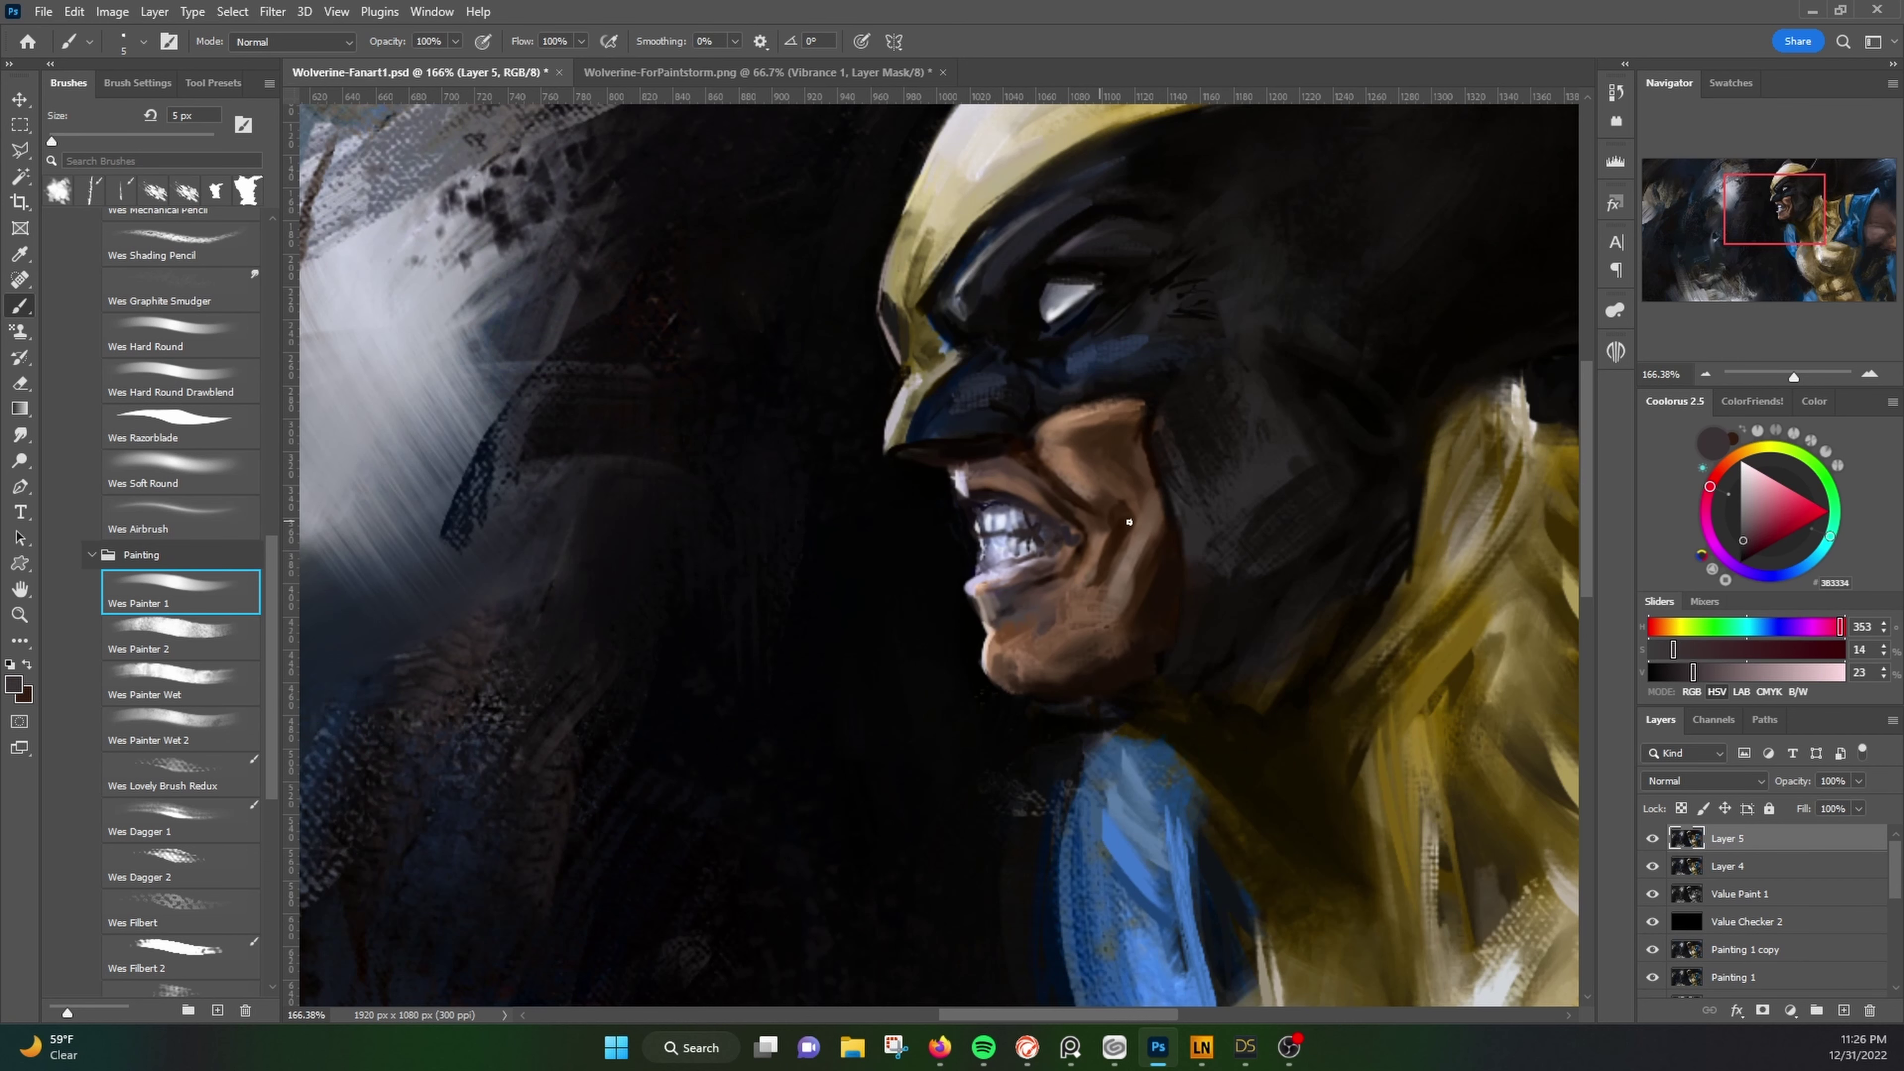
{"action": "left_click", "coordinate": [972, 524], "text": "alt"}
Step: Touch up the dark area of the mask with near-black and a slightly larger brush
{"action": "left_click_drag", "start_coordinate": [993, 416], "coordinate": [961, 566]}
{"action": "left_click", "coordinate": [831, 517], "text": "alt"}
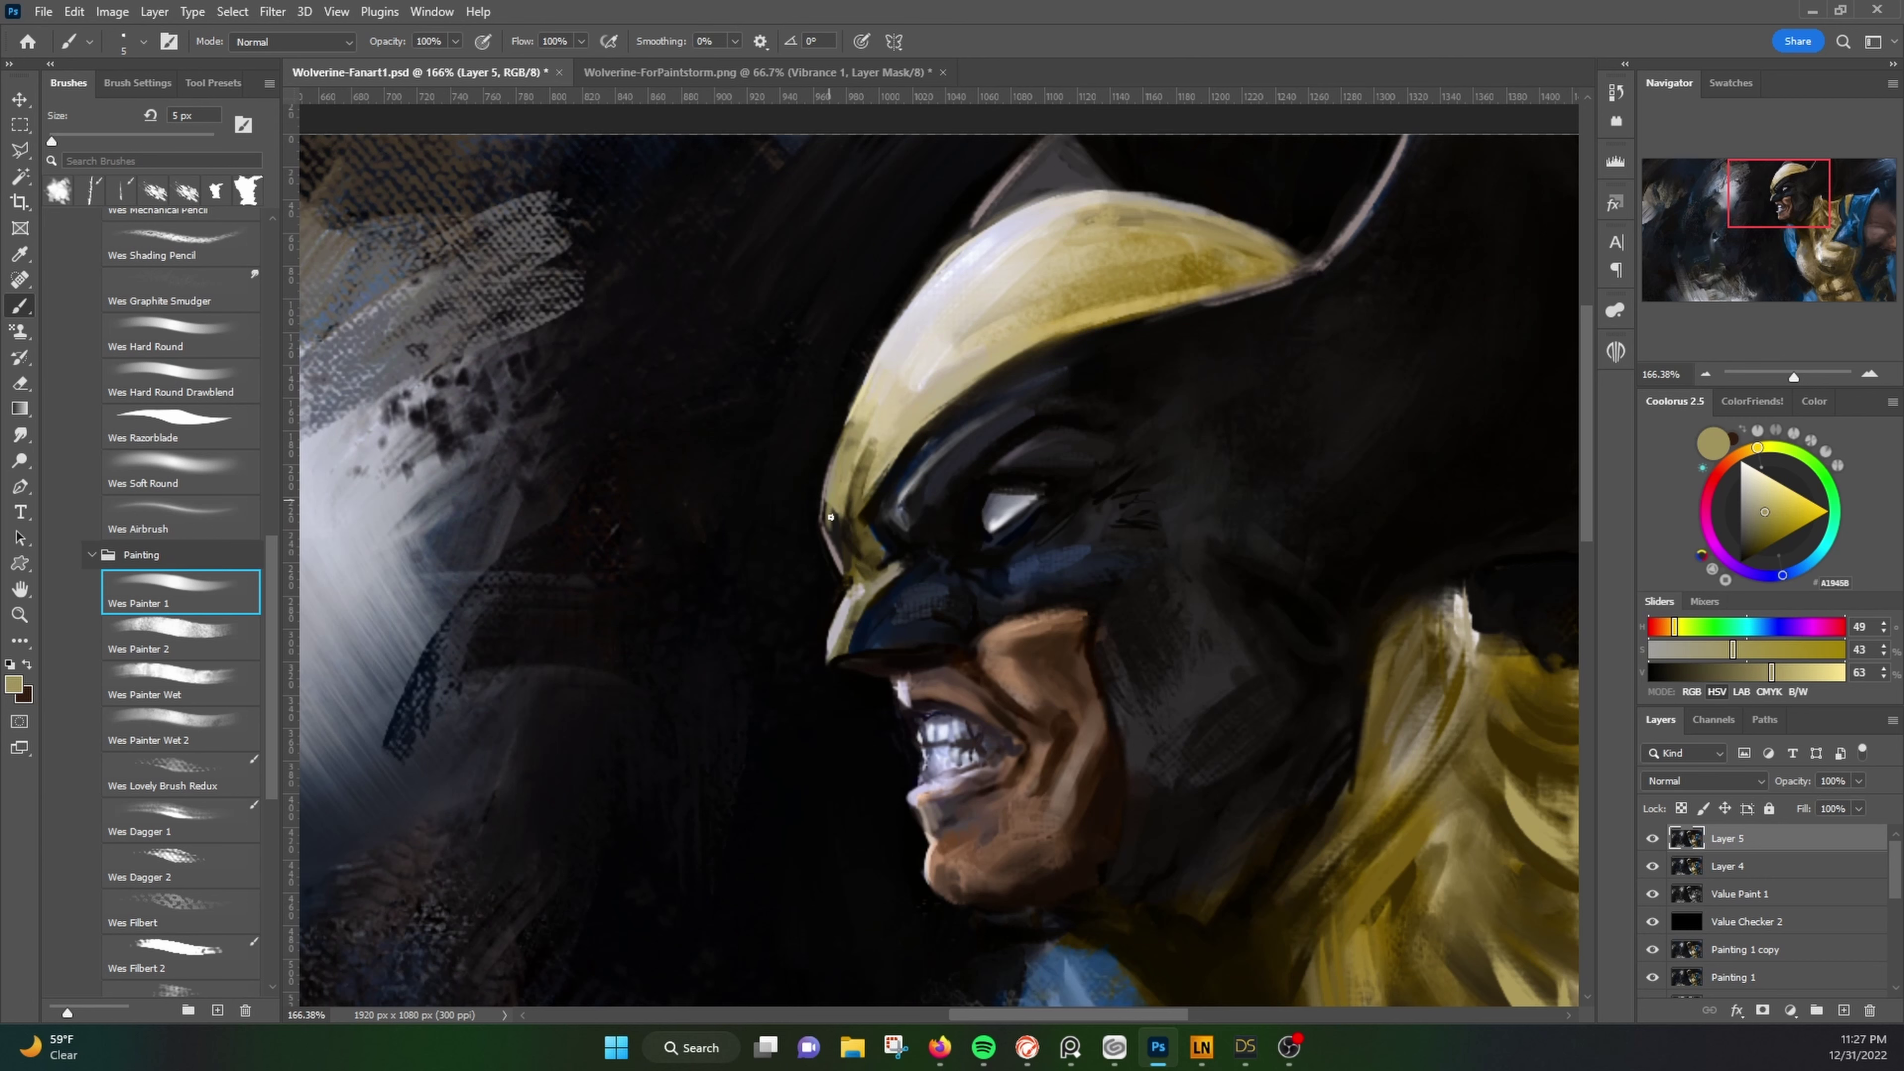
{"action": "left_click", "coordinate": [852, 561], "text": "alt"}
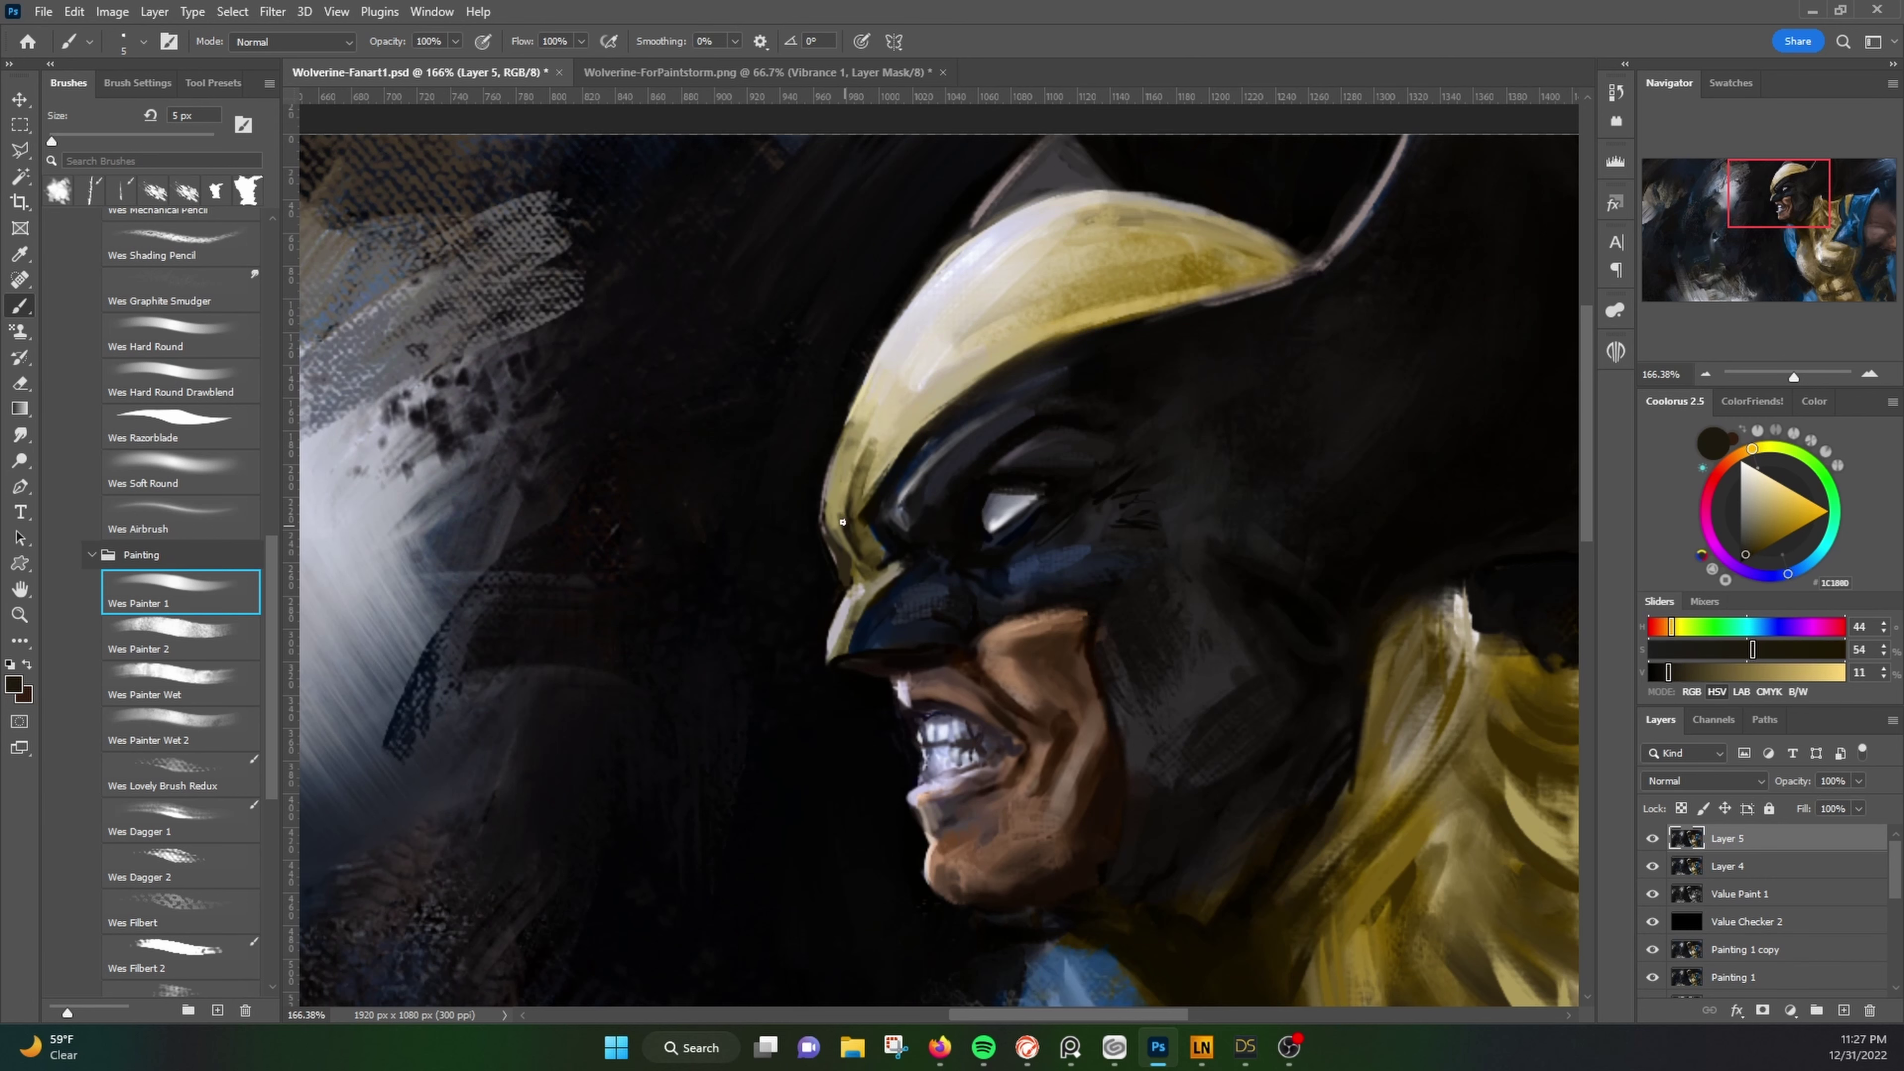
{"action": "left_click_drag", "start_coordinate": [936, 395], "coordinate": [1026, 349]}
{"action": "left_click", "coordinate": [1026, 352], "text": "alt"}
{"action": "key", "text": "bracketright"}
{"action": "key", "text": "bracketright"}
{"action": "key", "text": "bracketright"}
{"action": "left_click_drag", "start_coordinate": [1139, 531], "coordinate": [855, 463]}
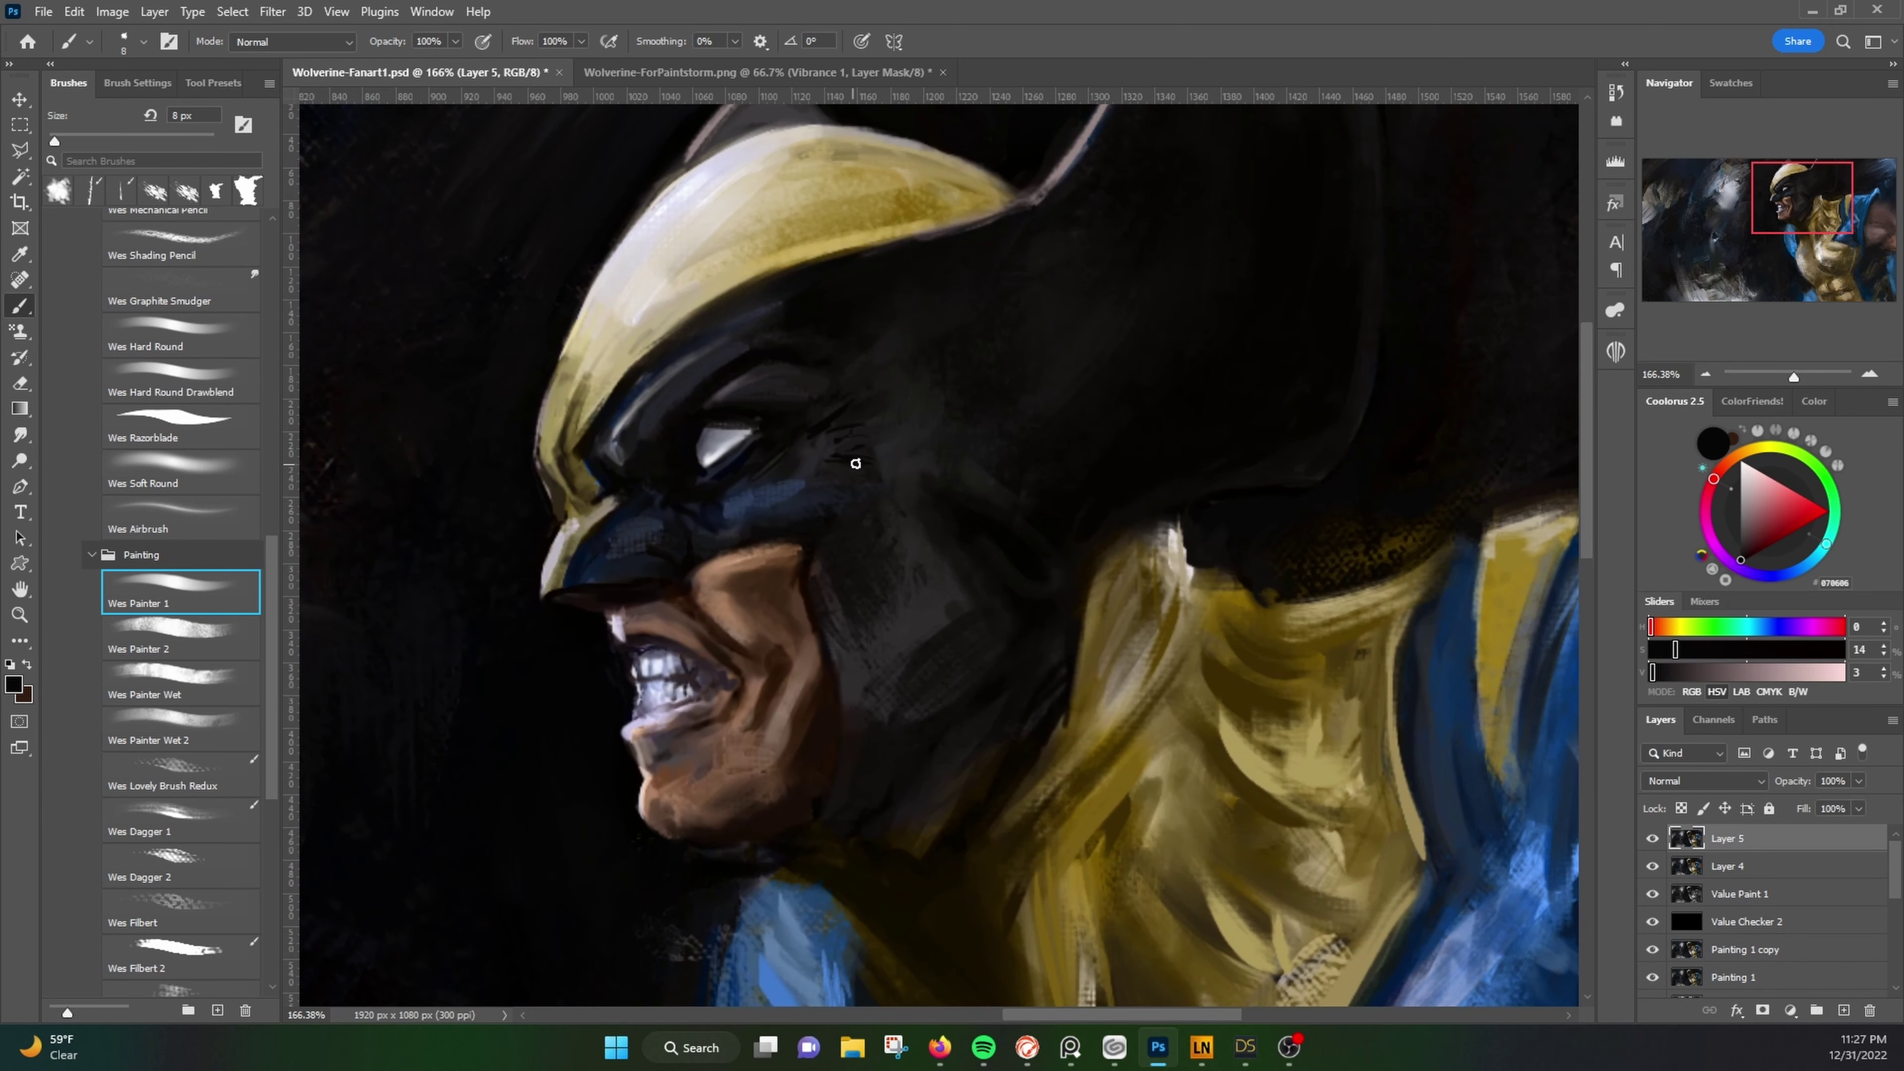
Step: Touch up the shadow under the jaw with dark mask and neck tones
{"action": "left_click", "coordinate": [638, 428], "text": "alt"}
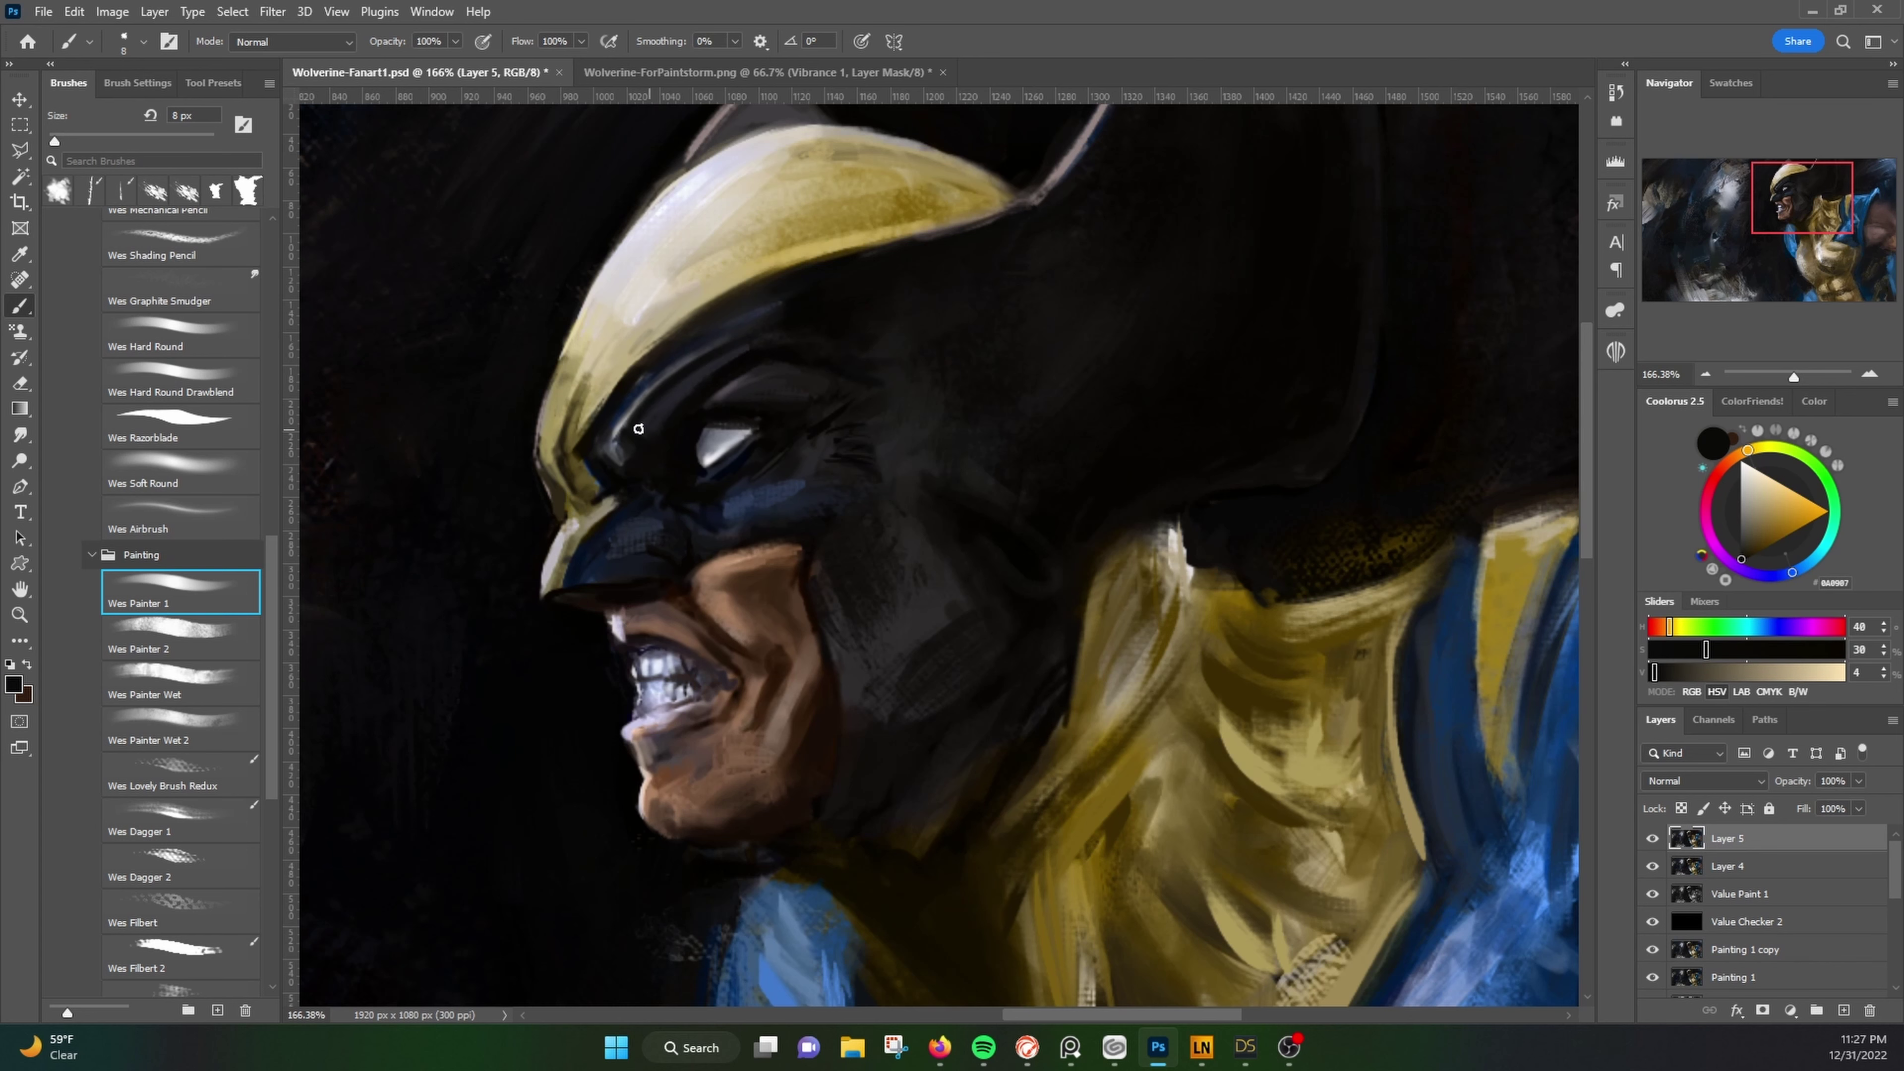
{"action": "left_click", "coordinate": [798, 473], "text": "alt"}
{"action": "scroll", "coordinate": [584, 572], "scroll_direction": "down", "scroll_amount": 3}
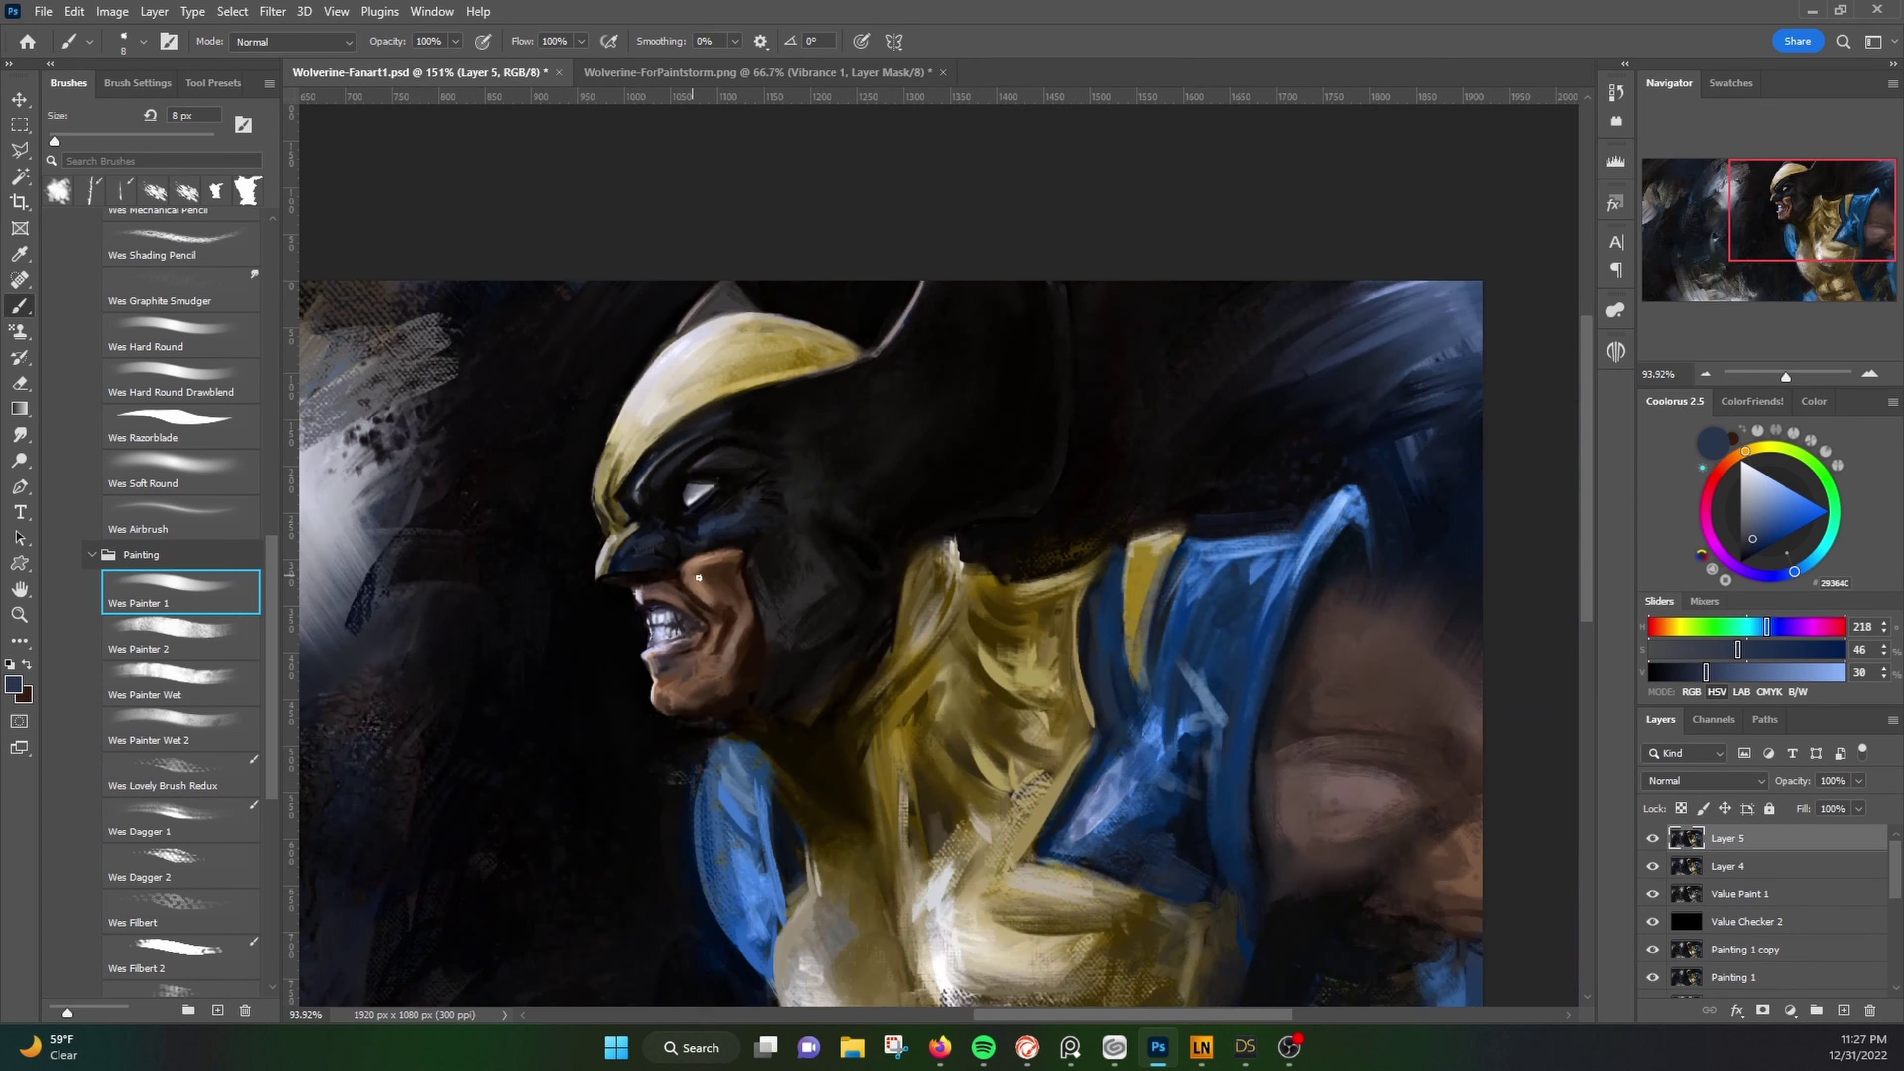
{"action": "scroll", "coordinate": [948, 427], "scroll_direction": "up", "scroll_amount": 2}
{"action": "left_click", "coordinate": [948, 428], "text": "alt"}
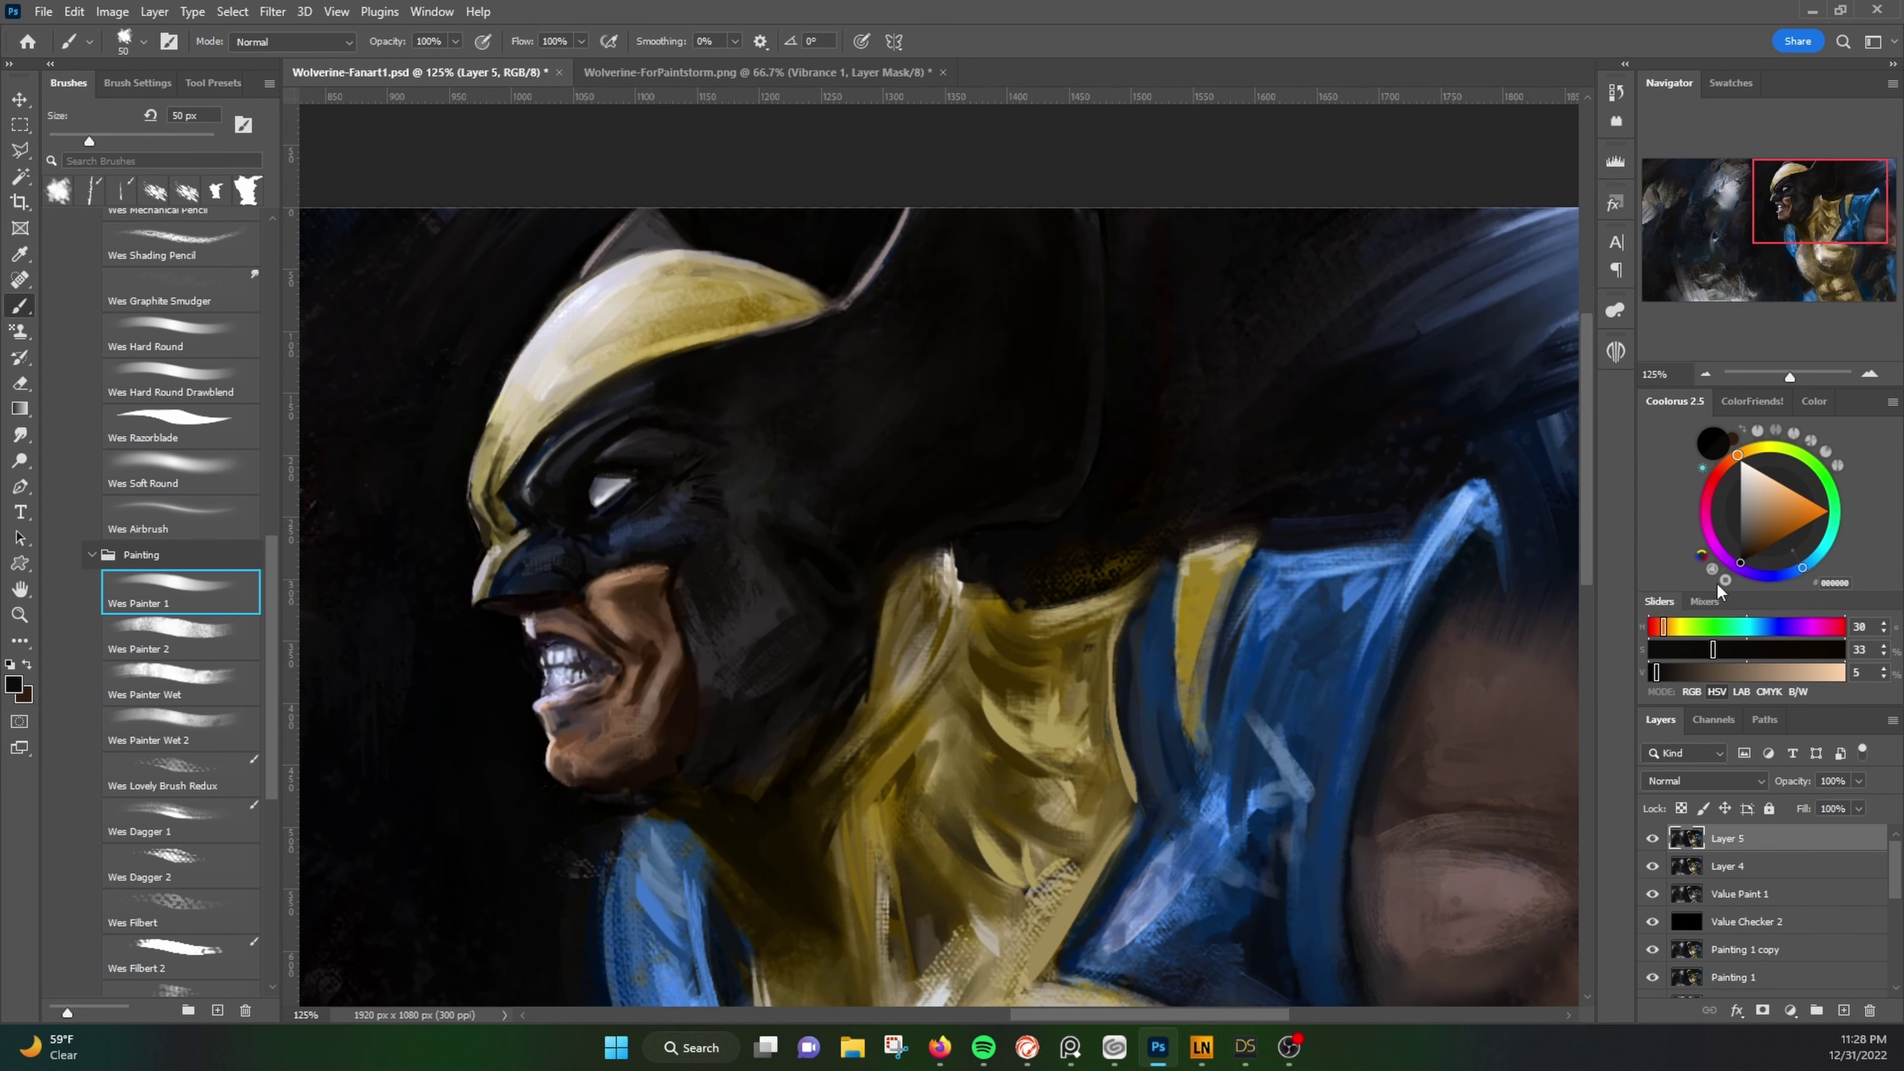
{"action": "left_click", "coordinate": [773, 608], "text": "alt"}
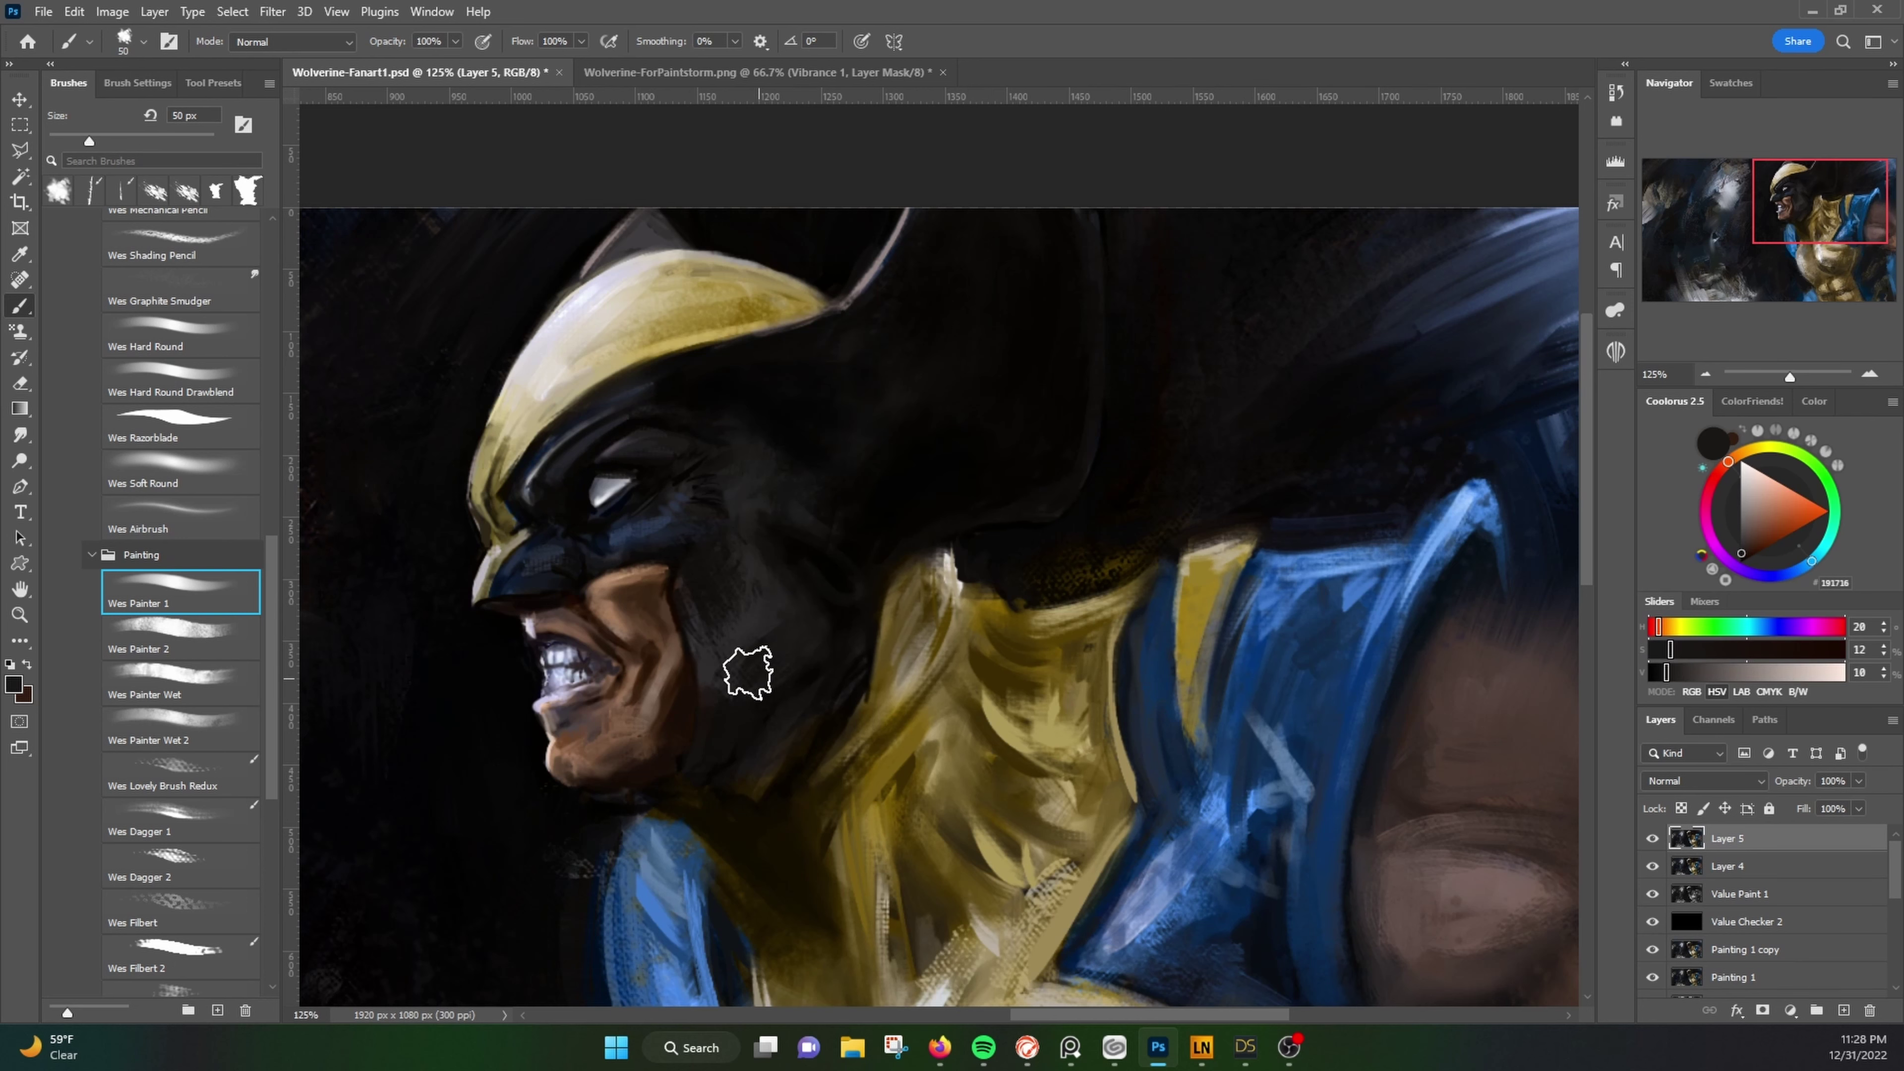
{"action": "left_click", "coordinate": [885, 669], "text": "alt"}
Step: Sample a light highlight and the costume's gold, resizing the brush for the body
{"action": "left_click", "coordinate": [571, 358], "text": "alt"}
{"action": "key", "text": "bracketleft"}
{"action": "key", "text": "bracketleft"}
{"action": "key", "text": "bracketleft"}
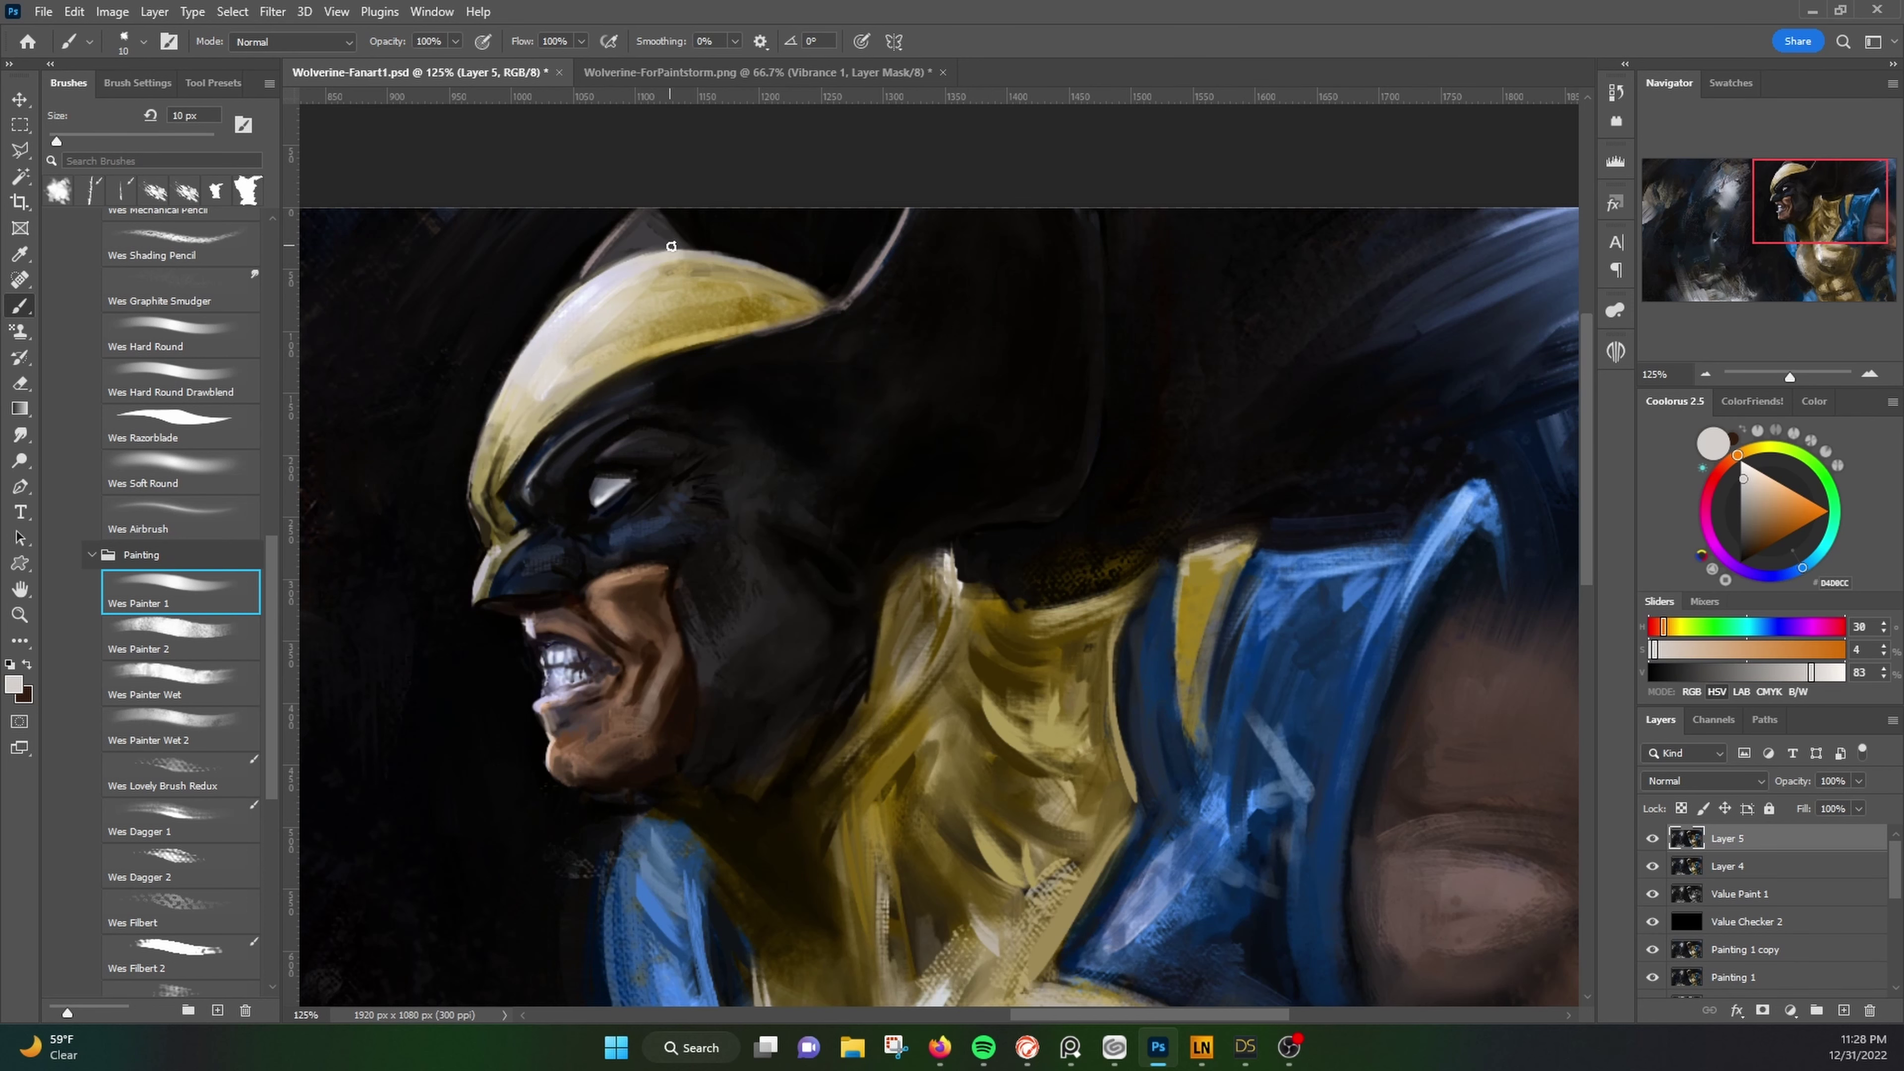
{"action": "scroll", "coordinate": [1172, 394], "scroll_direction": "down", "scroll_amount": 3}
{"action": "scroll", "coordinate": [1171, 393], "scroll_direction": "down", "scroll_amount": 2}
{"action": "left_click", "coordinate": [1132, 658], "text": "alt"}
{"action": "key", "text": "bracketright"}
{"action": "key", "text": "bracketright"}
{"action": "key", "text": "bracketright"}
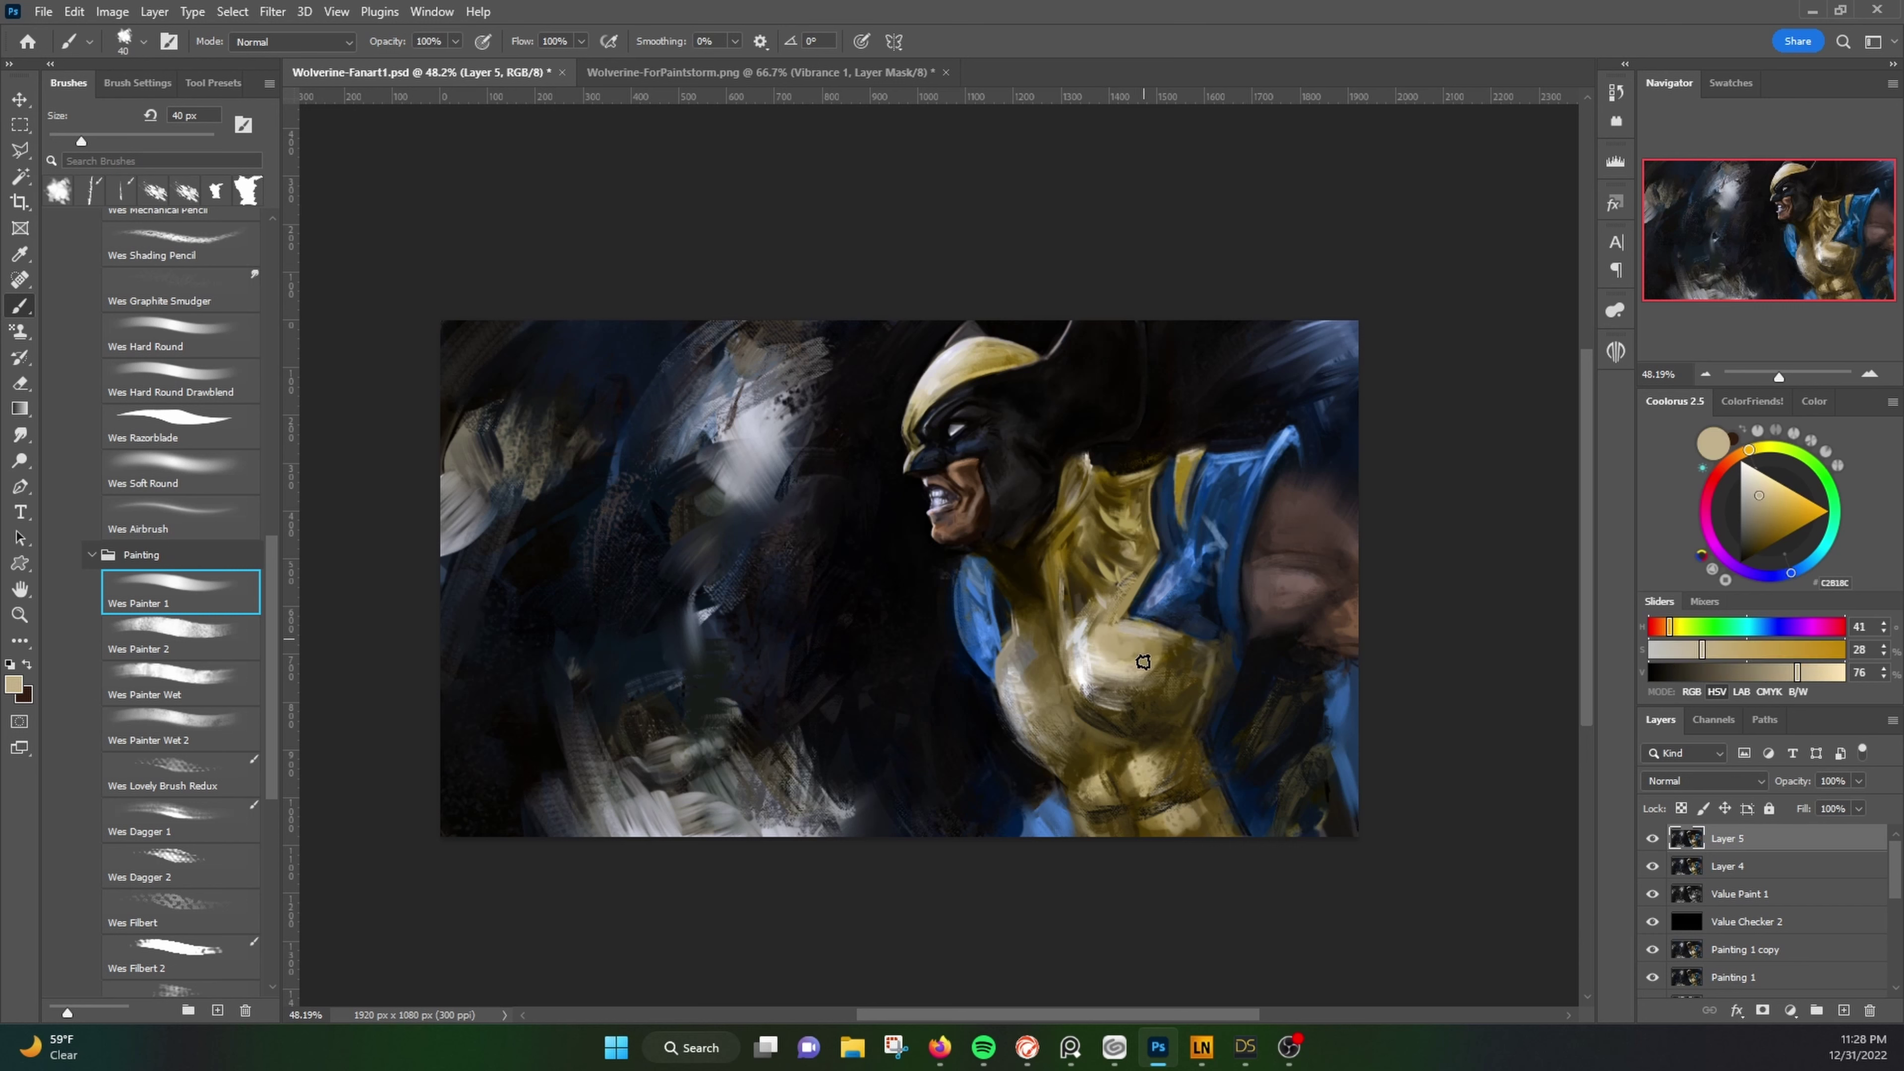
Step: Choose a darker gold, then settle on a dark brown paint colour
{"action": "left_click", "coordinate": [1102, 673], "text": "alt"}
{"action": "left_click", "coordinate": [1313, 454], "text": "alt"}
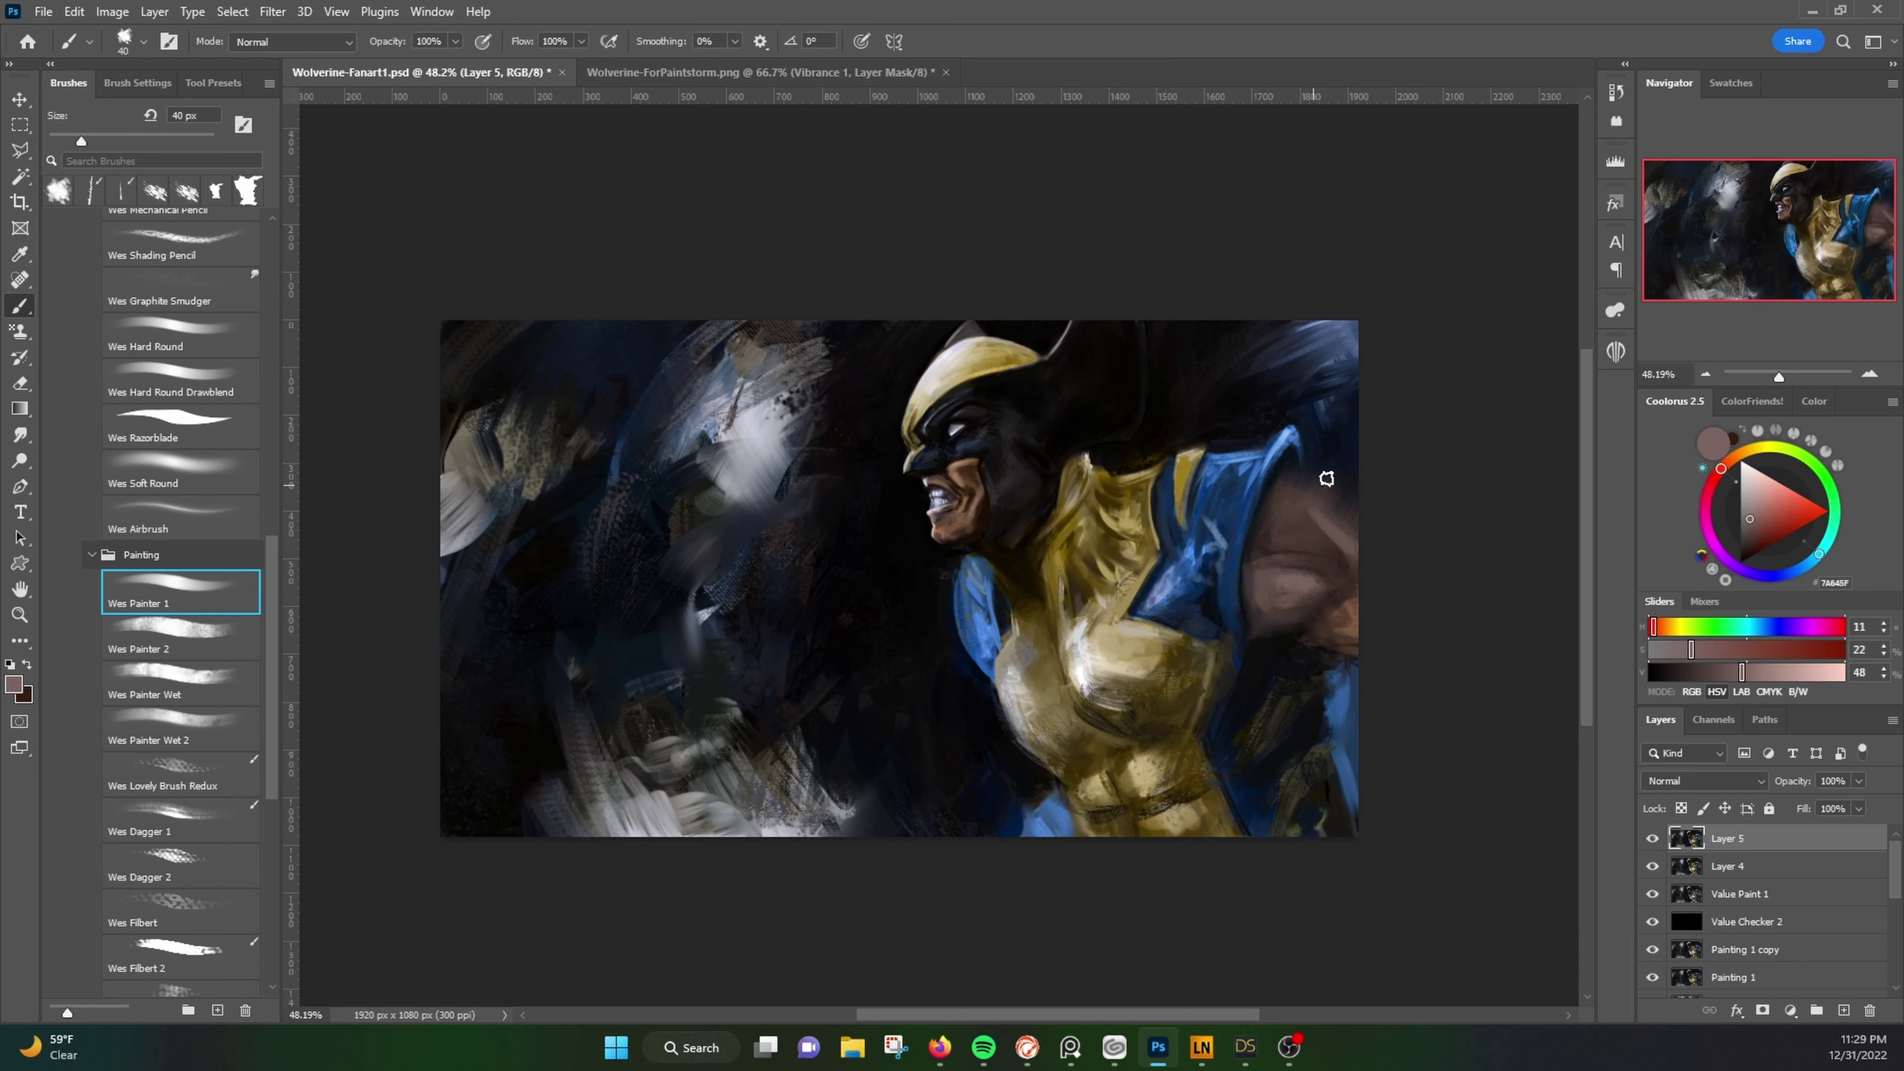
{"action": "left_click", "coordinate": [1334, 416], "text": "alt"}
{"action": "left_click", "coordinate": [1316, 638], "text": "alt"}
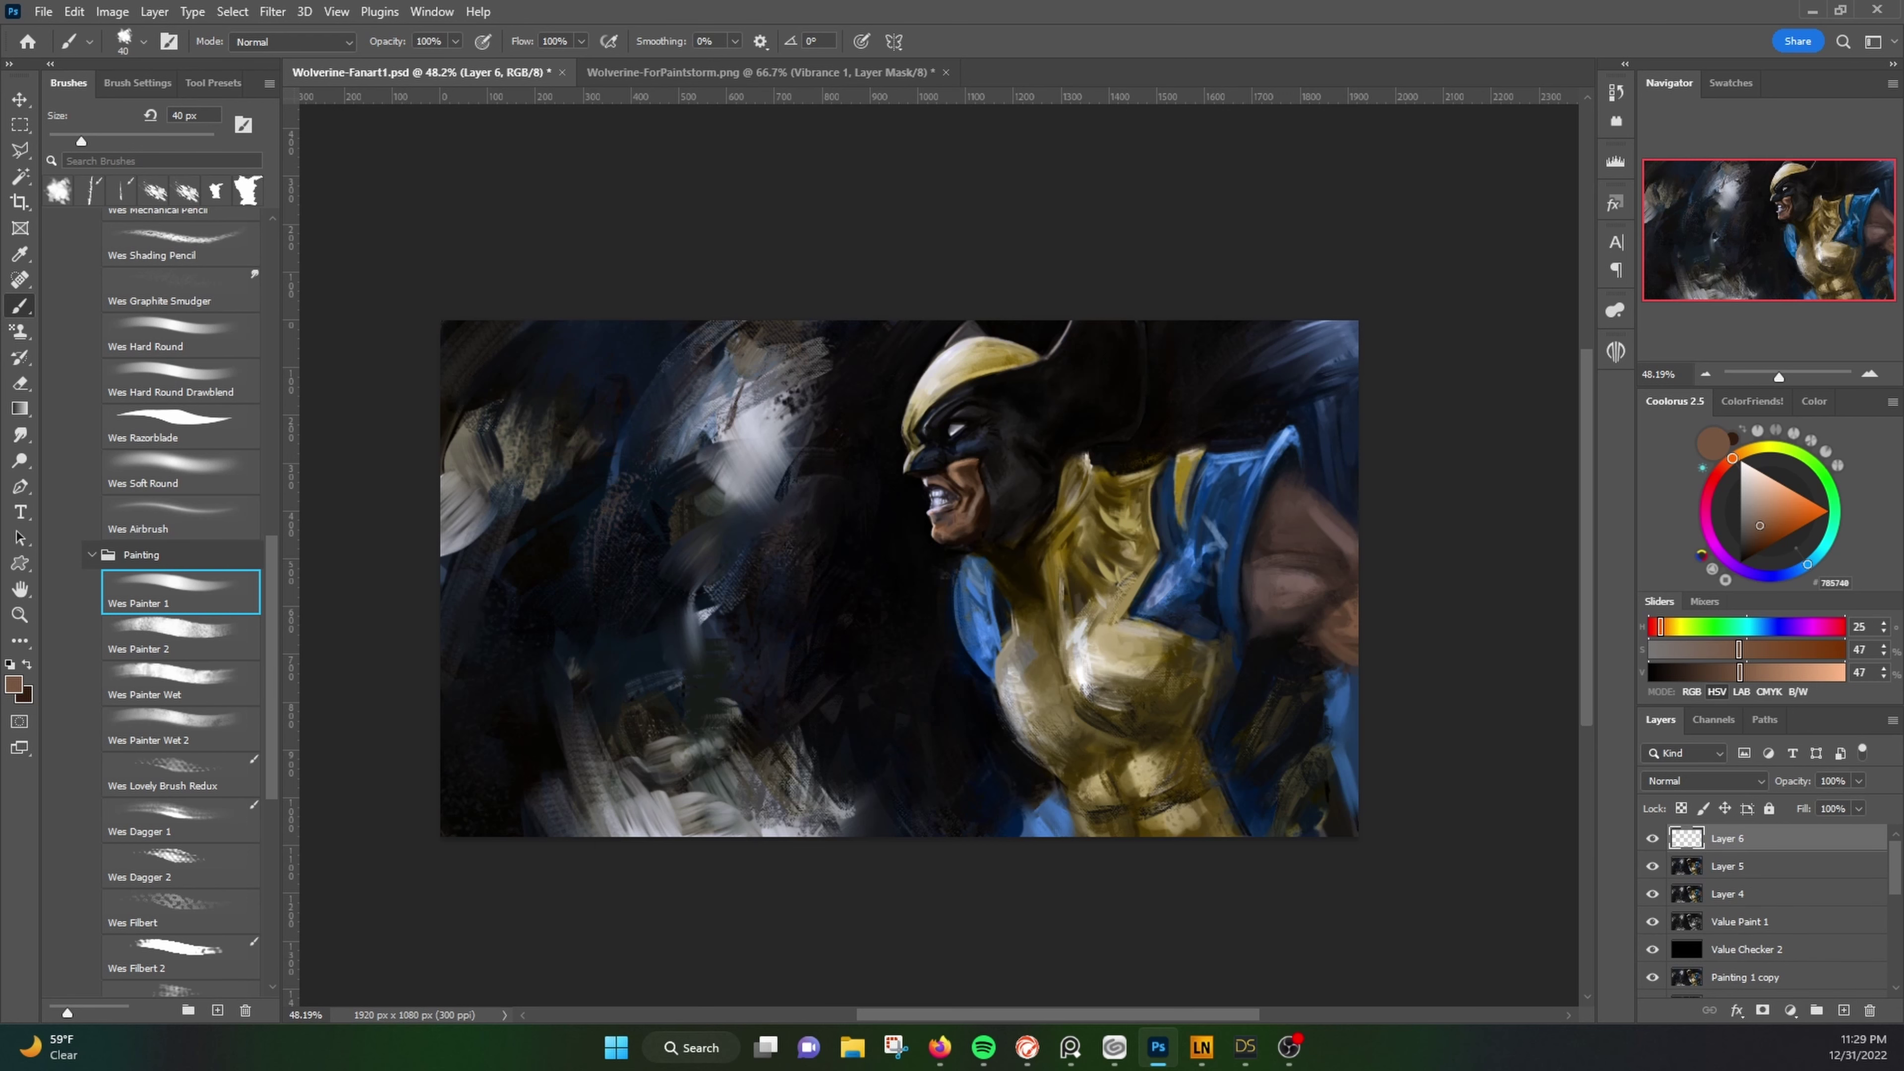
Step: Darken the canvas surroundings with a reversed black-and-white gradient
{"action": "left_click", "coordinate": [20, 408]}
{"action": "key", "text": "d"}
{"action": "left_click", "coordinate": [69, 41]}
{"action": "key", "text": "Escape"}
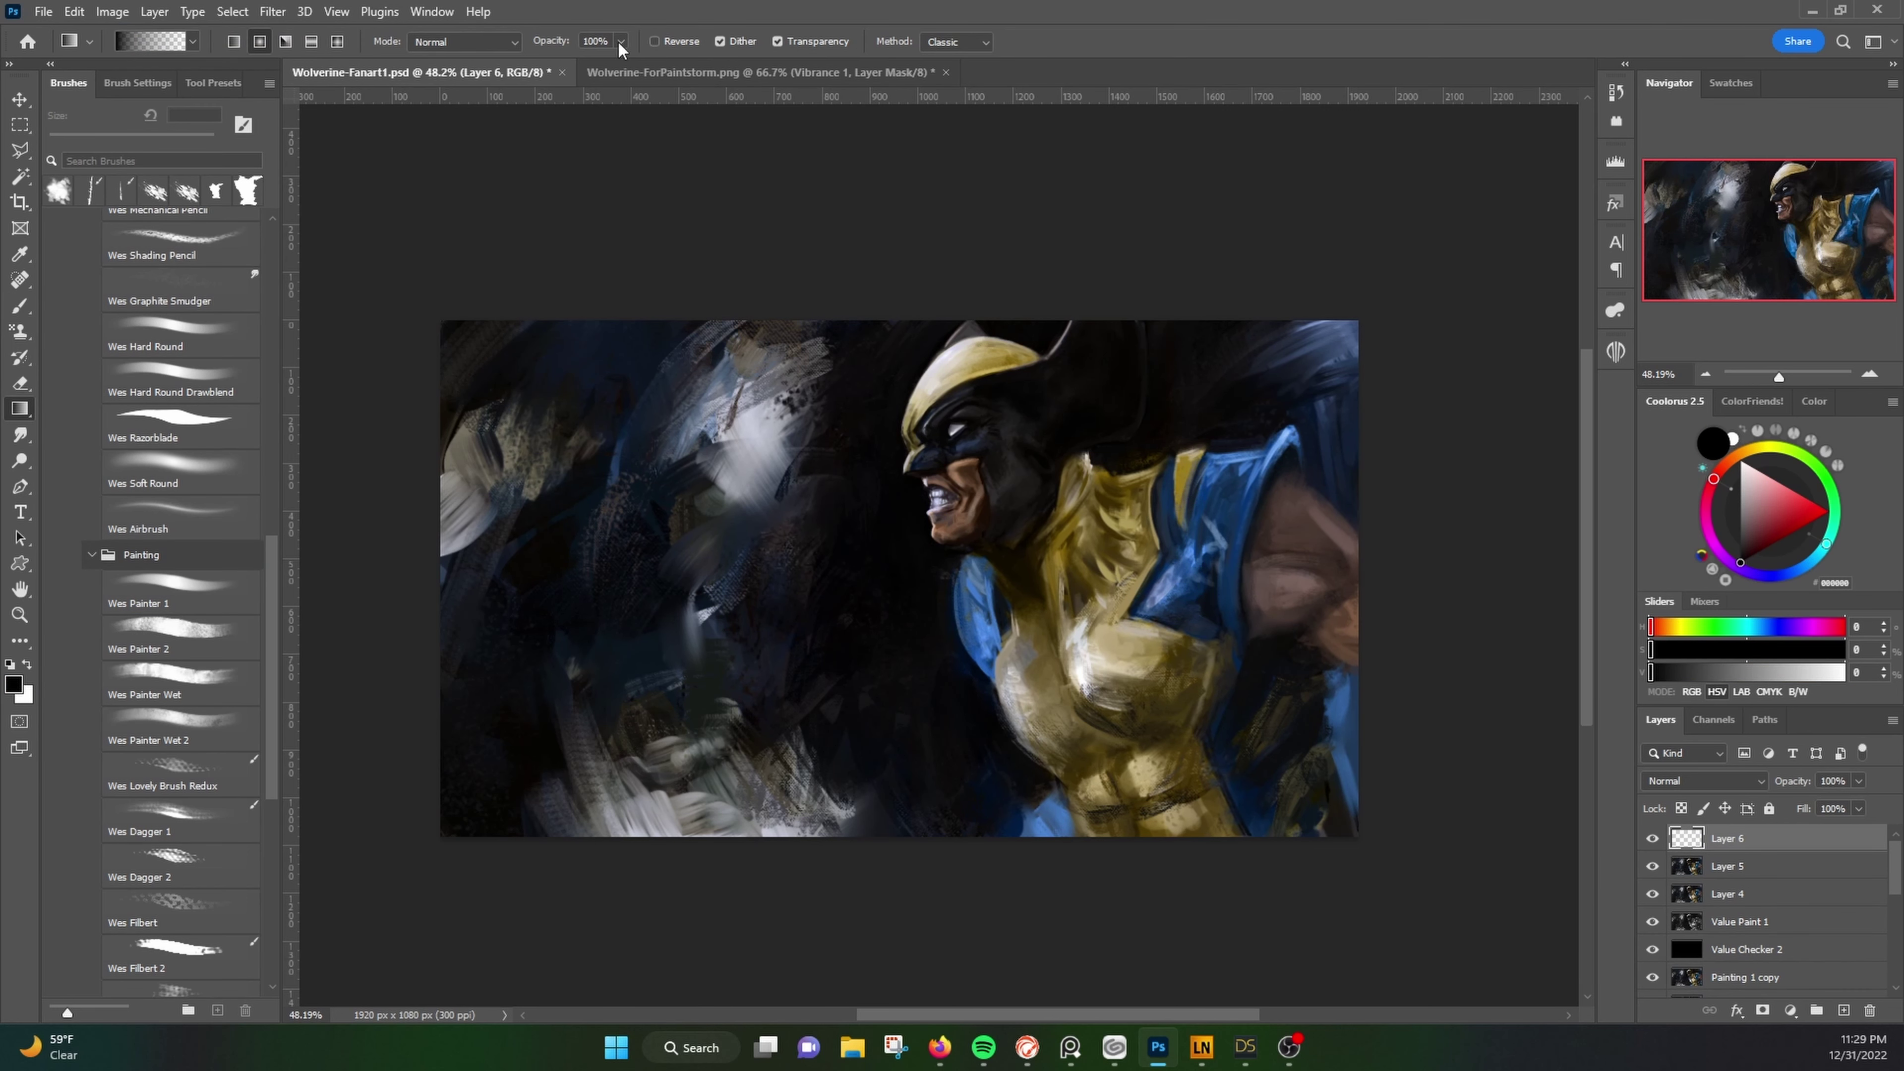
{"action": "left_click", "coordinate": [654, 41]}
{"action": "left_click_drag", "start_coordinate": [975, 577], "coordinate": [525, 578]}
Step: Add a Color Lookup adjustment using 3Strip.look, blended in Color mode
{"action": "left_click", "coordinate": [1790, 1010]}
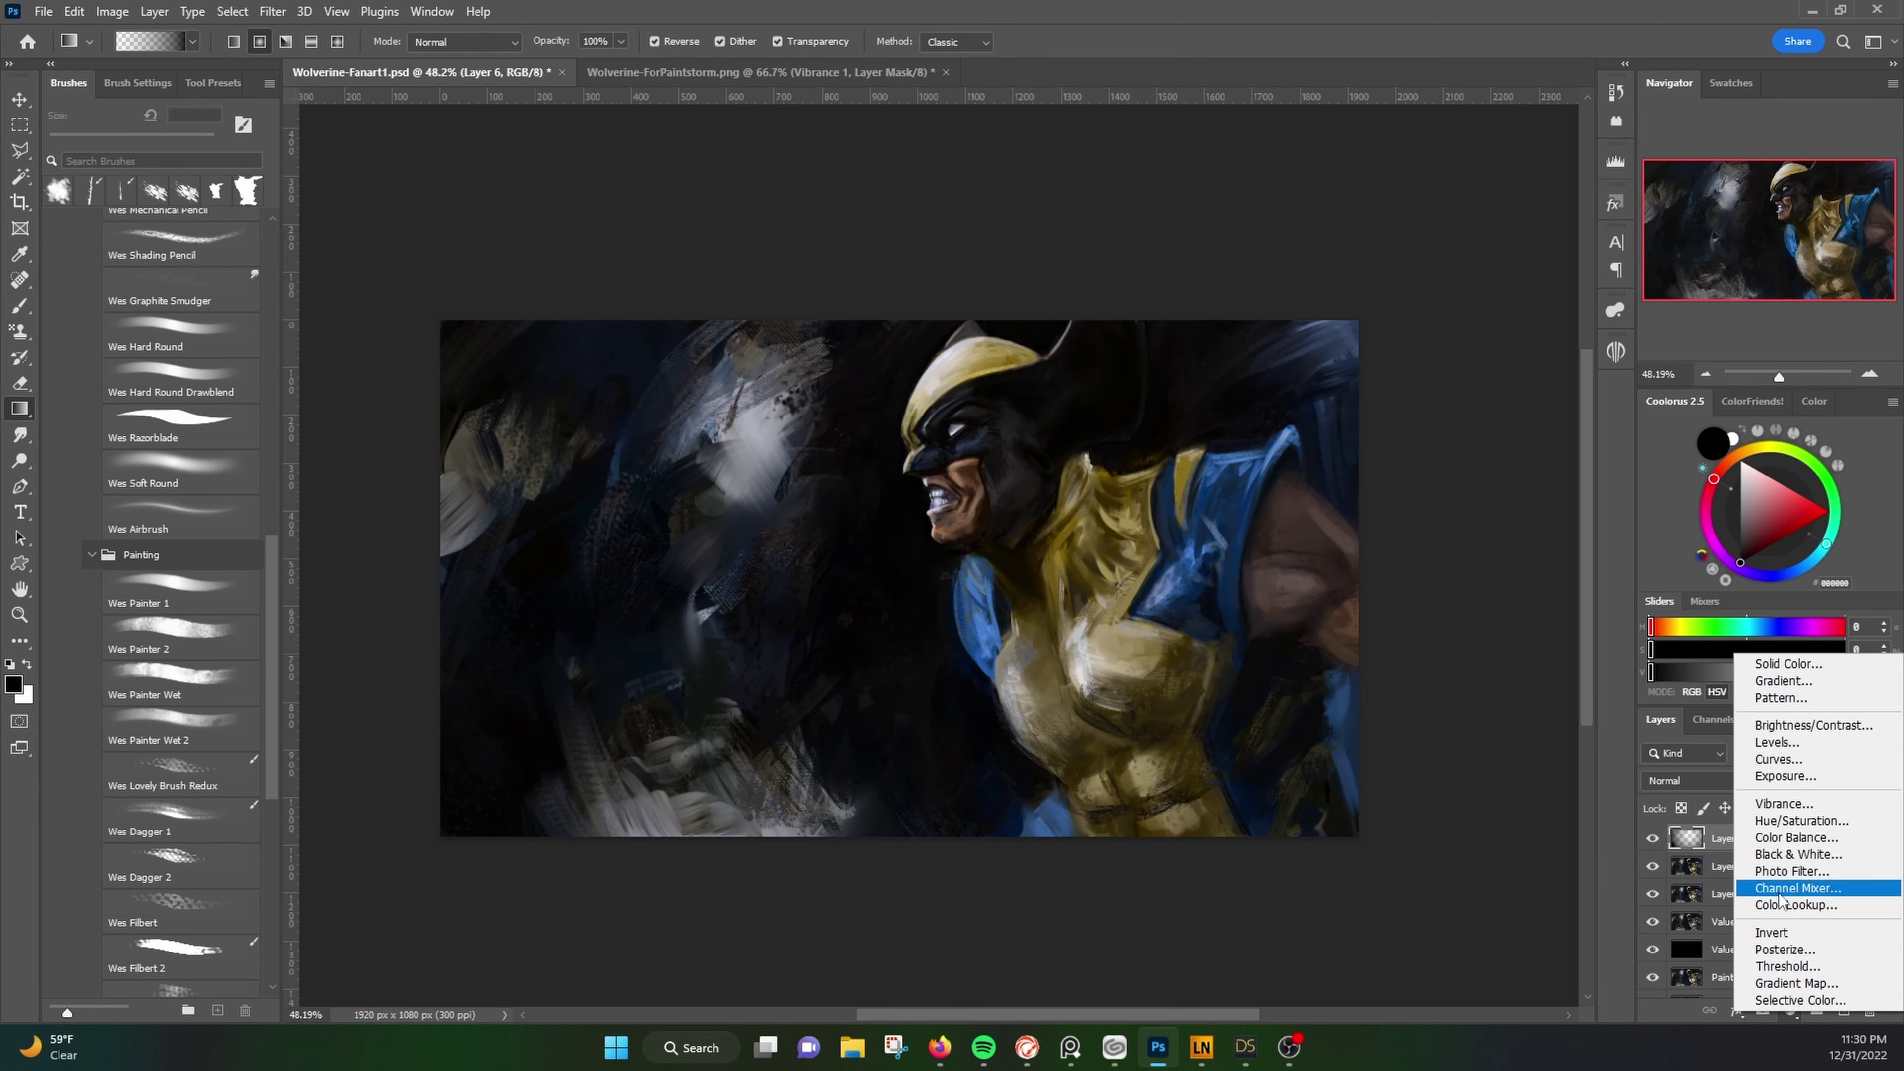
{"action": "left_click", "coordinate": [1796, 904]}
{"action": "left_click", "coordinate": [311, 298]}
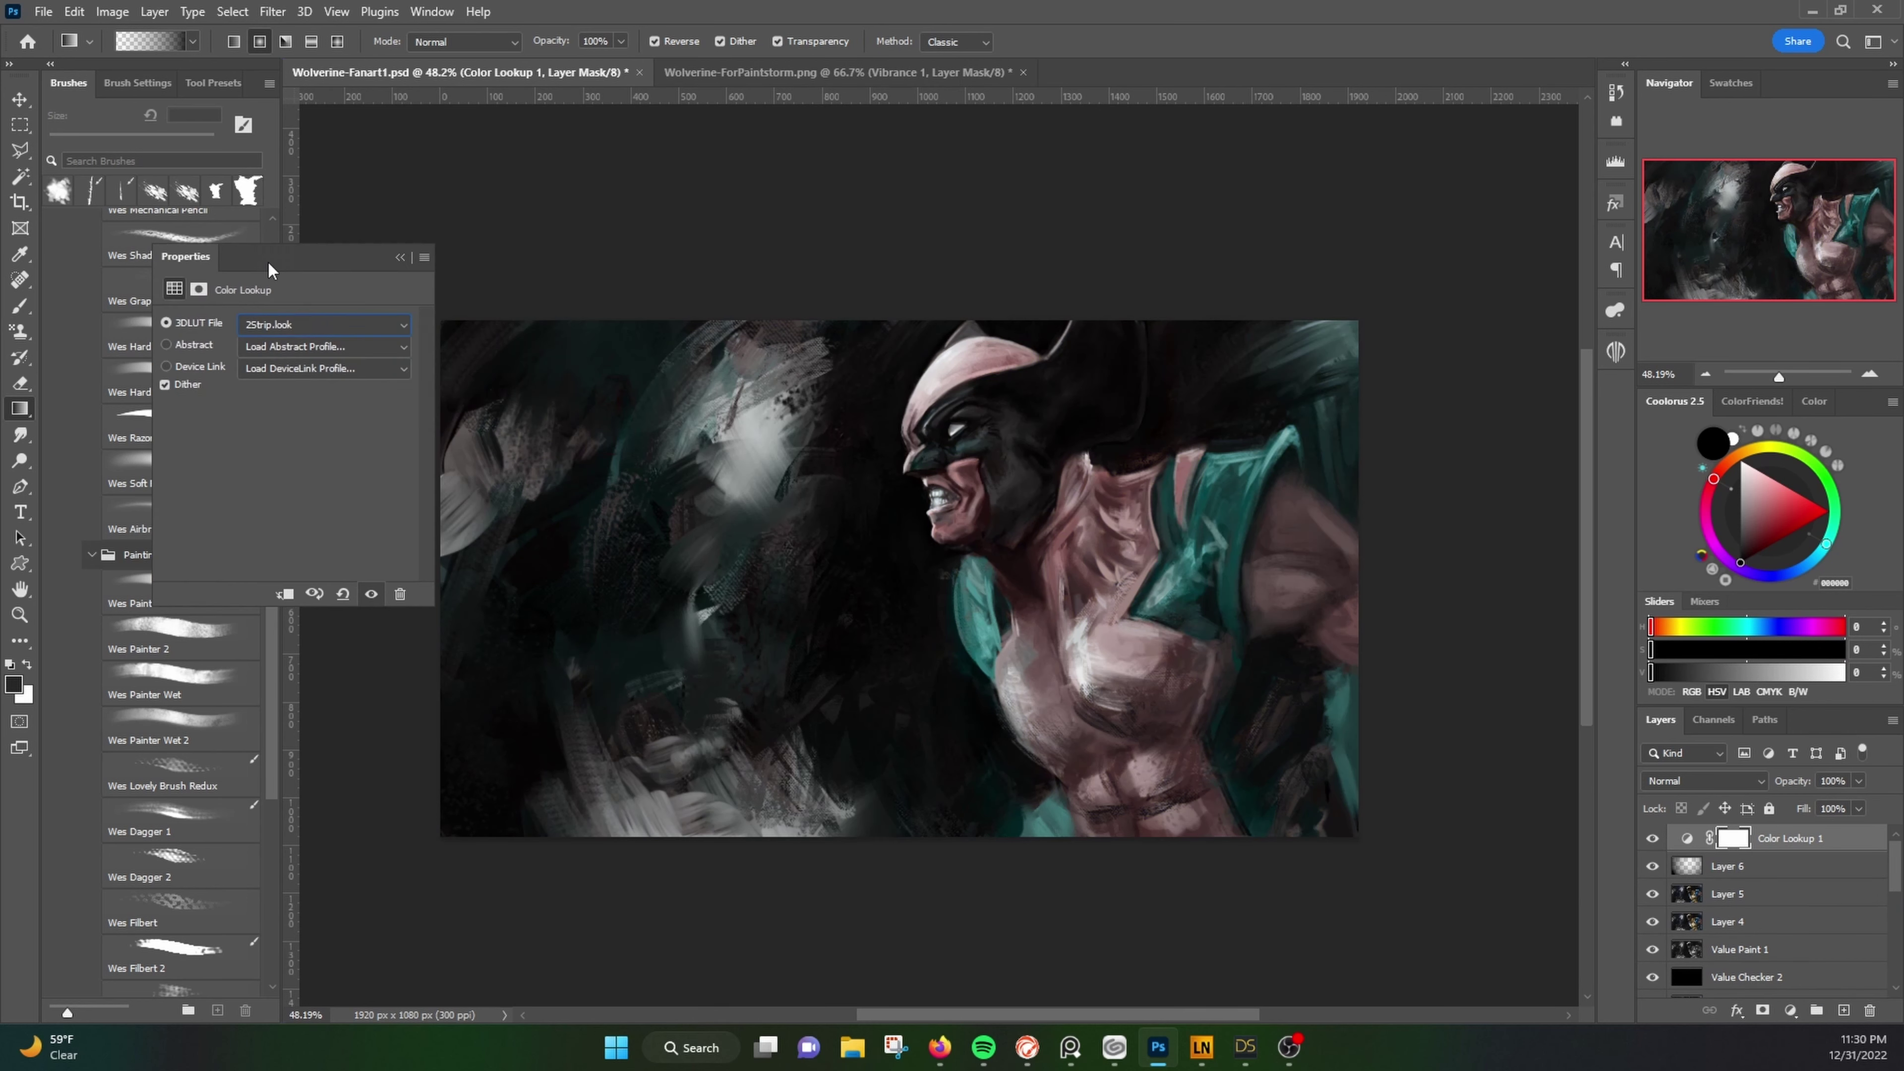
{"action": "key", "text": "Down"}
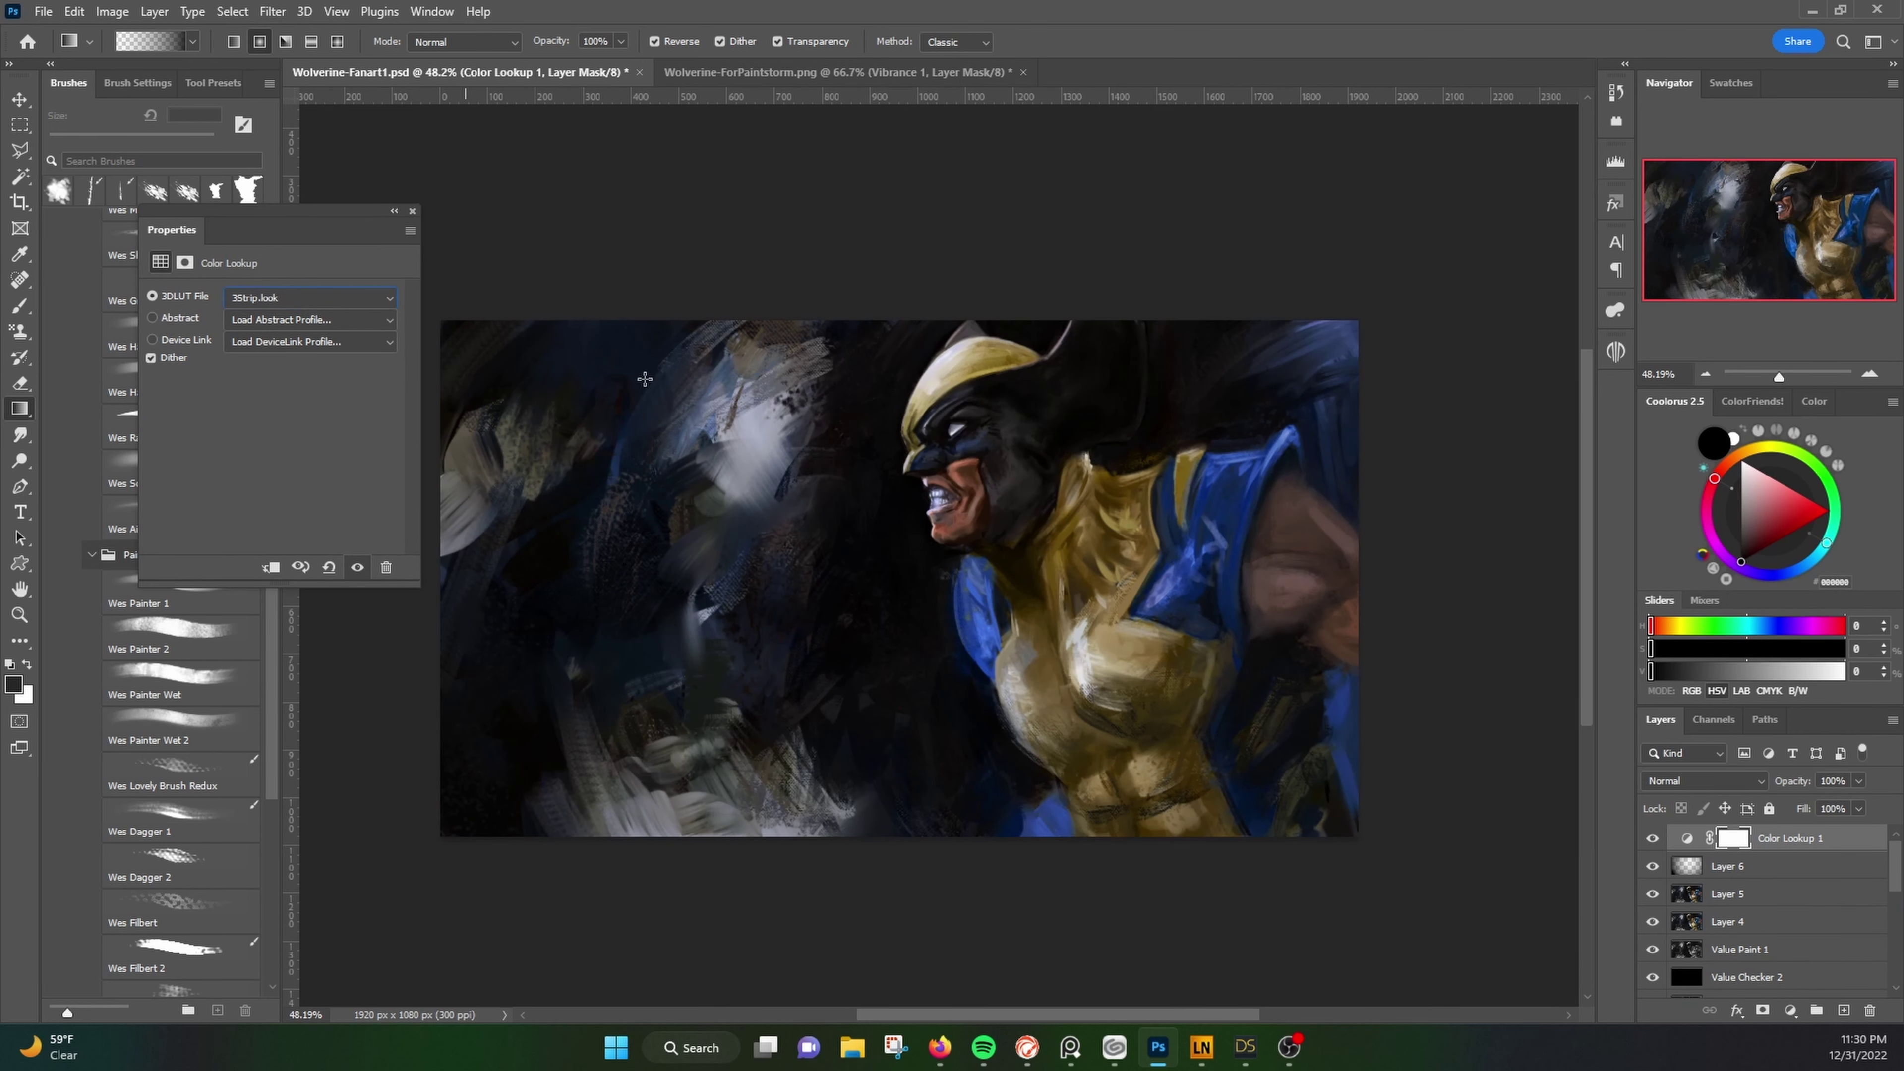
{"action": "left_click", "coordinate": [1703, 781]}
{"action": "left_click", "coordinate": [1683, 976]}
Step: Fill a new layer, Layer 7, with a pattern texture
{"action": "left_click", "coordinate": [413, 212]}
{"action": "left_click", "coordinate": [75, 11]}
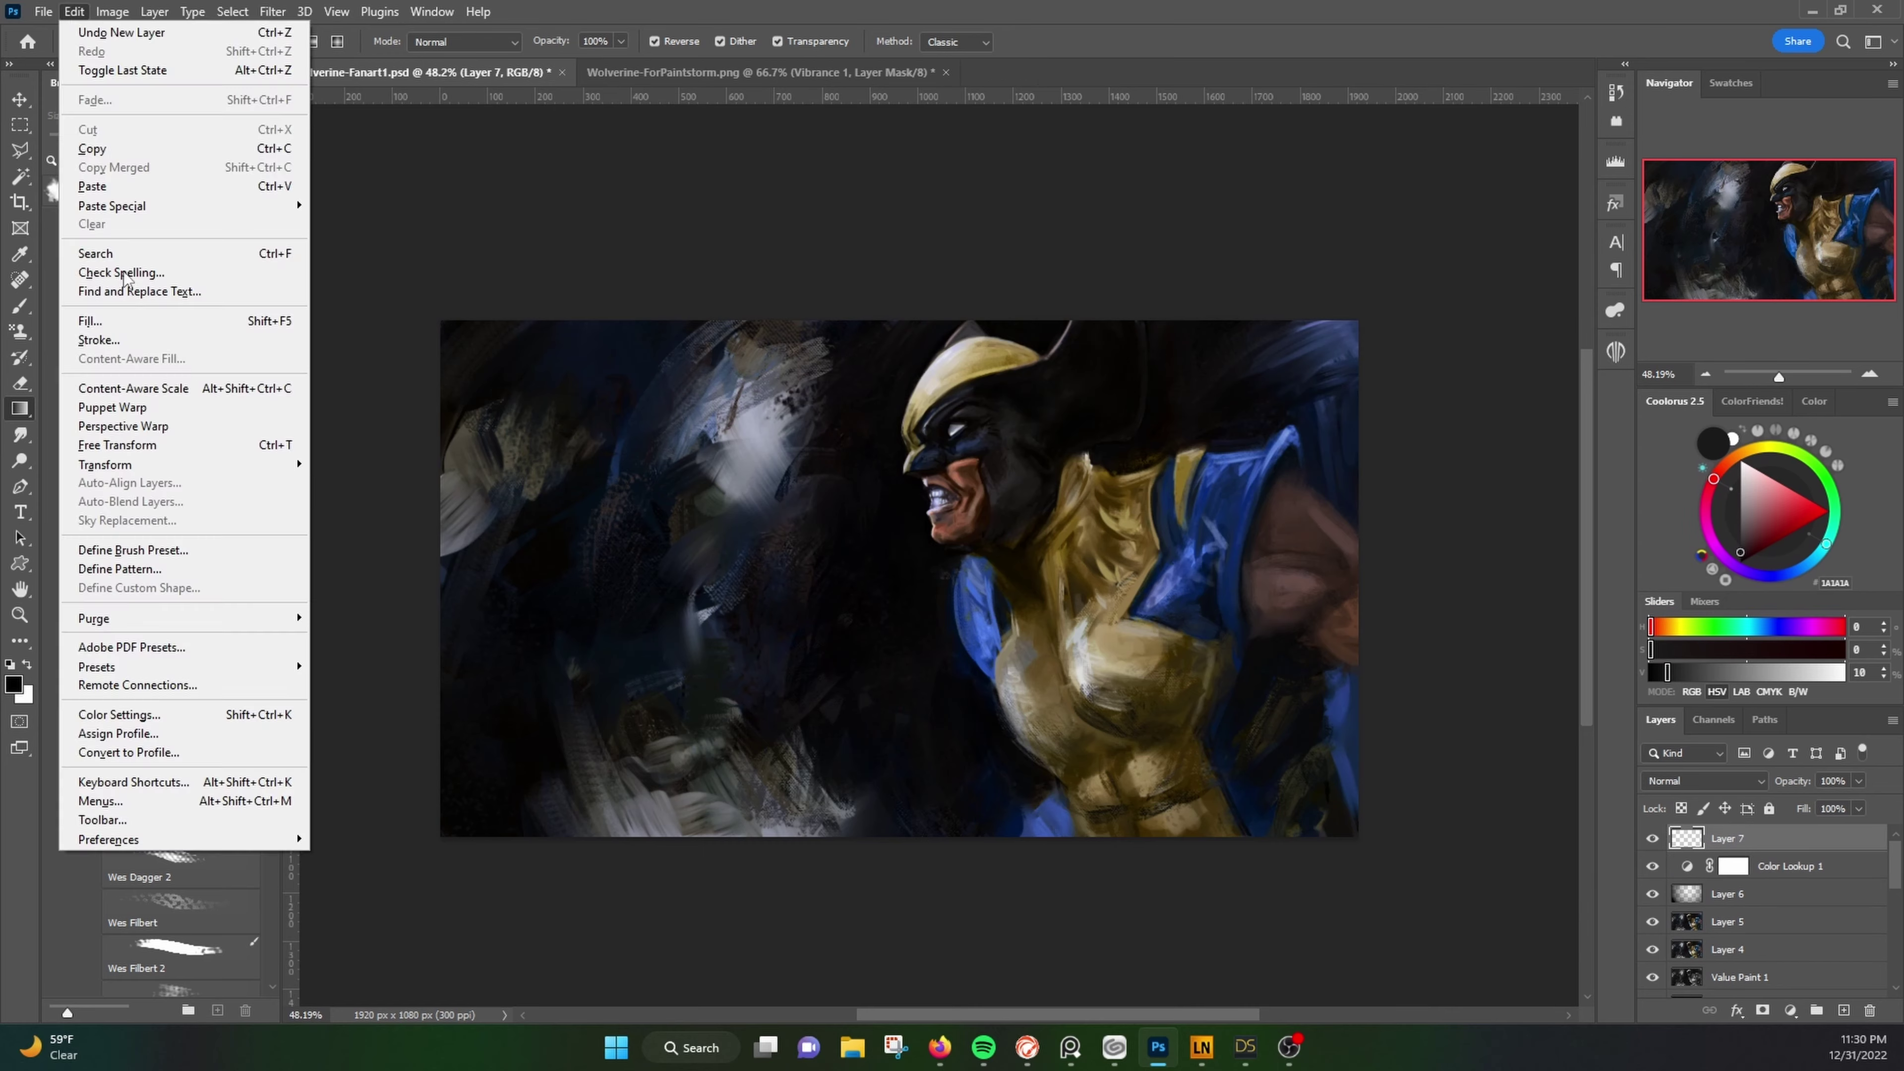
{"action": "left_click", "coordinate": [82, 319]}
{"action": "left_click", "coordinate": [1381, 366]}
{"action": "left_click", "coordinate": [1479, 373]}
Step: Set Layer 7 to Soft Light at 22% opacity and add a layer mask
{"action": "left_click", "coordinate": [1703, 781]}
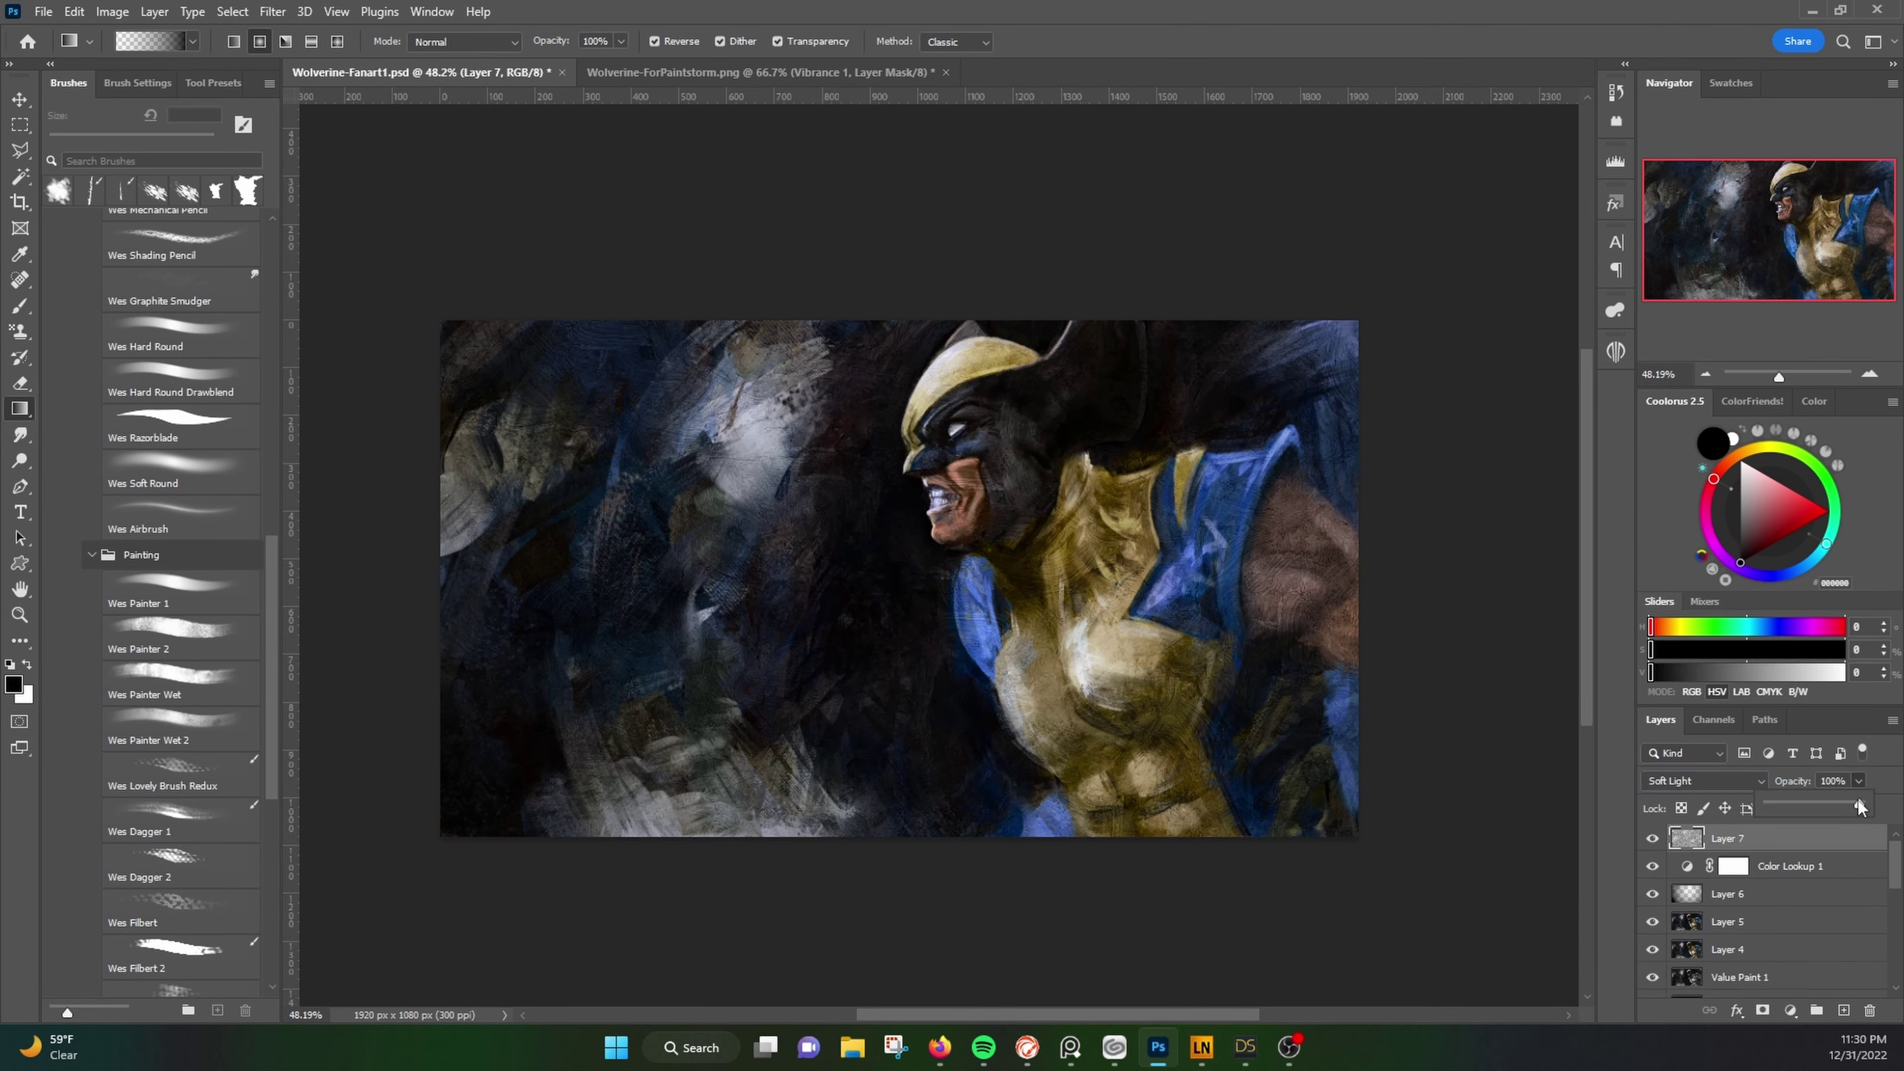
{"action": "left_click", "coordinate": [1858, 781]}
{"action": "left_click_drag", "start_coordinate": [1864, 803], "coordinate": [1787, 803]}
{"action": "scroll", "coordinate": [795, 645], "scroll_direction": "up", "scroll_amount": 2}
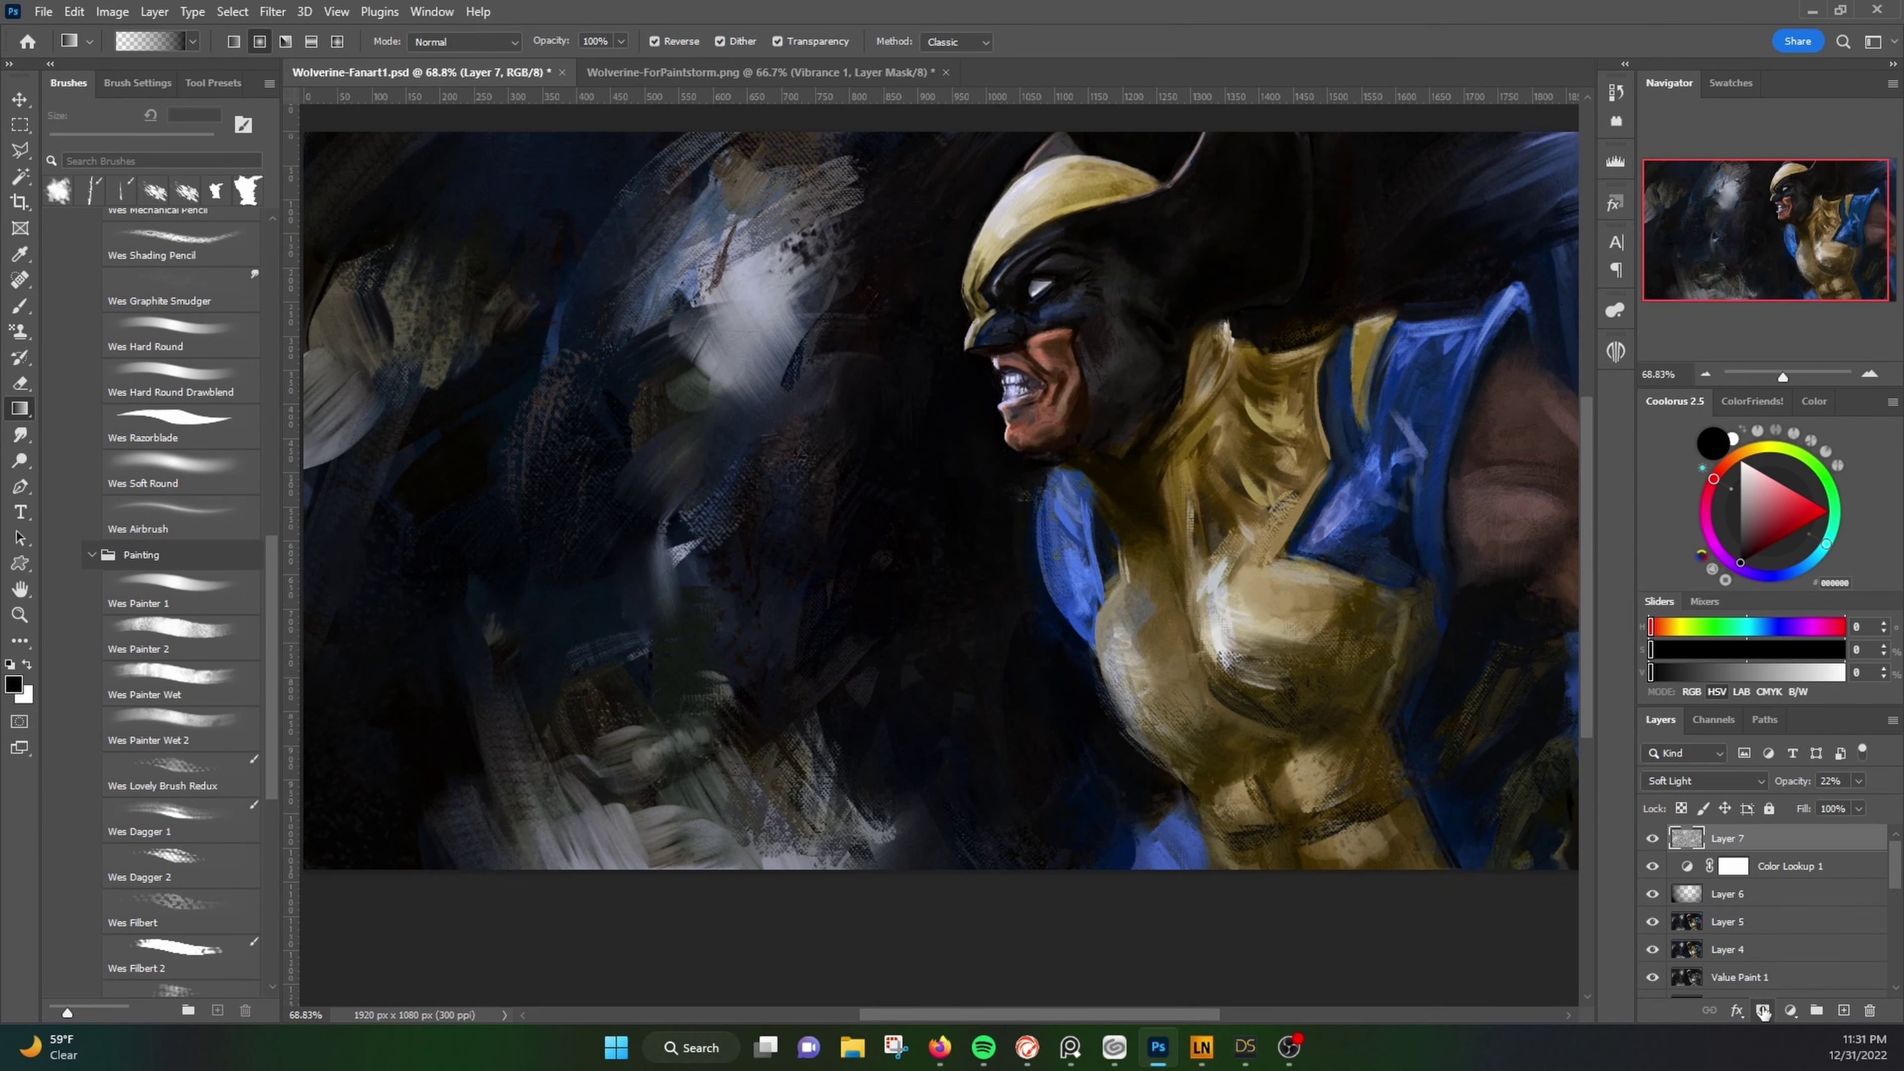
{"action": "left_click", "coordinate": [1763, 1011]}
{"action": "scroll", "coordinate": [939, 418], "scroll_direction": "up", "scroll_amount": 1}
{"action": "key", "text": "b"}
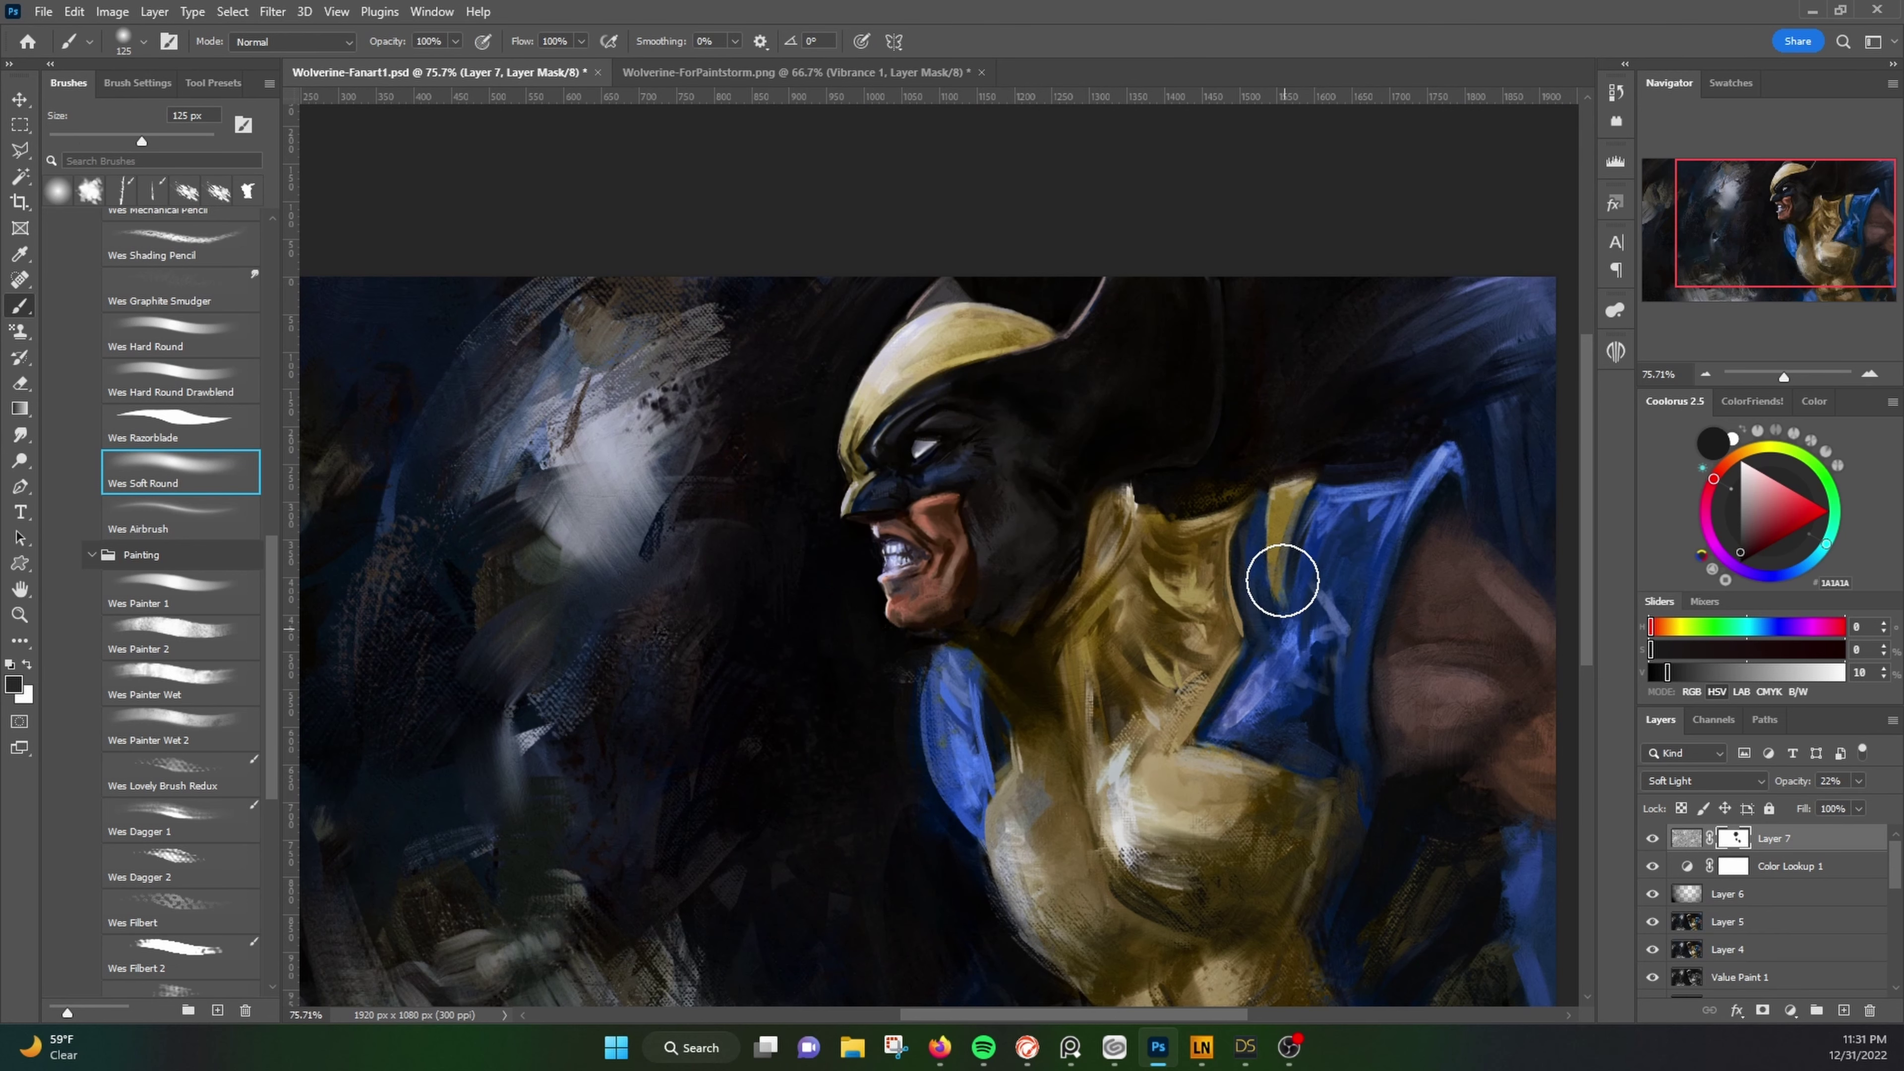
{"action": "scroll", "coordinate": [579, 690], "scroll_direction": "down", "scroll_amount": 2}
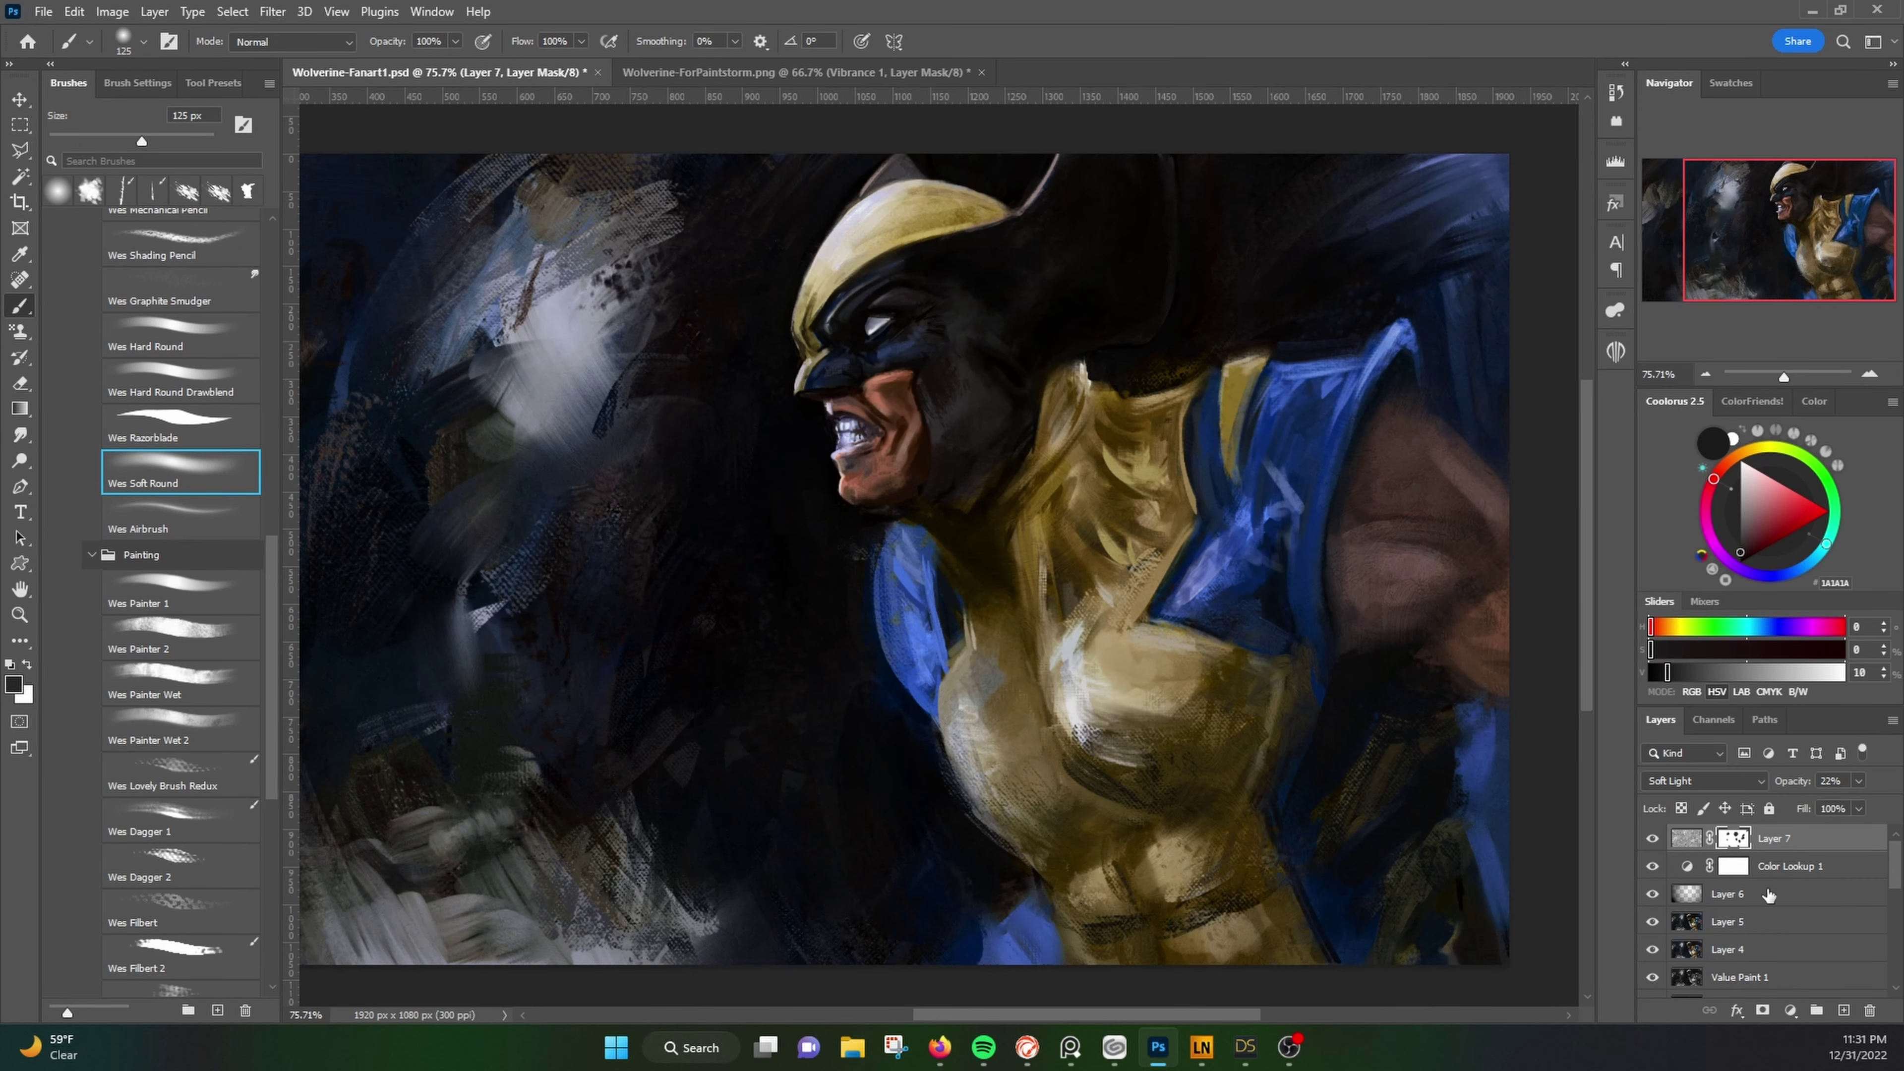
Step: Add a Brightness/Contrast adjustment layer with contrast raised to 12
{"action": "left_click", "coordinate": [1791, 1011]}
{"action": "left_click", "coordinate": [1701, 661]}
{"action": "mouse_move", "coordinate": [271, 390]}
{"action": "left_mouse_down"}
{"action": "mouse_move", "coordinate": [288, 392]}
{"action": "mouse_move", "coordinate": [291, 351]}
{"action": "left_mouse_up"}
{"action": "left_click", "coordinate": [393, 221]}
Step: Merge all visible layers into a new top layer and choose the Wes Smudge 1 brush
{"action": "key", "text": "ctrl+0"}
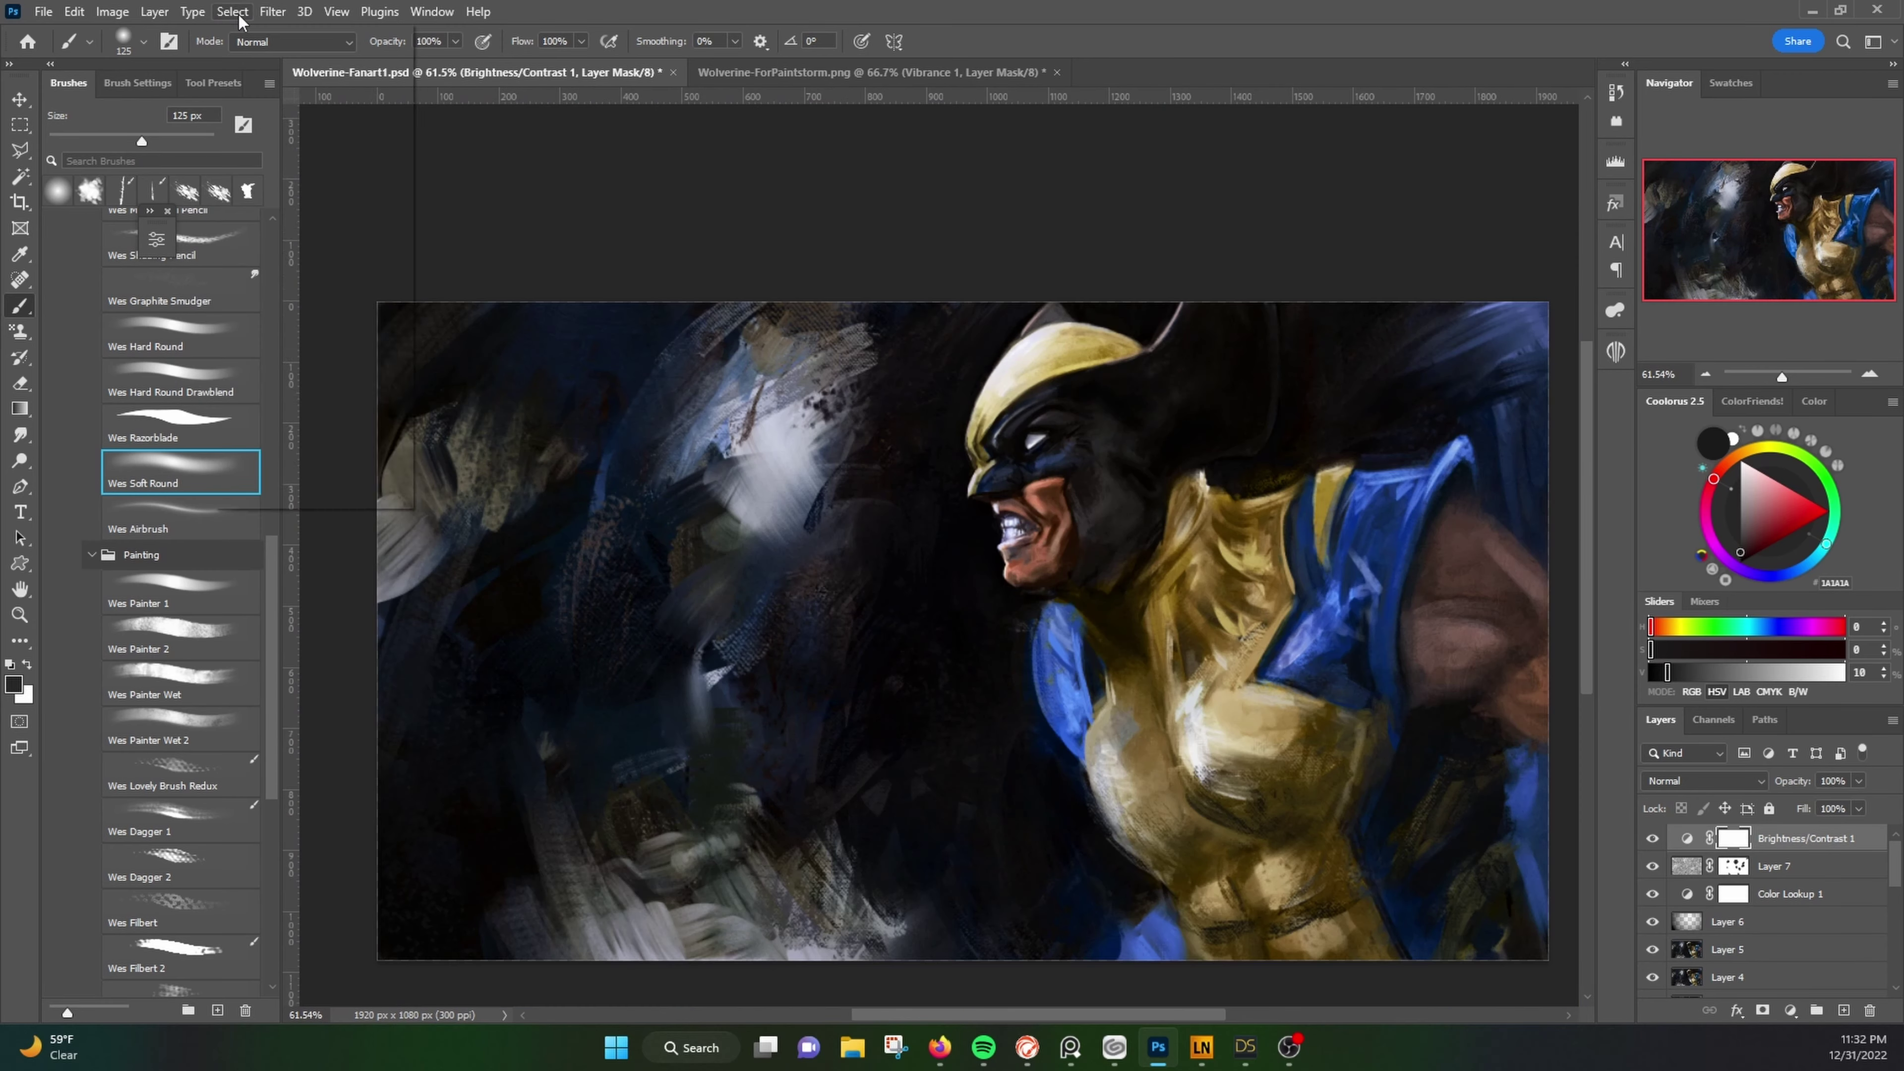
{"action": "left_click", "coordinate": [74, 12]}
{"action": "left_click", "coordinate": [127, 179]}
{"action": "key", "text": "ctrl+v"}
{"action": "left_click", "coordinate": [180, 896]}
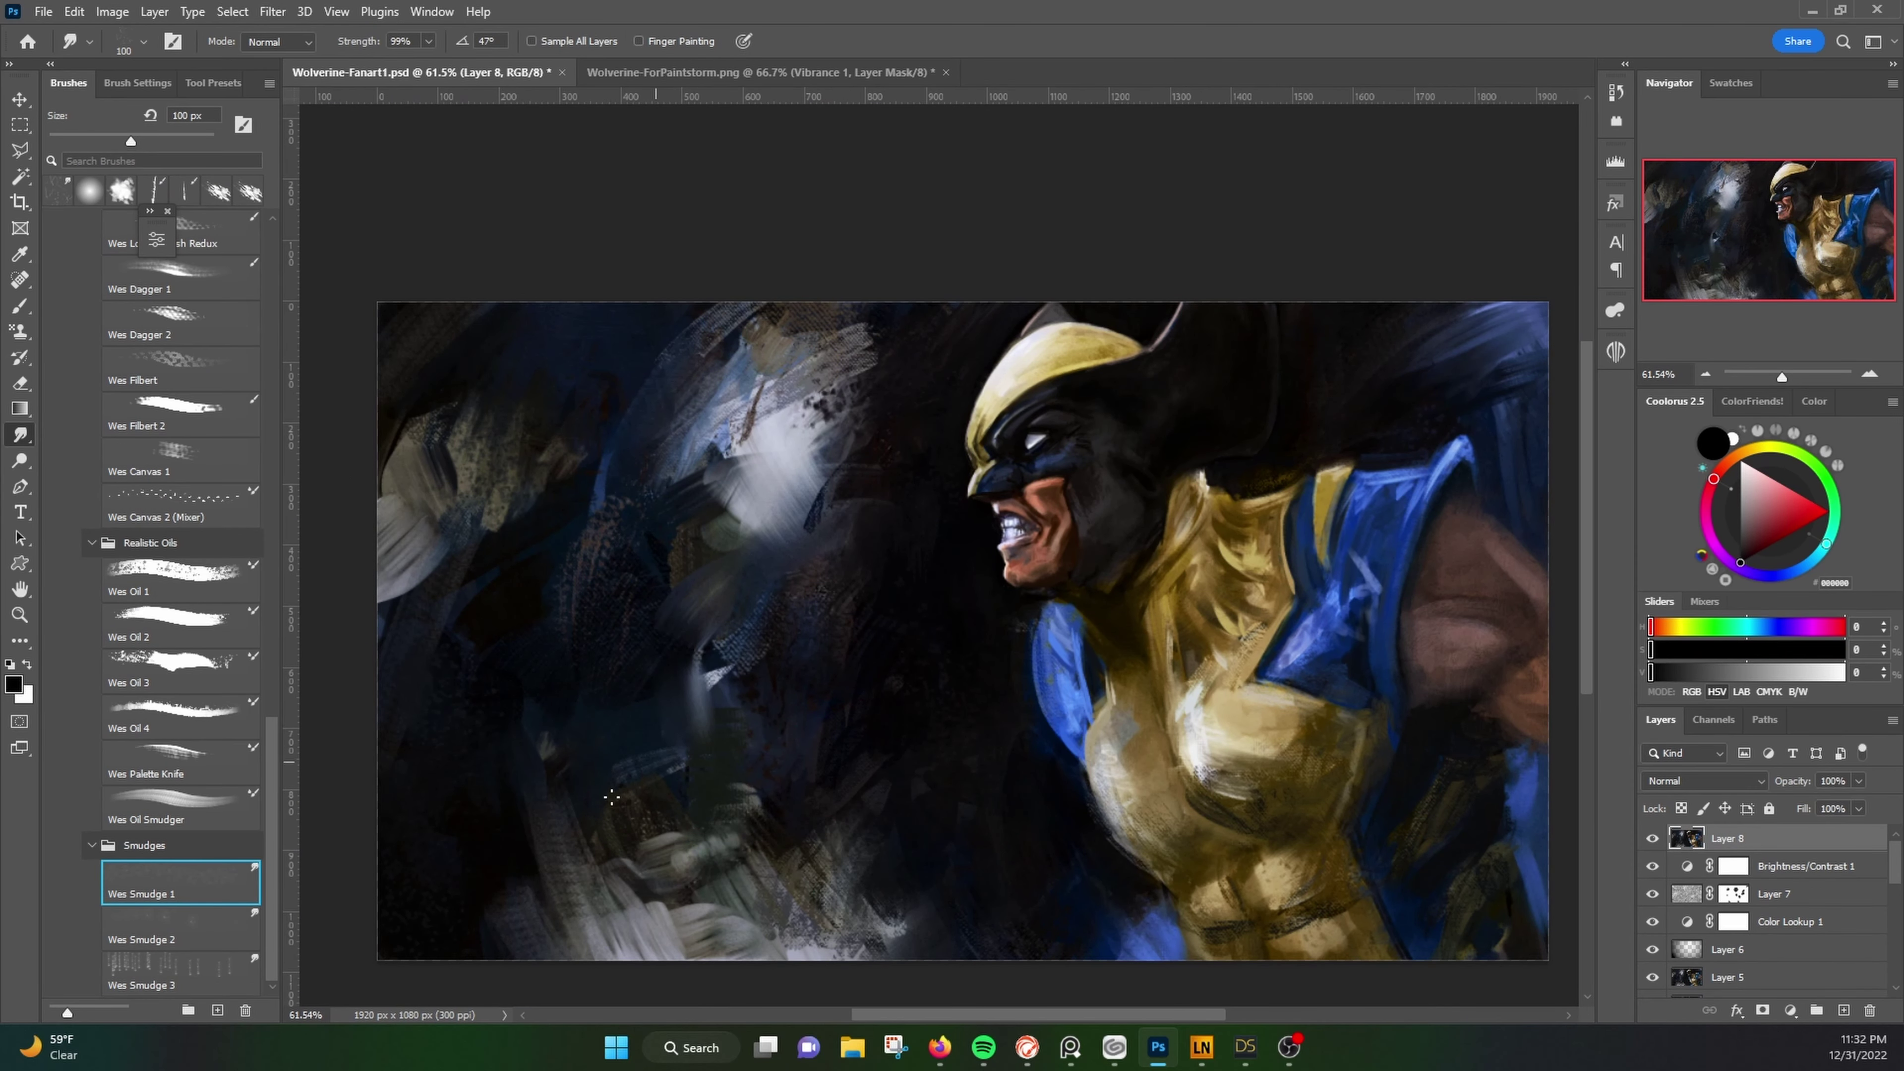
Step: Pan around the painting, then switch to the Brush and eyedrop the costume blue and a near-white
{"action": "left_click_drag", "start_coordinate": [1264, 499], "coordinate": [1136, 304]}
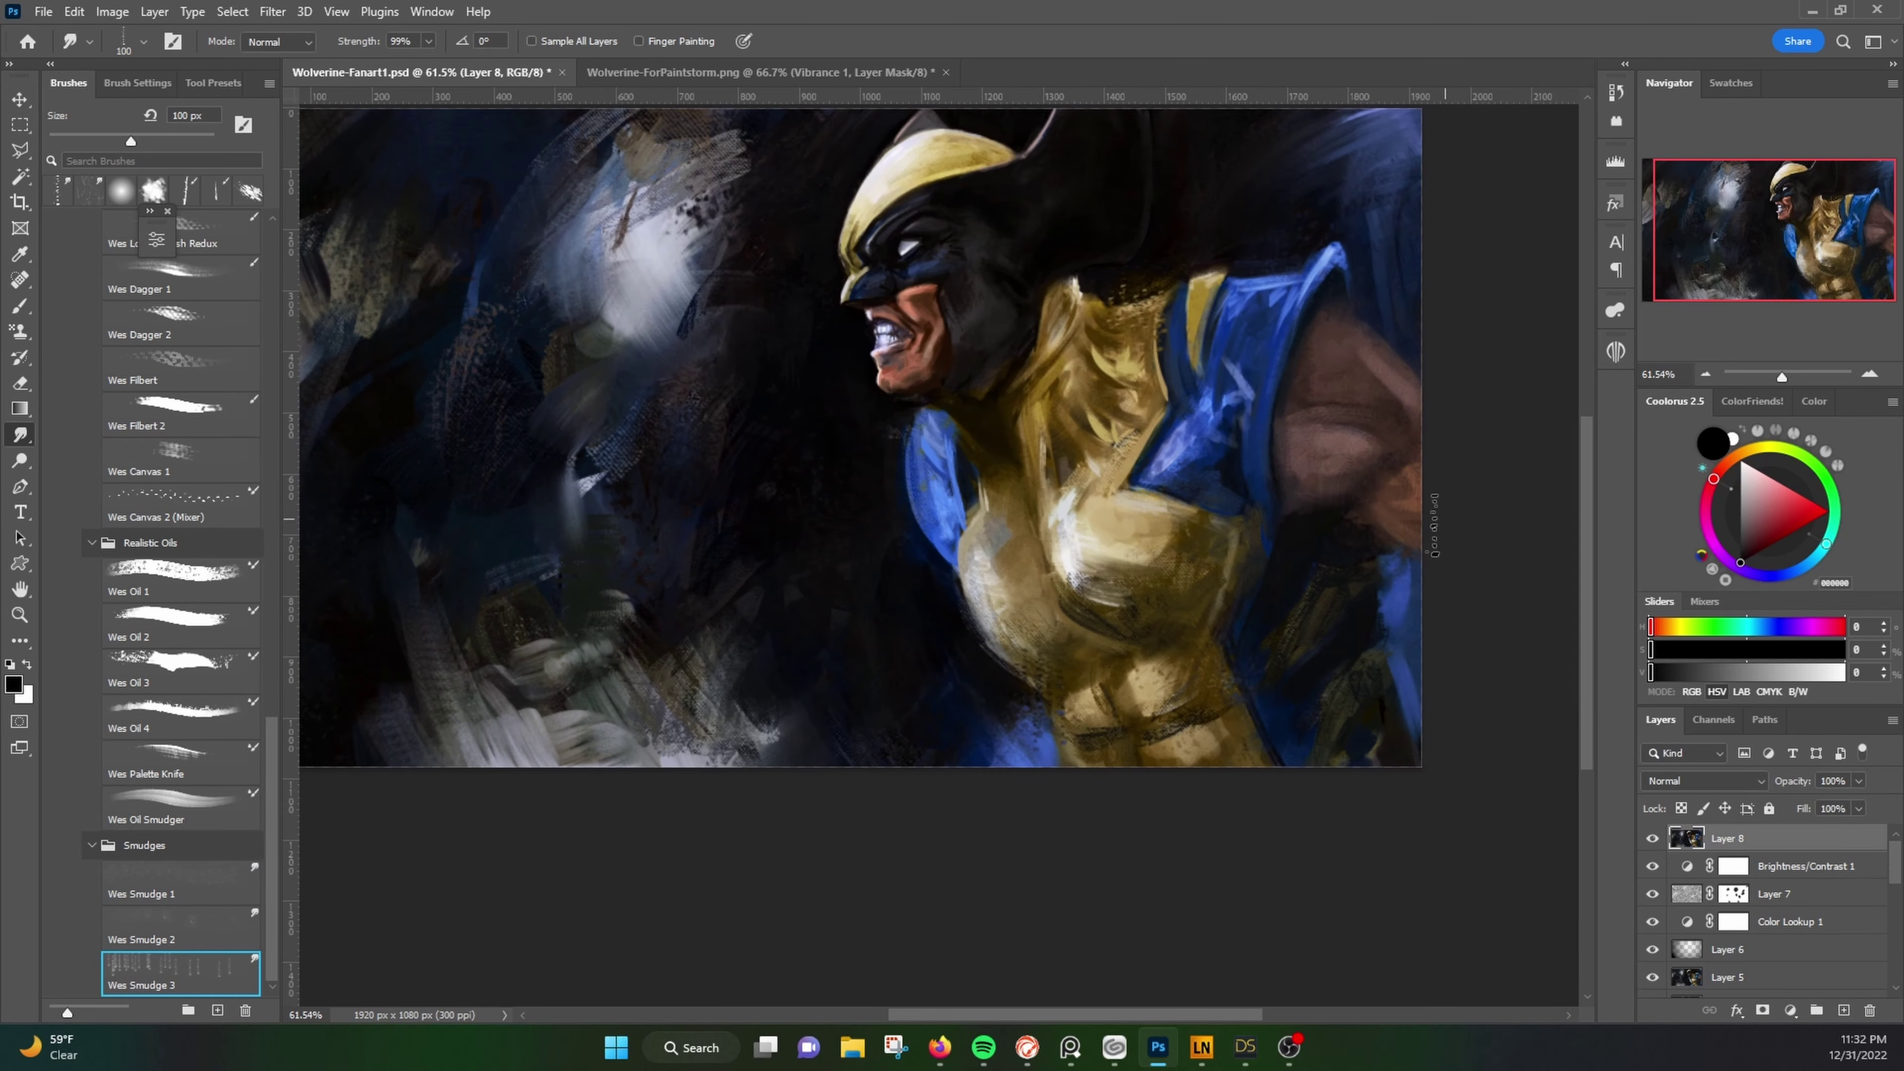
{"action": "left_click_drag", "start_coordinate": [592, 694], "coordinate": [805, 873]}
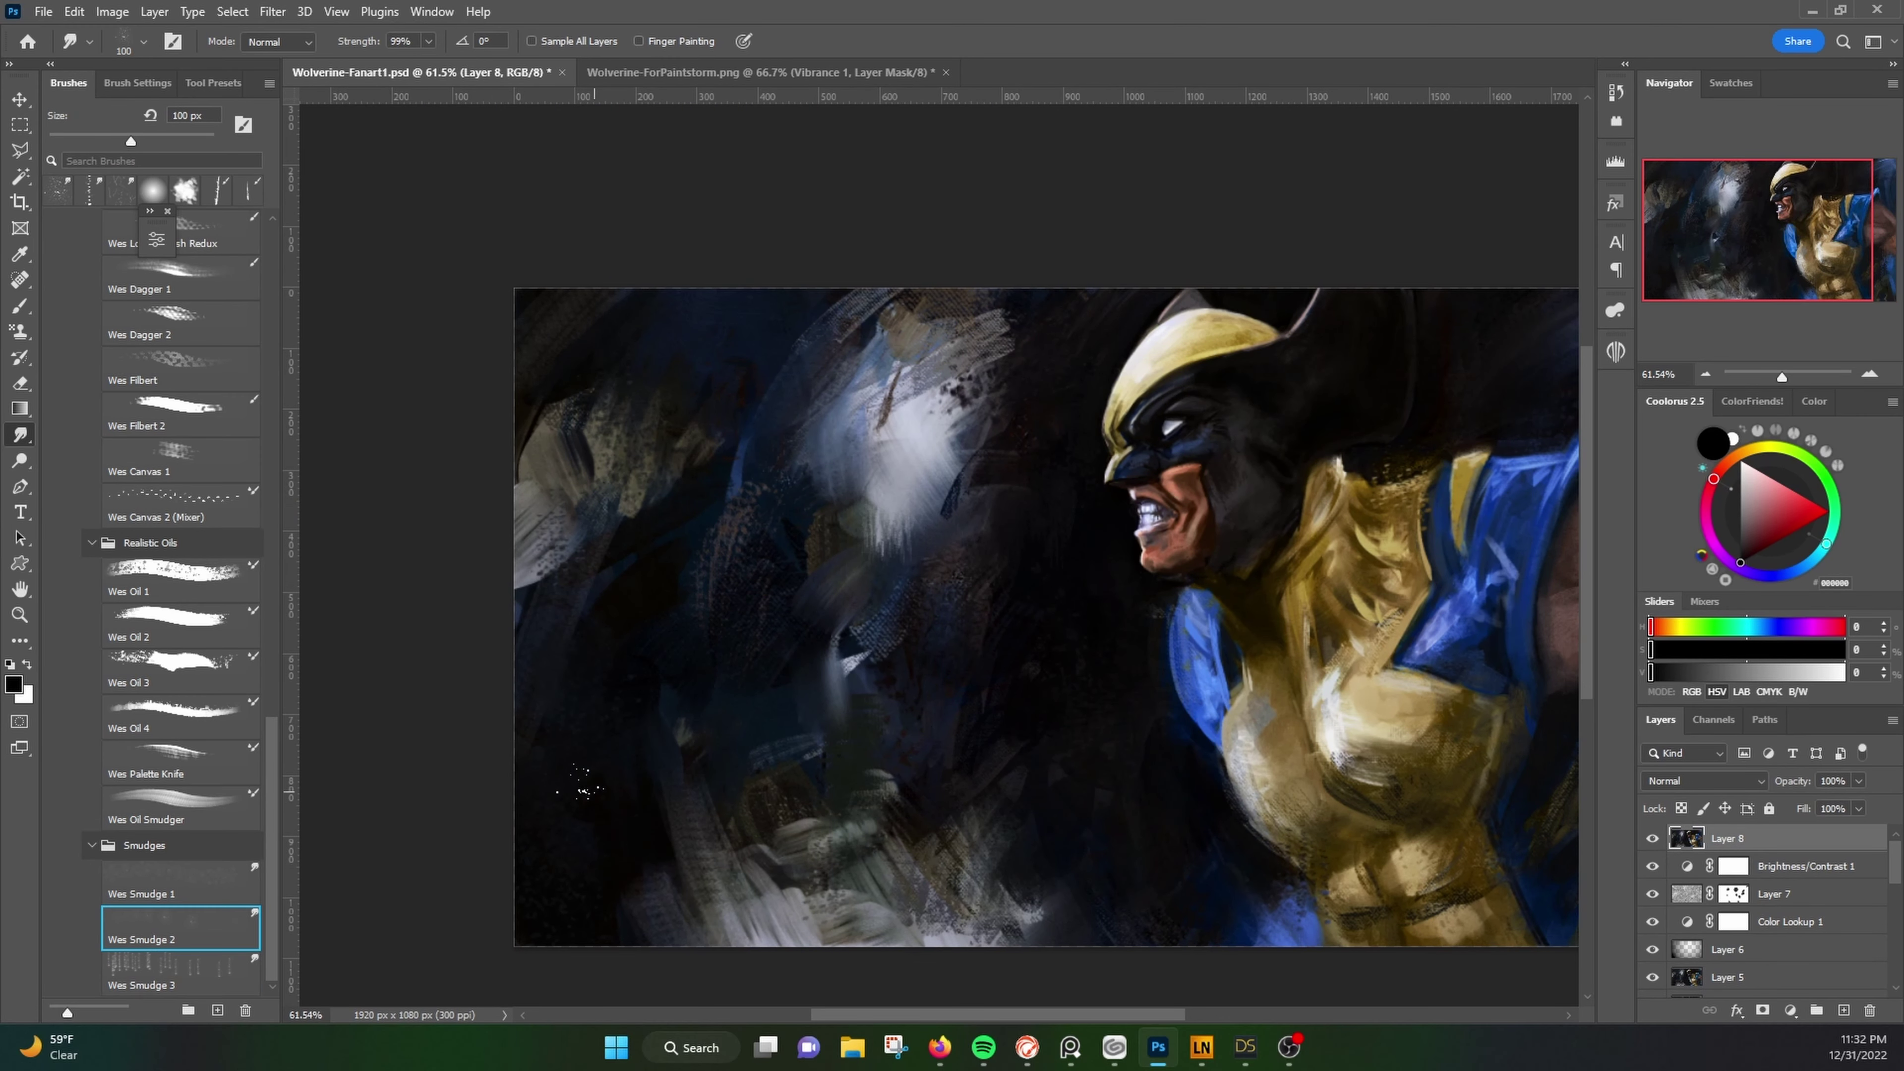
{"action": "left_click_drag", "start_coordinate": [1200, 682], "coordinate": [1035, 701]}
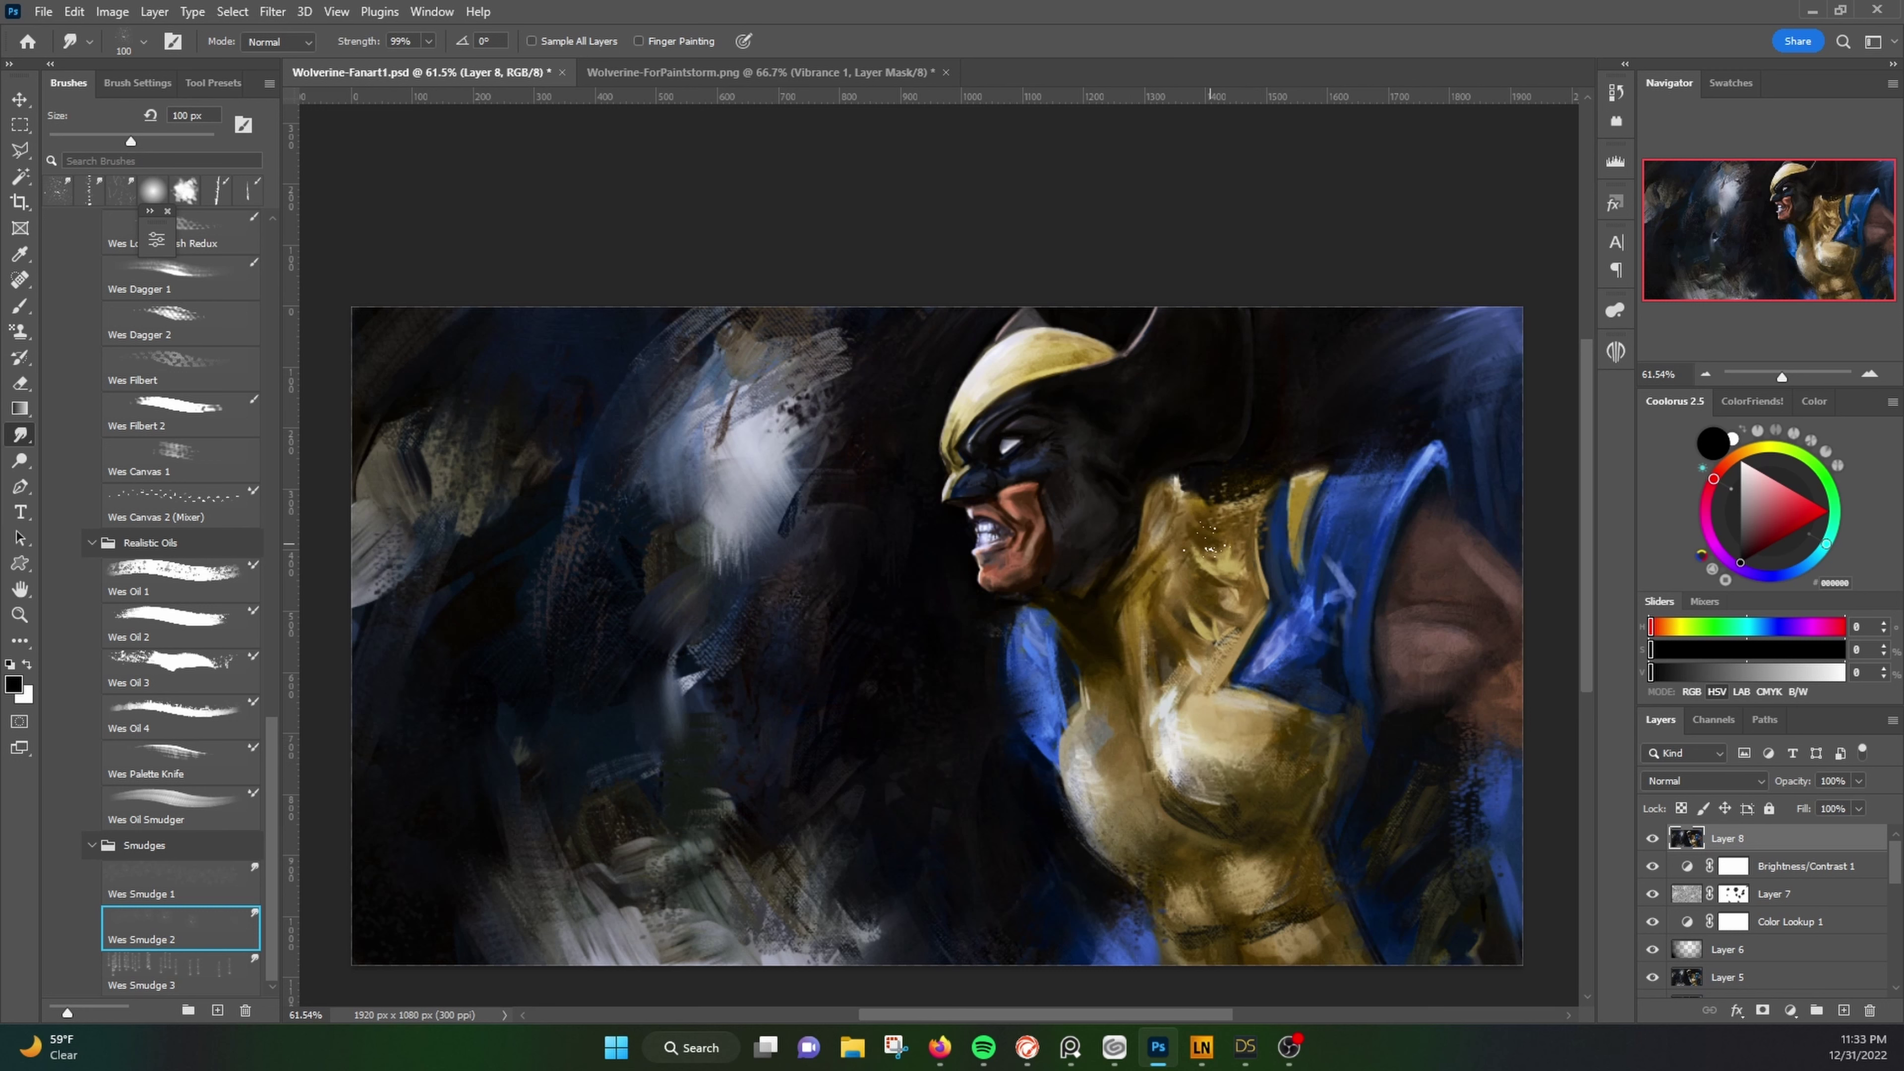
{"action": "key", "text": "b"}
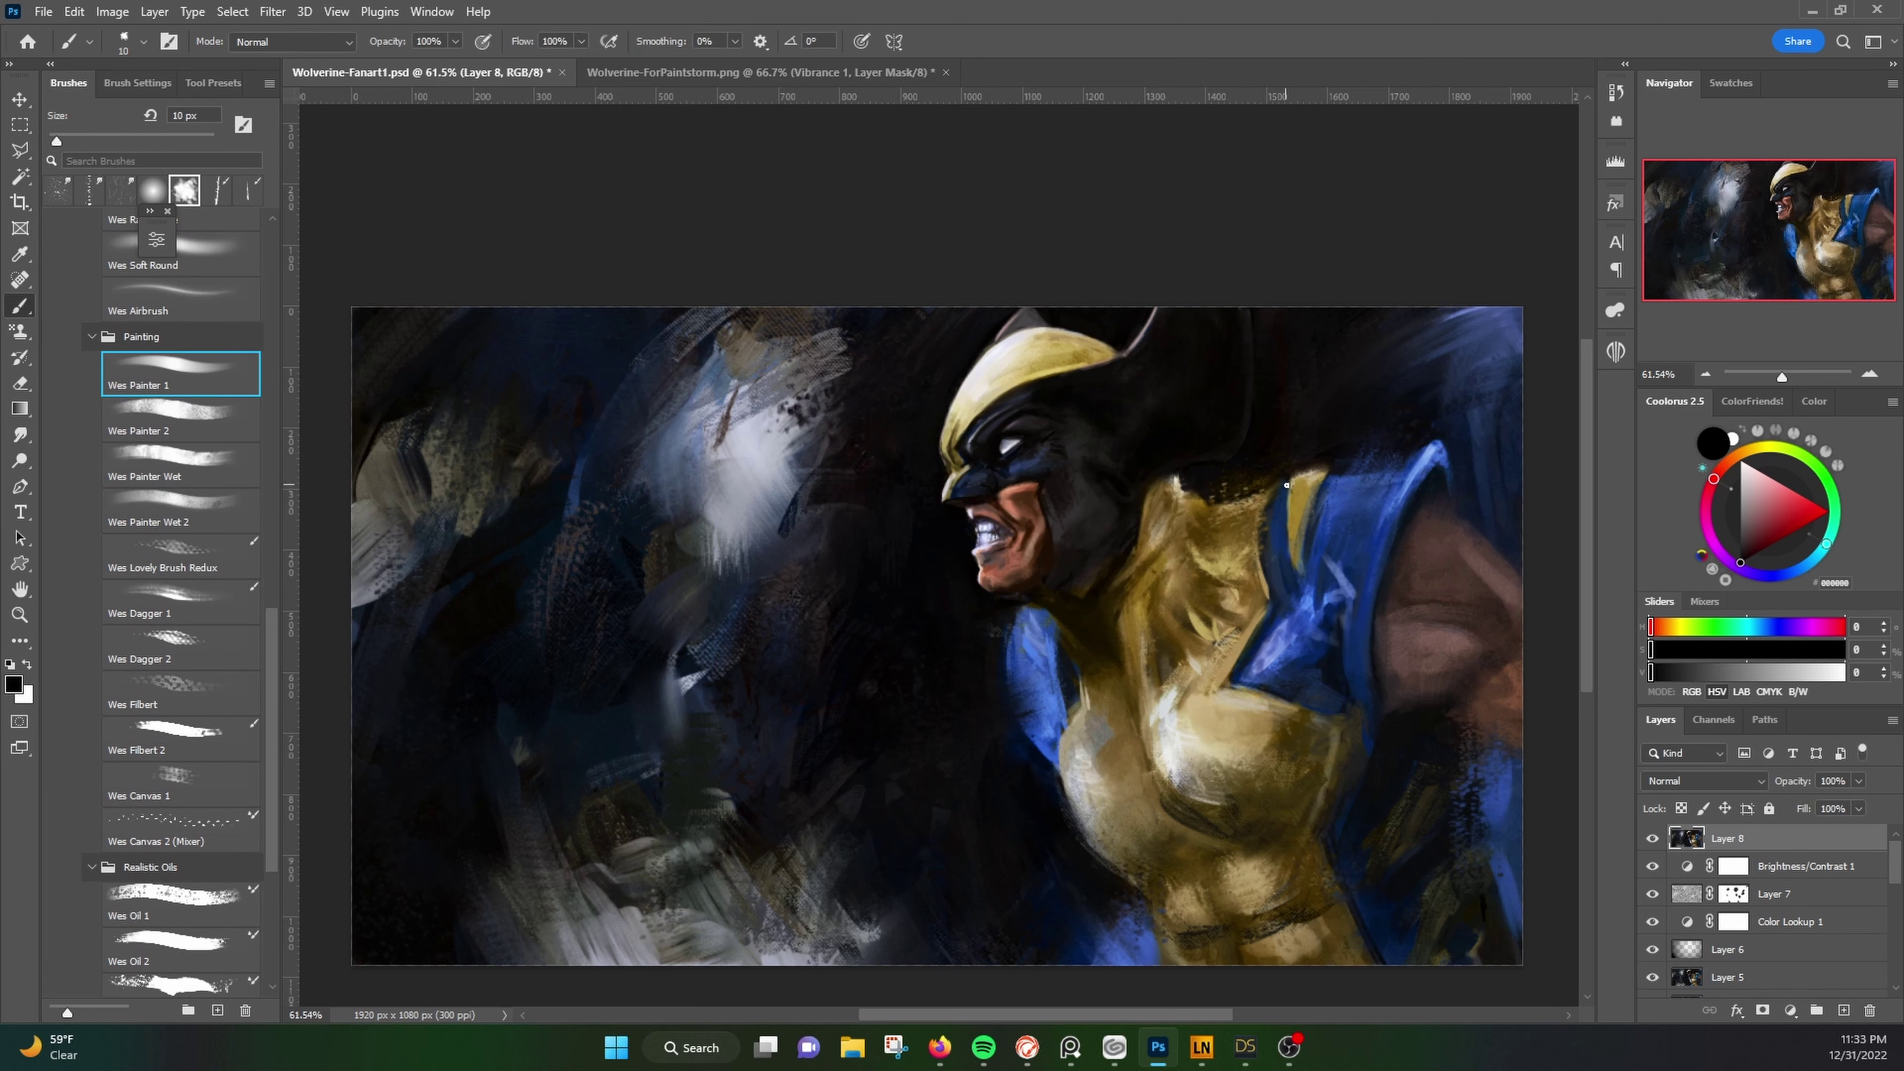
{"action": "left_click", "coordinate": [1427, 309], "text": "alt"}
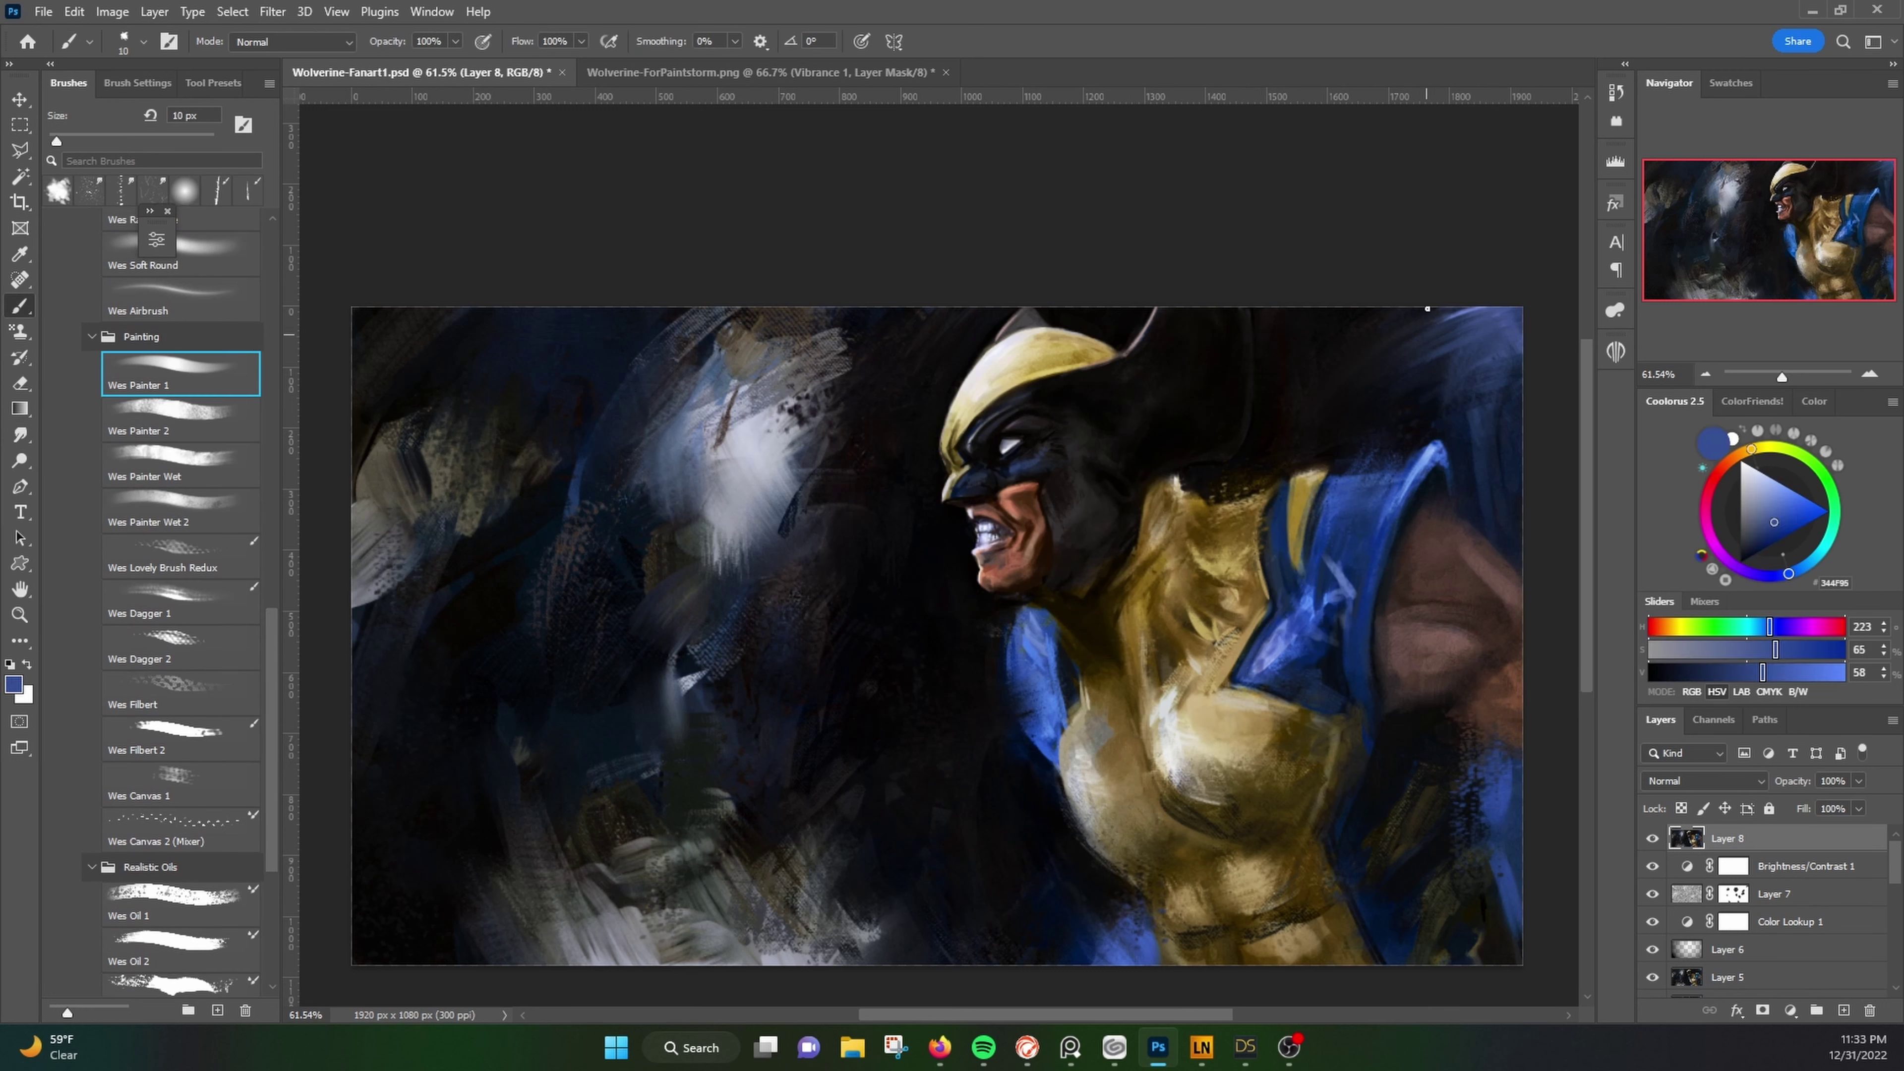
{"action": "left_click", "coordinate": [956, 370], "text": "alt"}
Step: Save the Wolverine painting from the File menu
{"action": "scroll", "coordinate": [850, 511], "scroll_direction": "up", "scroll_amount": 1}
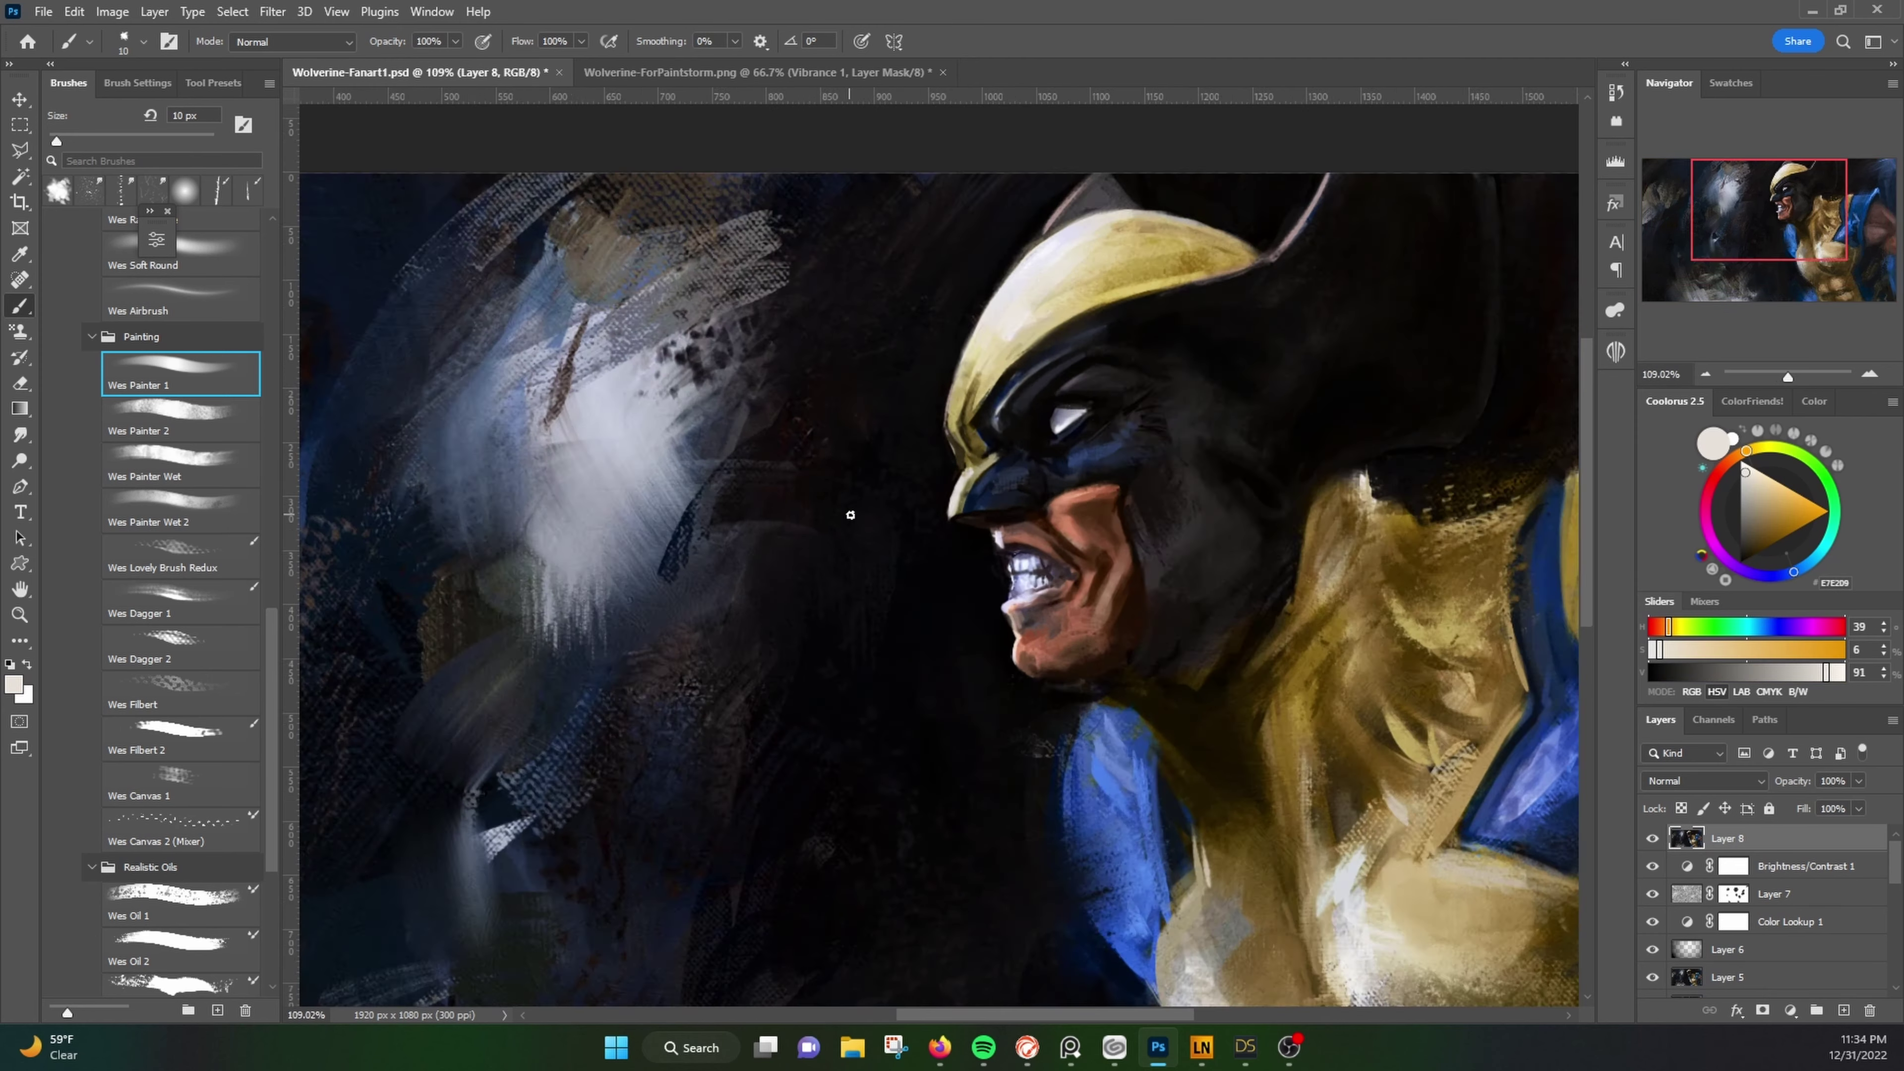
{"action": "left_click", "coordinate": [43, 12]}
{"action": "left_click", "coordinate": [84, 236]}
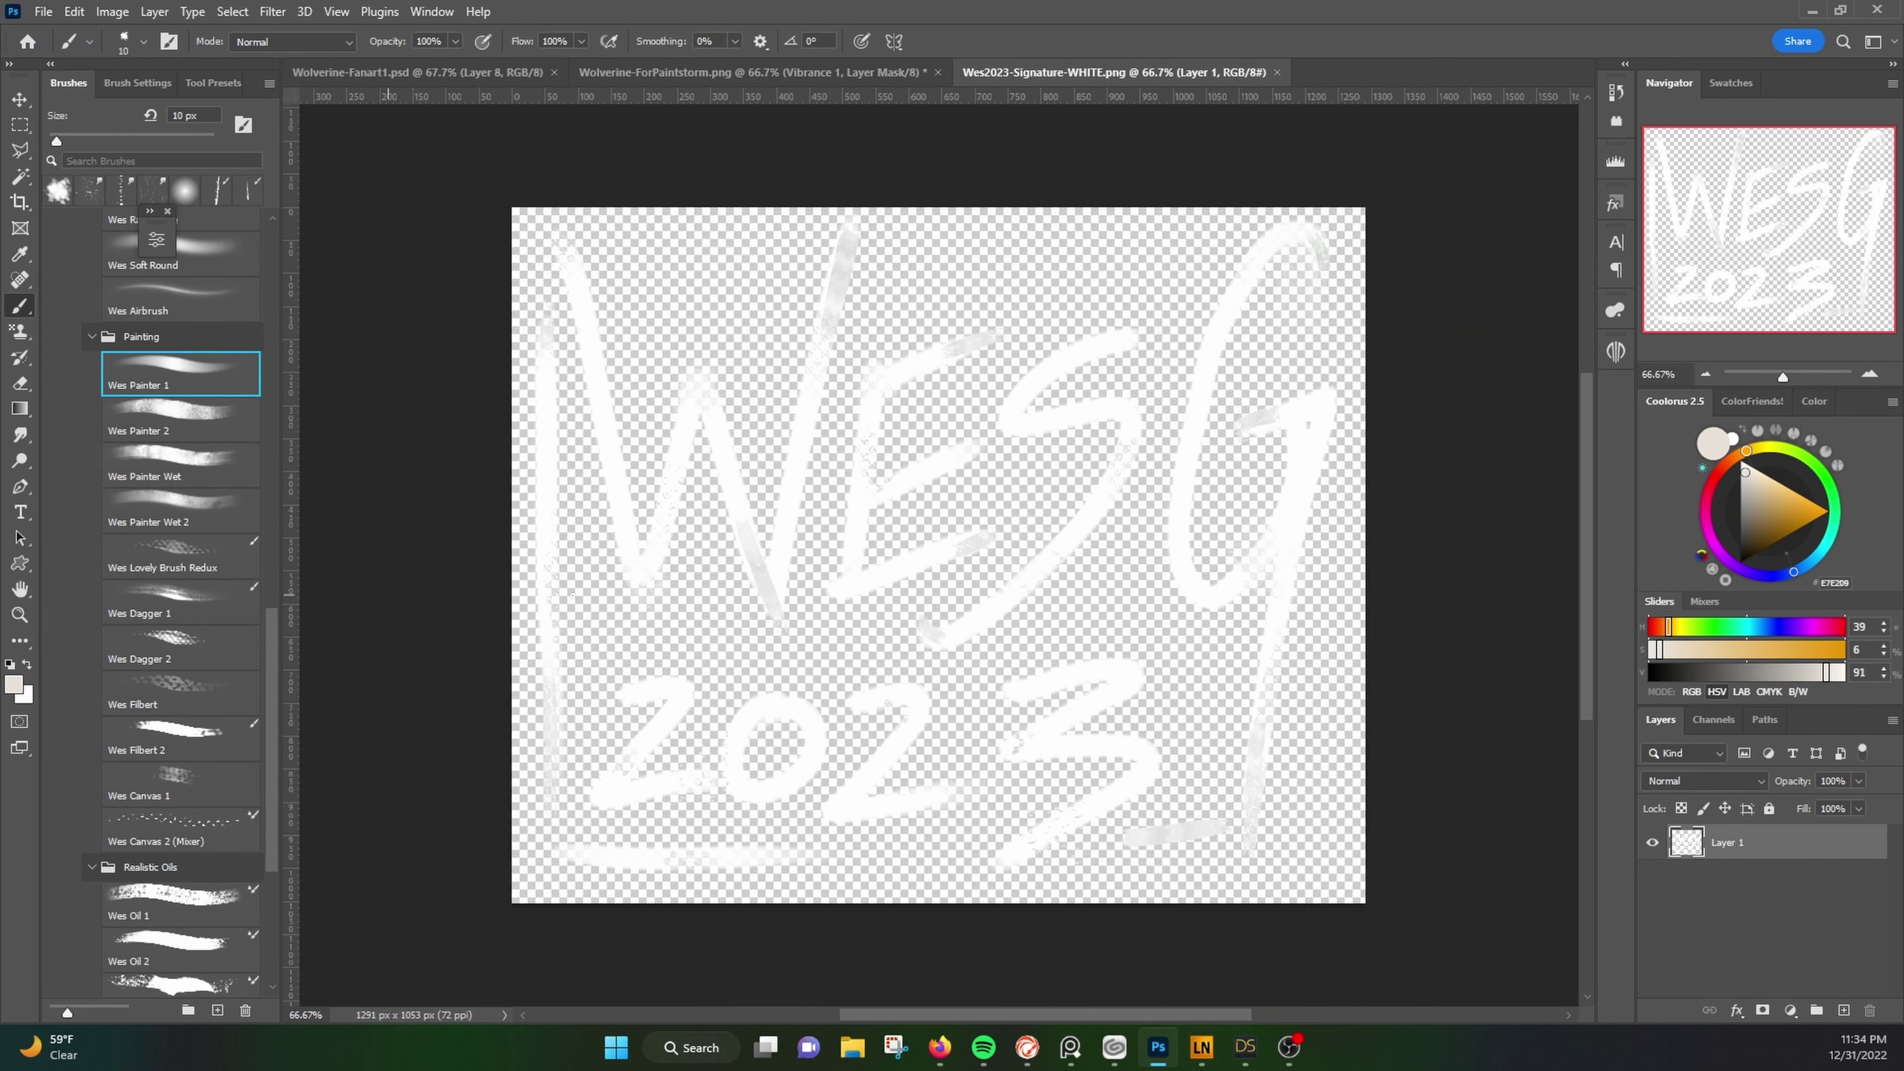
Step: Paste the white WESG 2023 signature into the painting, scaled small in the bottom-right corner
{"action": "left_click", "coordinate": [416, 72]}
{"action": "key", "text": "ctrl+v"}
{"action": "key", "text": "ctrl+t"}
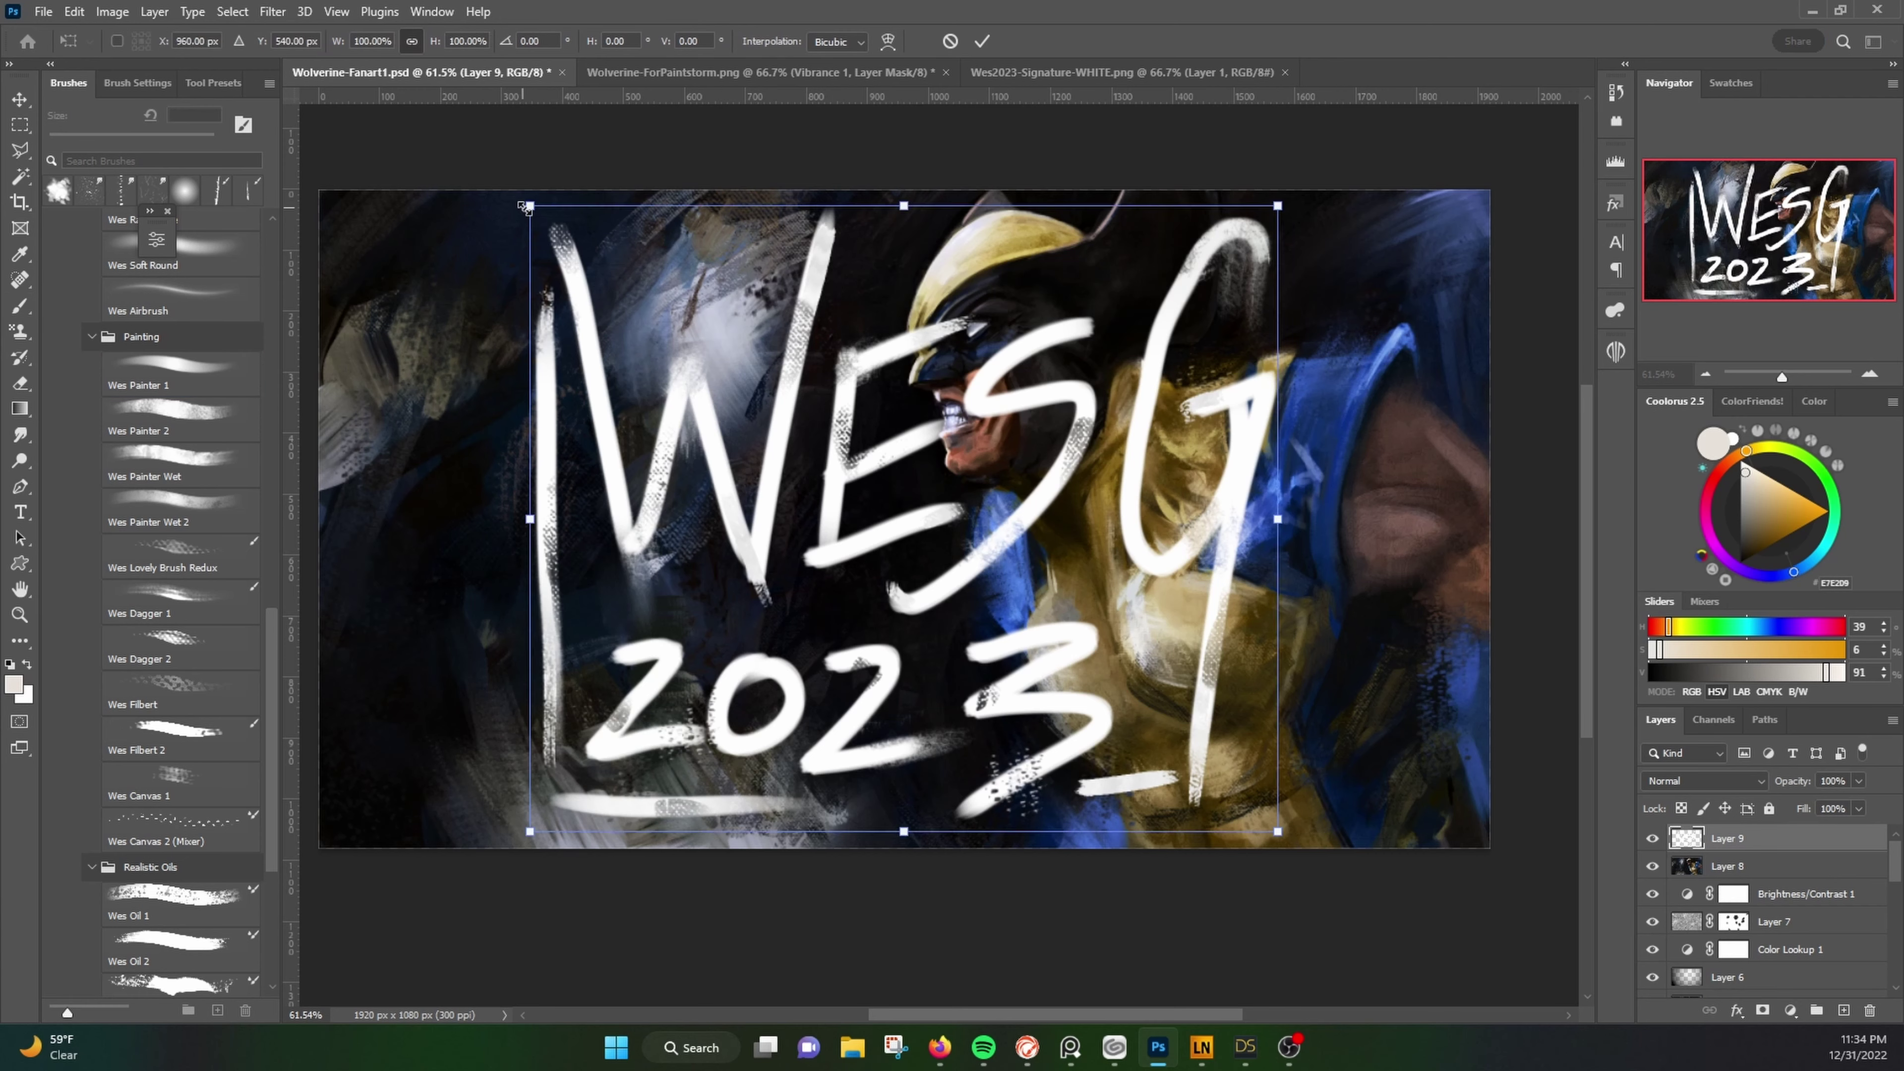
{"action": "mouse_move", "coordinate": [540, 178]}
{"action": "left_mouse_down"}
{"action": "mouse_move", "coordinate": [1304, 705]}
{"action": "mouse_move", "coordinate": [1280, 691]}
{"action": "left_mouse_up"}
{"action": "left_click_drag", "start_coordinate": [1265, 791], "coordinate": [1442, 777]}
{"action": "key", "text": "Escape"}
Step: Save the finished artwork and display it fit to screen with panels hidden
{"action": "key", "text": "b"}
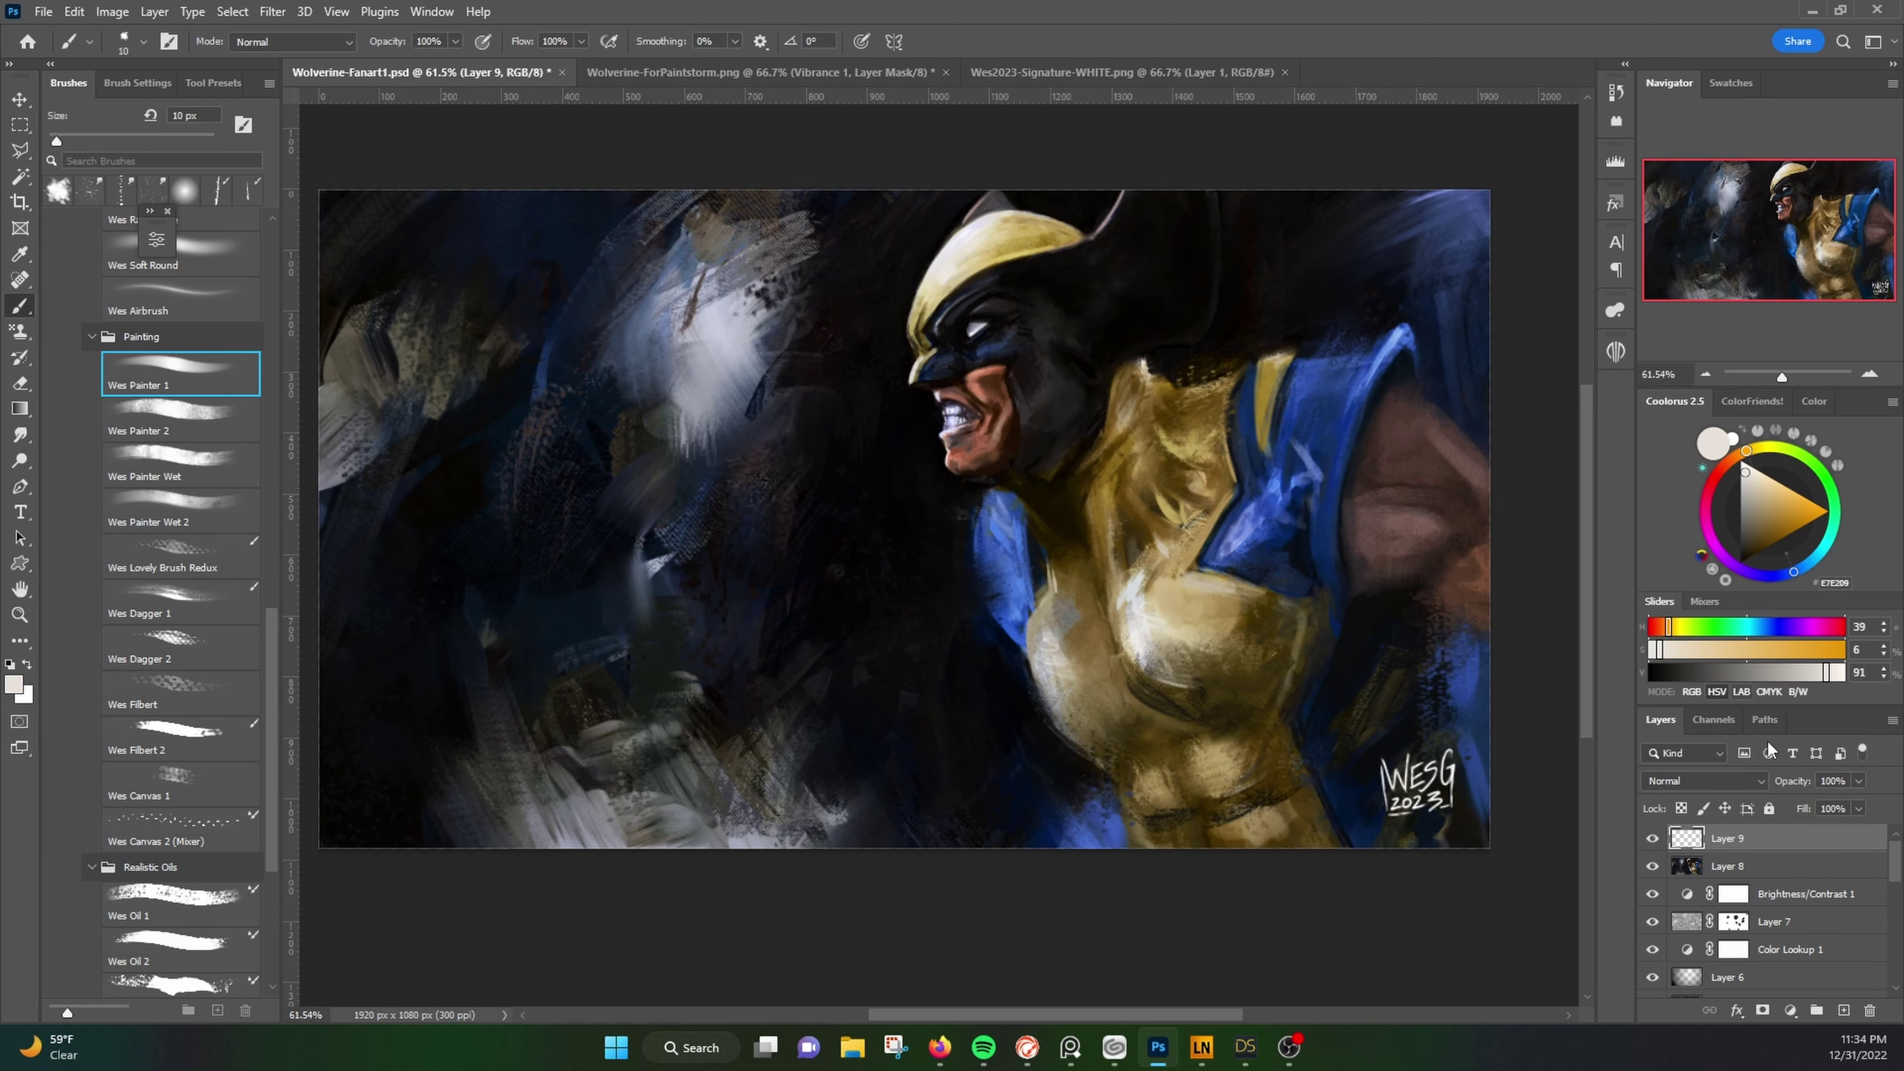
{"action": "left_click", "coordinate": [42, 12]}
{"action": "left_click", "coordinate": [75, 176]}
{"action": "key", "text": "Tab"}
{"action": "key", "text": "ctrl+0"}
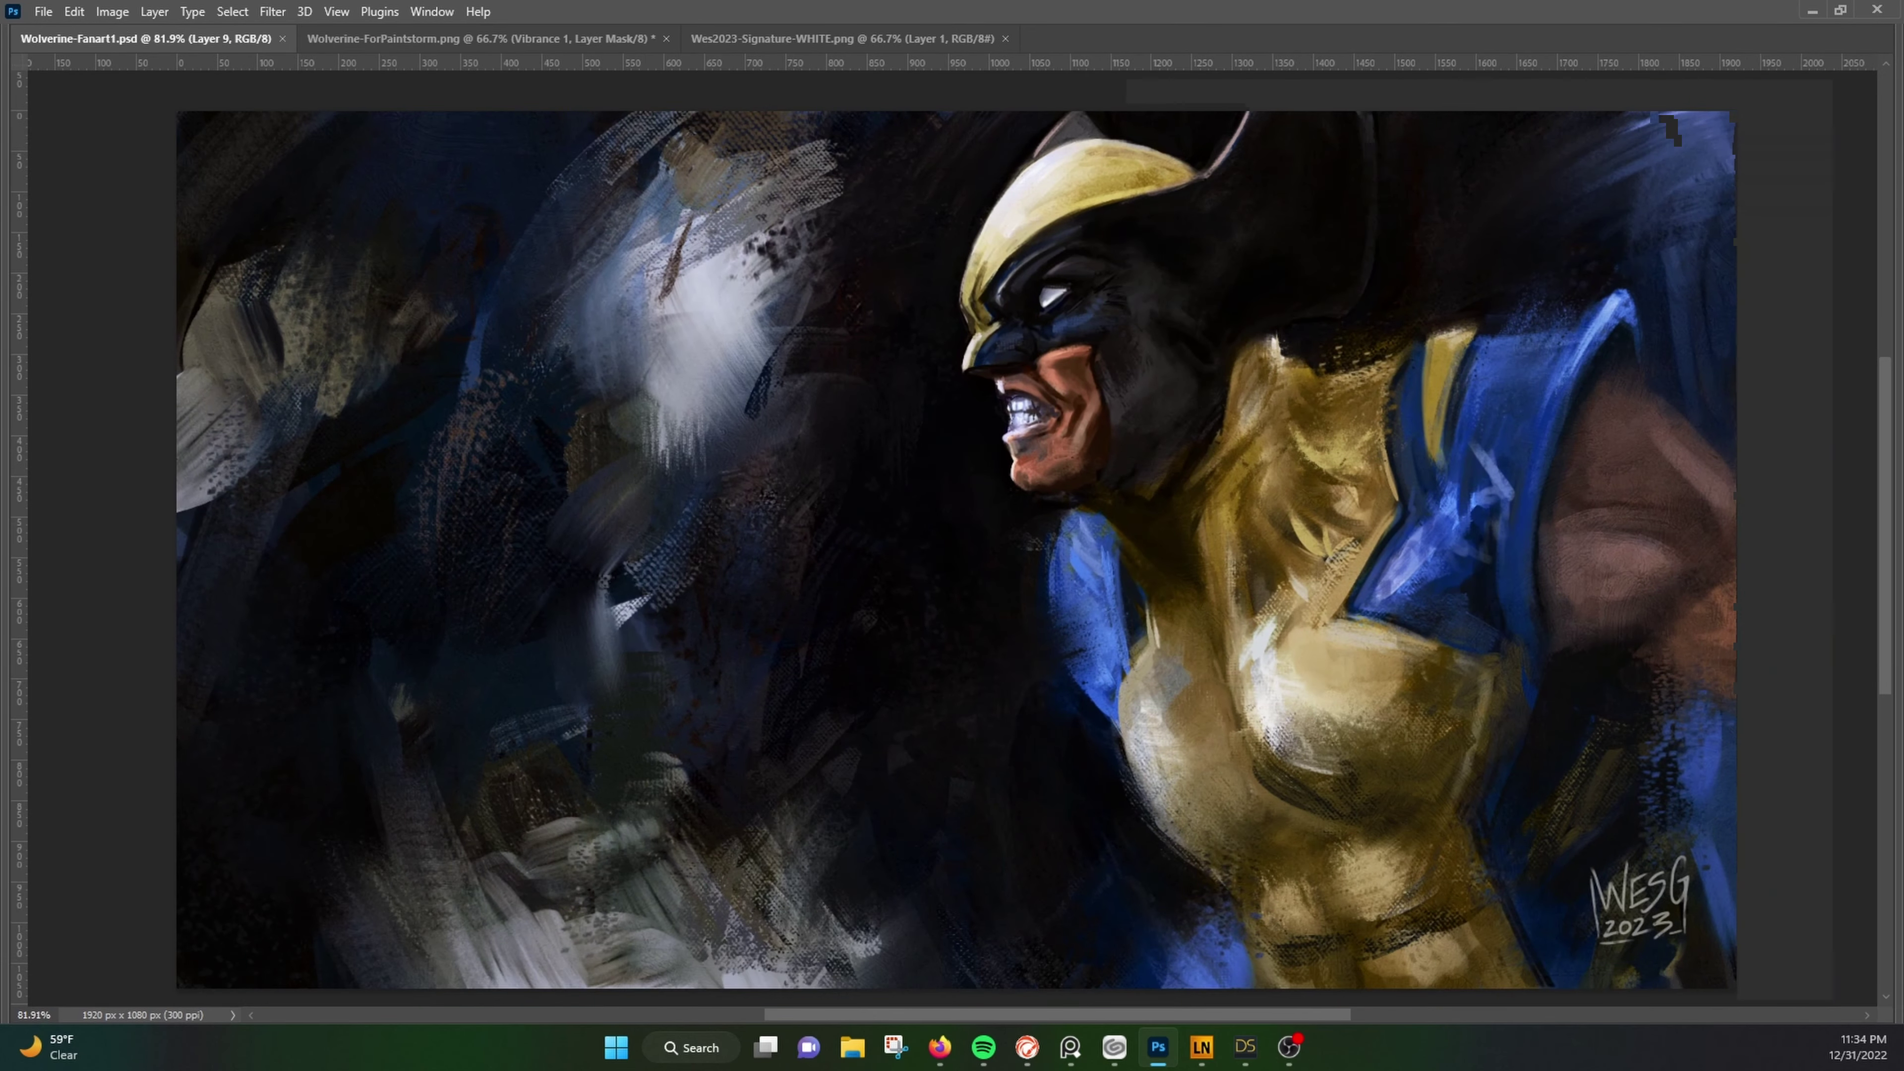